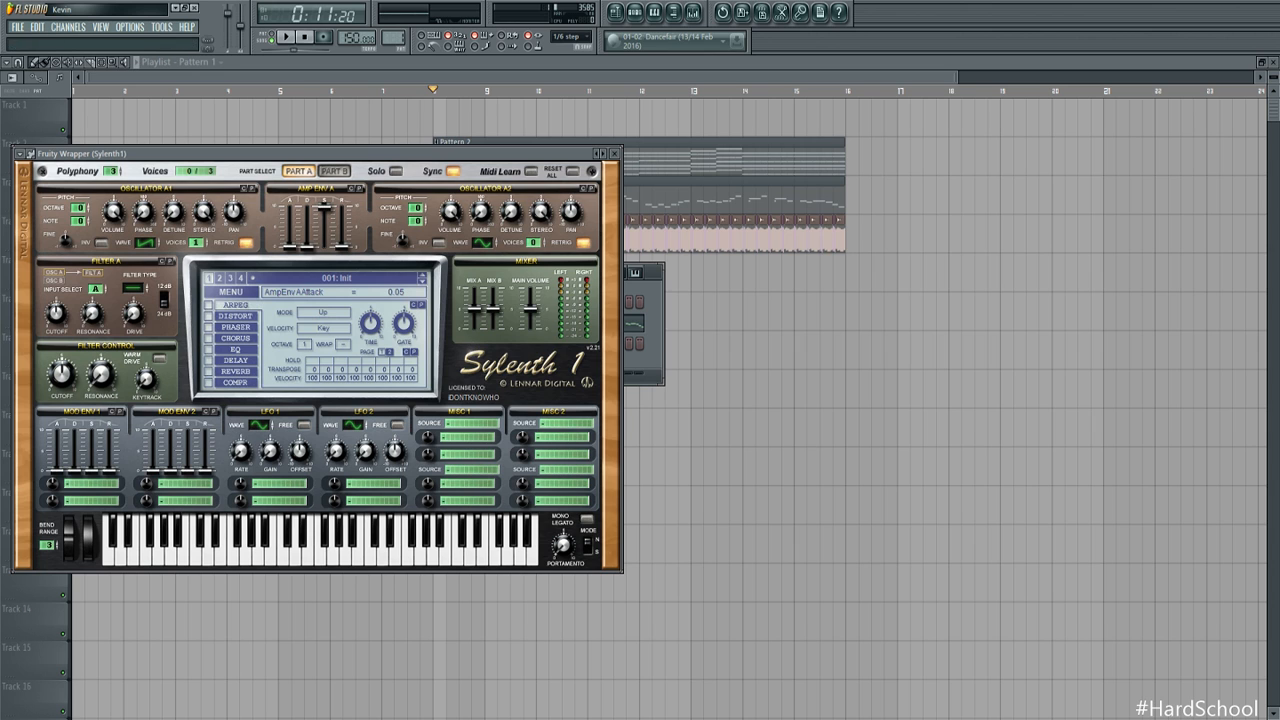
Move the Sylenth1 window to the middle of the workspace and route its channel to mixer insert 4
{"action": "left_click_drag", "start_coordinate": [258, 153], "coordinate": [346, 193]}
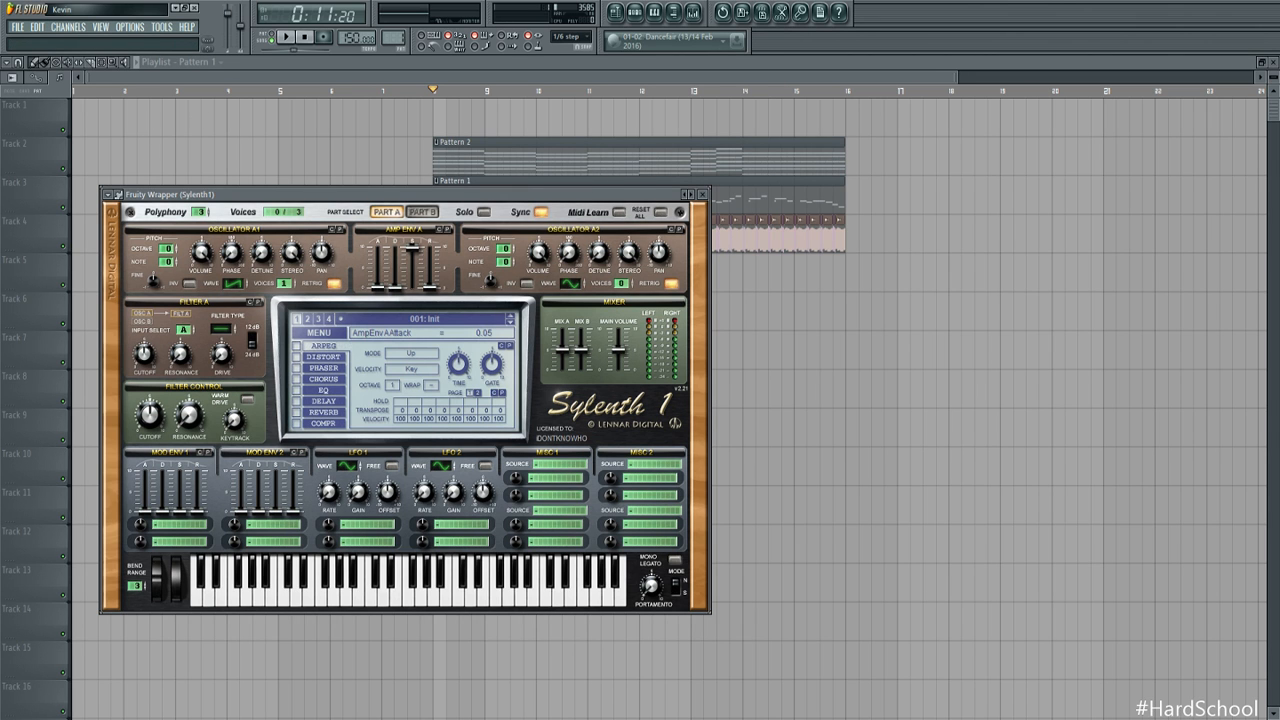
{"action": "left_click_drag", "start_coordinate": [438, 192], "coordinate": [618, 180]}
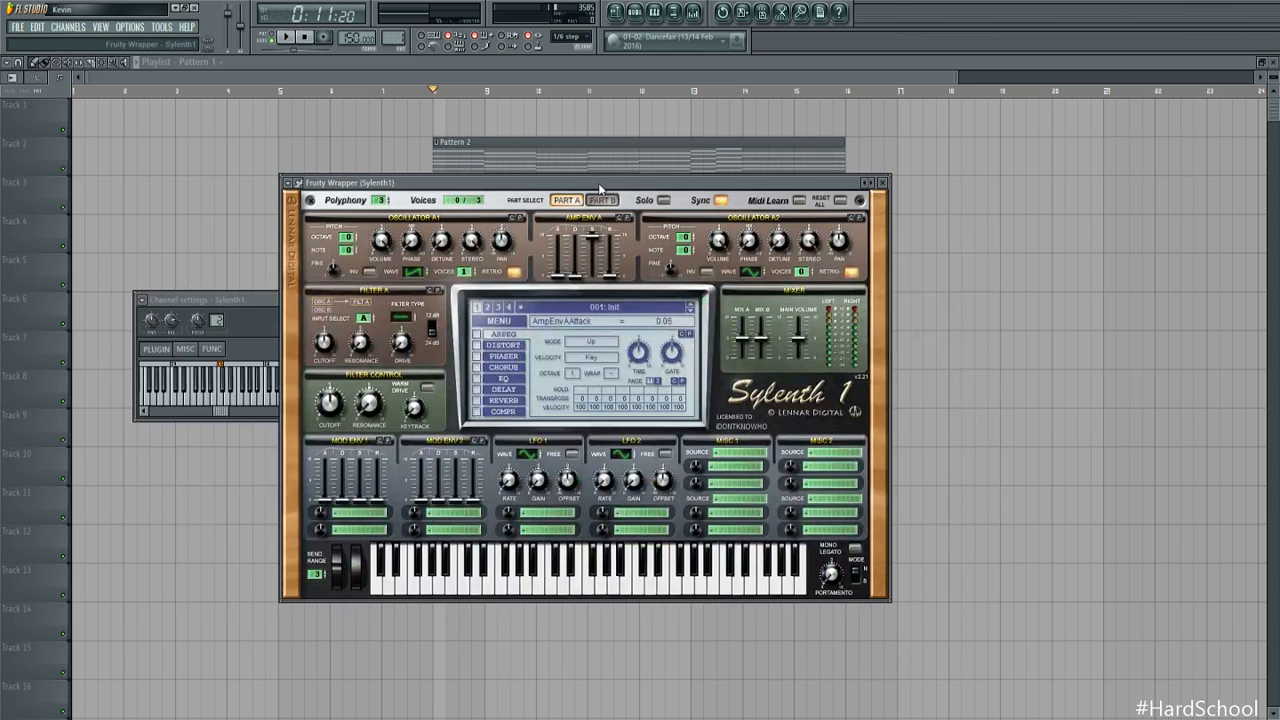
{"action": "left_click", "coordinate": [233, 318]}
{"action": "left_click", "coordinate": [298, 299]}
{"action": "key", "text": "F9"}
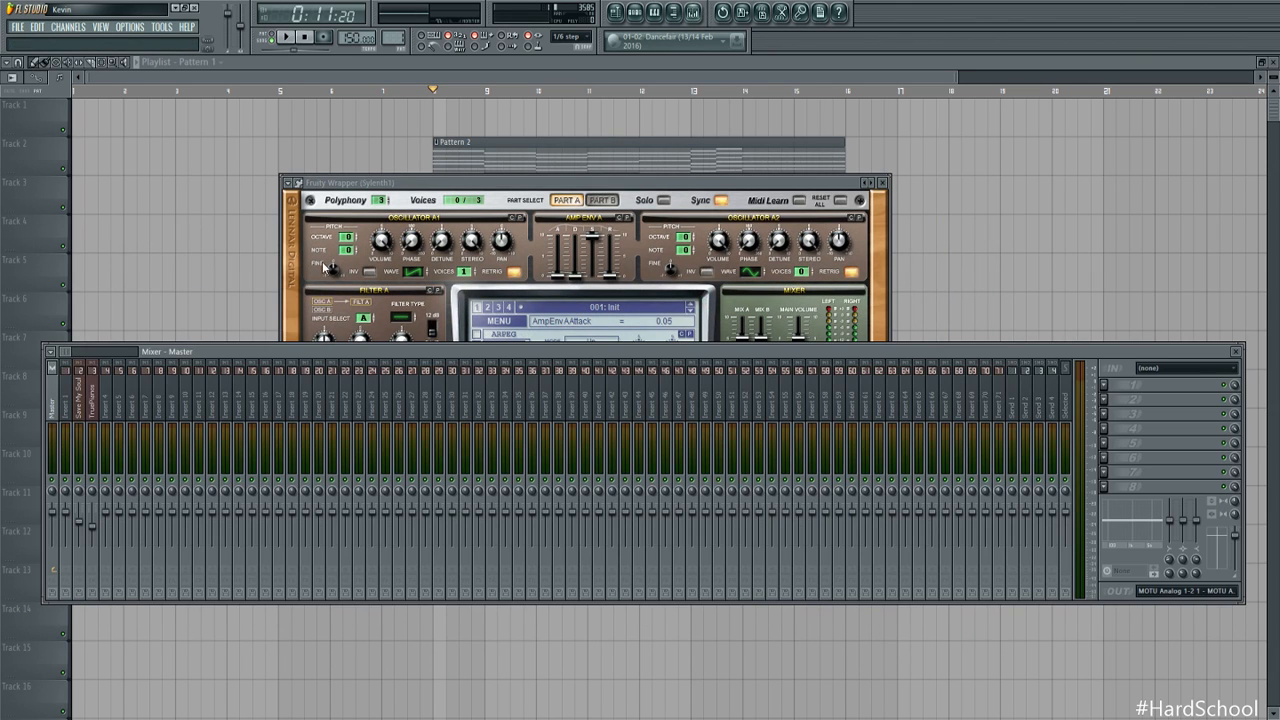
{"action": "left_click", "coordinate": [108, 400]}
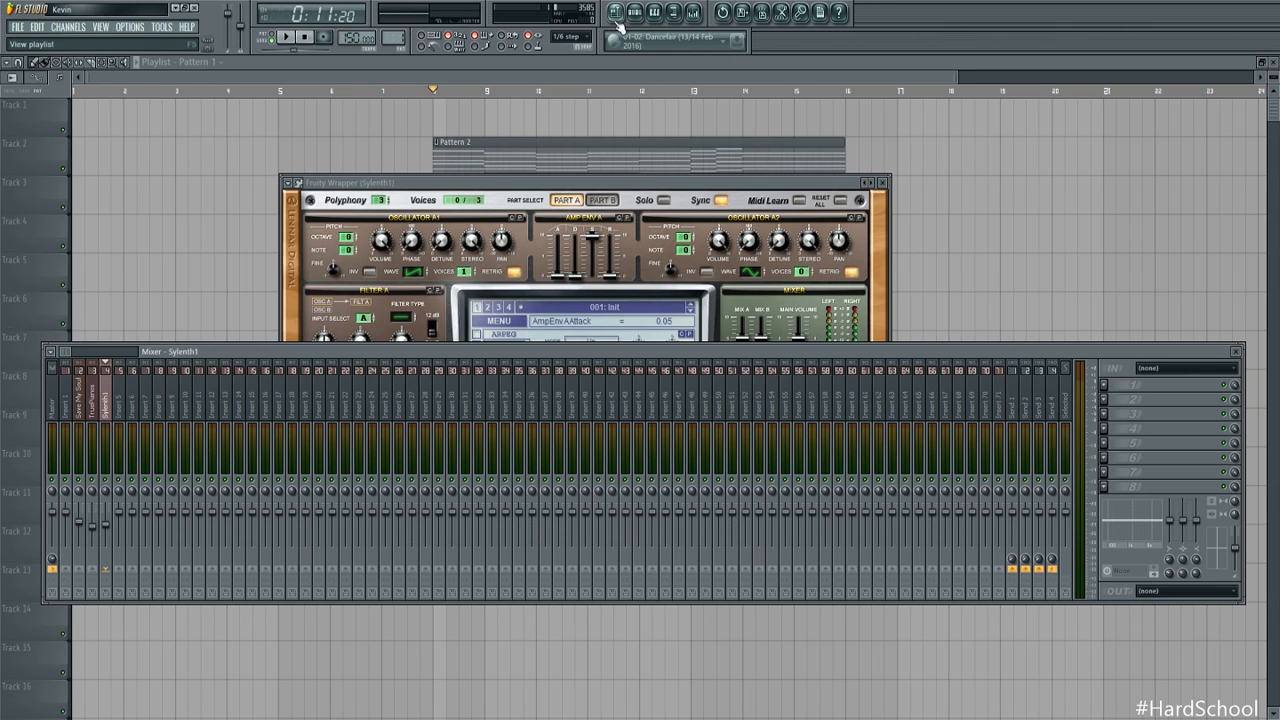
{"action": "left_click", "coordinate": [455, 320]}
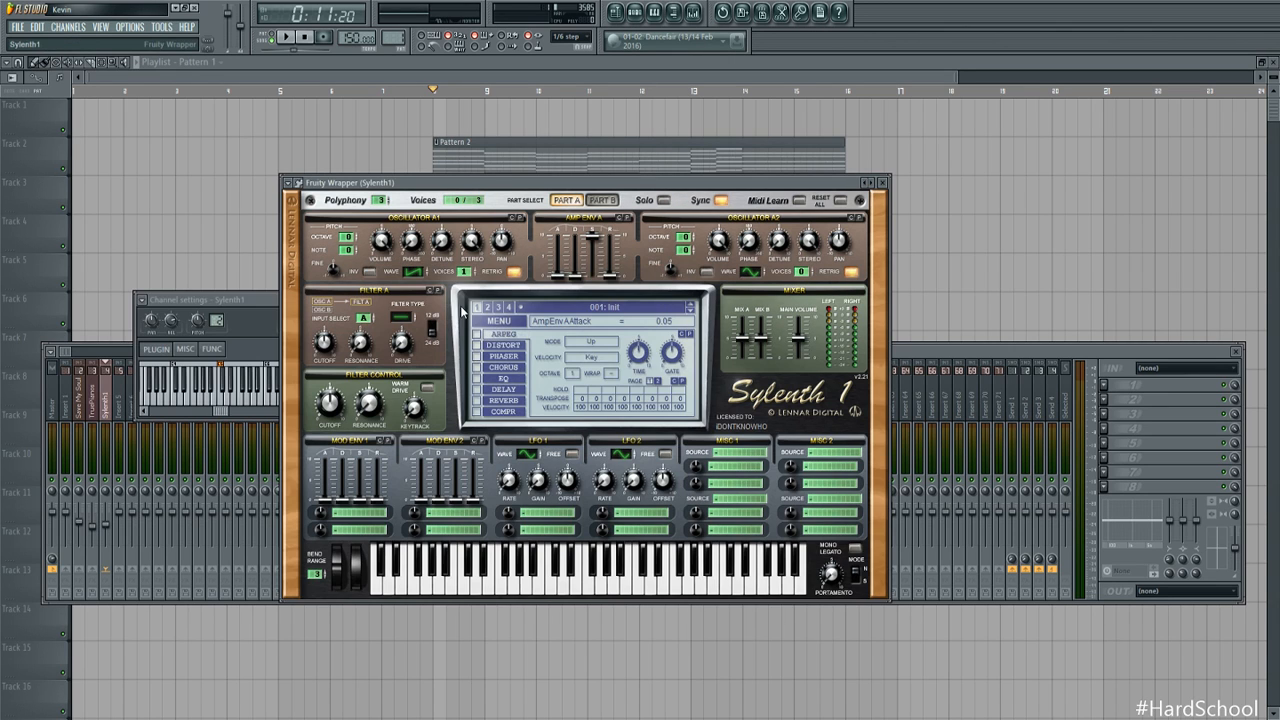
Play Pattern 1 to hear the unedited Sylenth1 sound, and stop playback
{"action": "left_click", "coordinate": [615, 12]}
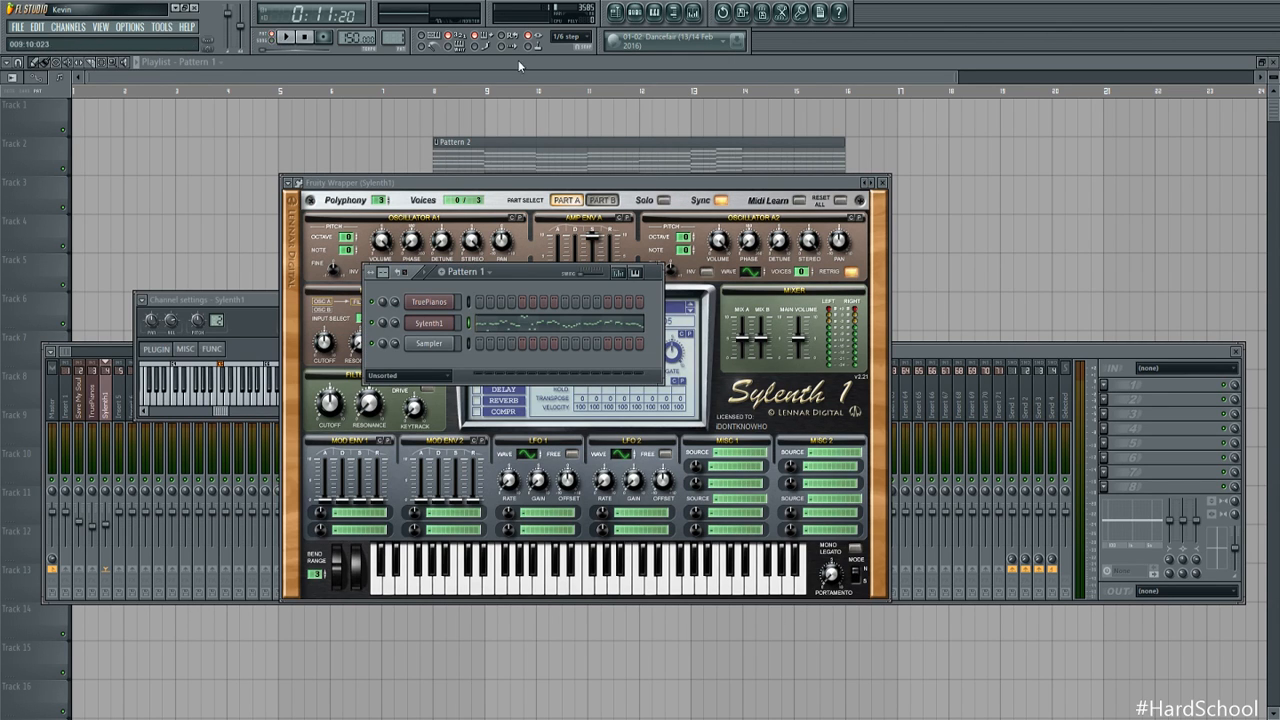
{"action": "key", "text": "space"}
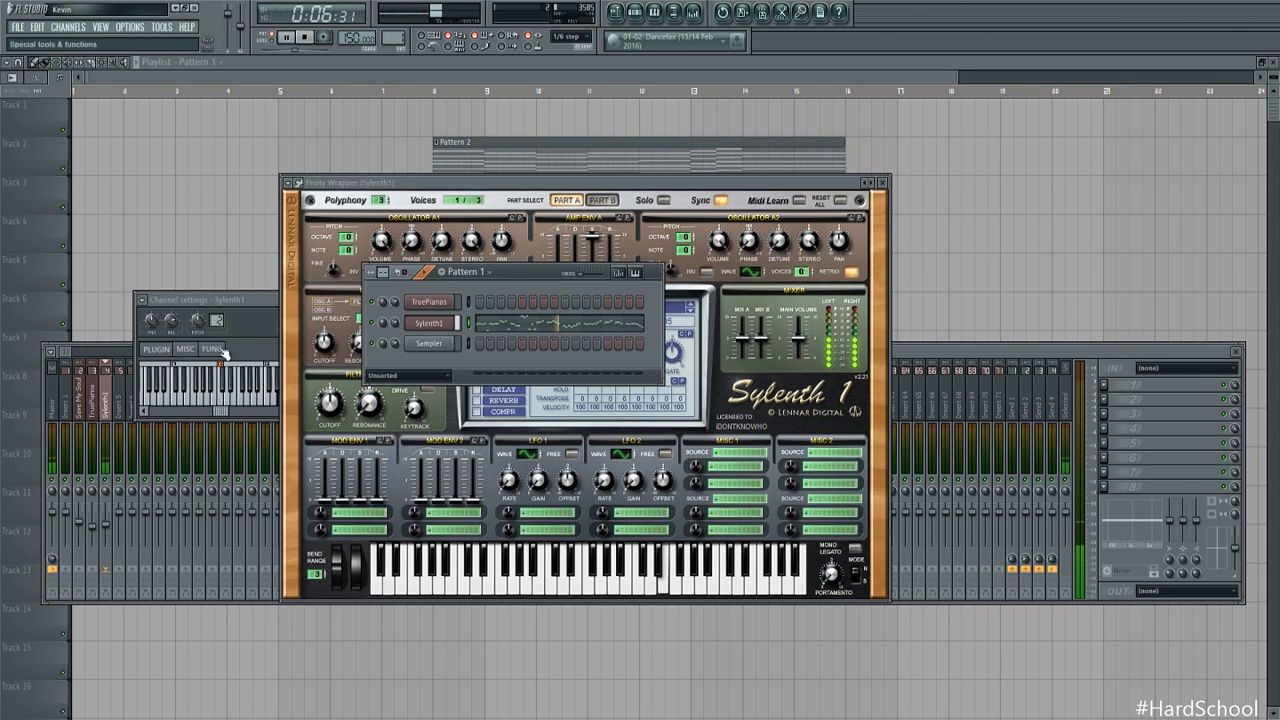
{"action": "left_click", "coordinate": [172, 343]}
{"action": "key", "text": "space"}
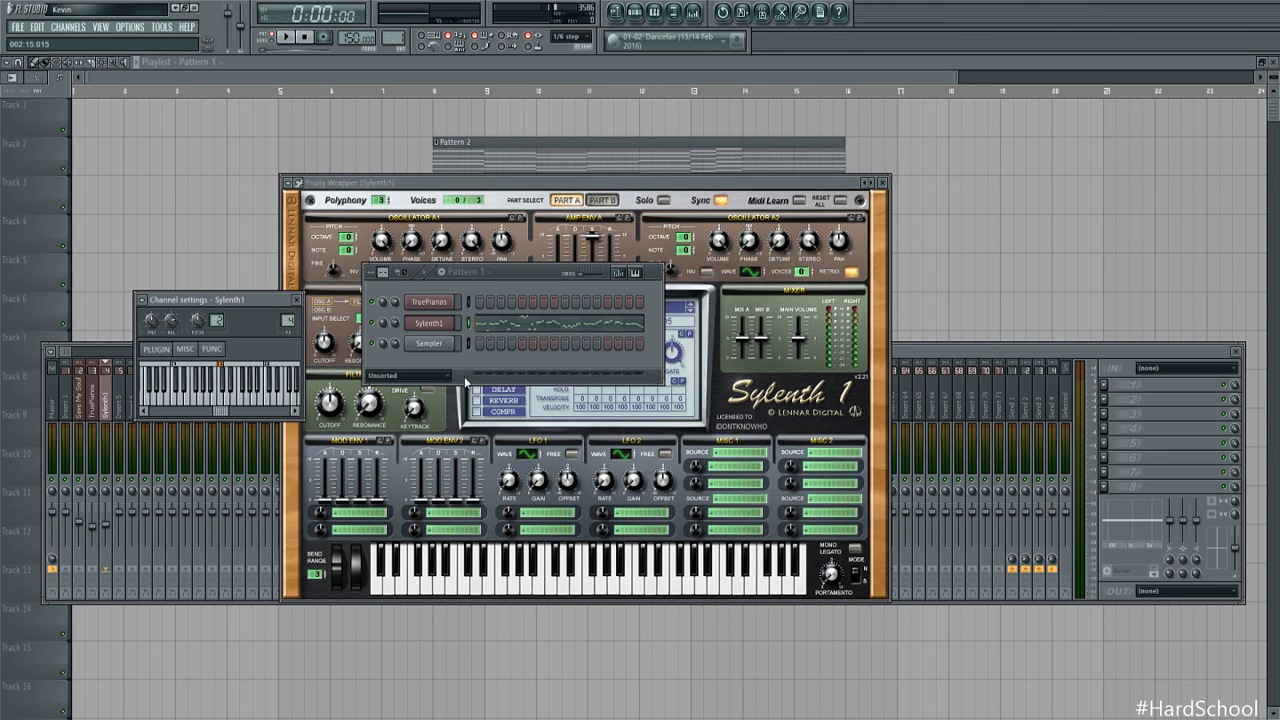
Set both Part A oscillators to 8-voice saw waves and Filter A to Lowpass, adjusting the filter control cutoff
{"action": "left_click", "coordinate": [565, 200]}
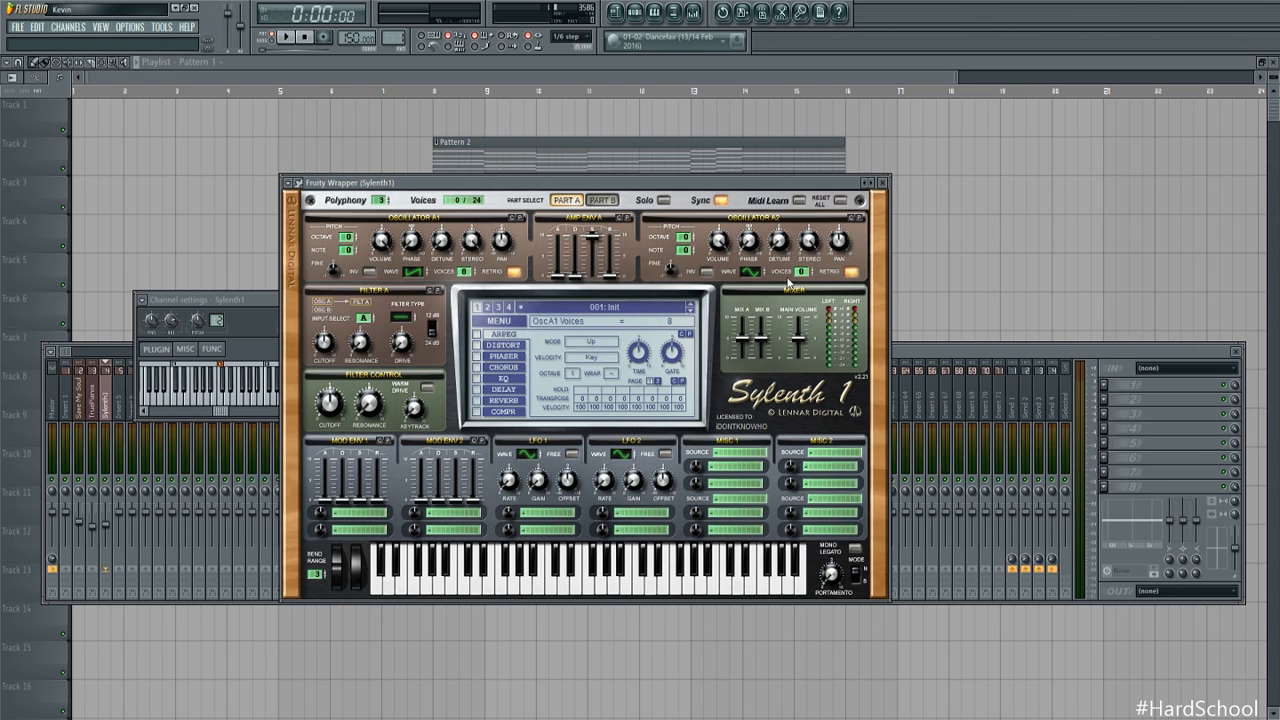
{"action": "left_click_drag", "start_coordinate": [763, 274], "coordinate": [831, 115]}
{"action": "left_click_drag", "start_coordinate": [409, 316], "coordinate": [411, 303]}
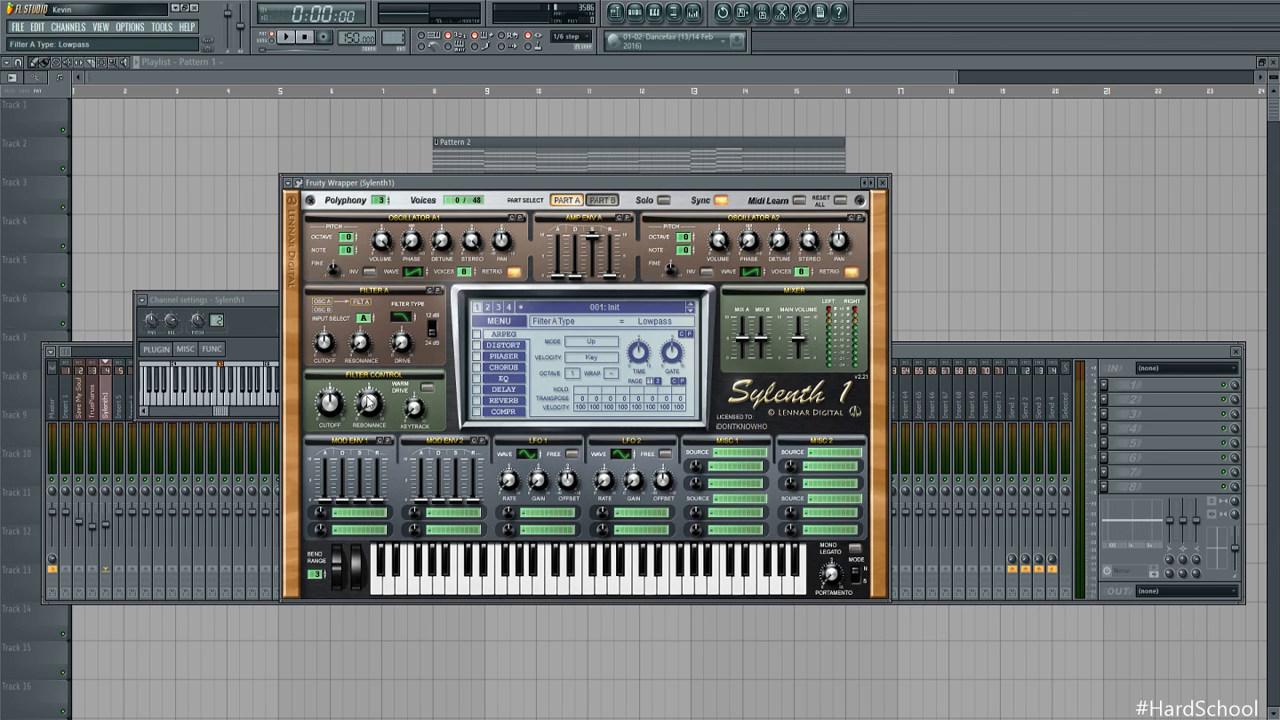
{"action": "left_click_drag", "start_coordinate": [335, 412], "coordinate": [338, 416]}
Enable the OverDrive distortion with an amount of 10.00 and preview the pattern
{"action": "left_click", "coordinate": [475, 345]}
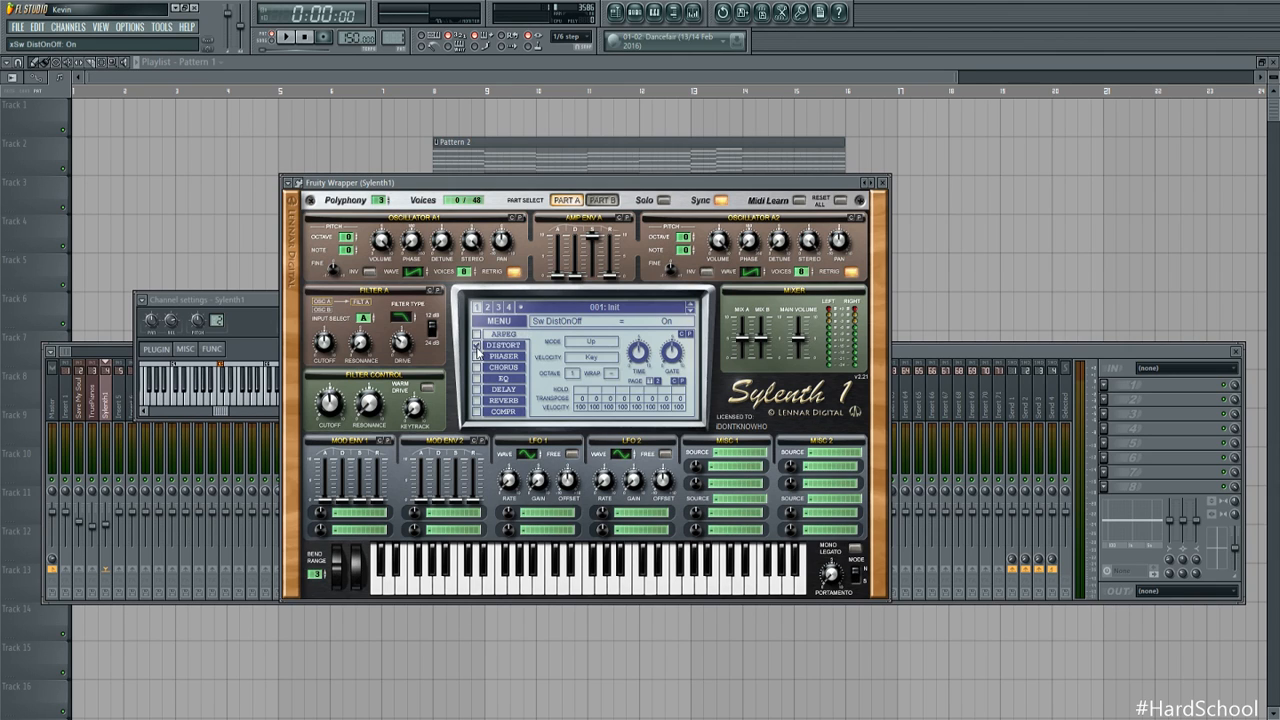
{"action": "key", "text": "space"}
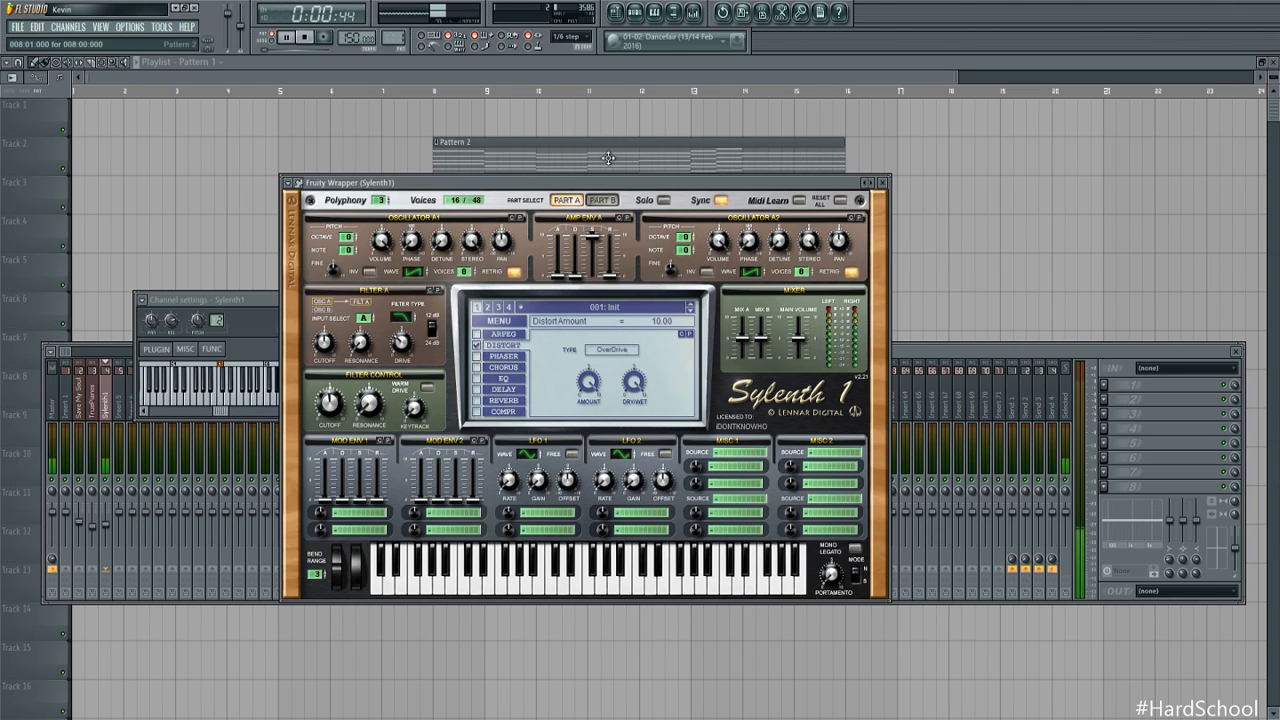
{"action": "key", "text": "space"}
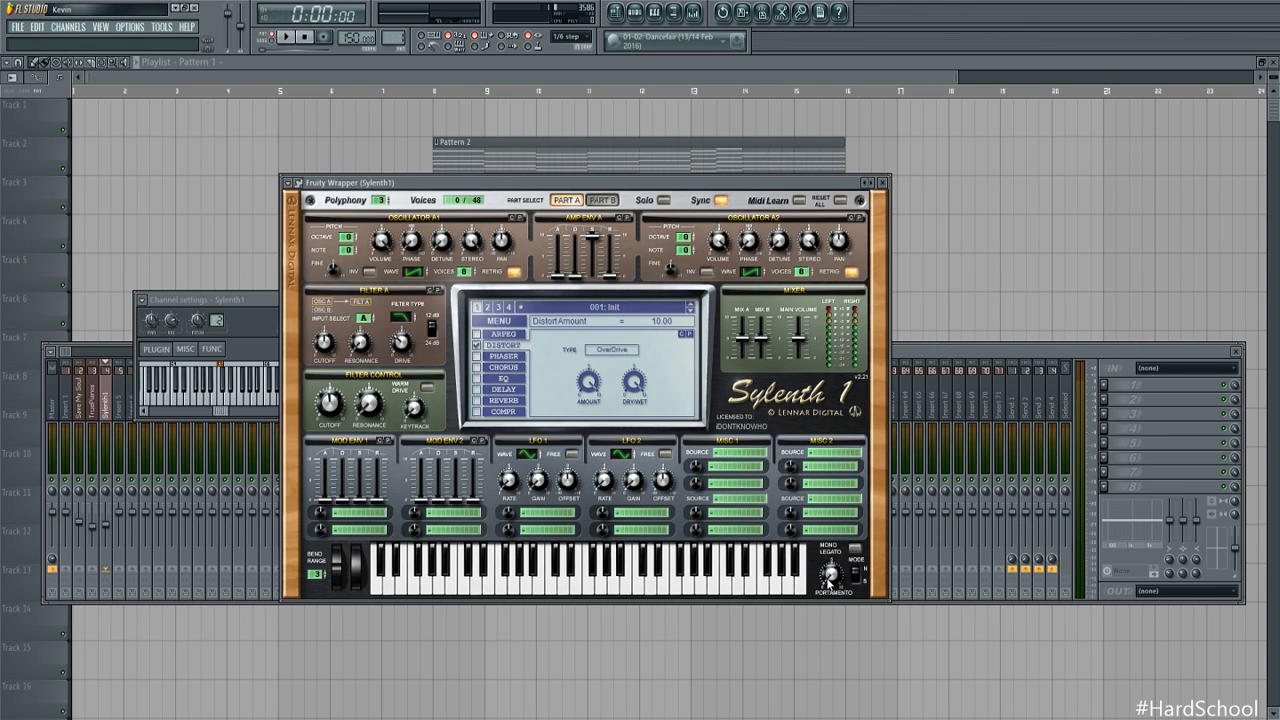
Enable Mono Legato and adjust the portamento time while previewing the pattern
{"action": "left_click", "coordinate": [852, 547]}
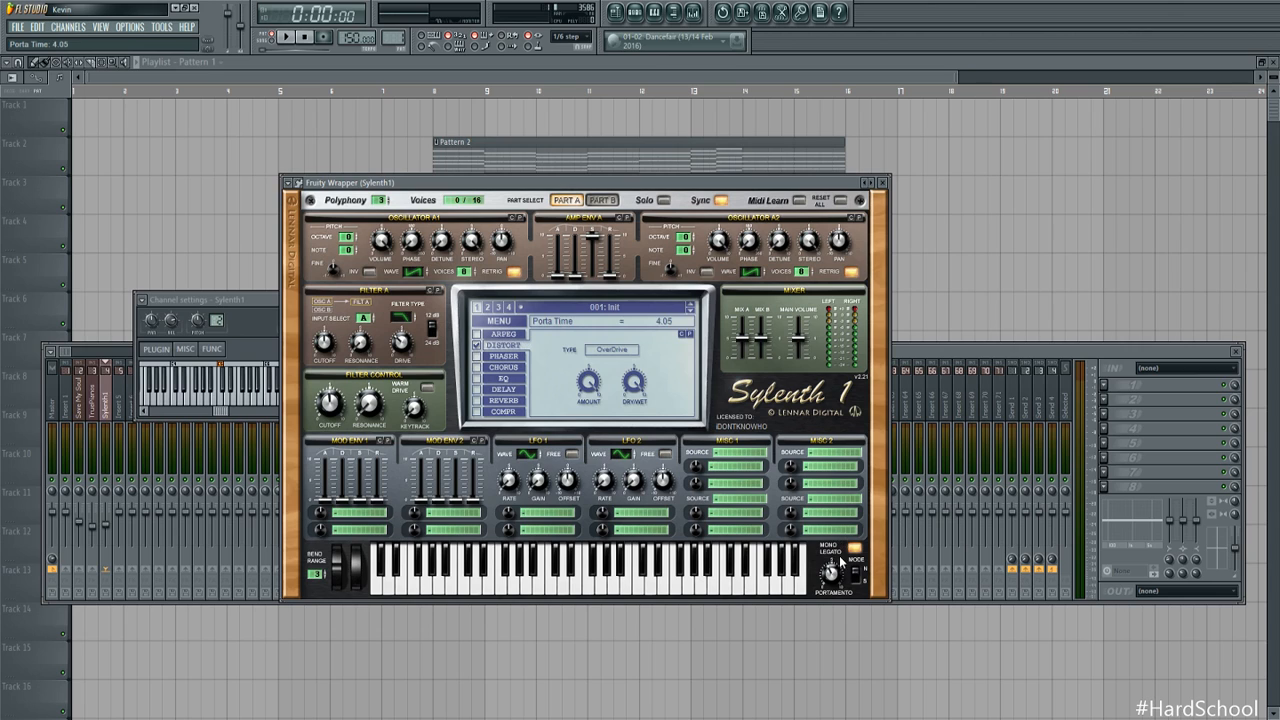
{"action": "key", "text": "space"}
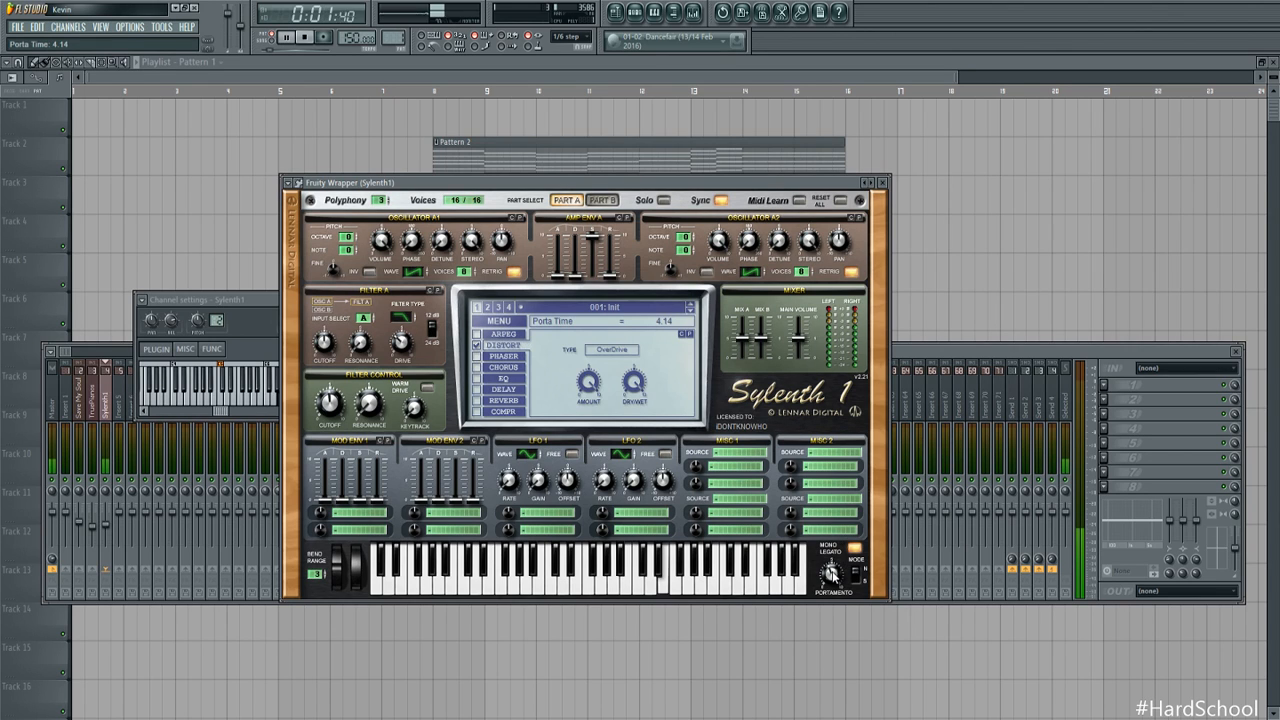
{"action": "scroll", "coordinate": [831, 573], "scroll_direction": "up", "scroll_amount": 2}
{"action": "scroll", "coordinate": [831, 573], "scroll_direction": "up", "scroll_amount": 2}
{"action": "key", "text": "space"}
Assign LFO 1 to Pitch AB, change its wave, and set rate 1/256T, gain 1.33 and modulation amount 0.86 during playback
{"action": "left_click", "coordinate": [539, 514]}
{"action": "left_click", "coordinate": [556, 618]}
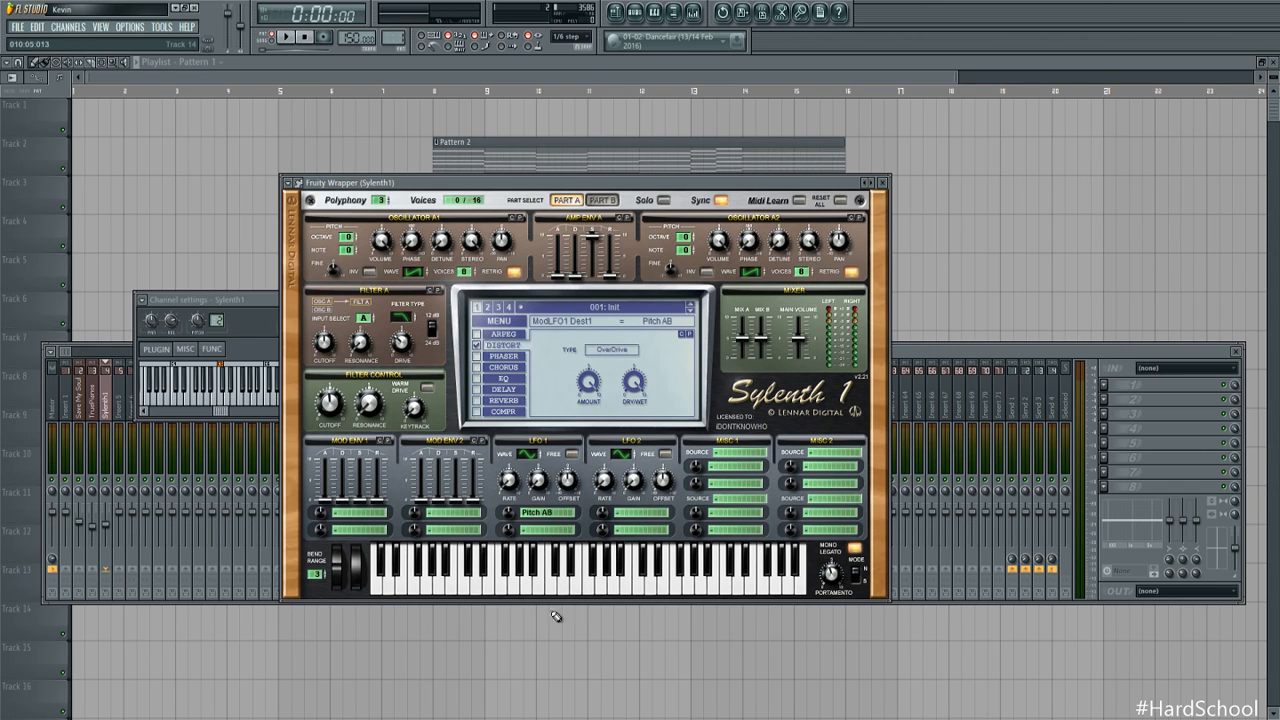
{"action": "left_click", "coordinate": [535, 458]}
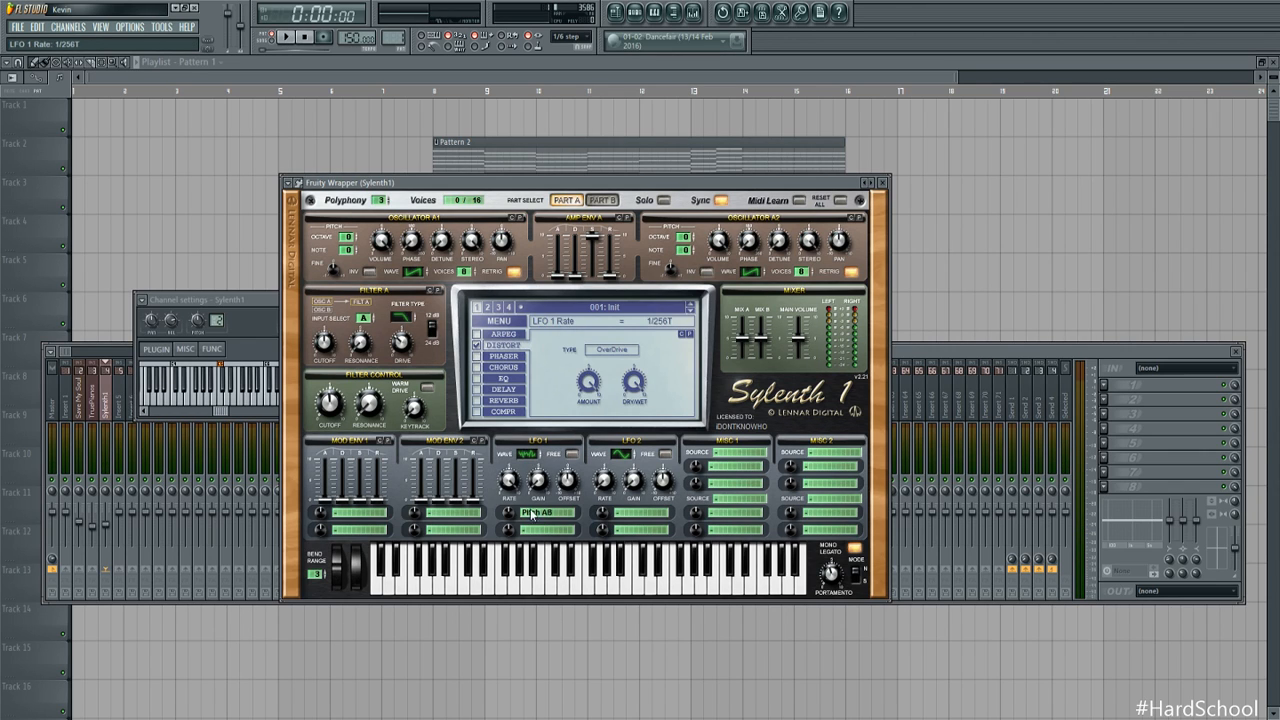
{"action": "scroll", "coordinate": [507, 521], "scroll_direction": "up", "scroll_amount": 2}
{"action": "key", "text": "space"}
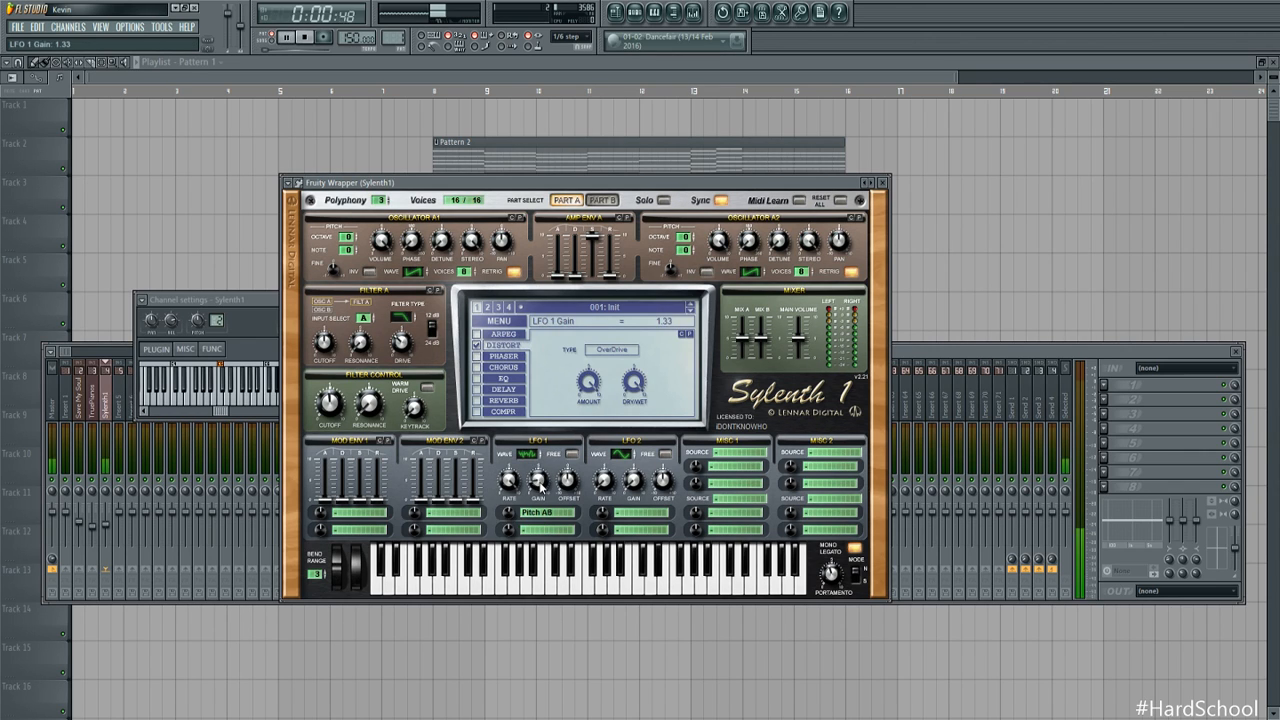
{"action": "scroll", "coordinate": [510, 519], "scroll_direction": "down", "scroll_amount": 2}
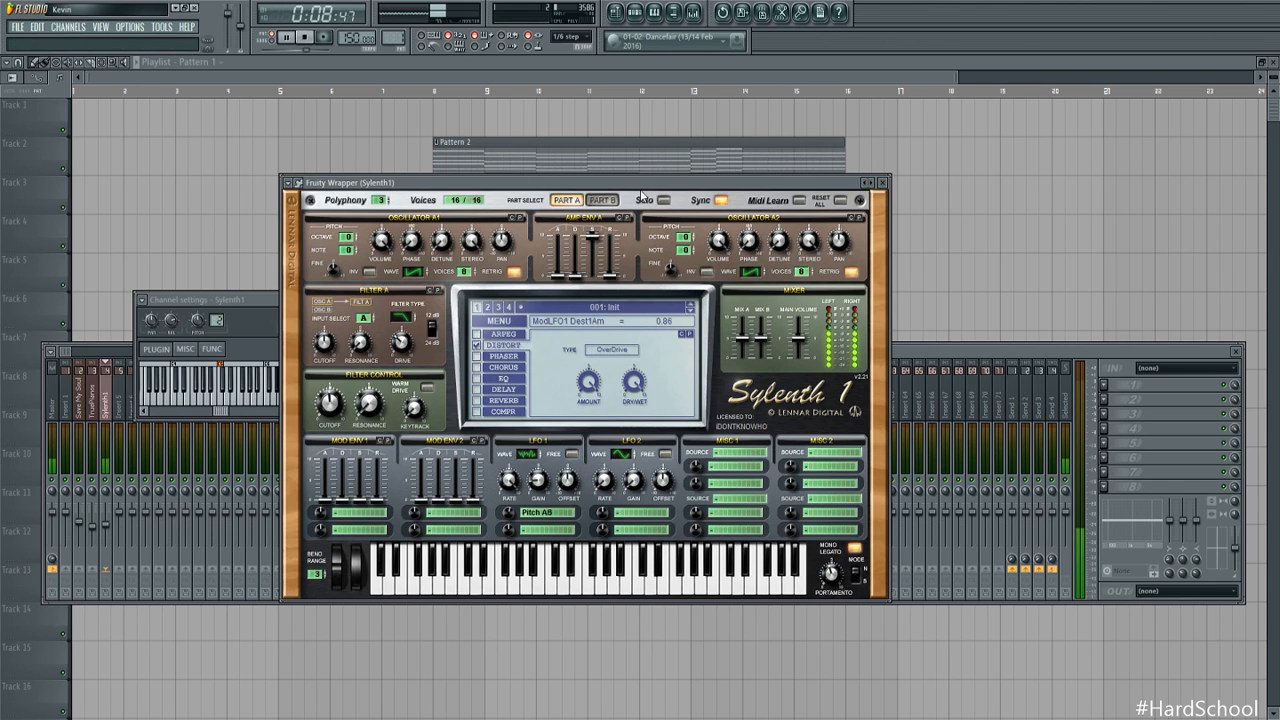
Set both Part B oscillators to 8-voice saw waves, and Filter B to bandpass with B+A as input
{"action": "left_click", "coordinate": [602, 200]}
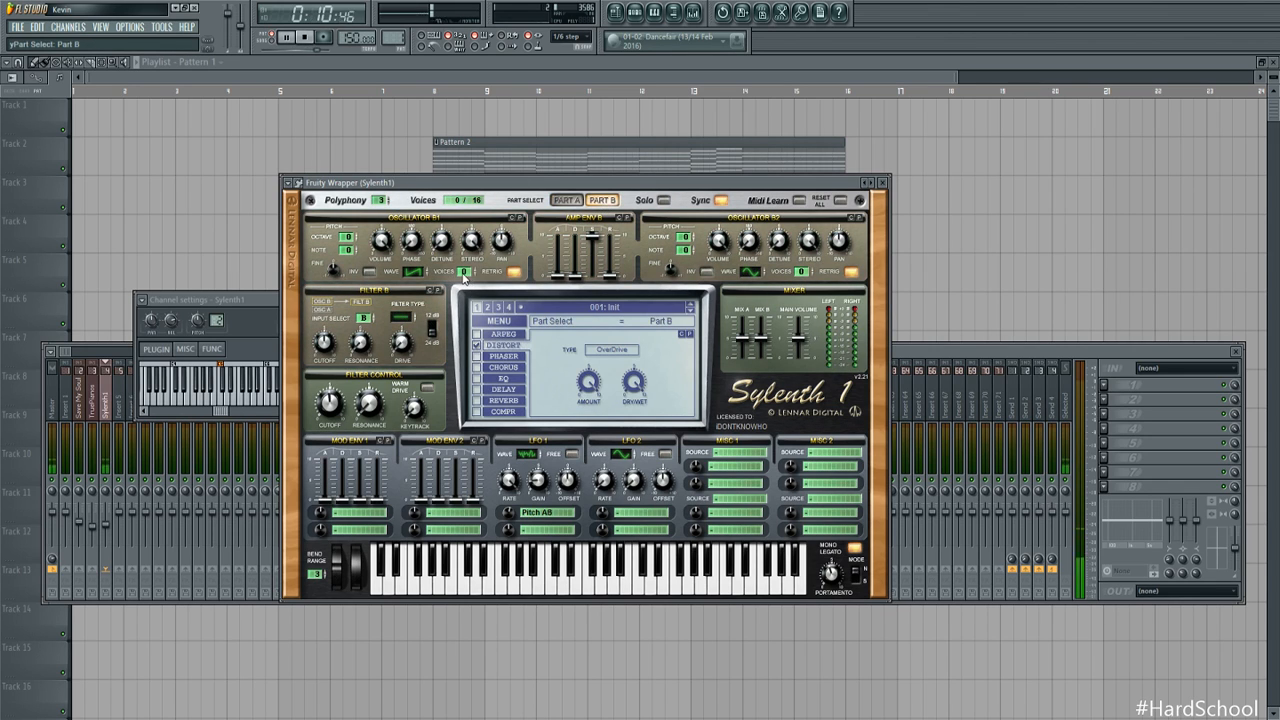
{"action": "left_click_drag", "start_coordinate": [804, 272], "coordinate": [805, 232]}
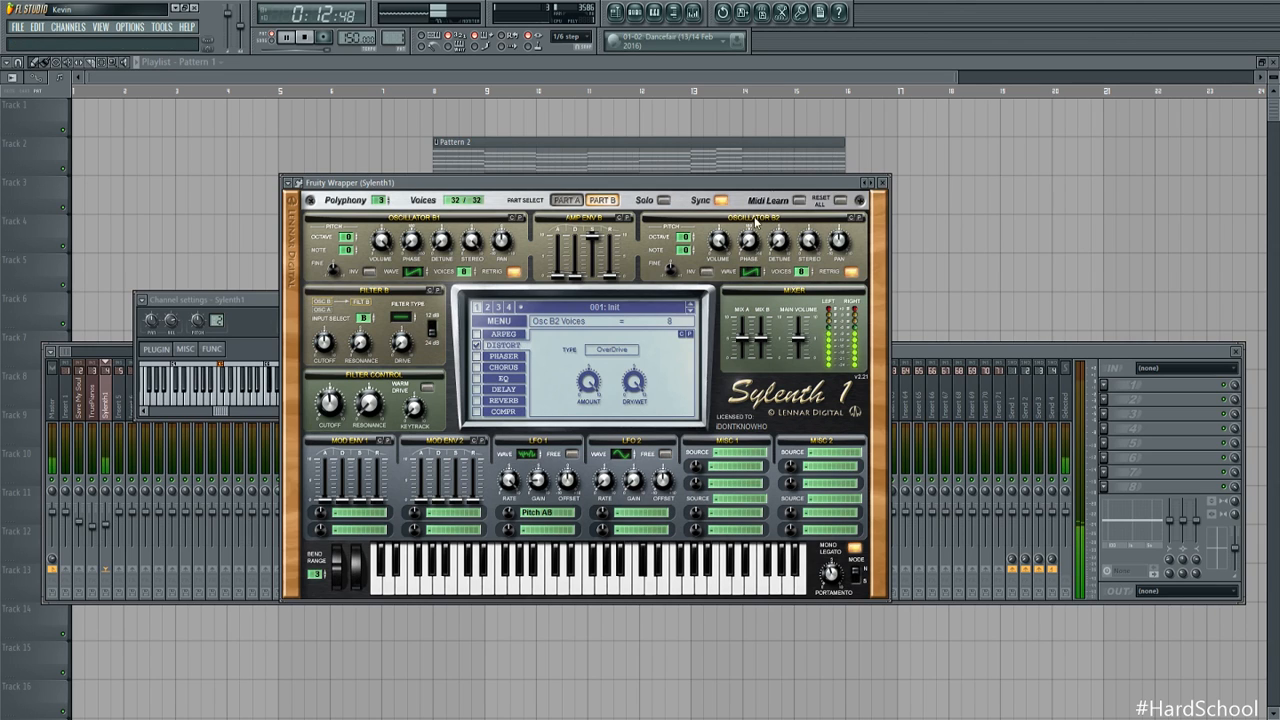
{"action": "left_click", "coordinate": [366, 318]}
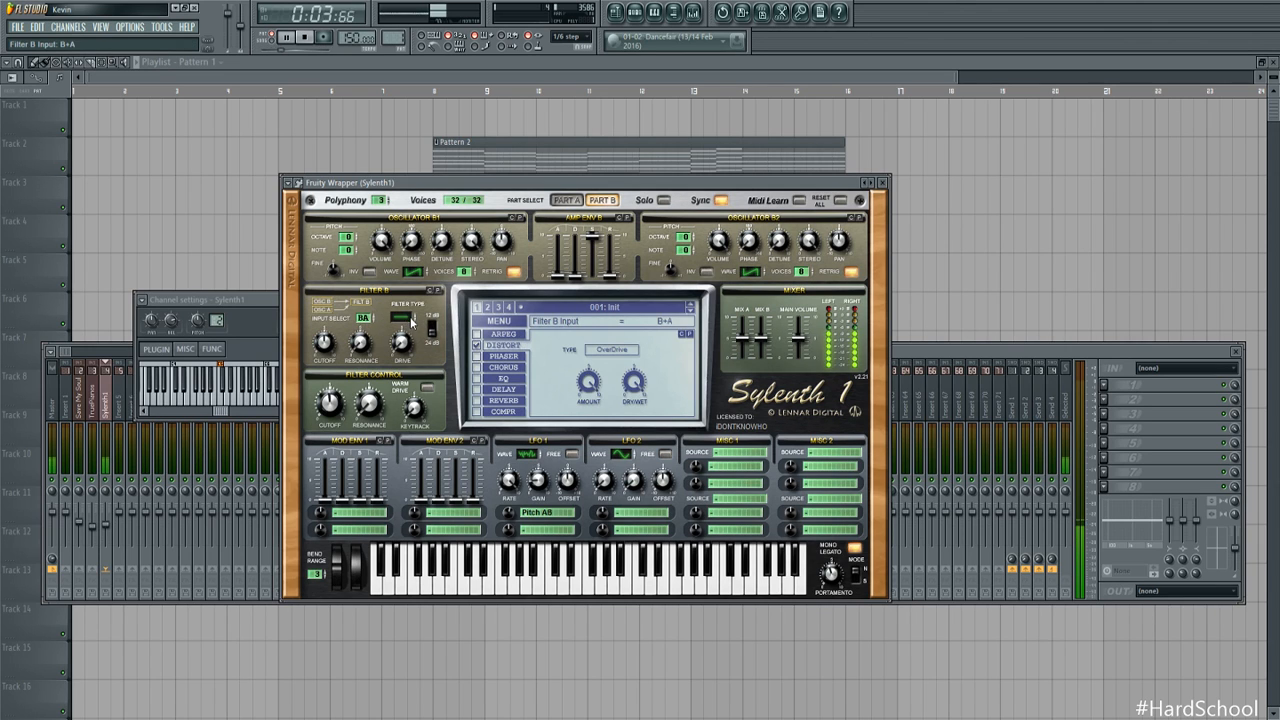
{"action": "left_click", "coordinate": [408, 318]}
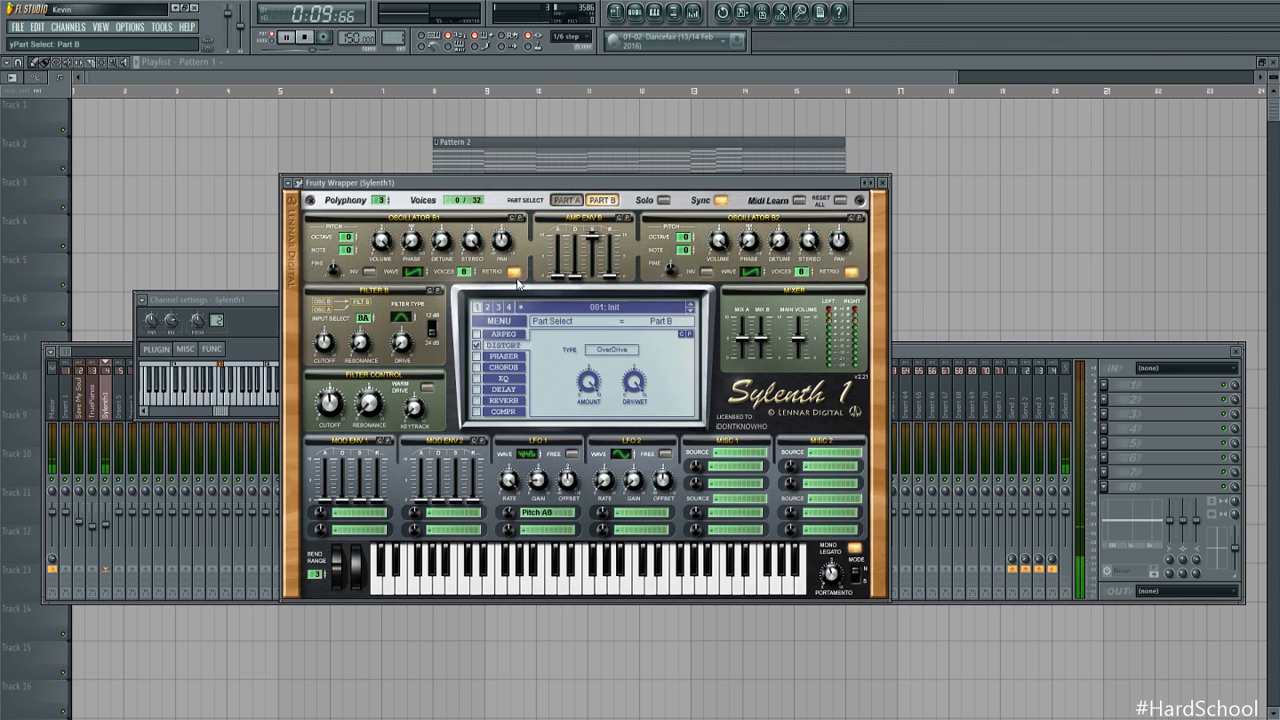
{"action": "key", "text": "space"}
Set Filter B's drive to 2.86 and the filter control cutoff to 95.34 Hz while the pattern plays
{"action": "left_click_drag", "start_coordinate": [403, 357], "coordinate": [407, 348]}
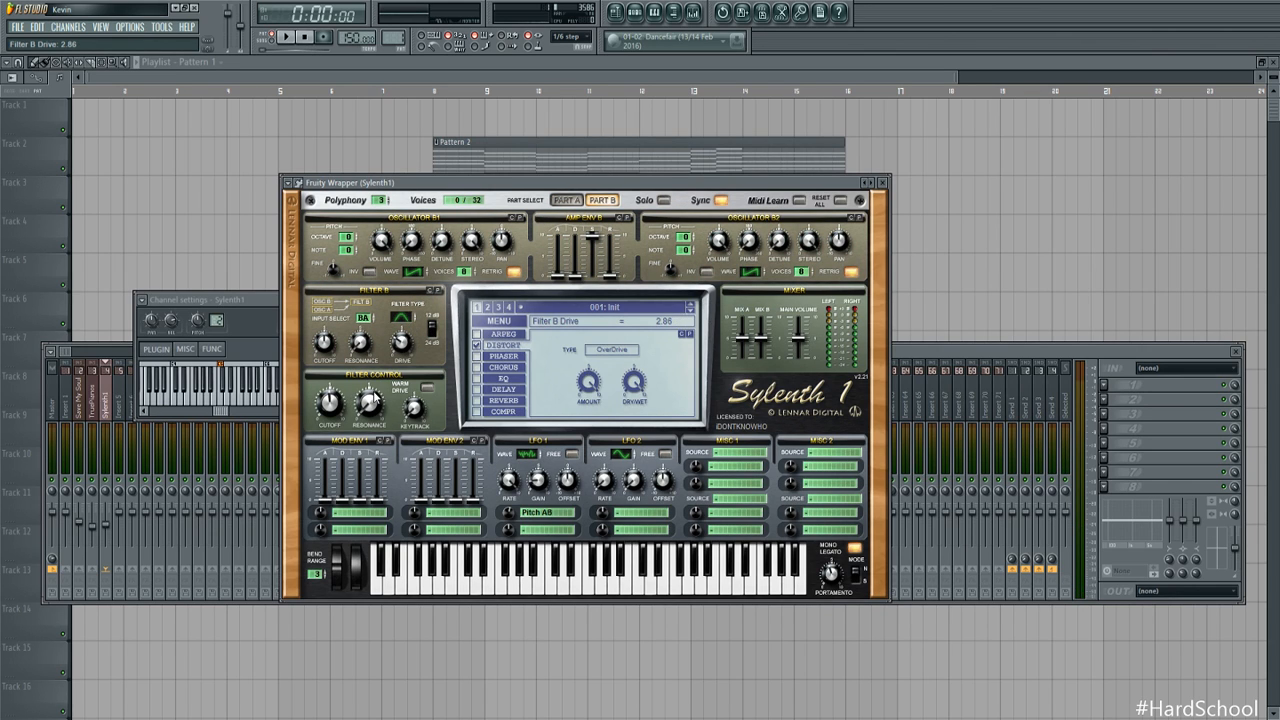
{"action": "key", "text": "space"}
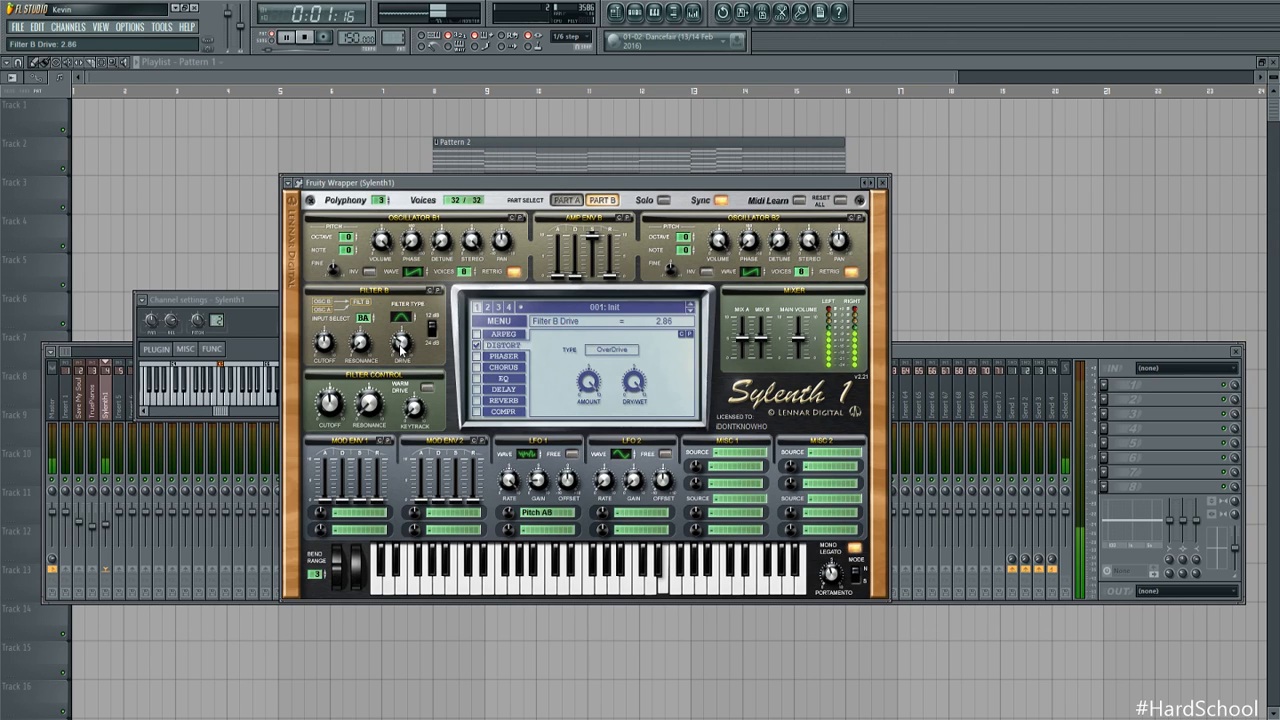
{"action": "left_click_drag", "start_coordinate": [333, 406], "coordinate": [332, 402]}
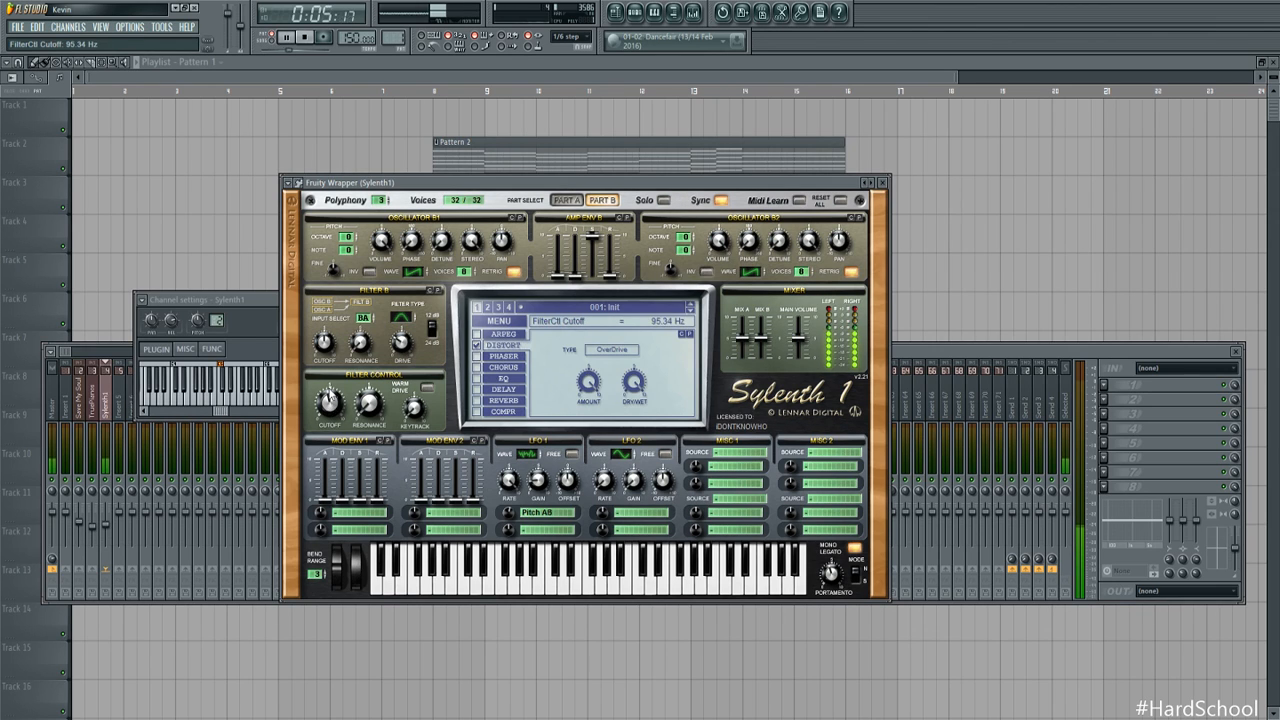
Raise oscillator A2 by one octave and lower the filter control cutoff to 65.22 Hz
{"action": "left_click", "coordinate": [566, 199]}
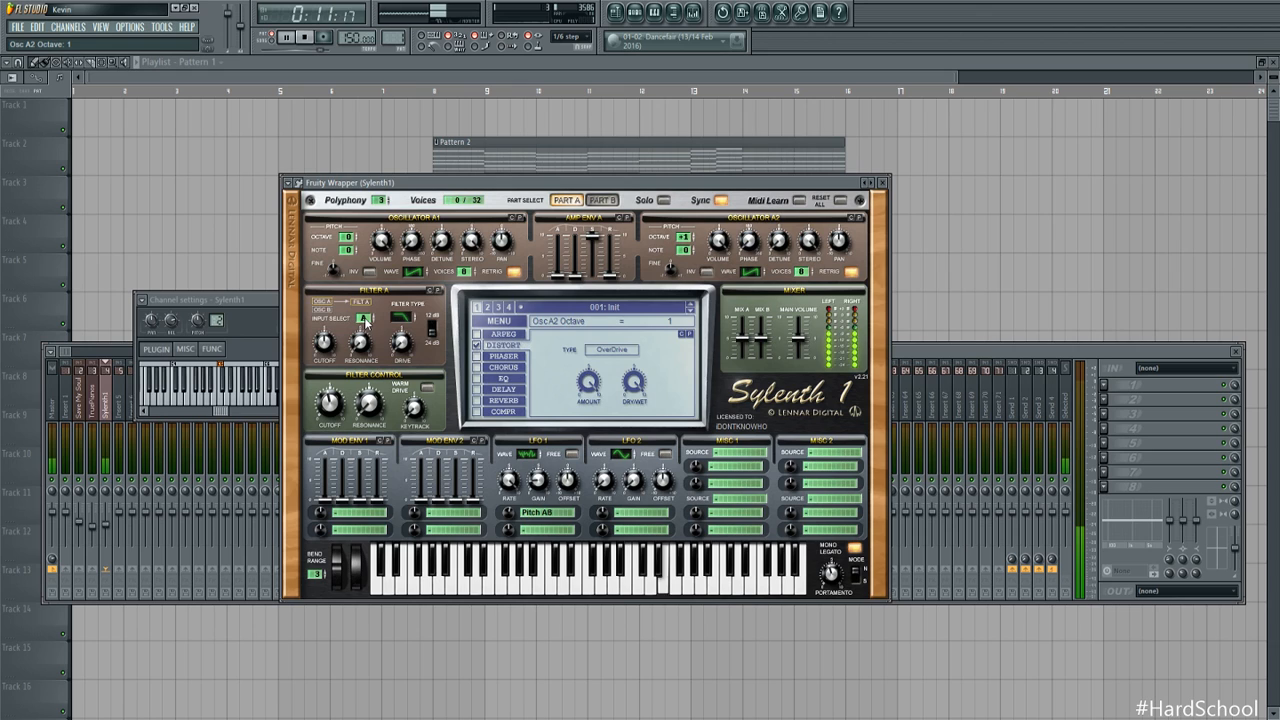
{"action": "left_click", "coordinate": [602, 199]}
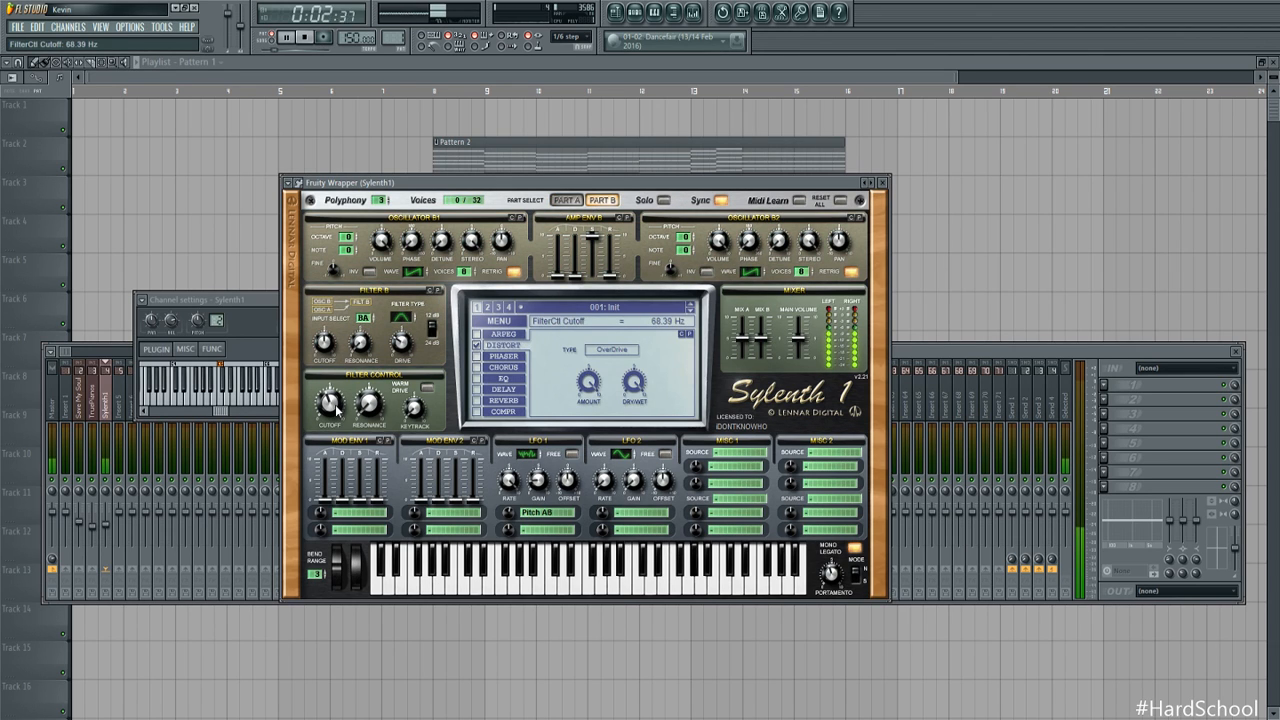
{"action": "left_click_drag", "start_coordinate": [336, 408], "coordinate": [336, 403]}
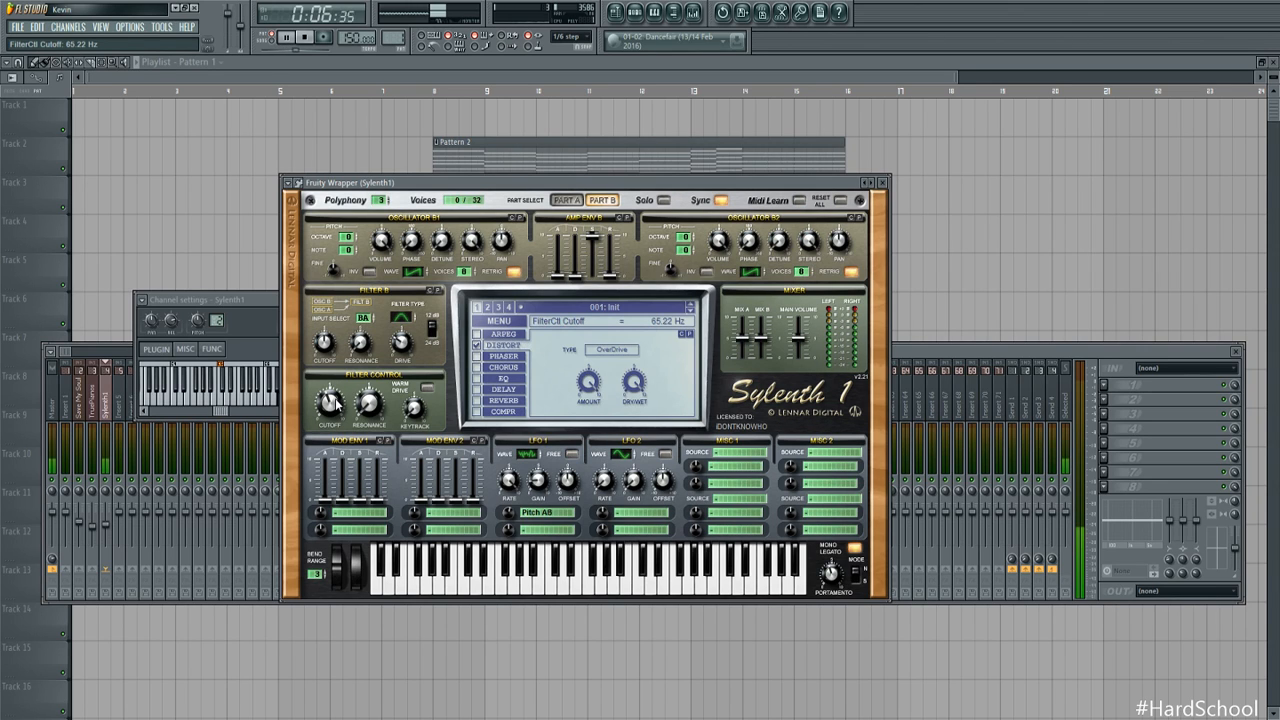
{"action": "key", "text": "space"}
Enable the chorus with width 67.62 % and dry/wet 20.48 %, and play the pattern
{"action": "left_click", "coordinate": [476, 367]}
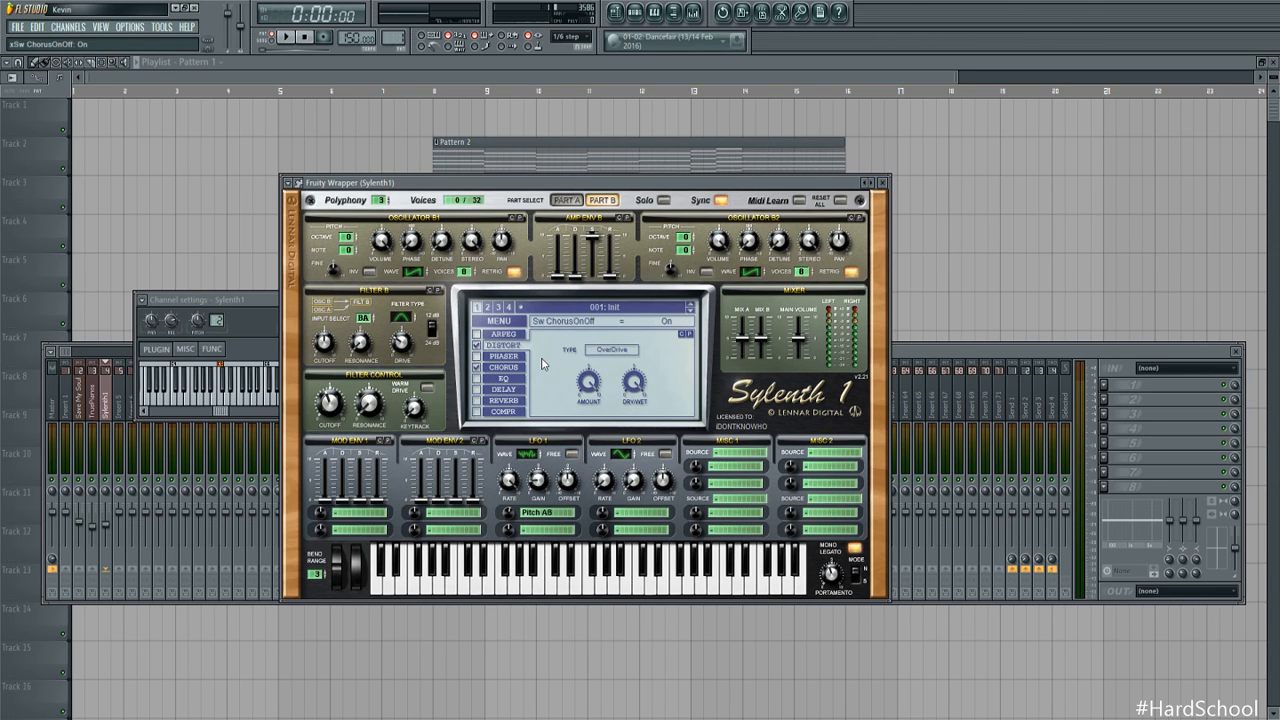
{"action": "left_click", "coordinate": [508, 369]}
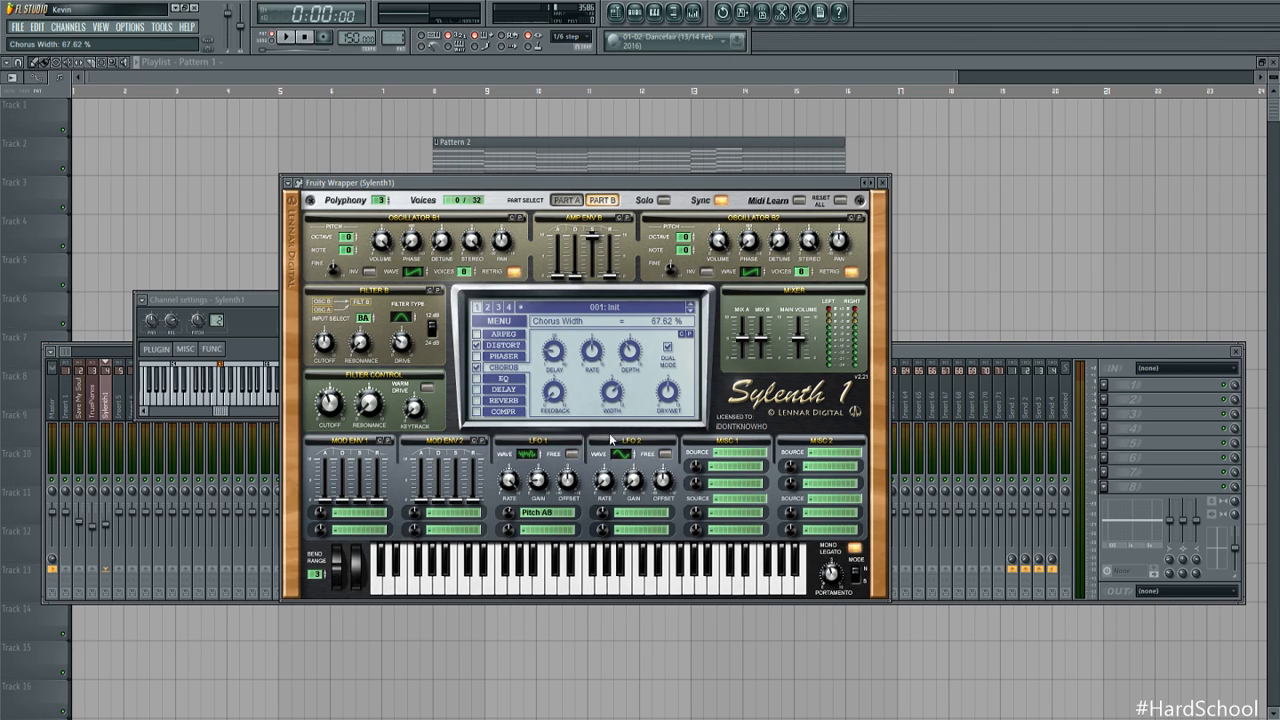
{"action": "left_click_drag", "start_coordinate": [670, 392], "coordinate": [671, 406]}
{"action": "key", "text": "space"}
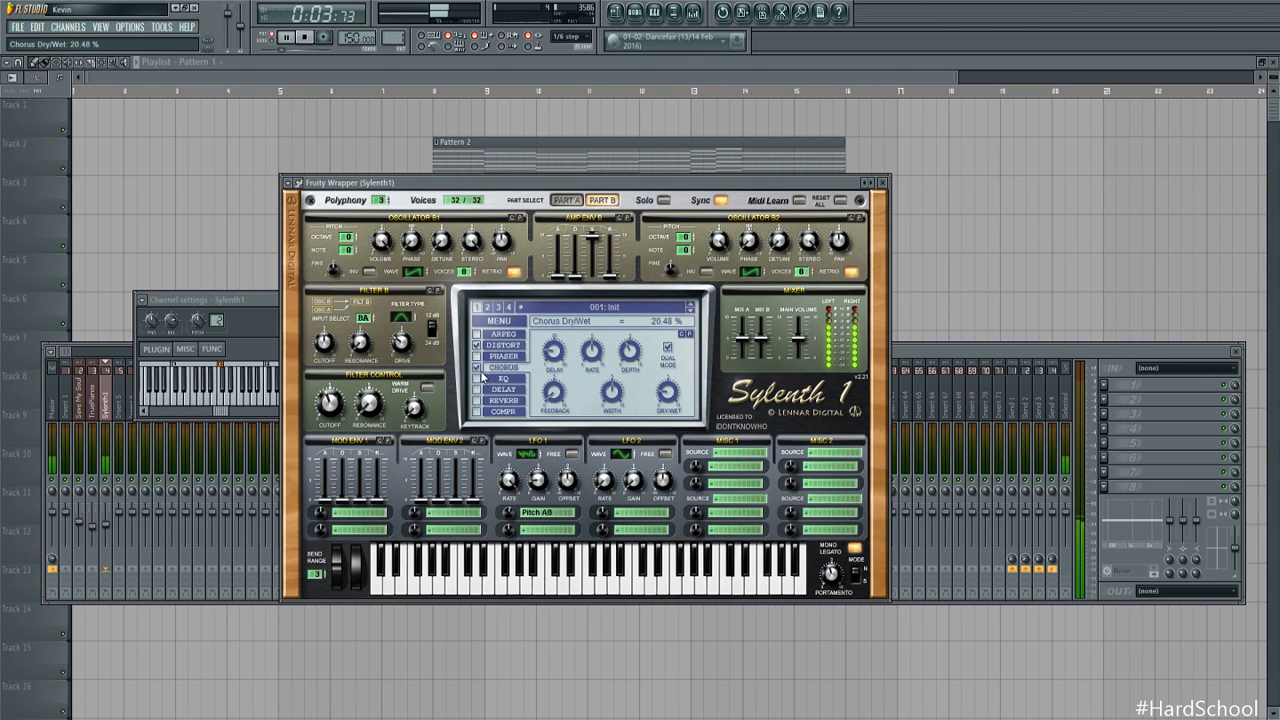
Switch the chorus off and replay the pattern to compare the sound without it
{"action": "left_click", "coordinate": [477, 368]}
{"action": "key", "text": "space"}
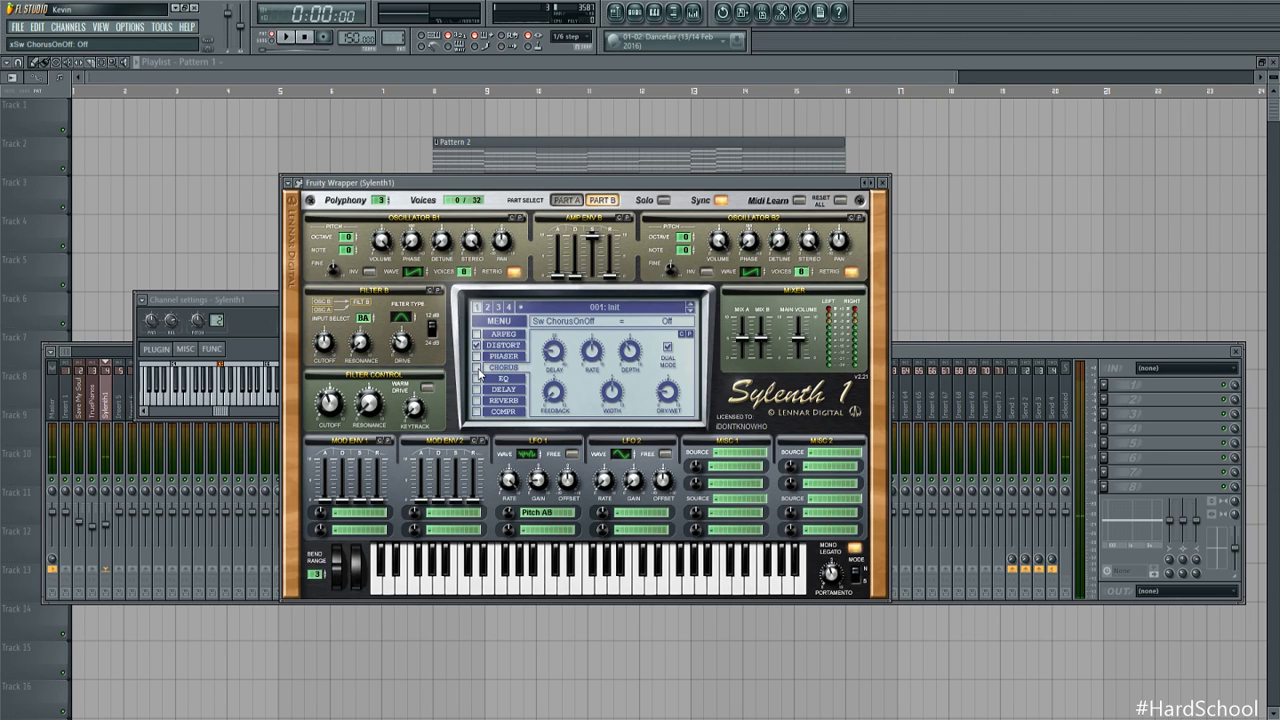
{"action": "key", "text": "space"}
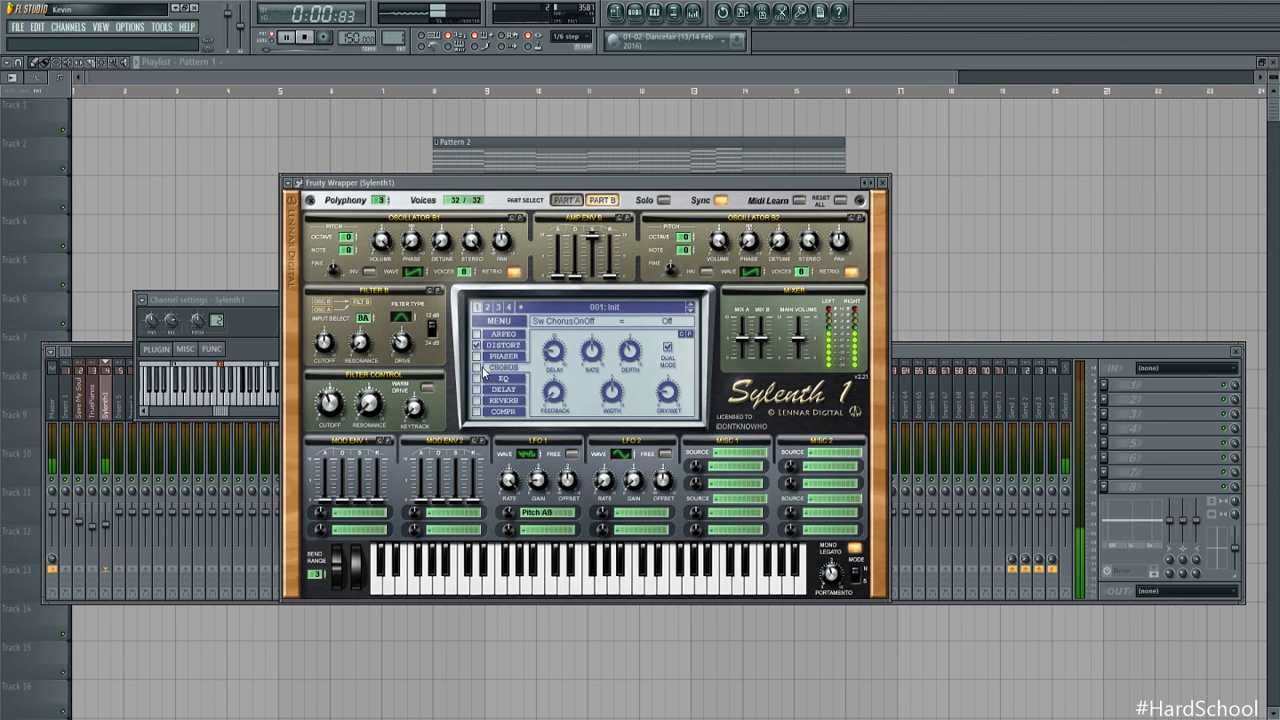
{"action": "key", "text": "space"}
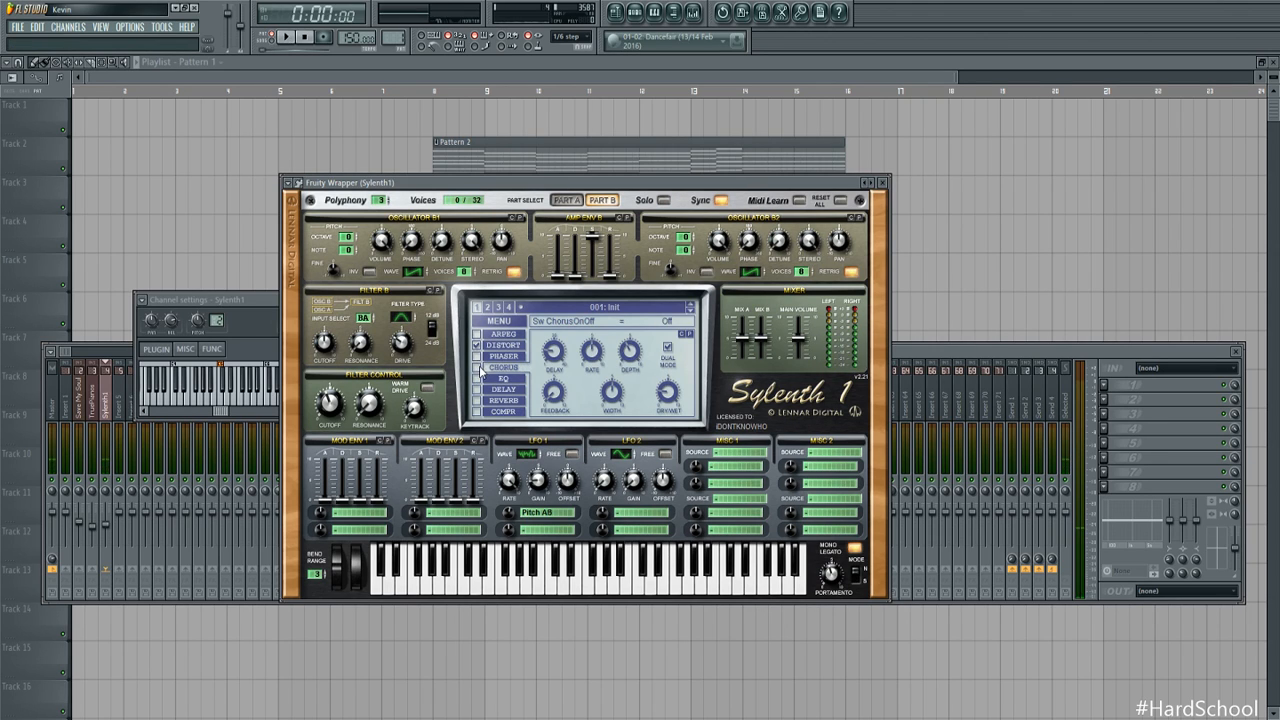
Switch the chorus back on and set its dry/wet to 24.76 % while the pattern plays
{"action": "left_click", "coordinate": [477, 367]}
{"action": "key", "text": "space"}
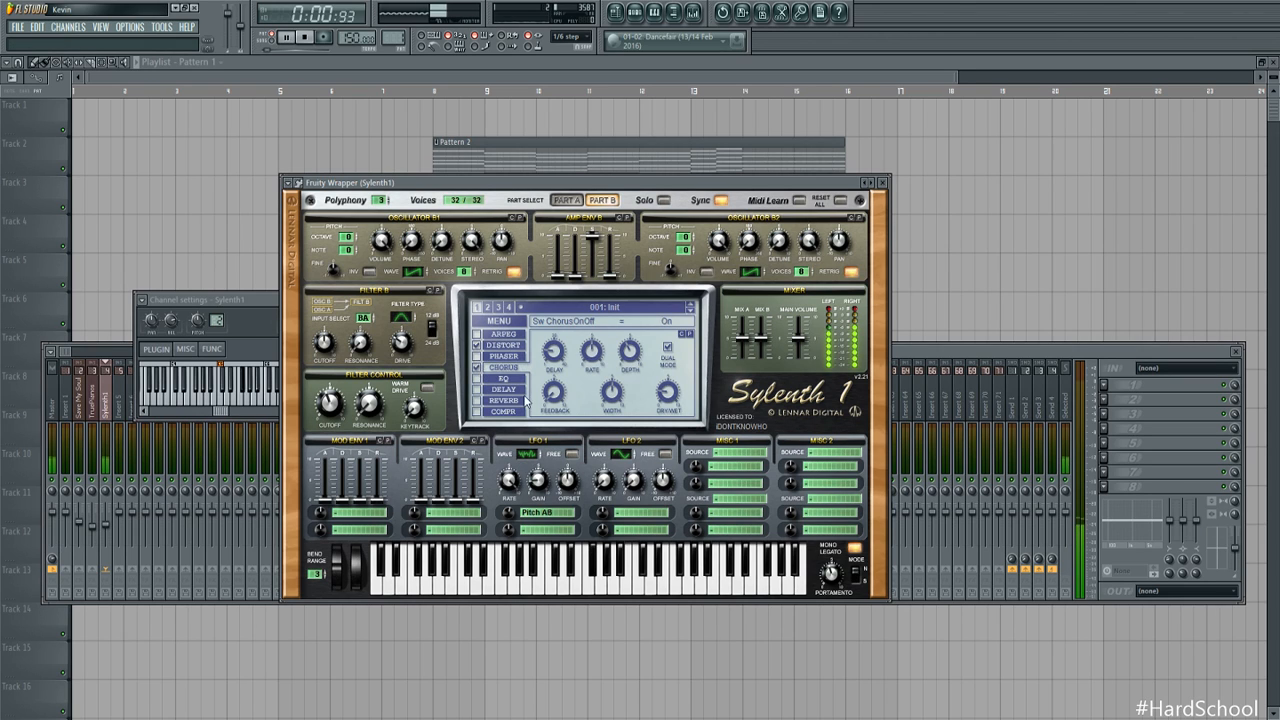
{"action": "left_click", "coordinate": [672, 391]}
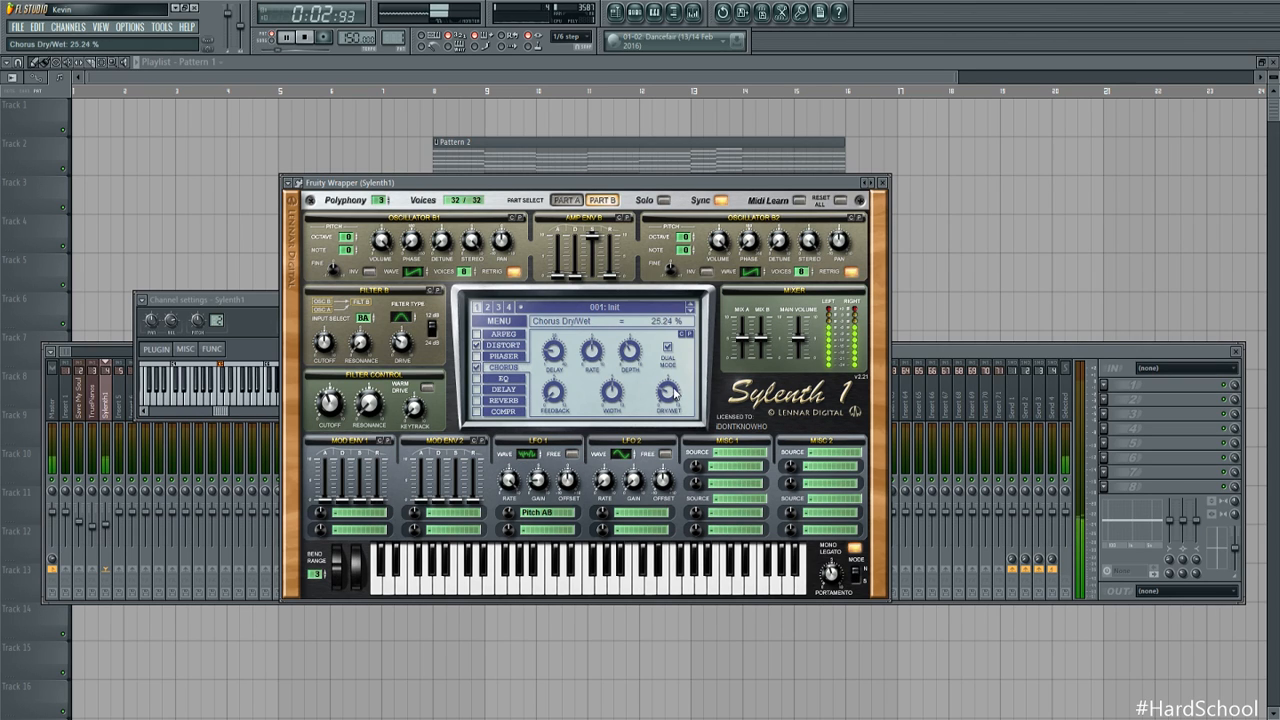
{"action": "key", "text": "space"}
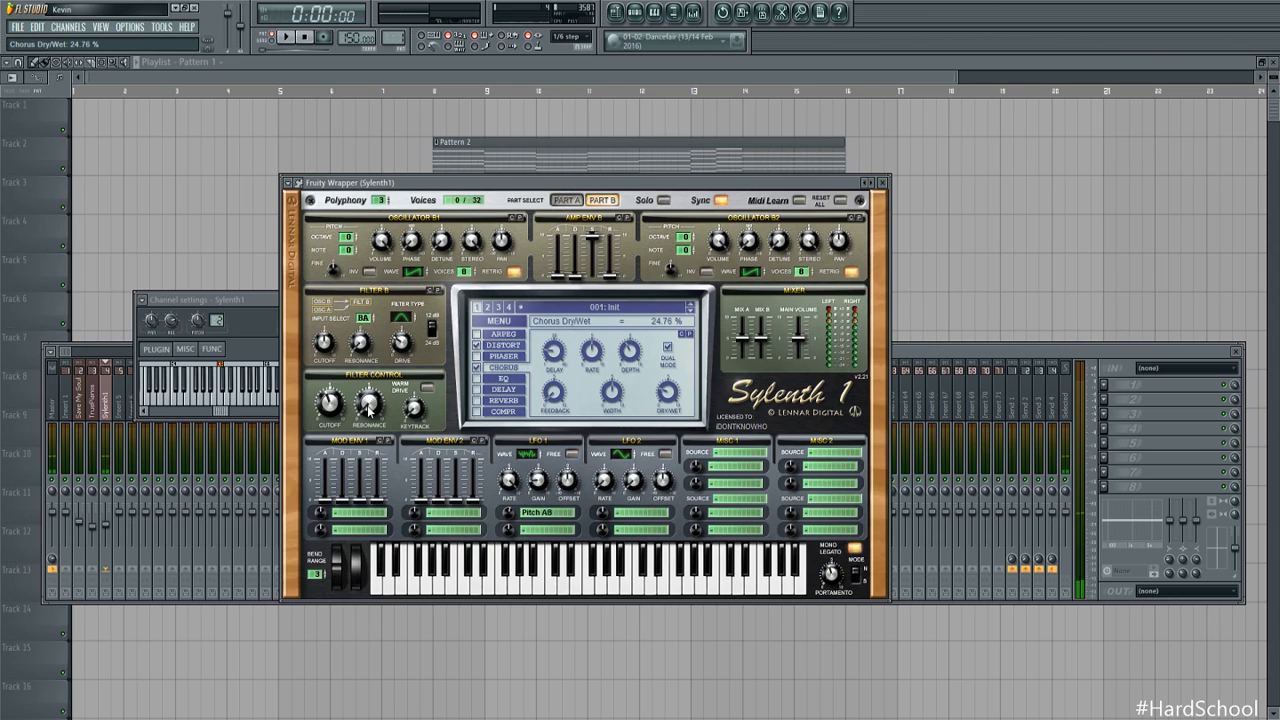
Adjust the filter control resonance and set Filter A's drive to 3.00 while the pattern plays
{"action": "left_click", "coordinate": [372, 402]}
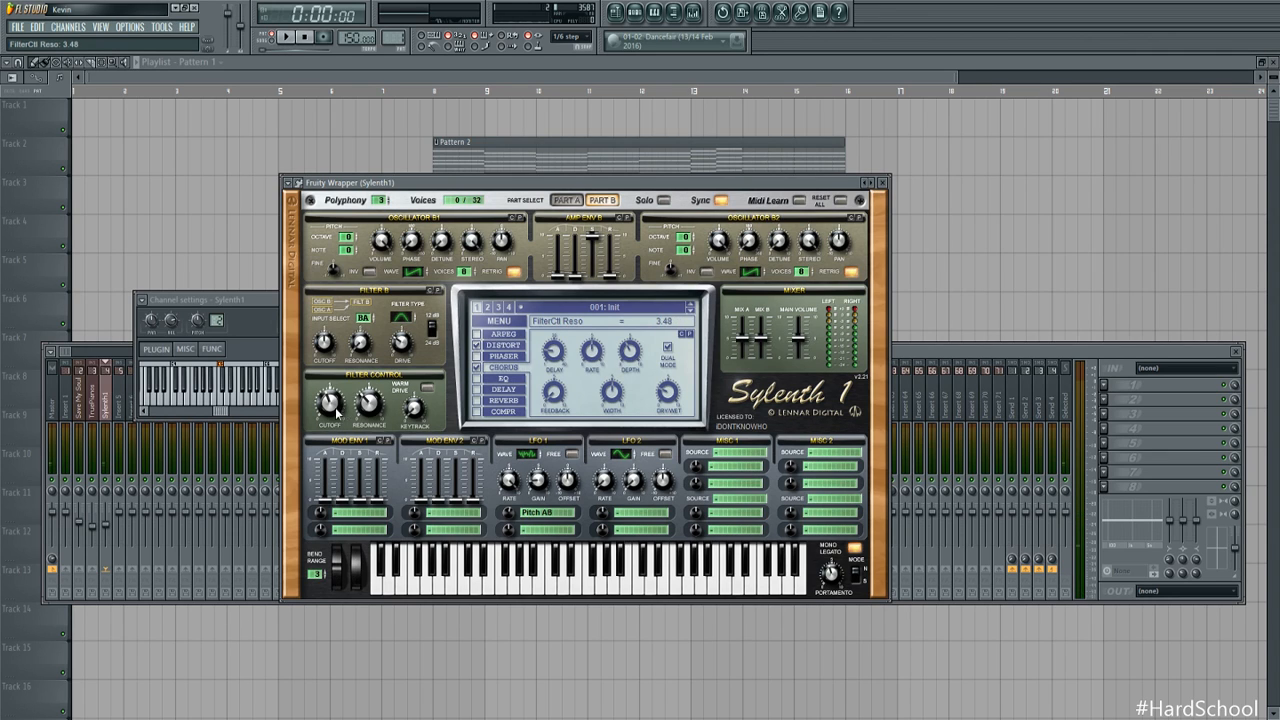
{"action": "key", "text": "space"}
{"action": "left_click_drag", "start_coordinate": [368, 402], "coordinate": [365, 424]}
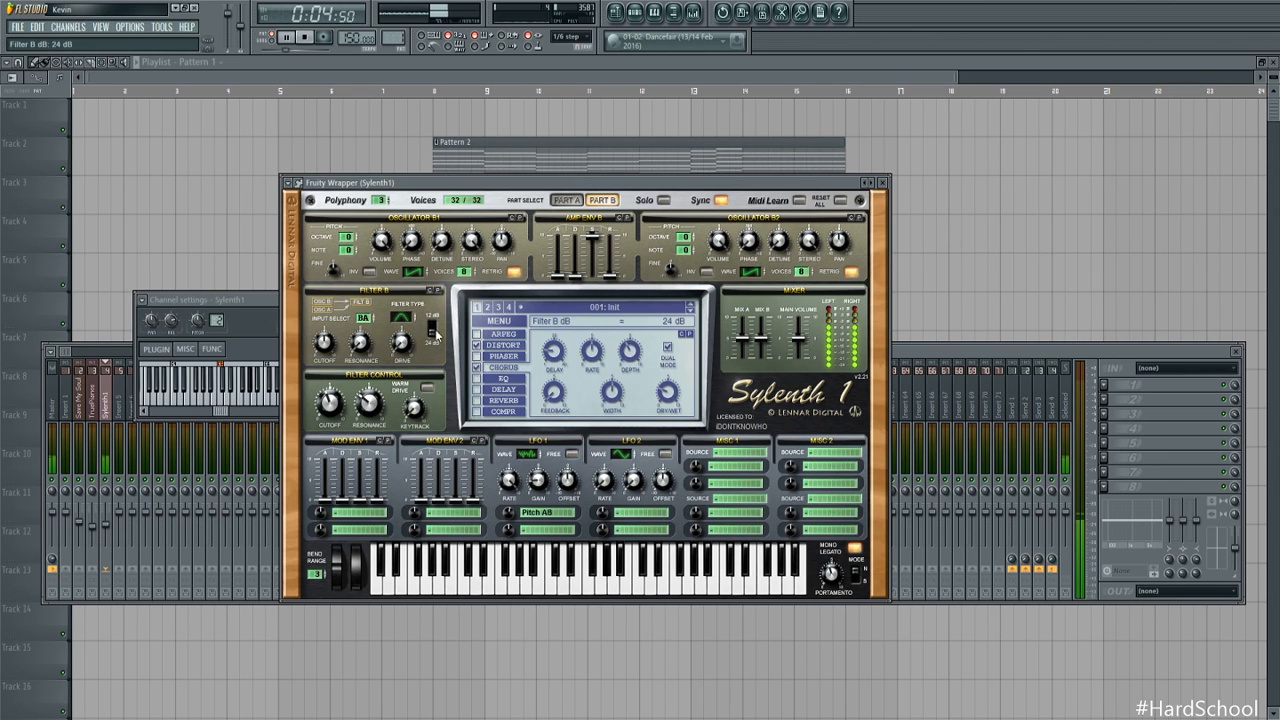
{"action": "left_click", "coordinate": [566, 200]}
{"action": "left_click_drag", "start_coordinate": [411, 344], "coordinate": [365, 425]}
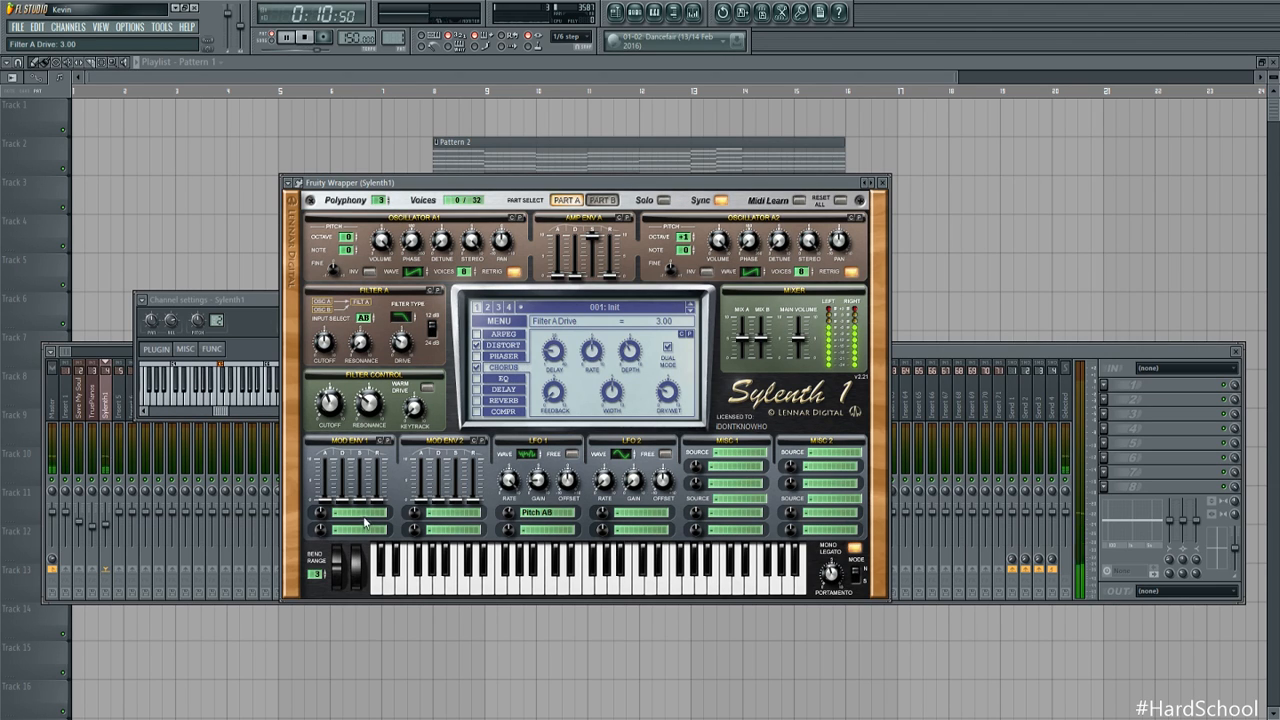
Route Mod Envelope 1 to Cutoff AB with an amount of 0.86 and a decay of 0.86, and play the pattern
{"action": "left_click", "coordinate": [363, 513]}
{"action": "left_click", "coordinate": [433, 568]}
{"action": "key", "text": "space"}
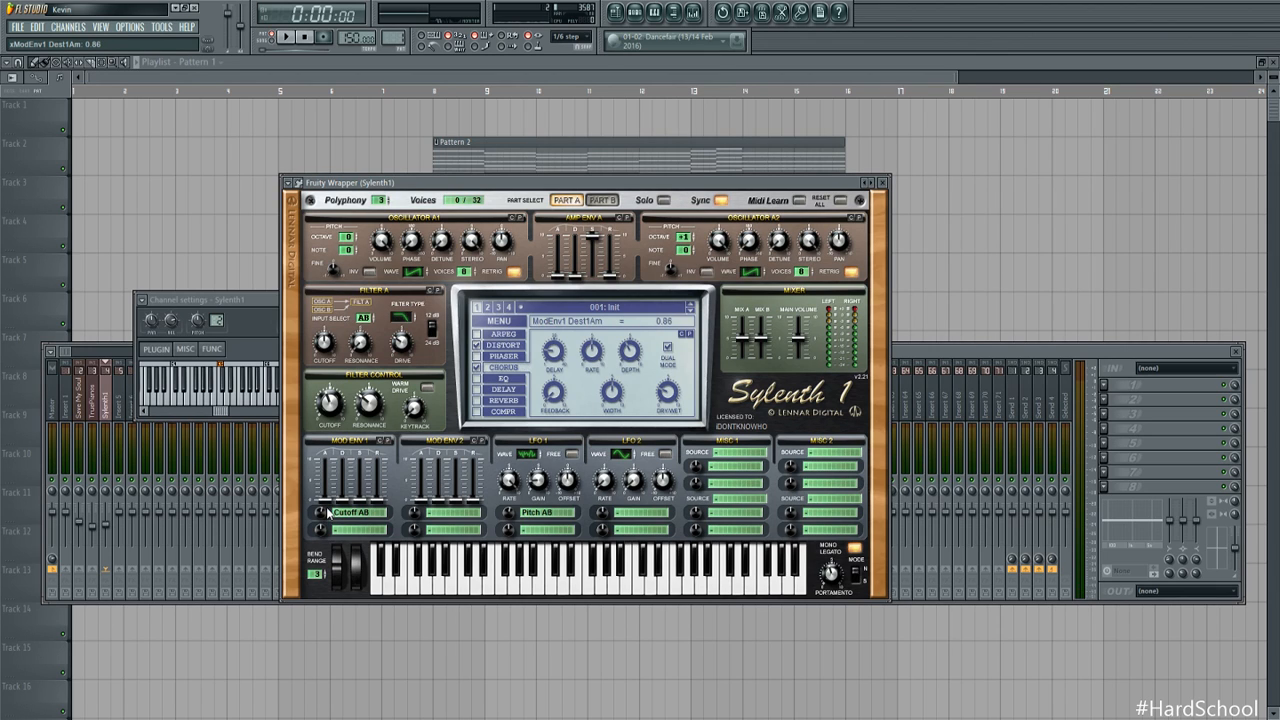
{"action": "mouse_move", "coordinate": [342, 500]}
{"action": "left_mouse_down"}
{"action": "mouse_move", "coordinate": [346, 479]}
{"action": "mouse_move", "coordinate": [349, 512]}
{"action": "left_mouse_up"}
{"action": "key", "text": "space"}
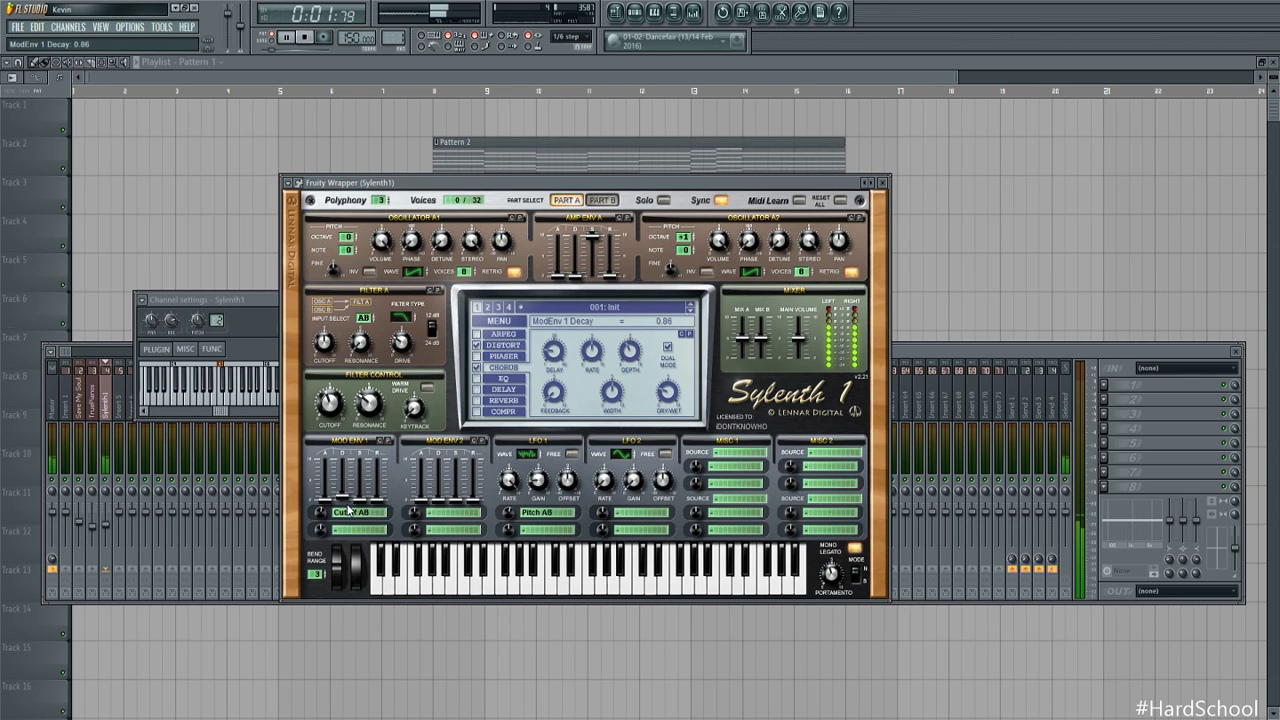
Set the filter control cutoff to 95.34 Hz and LFO 1's pitch modulation amount to 0.38, replaying the pattern
{"action": "left_click_drag", "start_coordinate": [322, 408], "coordinate": [321, 402]}
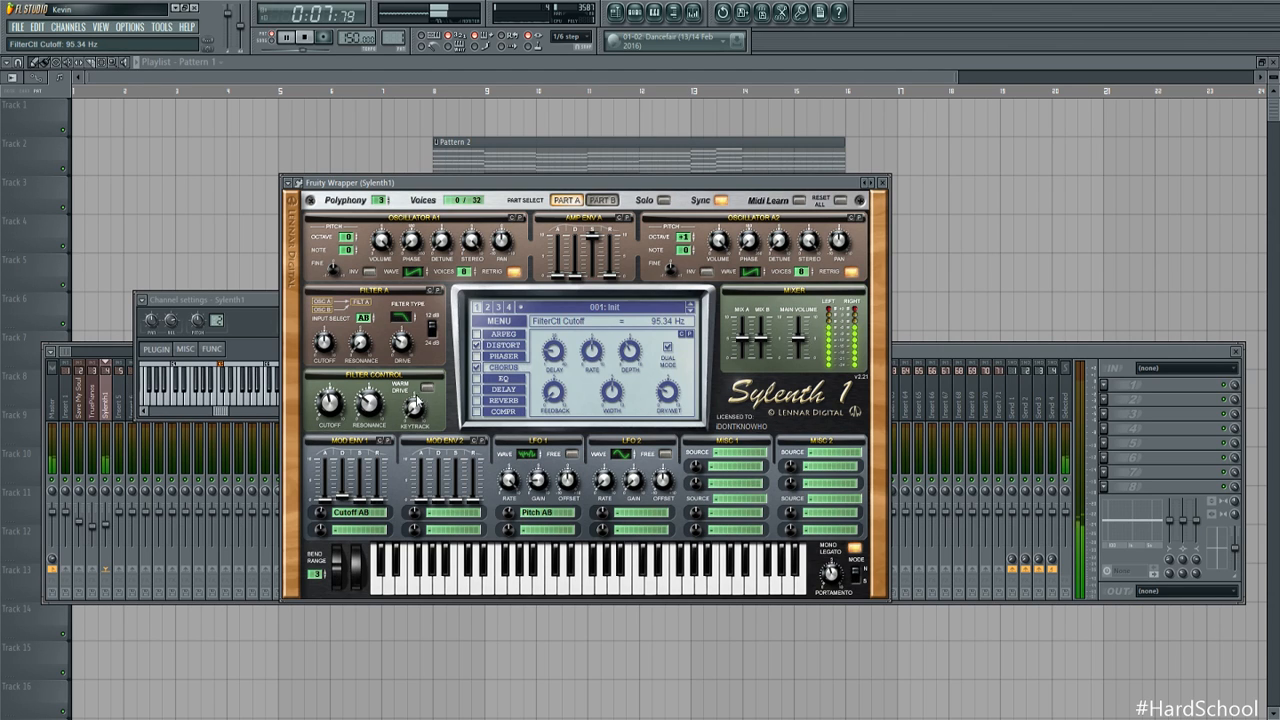
{"action": "key", "text": "space"}
{"action": "key", "text": "space"}
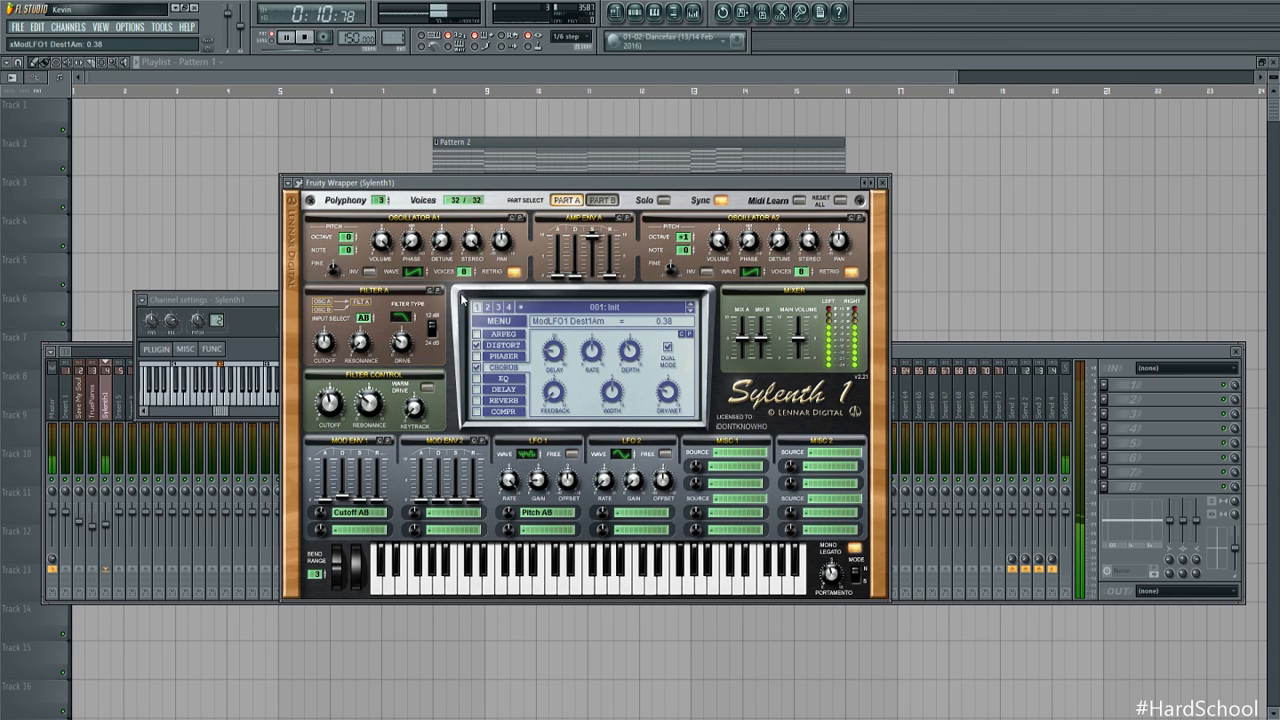
Set Filter B's drive to 3.38 and enable Warm Drive with a filter keytrack of 1.10 during playback
{"action": "left_click", "coordinate": [602, 200]}
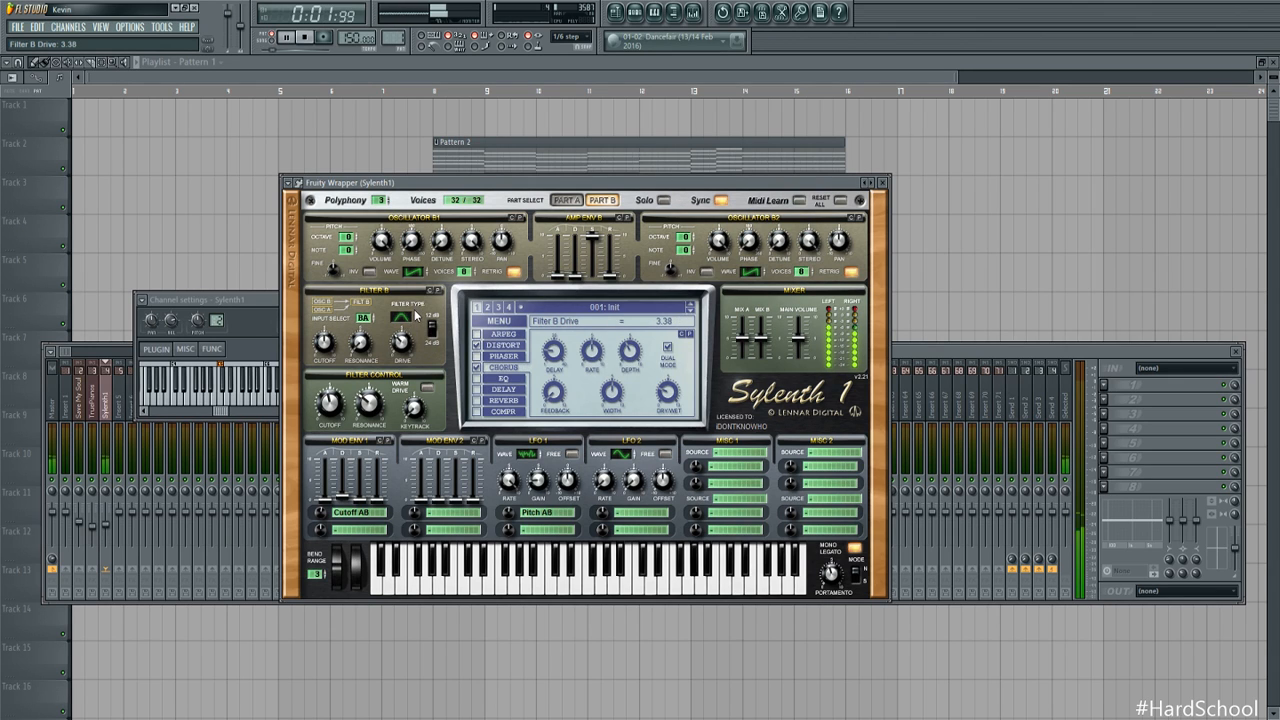
{"action": "left_click", "coordinate": [567, 200]}
{"action": "left_click", "coordinate": [600, 201]}
{"action": "left_click", "coordinate": [425, 388]}
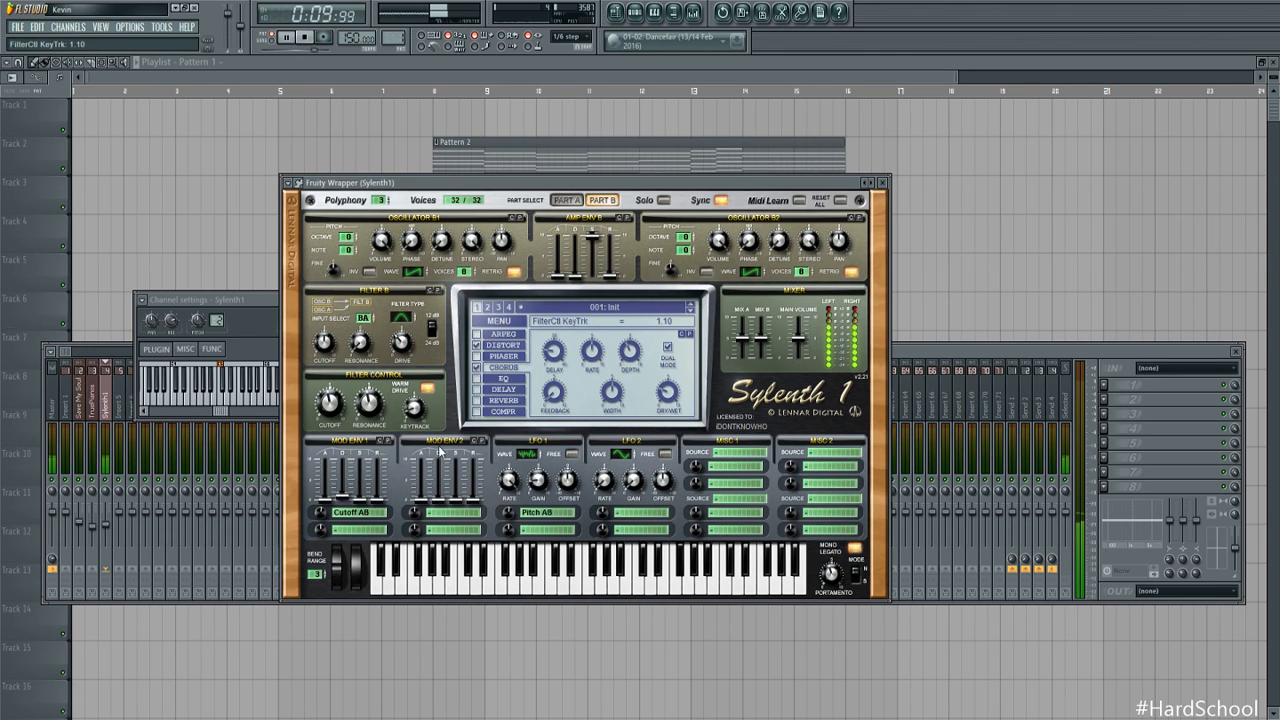
{"action": "key", "text": "space"}
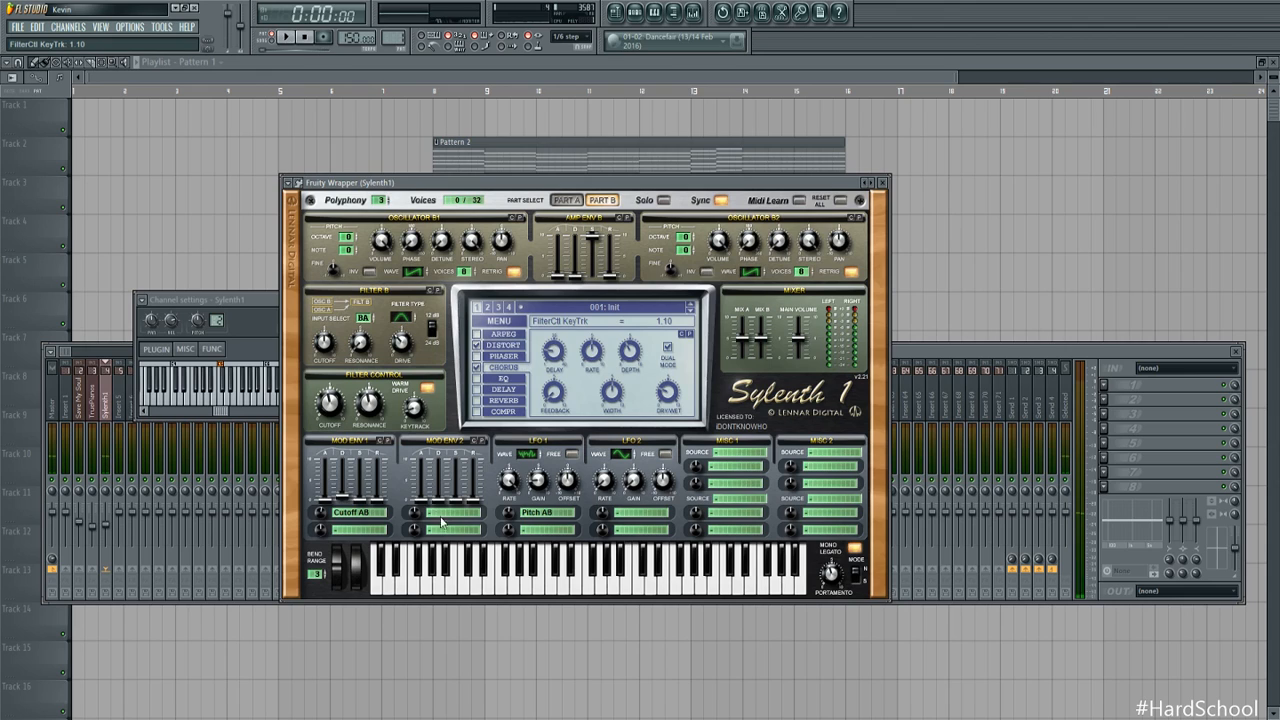
Route Mod Envelope 2 to Pitch AB with an amount of 0.38 and a decay of 1.49, and play the pattern
{"action": "left_click", "coordinate": [478, 620]}
{"action": "left_click_drag", "start_coordinate": [417, 511], "coordinate": [418, 507]}
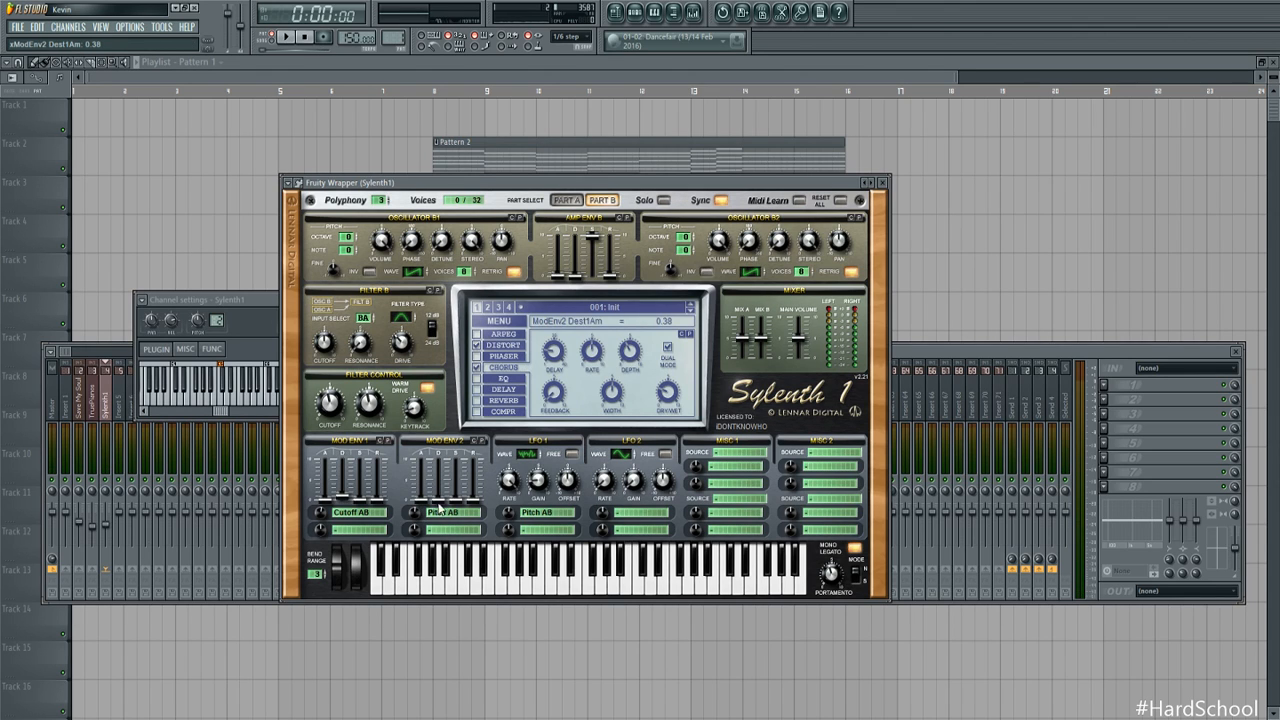
{"action": "key", "text": "space"}
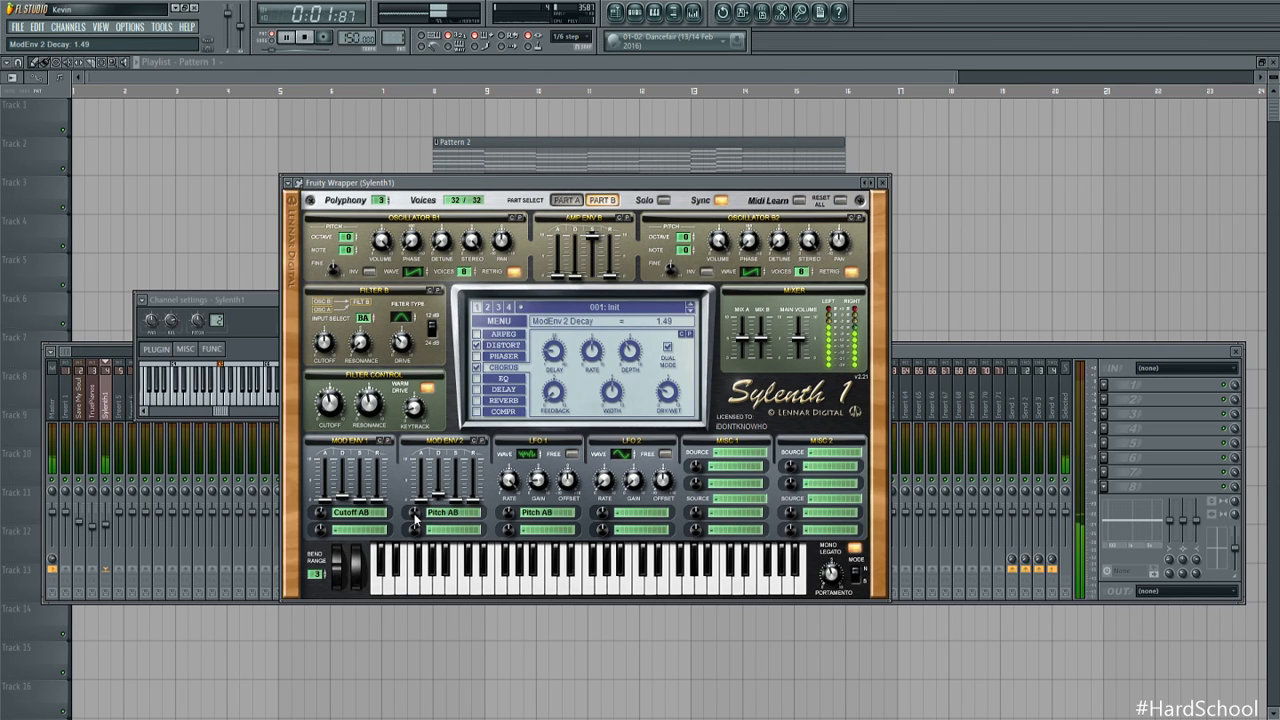
Set the modulation amount to 2.48 for Mod Envelope 1's cutoff and 0.38 for Mod Envelope 2's pitch
{"action": "left_click_drag", "start_coordinate": [415, 514], "coordinate": [416, 518]}
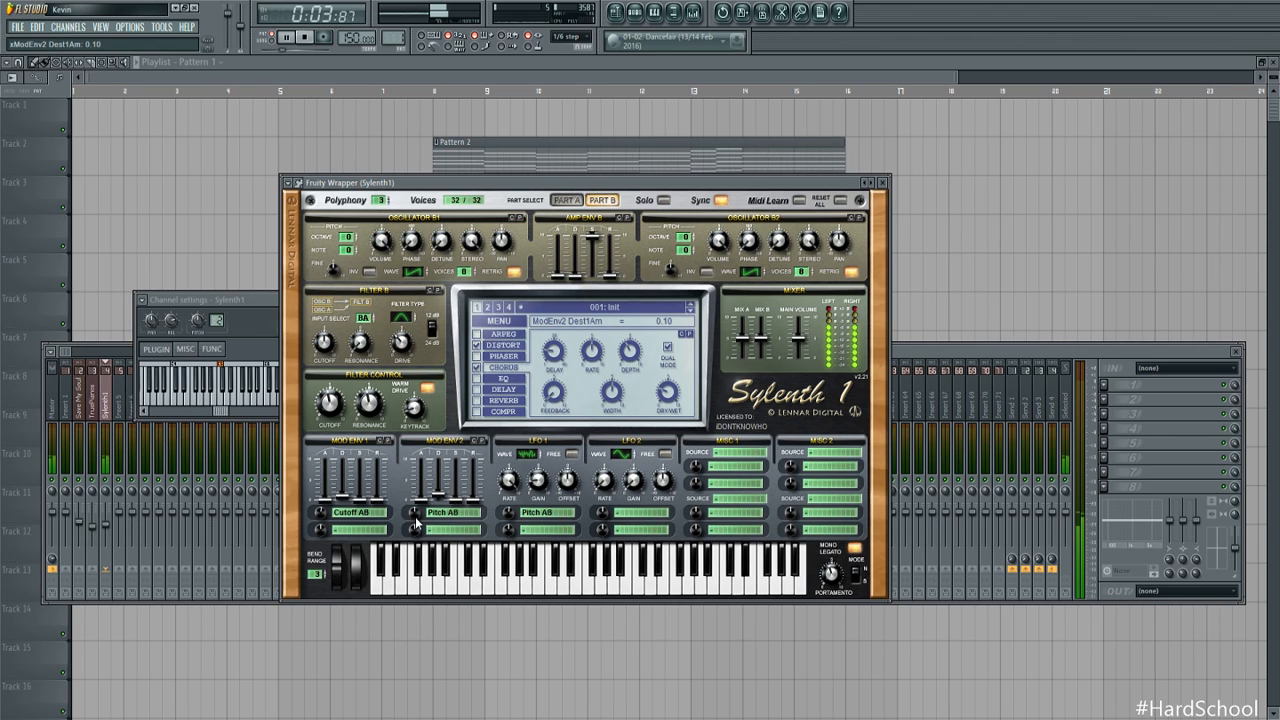
{"action": "left_click_drag", "start_coordinate": [343, 498], "coordinate": [329, 512]}
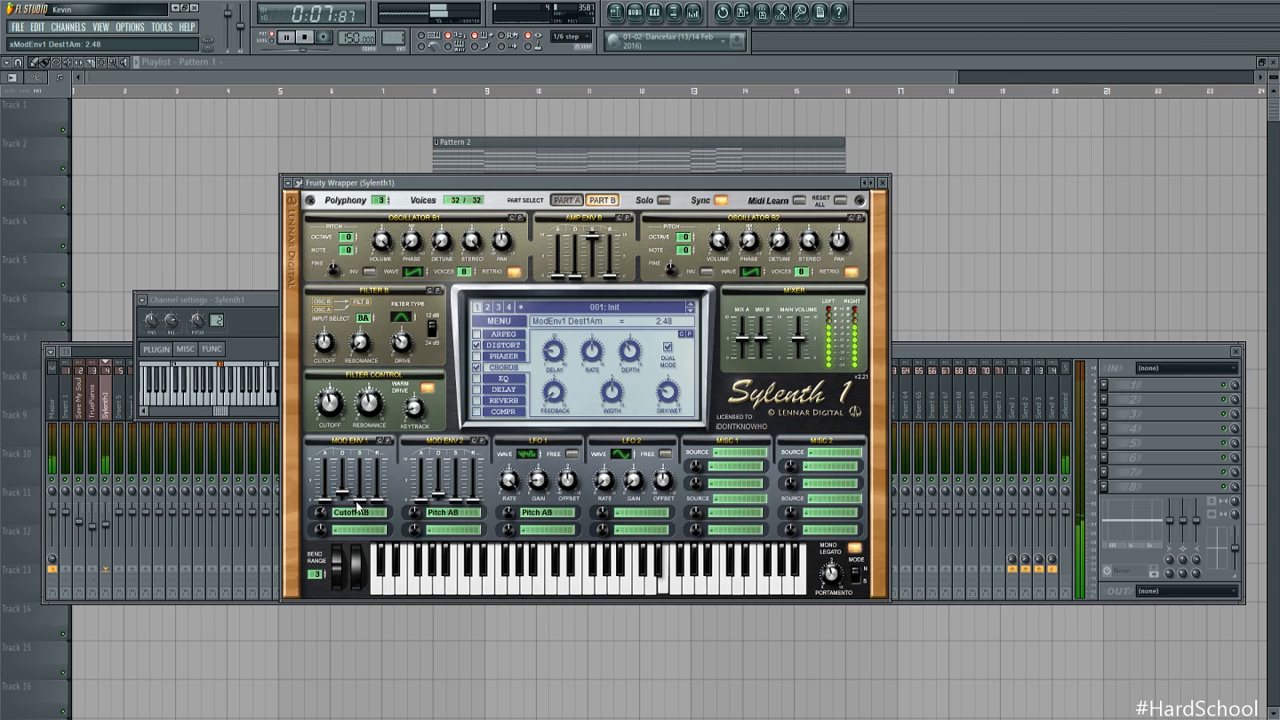
{"action": "left_click_drag", "start_coordinate": [441, 494], "coordinate": [418, 518]}
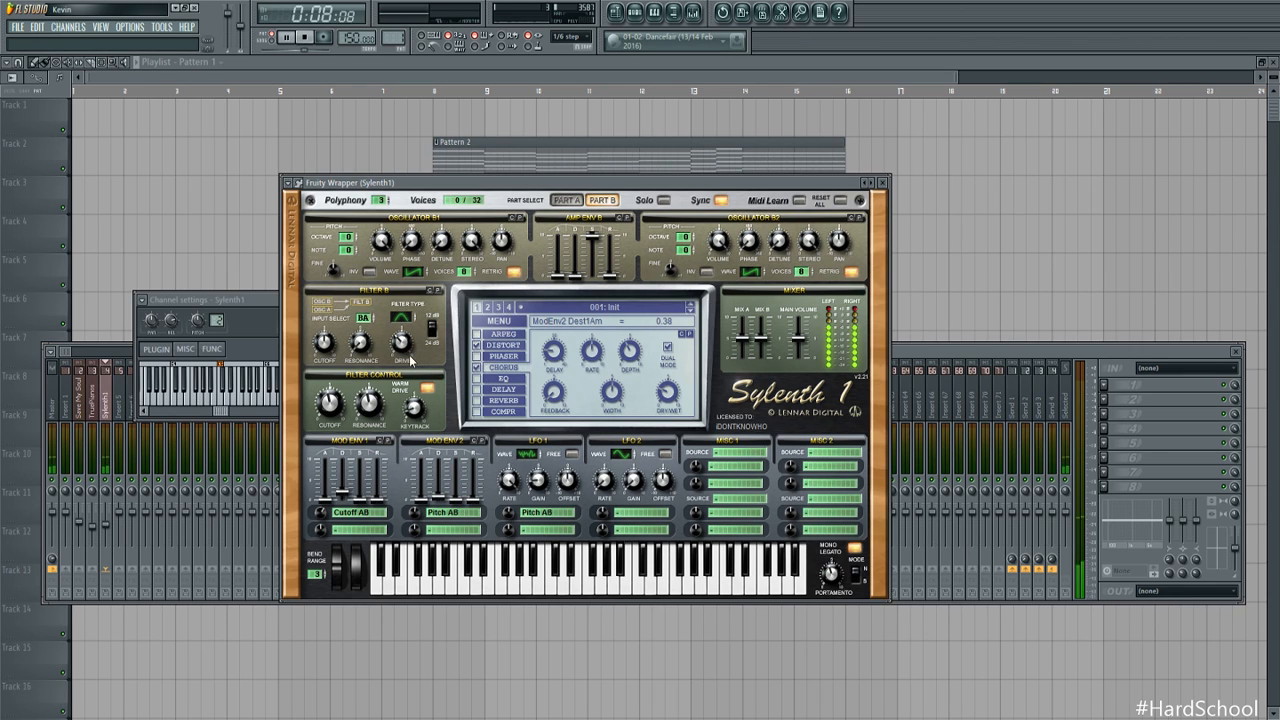
Lower the sustain of part A's amp envelope and set its decay to 4.71, listening to the pattern
{"action": "left_click", "coordinate": [566, 200]}
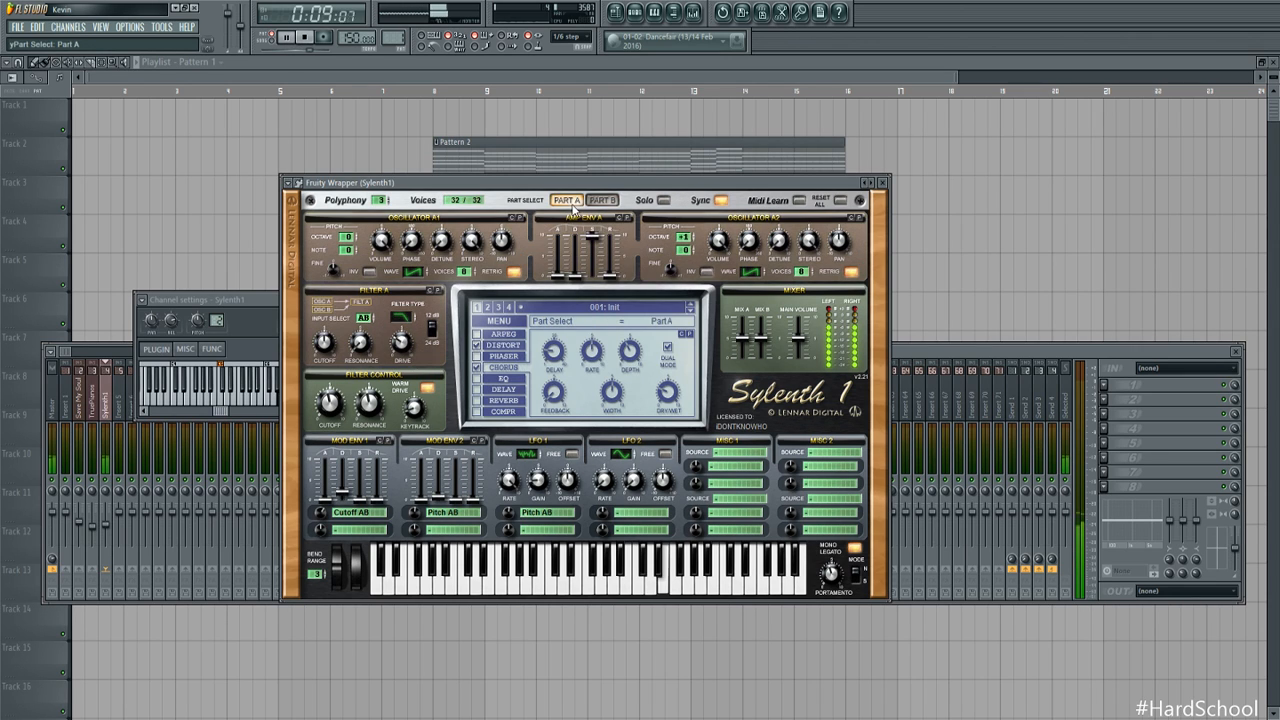
{"action": "key", "text": "space"}
{"action": "left_click_drag", "start_coordinate": [591, 240], "coordinate": [563, 488]}
{"action": "left_click_drag", "start_coordinate": [577, 275], "coordinate": [588, 260]}
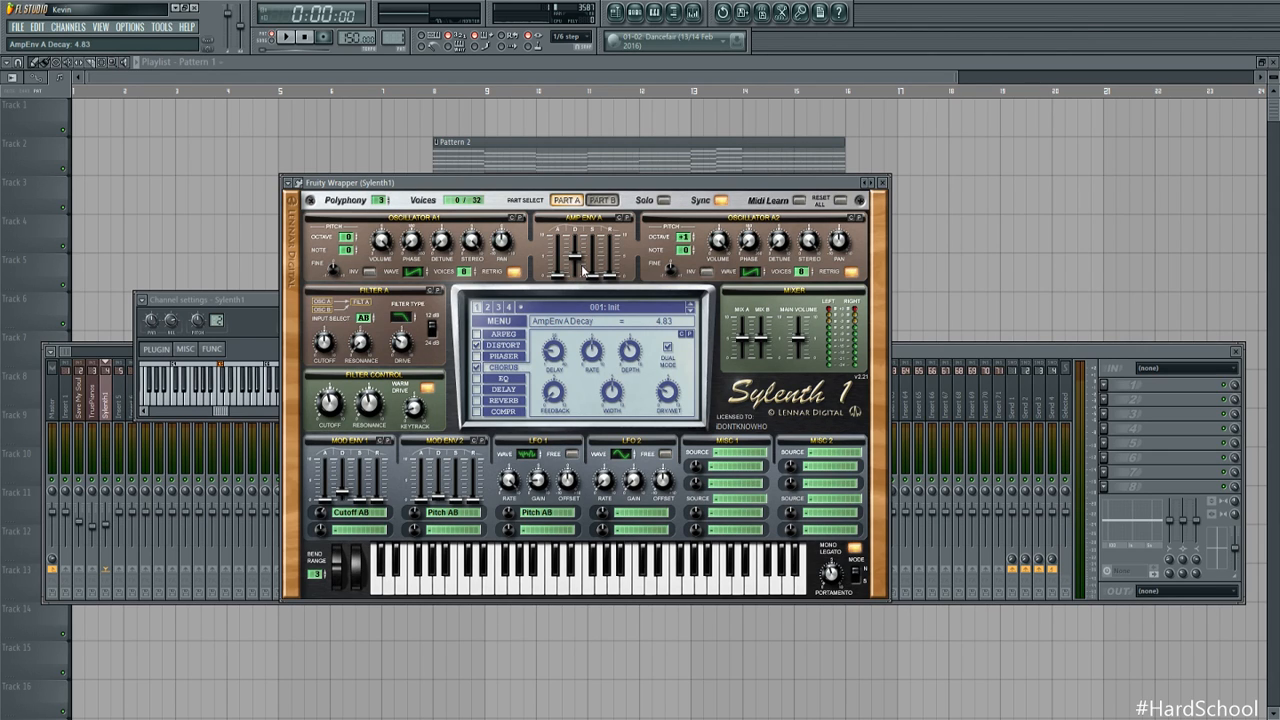
{"action": "key", "text": "space"}
{"action": "left_click_drag", "start_coordinate": [579, 260], "coordinate": [579, 261]}
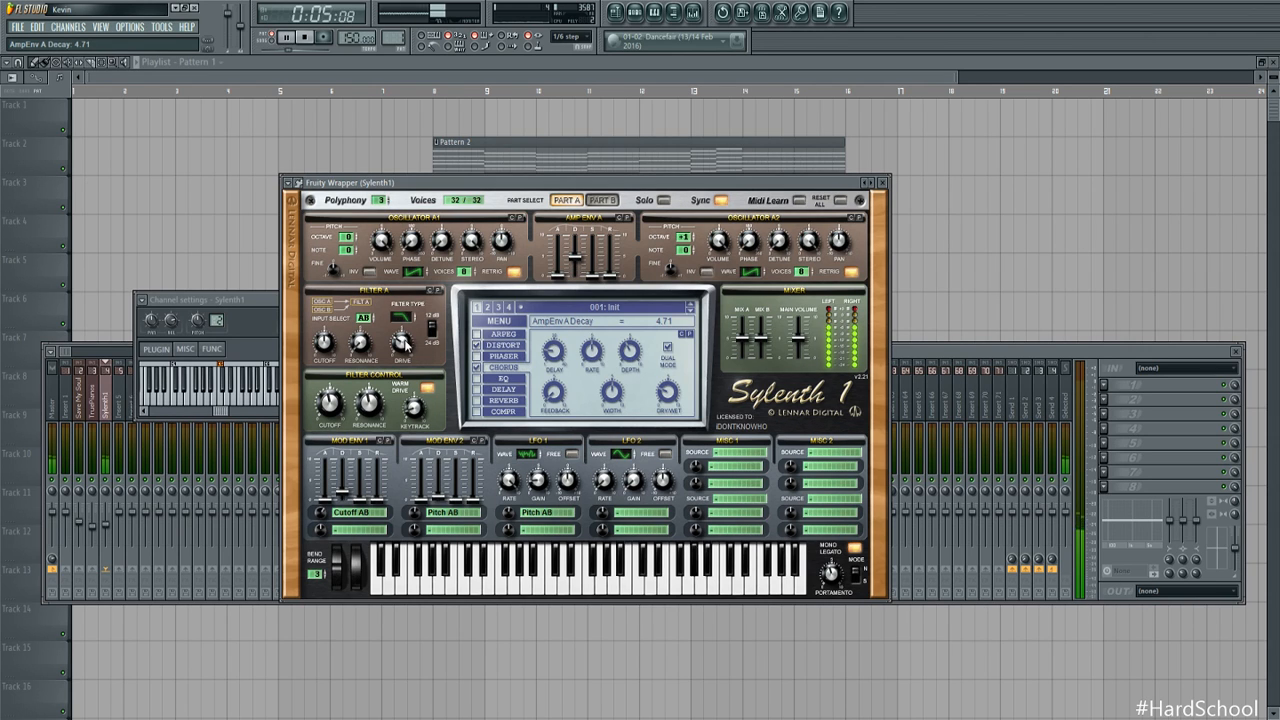
Set Filter B's drive to 2.86 and Filter A's drive to 3.24 while the pattern plays
{"action": "left_click_drag", "start_coordinate": [403, 338], "coordinate": [403, 325]}
{"action": "left_click", "coordinate": [602, 200]}
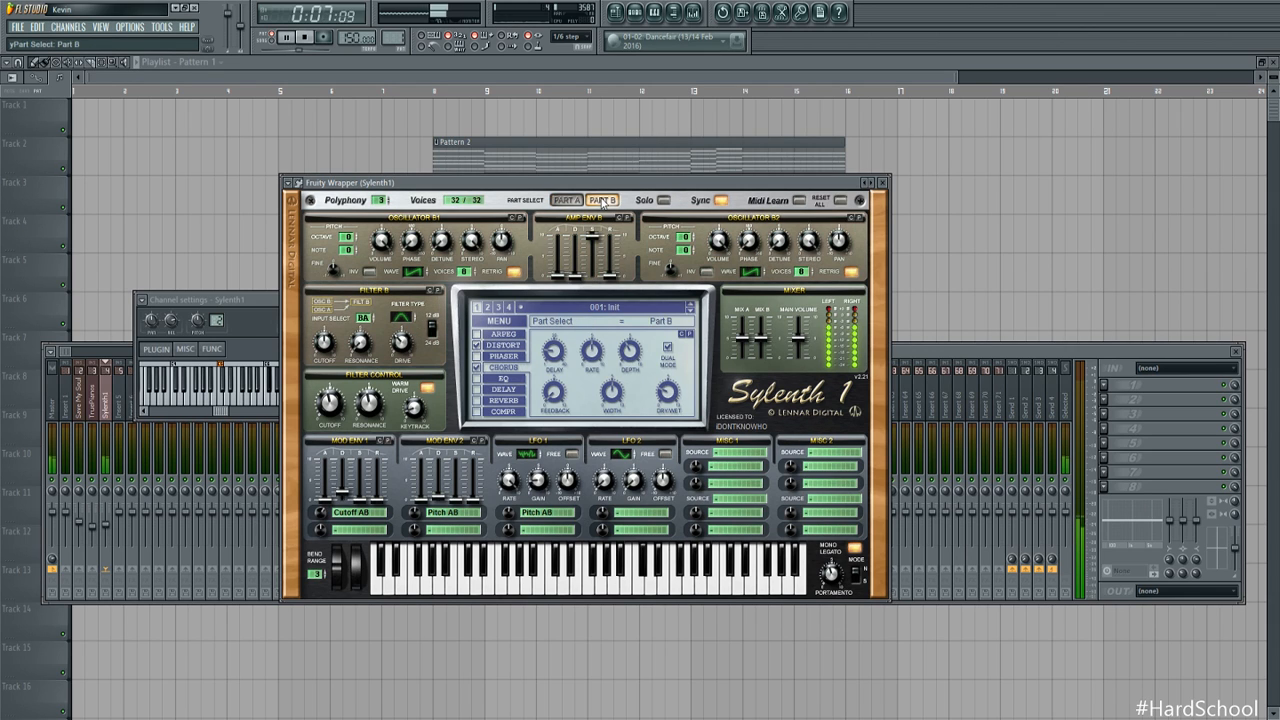
{"action": "left_click_drag", "start_coordinate": [405, 362], "coordinate": [422, 323]}
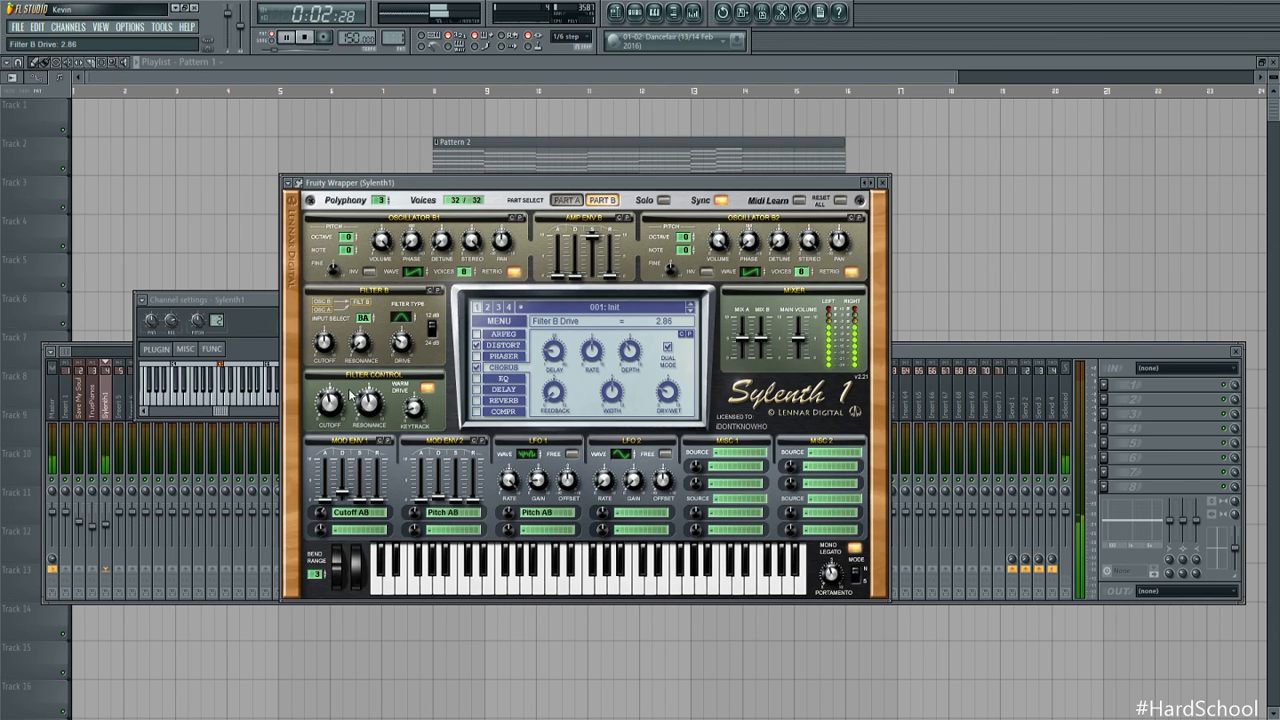
{"action": "left_click", "coordinate": [567, 200]}
{"action": "left_click_drag", "start_coordinate": [404, 355], "coordinate": [407, 345]}
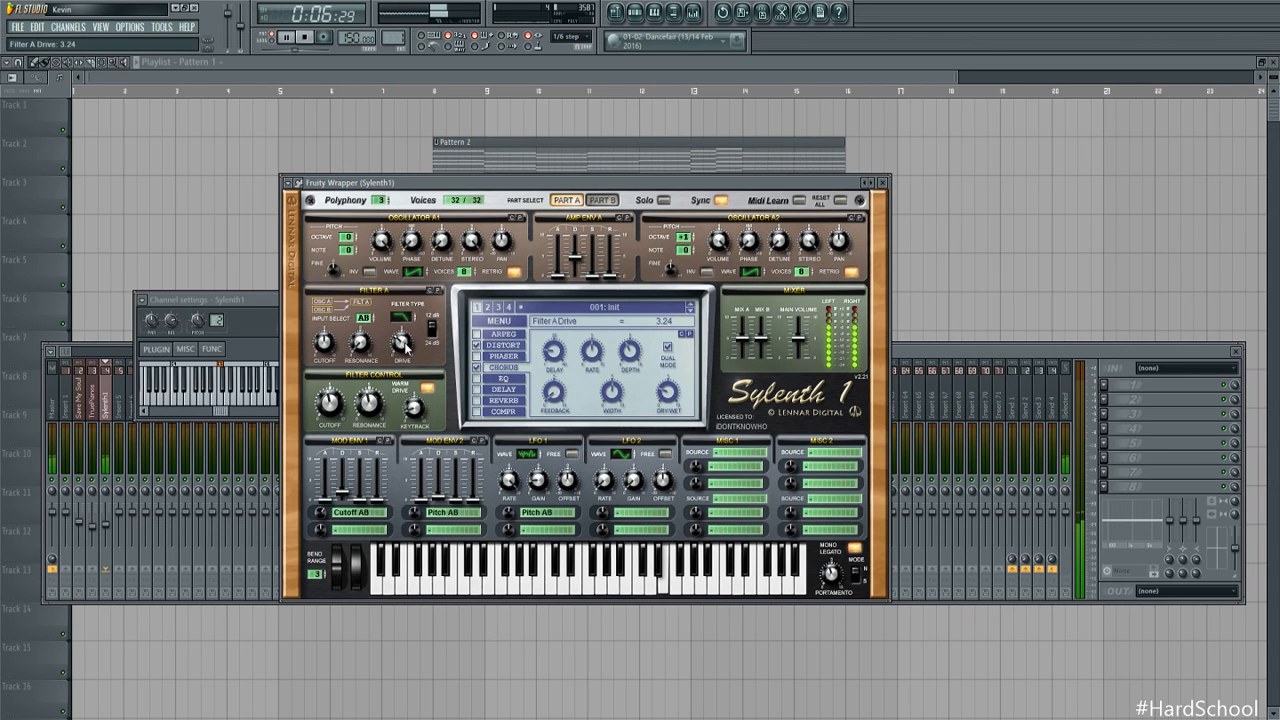
Try stronger drive settings, 4.29 on Filter B and 4.24 on Filter A, while the pattern plays
{"action": "left_click", "coordinate": [600, 201]}
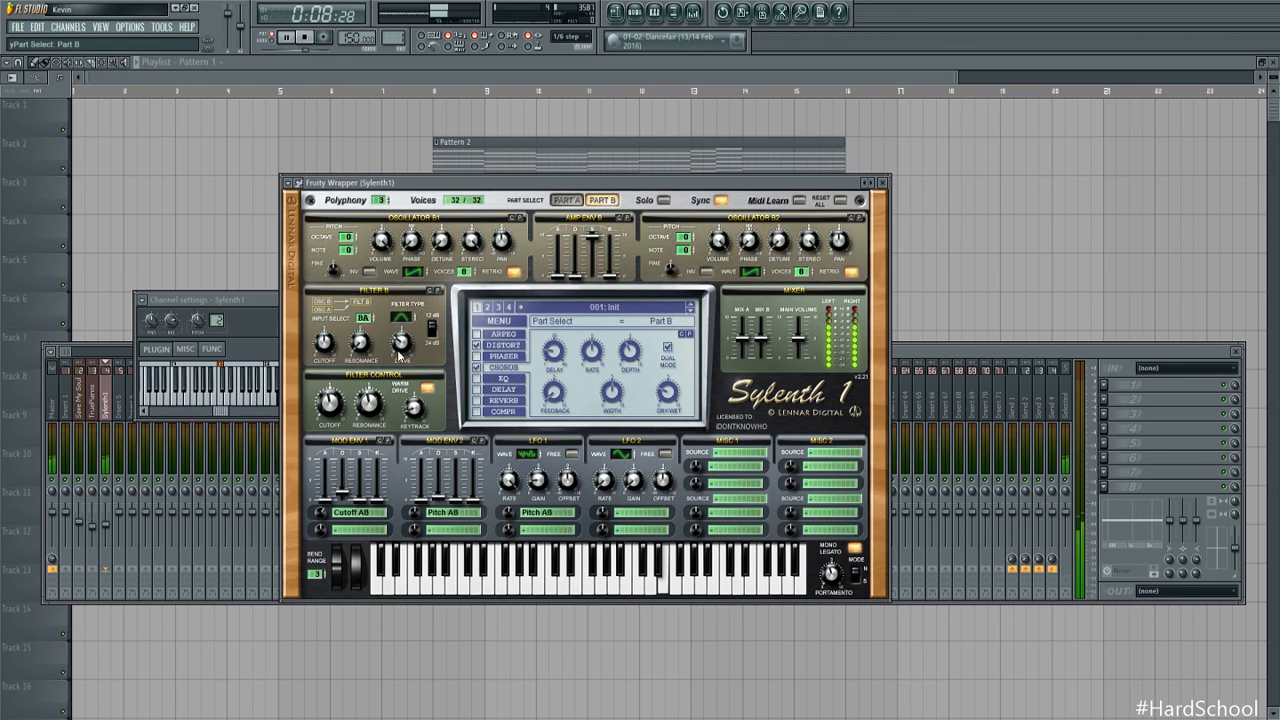
{"action": "left_click_drag", "start_coordinate": [399, 346], "coordinate": [405, 340]}
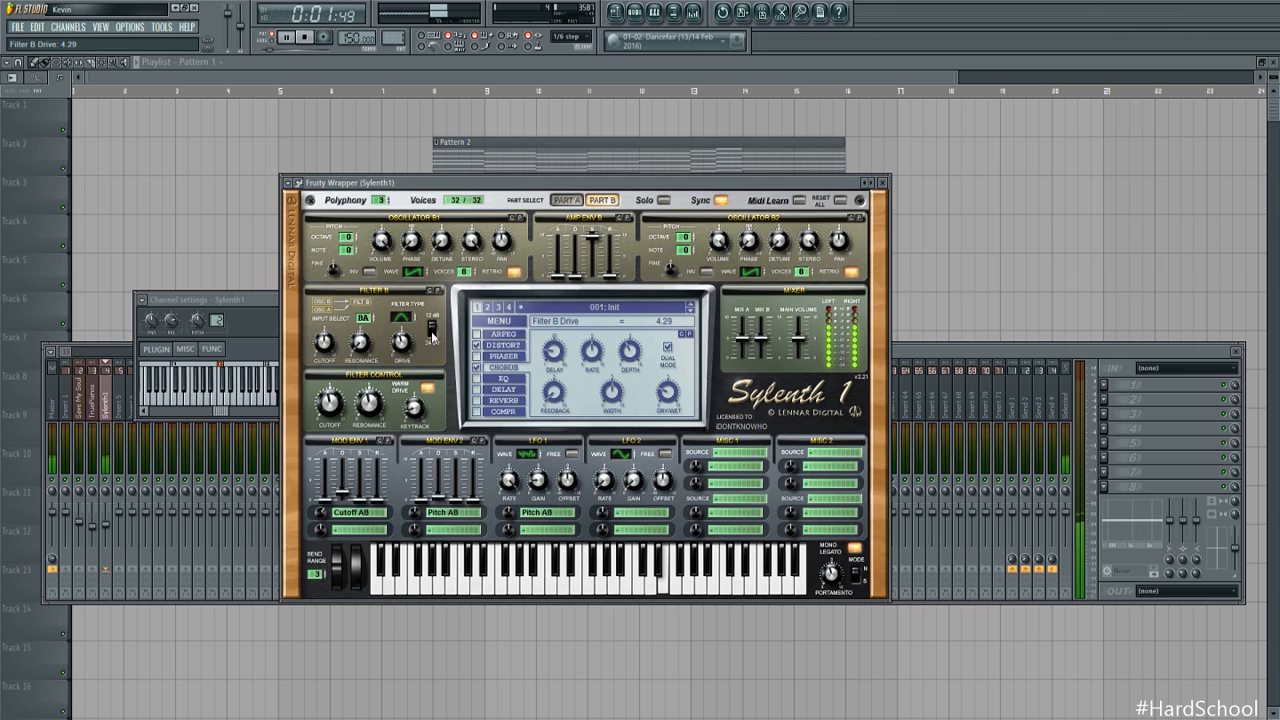
{"action": "left_click_drag", "start_coordinate": [404, 346], "coordinate": [411, 359]}
{"action": "left_click", "coordinate": [566, 200]}
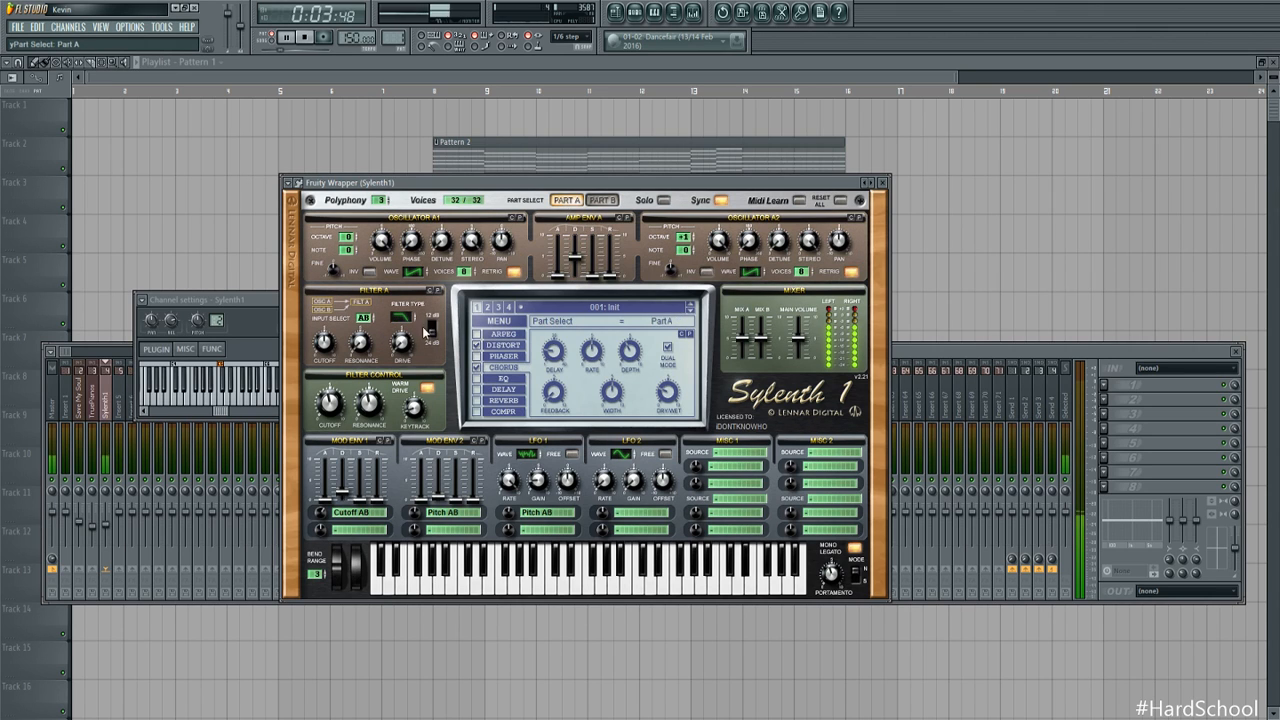
{"action": "left_click_drag", "start_coordinate": [422, 306], "coordinate": [424, 300]}
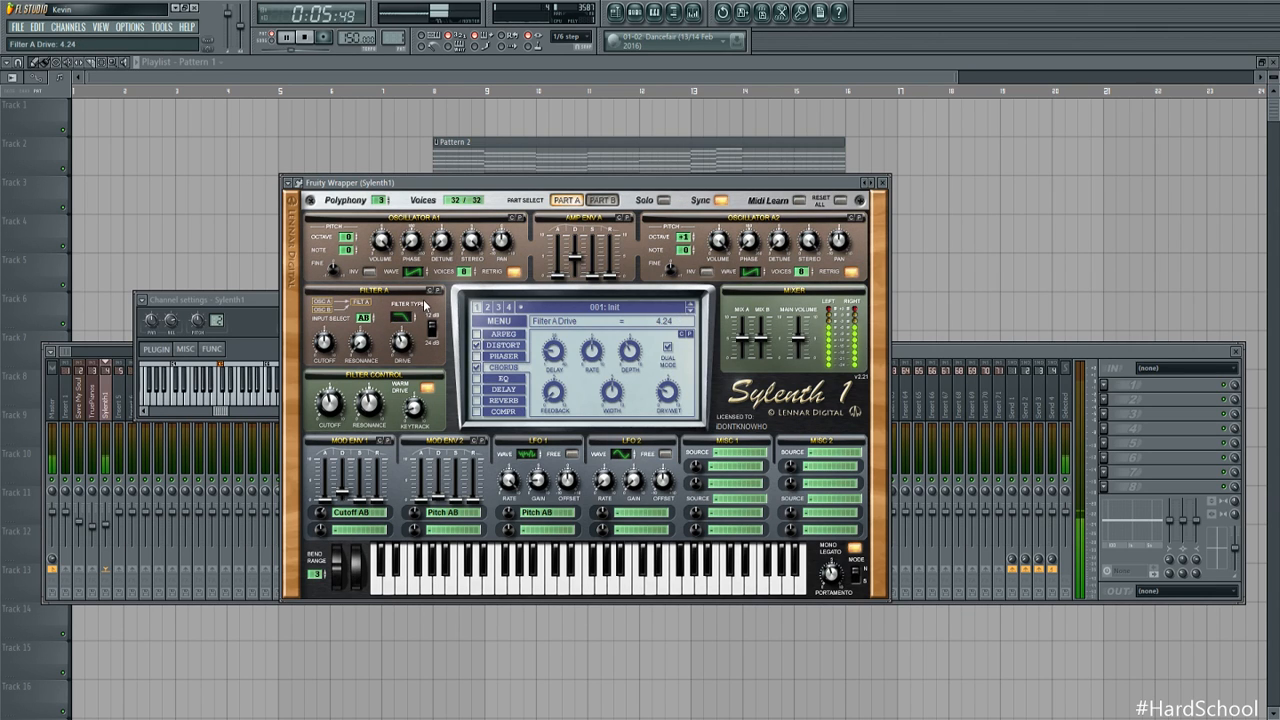
Fine-tune the filter control cutoff and set Mod Envelope 1's cutoff modulation amount to 1.52
{"action": "left_click", "coordinate": [336, 408]}
{"action": "left_click_drag", "start_coordinate": [333, 418], "coordinate": [331, 415]}
{"action": "left_click", "coordinate": [324, 514]}
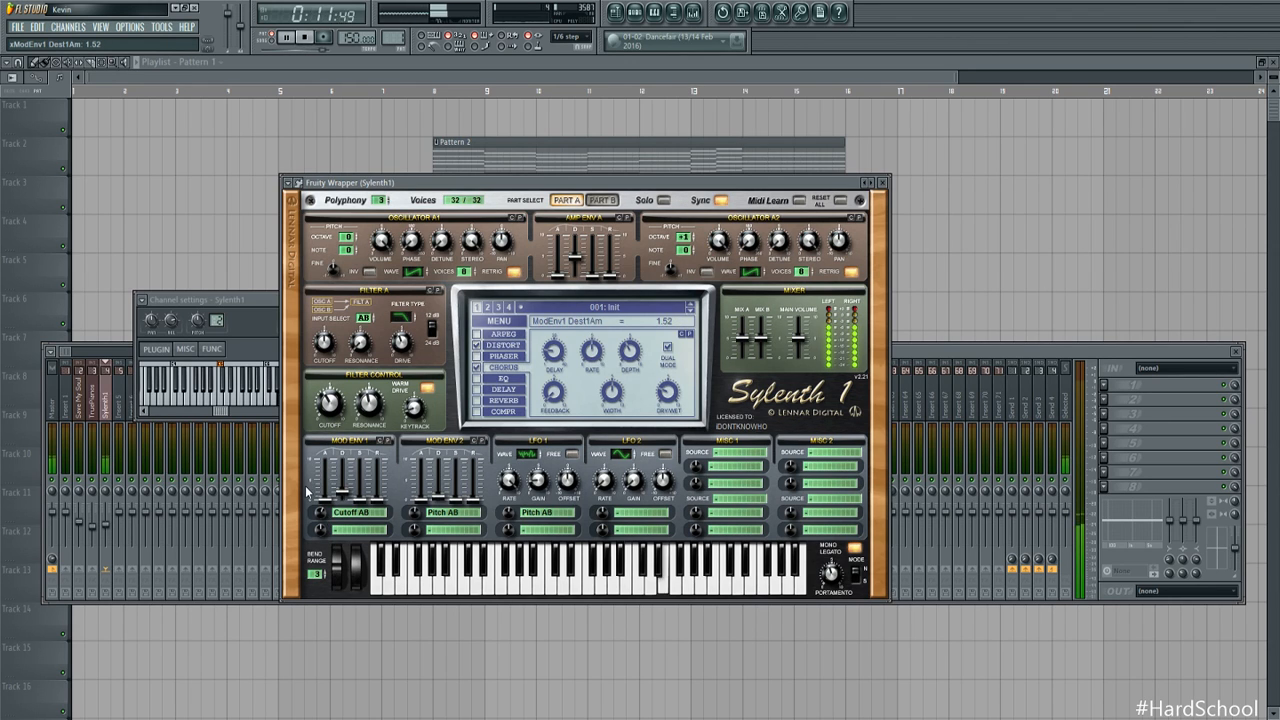
Reduce Filter A's drive and set Filter B's drive to 3.90 while the pattern plays
{"action": "left_click", "coordinate": [408, 356]}
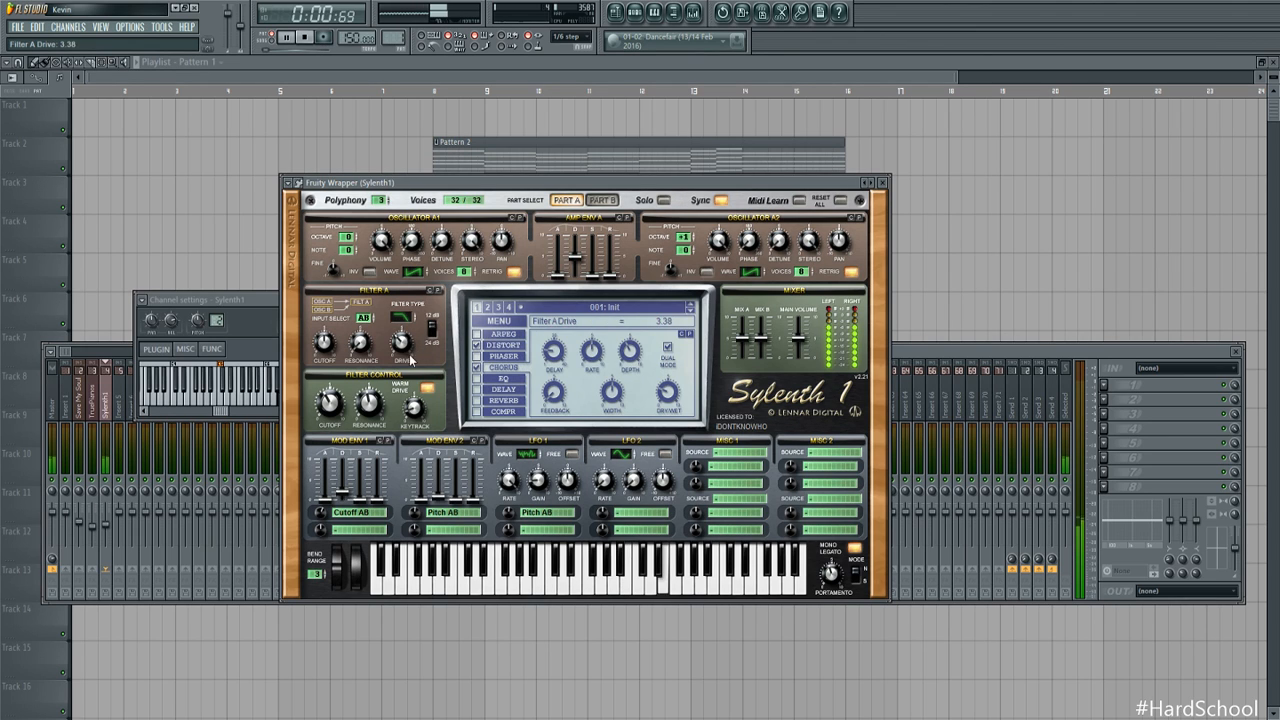
{"action": "left_click_drag", "start_coordinate": [409, 359], "coordinate": [409, 370]}
{"action": "left_click", "coordinate": [592, 202]}
{"action": "left_click", "coordinate": [410, 334]}
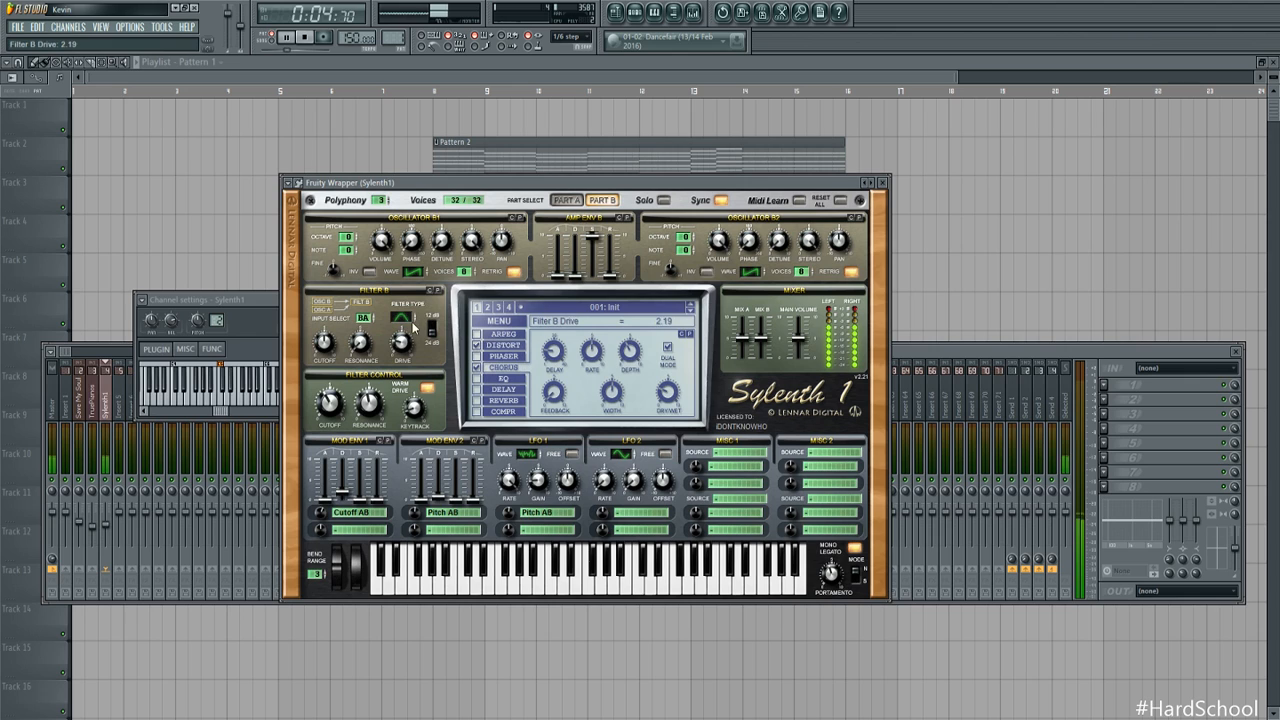
{"action": "left_click", "coordinate": [430, 324]}
{"action": "left_click_drag", "start_coordinate": [401, 350], "coordinate": [404, 337]}
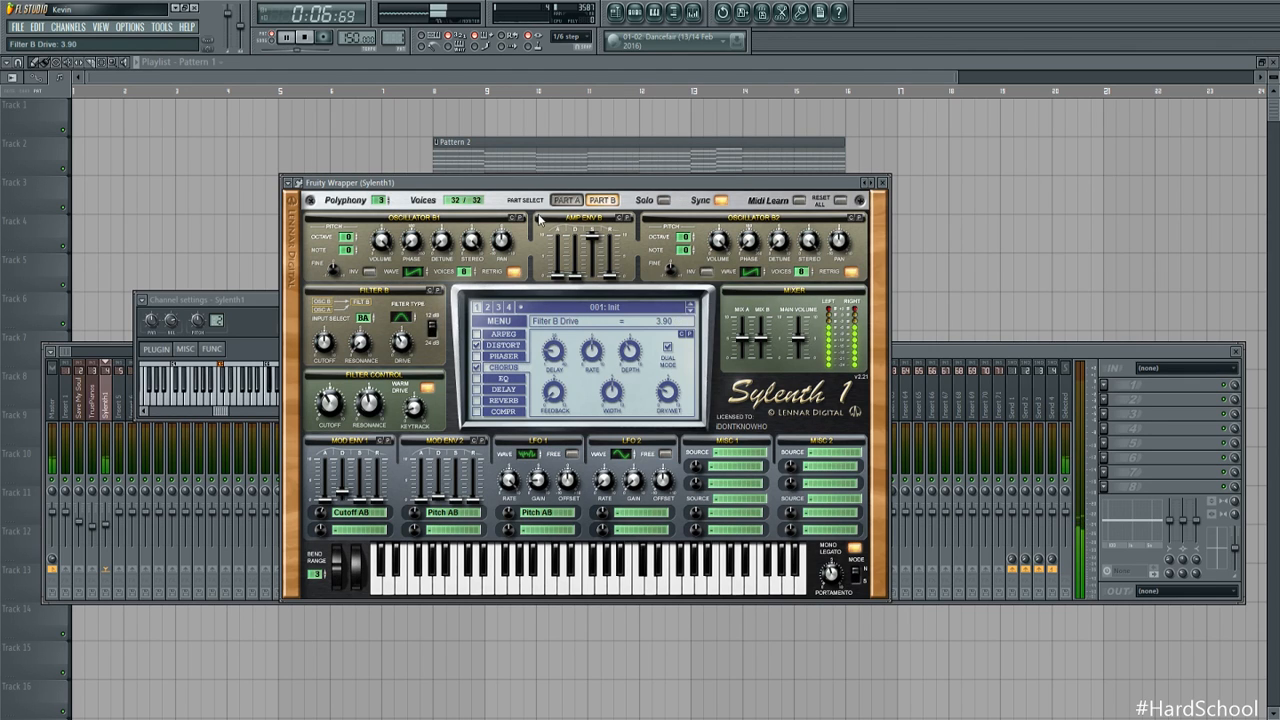
Set Filter A's drive to 2.38, listen to the pattern and stop playback
{"action": "left_click", "coordinate": [567, 201]}
{"action": "left_click", "coordinate": [431, 328]}
{"action": "left_click", "coordinate": [405, 340]}
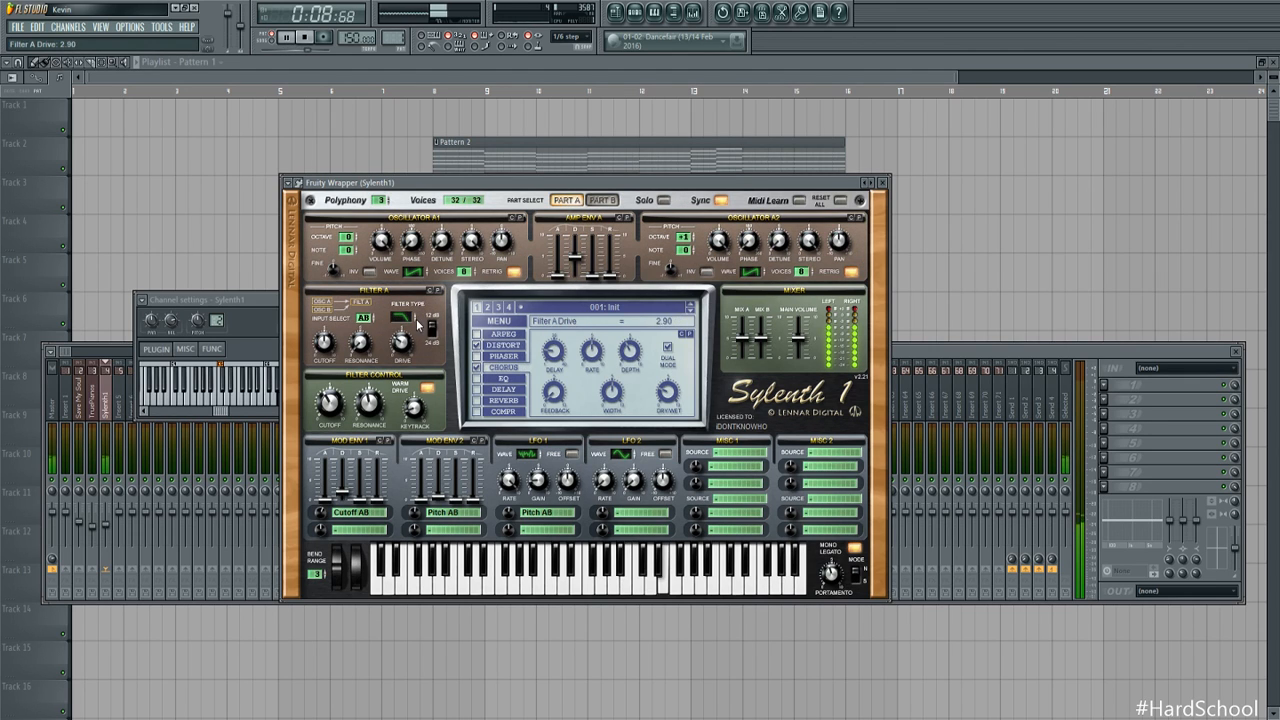
{"action": "left_click_drag", "start_coordinate": [403, 345], "coordinate": [404, 342]}
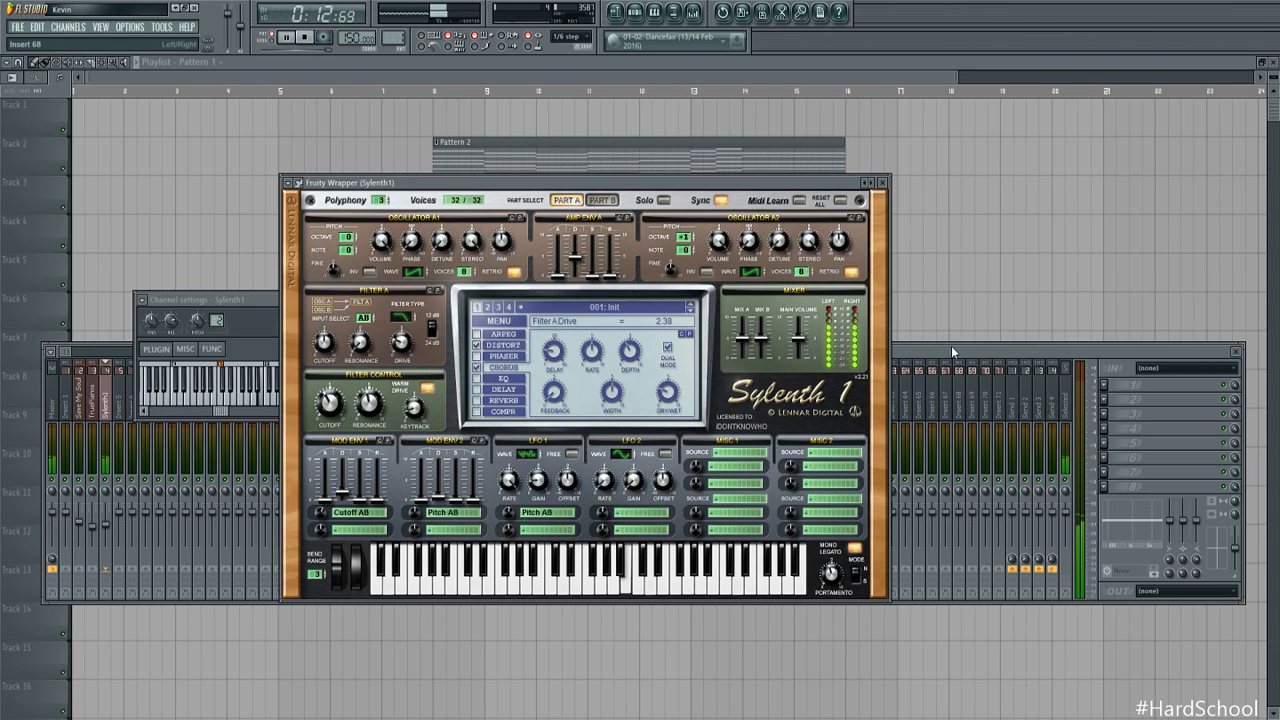
{"action": "key", "text": "space"}
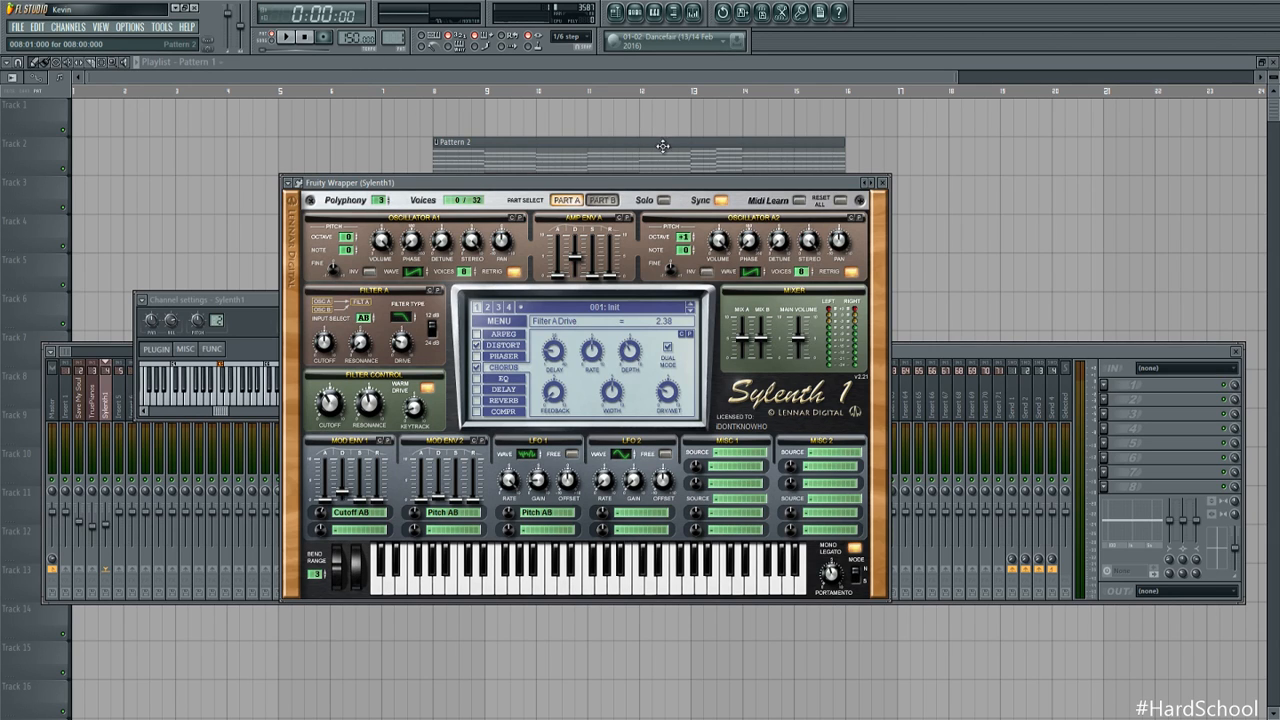
Play the lead pattern and set LFO 1's pitch modulation amount to 0.67
{"action": "left_click", "coordinate": [256, 327]}
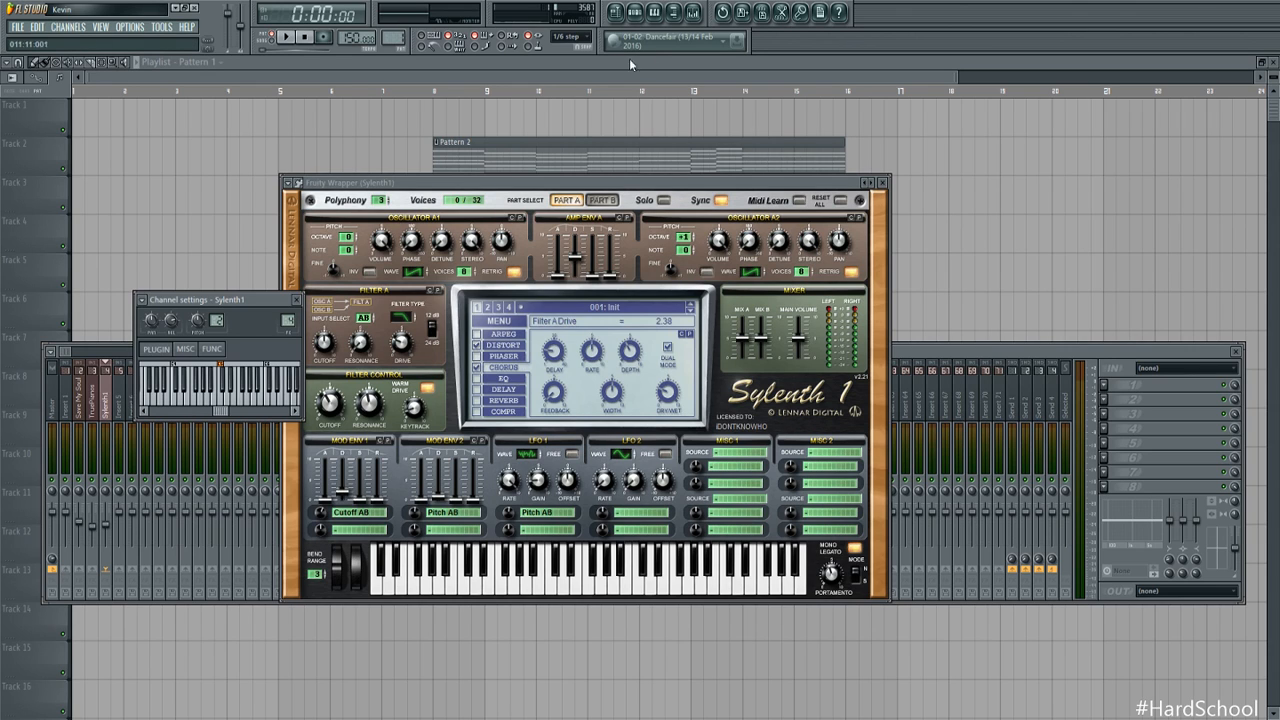
{"action": "left_click", "coordinate": [641, 12]}
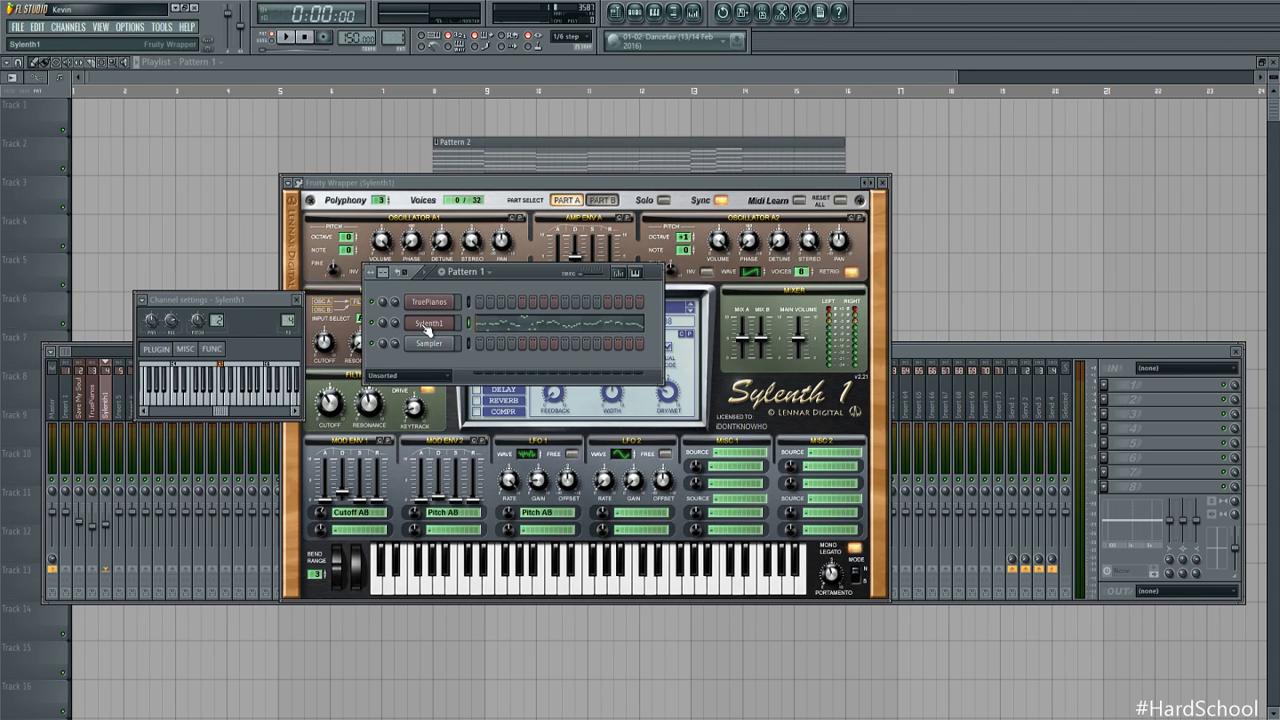
{"action": "key", "text": "space"}
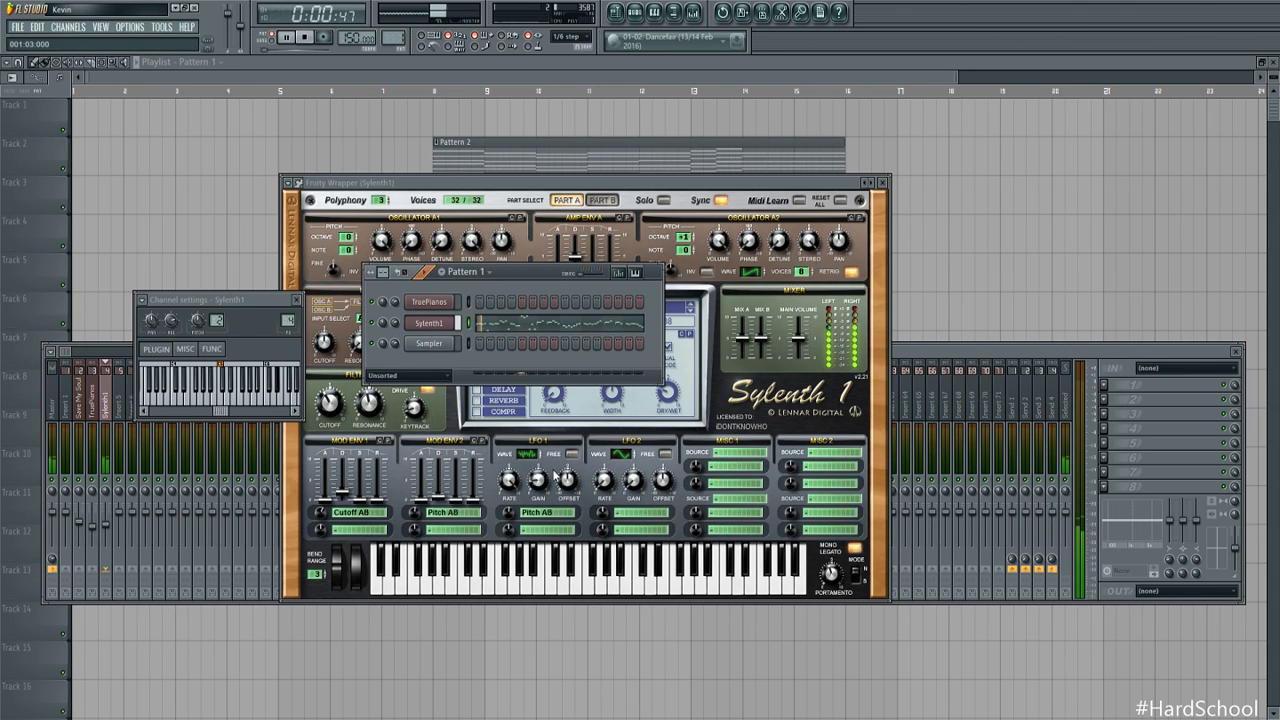
{"action": "left_click", "coordinate": [511, 514]}
{"action": "left_click_drag", "start_coordinate": [512, 513], "coordinate": [502, 503]}
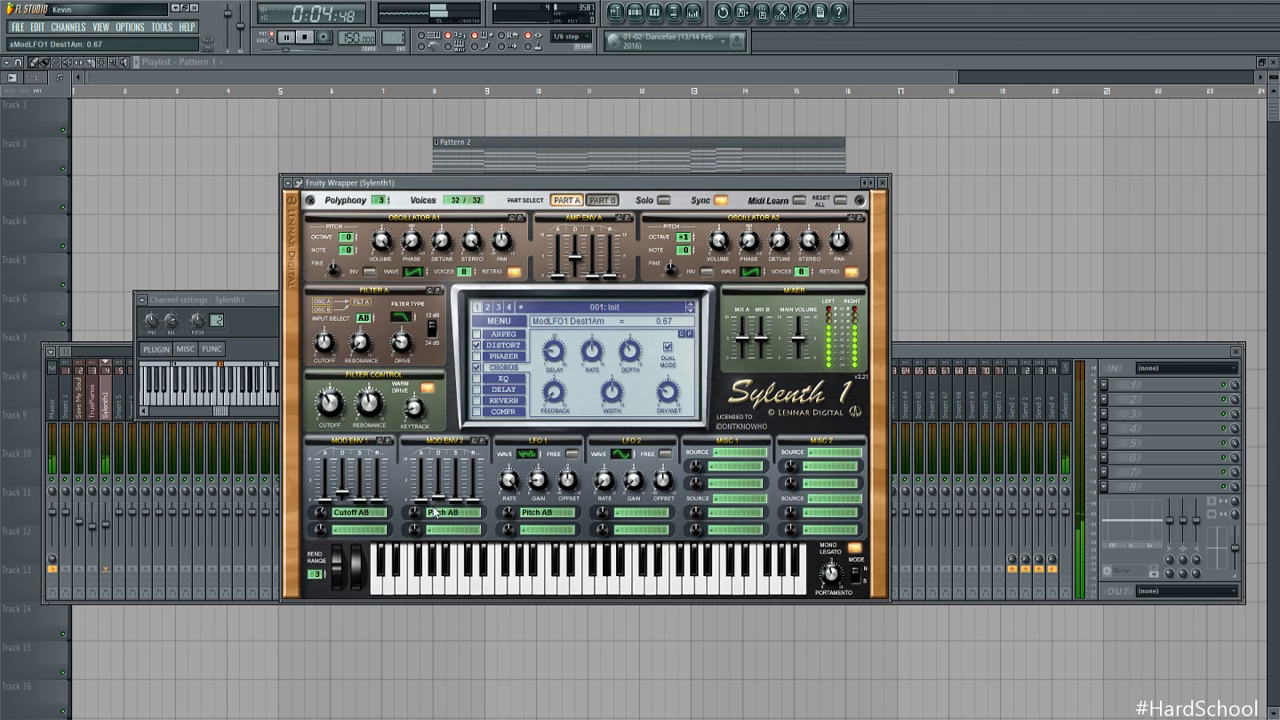
Set Mod Envelope 1's decay to 2.59 and its cutoff modulation amount to 0.95
{"action": "left_click", "coordinate": [438, 499]}
{"action": "left_click_drag", "start_coordinate": [348, 494], "coordinate": [348, 487]}
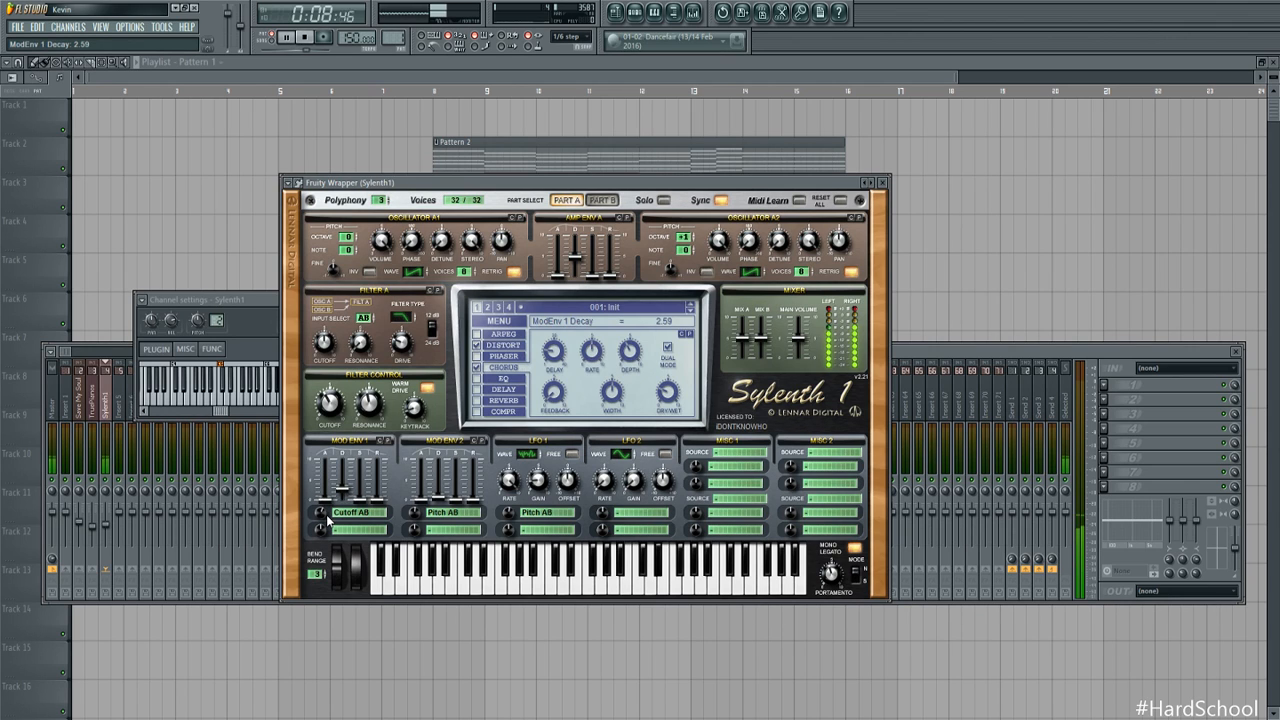
{"action": "left_click", "coordinate": [326, 520]}
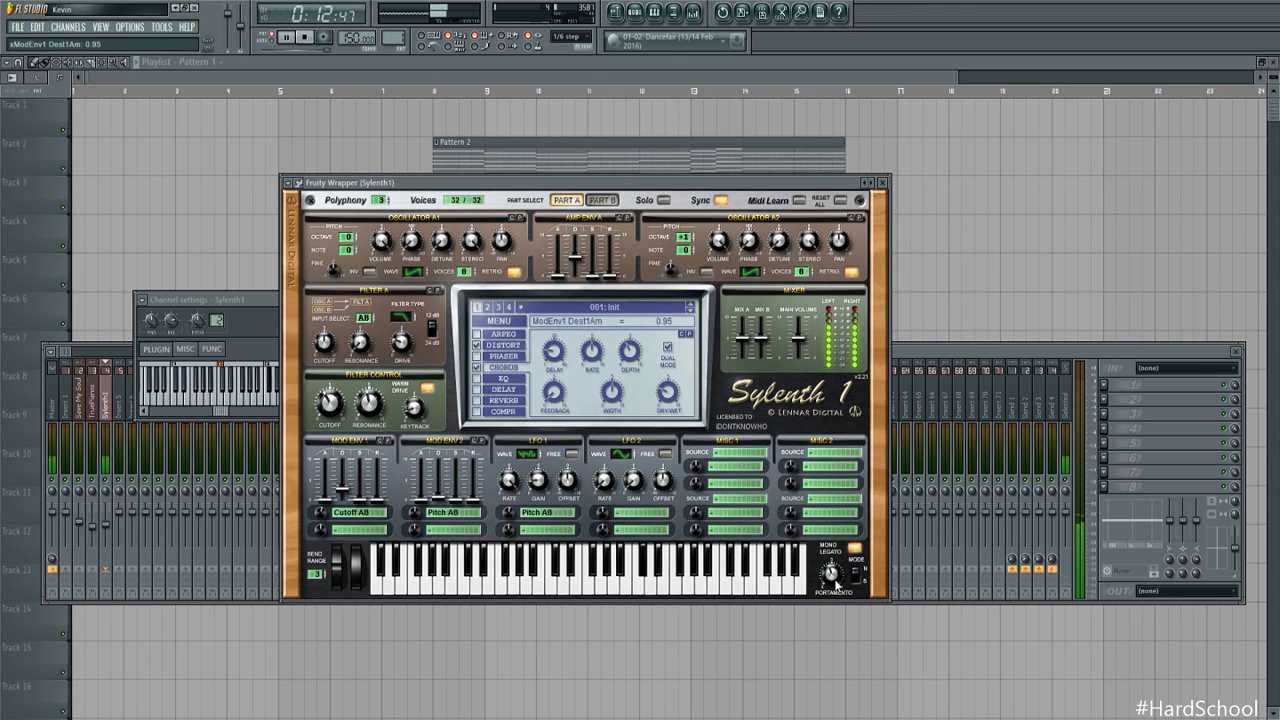
Set the portamento time to 4.86 and the chorus dry/wet to 26.67%, then stop playback
{"action": "left_click", "coordinate": [830, 573]}
{"action": "left_click_drag", "start_coordinate": [836, 578], "coordinate": [836, 577]}
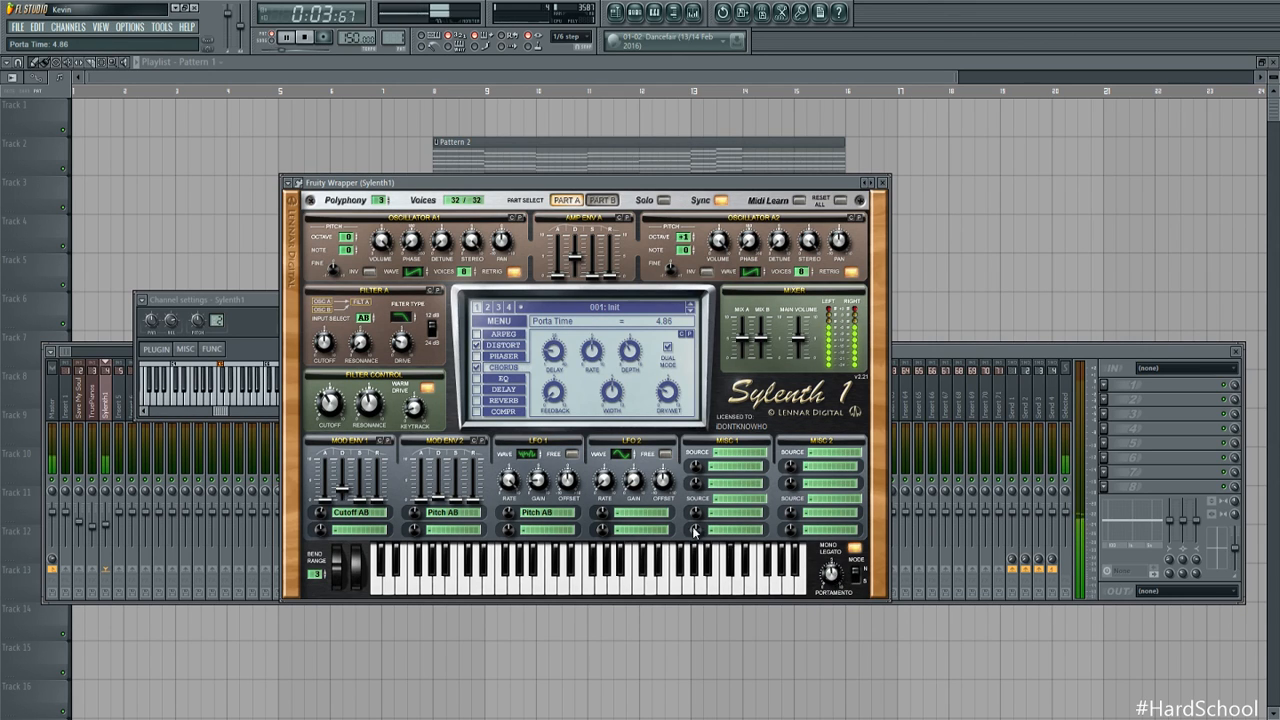
{"action": "left_click", "coordinate": [667, 392]}
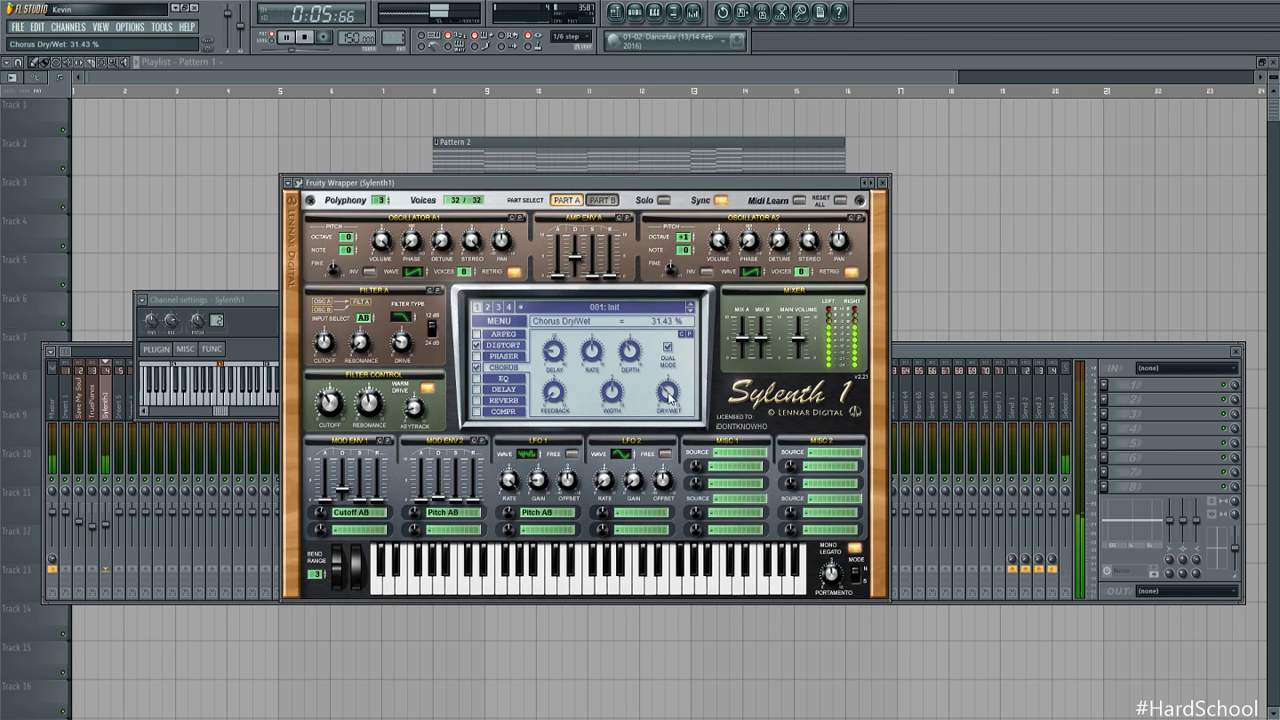
{"action": "left_click_drag", "start_coordinate": [668, 395], "coordinate": [668, 403]}
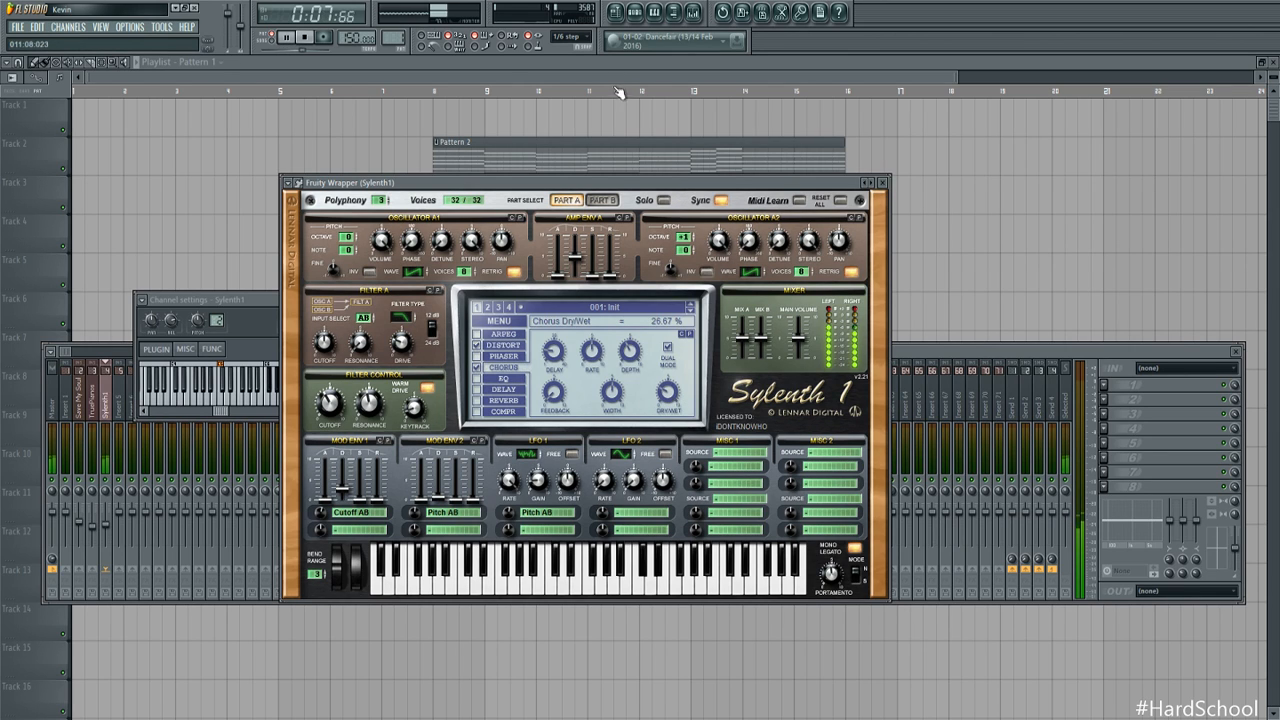
{"action": "key", "text": "space"}
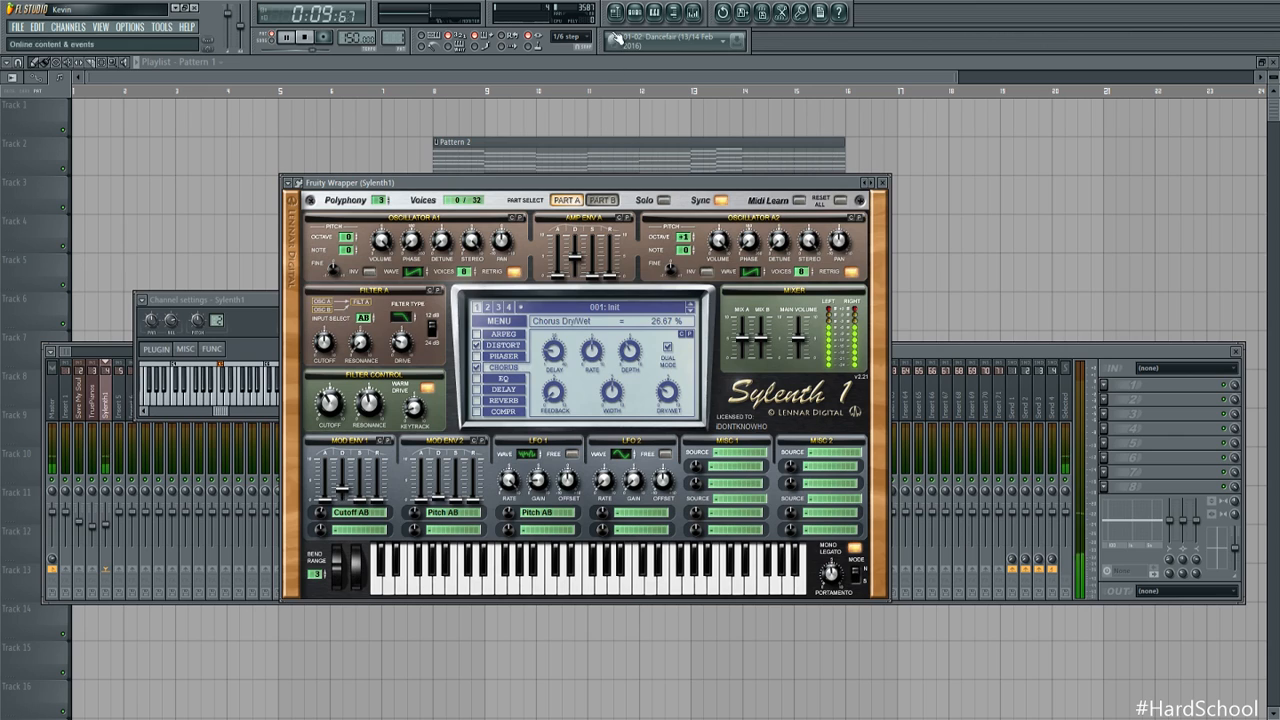
Rename the Sylenth1 channel as Lead 1
{"action": "key", "text": "F6"}
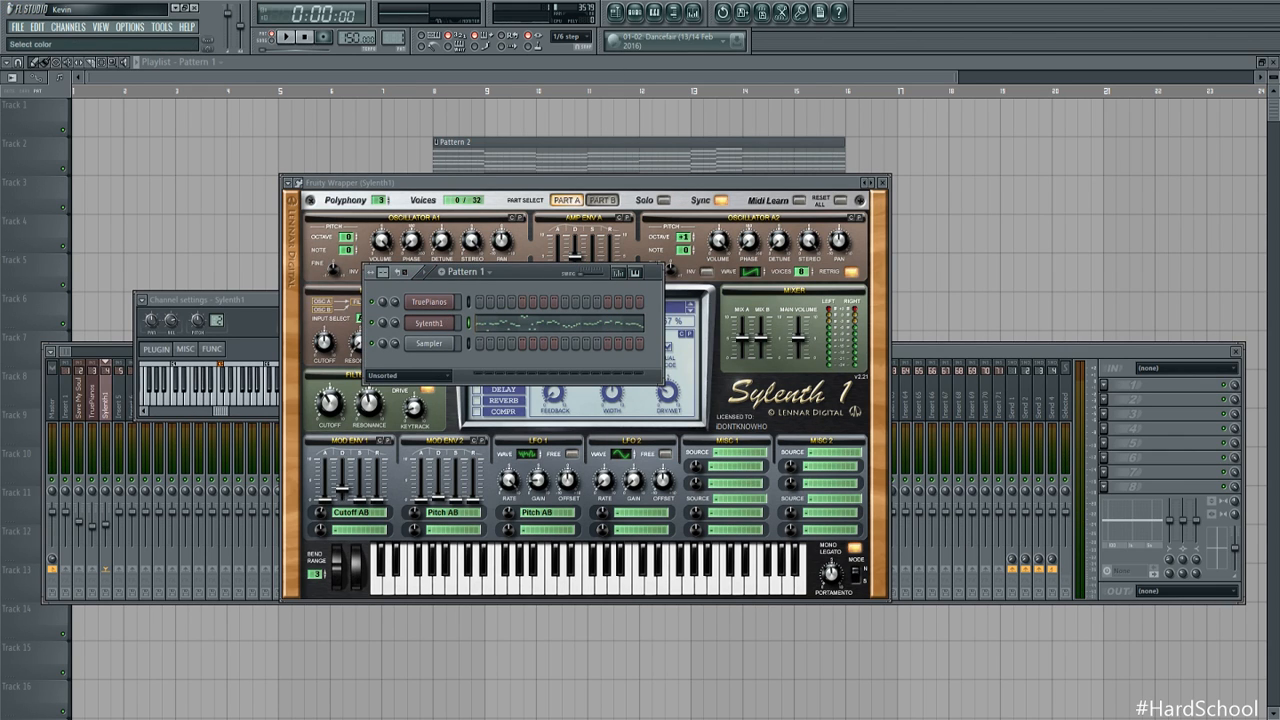
{"action": "type", "text": "Lead 1"}
{"action": "key", "text": "Return"}
Add a second Sylenth1 channel below Lead 1 and assign it to mixer track 5
{"action": "right_click", "coordinate": [449, 341]}
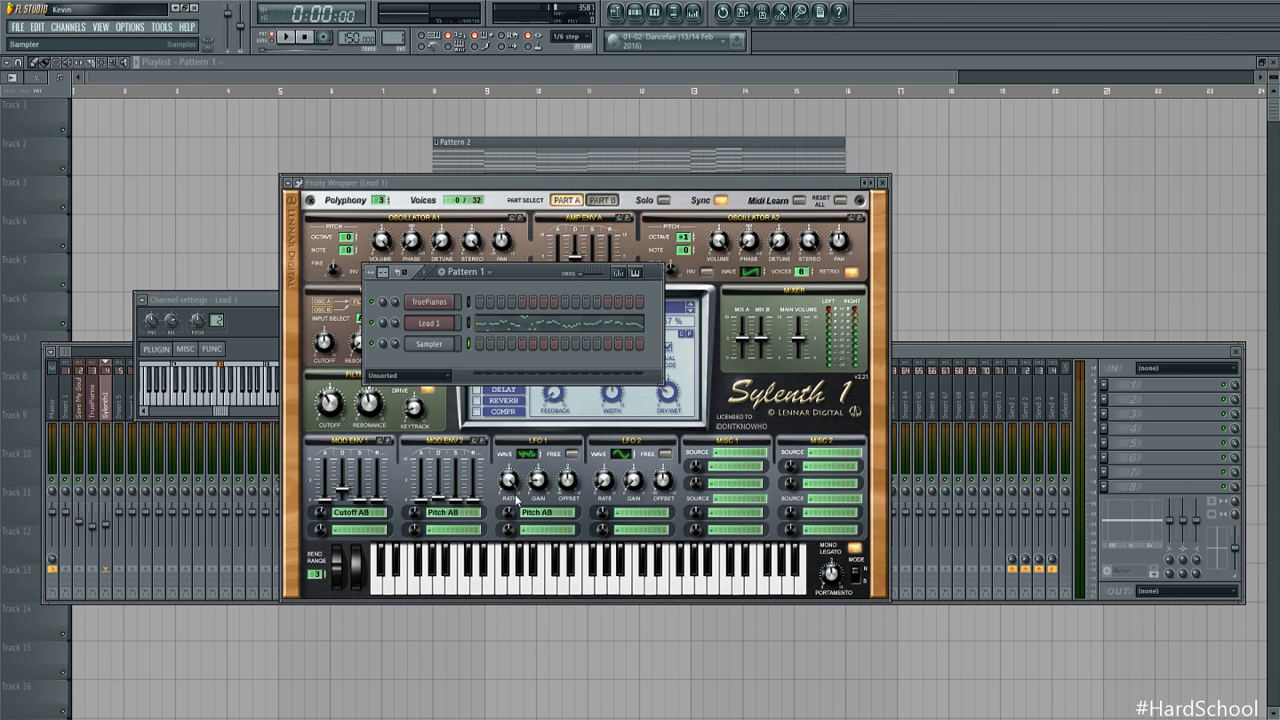
{"action": "left_click", "coordinate": [690, 37]}
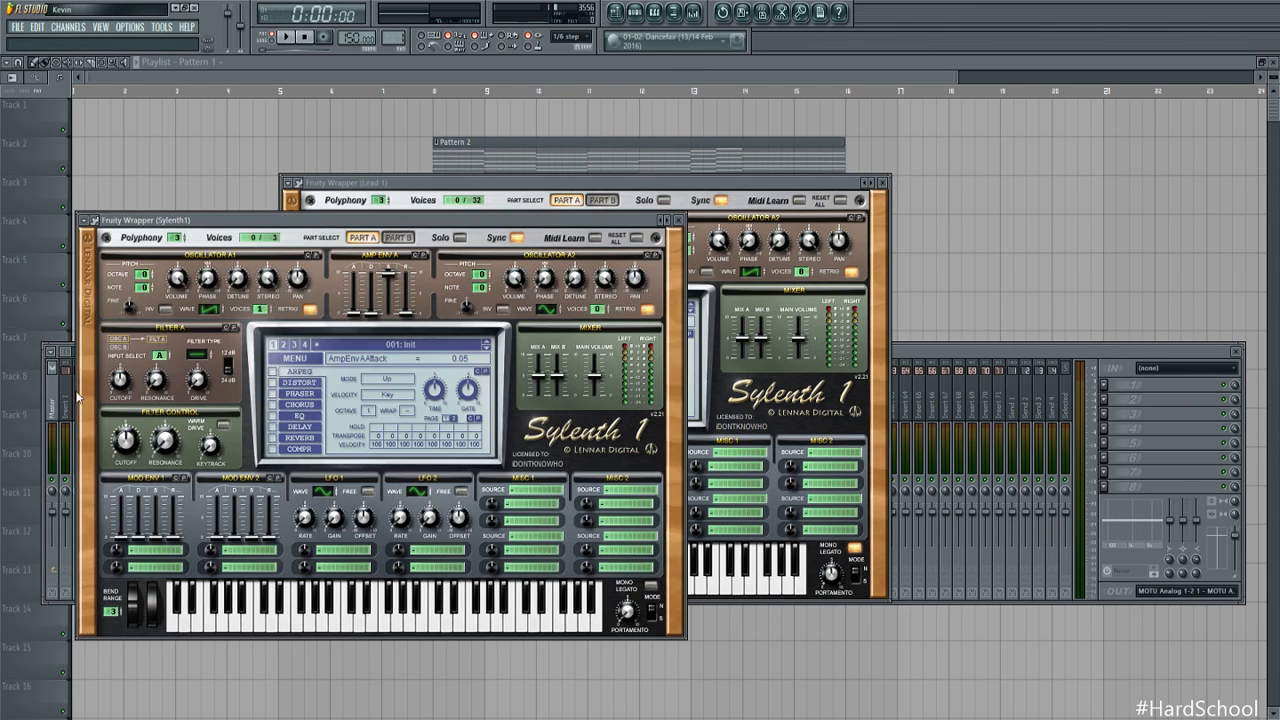
{"action": "left_click", "coordinate": [936, 352]}
{"action": "left_click", "coordinate": [121, 411]}
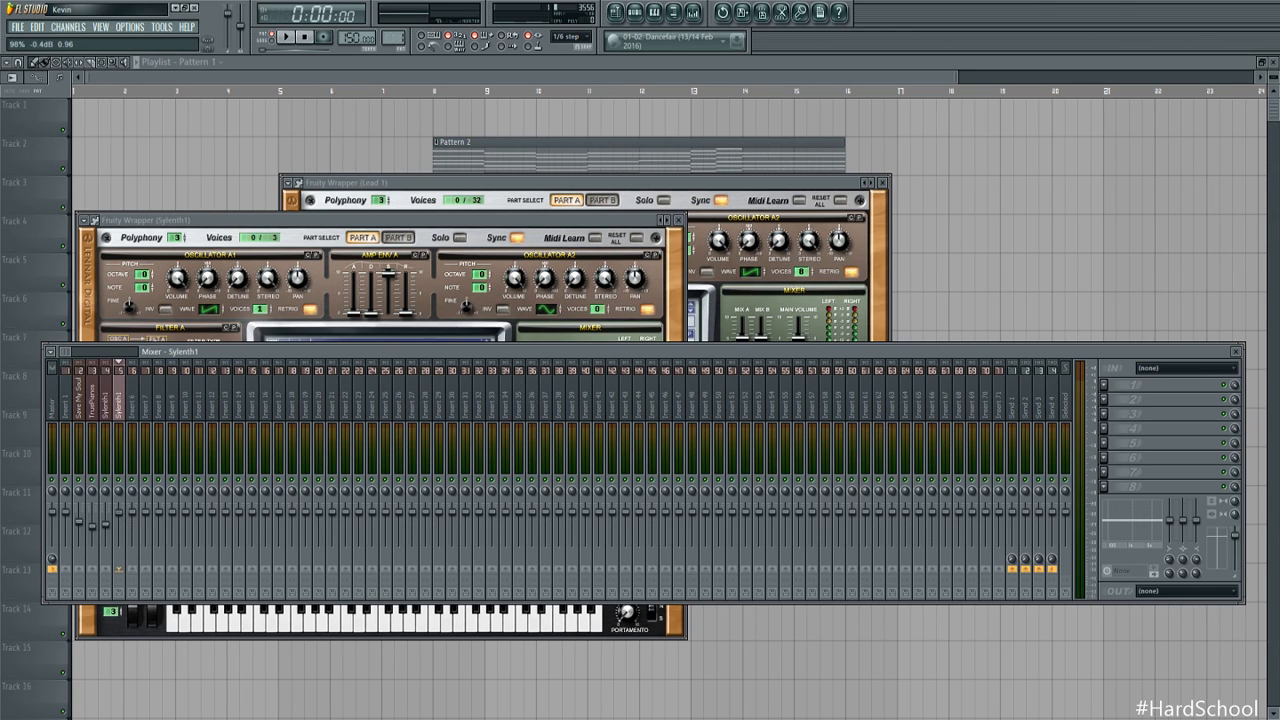
{"action": "left_click", "coordinate": [604, 201]}
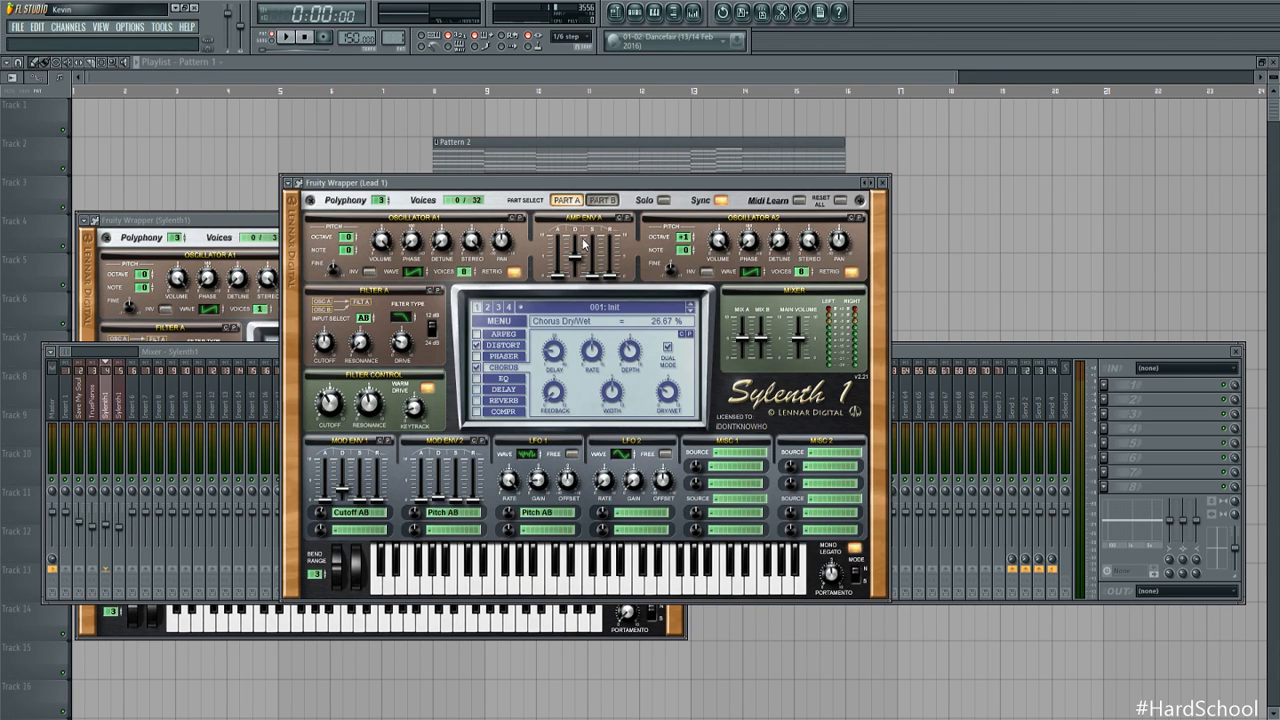
On the new Sylenth1, set oscillators A1 and A2 to 8 voices and enable OverDrive distortion at amount 10.00
{"action": "left_click", "coordinate": [637, 13]}
{"action": "left_click", "coordinate": [433, 347]}
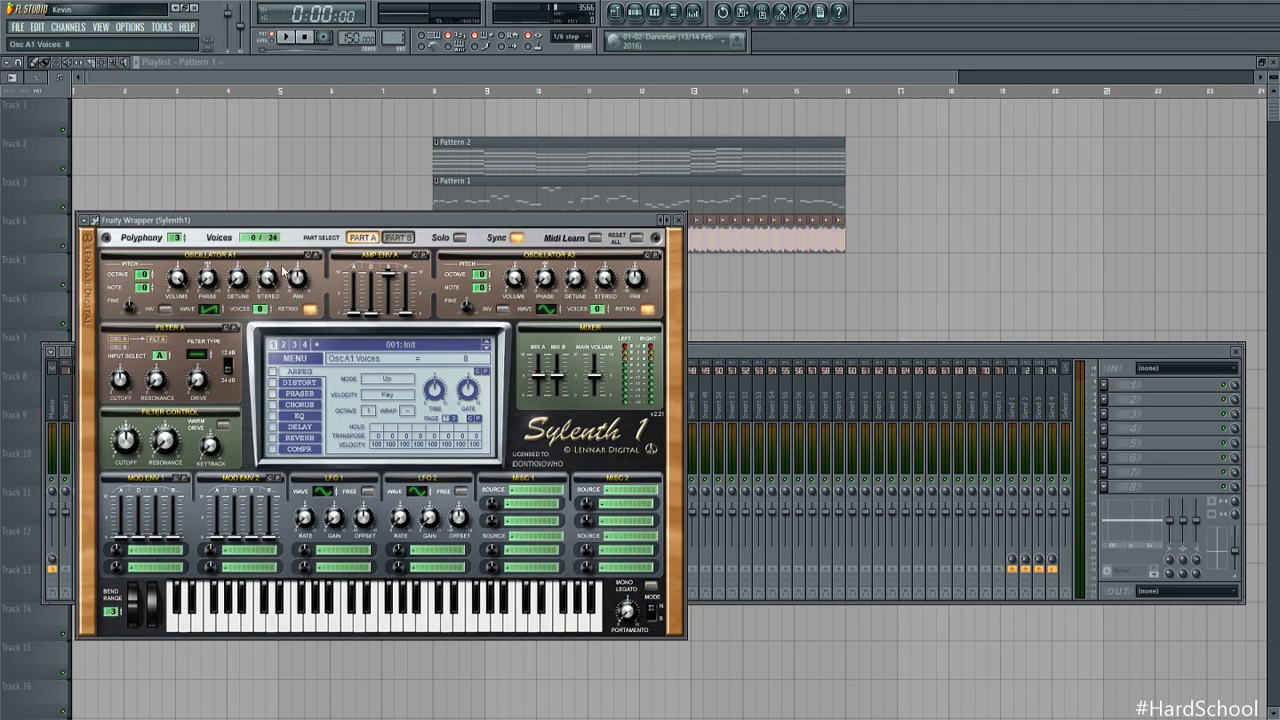
{"action": "left_click", "coordinate": [608, 312]}
{"action": "left_click", "coordinate": [273, 384]}
{"action": "key", "text": "space"}
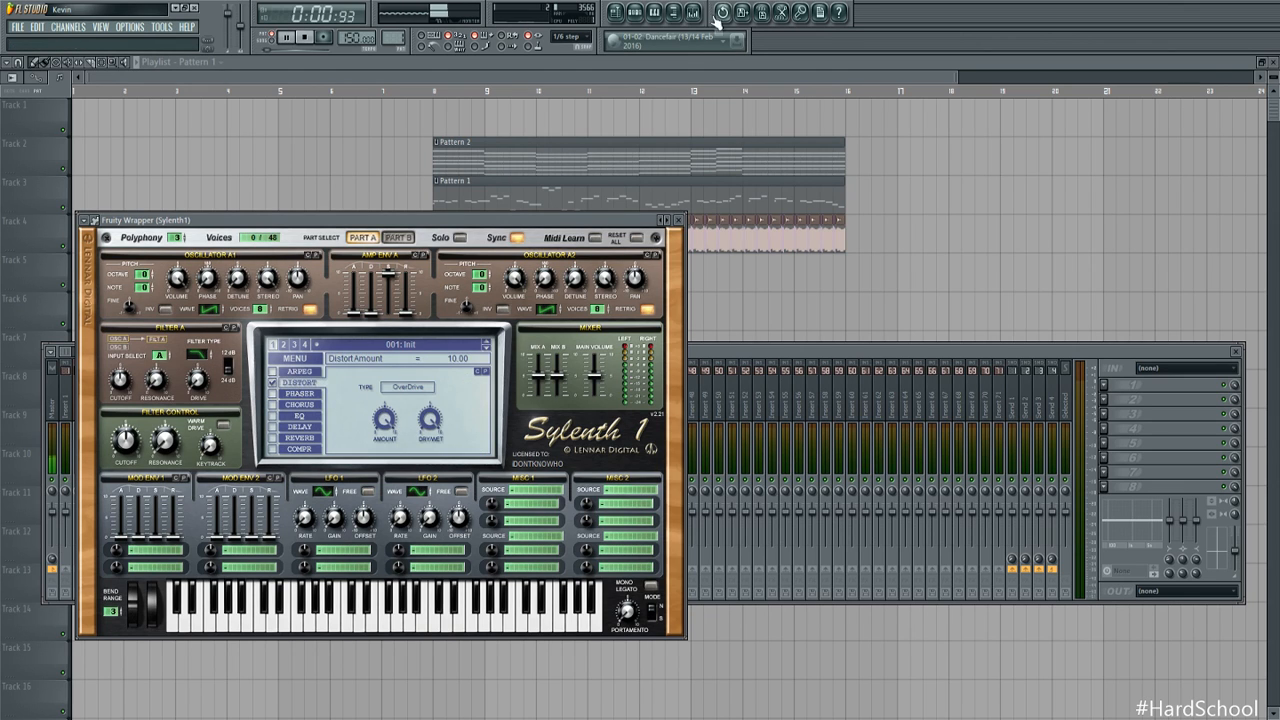
{"action": "key", "text": "space"}
Paste the copied melody into the new Sylenth1 channel in the empty Pattern 3
{"action": "left_click", "coordinate": [638, 14]}
{"action": "left_click", "coordinate": [467, 345]}
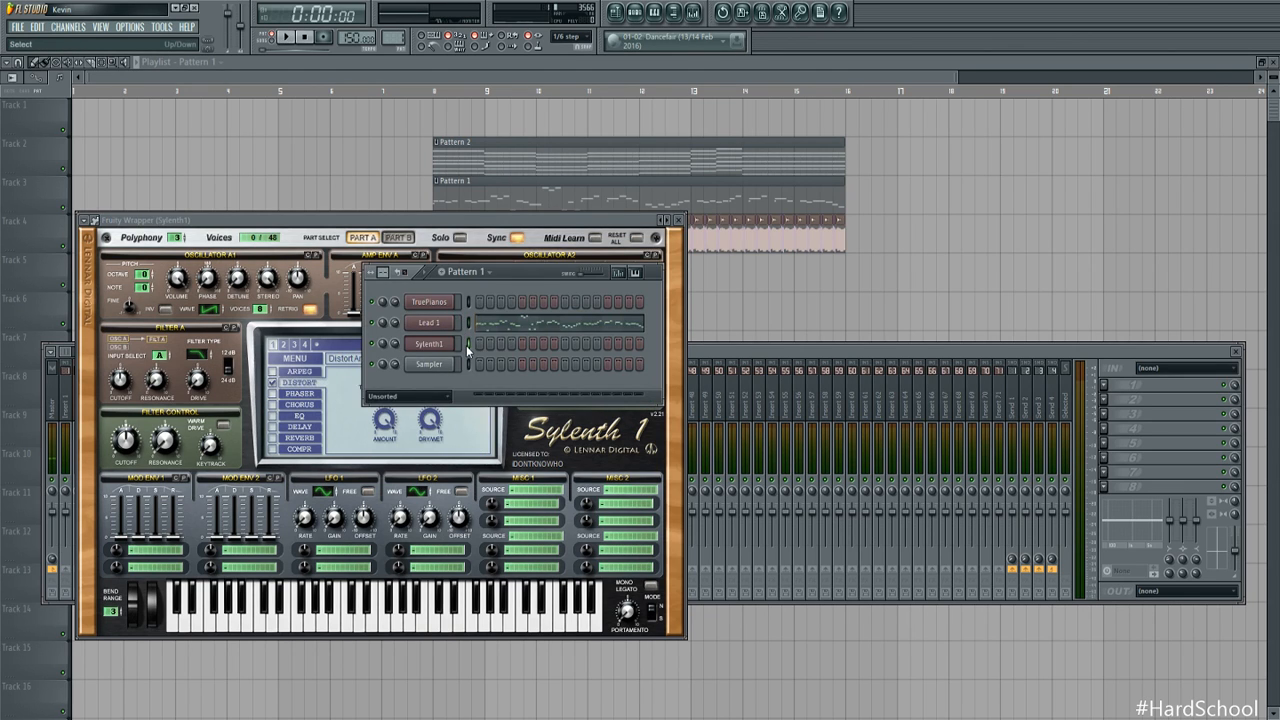
{"action": "key", "text": "ctrl+v"}
{"action": "key", "text": "ctrl+z"}
{"action": "key", "text": "KP_Add"}
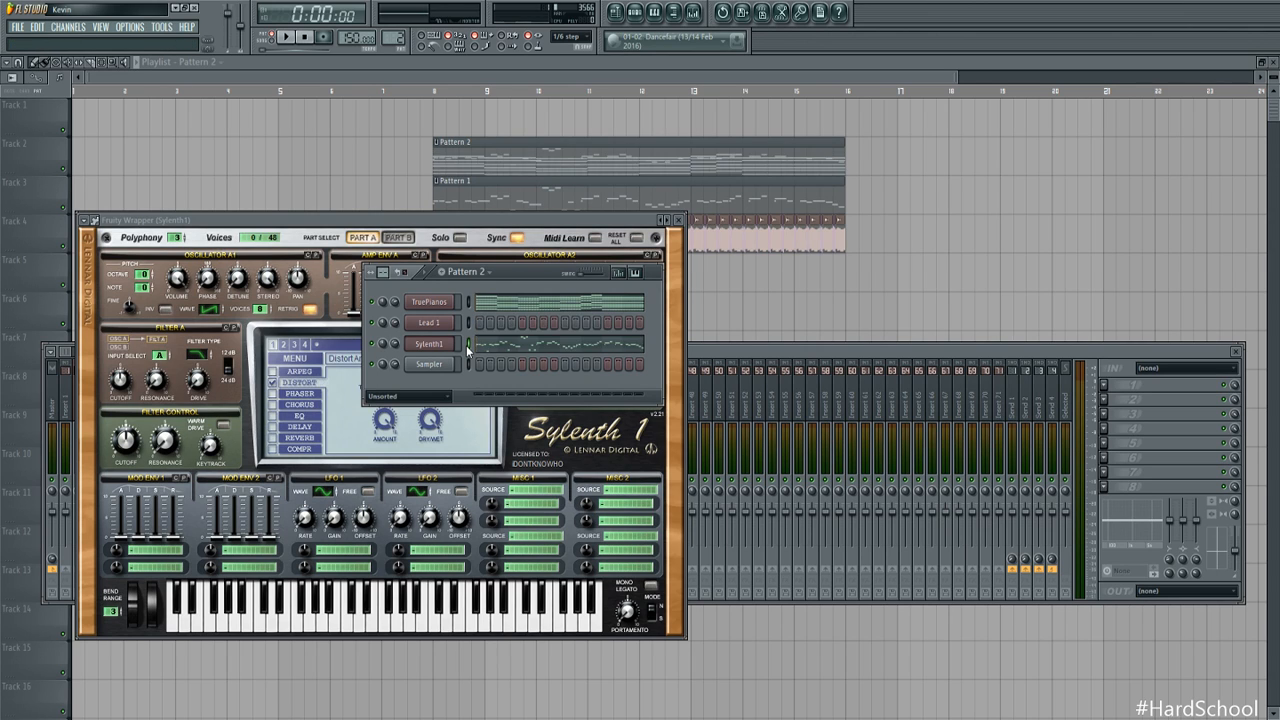
{"action": "key", "text": "KP_Add"}
{"action": "key", "text": "ctrl+v"}
Play Pattern 3, enable Mono Legato and set the portamento time to 4.52
{"action": "key", "text": "space"}
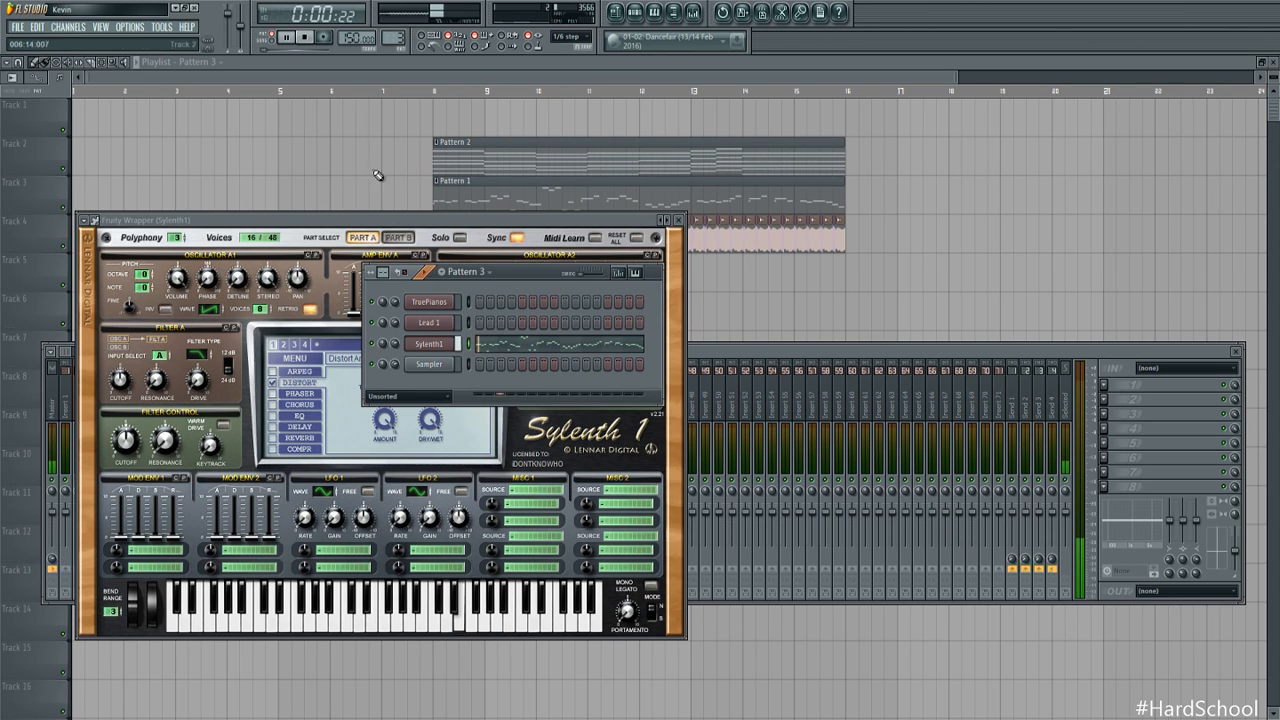
{"action": "left_click", "coordinate": [650, 586]}
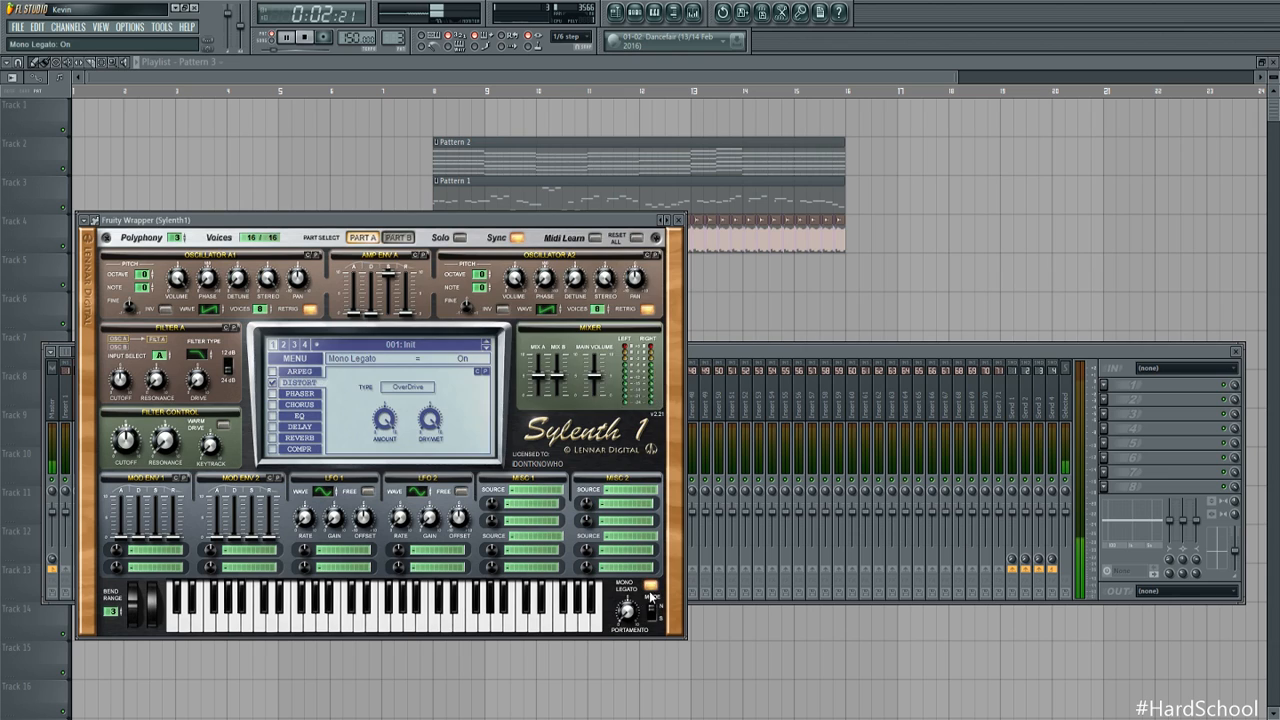
{"action": "left_click_drag", "start_coordinate": [643, 584], "coordinate": [642, 576]}
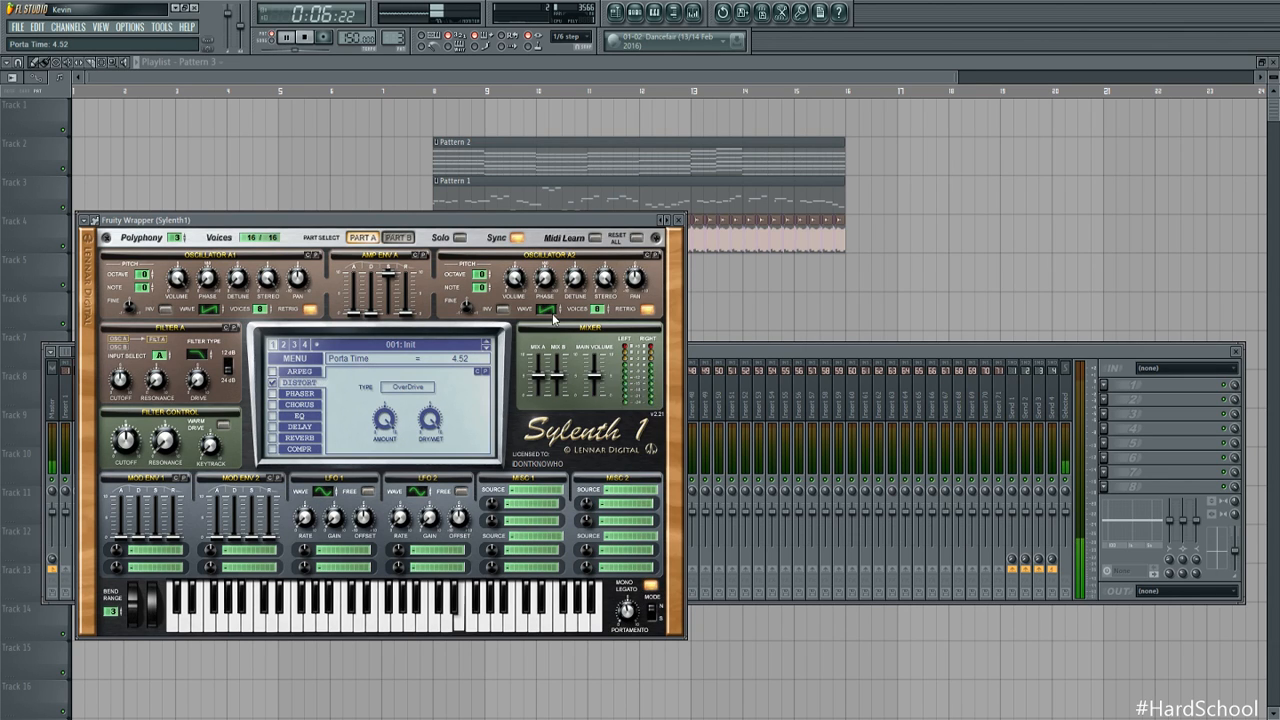
Change oscillator A2 to a single Noise voice and set its volume to 1.90 while the pattern plays
{"action": "key", "text": "space"}
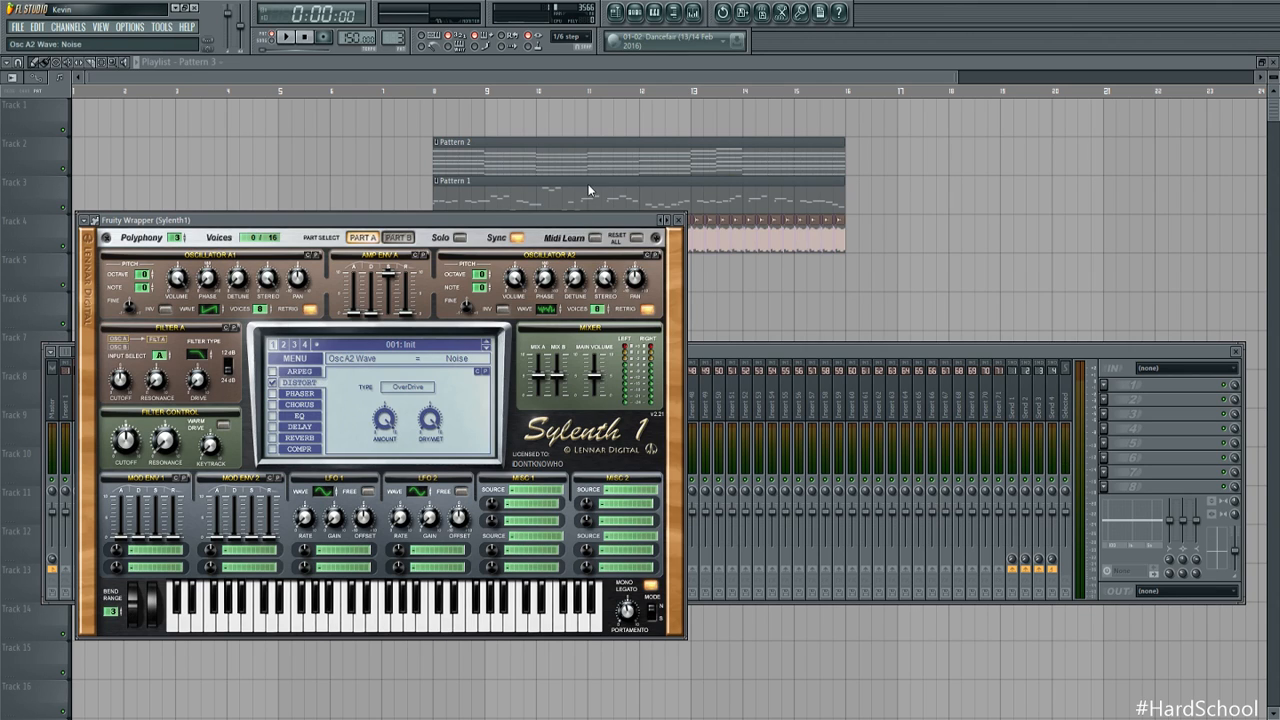
{"action": "left_click_drag", "start_coordinate": [600, 316], "coordinate": [605, 363]}
{"action": "left_click_drag", "start_coordinate": [519, 305], "coordinate": [520, 302]}
{"action": "key", "text": "space"}
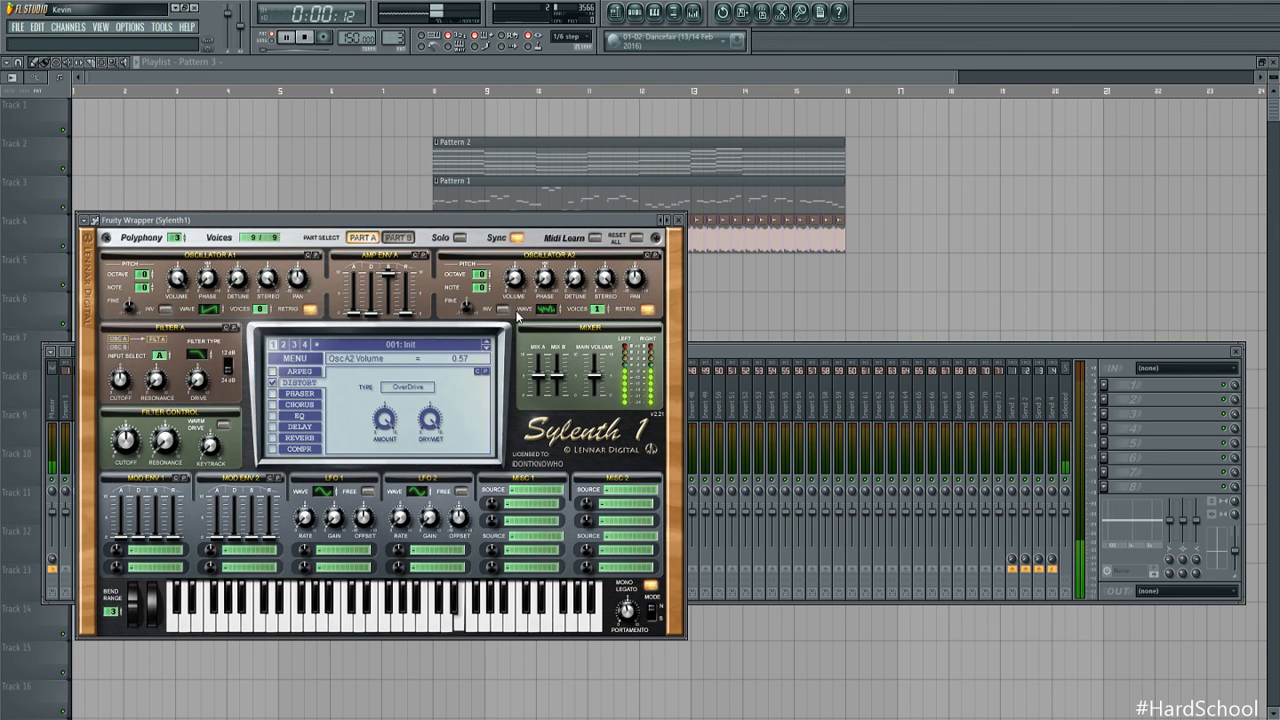
{"action": "scroll", "coordinate": [520, 285], "scroll_direction": "down", "scroll_amount": 2}
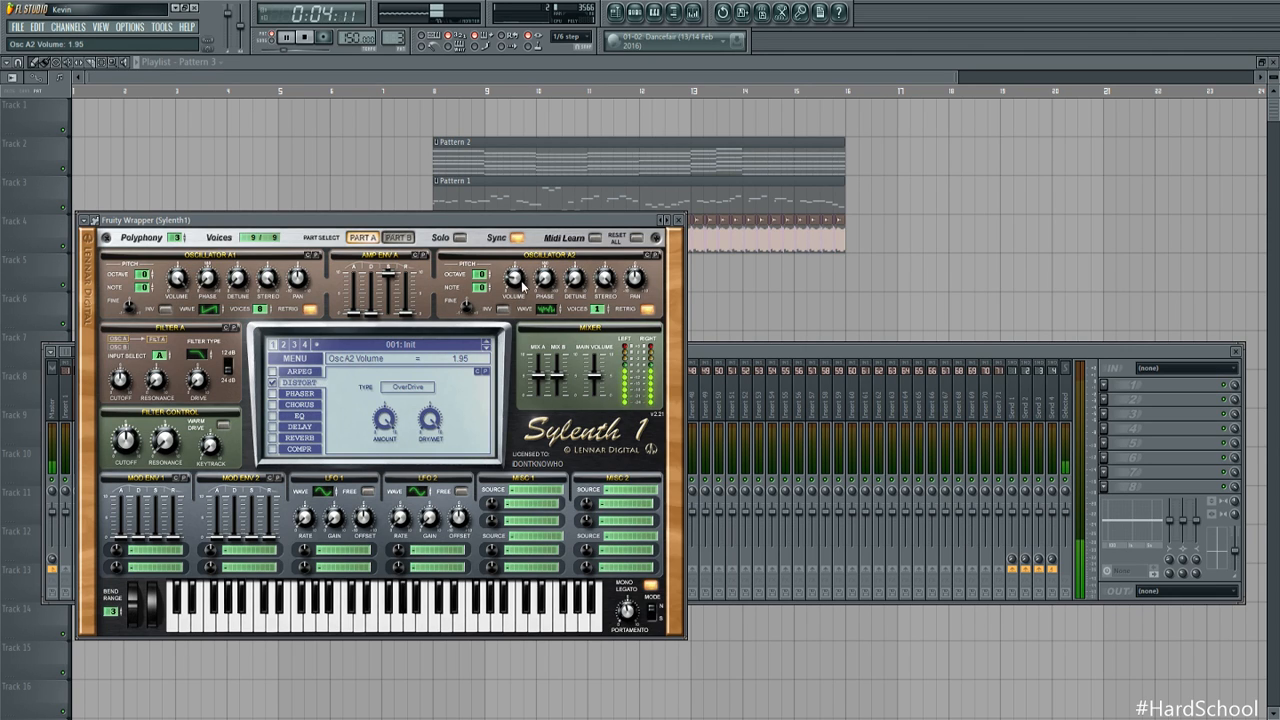
{"action": "scroll", "coordinate": [520, 282], "scroll_direction": "up", "scroll_amount": 4}
{"action": "scroll", "coordinate": [521, 281], "scroll_direction": "down", "scroll_amount": 5}
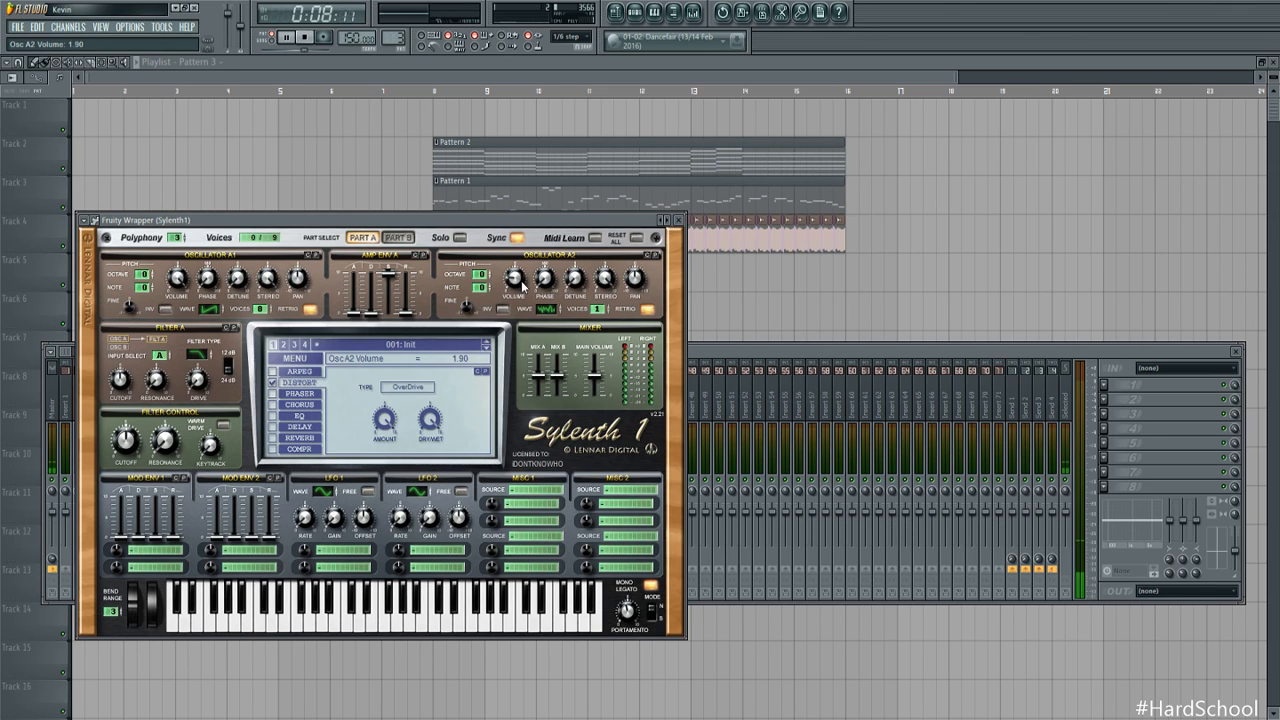
Enable chorus at 32.38% dry/wet and set up Part B with 8 voices on oscillators B1 and B2 and a Lowpass filter
{"action": "left_click", "coordinate": [279, 404]}
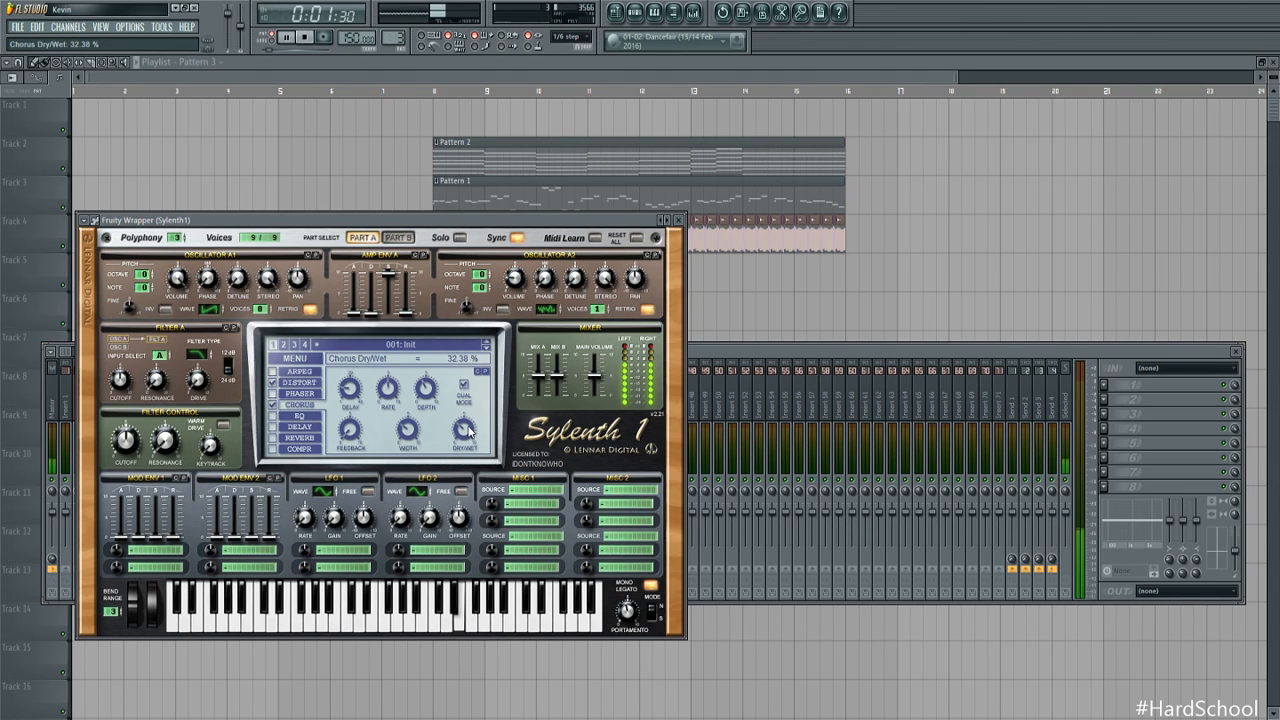
{"action": "left_click", "coordinate": [365, 245]}
{"action": "left_click", "coordinate": [157, 357]}
{"action": "left_click_drag", "start_coordinate": [259, 310], "coordinate": [348, 186]}
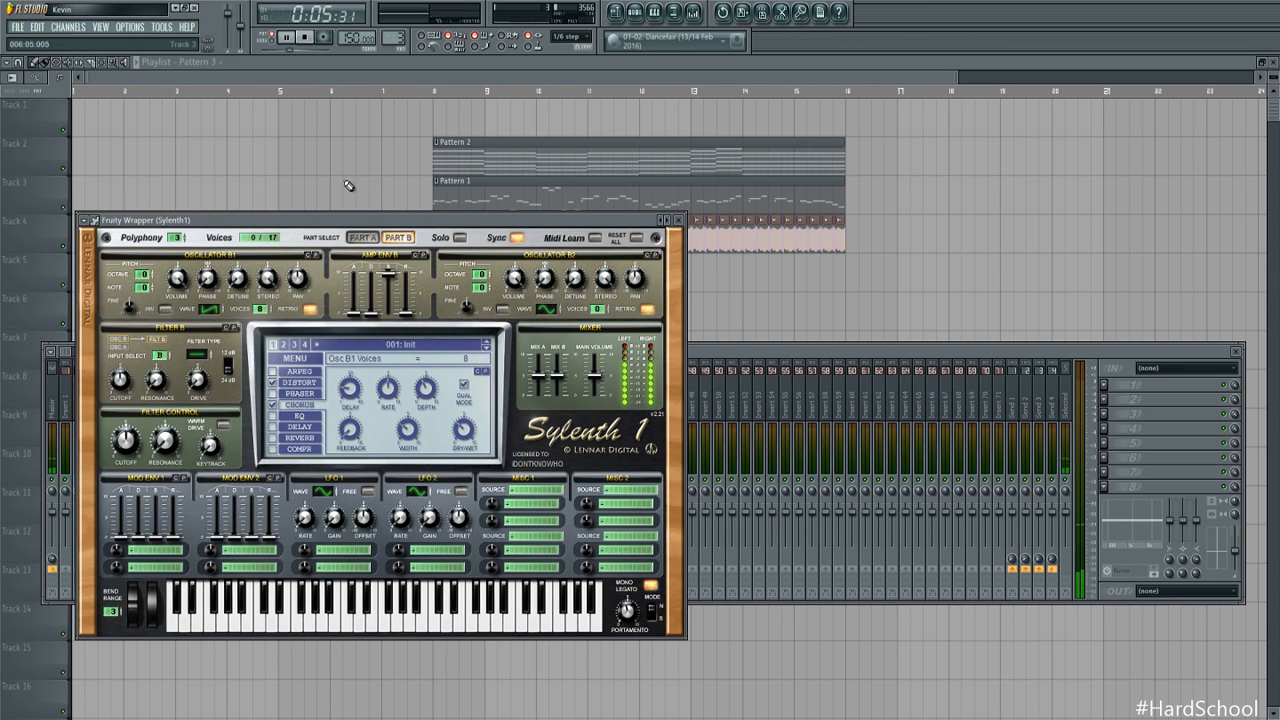
{"action": "left_click_drag", "start_coordinate": [598, 310], "coordinate": [597, 207]}
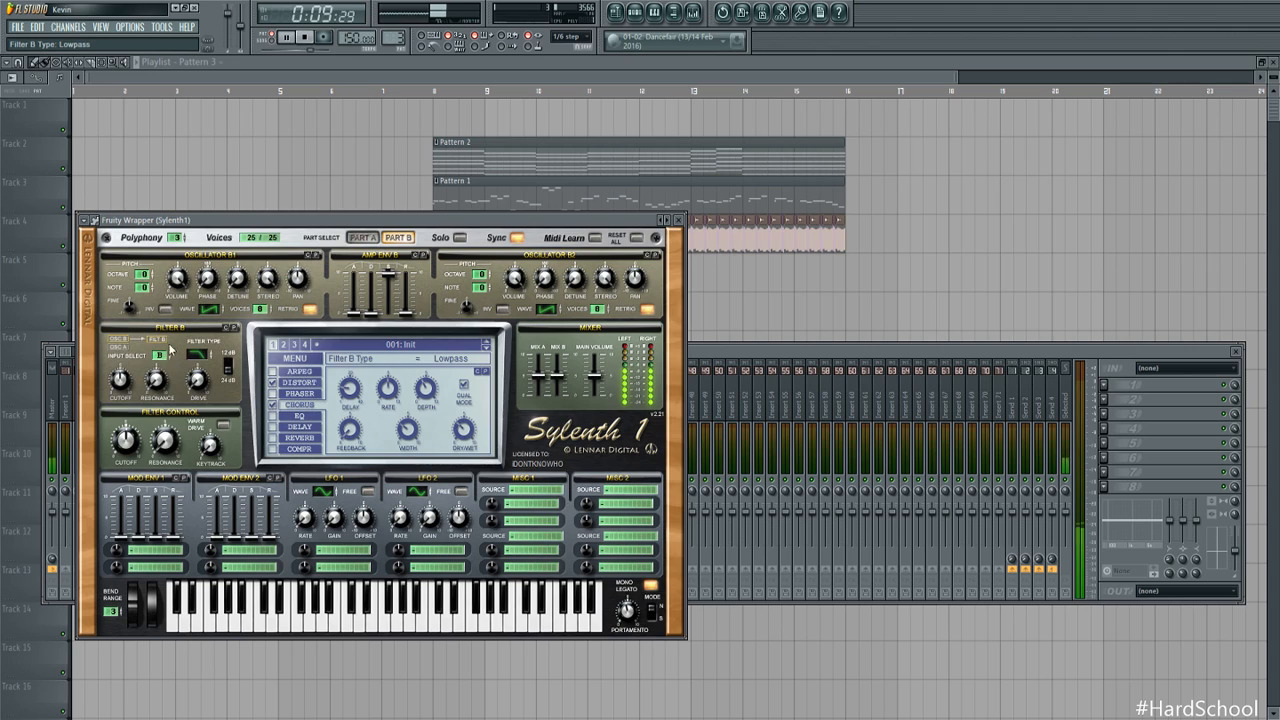
Set Filter A's input to A+B and raise the filter control cutoff, then play the pattern
{"action": "left_click", "coordinate": [362, 238]}
{"action": "key", "text": "space"}
{"action": "left_click", "coordinate": [160, 355]}
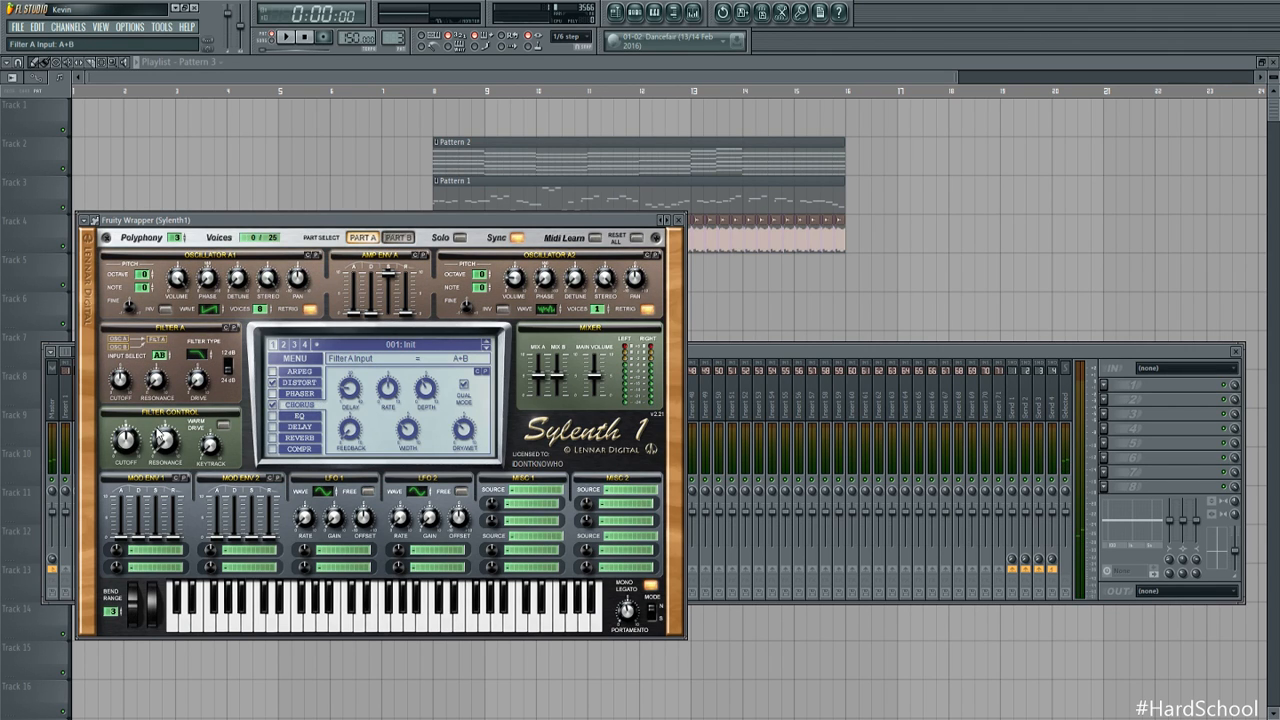
{"action": "left_click", "coordinate": [126, 437]}
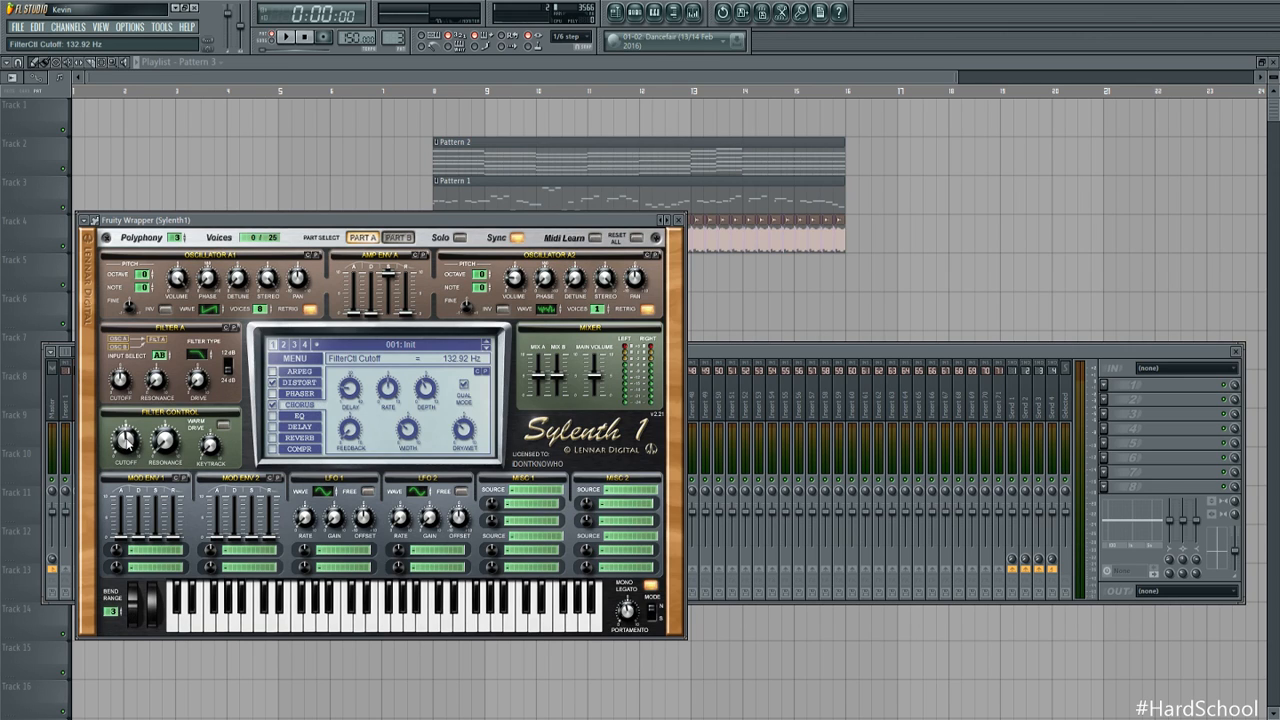
{"action": "left_click_drag", "start_coordinate": [118, 450], "coordinate": [140, 390]}
{"action": "key", "text": "space"}
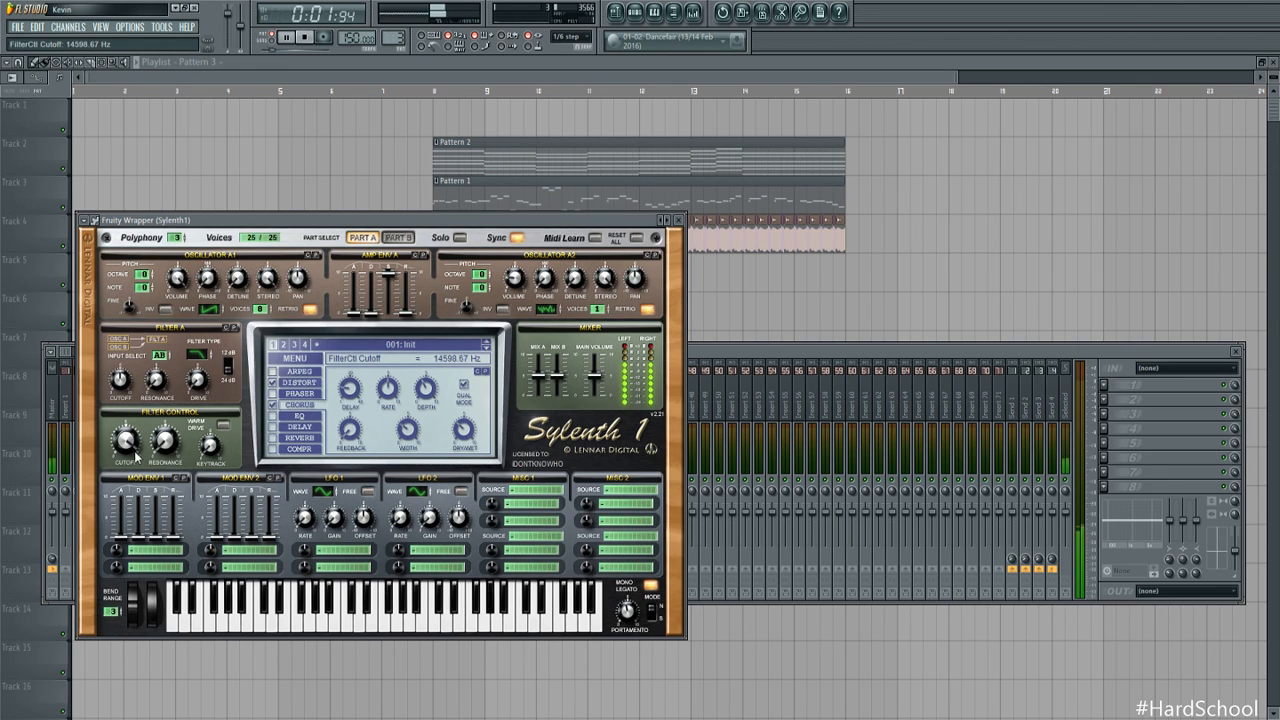
Set Filter A's slope to 12 dB, raise both filters' drive with Filter B at 1.76, and lower the filter control cutoff to 65.22 Hz
{"action": "left_click_drag", "start_coordinate": [136, 455], "coordinate": [134, 500]}
{"action": "left_click", "coordinate": [227, 366]}
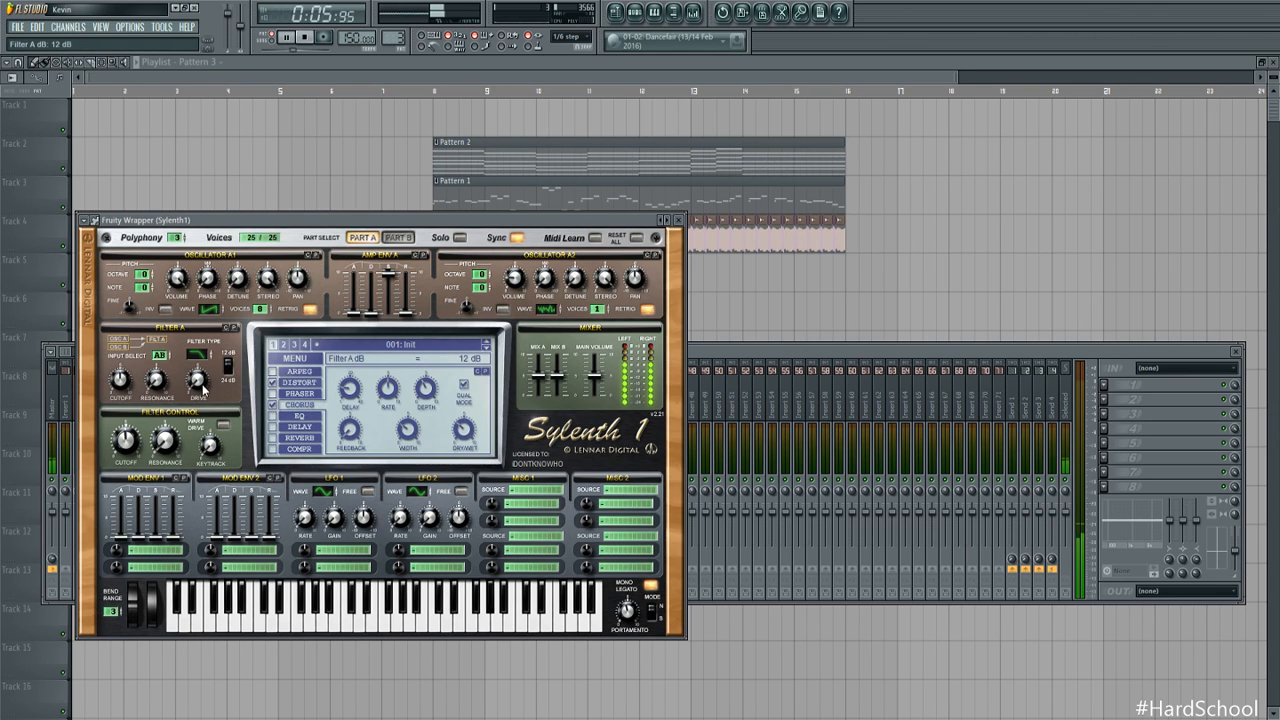
{"action": "left_click_drag", "start_coordinate": [202, 386], "coordinate": [206, 376]}
{"action": "left_click", "coordinate": [397, 237]}
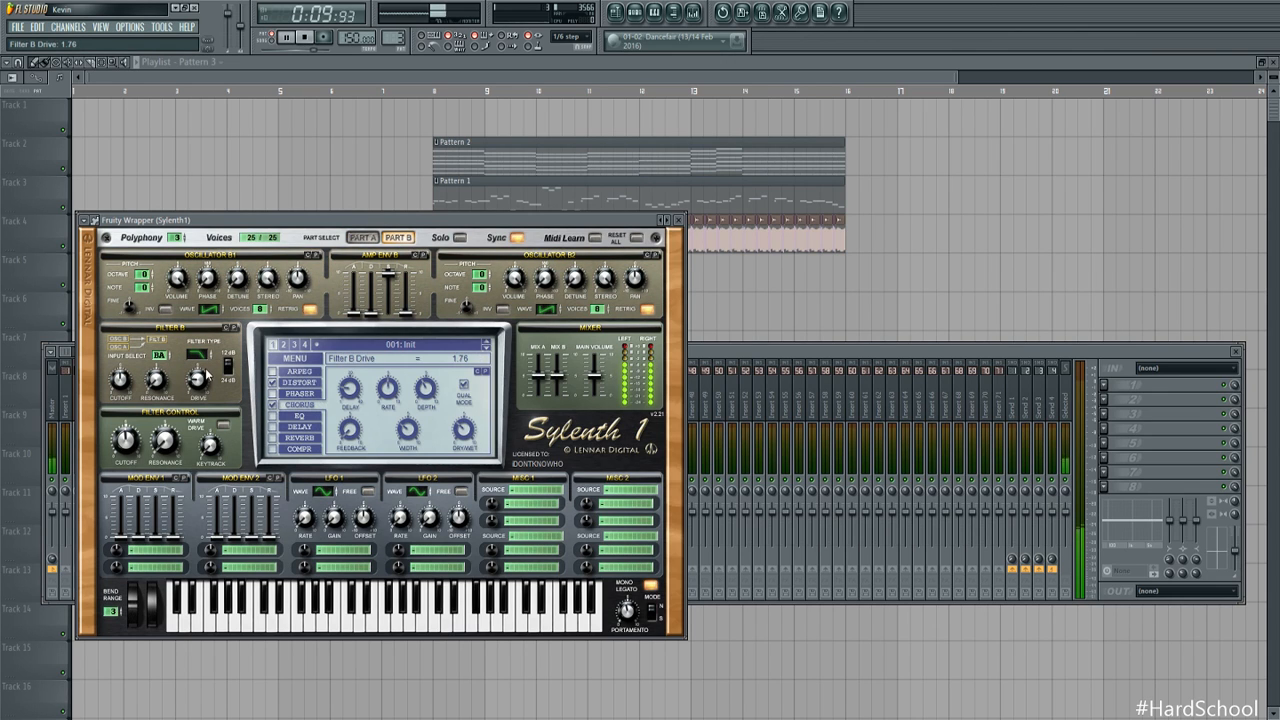
{"action": "left_click_drag", "start_coordinate": [133, 441], "coordinate": [136, 457]}
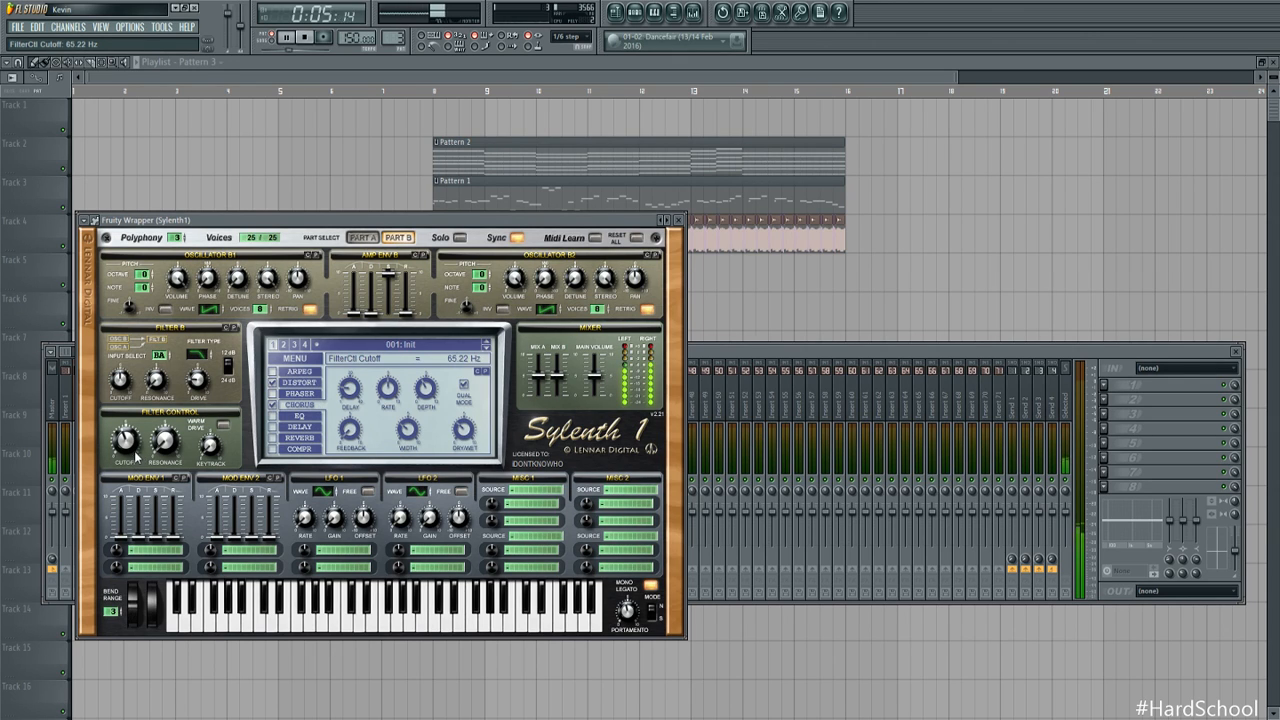
Route LFO 1 to Pitch AB with an amount of 0.29 and lower the filter control cutoff to 62.20 Hz
{"action": "left_click_drag", "start_coordinate": [477, 275], "coordinate": [477, 286]}
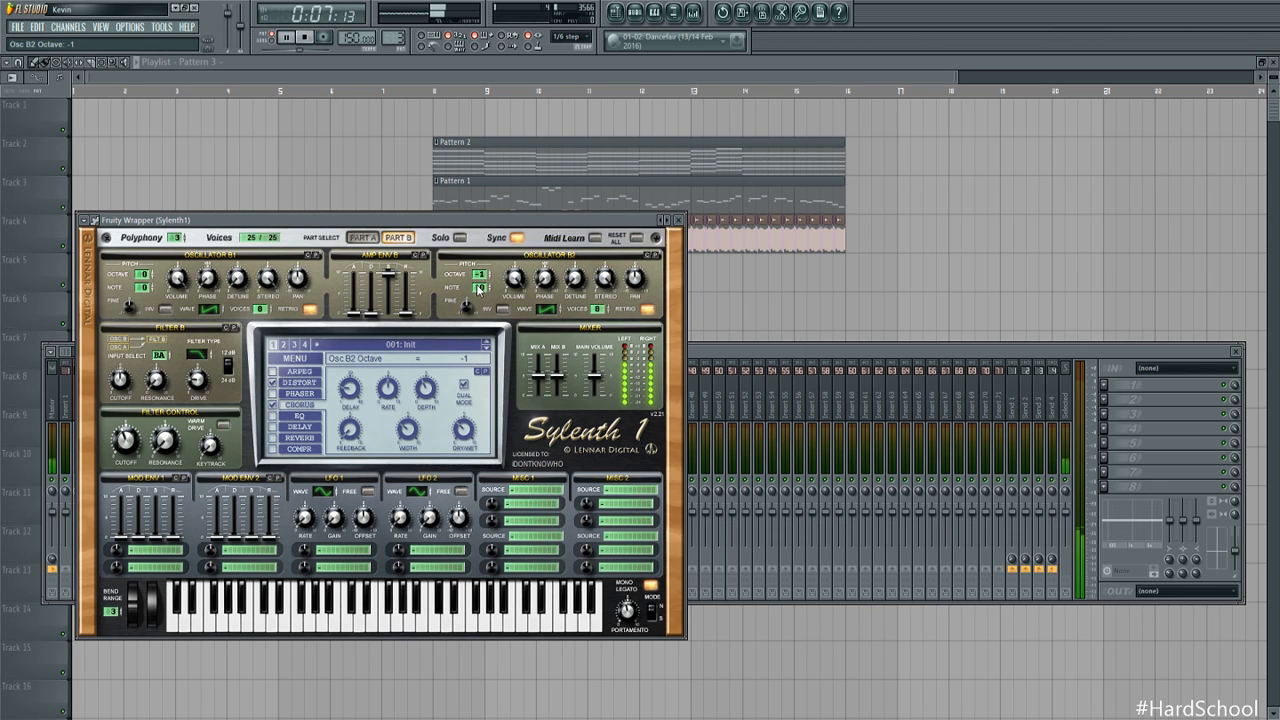
{"action": "left_click", "coordinate": [636, 14]}
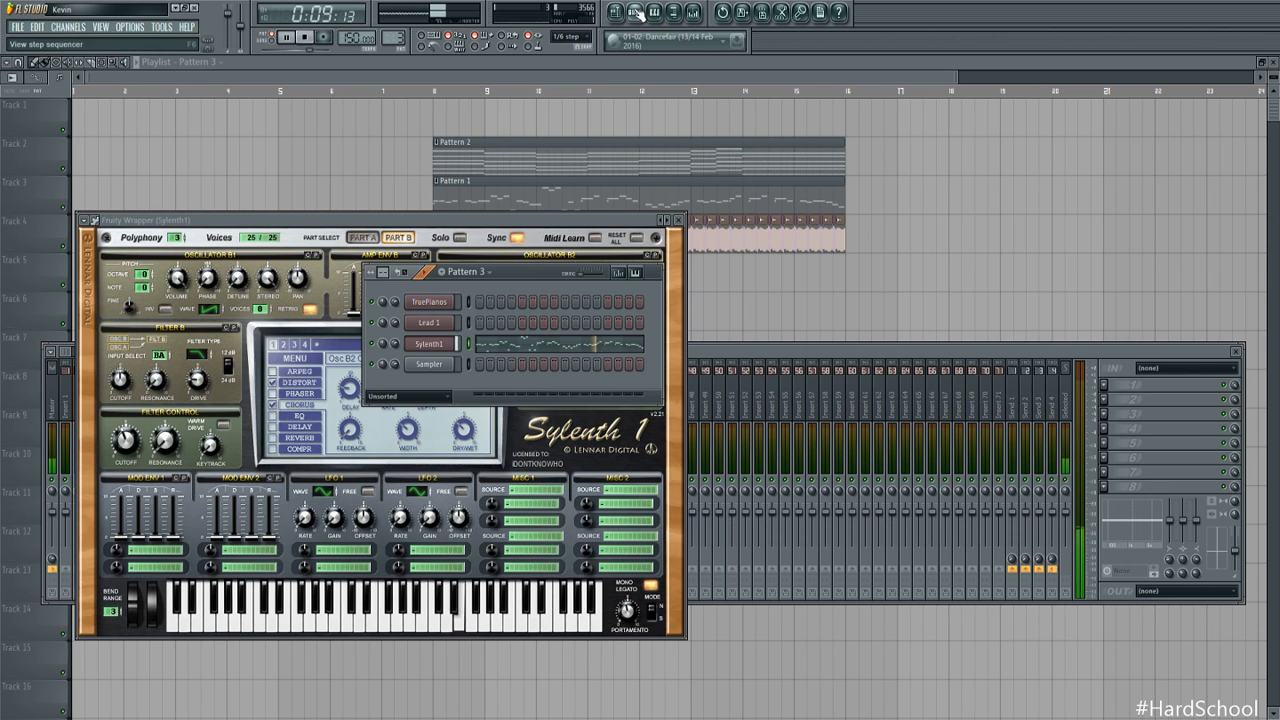
{"action": "left_click", "coordinate": [341, 572]}
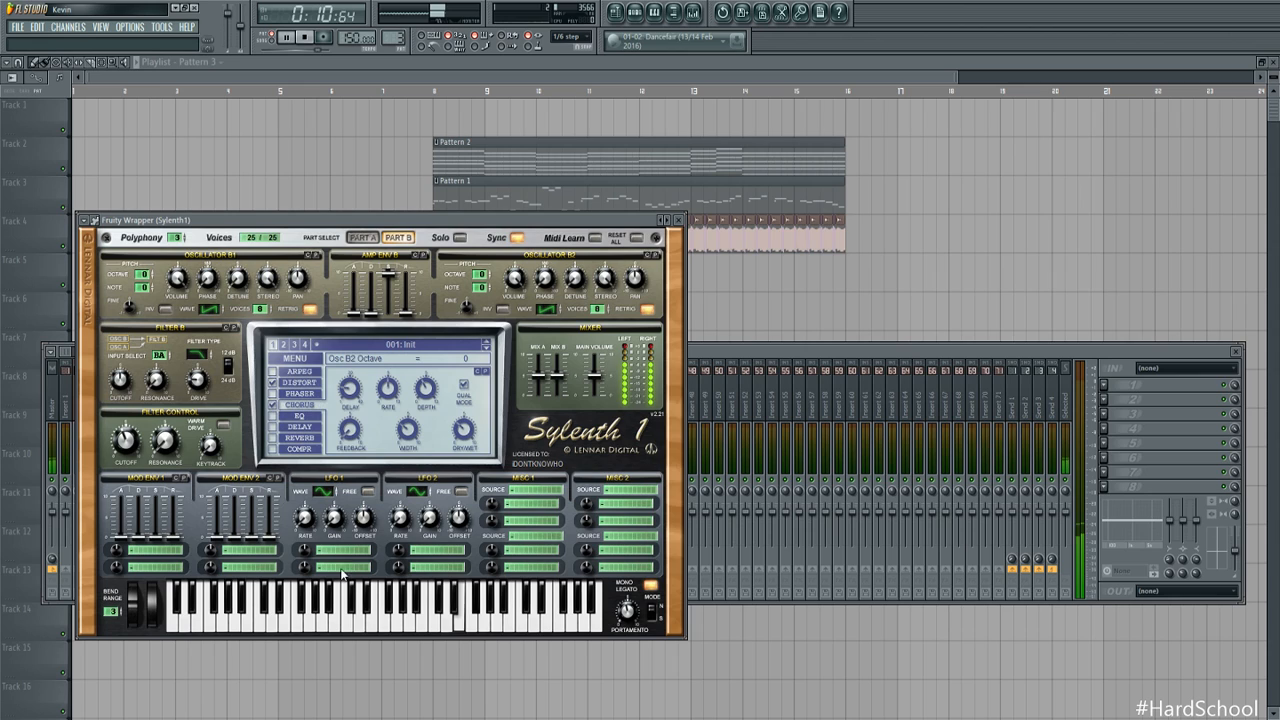
{"action": "left_click", "coordinate": [375, 474]}
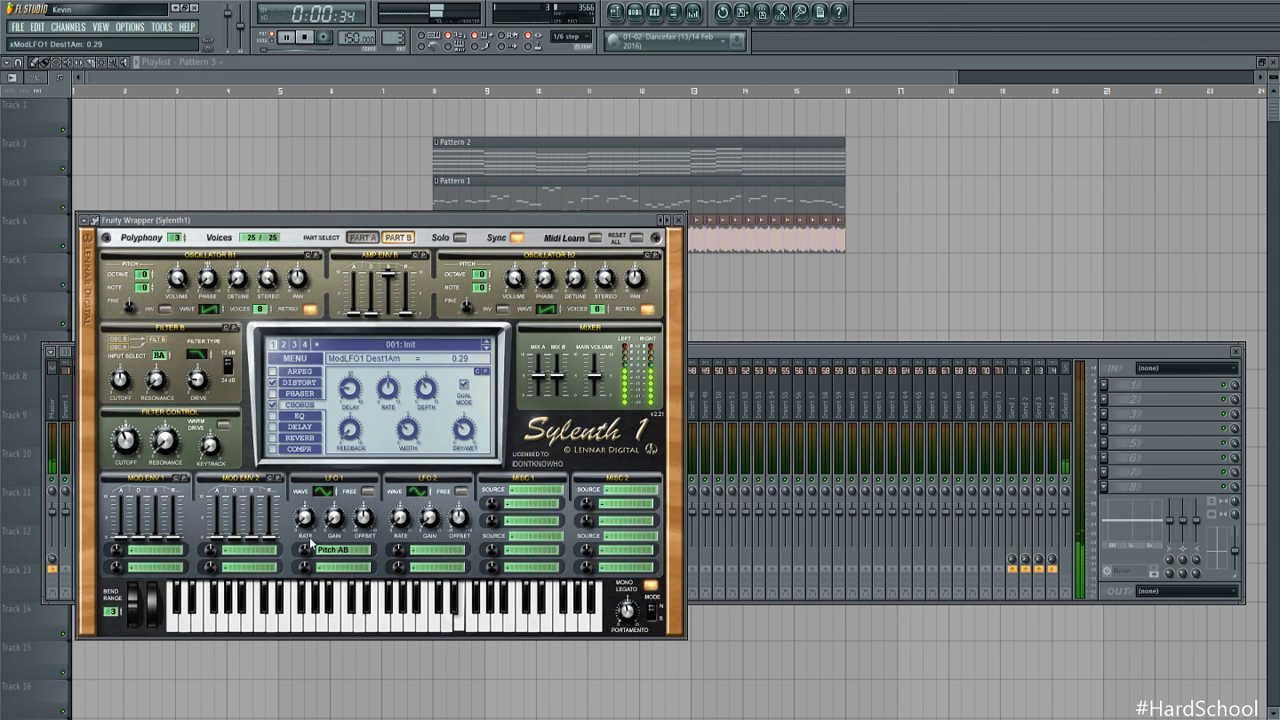
{"action": "left_click", "coordinate": [333, 522]}
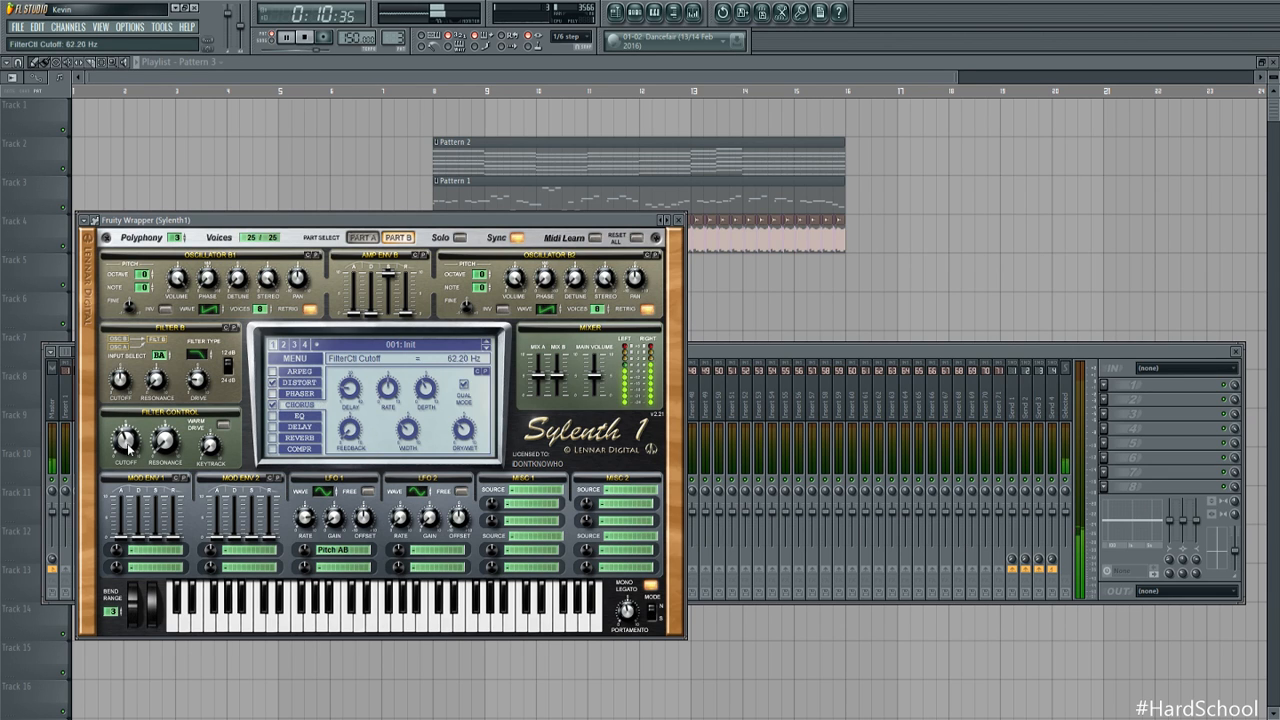
Open the Sylenth1 channel's piano roll for Pattern 3 and select all its notes
{"action": "left_click", "coordinate": [634, 13]}
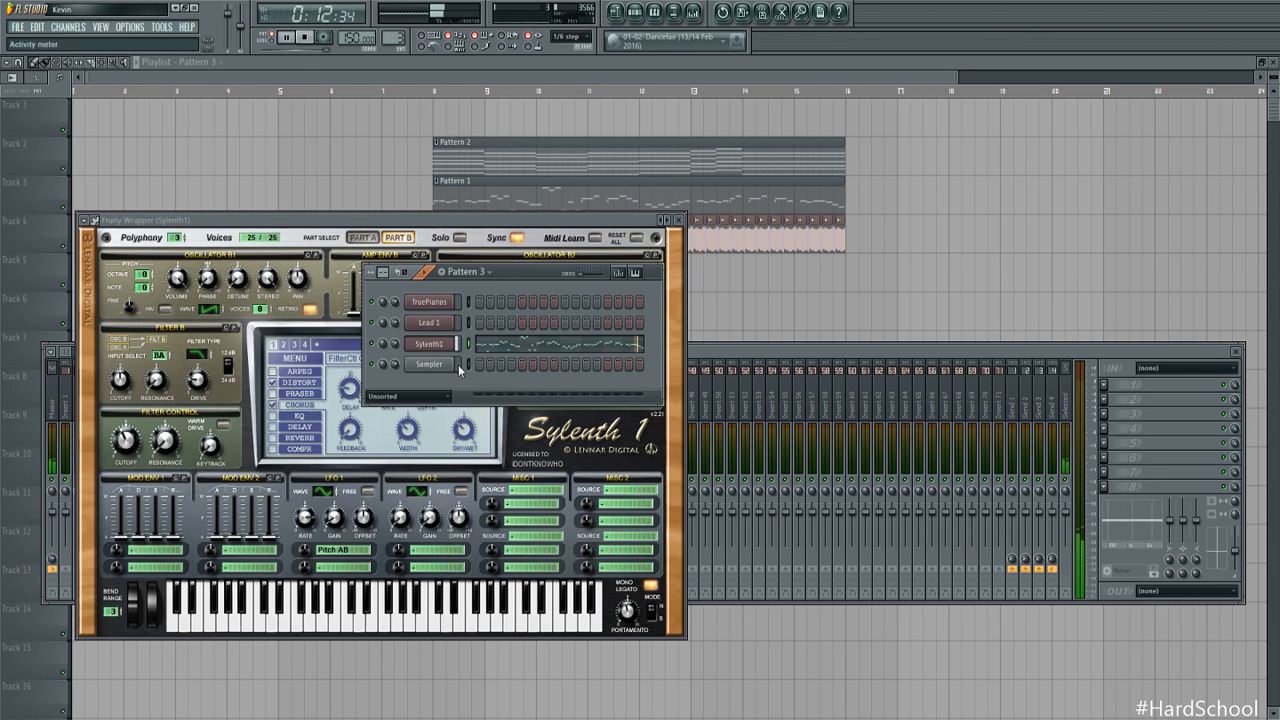
{"action": "left_click", "coordinate": [522, 344]}
{"action": "key", "text": "ctrl+a"}
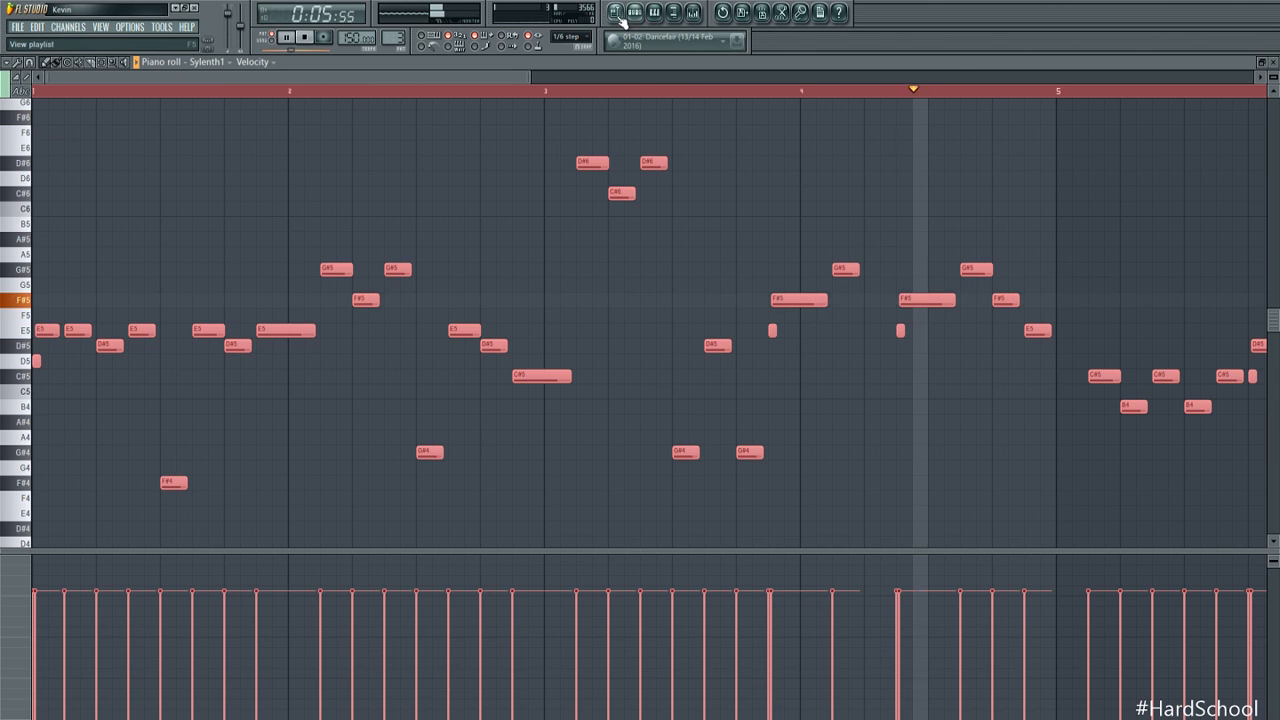
Place Pattern 3 on playlist track 6 and move Pattern 1 down to track 5, both starting at bar 8
{"action": "left_click", "coordinate": [615, 12]}
{"action": "left_click", "coordinate": [443, 266]}
{"action": "left_click_drag", "start_coordinate": [460, 267], "coordinate": [472, 306]}
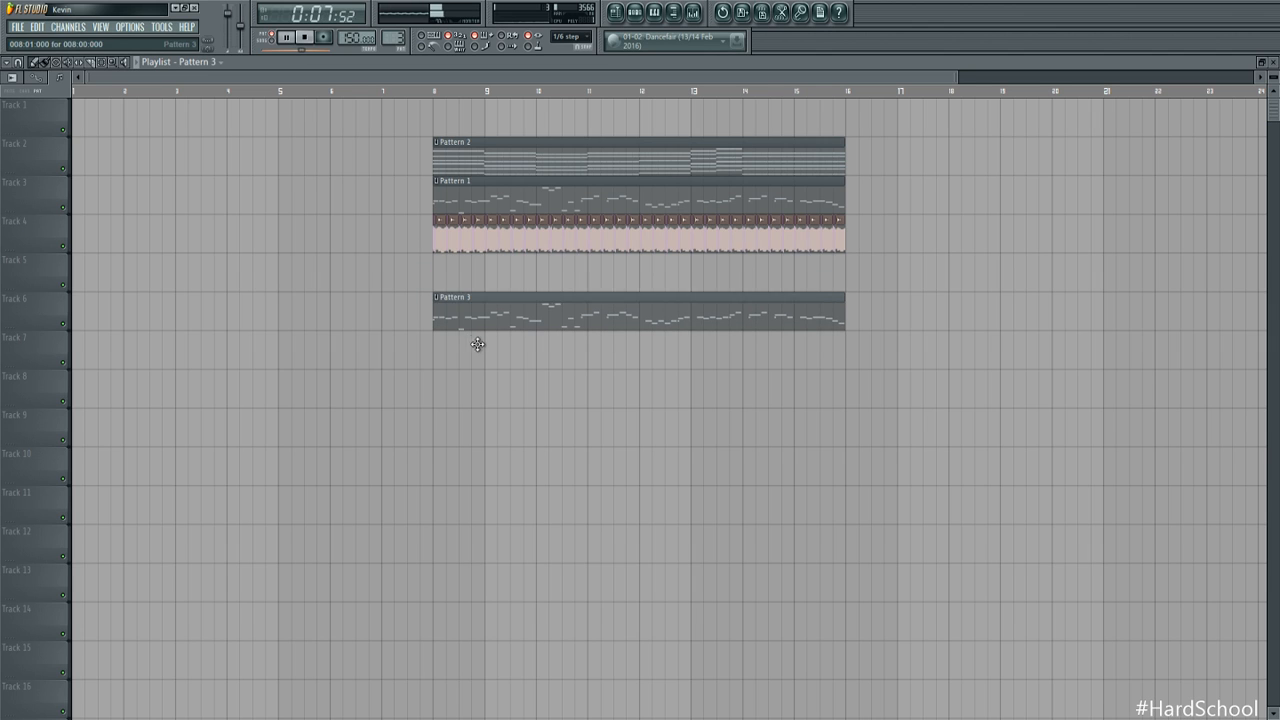
{"action": "left_click_drag", "start_coordinate": [479, 203], "coordinate": [479, 281]}
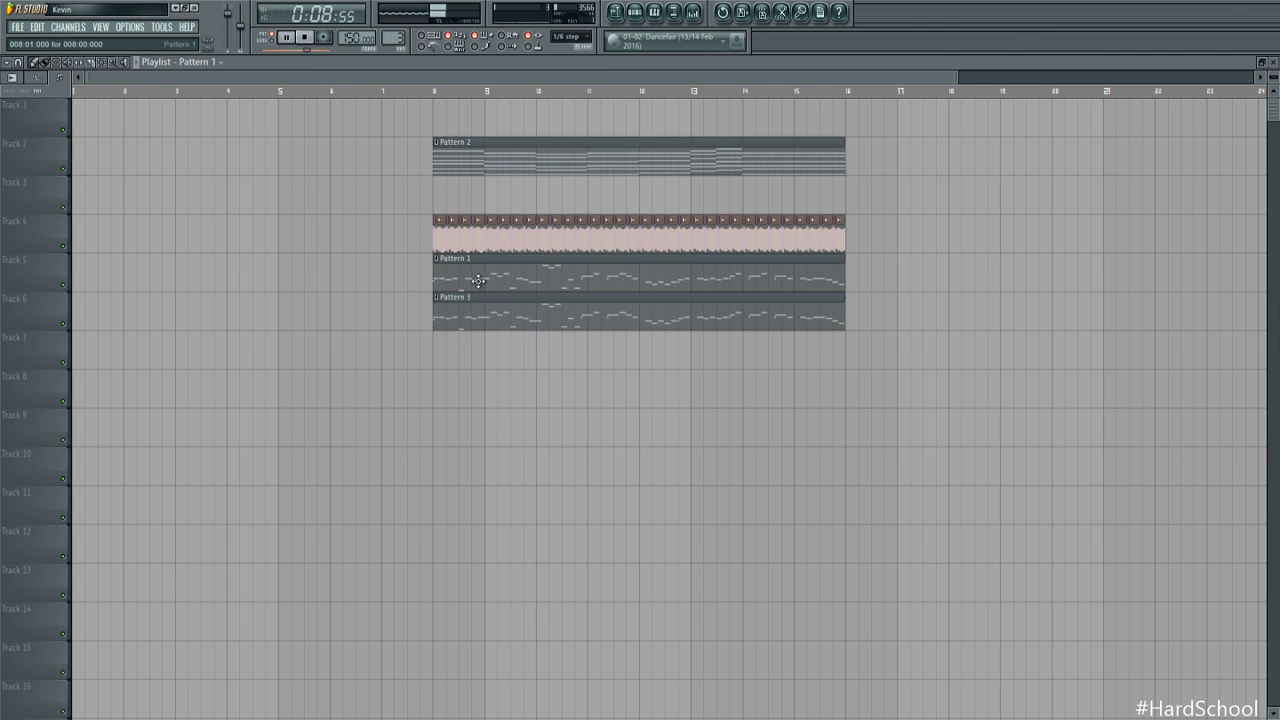
Solo playlist tracks 5 and 6 so only the two lead patterns sound, and play from bar 8
{"action": "key", "text": "space"}
{"action": "right_click", "coordinate": [63, 285]}
{"action": "left_click", "coordinate": [64, 323]}
{"action": "left_click", "coordinate": [449, 92]}
{"action": "key", "text": "space"}
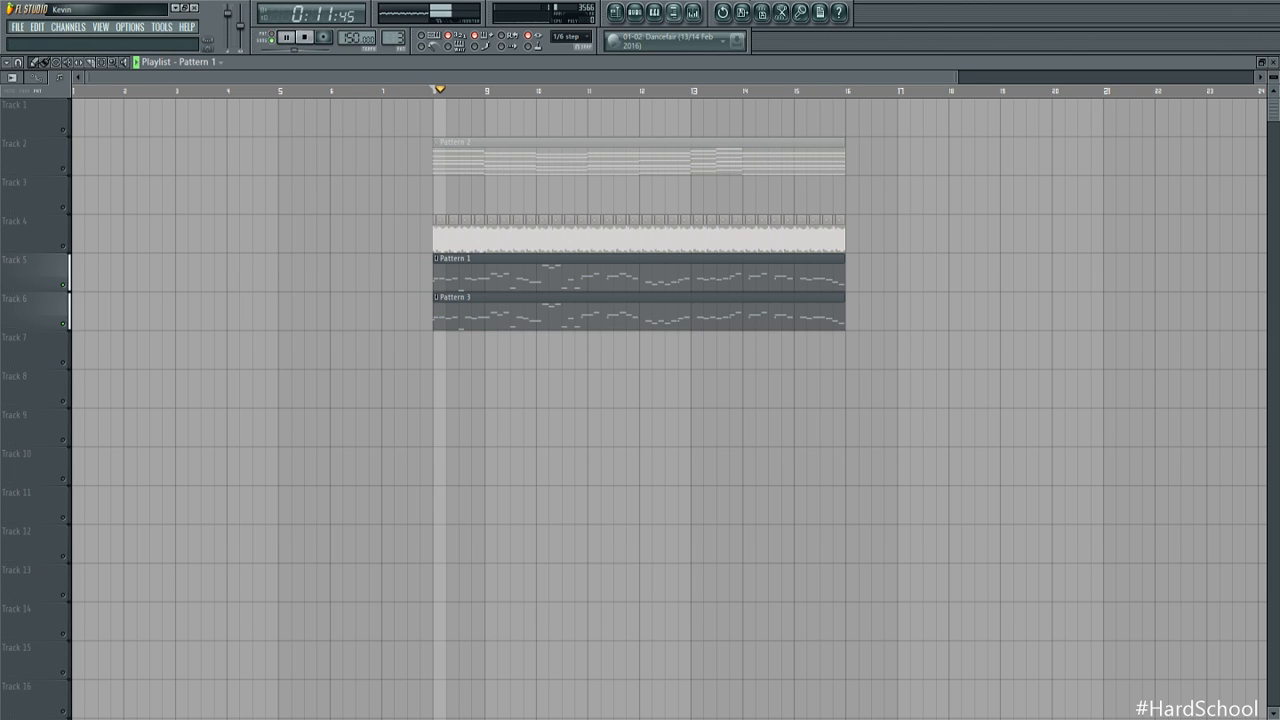
Transpose the melody notes of Pattern 3 up one octave in the piano roll
{"action": "left_click", "coordinate": [693, 13]}
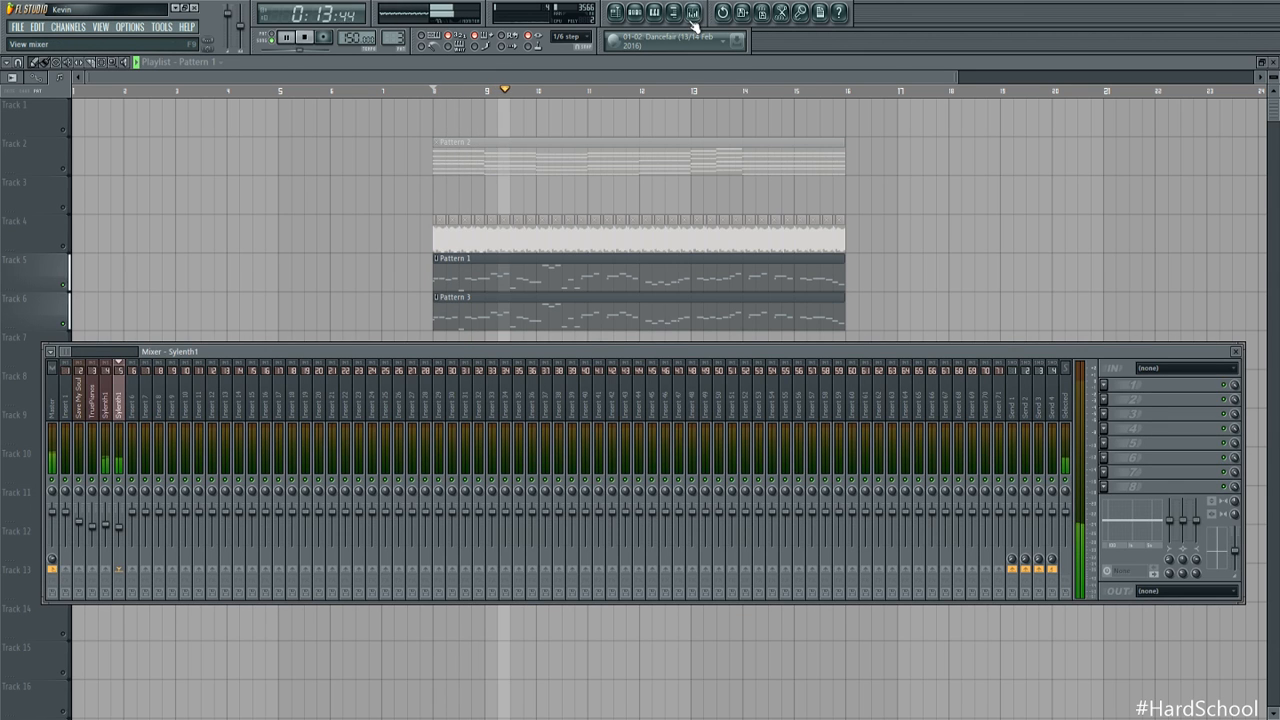
{"action": "double_click", "coordinate": [651, 305]}
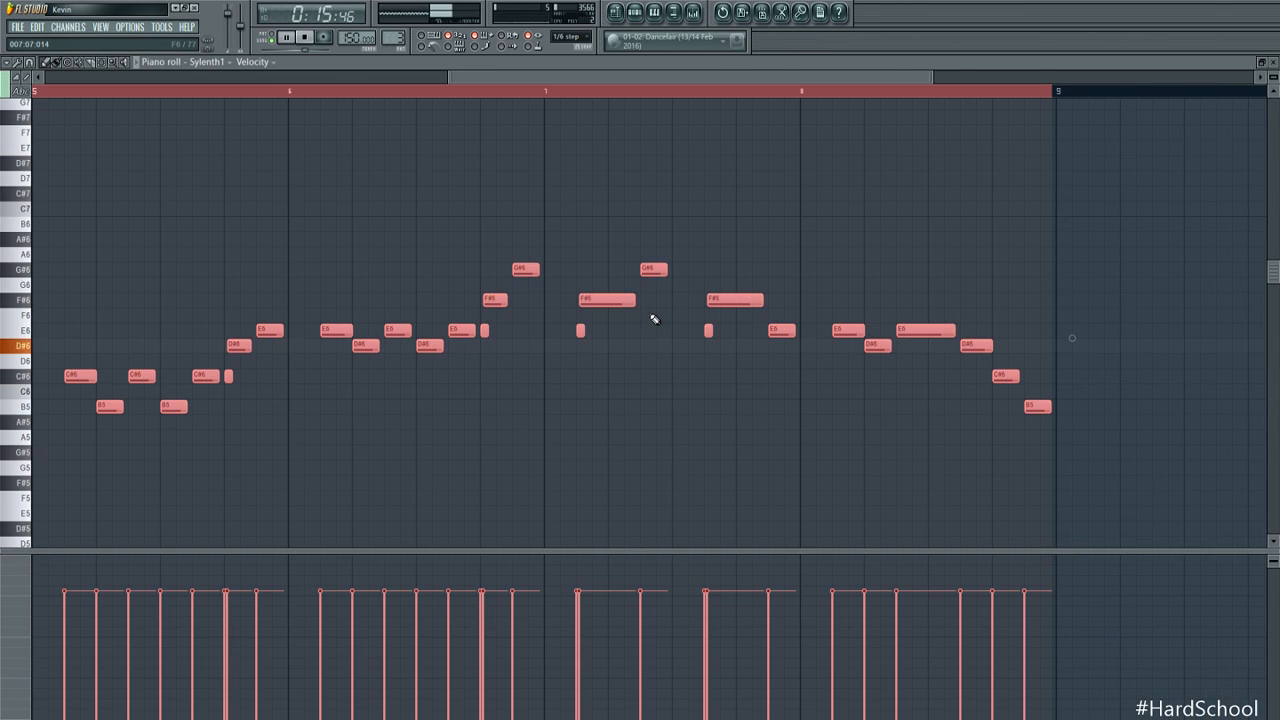
{"action": "scroll", "coordinate": [653, 319], "scroll_direction": "down", "scroll_amount": 3}
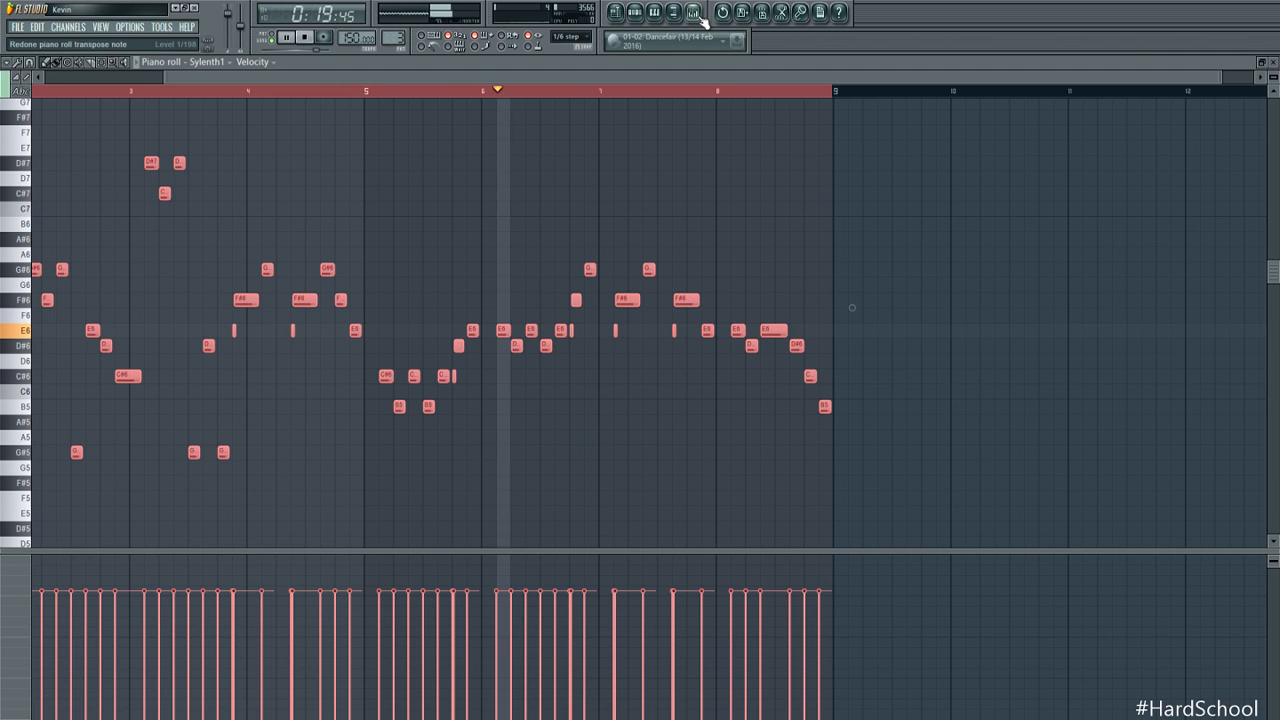
Balance the volumes of the two Sylenth1 mixer tracks against each other while the leads play
{"action": "left_click", "coordinate": [697, 14]}
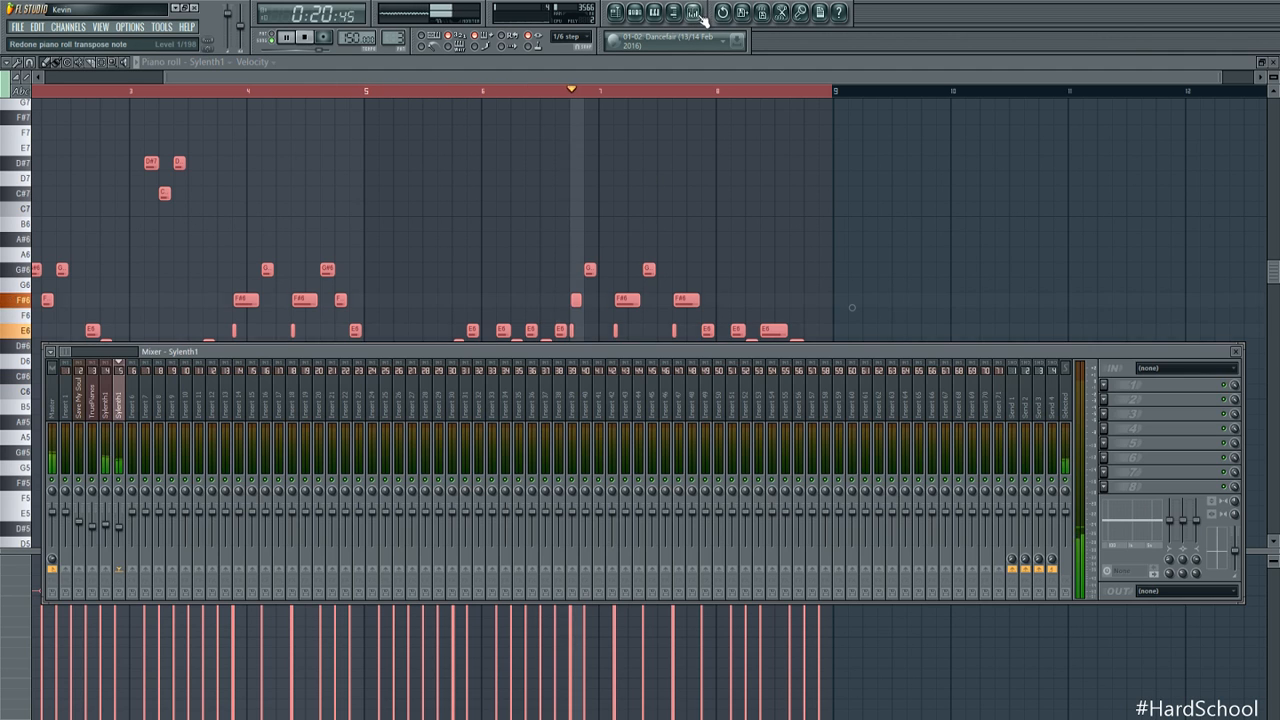
{"action": "left_click", "coordinate": [105, 524]}
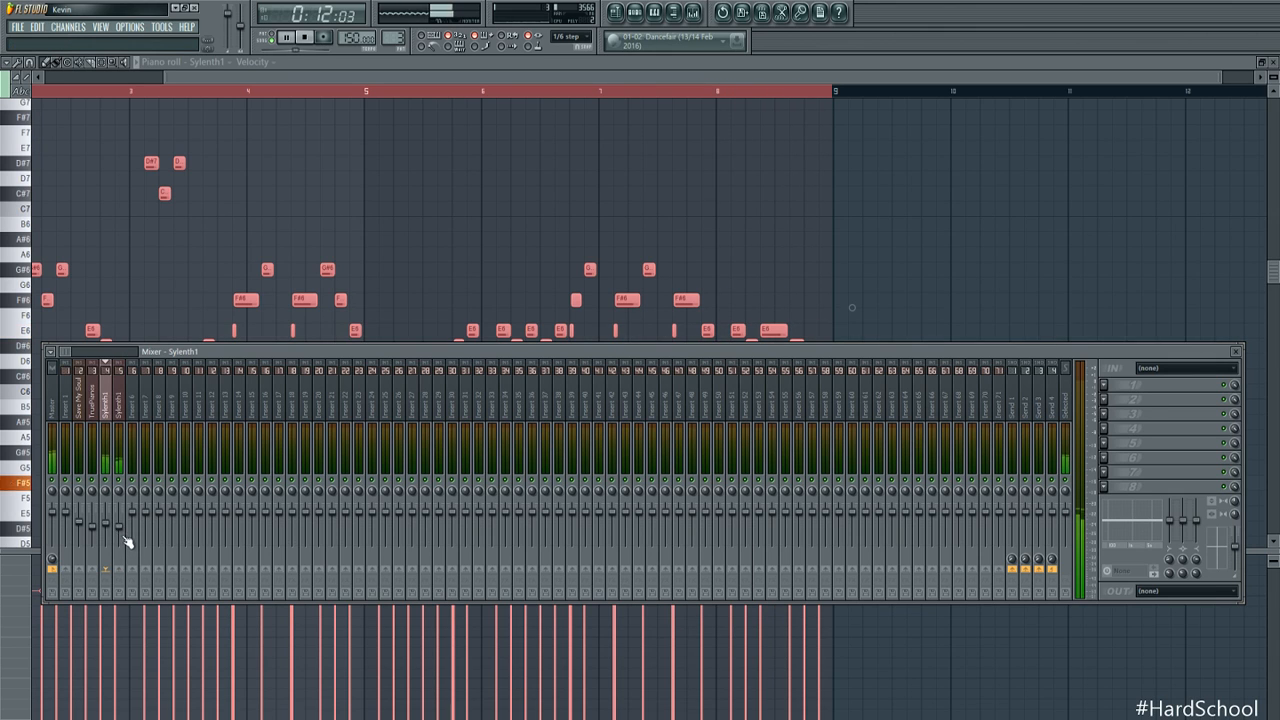
{"action": "left_click", "coordinate": [121, 528]}
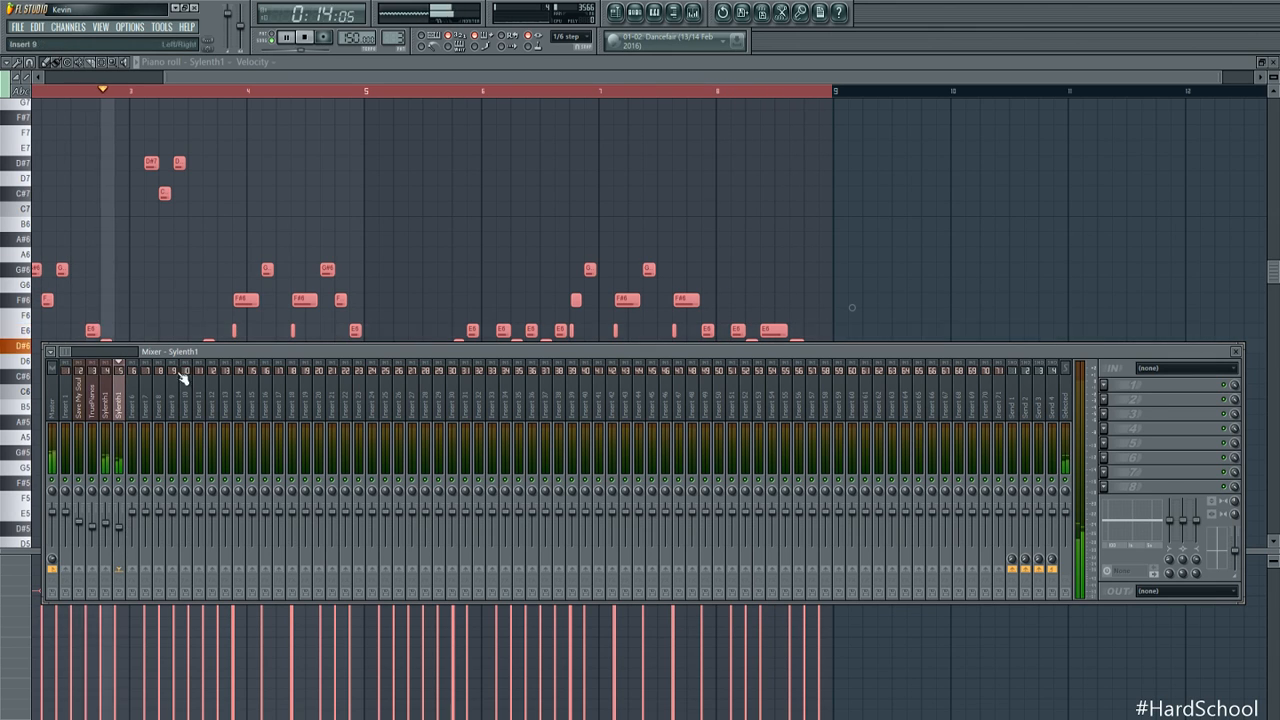
Route Mod Env 1 to Pitch AB in the second Sylenth1 and set its decay to 0.75
{"action": "left_click", "coordinate": [635, 13]}
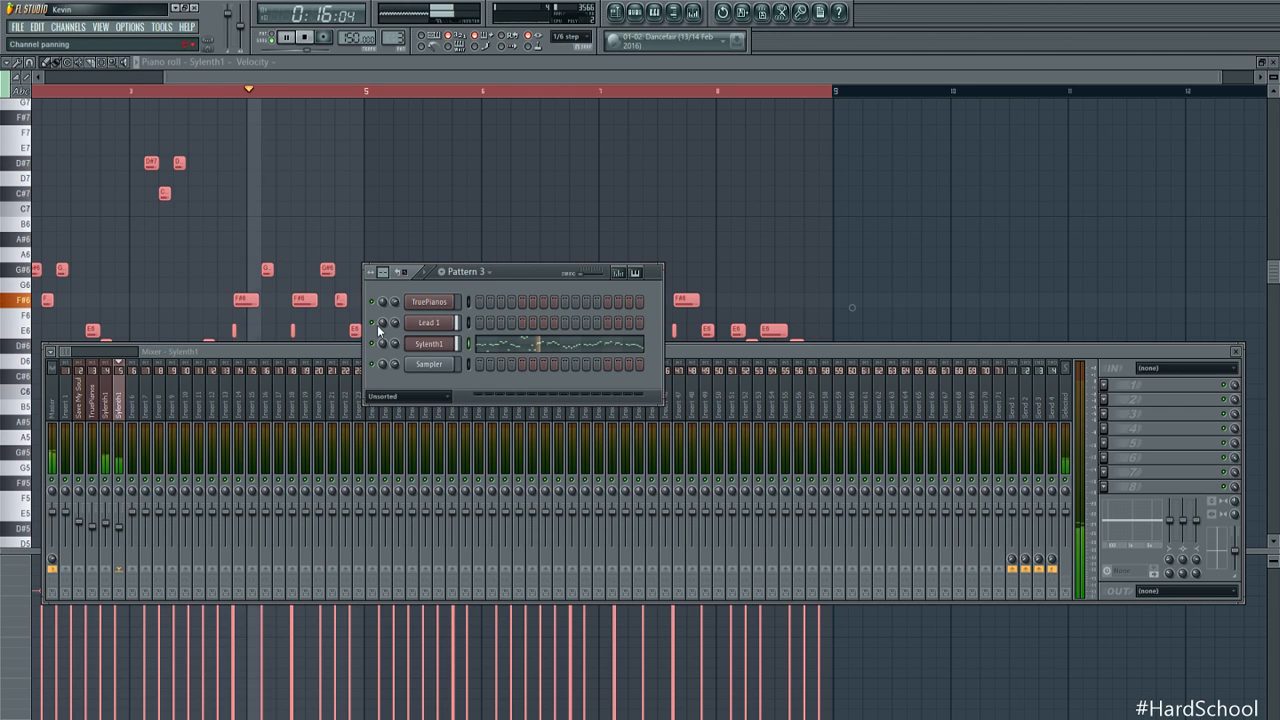
{"action": "left_click", "coordinate": [428, 343]}
{"action": "left_click", "coordinate": [157, 551]}
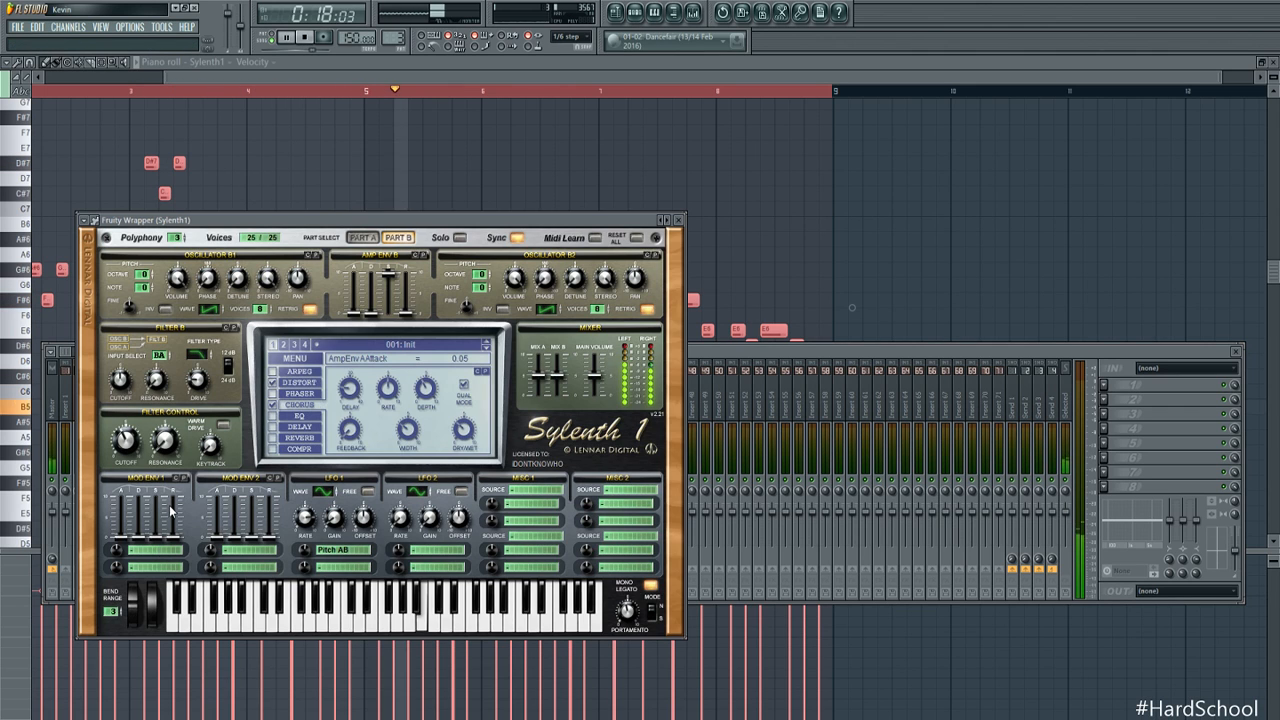
{"action": "left_click", "coordinate": [174, 463]}
{"action": "left_click_drag", "start_coordinate": [117, 551], "coordinate": [121, 559]}
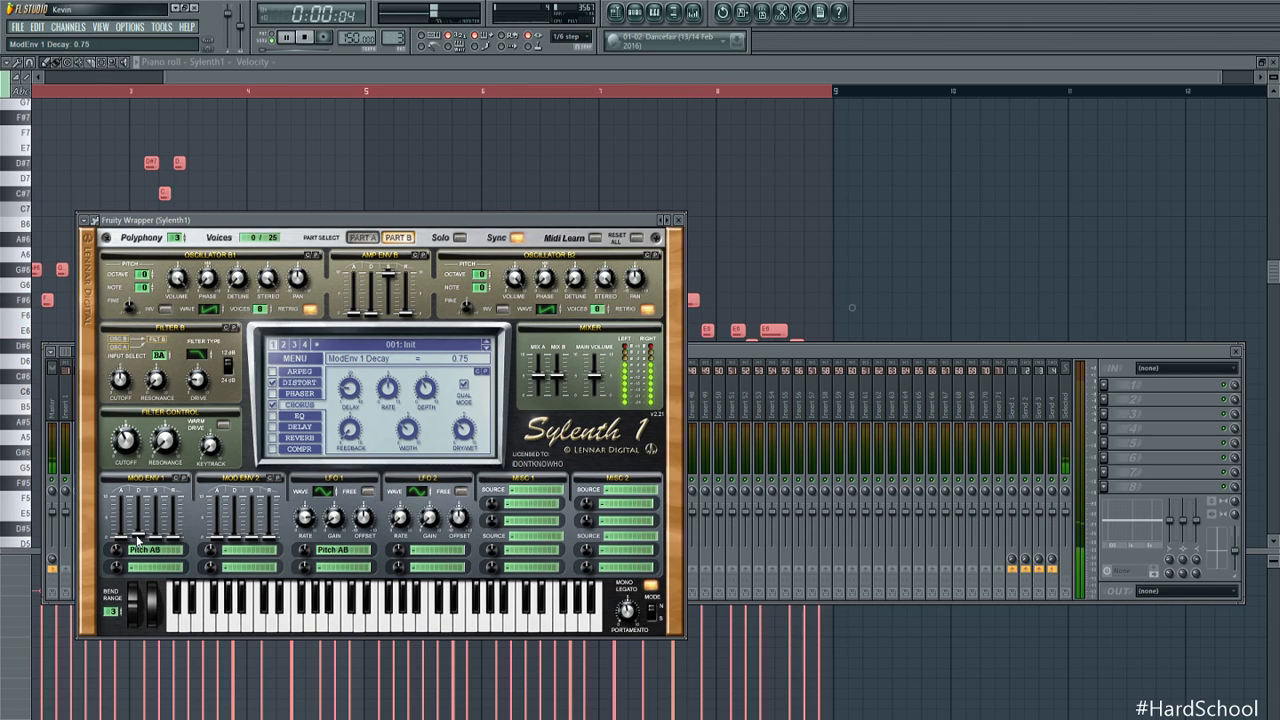
Play the leads from the playlist and set the second Sylenth1 mixer track's volume to 52% (-12.0 dB)
{"action": "left_click", "coordinate": [867, 184]}
{"action": "left_click", "coordinate": [293, 49]}
{"action": "left_click", "coordinate": [691, 12]}
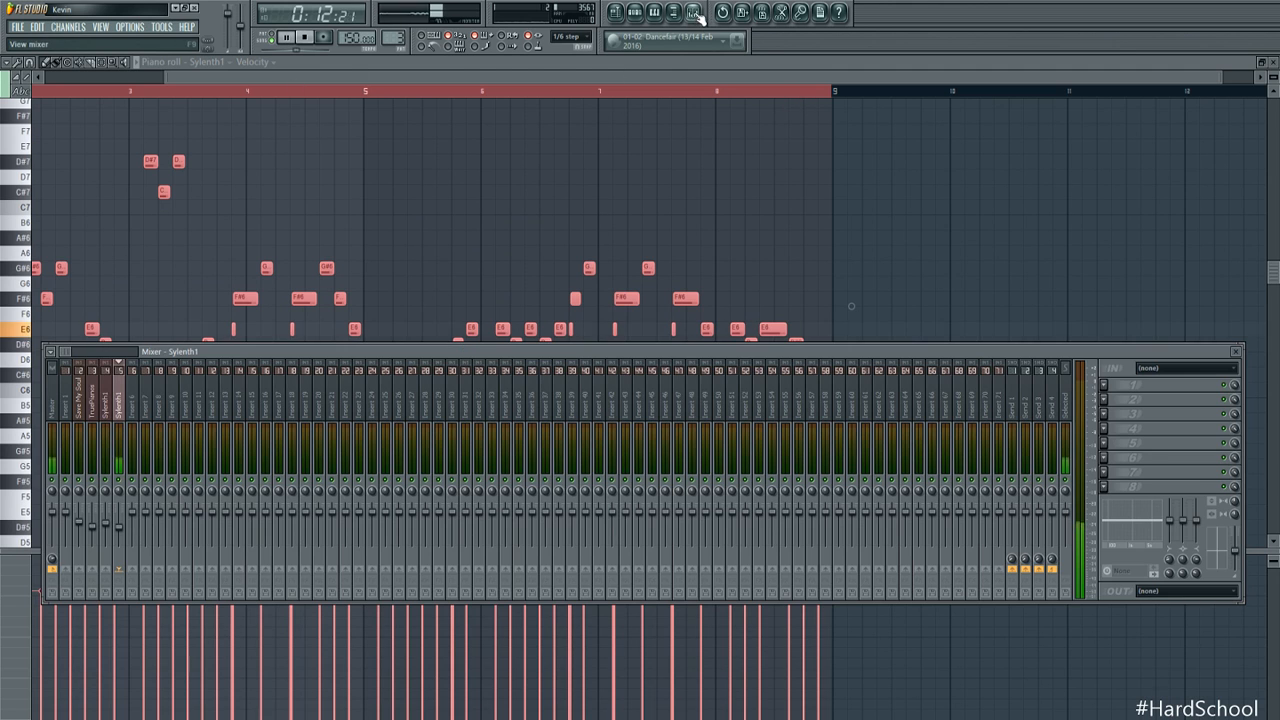
{"action": "left_click", "coordinate": [615, 11]}
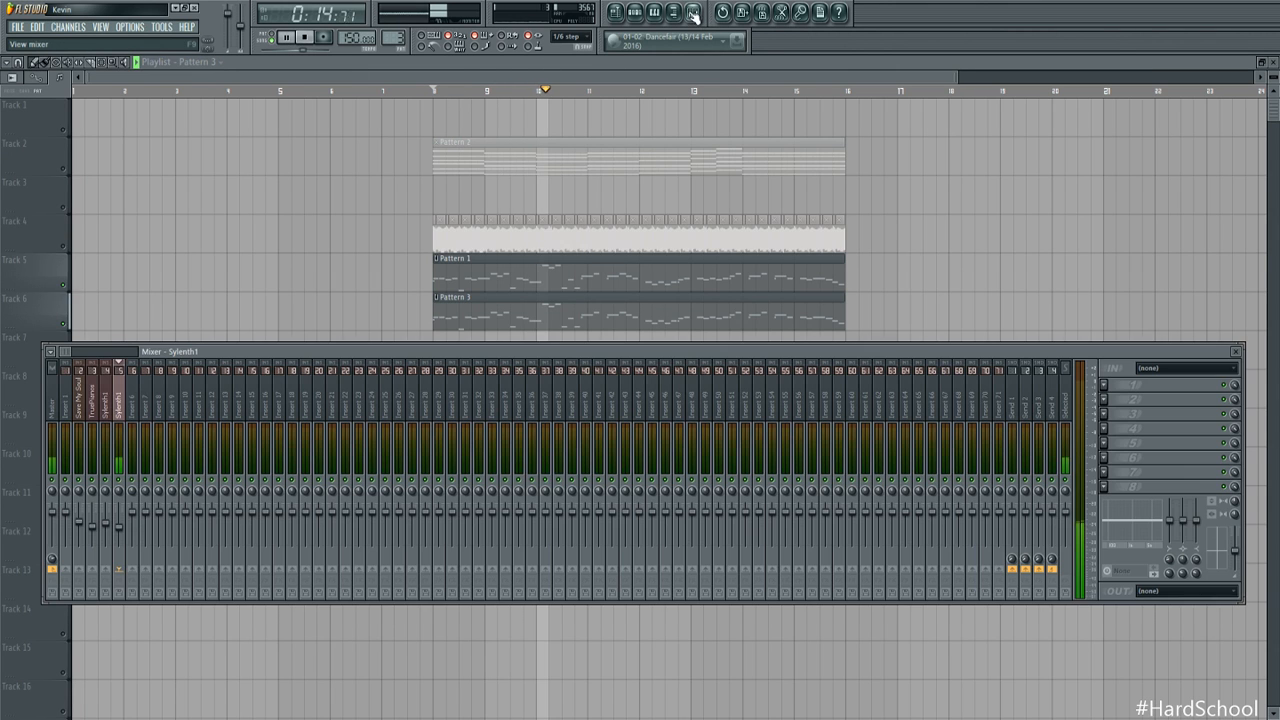
{"action": "left_click", "coordinate": [691, 12]}
{"action": "left_click", "coordinate": [654, 12]}
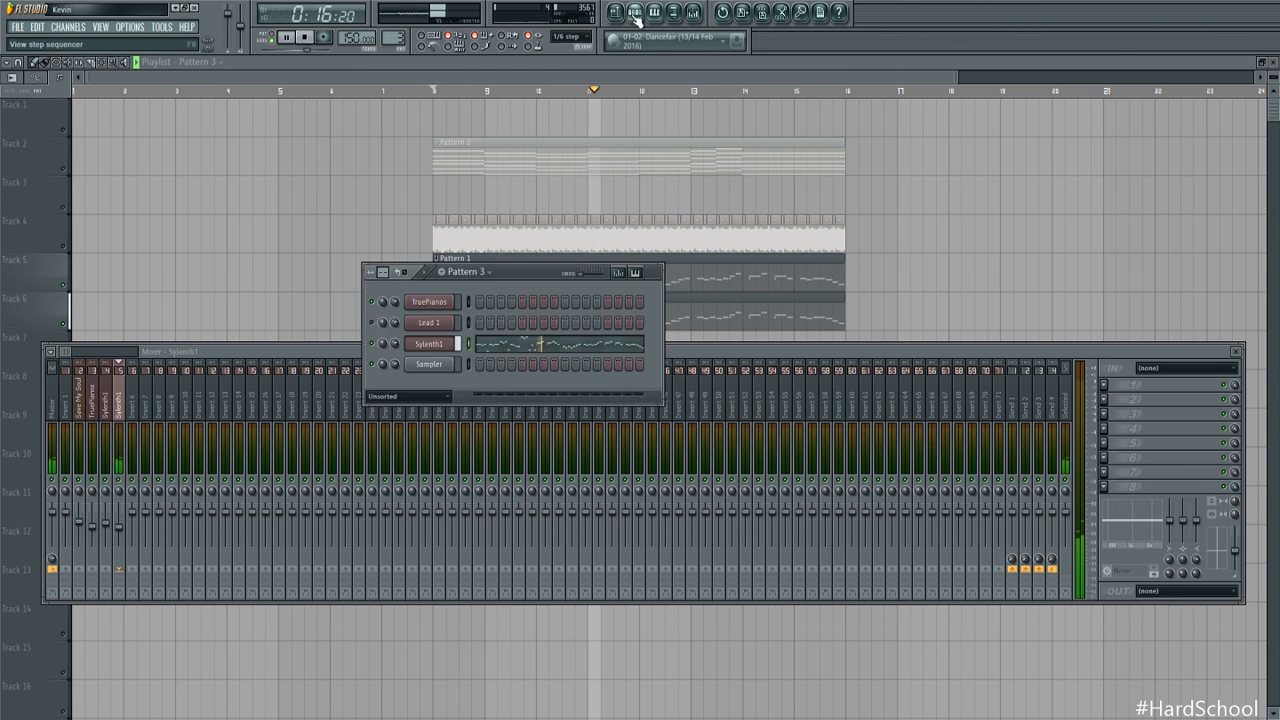
{"action": "left_click", "coordinate": [123, 534]}
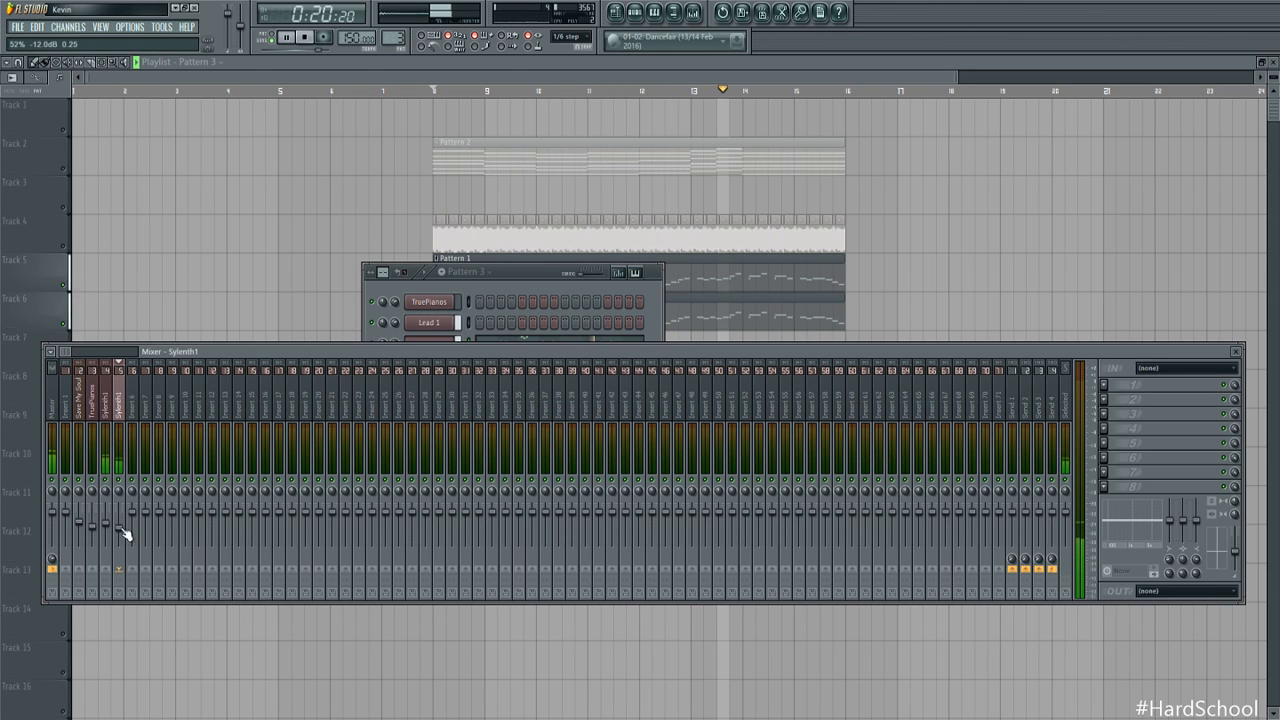
Stop playback, rename the second Sylenth1 channel Lead 2, and name the two Sylenth1 mixer tracks Lead 1 and Lead 2
{"action": "left_click", "coordinate": [525, 271]}
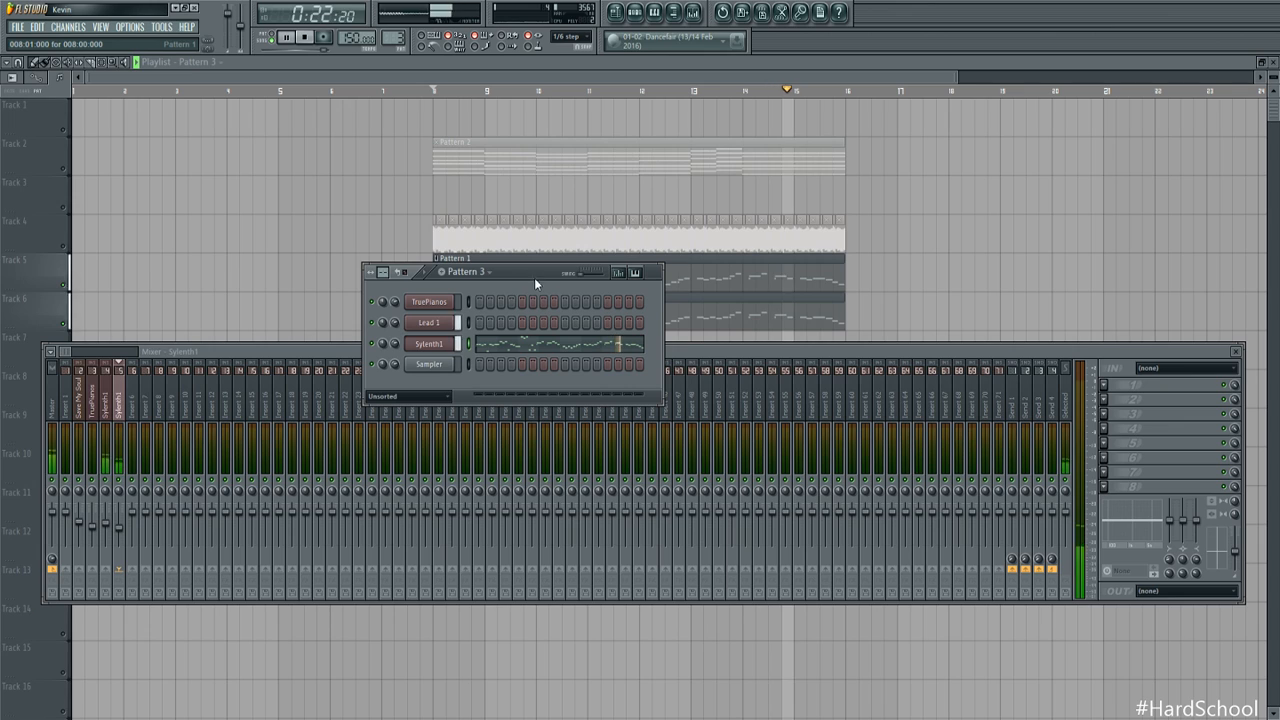
{"action": "key", "text": "space"}
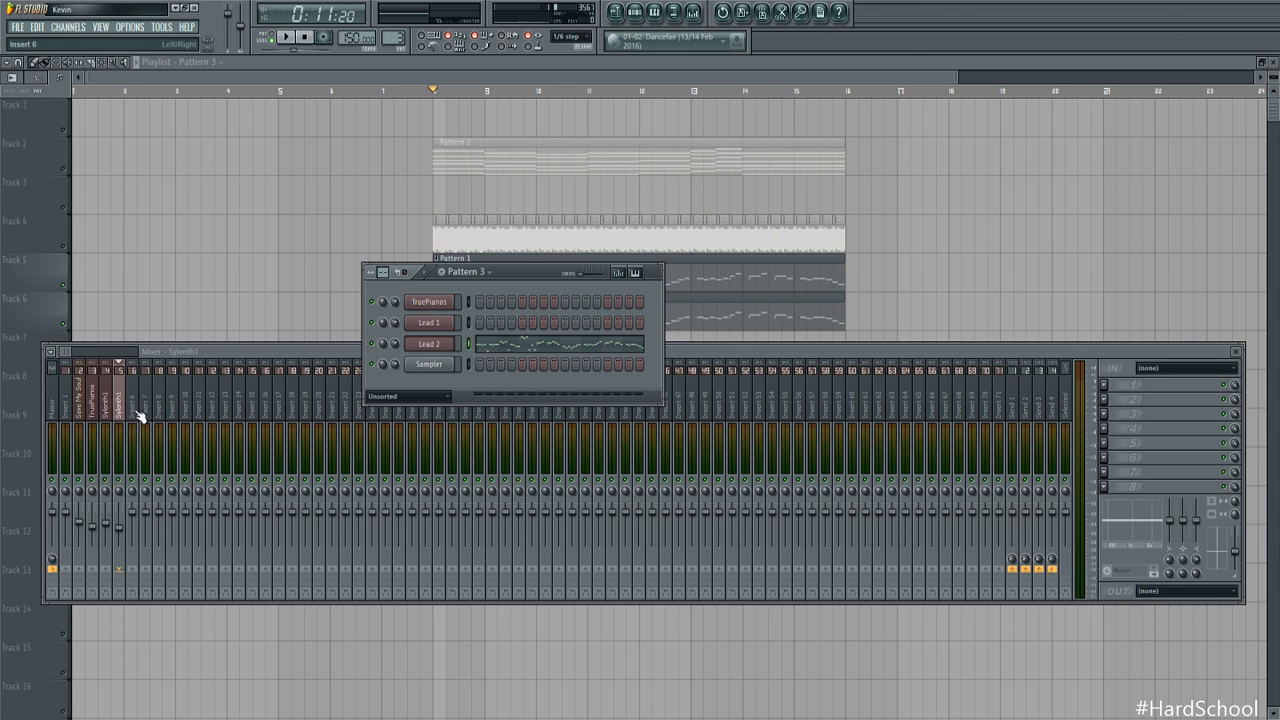
{"action": "left_click", "coordinate": [108, 402]}
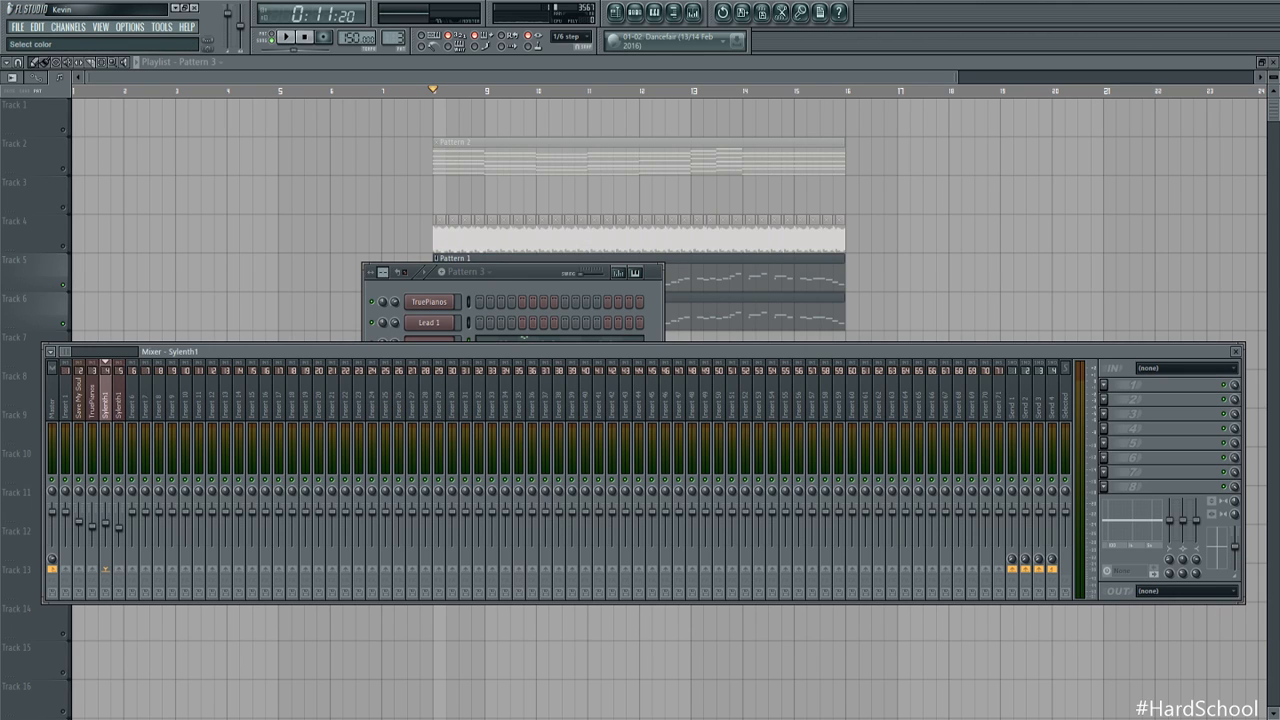
{"action": "key", "text": "Return"}
{"action": "left_click", "coordinate": [120, 404]}
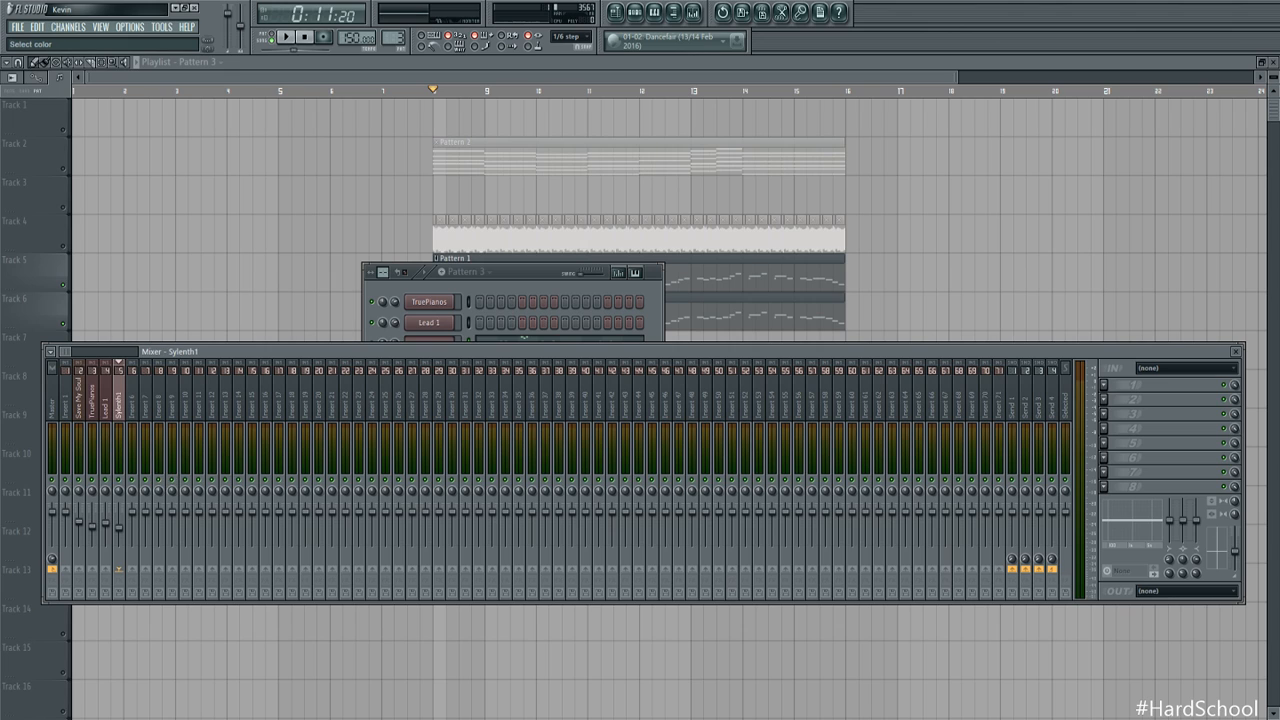
{"action": "key", "text": "Return"}
Add a new Sylenth1 instrument channel before the Sampler channel
{"action": "left_click", "coordinate": [546, 273]}
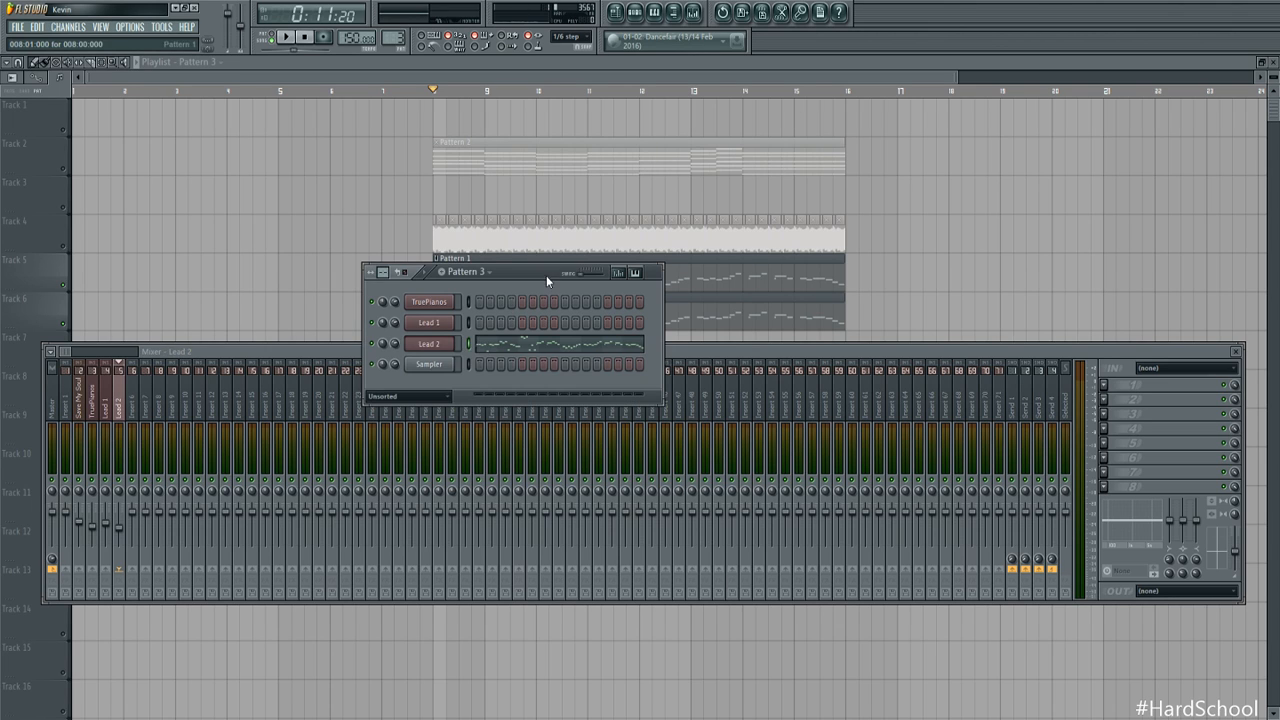
{"action": "left_click", "coordinate": [445, 365]}
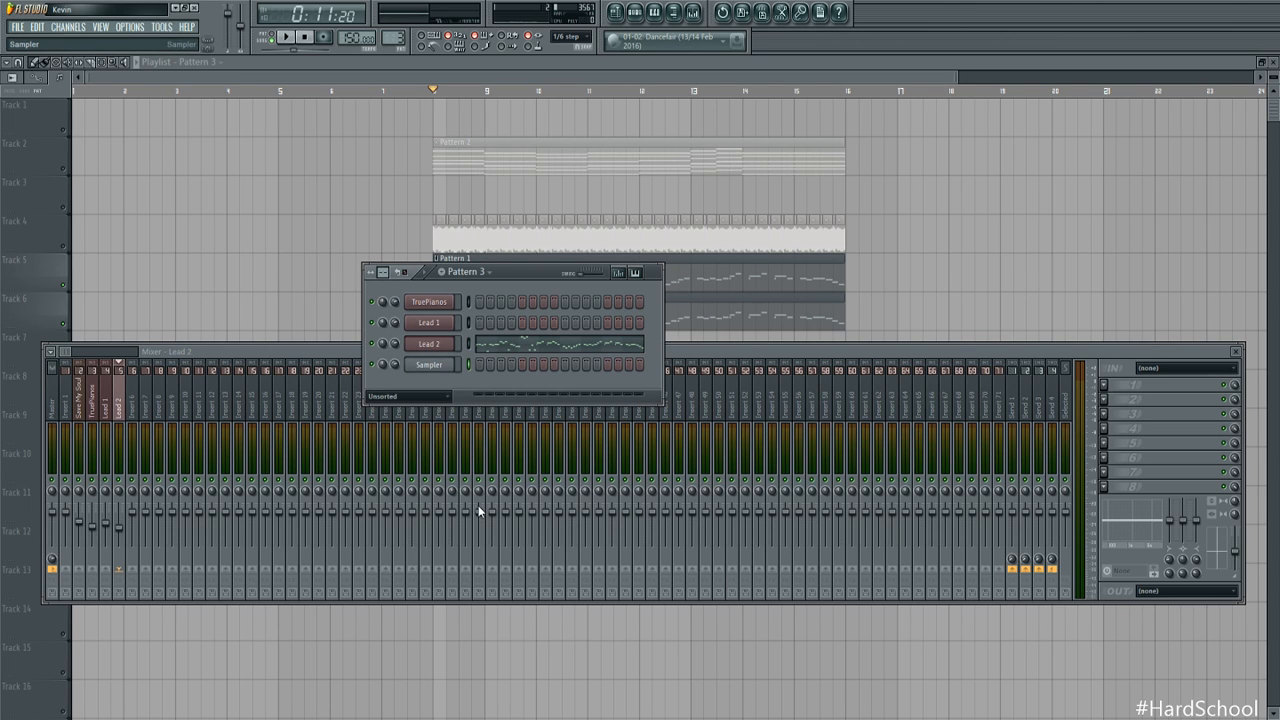
{"action": "left_click", "coordinate": [688, 41]}
Give Part A two 8-voice saw oscillators with retrigger off and A1 detune 4.19, and set Filter A's drive to 2.05
{"action": "left_click_drag", "start_coordinate": [291, 344], "coordinate": [291, 305]}
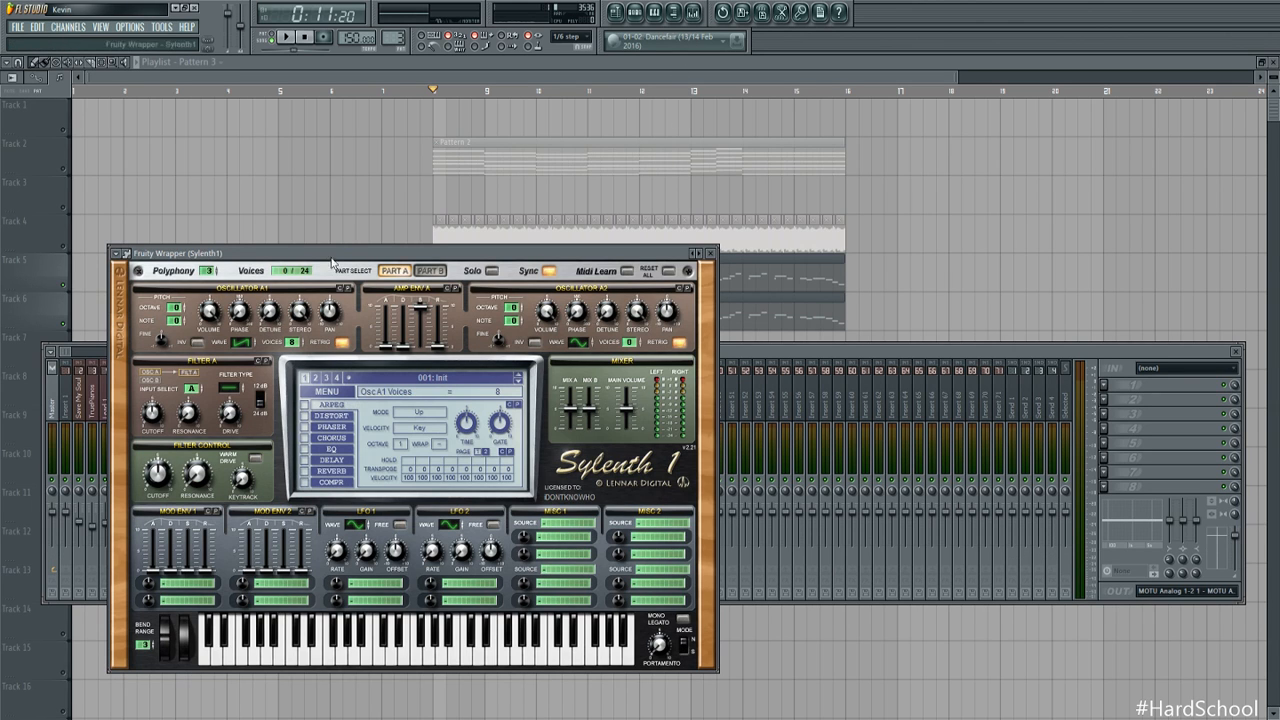
{"action": "left_click", "coordinate": [235, 389]}
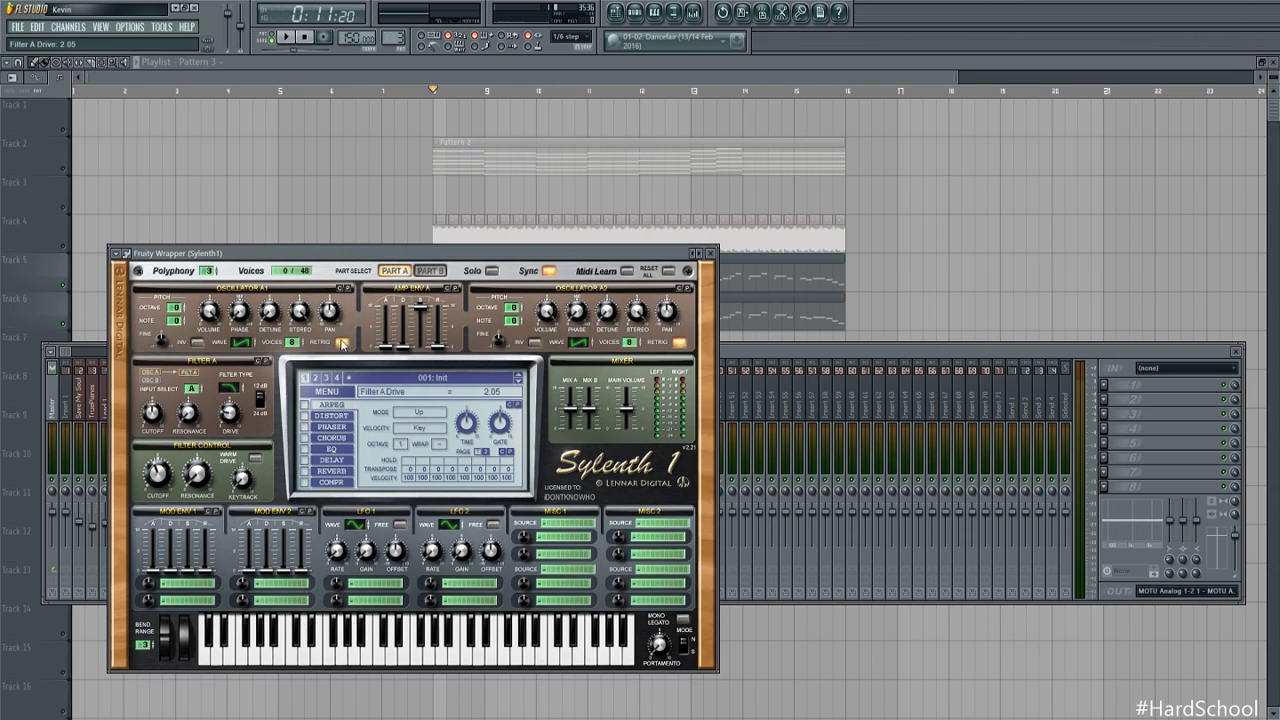
{"action": "left_click", "coordinate": [342, 343]}
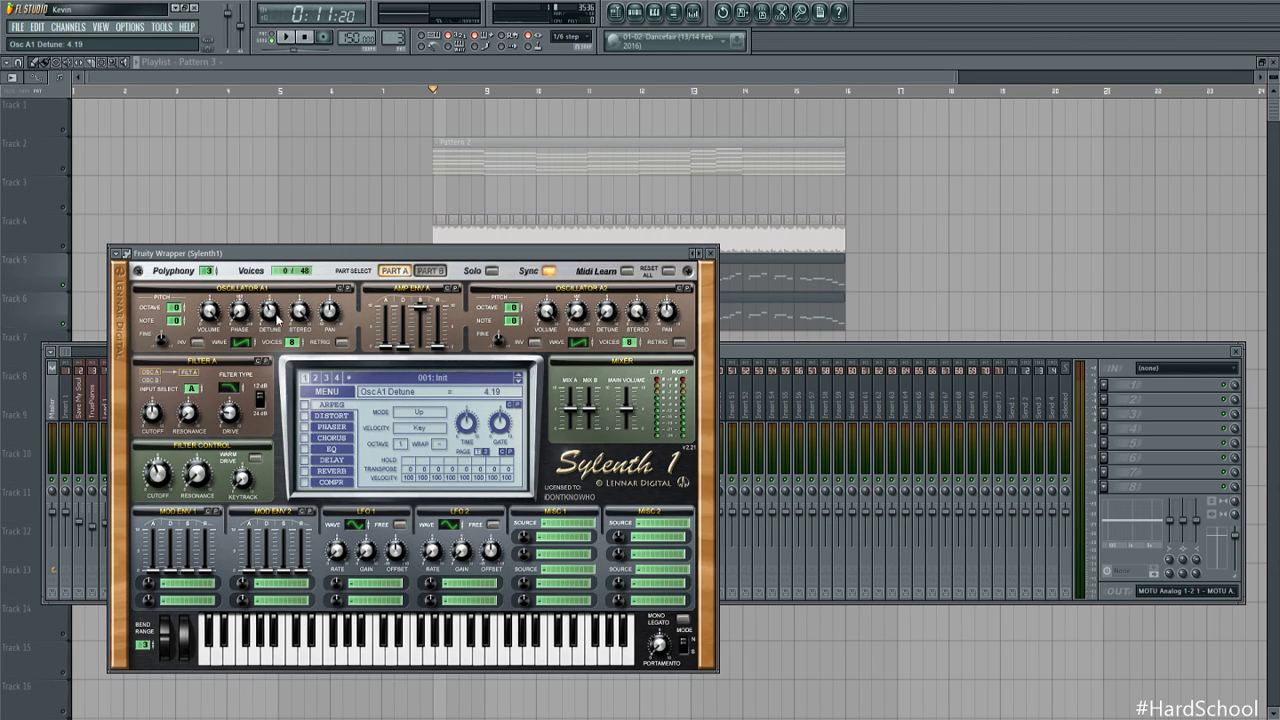
{"action": "left_click_drag", "start_coordinate": [240, 315], "coordinate": [247, 295]}
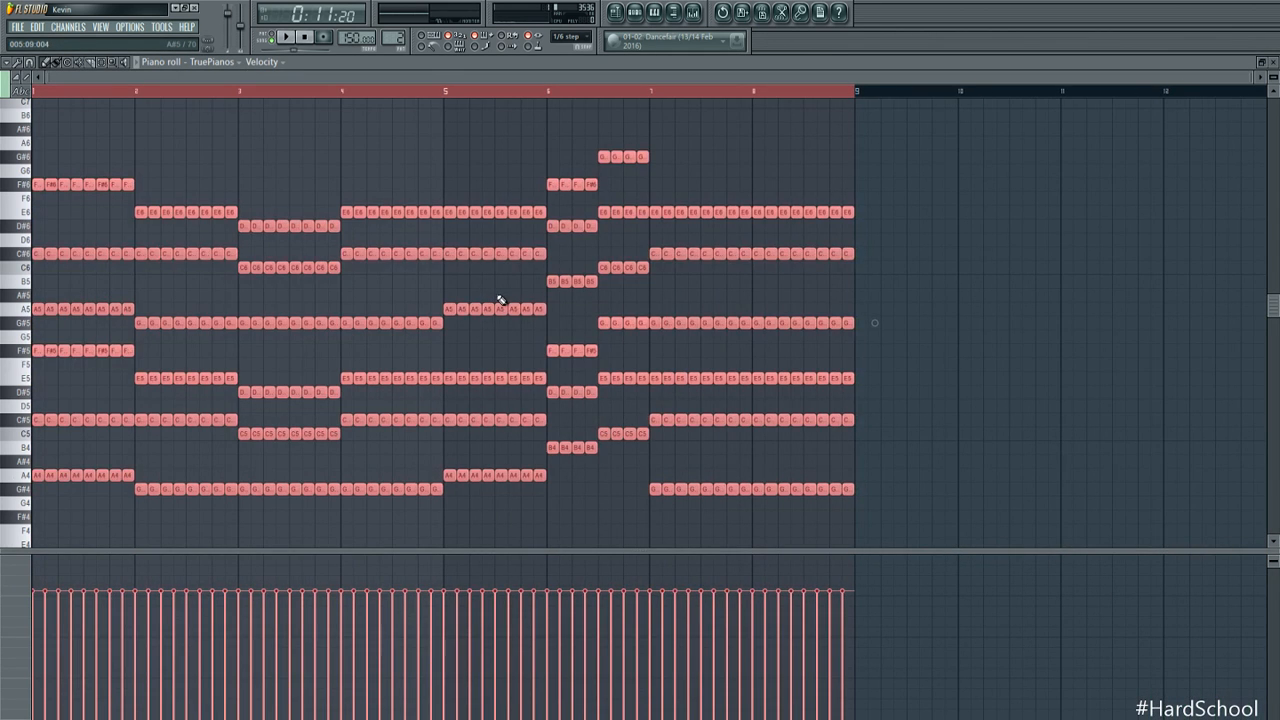
Paste the piano chord notes into the Chord Saw channel's piano roll in Pattern 4
{"action": "key", "text": "KP_Add"}
{"action": "key", "text": "F6"}
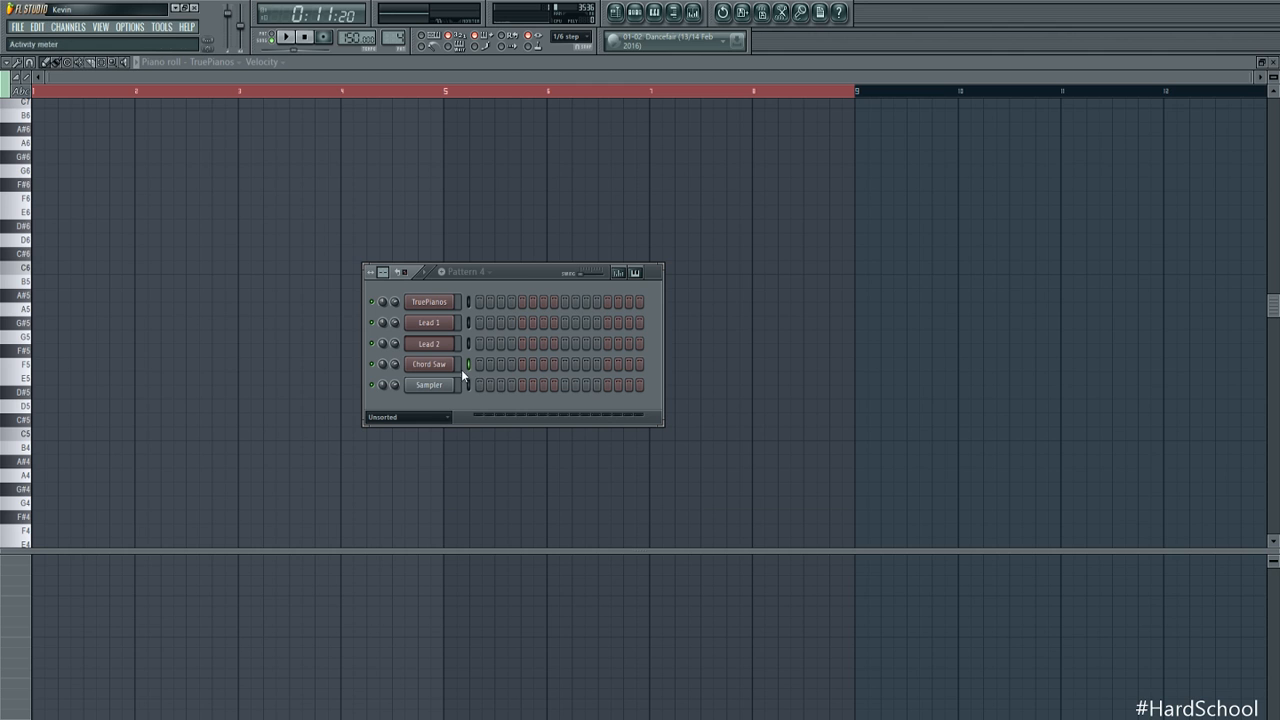
{"action": "key", "text": "F7"}
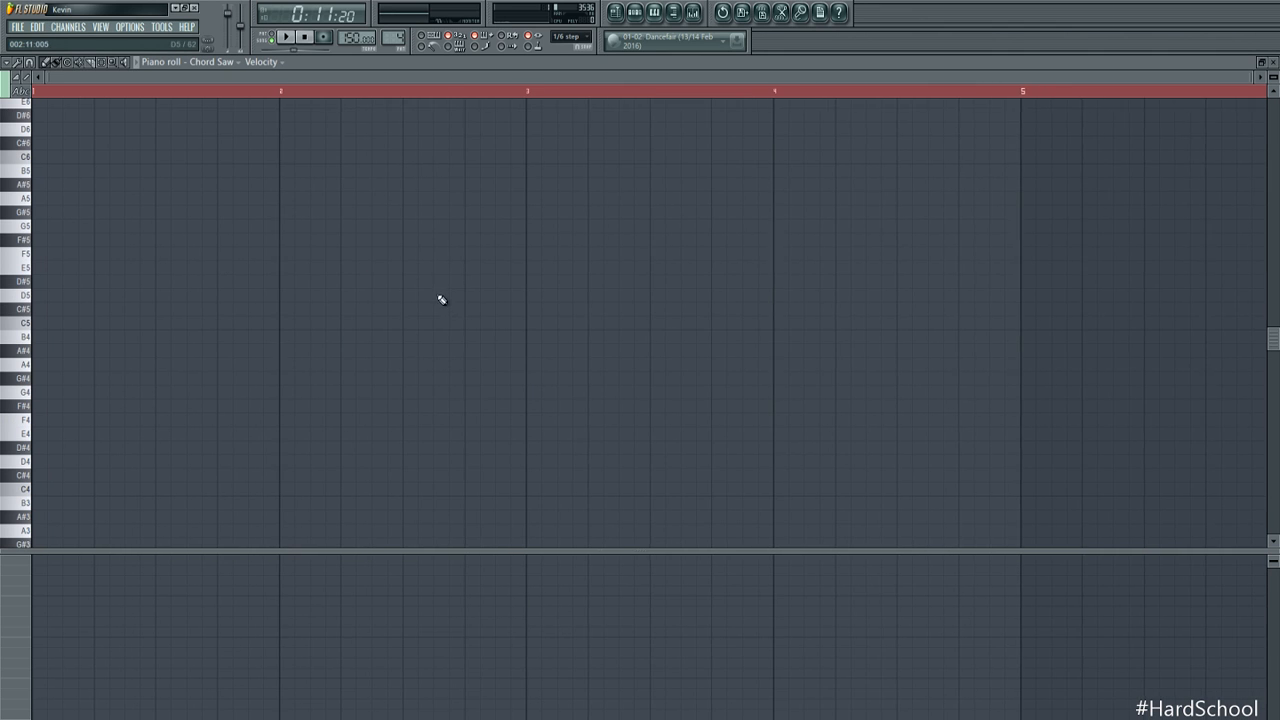
{"action": "key", "text": "ctrl+v"}
Route Chord Saw to the free mixer track after Lead 2, name that track Chord Saw, and lower its volume
{"action": "left_click", "coordinate": [635, 12]}
{"action": "left_click", "coordinate": [430, 364]}
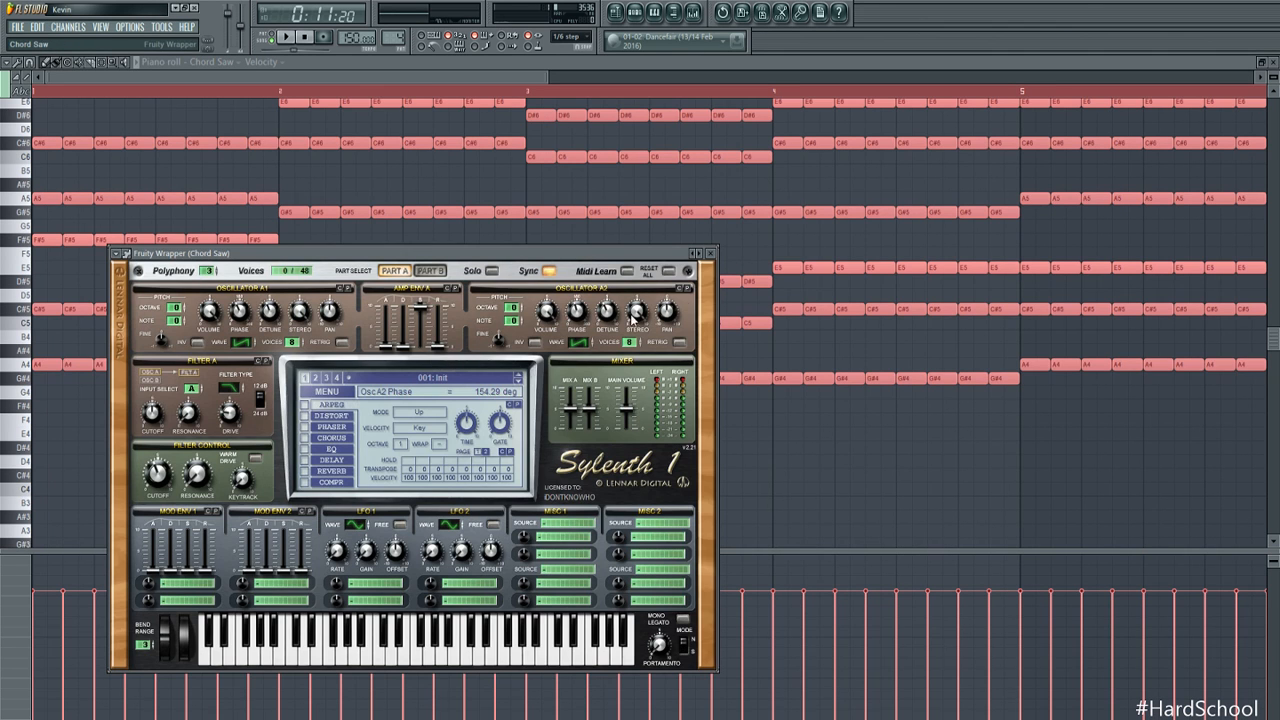
{"action": "left_click", "coordinate": [635, 12]}
{"action": "left_click", "coordinate": [635, 12]}
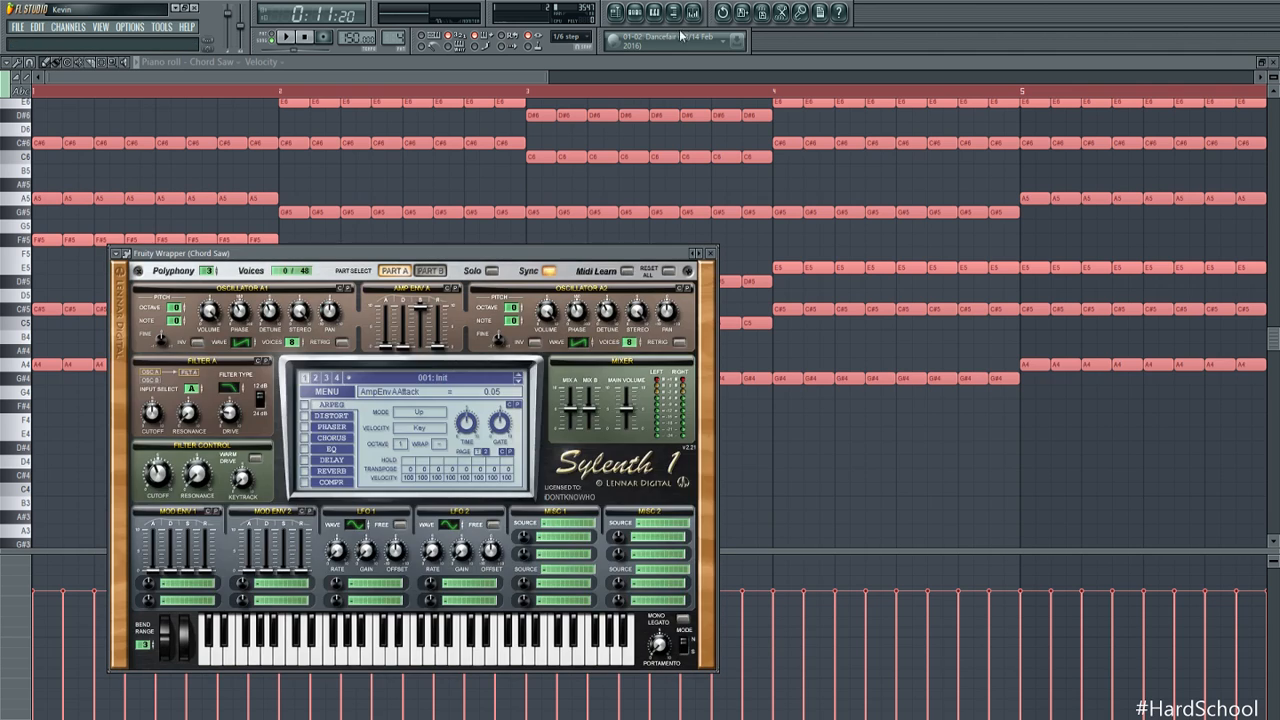
{"action": "left_click", "coordinate": [692, 12]}
{"action": "left_click", "coordinate": [134, 408]}
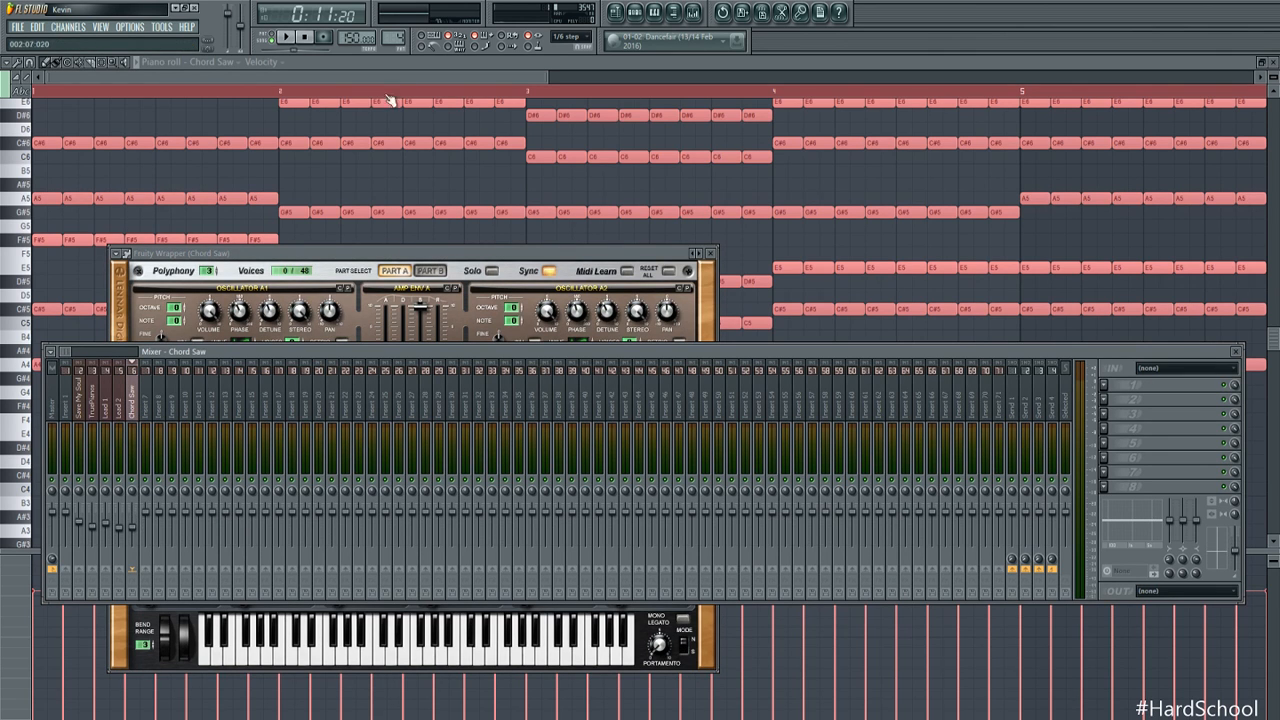
Shorten all Chord Saw notes slightly to leave small gaps between the chords, and audition the result
{"action": "left_click", "coordinate": [381, 190]}
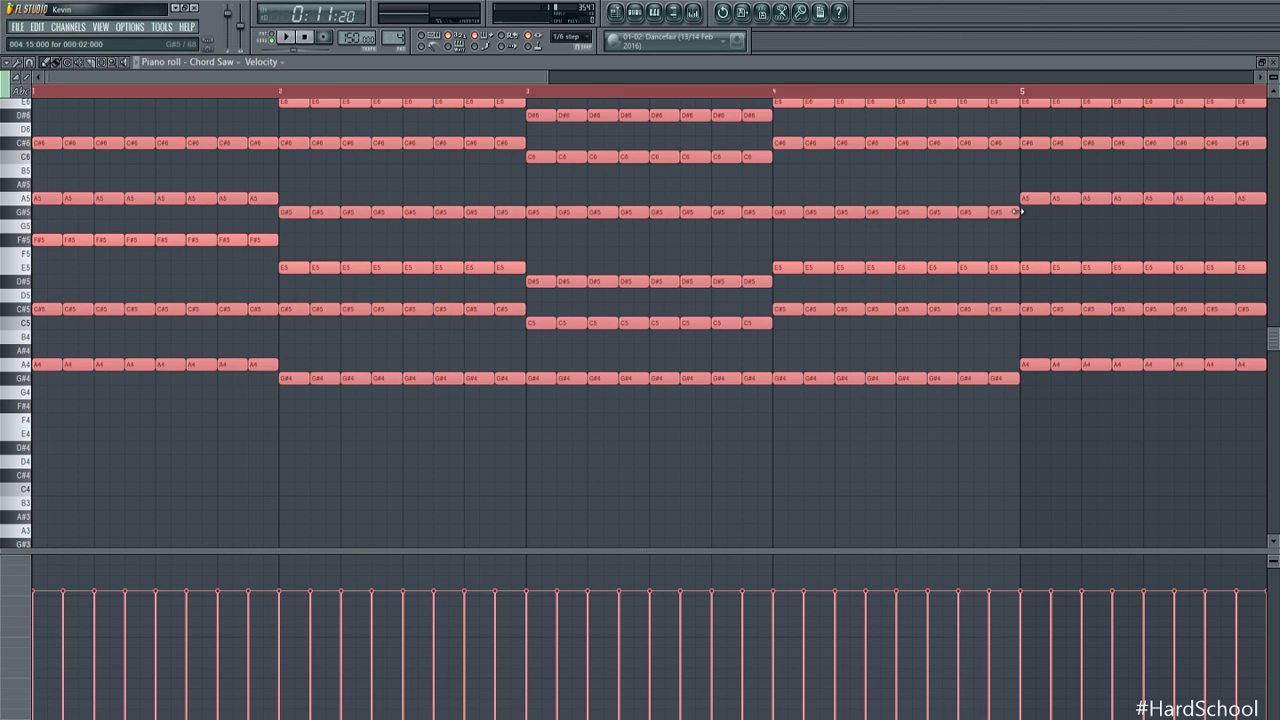
{"action": "left_click", "coordinate": [285, 37]}
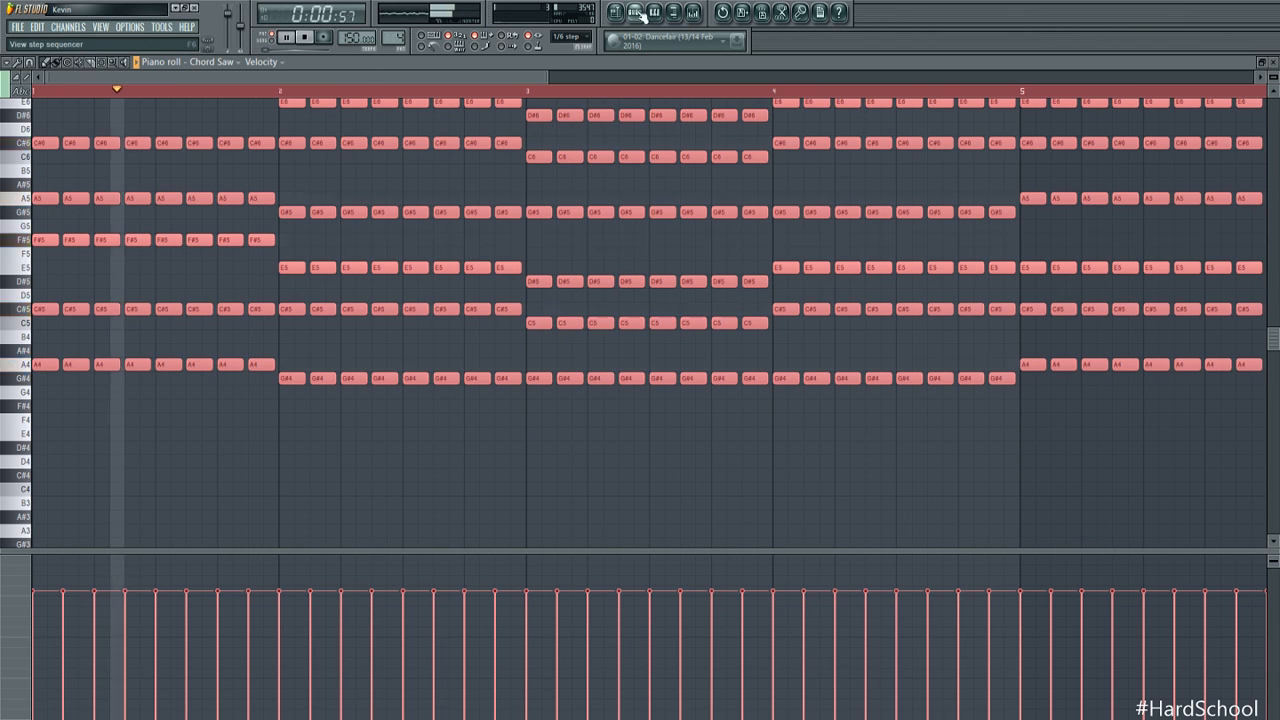
{"action": "left_click", "coordinate": [640, 13]}
{"action": "key", "text": "space"}
Set Chord Saw's Sylenth1 polyphony to 10 and Amp Env A's release to 1.71 during playback
{"action": "left_click", "coordinate": [438, 369]}
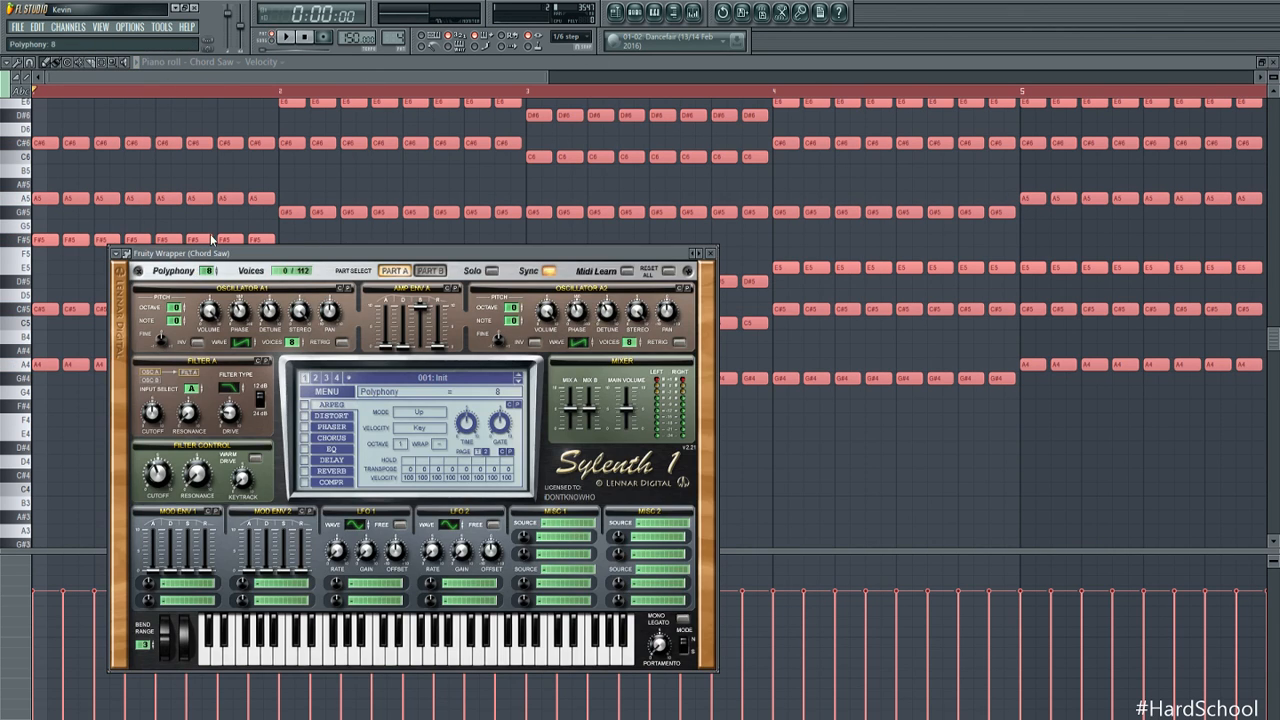
{"action": "key", "text": "space"}
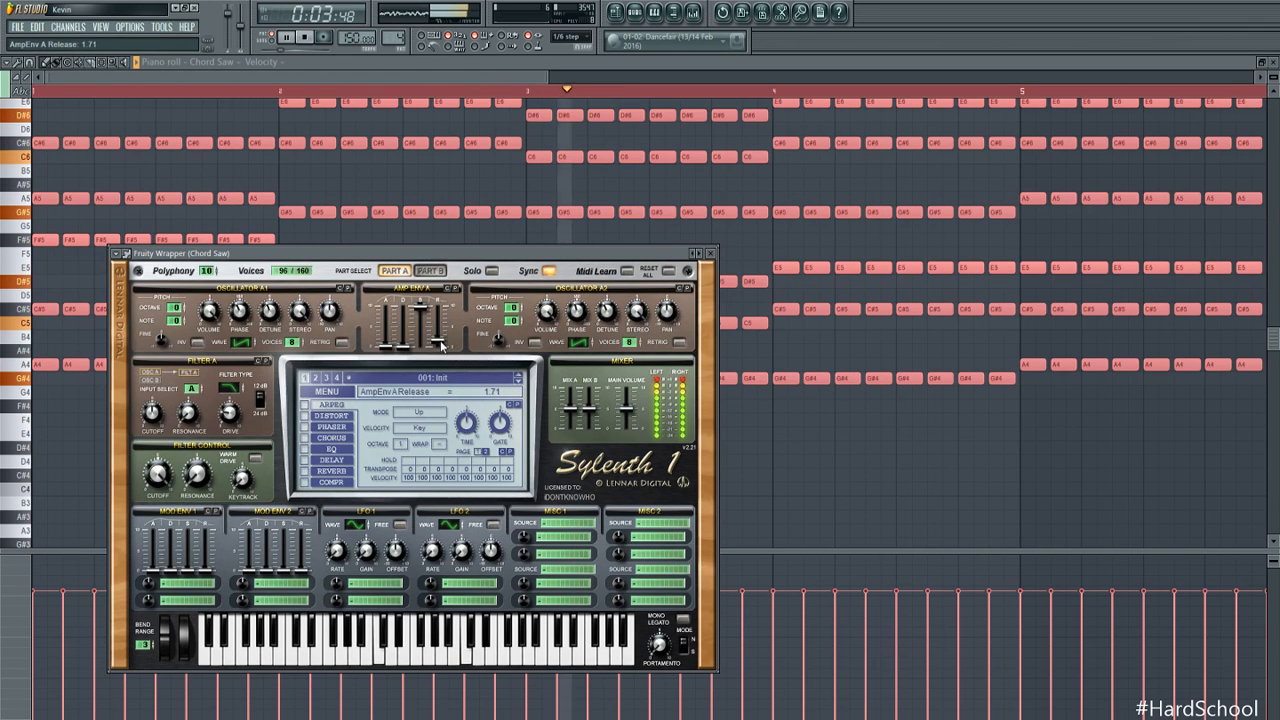
Give Part B two 8-voice saw oscillators with retrigger off, adjust B1's detune, and set B2's phase to 154.29 deg
{"action": "left_click", "coordinate": [430, 271]}
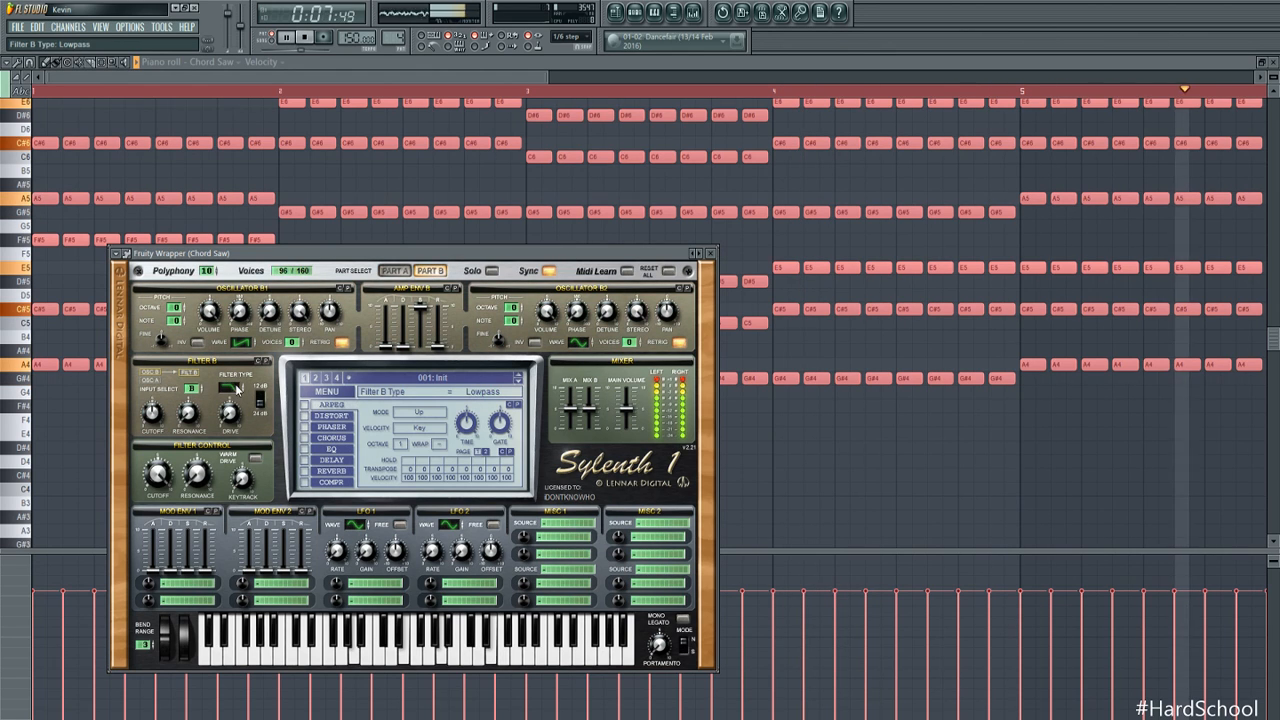
{"action": "key", "text": "space"}
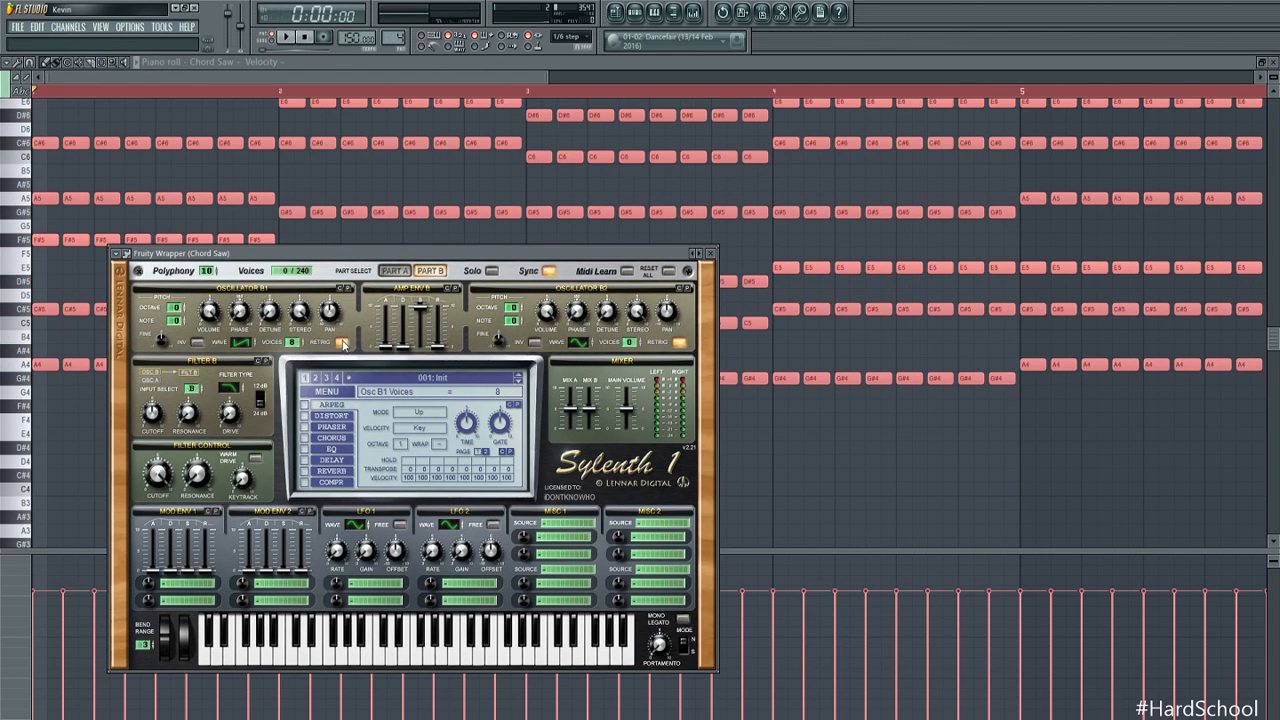
{"action": "left_click", "coordinate": [343, 343]}
{"action": "left_click_drag", "start_coordinate": [275, 317], "coordinate": [280, 273]}
{"action": "left_click", "coordinate": [680, 343]}
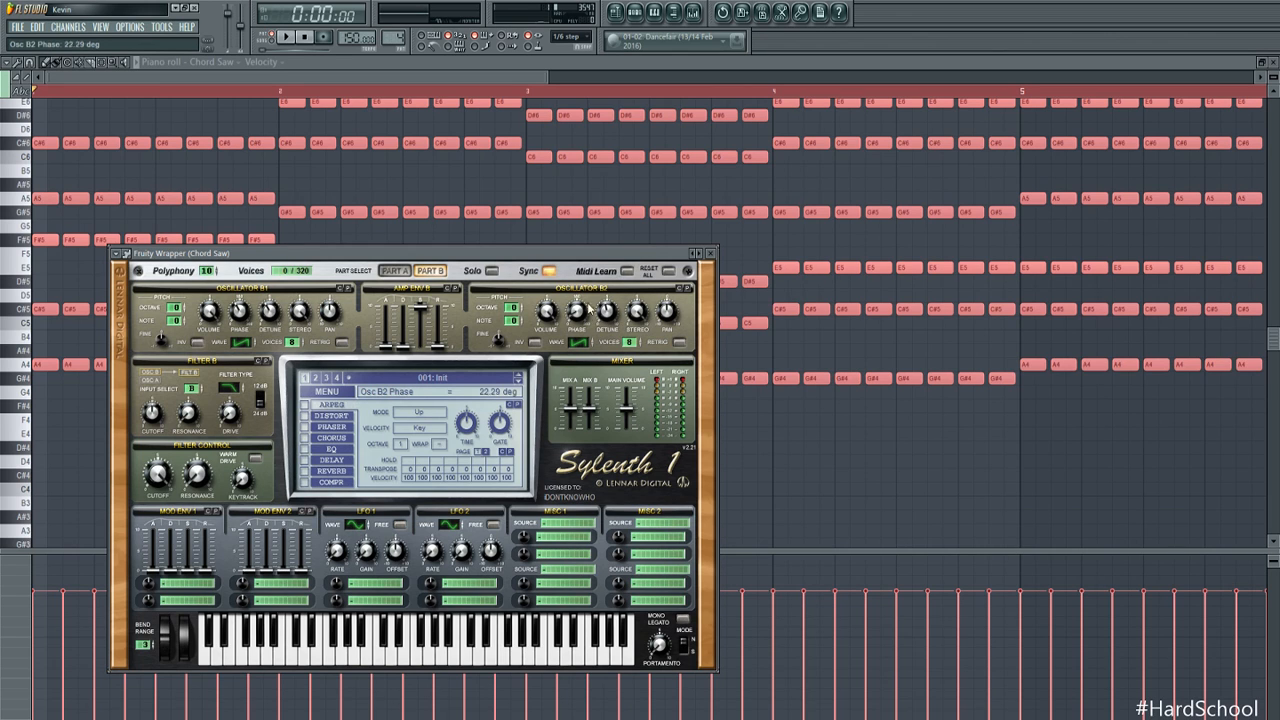
{"action": "key", "text": "space"}
{"action": "scroll", "coordinate": [578, 312], "scroll_direction": "up", "scroll_amount": 1}
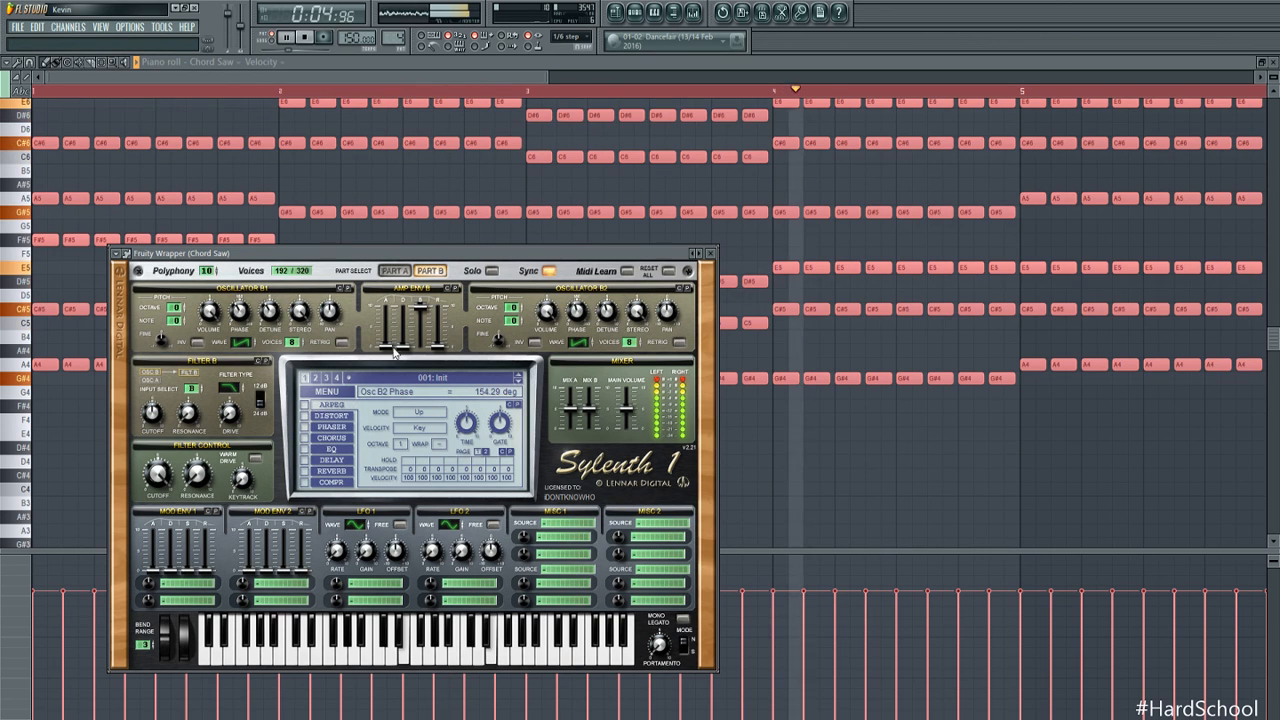
Set Filter A's input to A+B and enable the chorus with a width of 25.24%
{"action": "left_click", "coordinate": [394, 271]}
{"action": "key", "text": "space"}
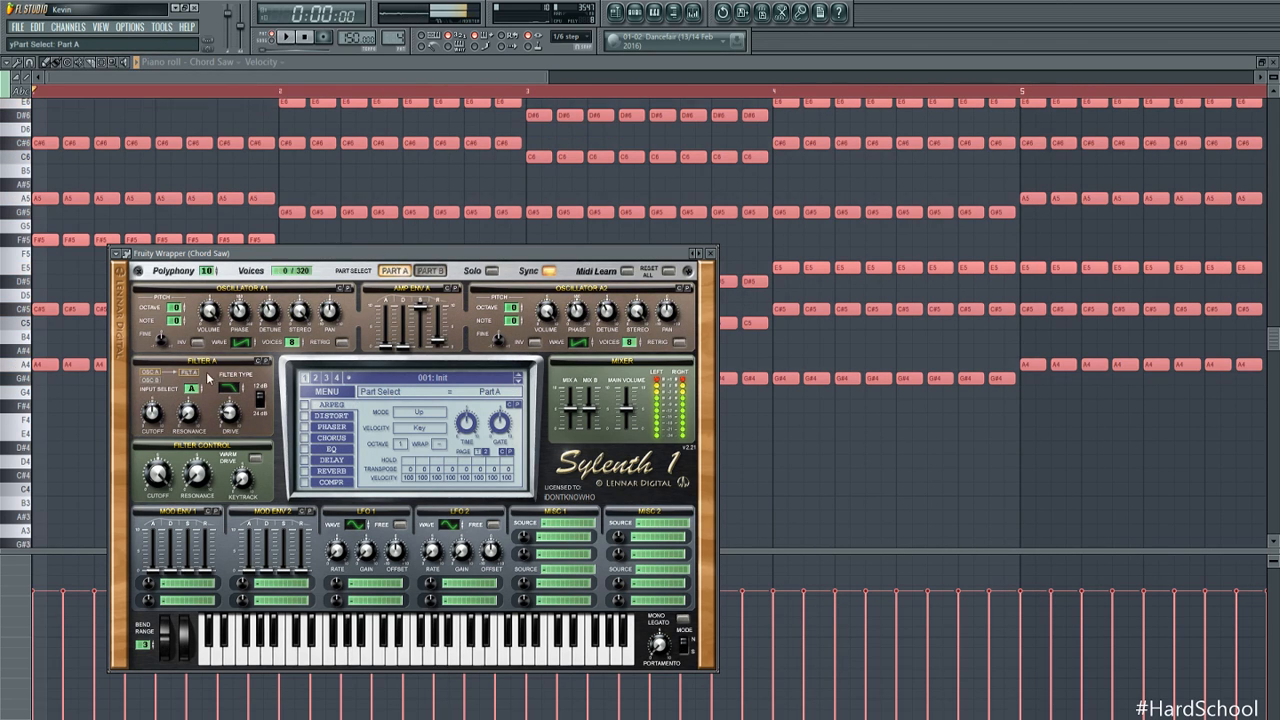
{"action": "left_click", "coordinate": [203, 376]}
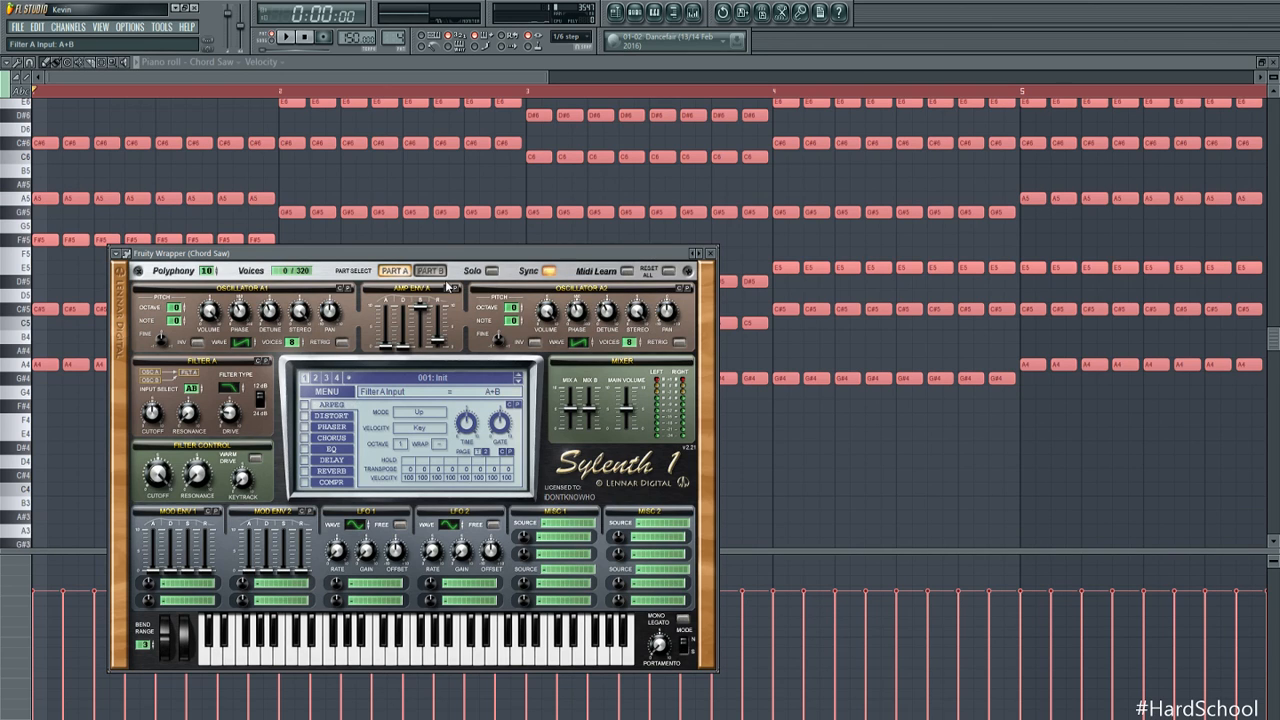
{"action": "left_click", "coordinate": [305, 438]}
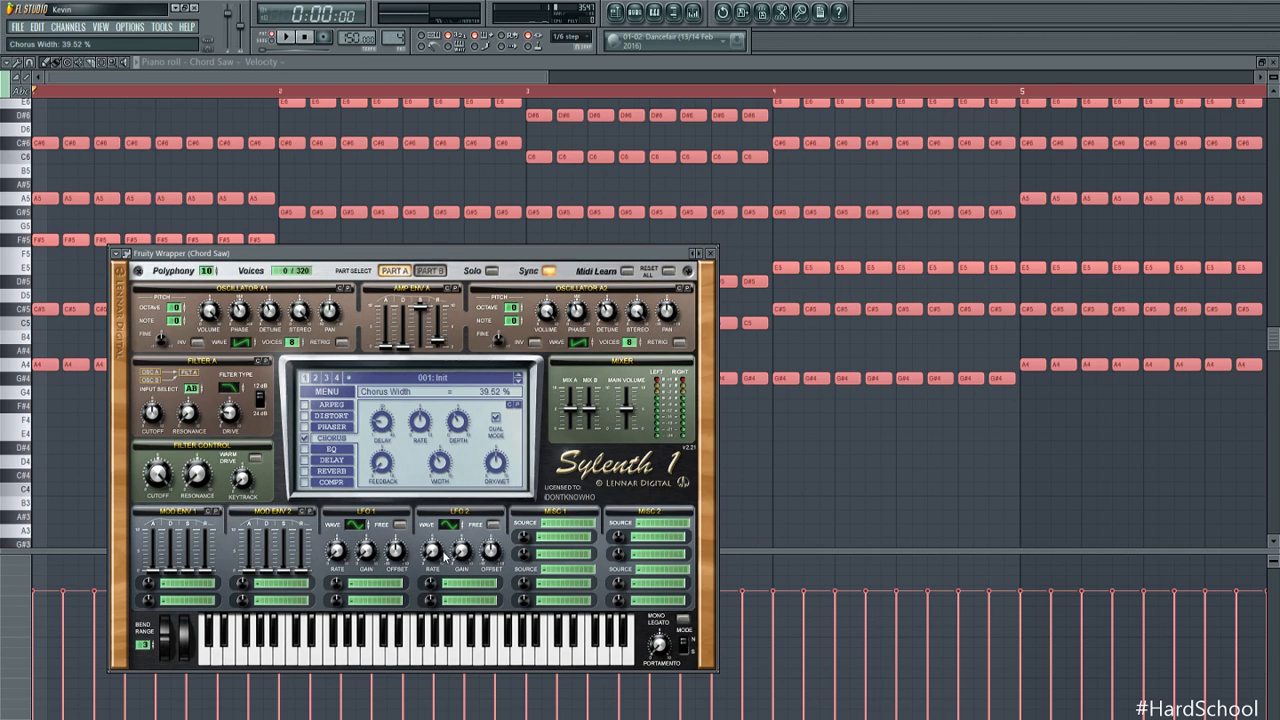
{"action": "key", "text": "space"}
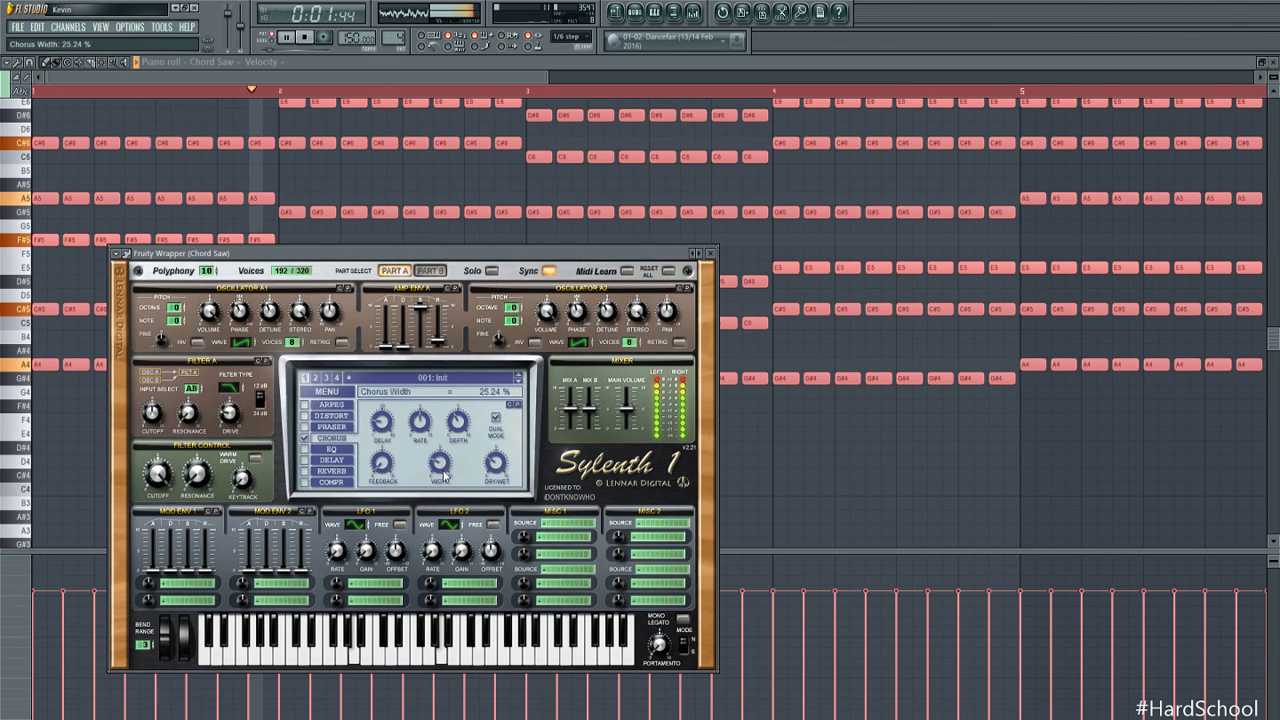
{"action": "key", "text": "space"}
Feed both parts into Filter B, and set oscillator B2's phase to 152.57 deg and Amp Env B's release to 1.31
{"action": "left_click", "coordinate": [431, 271]}
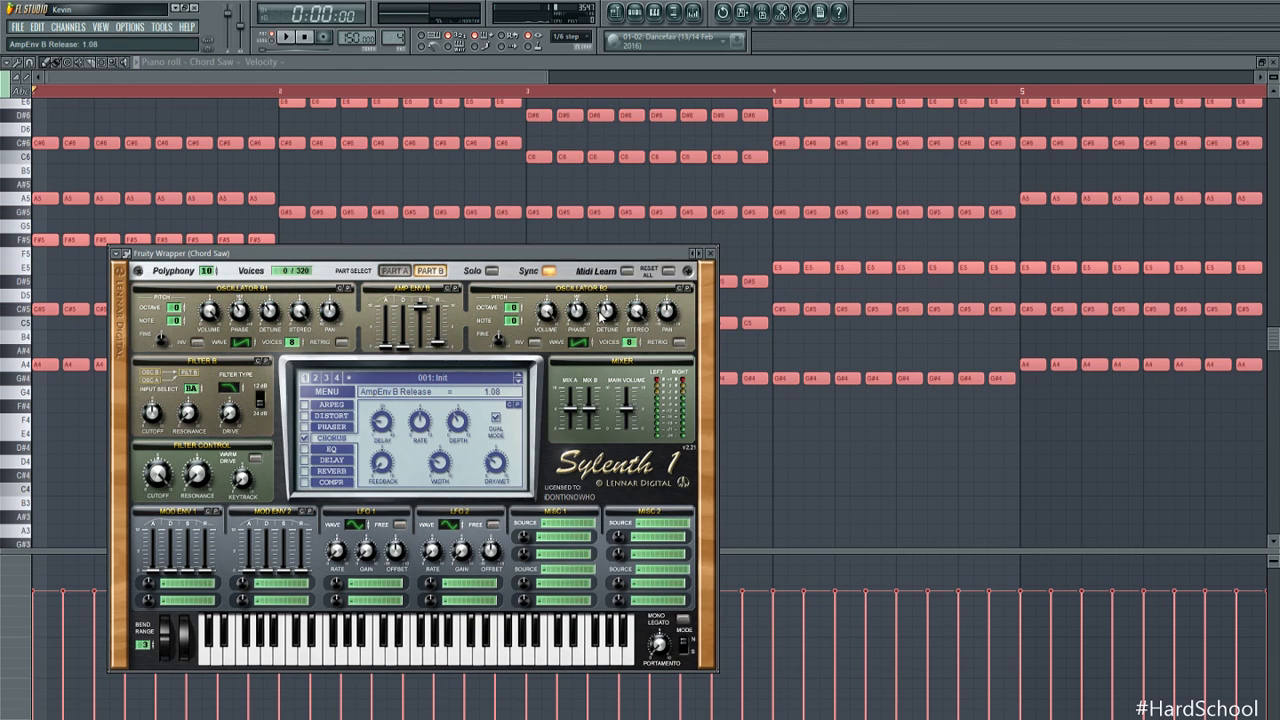
{"action": "key", "text": "space"}
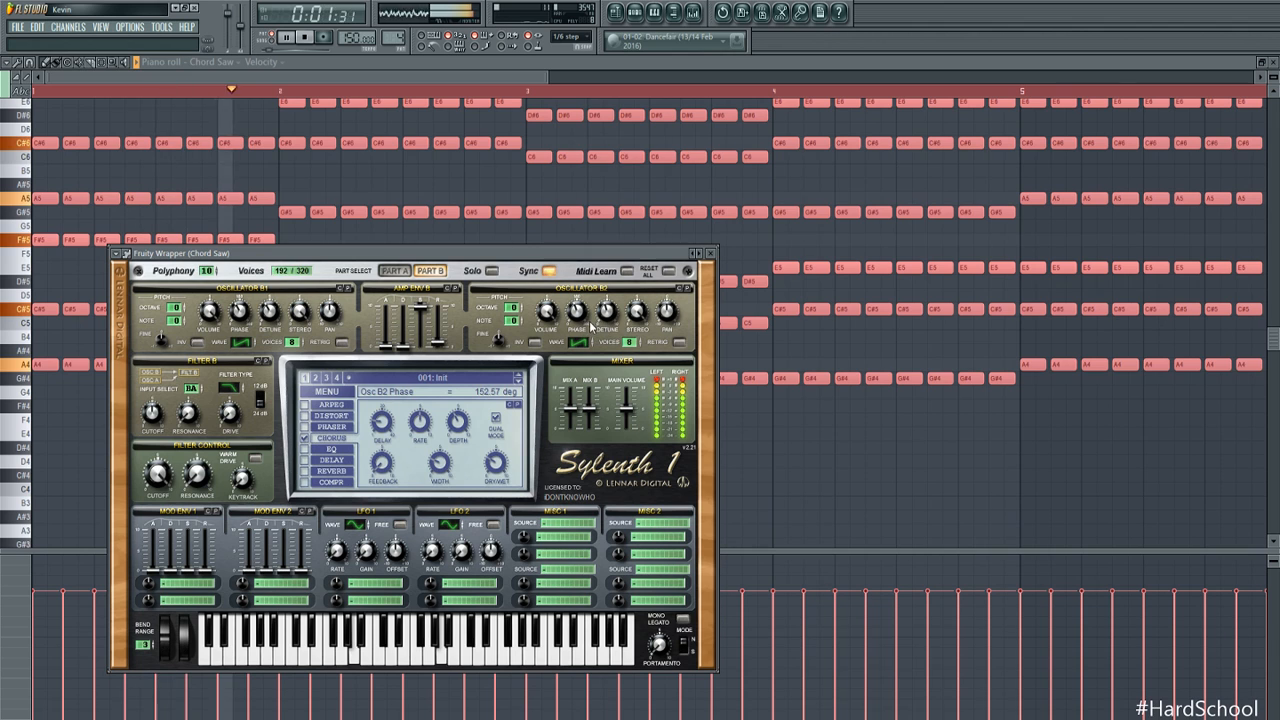
{"action": "left_click_drag", "start_coordinate": [438, 344], "coordinate": [438, 341]}
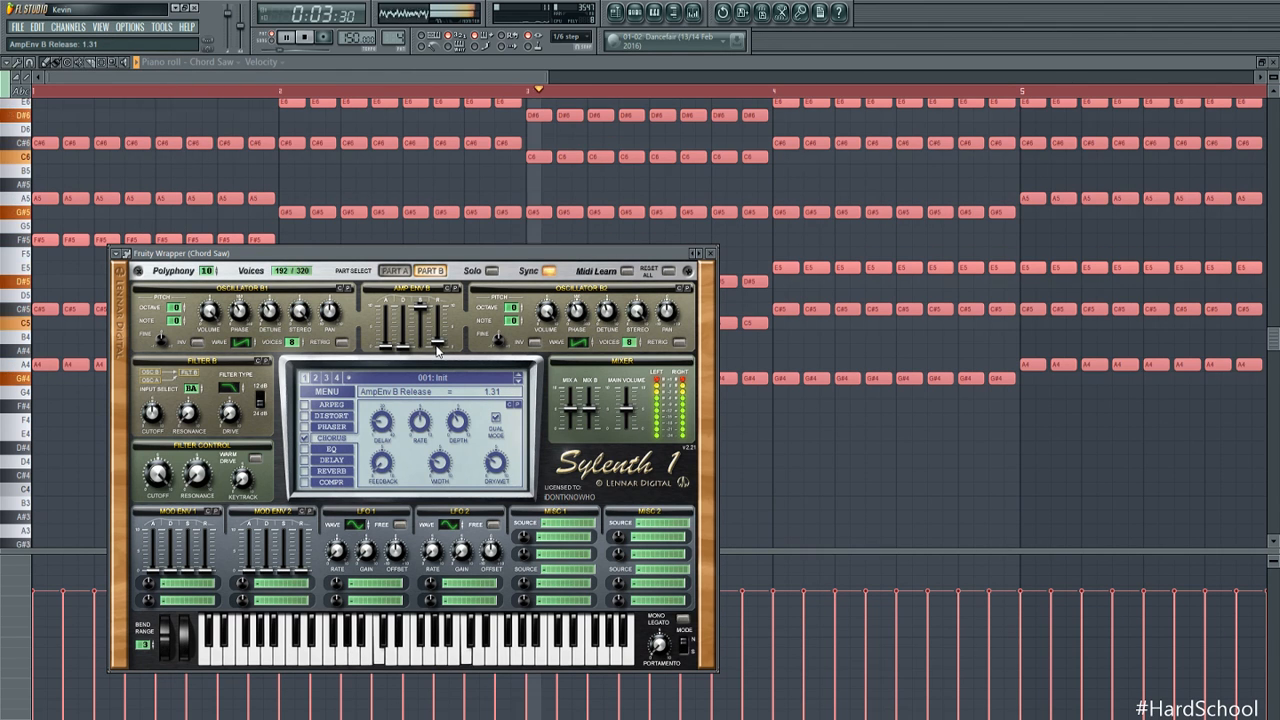
{"action": "left_click", "coordinate": [711, 253]}
{"action": "key", "text": "space"}
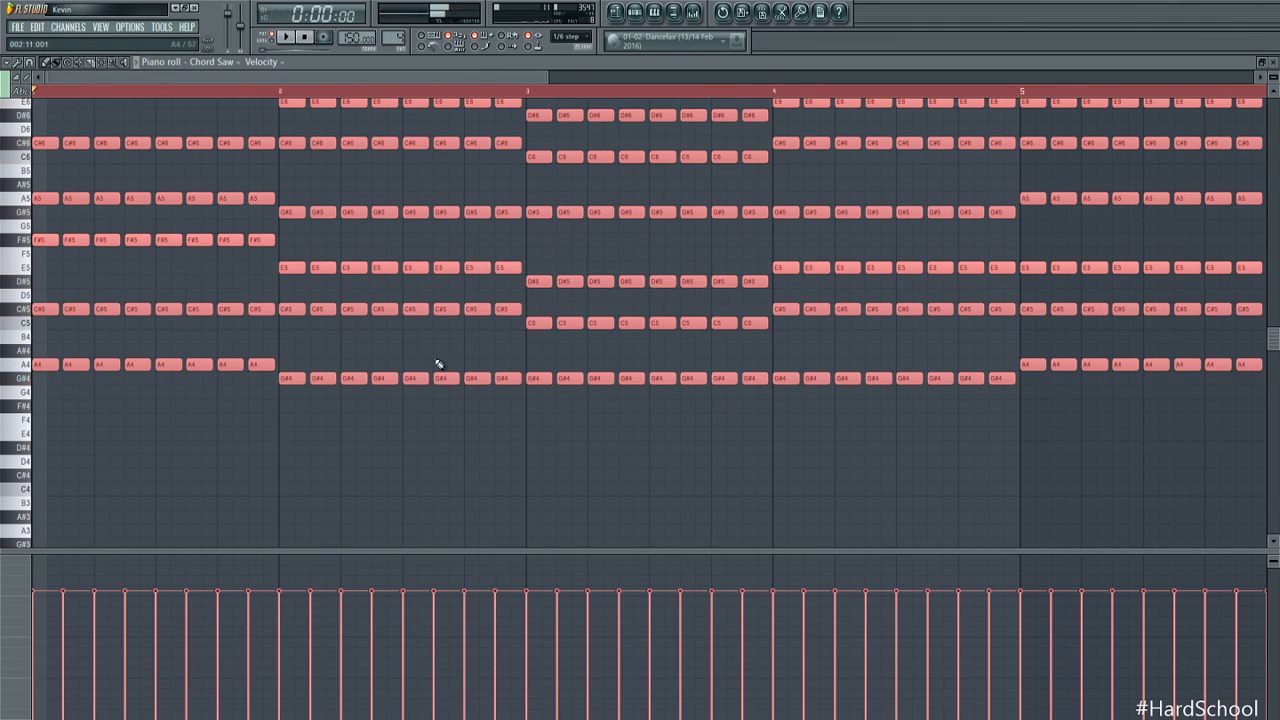
Remove bar 1's A4 and bar 2's G#4 notes and add low F#3 in bar 1, C#4 in bars 2 and 4, and C4 in bar 3
{"action": "scroll", "coordinate": [430, 363], "scroll_direction": "down", "scroll_amount": 2}
{"action": "left_click_drag", "start_coordinate": [178, 354], "coordinate": [33, 488]}
{"action": "key", "text": "space"}
{"action": "left_click_drag", "start_coordinate": [298, 281], "coordinate": [432, 388]}
{"action": "key", "text": "space"}
{"action": "scroll", "coordinate": [540, 368], "scroll_direction": "down", "scroll_amount": 1}
{"action": "left_click_drag", "start_coordinate": [537, 371], "coordinate": [32, 502]}
Raise the low F#3 notes in bar 1 by one octave
{"action": "left_click_drag", "start_coordinate": [172, 530], "coordinate": [32, 485]}
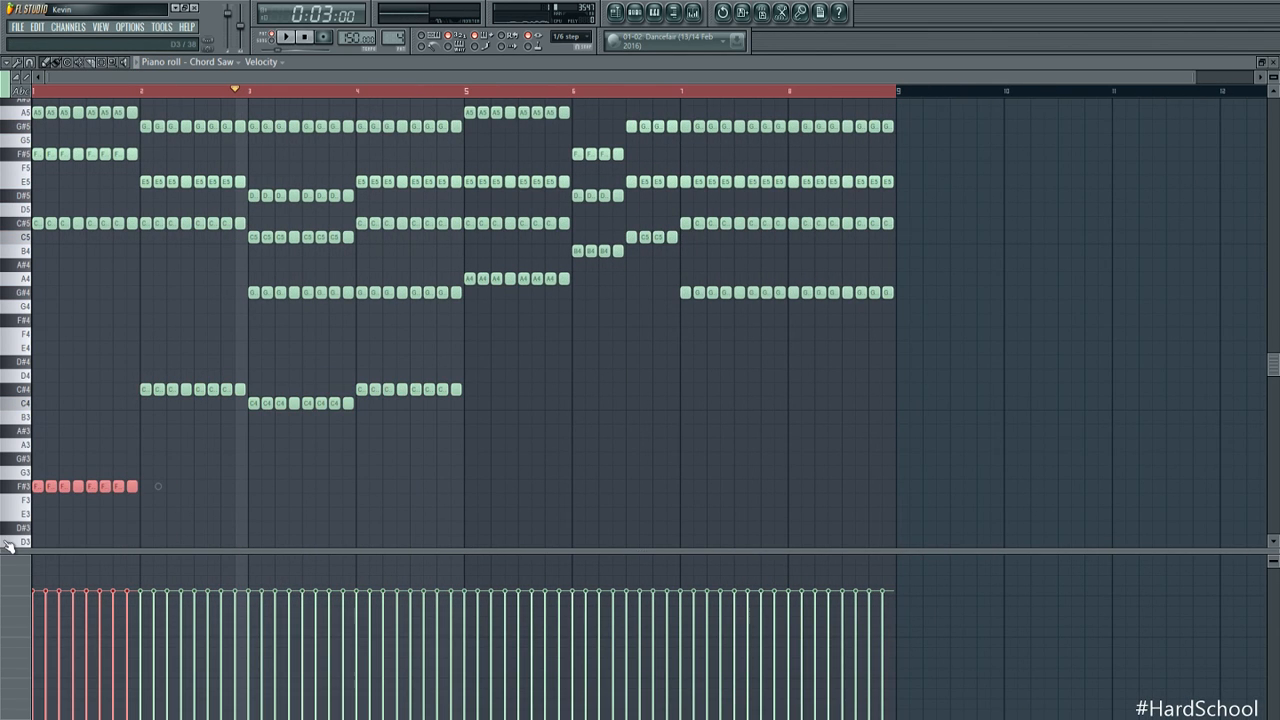
{"action": "scroll", "coordinate": [9, 546], "scroll_direction": "down", "scroll_amount": 1}
{"action": "key", "text": "ctrl+Up"}
Delete the low C#4 and C4 notes in bars 2 to 4 and play the chords from the start
{"action": "left_click_drag", "start_coordinate": [507, 462], "coordinate": [134, 523]}
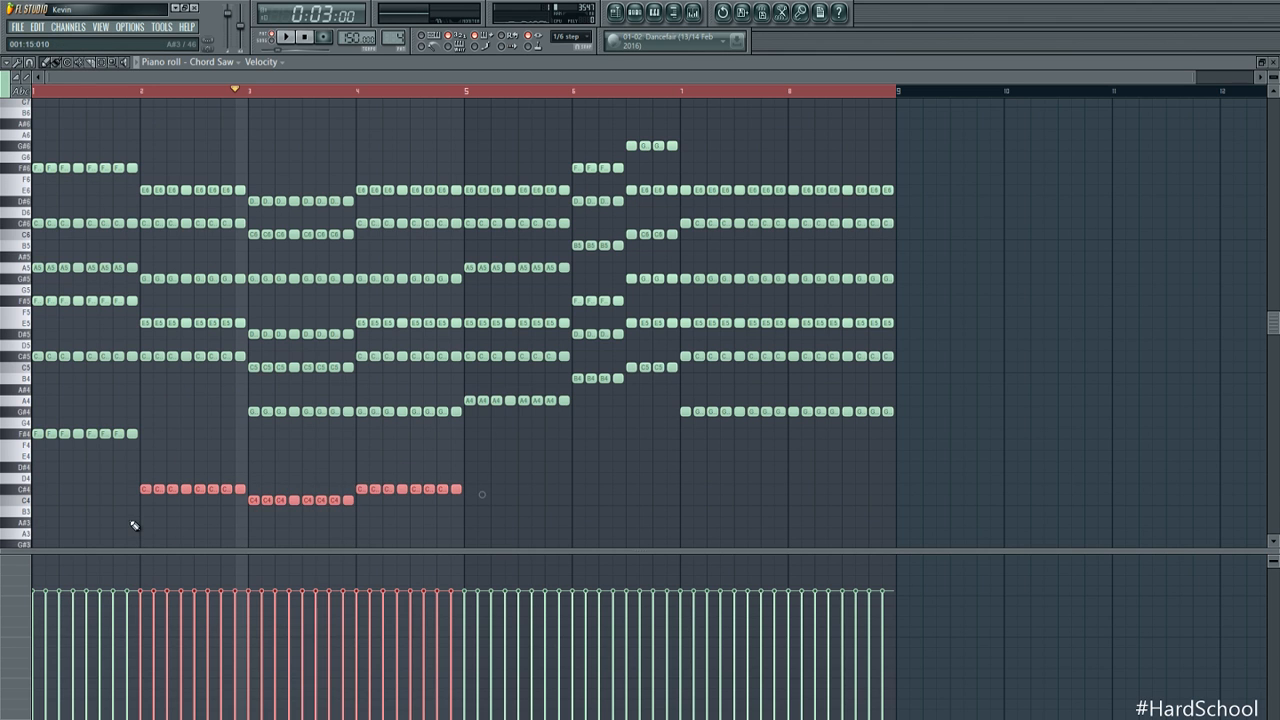
{"action": "key", "text": "Delete"}
{"action": "left_click", "coordinate": [50, 93]}
{"action": "key", "text": "space"}
Try bar 2's C#5 notes one octave lower during playback, and raise them back by an octave
{"action": "left_click_drag", "start_coordinate": [252, 358], "coordinate": [147, 359]}
{"action": "key", "text": "ctrl+Down"}
{"action": "scroll", "coordinate": [337, 400], "scroll_direction": "up", "scroll_amount": 3}
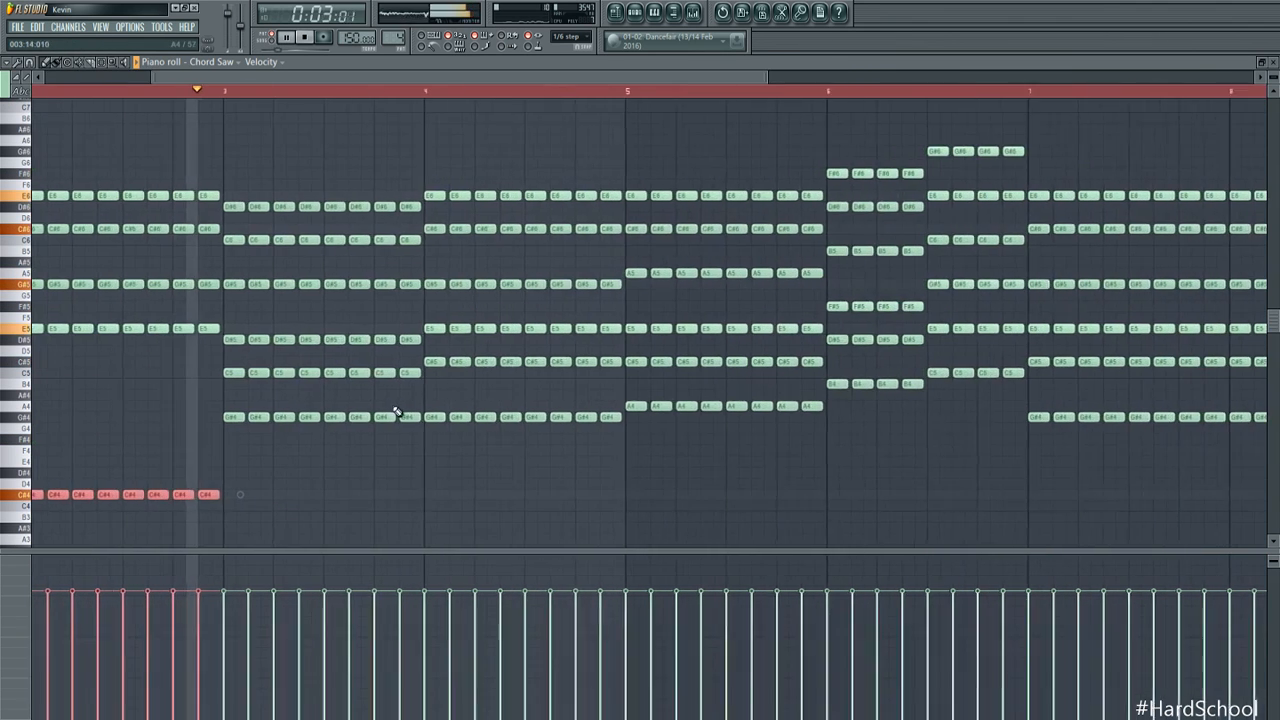
{"action": "left_click_drag", "start_coordinate": [420, 413], "coordinate": [191, 430]}
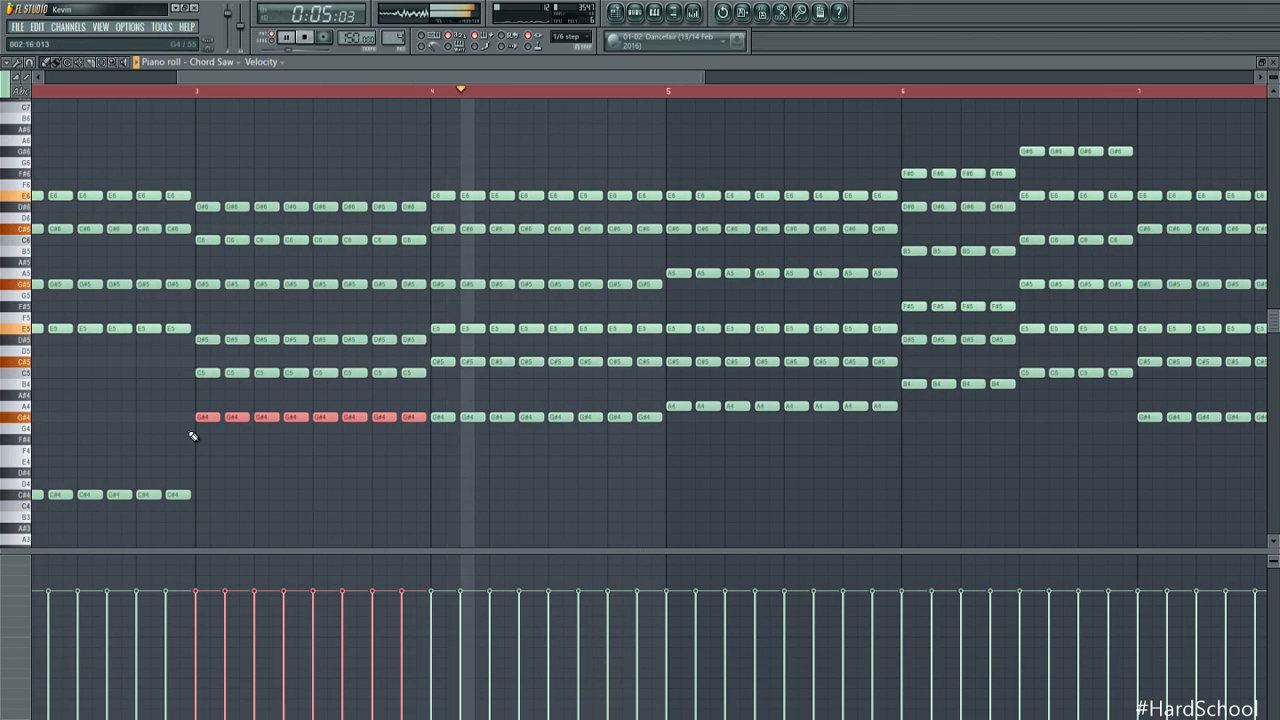
{"action": "scroll", "coordinate": [193, 436], "scroll_direction": "down", "scroll_amount": 2}
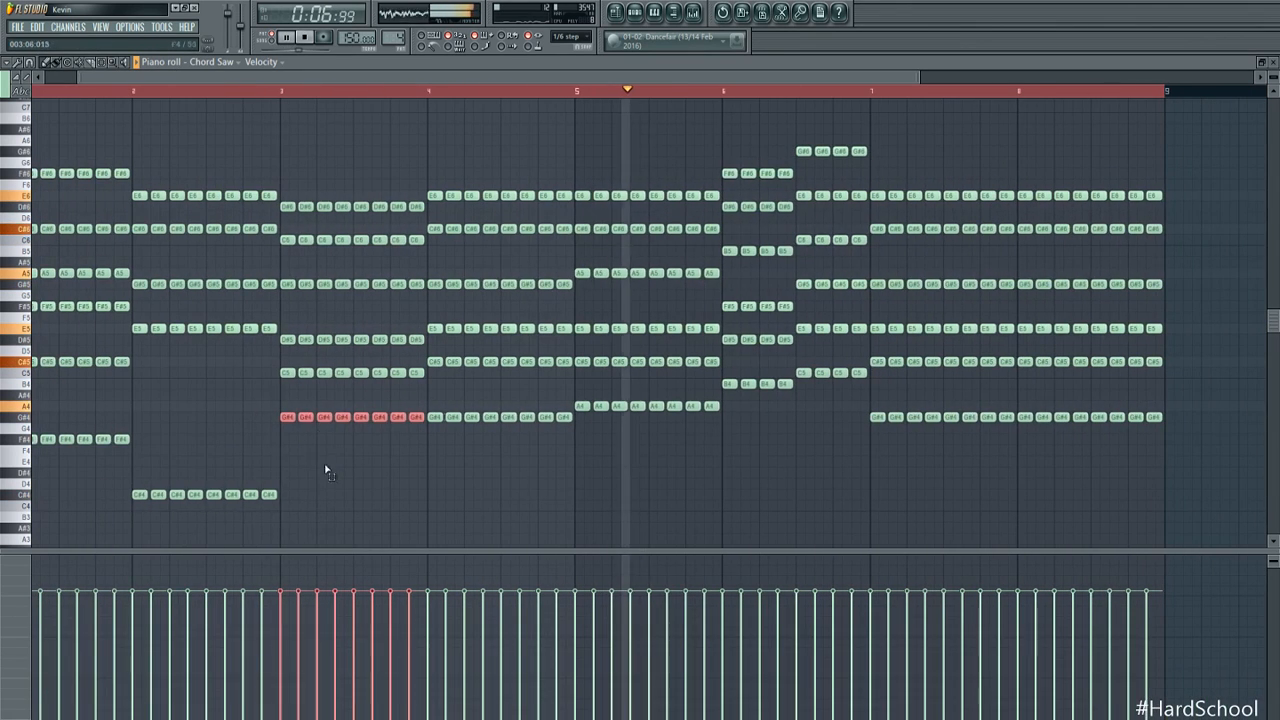
{"action": "left_click_drag", "start_coordinate": [326, 466], "coordinate": [150, 552]}
{"action": "key", "text": "ctrl+Up"}
{"action": "scroll", "coordinate": [352, 308], "scroll_direction": "down", "scroll_amount": 2}
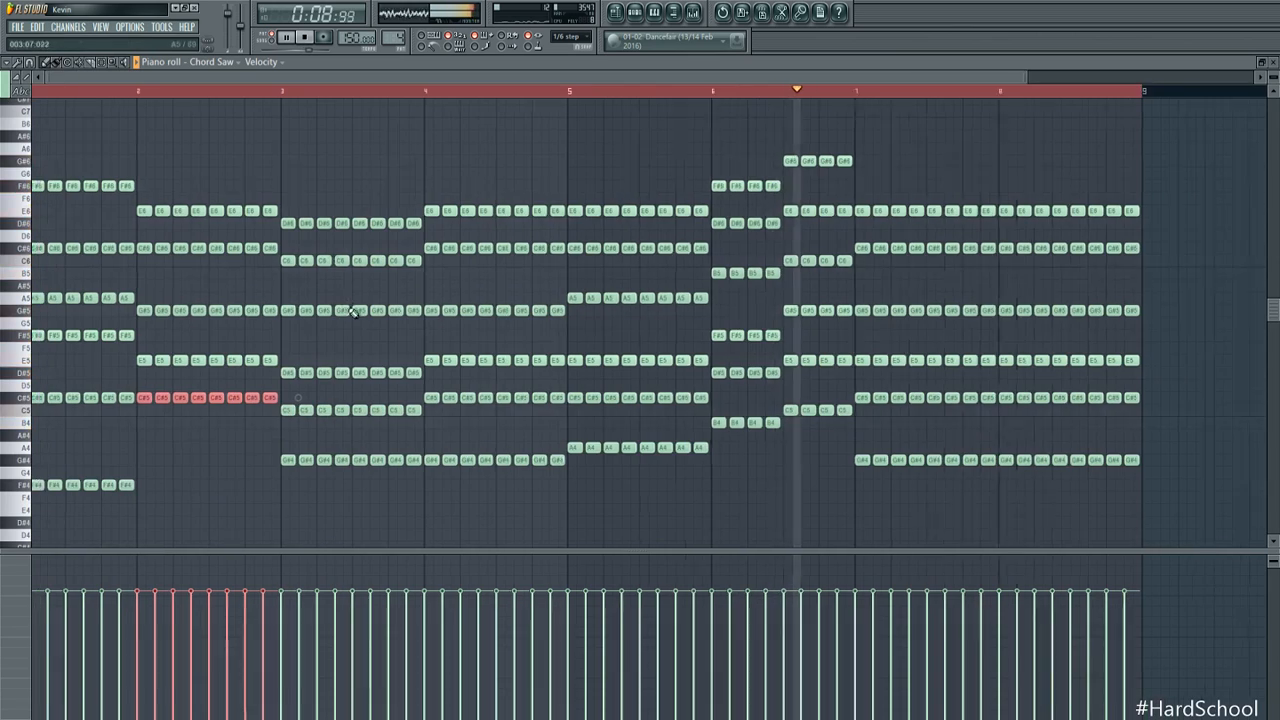
Reopen Chord Saw's Sylenth1 on Part A and assign Mod Env 1 to Cutoff AB with an amount of 1.43
{"action": "key", "text": "F9"}
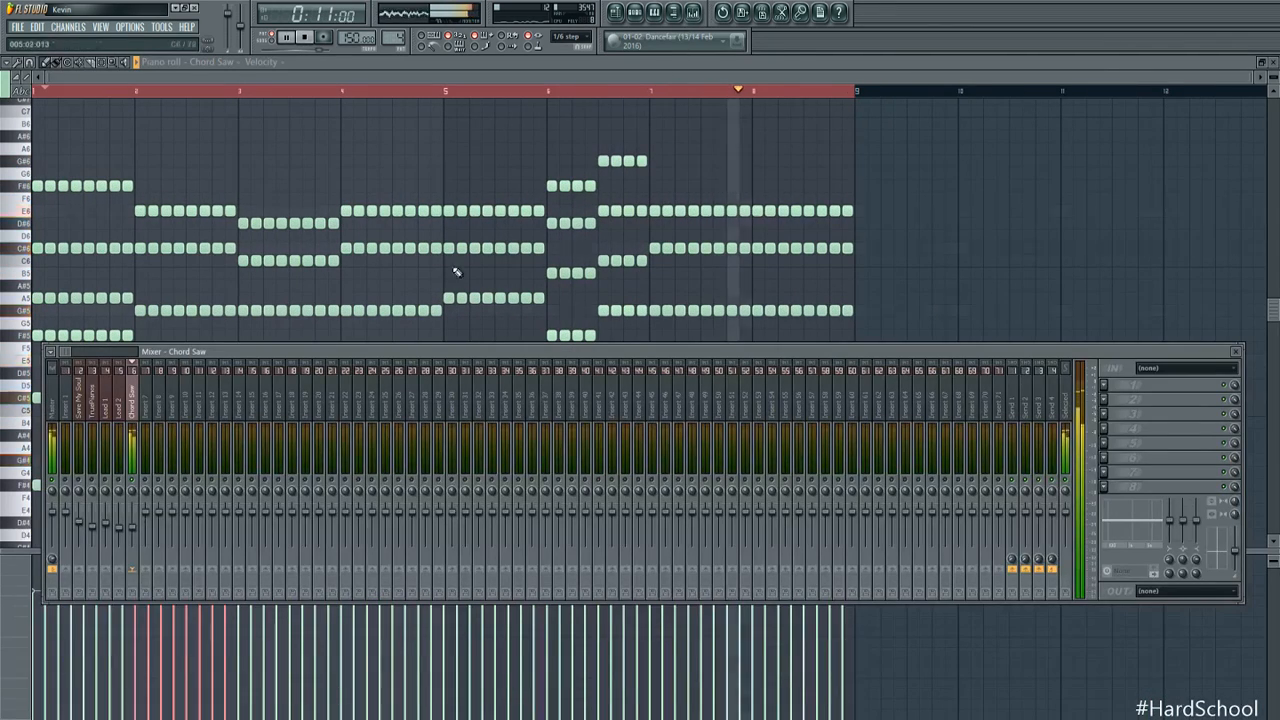
{"action": "key", "text": "F6"}
{"action": "left_click", "coordinate": [429, 364]}
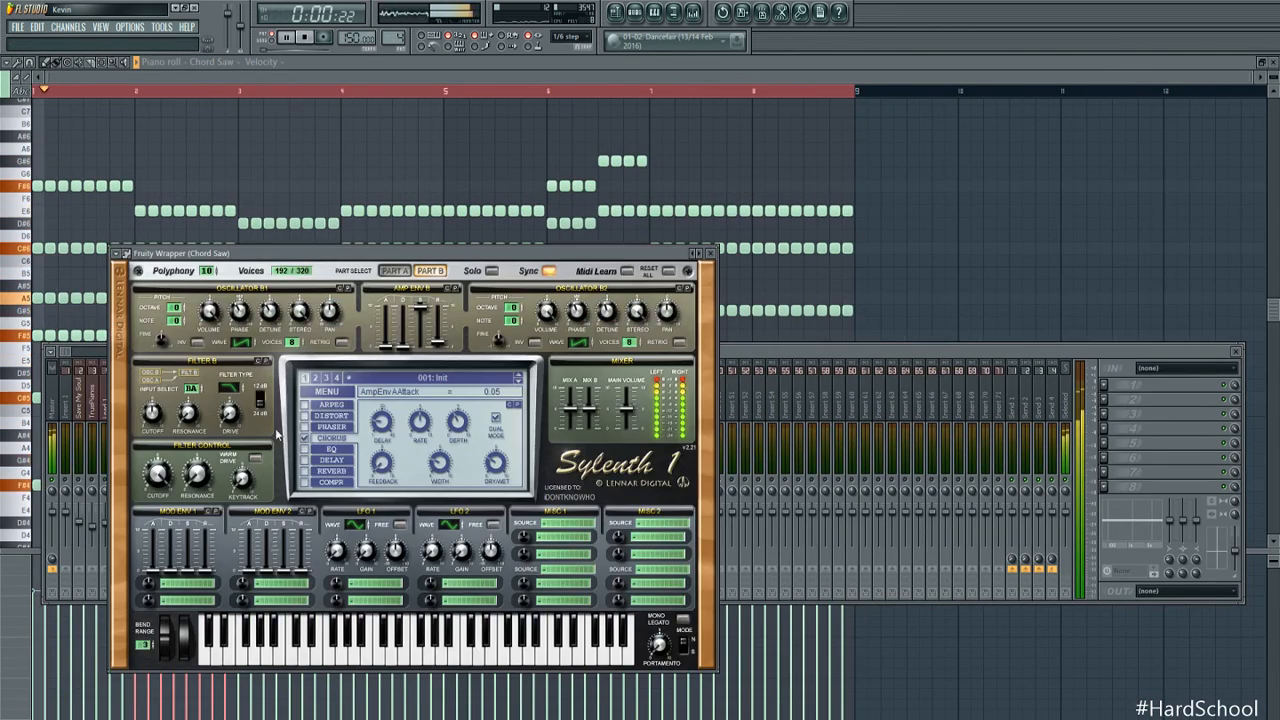
{"action": "left_click", "coordinate": [395, 271]}
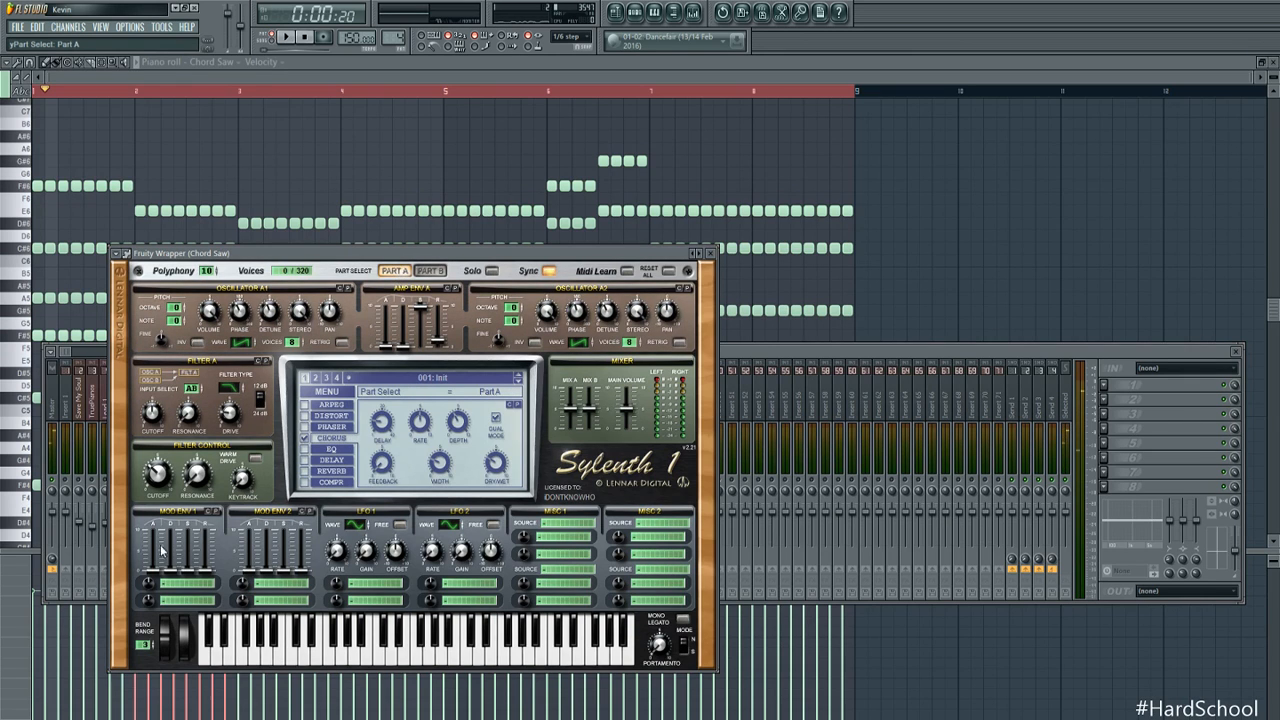
{"action": "left_click", "coordinate": [282, 457]}
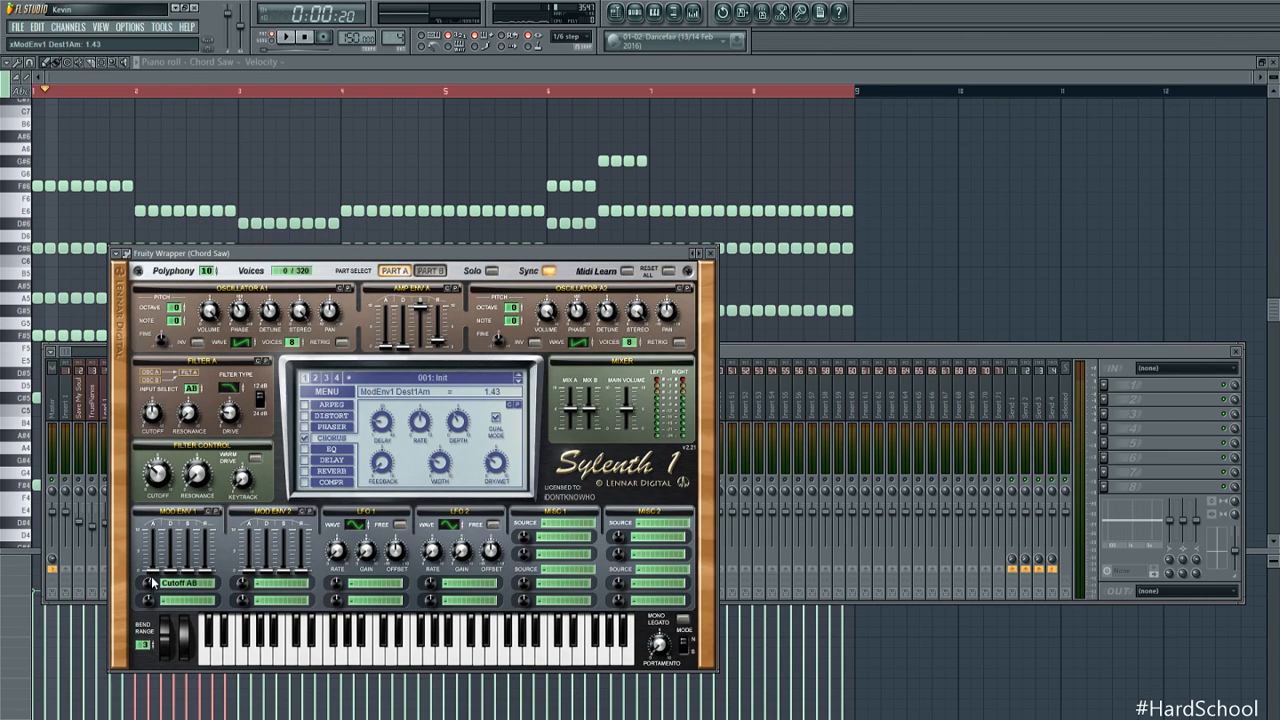
Shape Mod Env 1 during playback with sustain at 2.24, and set the Filter Control cutoff to 38.69 Hz
{"action": "key", "text": "space"}
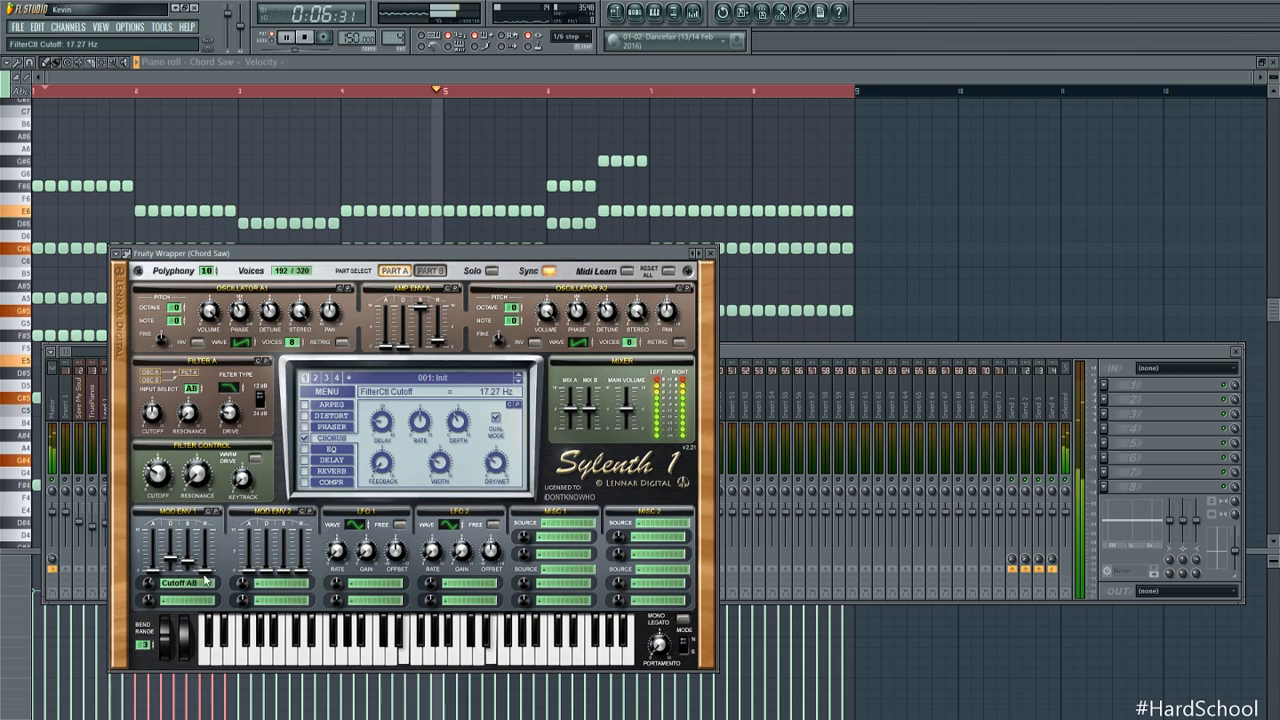
{"action": "left_click_drag", "start_coordinate": [192, 567], "coordinate": [192, 570]}
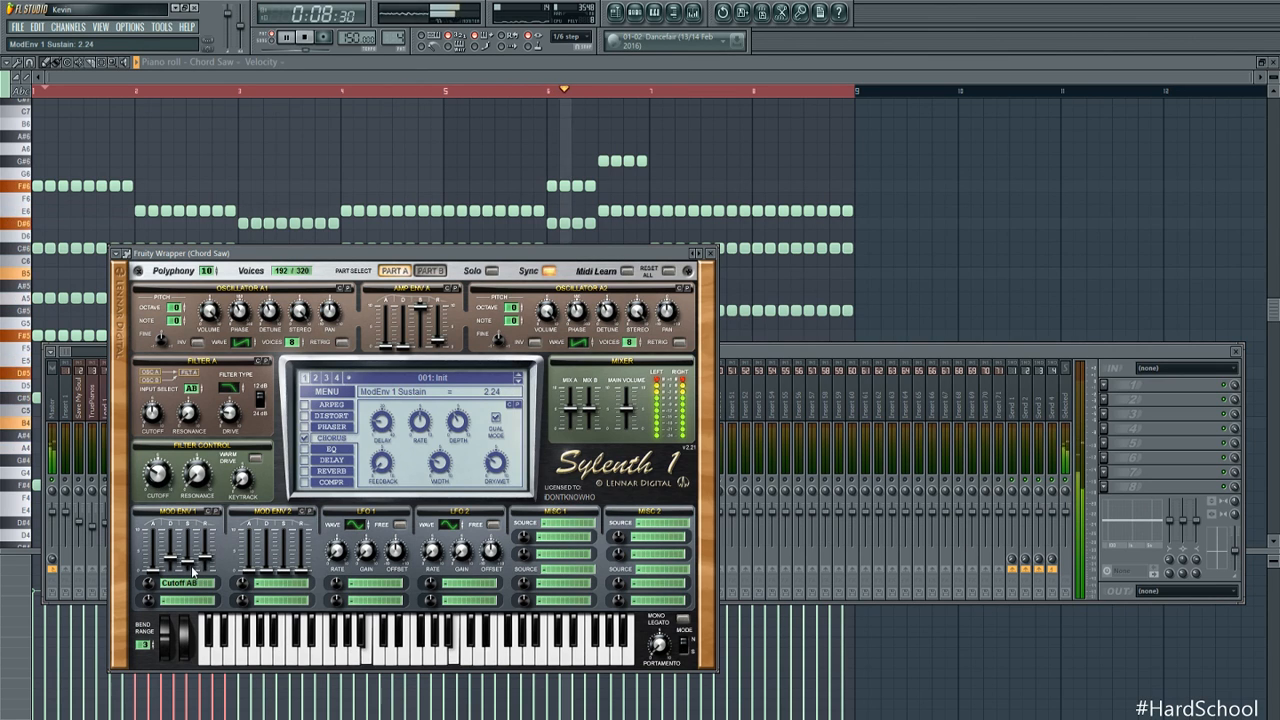
{"action": "left_click_drag", "start_coordinate": [155, 476], "coordinate": [154, 471]}
{"action": "key", "text": "space"}
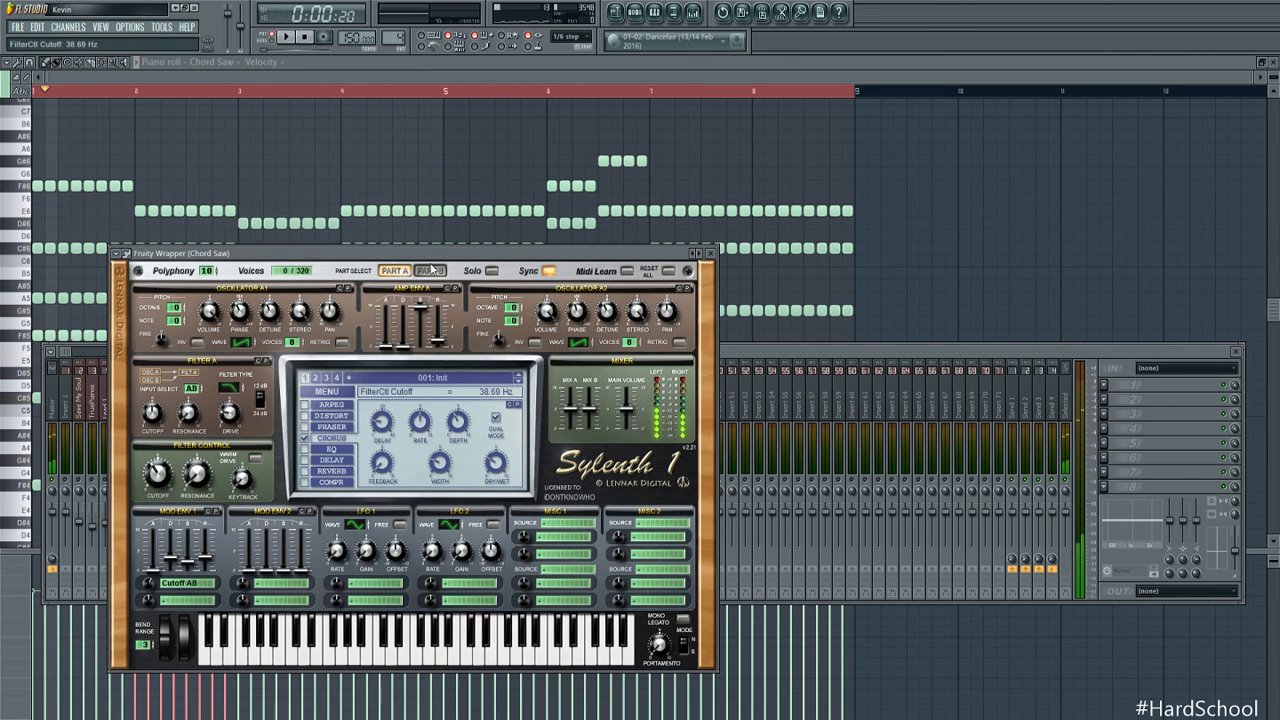
In Chord Saw's Part B, set Filter B to 12 dB and Filter Control cutoff to 21341.28 Hz, and lower its mixer volume to 50%
{"action": "left_click", "coordinate": [430, 270]}
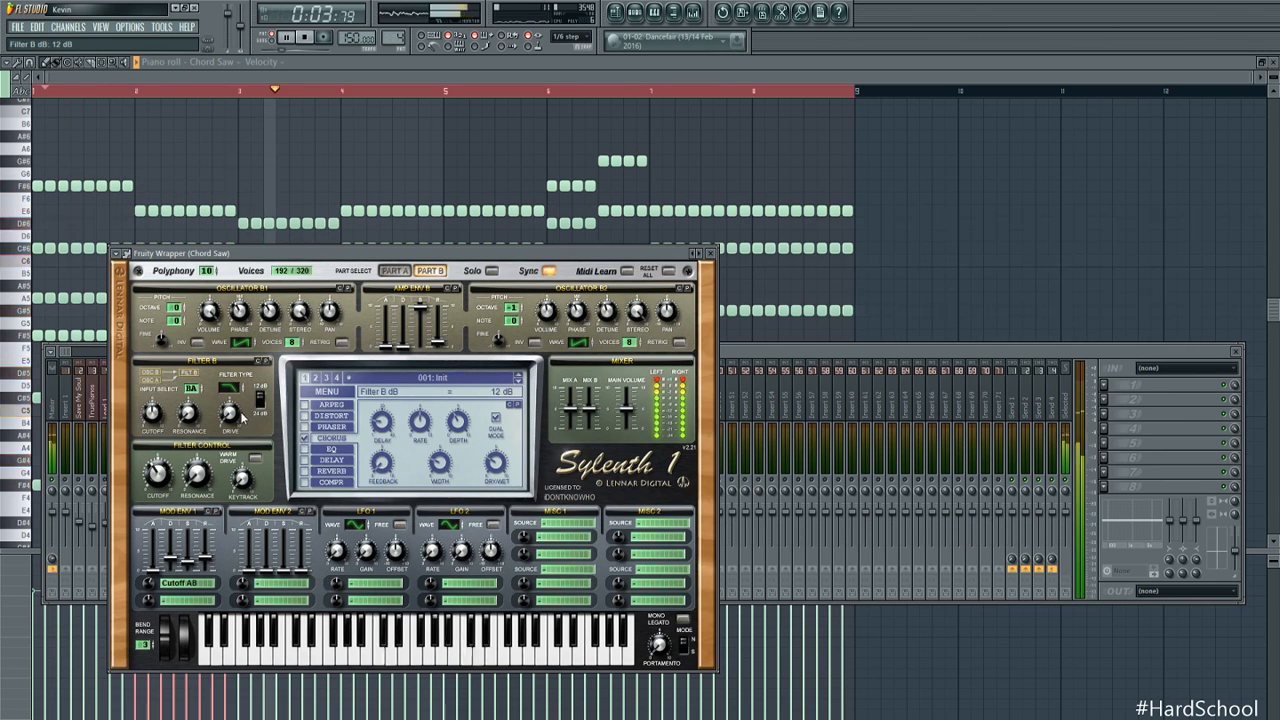
{"action": "key", "text": "space"}
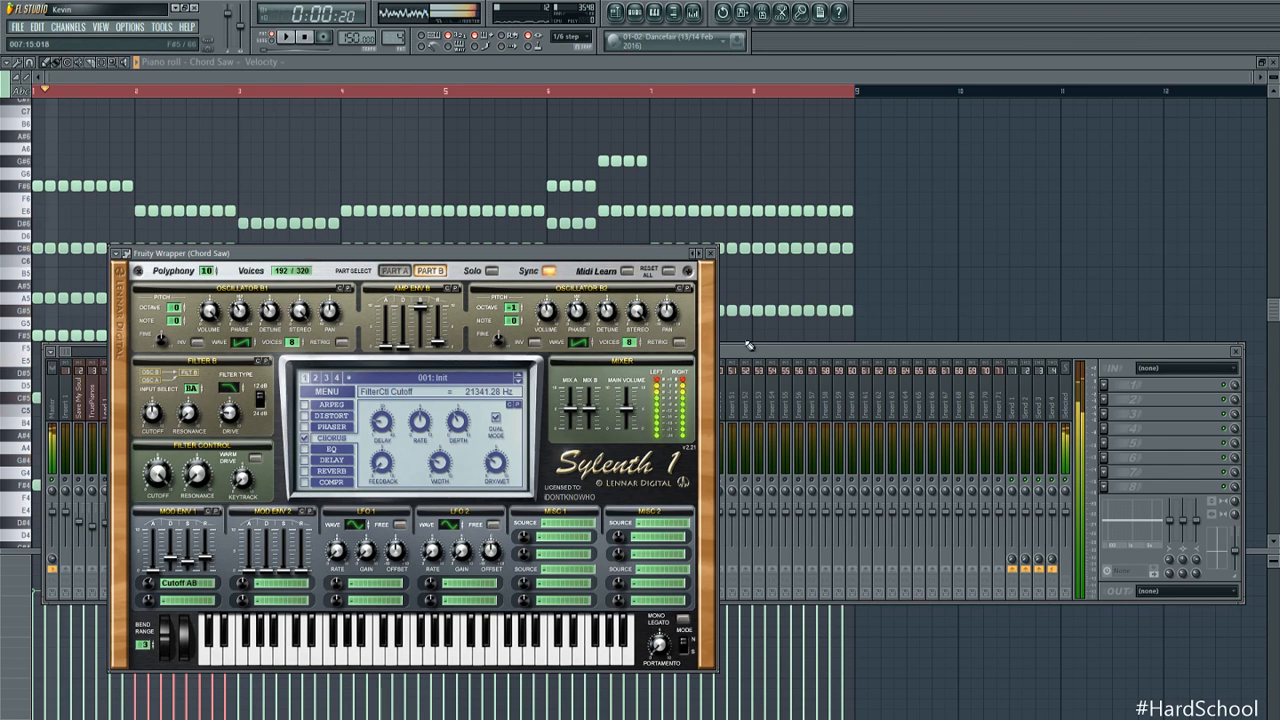
{"action": "left_click", "coordinate": [748, 346]}
{"action": "key", "text": "space"}
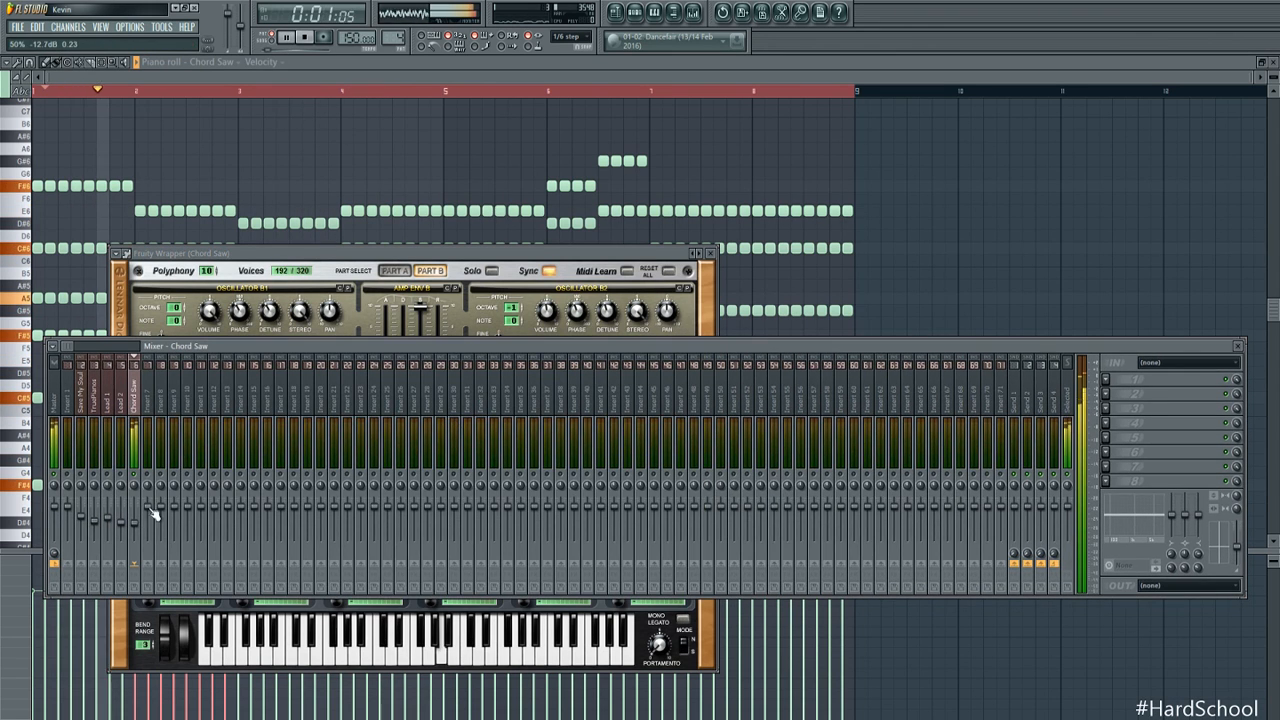
Select all Chord Saw chord notes in the piano roll and set the synth's Osc B2 volume to 3.38 during playback
{"action": "left_click", "coordinate": [605, 173]}
{"action": "key", "text": "ctrl+a"}
{"action": "scroll", "coordinate": [575, 213], "scroll_direction": "up", "scroll_amount": 2}
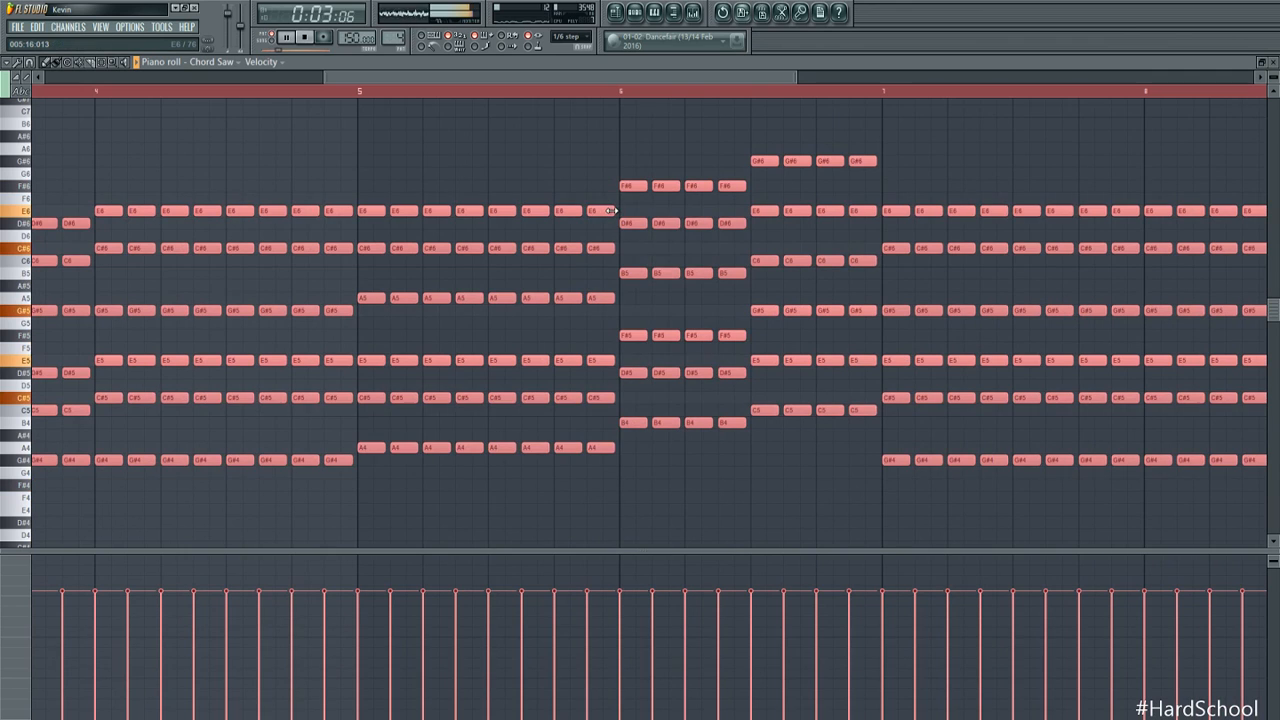
{"action": "left_click", "coordinate": [637, 14]}
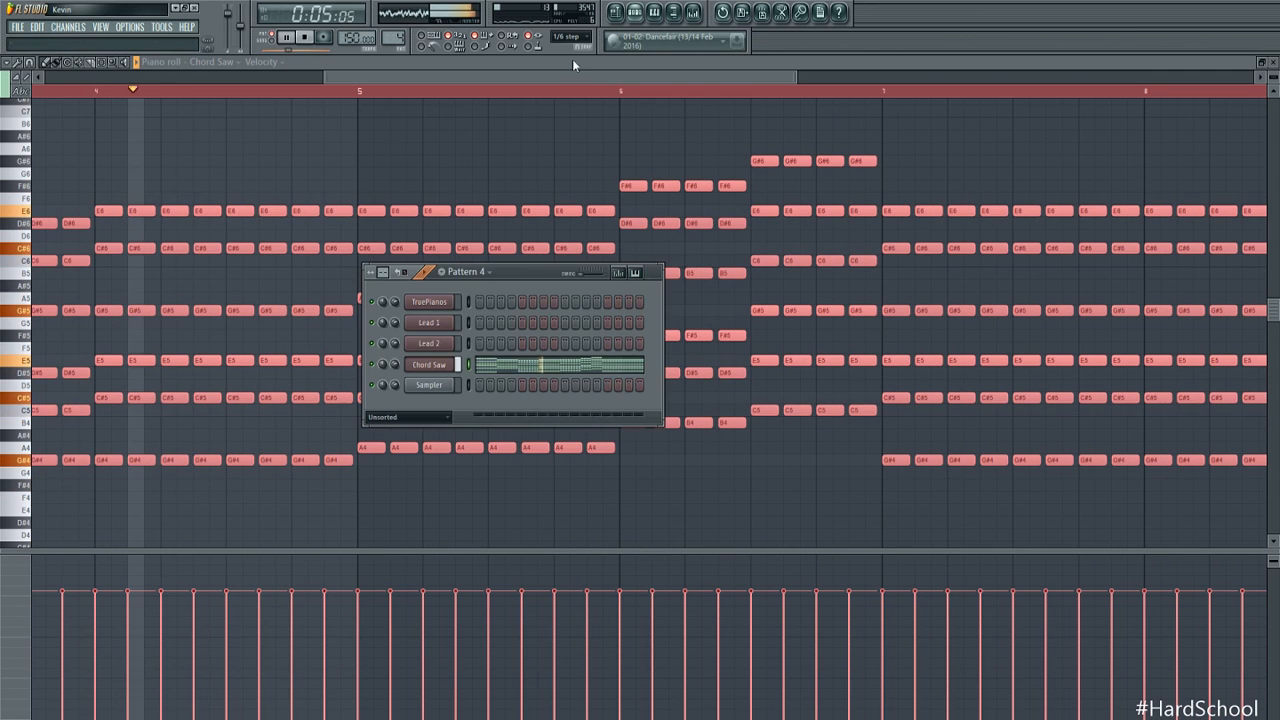
{"action": "left_click", "coordinate": [439, 366]}
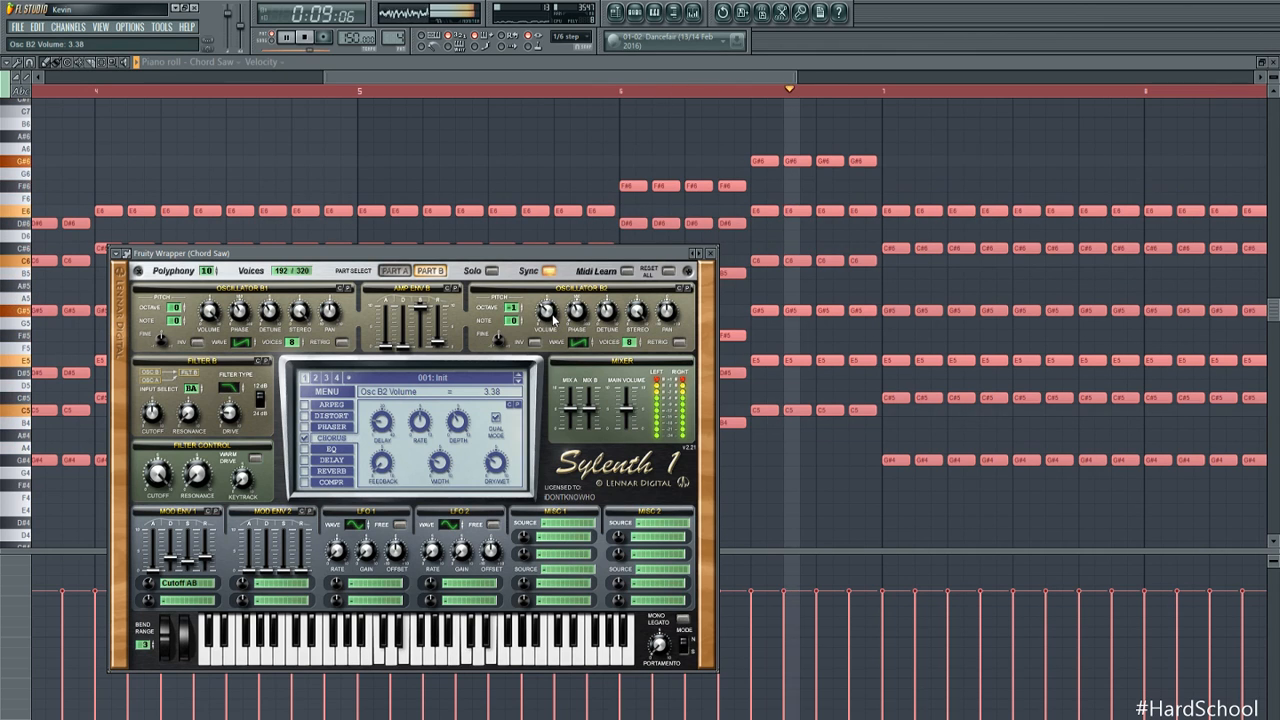
{"action": "left_click", "coordinate": [711, 253]}
{"action": "scroll", "coordinate": [851, 190], "scroll_direction": "down", "scroll_amount": 1}
{"action": "scroll", "coordinate": [851, 190], "scroll_direction": "down", "scroll_amount": 3}
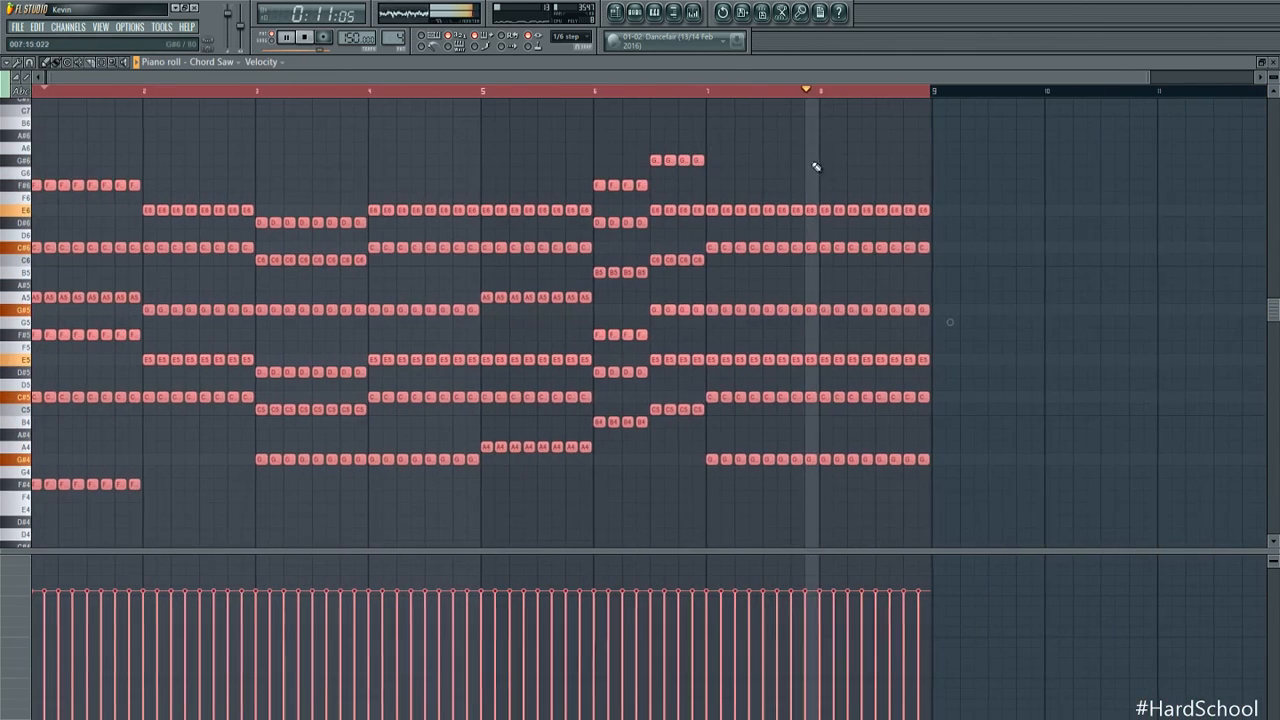
Stop playback, clone the Chord Saw channel and add a Layer channel to Pattern 4
{"action": "left_click", "coordinate": [630, 12]}
{"action": "left_click", "coordinate": [634, 12]}
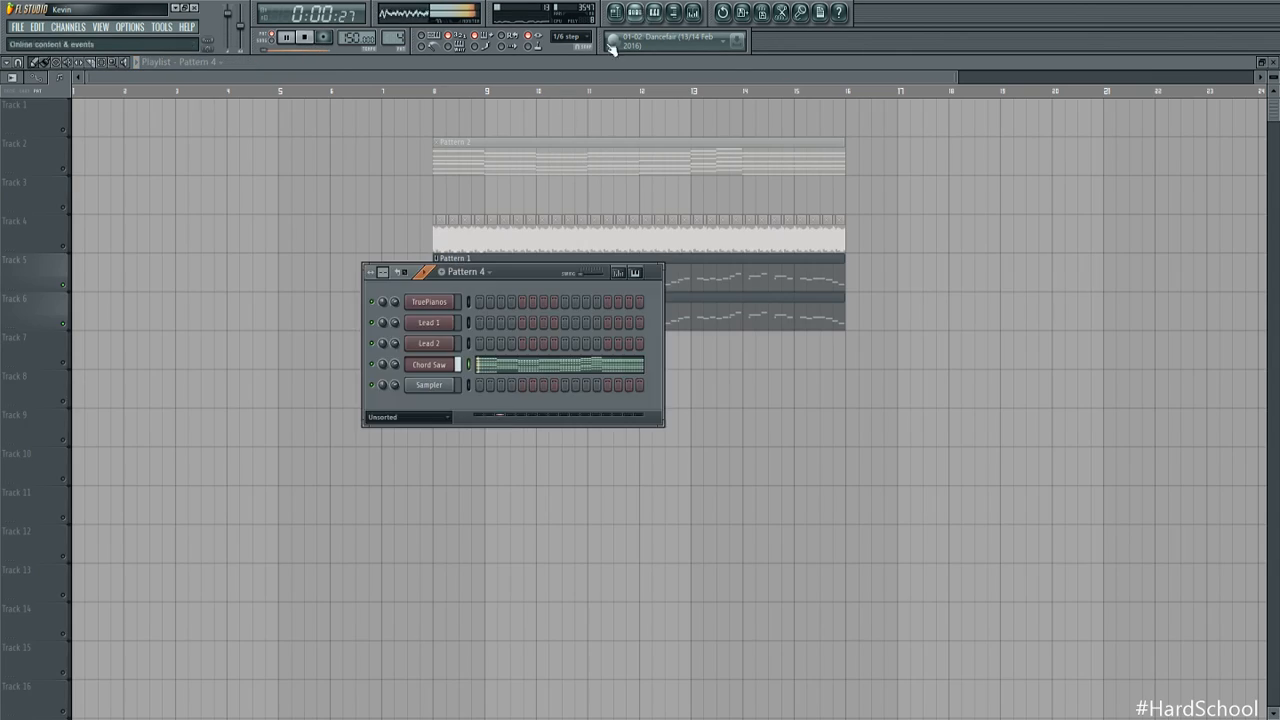
{"action": "key", "text": "alt+c"}
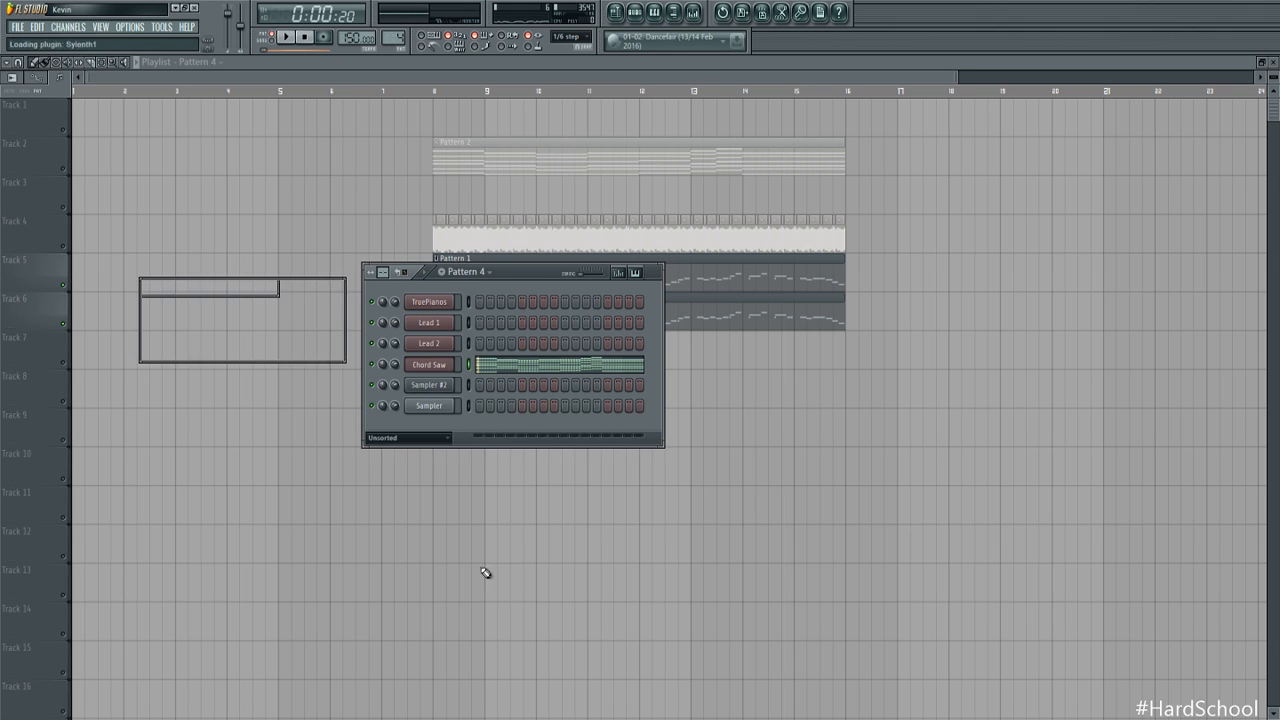
{"action": "left_click", "coordinate": [544, 282]}
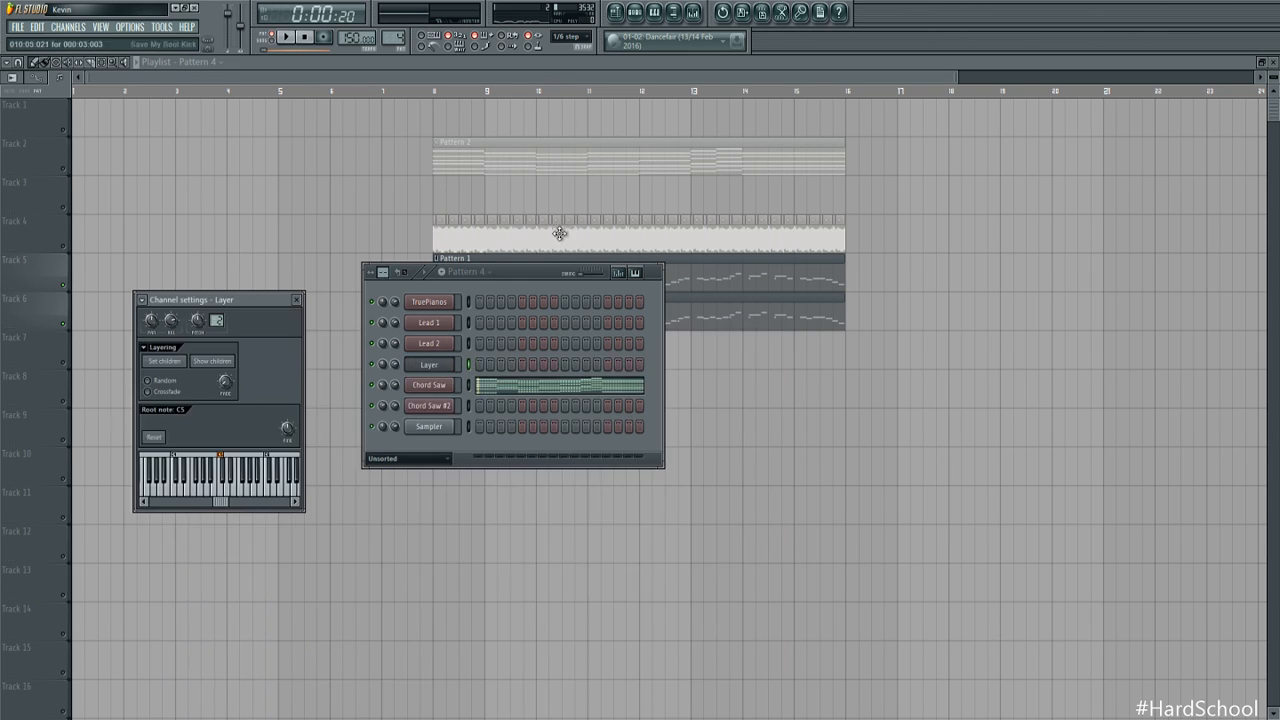
Set Chord Saw and Chord Saw #2 as children of the Layer channel and move the chord notes from Chord Saw to Layer
{"action": "left_click", "coordinate": [469, 385]}
{"action": "right_click", "coordinate": [469, 405]}
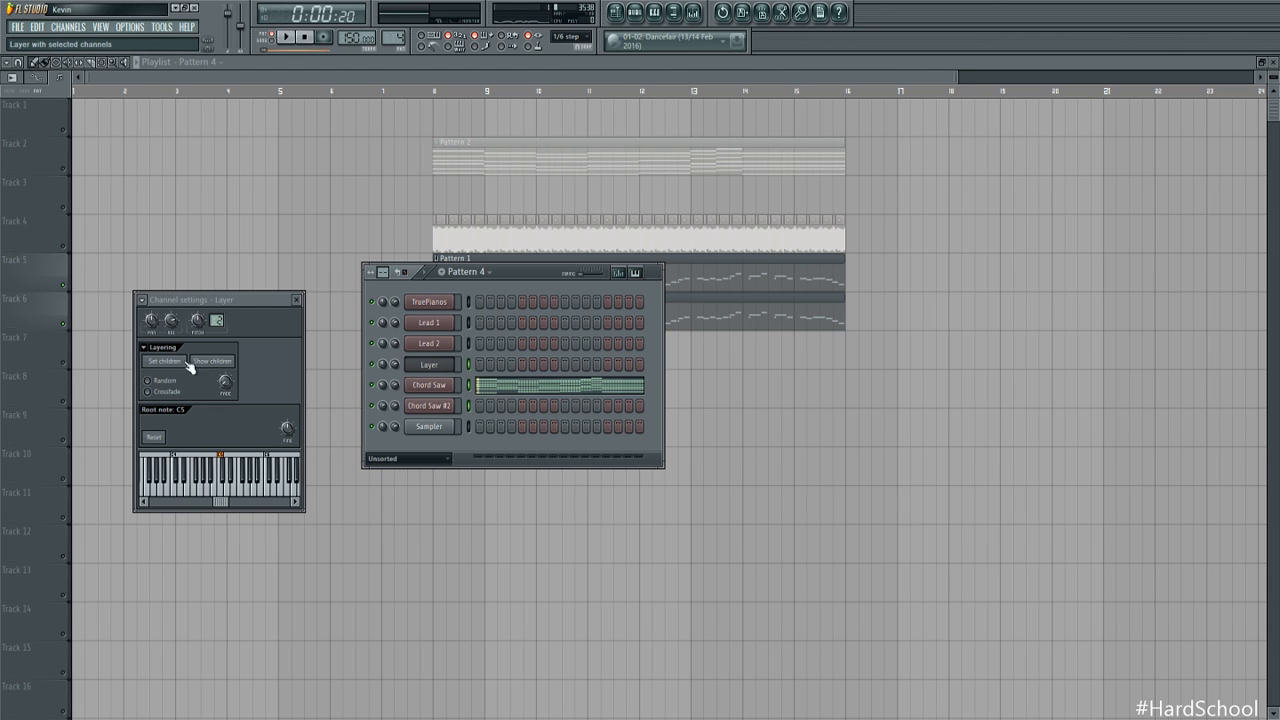
{"action": "left_click", "coordinate": [184, 362]}
{"action": "left_click", "coordinate": [466, 385]}
{"action": "left_click", "coordinate": [468, 365]}
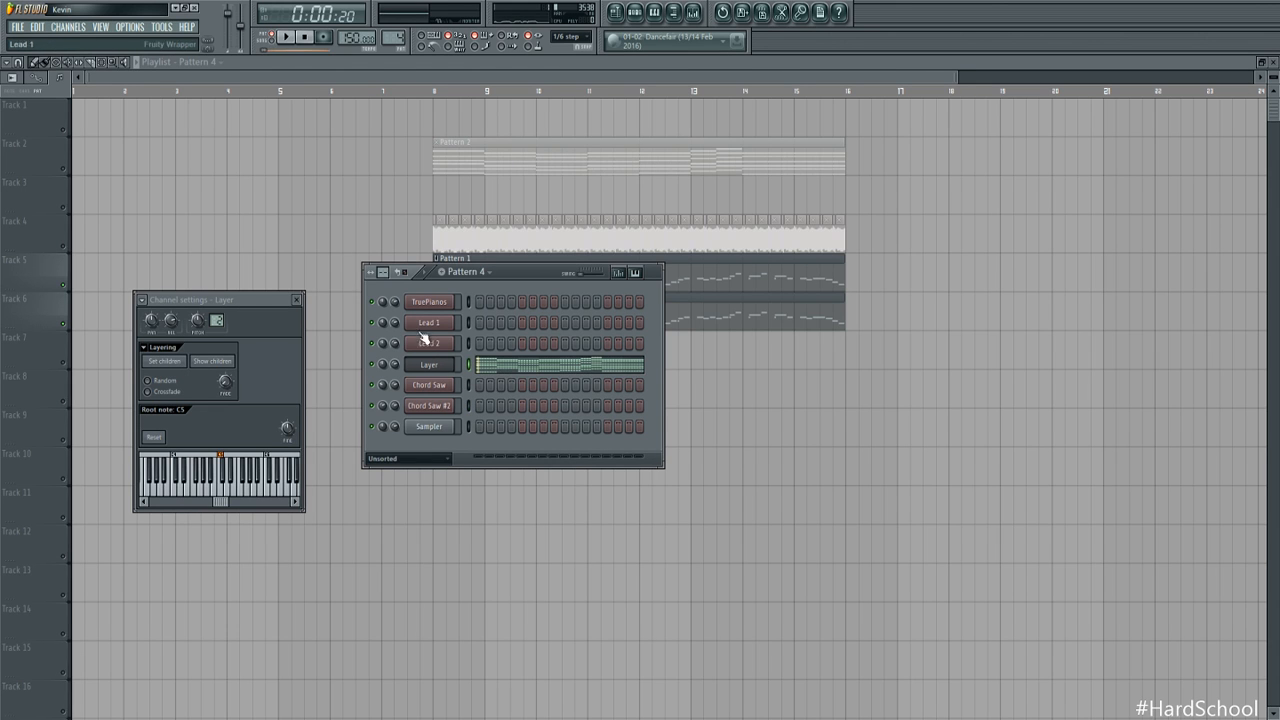
Lower the Chord Saw mixer fader slightly, listen to the layered chords and inspect Chord Saw's Sylenth1 before stopping playback
{"action": "left_click", "coordinate": [692, 9]}
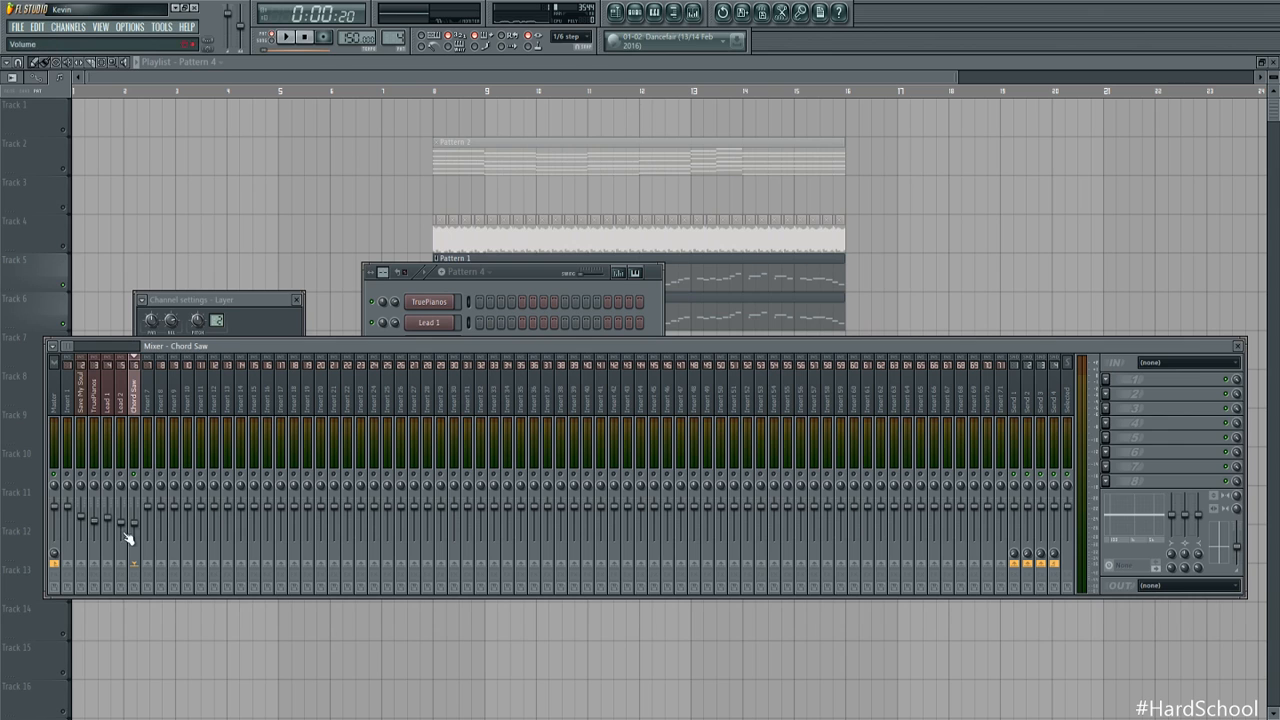
{"action": "key", "text": "space"}
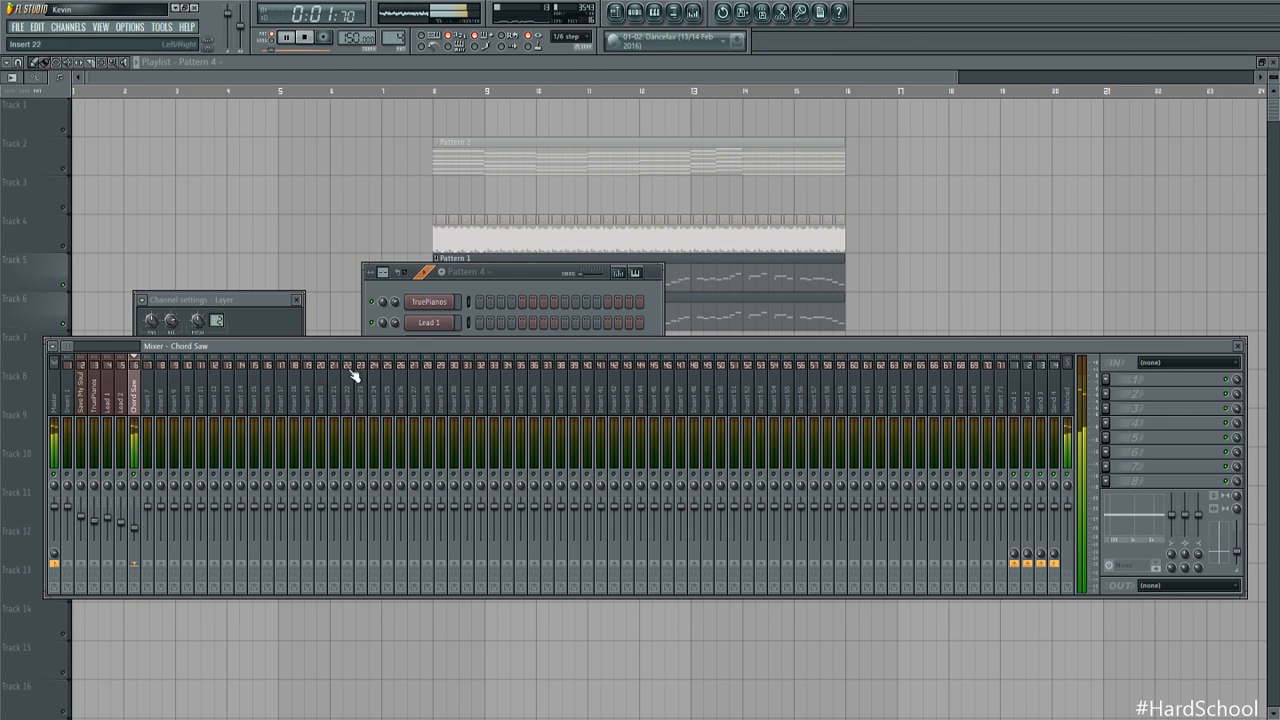
{"action": "key", "text": "F6"}
{"action": "left_click", "coordinate": [449, 389]}
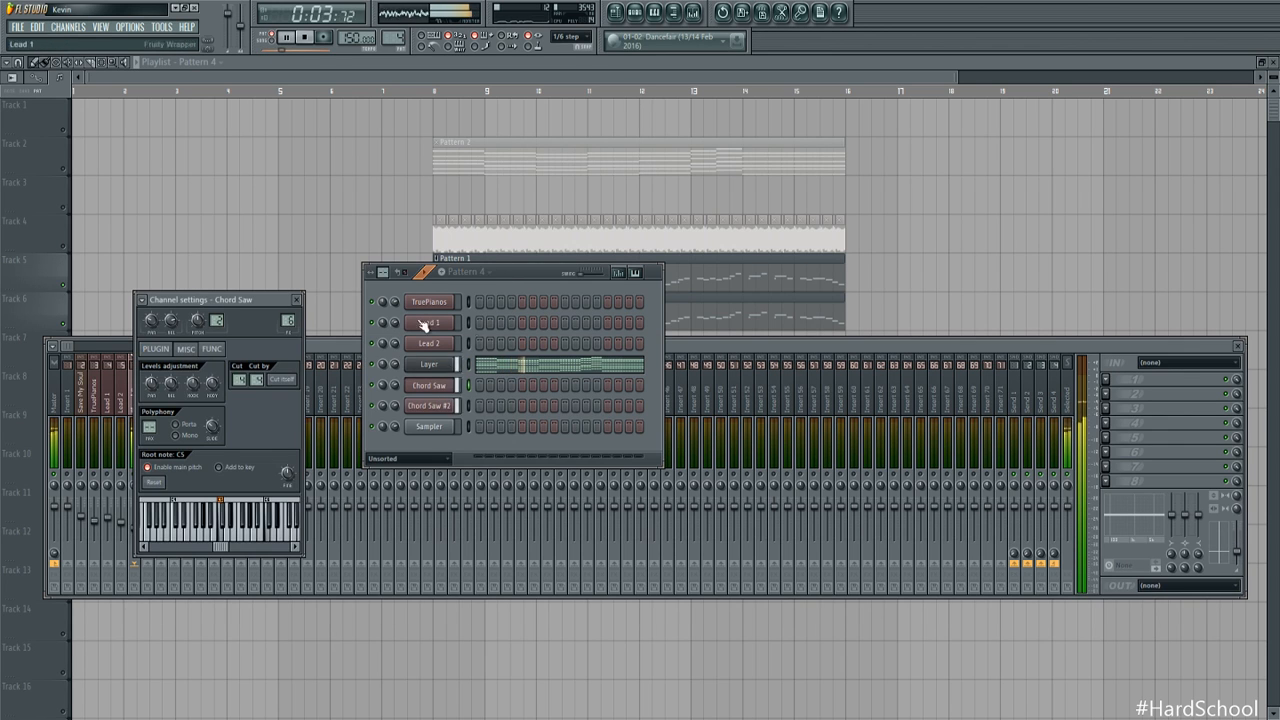
{"action": "left_click", "coordinate": [166, 354]}
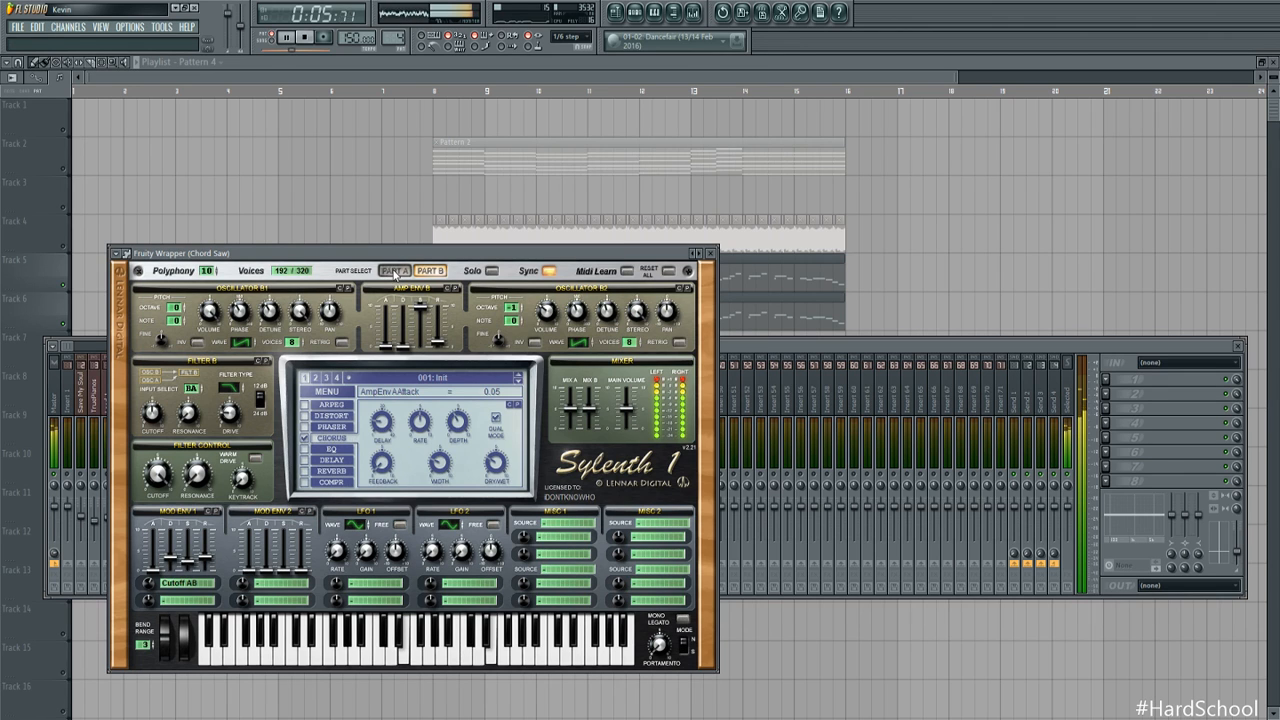
{"action": "key", "text": "F6"}
{"action": "key", "text": "space"}
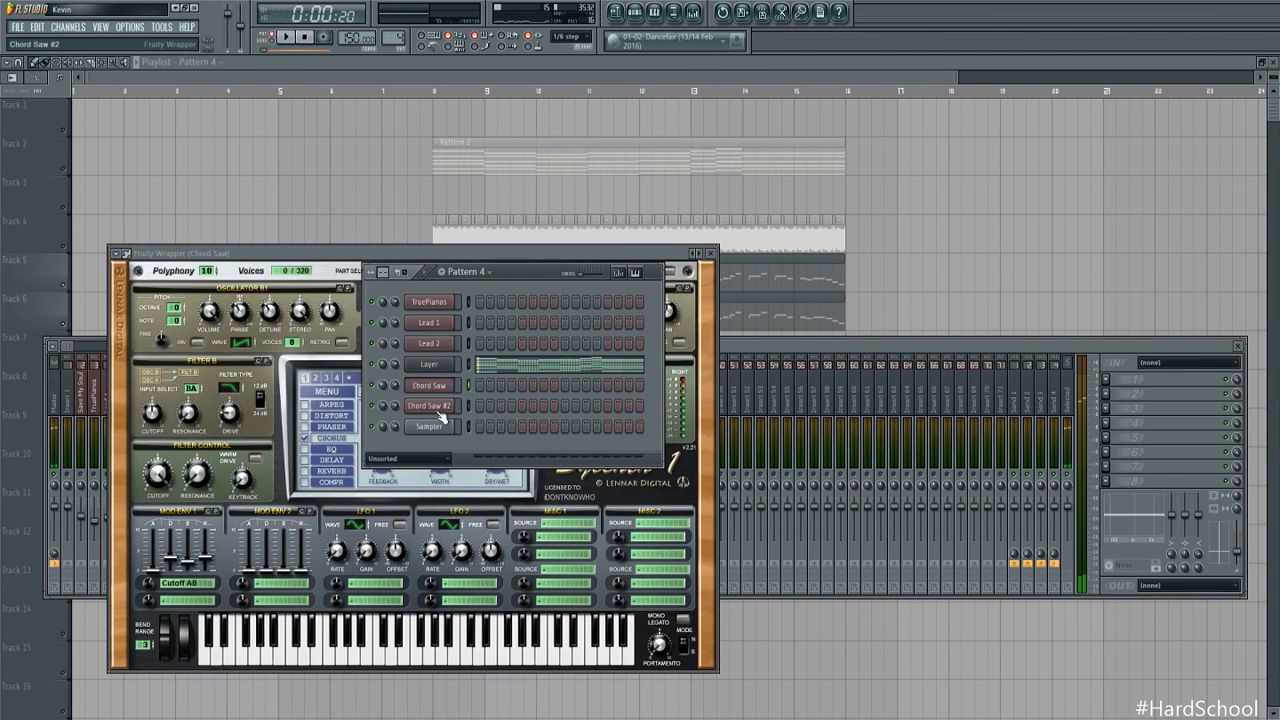
Clone the Chord Saw sound once more, set all three Chord Saw channels as the Layer's children and play the result
{"action": "key", "text": "alt+c"}
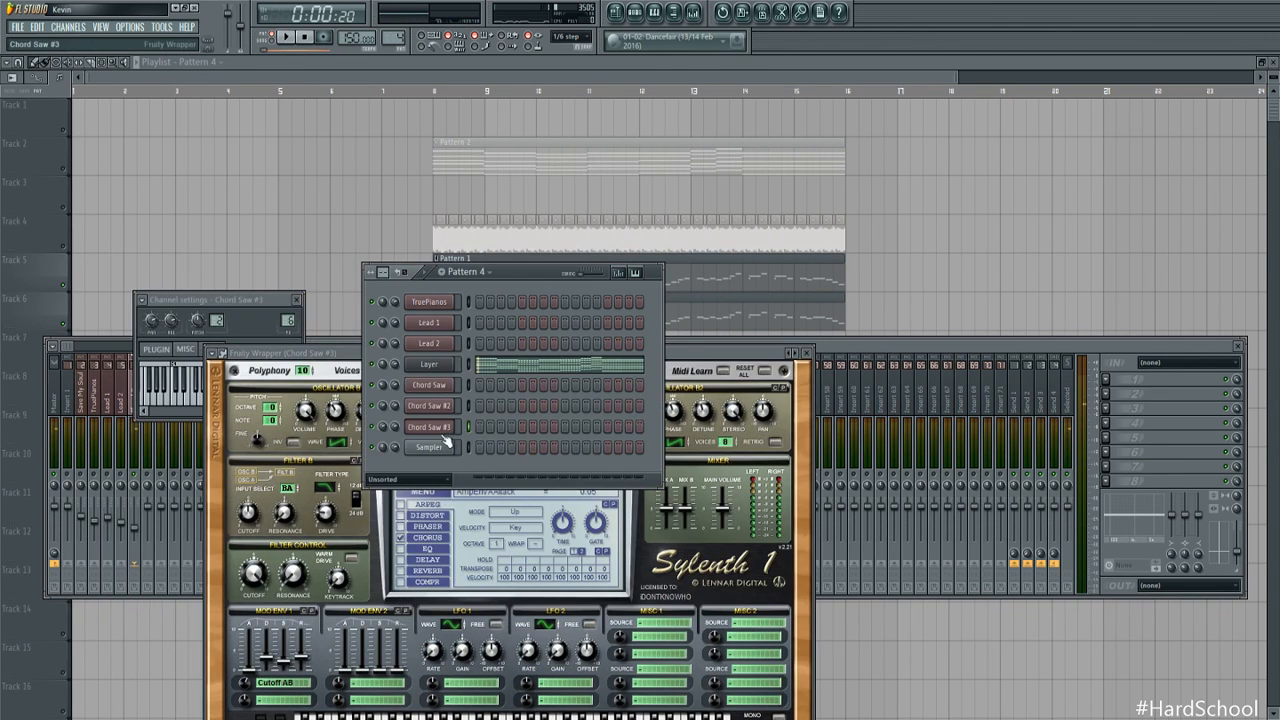
{"action": "left_click", "coordinate": [430, 428]}
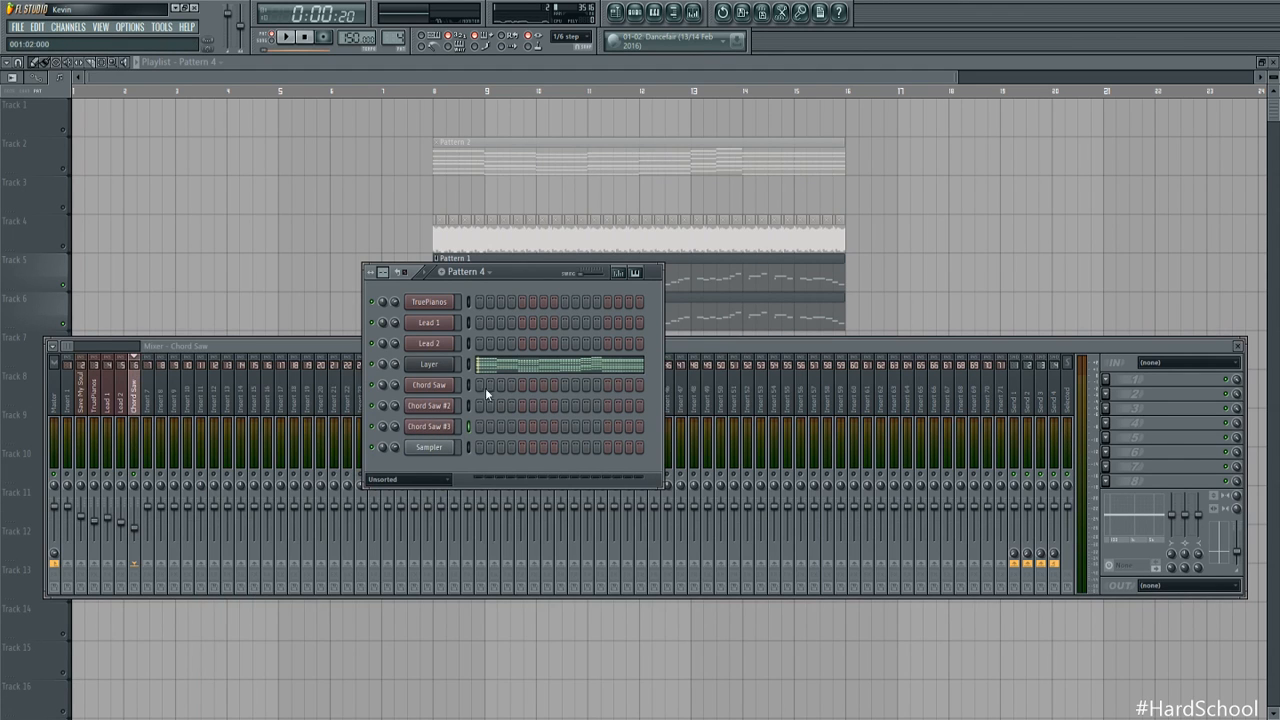
{"action": "left_click", "coordinate": [431, 427]}
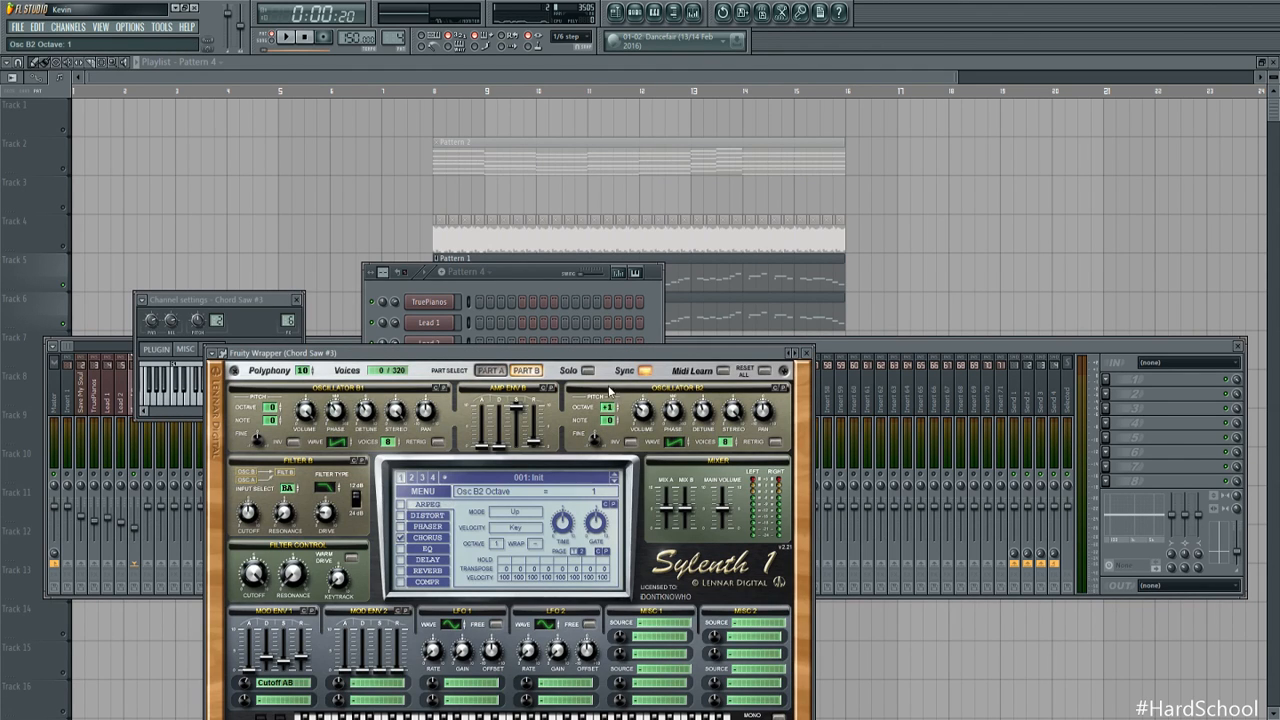
{"action": "left_click", "coordinate": [550, 271]}
{"action": "left_click", "coordinate": [429, 364]}
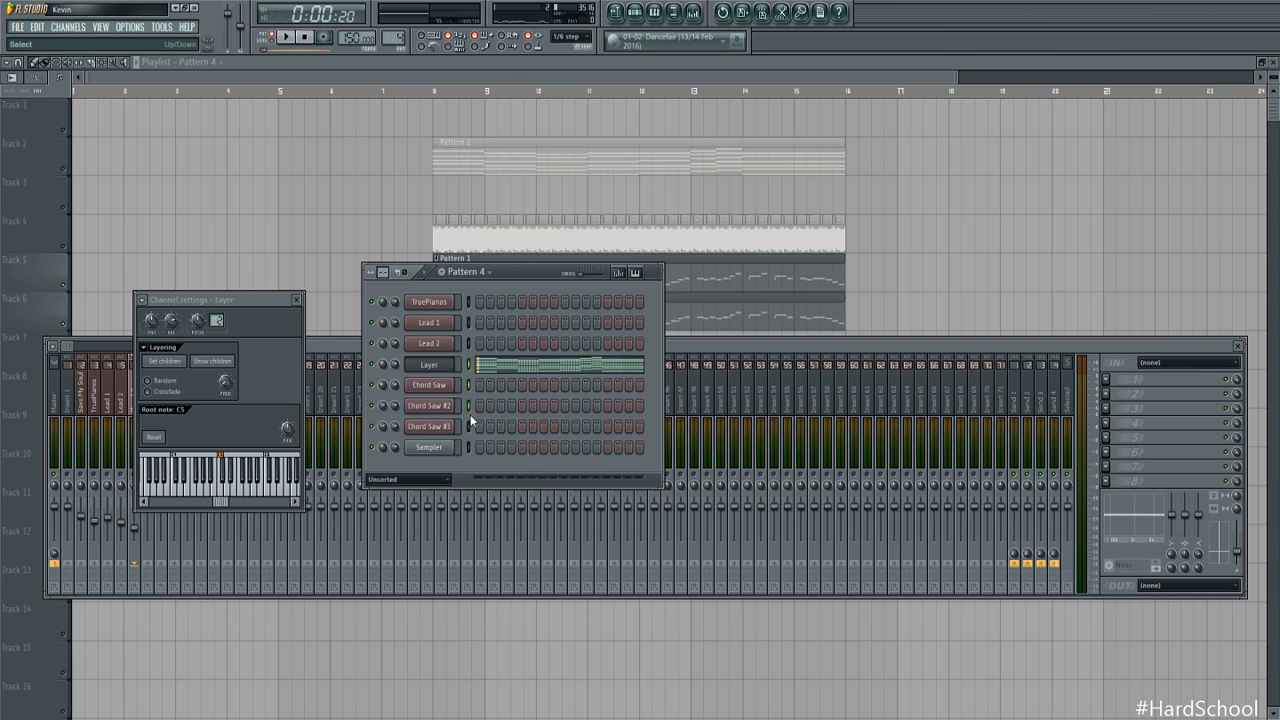
{"action": "left_click", "coordinate": [181, 363]}
{"action": "key", "text": "space"}
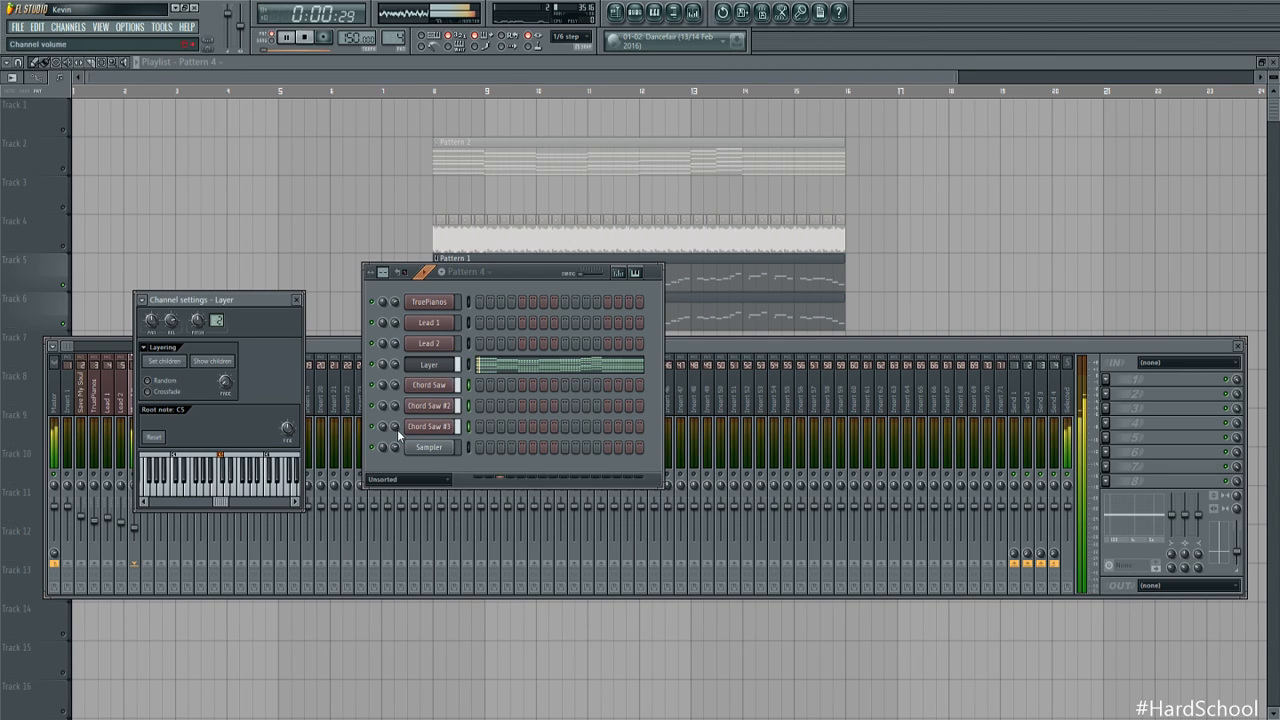
Isolate Chord Saw #3 during playback, raise its Osc B2 to volume 10.00 and octave 2, and switch to Part A
{"action": "left_click", "coordinate": [374, 385]}
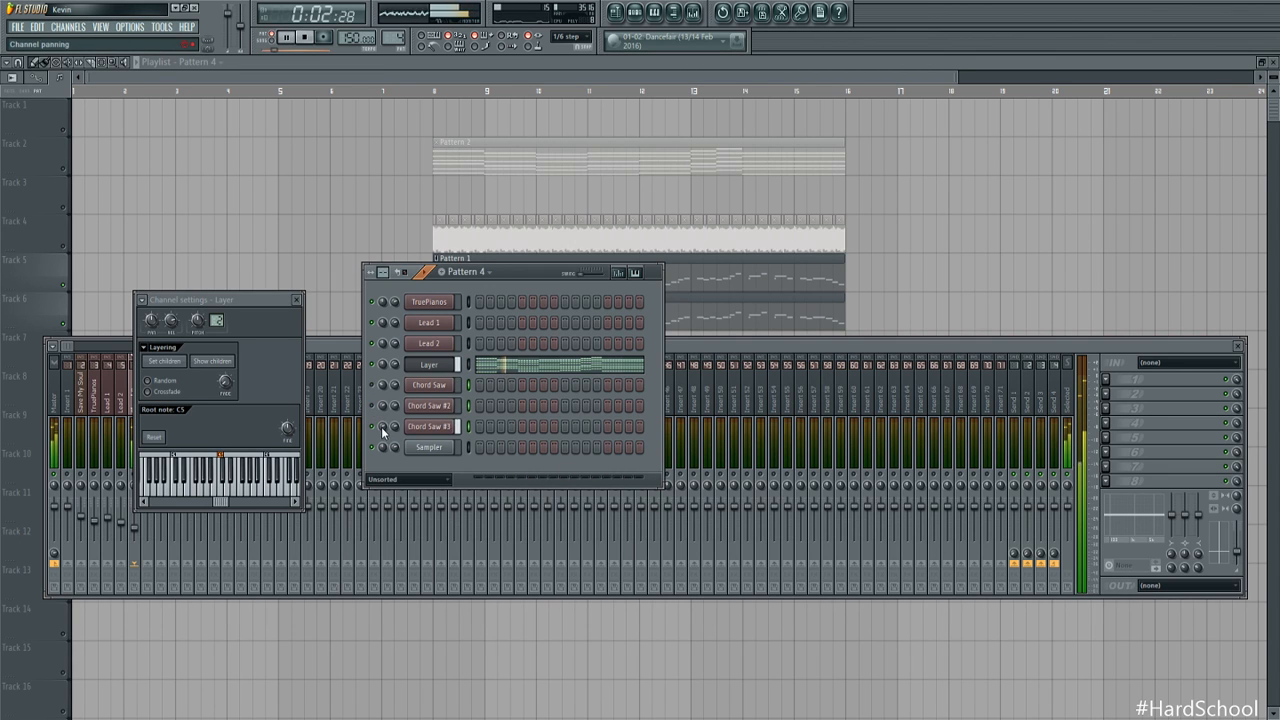
{"action": "left_click", "coordinate": [425, 427]}
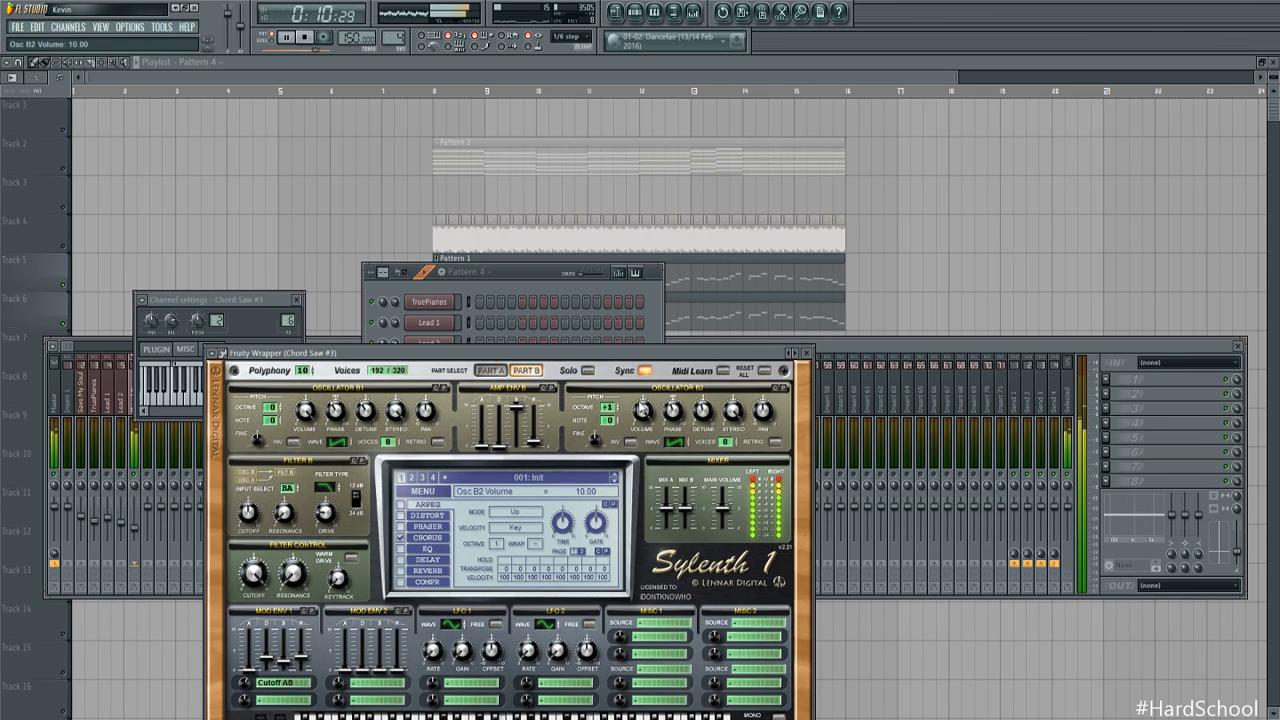
{"action": "scroll", "coordinate": [614, 409], "scroll_direction": "up", "scroll_amount": 1}
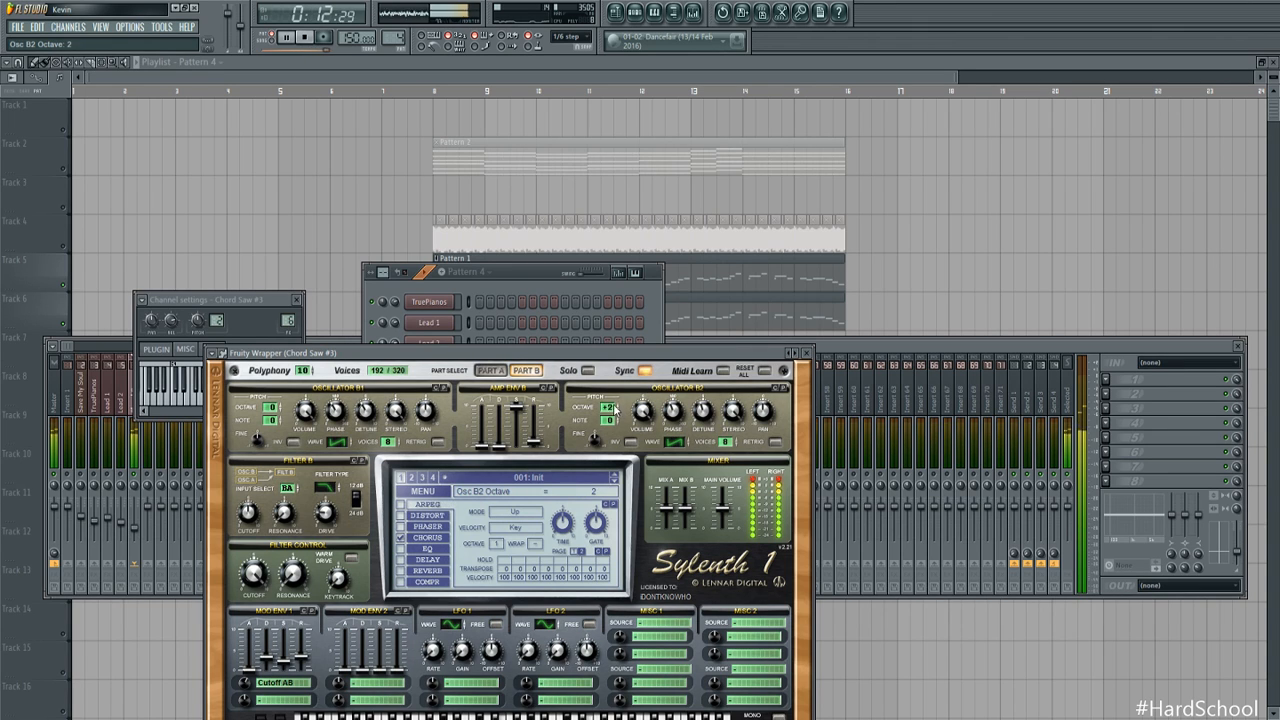
{"action": "left_click", "coordinate": [492, 371]}
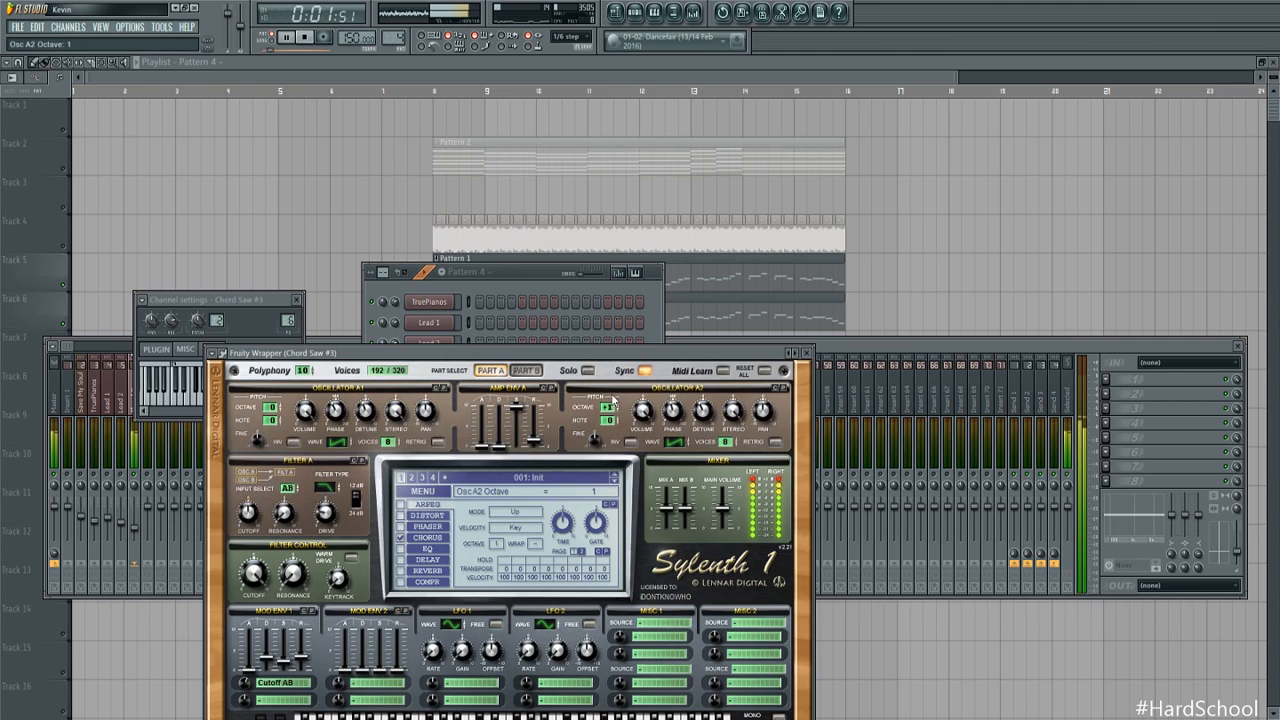
Re-enable Chord Saw and Chord Saw #2 and lower the Chord Saw mixer fader a little
{"action": "left_click", "coordinate": [525, 277]}
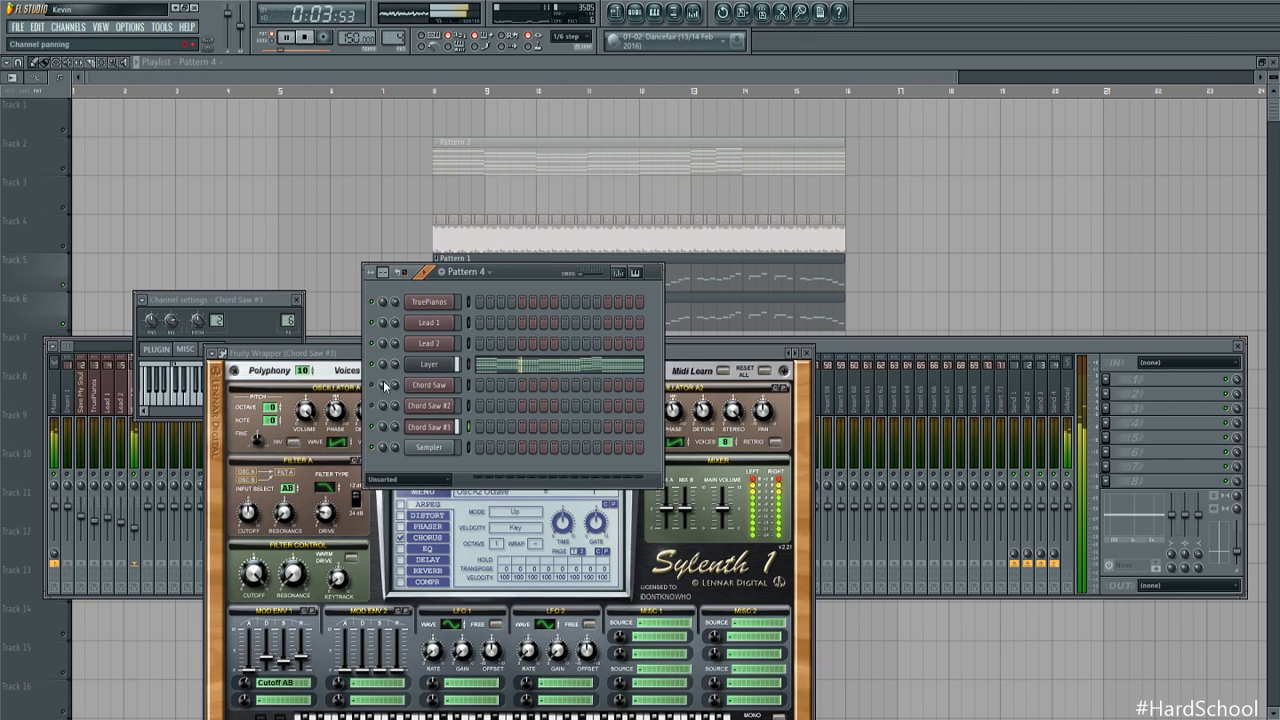
{"action": "left_click", "coordinate": [729, 344]}
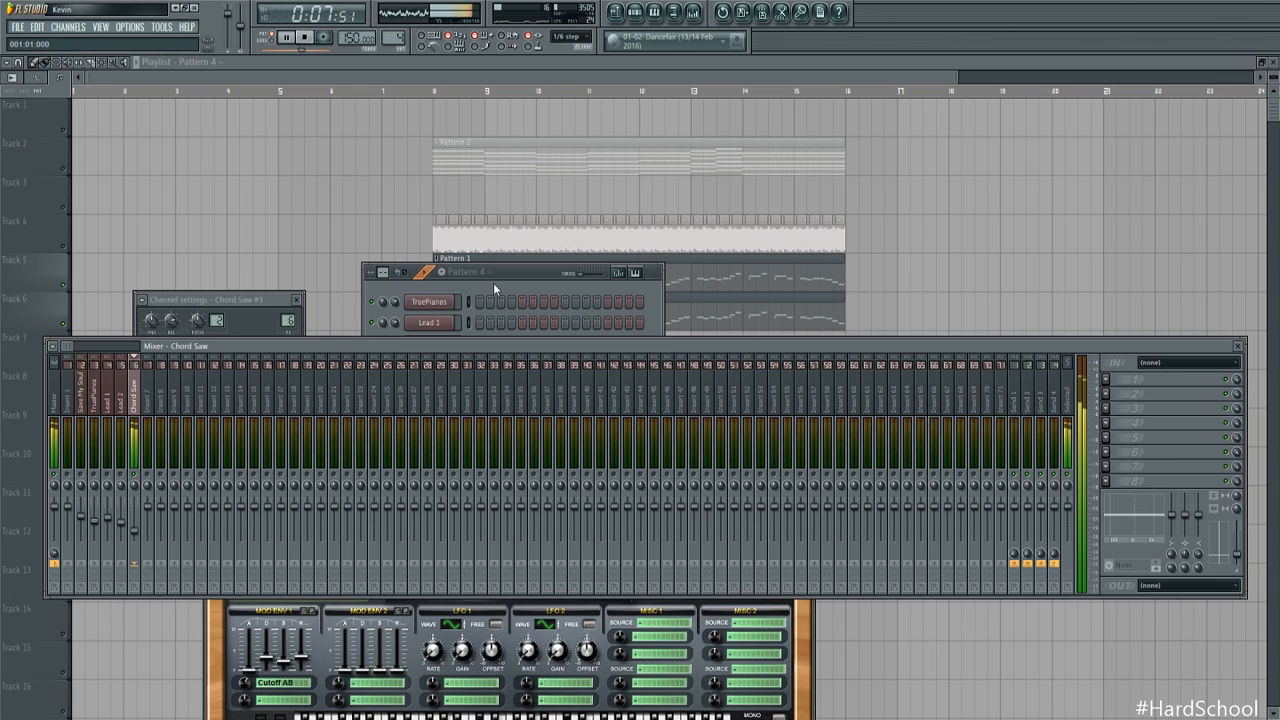
{"action": "left_click", "coordinate": [543, 278]}
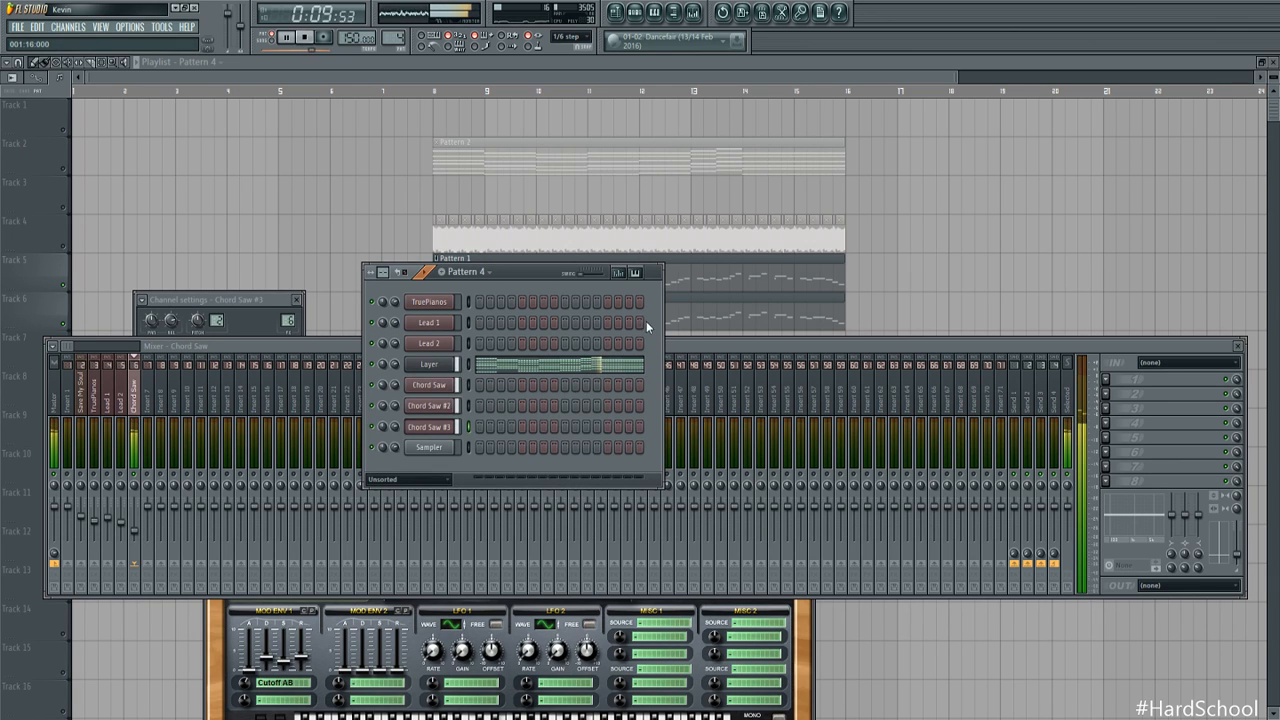
Place the Pattern 4 clip on Track 7 of the playlist at bar 8, stop playback and unmute the track
{"action": "key", "text": "F12"}
{"action": "left_click", "coordinate": [444, 354]}
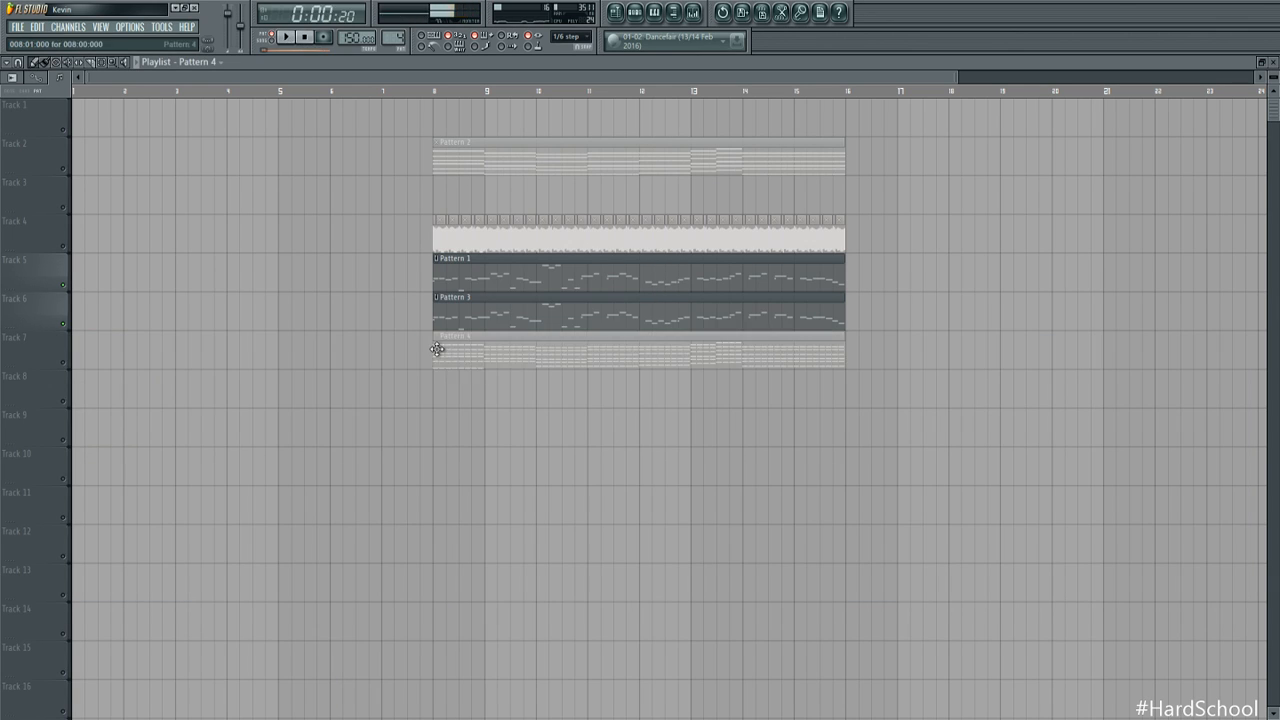
{"action": "key", "text": "space"}
{"action": "left_click", "coordinate": [62, 362]}
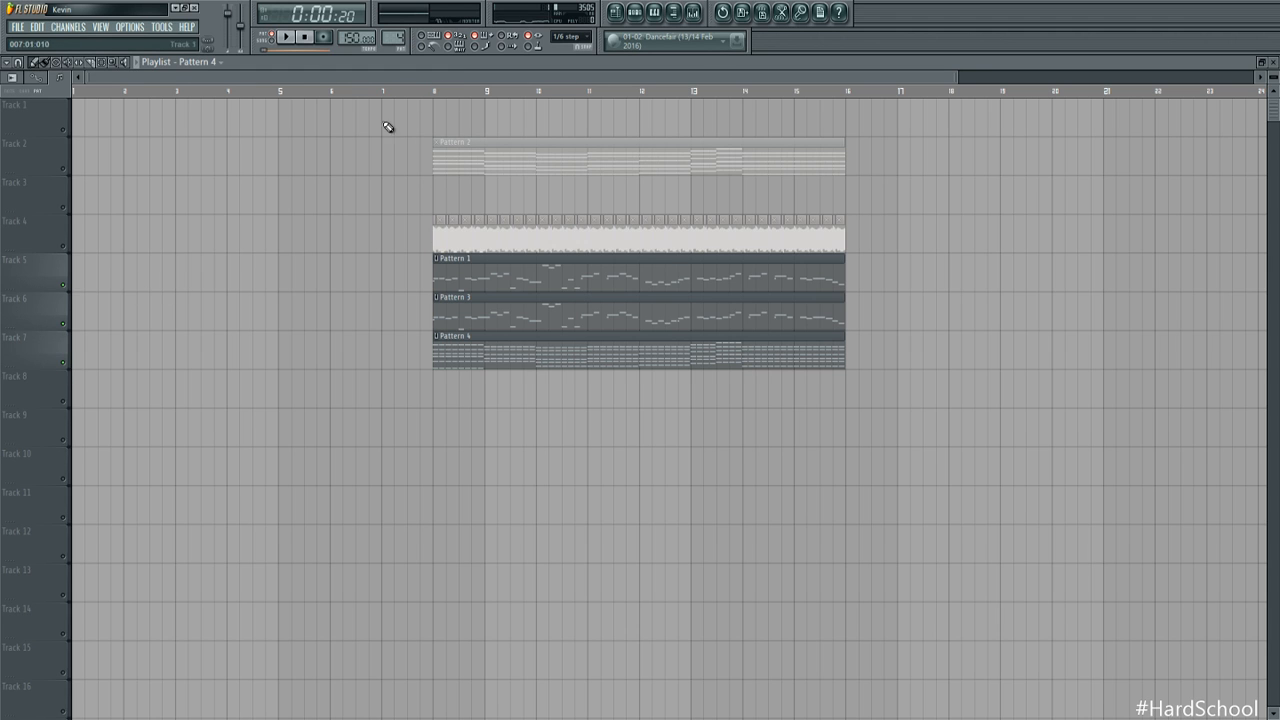
Play the arrangement from bar 8 and lower the Chord Saw mixer fader to balance the chords with the leads
{"action": "left_click", "coordinate": [440, 95]}
{"action": "key", "text": "F9"}
{"action": "key", "text": "space"}
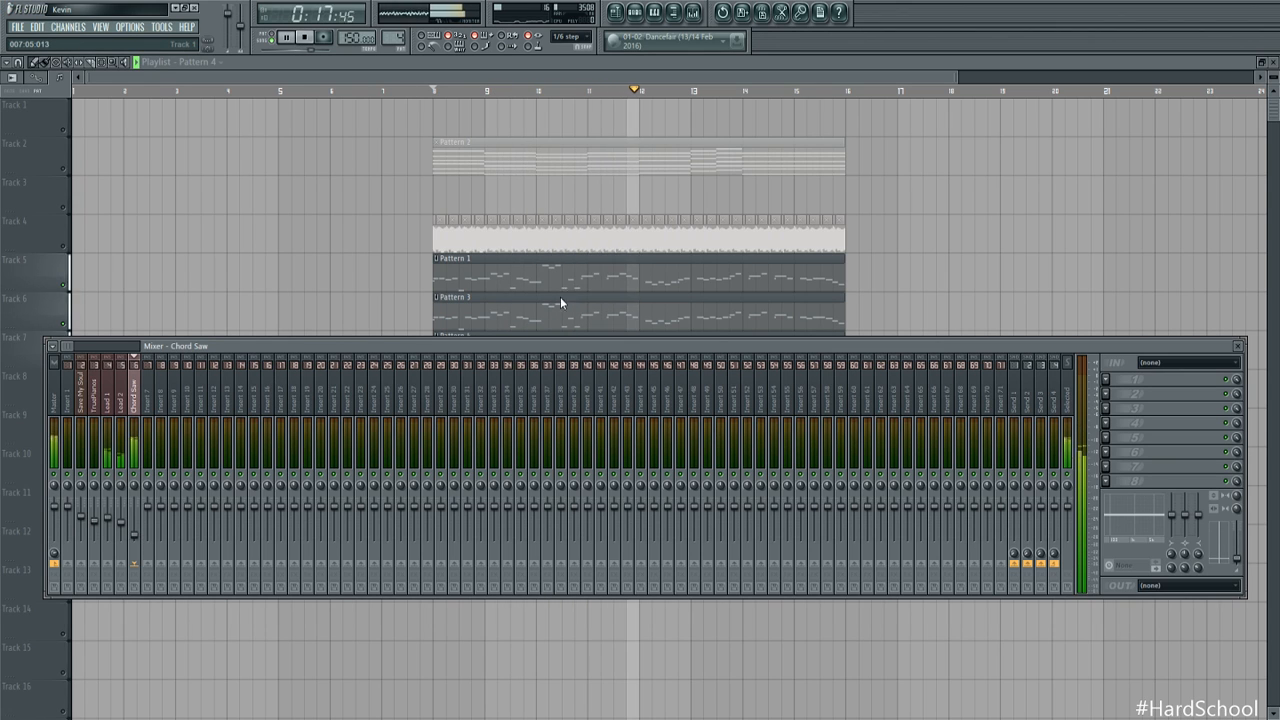
{"action": "key", "text": "F9"}
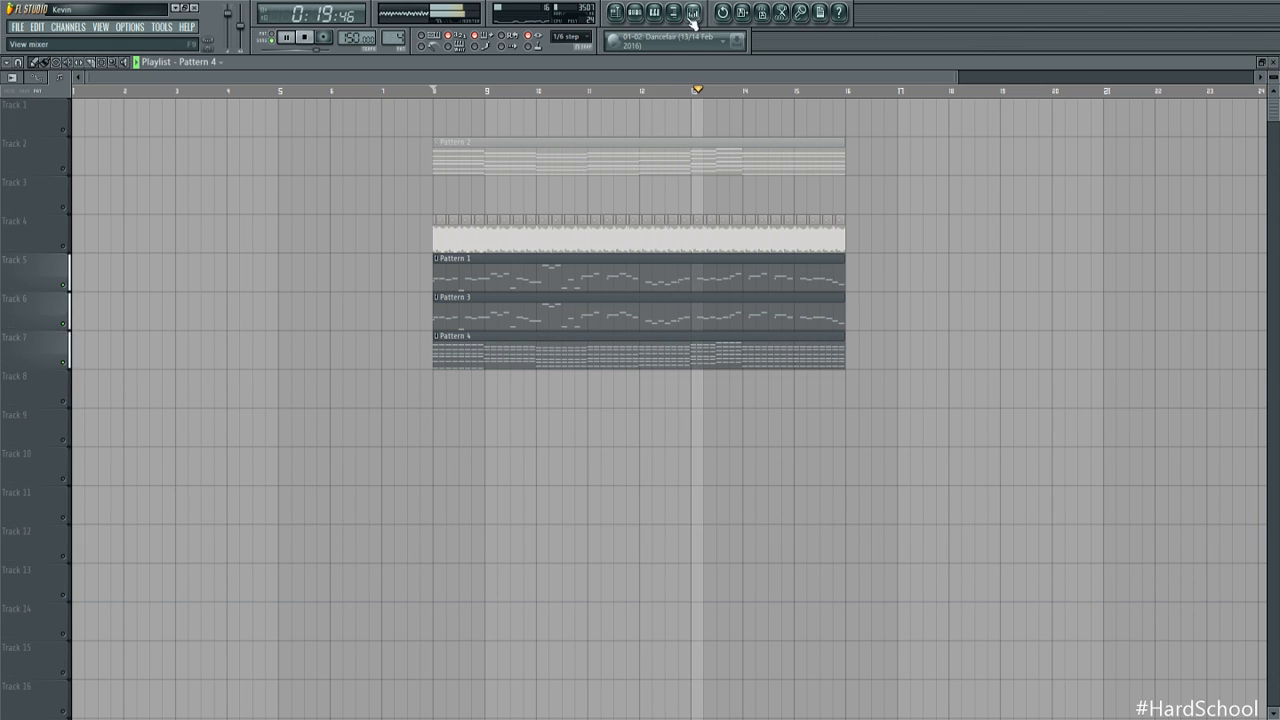
{"action": "key", "text": "F9"}
{"action": "left_click_drag", "start_coordinate": [134, 539], "coordinate": [138, 538]}
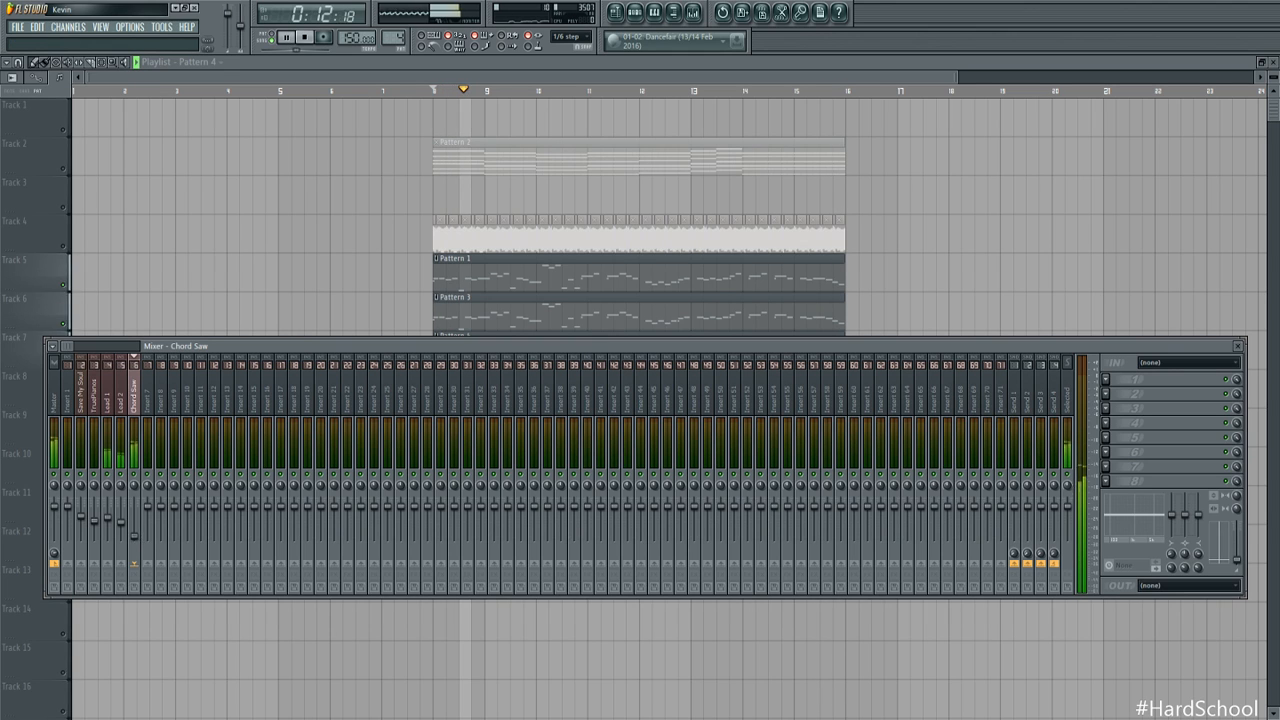
{"action": "key", "text": "F9"}
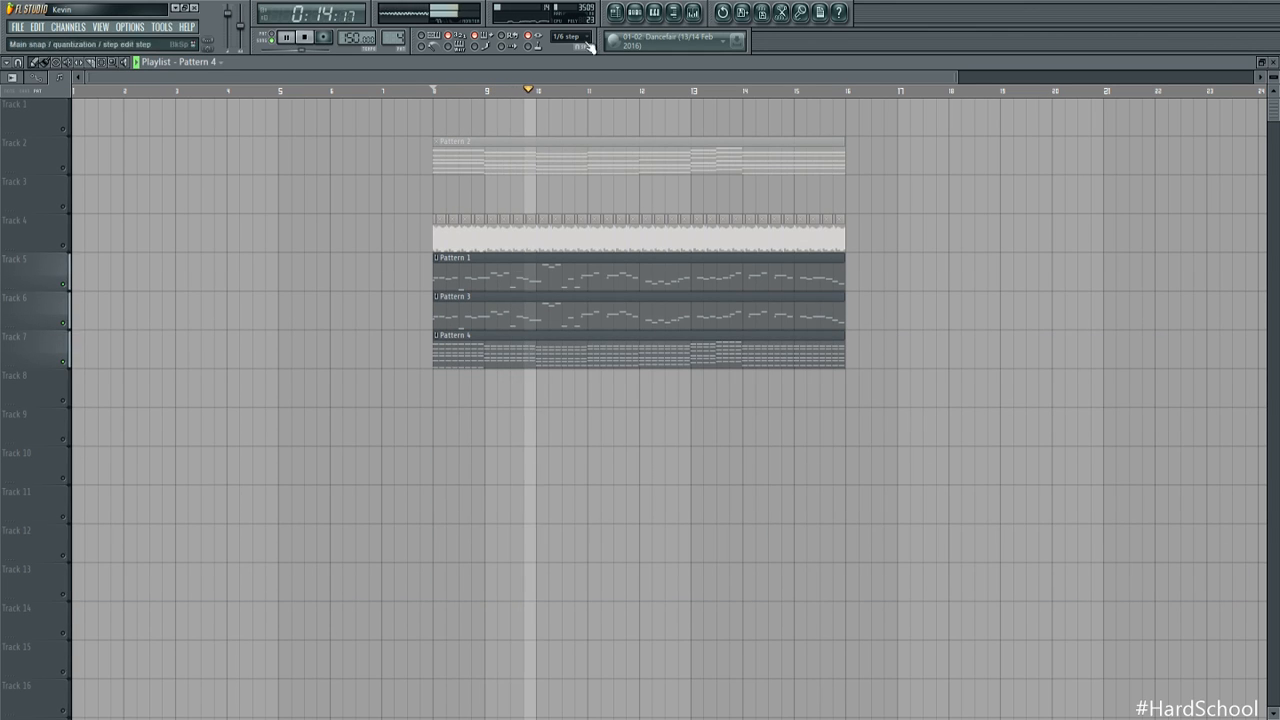
Stop playback, re-enable all playlist tracks, and mute the Pattern 2 clip and the clips on Track 4
{"action": "key", "text": "space"}
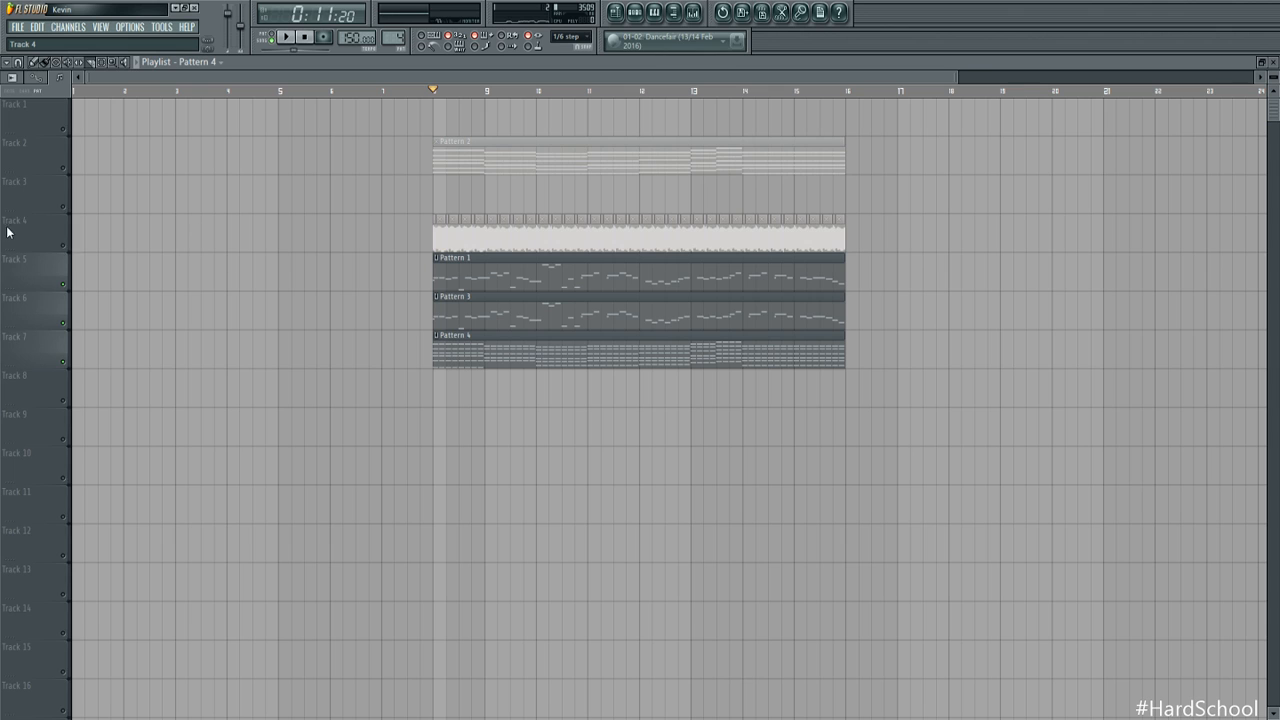
{"action": "right_click", "coordinate": [64, 246]}
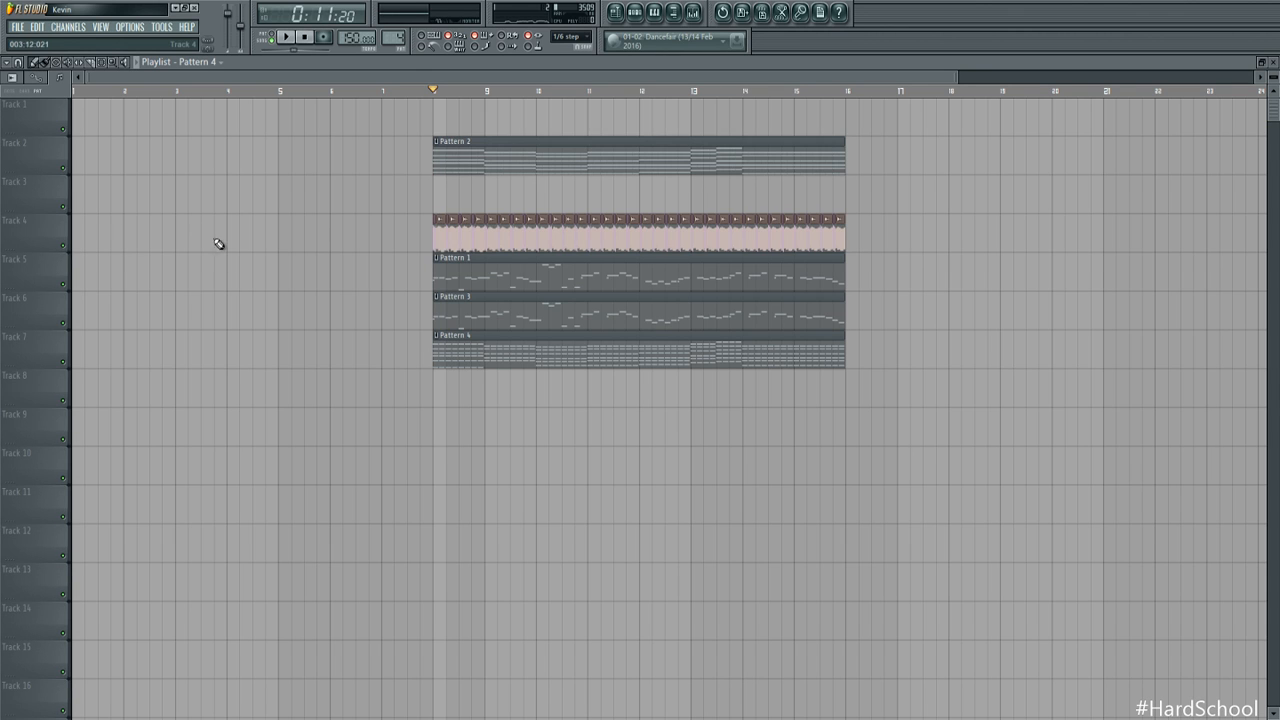
{"action": "key", "text": "t"}
{"action": "left_click_drag", "start_coordinate": [392, 228], "coordinate": [890, 221]}
{"action": "left_click", "coordinate": [813, 147]}
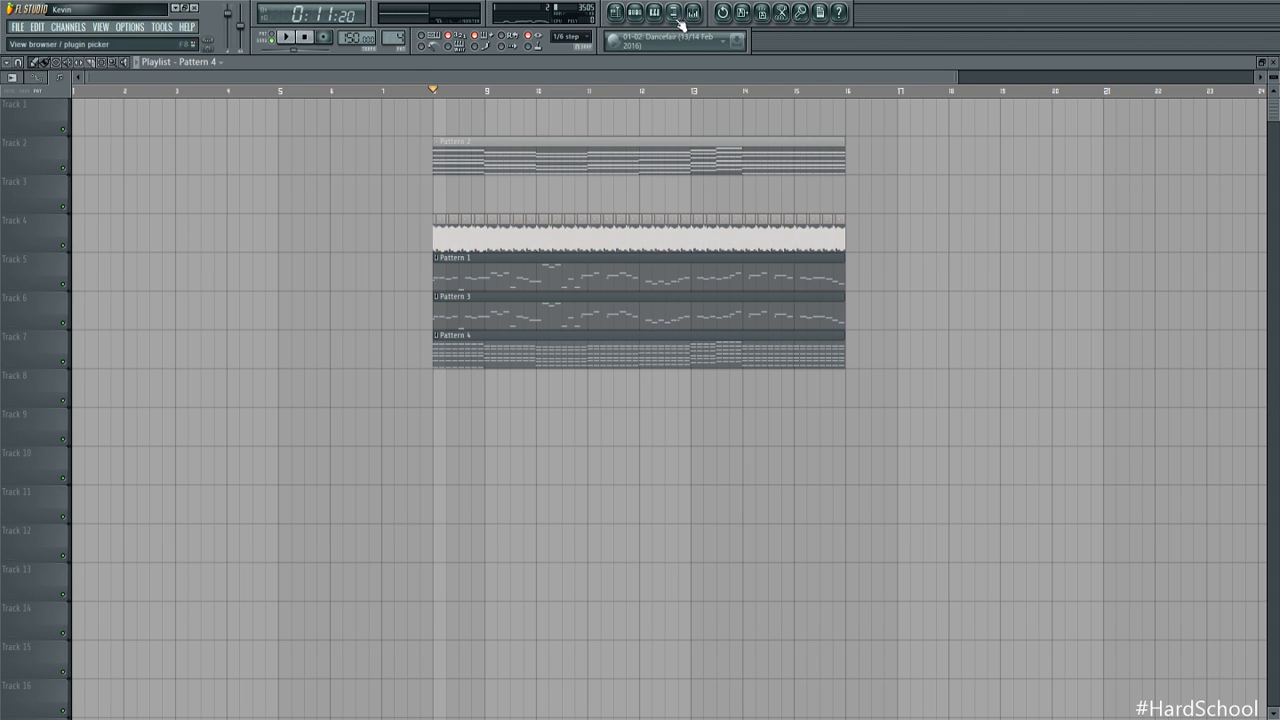
Load the FLOATING patch into part 1 of Virus TI Snow and inspect its oscillator and LFO settings
{"action": "left_click", "coordinate": [634, 12]}
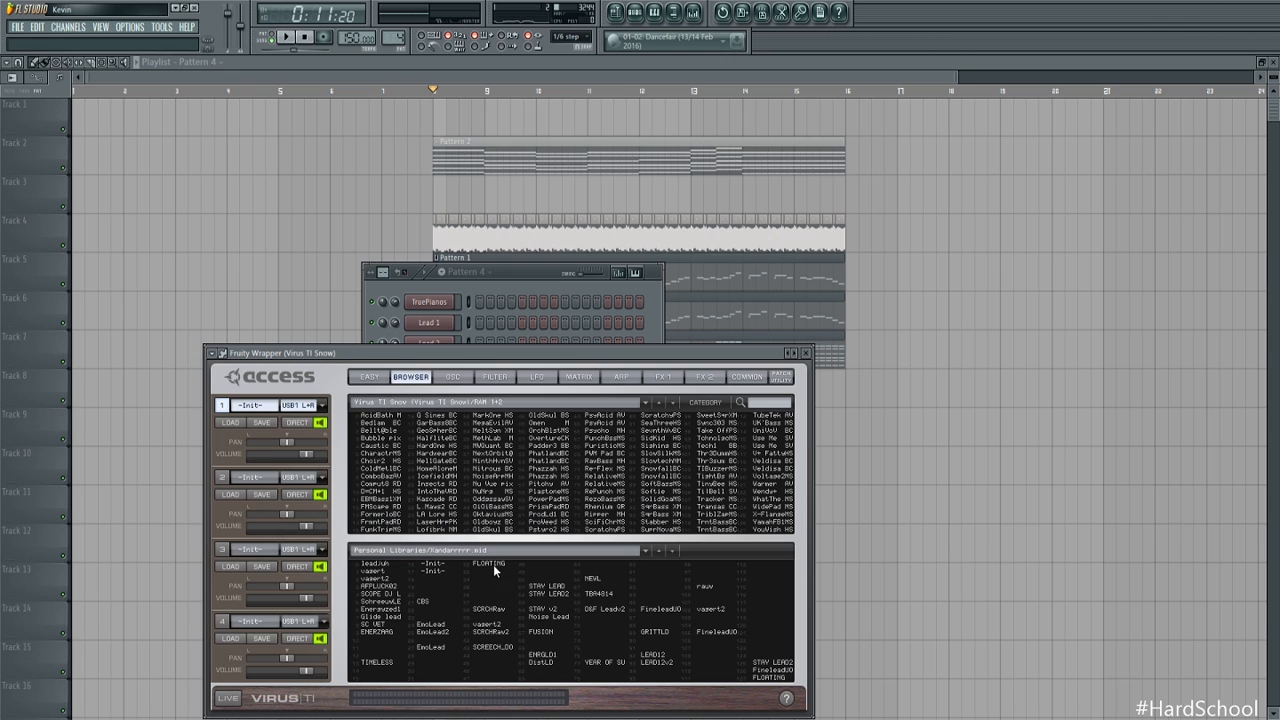
{"action": "double_click", "coordinate": [492, 562]}
{"action": "left_click", "coordinate": [461, 378]}
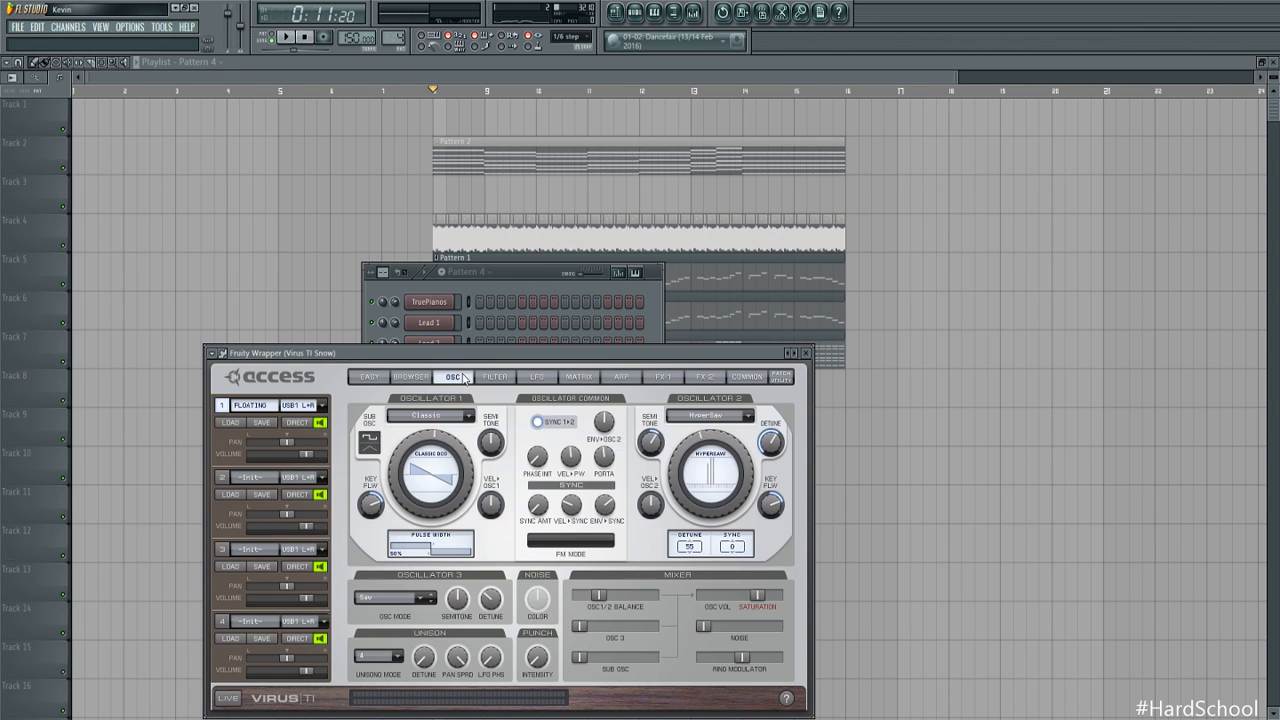
{"action": "left_click", "coordinate": [537, 377]}
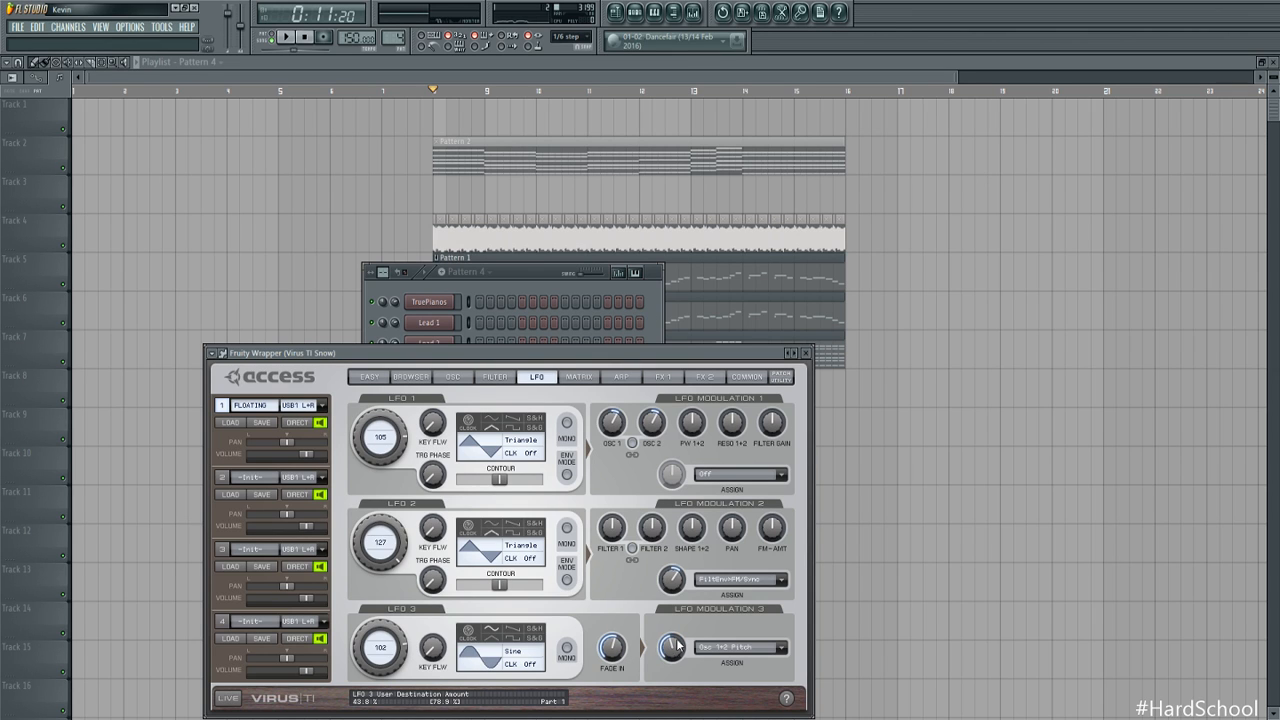
Check the Virus TI Snow channel, its mixer track and its plugin, and close all windows over the playlist
{"action": "left_click", "coordinate": [530, 285]}
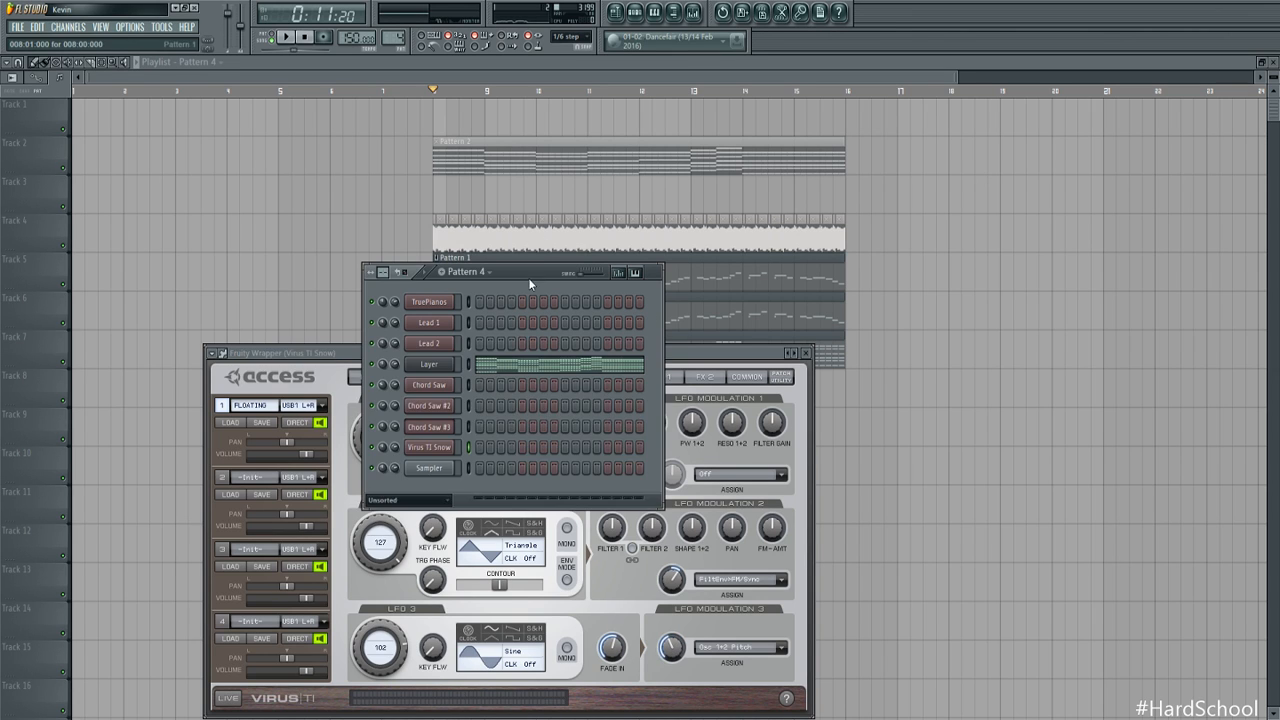
{"action": "left_click", "coordinate": [694, 10]}
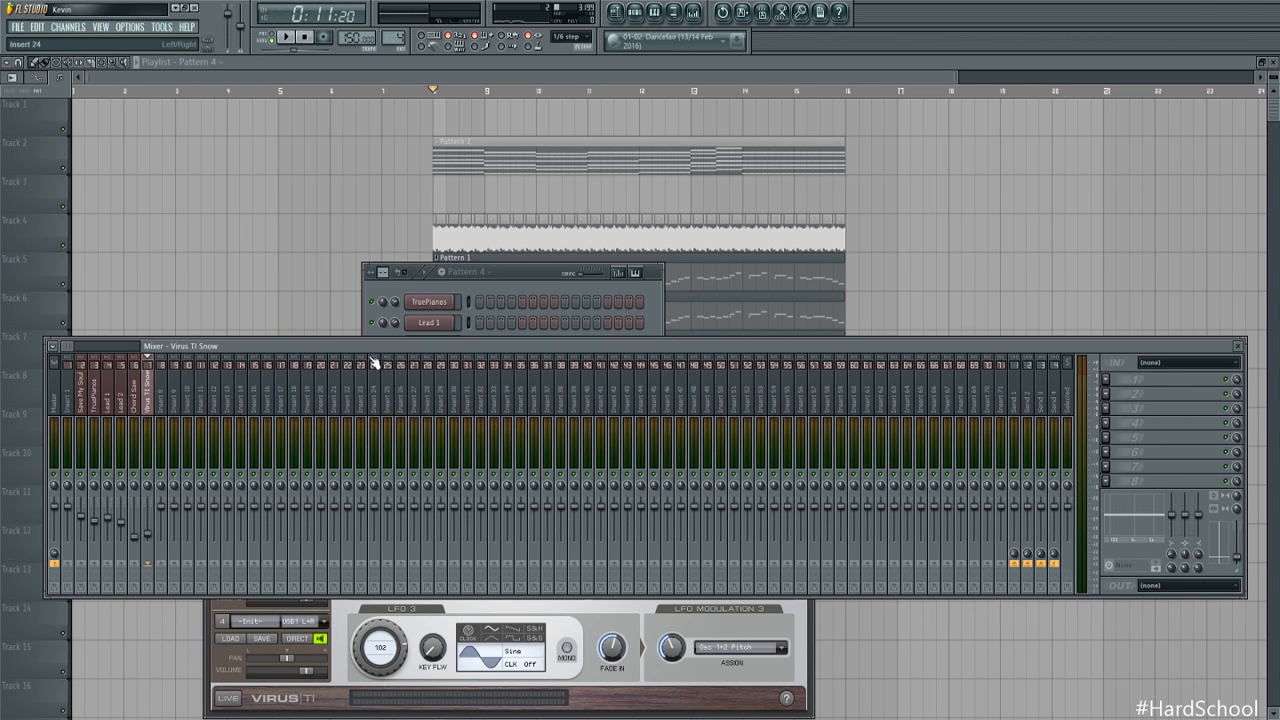
{"action": "left_click", "coordinate": [508, 322]}
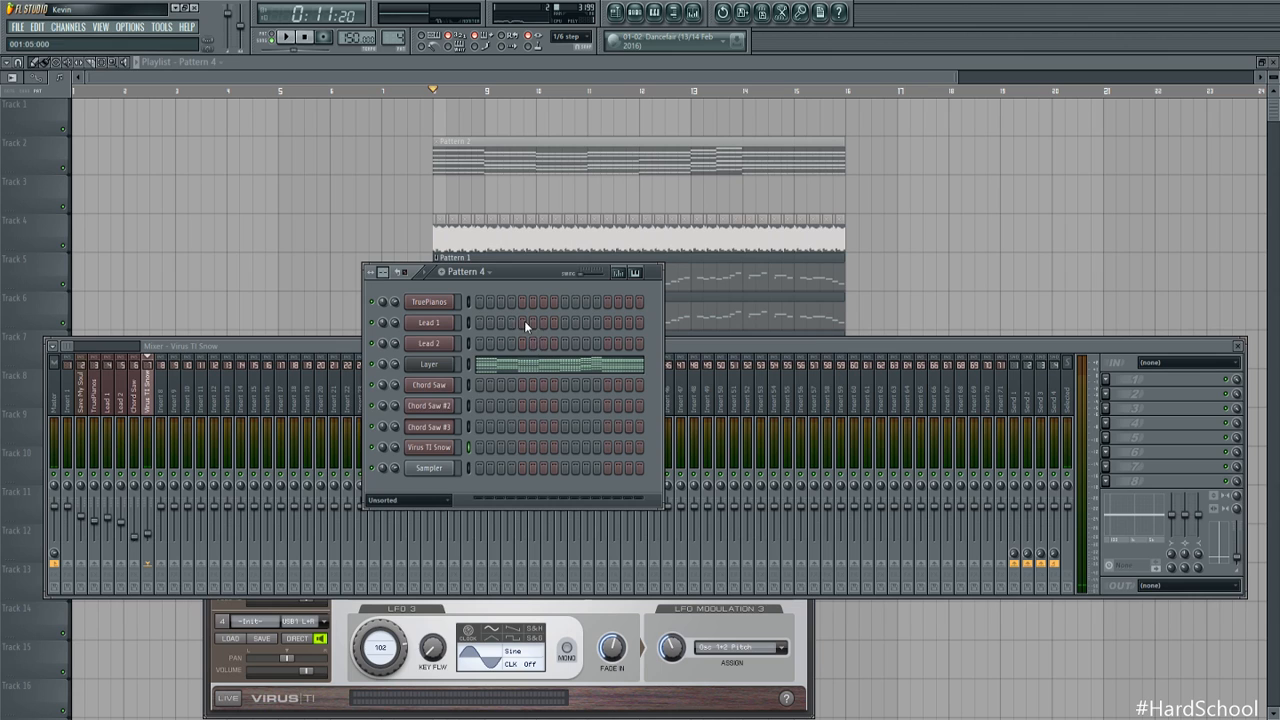
{"action": "left_click", "coordinate": [442, 450]}
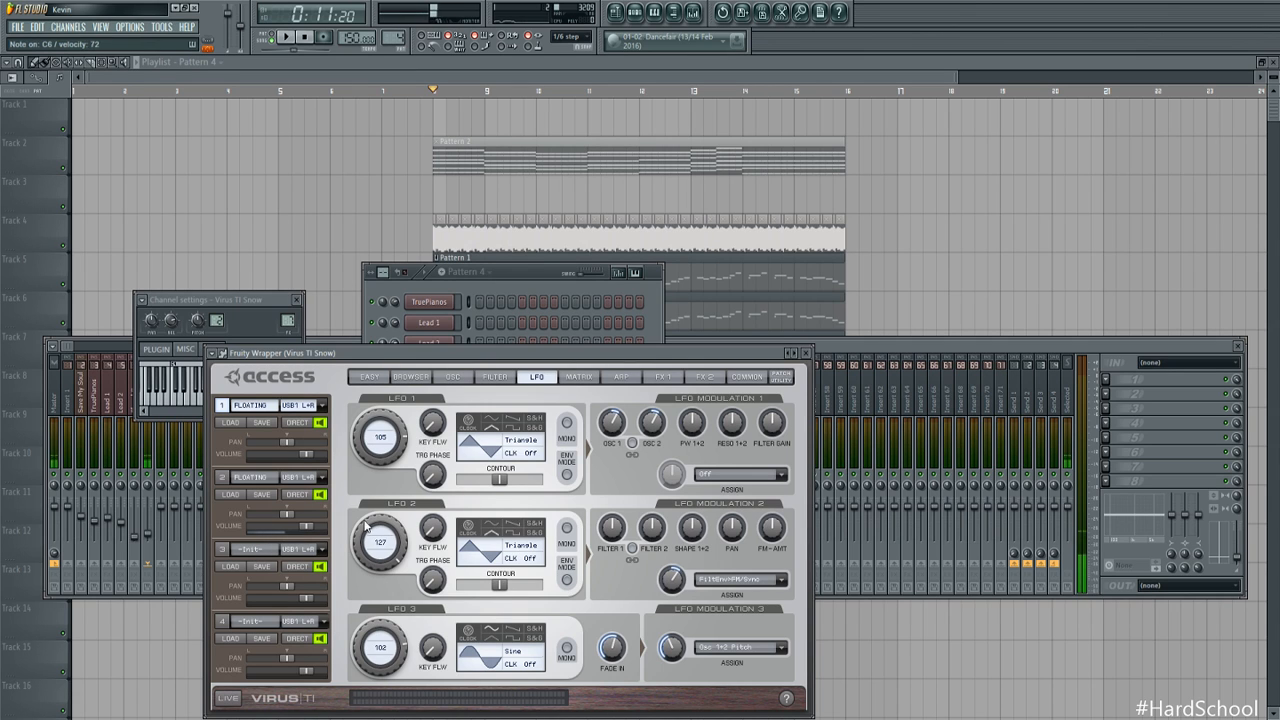
{"action": "left_click", "coordinate": [926, 352]}
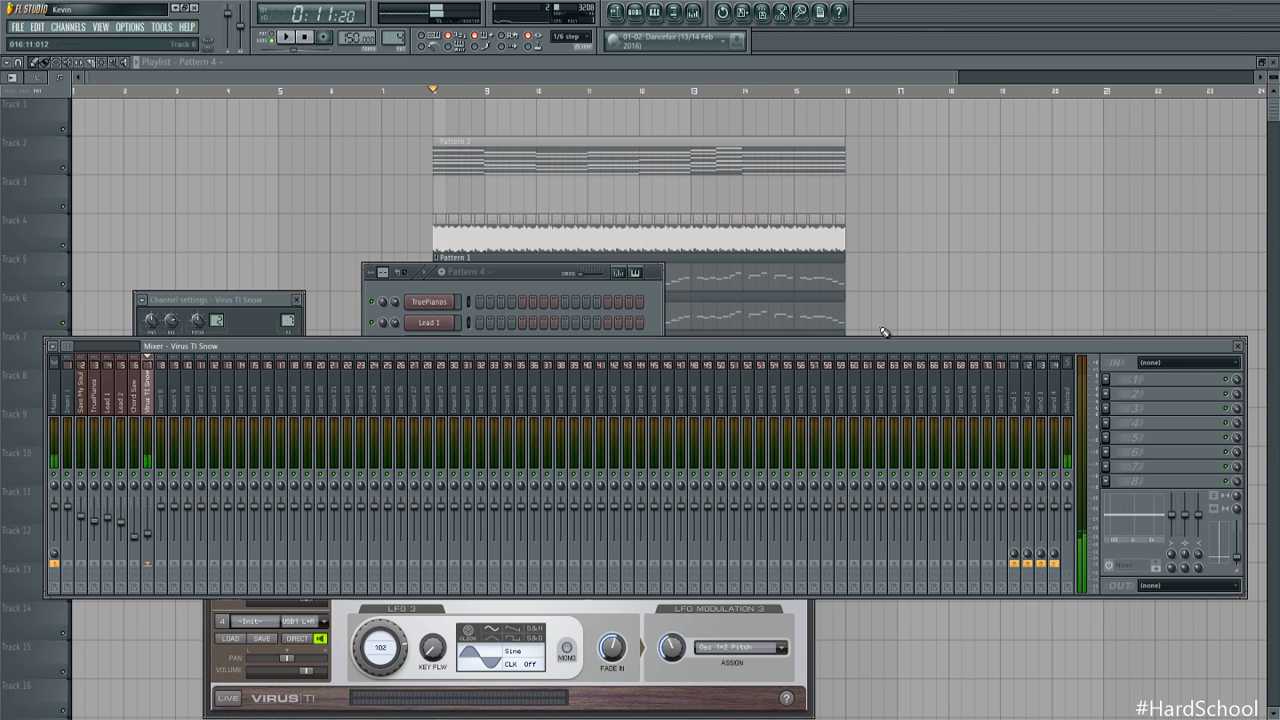
{"action": "left_click", "coordinate": [538, 276]}
{"action": "key", "text": "F12"}
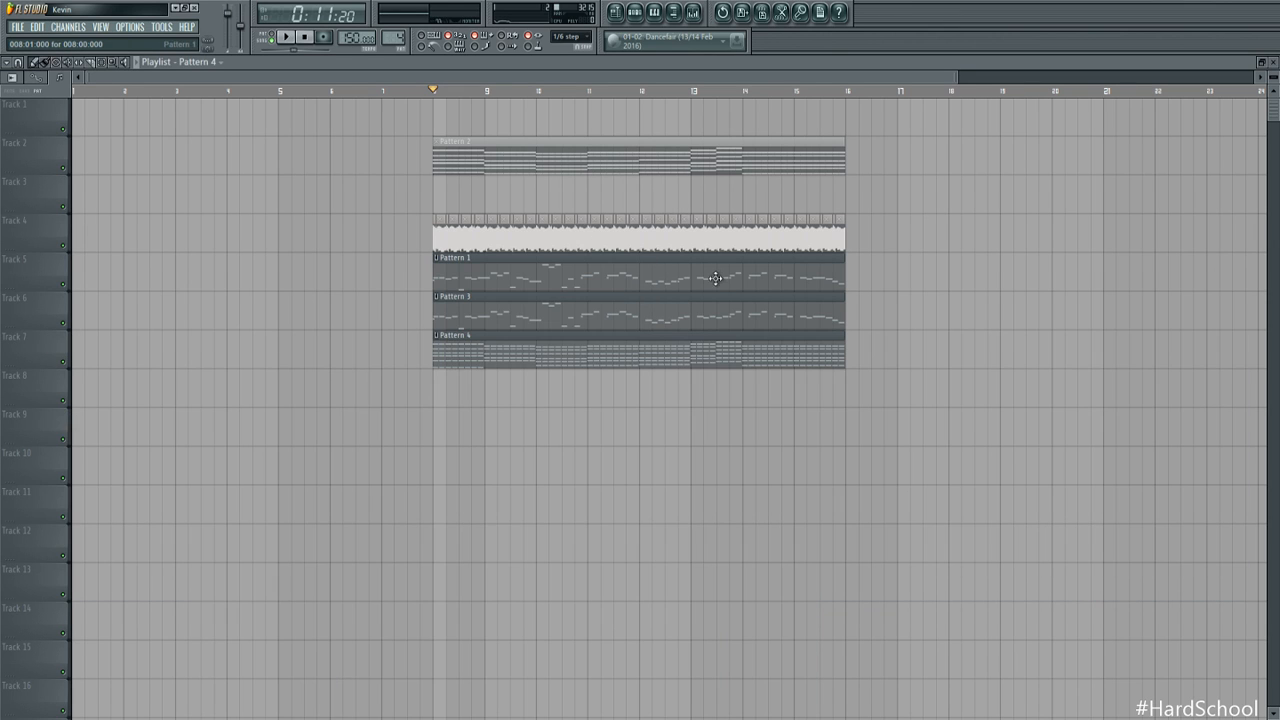
Copy the Lead 2 melody from Pattern 3 into the Virus TI Snow piano roll of a new pattern
{"action": "left_click_drag", "start_coordinate": [604, 347], "coordinate": [604, 385]}
{"action": "double_click", "coordinate": [549, 317]}
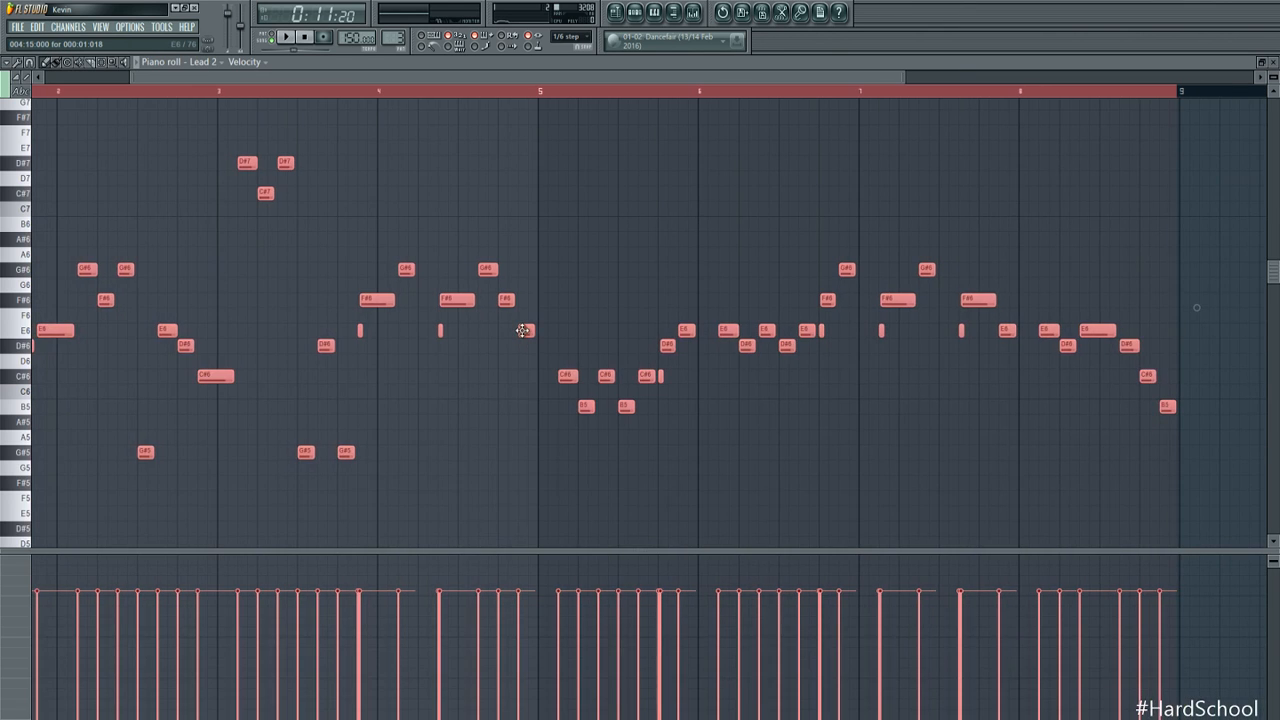
{"action": "key", "text": "F4"}
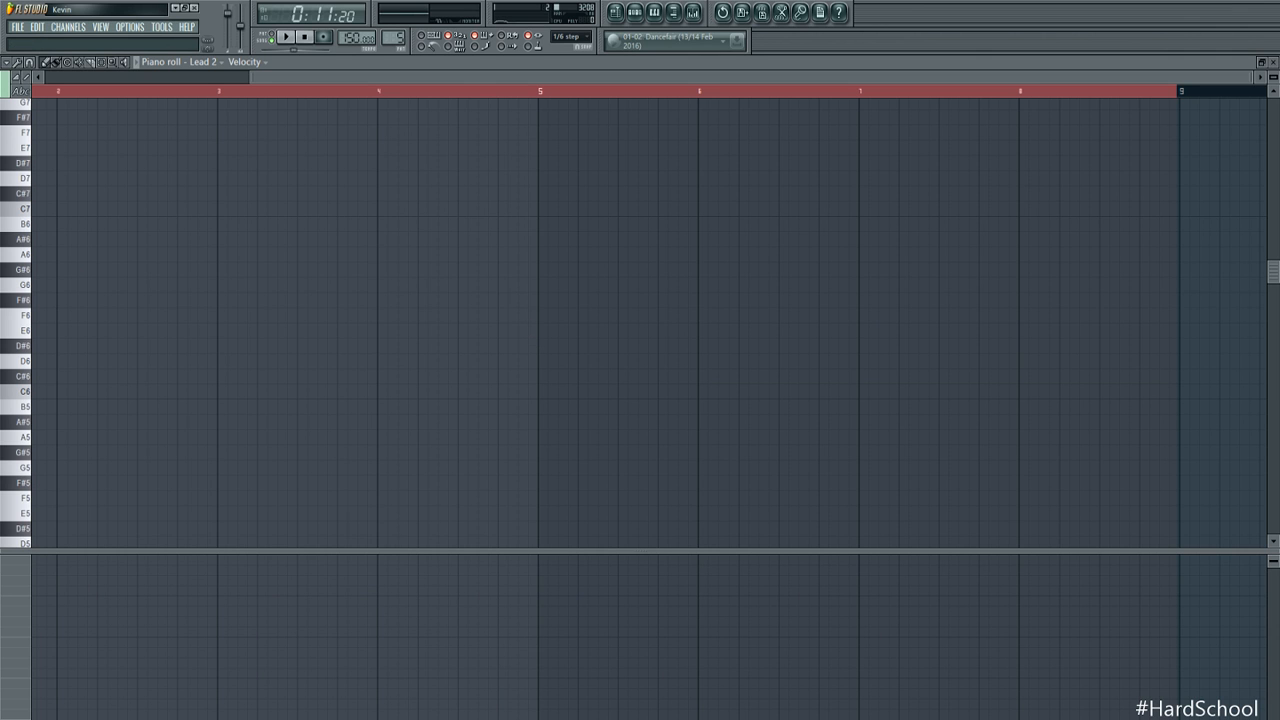
{"action": "left_click", "coordinate": [652, 10]}
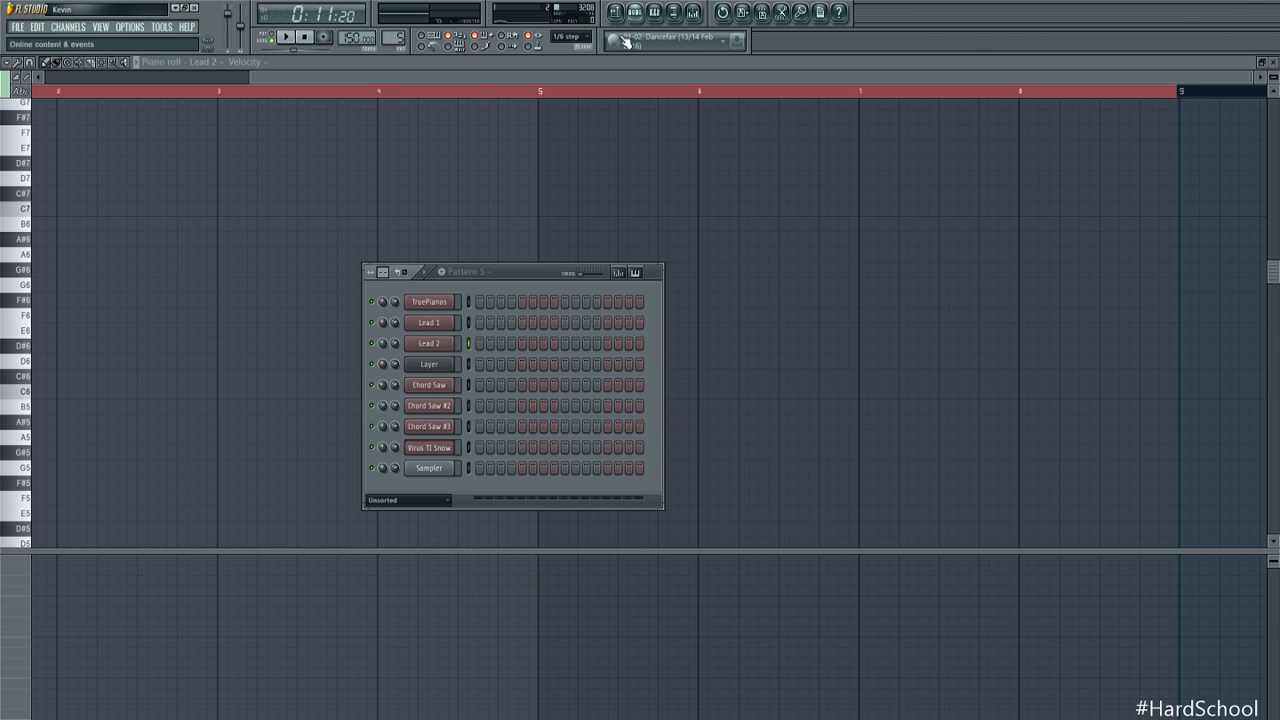
{"action": "right_click", "coordinate": [445, 452]}
{"action": "left_click", "coordinate": [447, 457]}
{"action": "key", "text": "ctrl+v"}
{"action": "scroll", "coordinate": [421, 367], "scroll_direction": "up", "scroll_amount": 3}
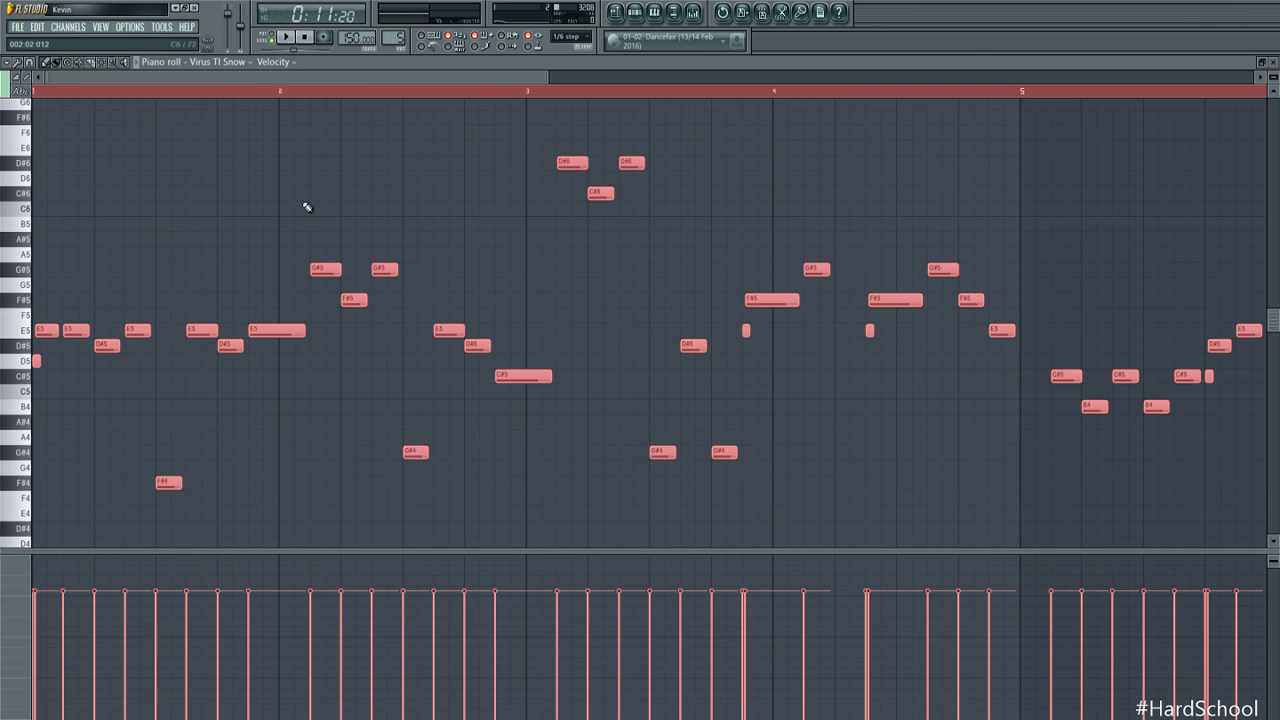
Play the new pattern and inspect the oscillator and common settings of Virus TI Snow
{"action": "left_click", "coordinate": [285, 37]}
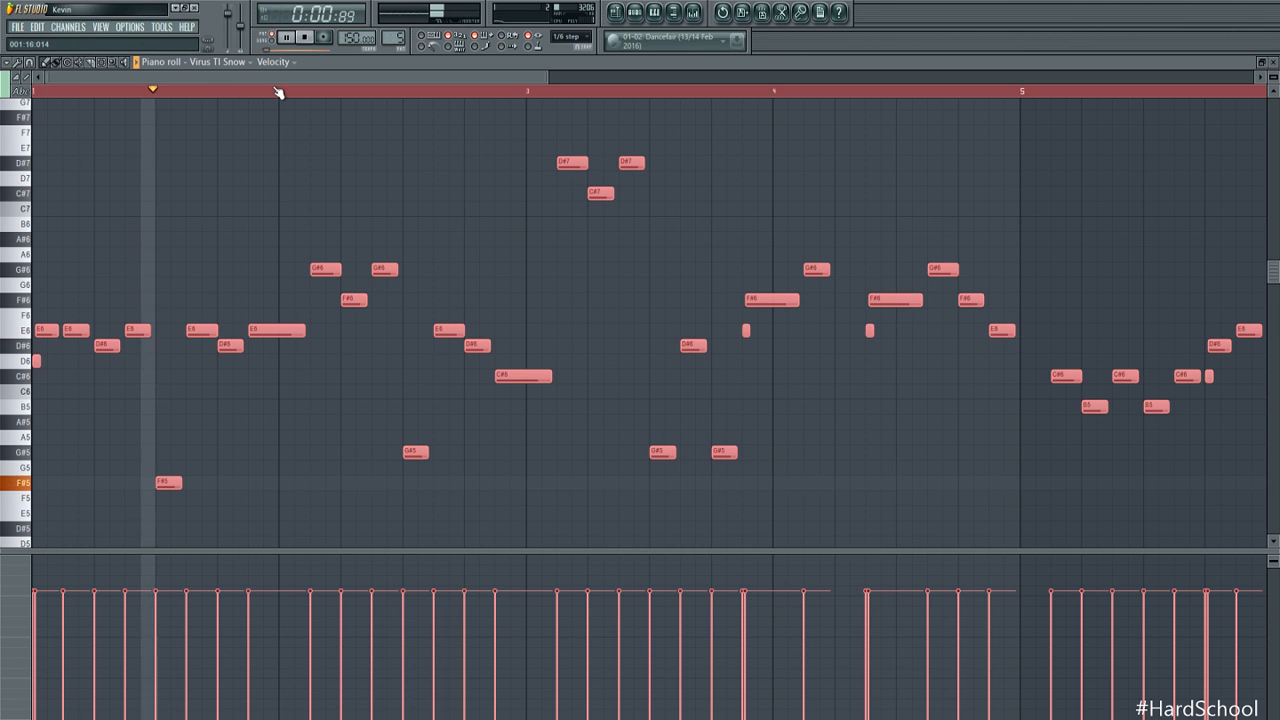
{"action": "left_click", "coordinate": [652, 13]}
{"action": "left_click", "coordinate": [437, 455]}
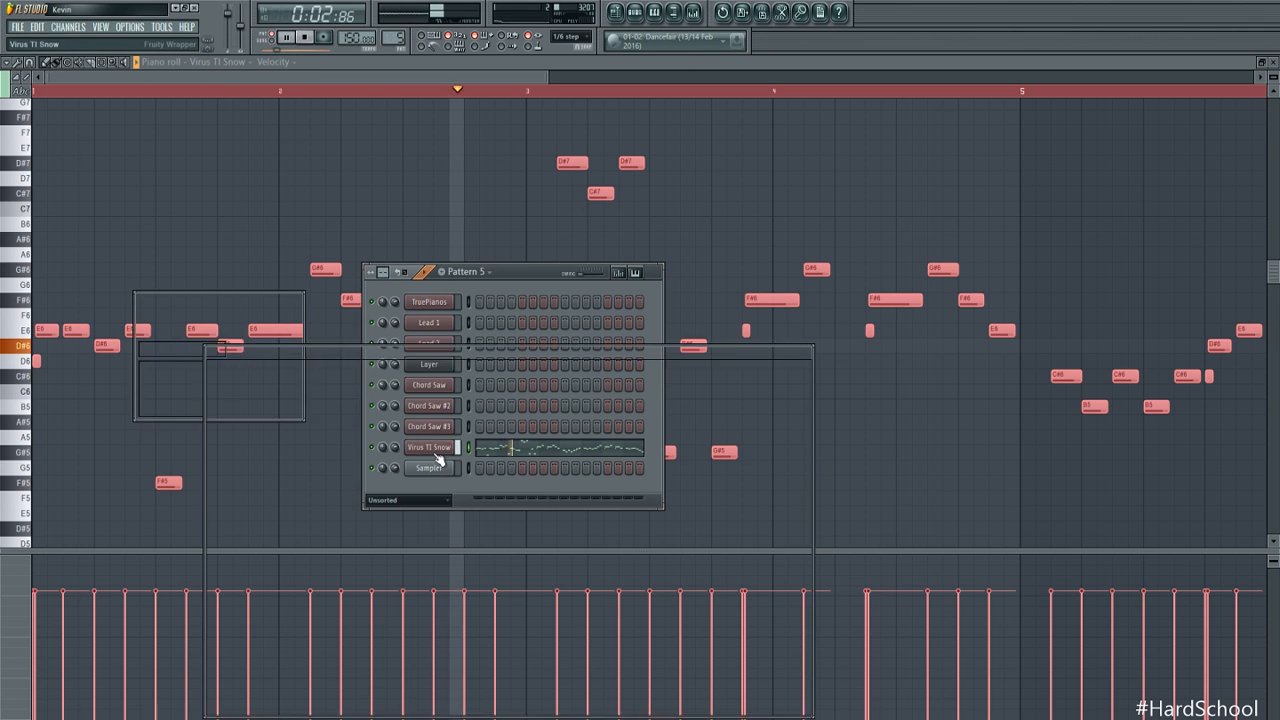
{"action": "left_click", "coordinate": [455, 378]}
{"action": "left_click", "coordinate": [752, 378]}
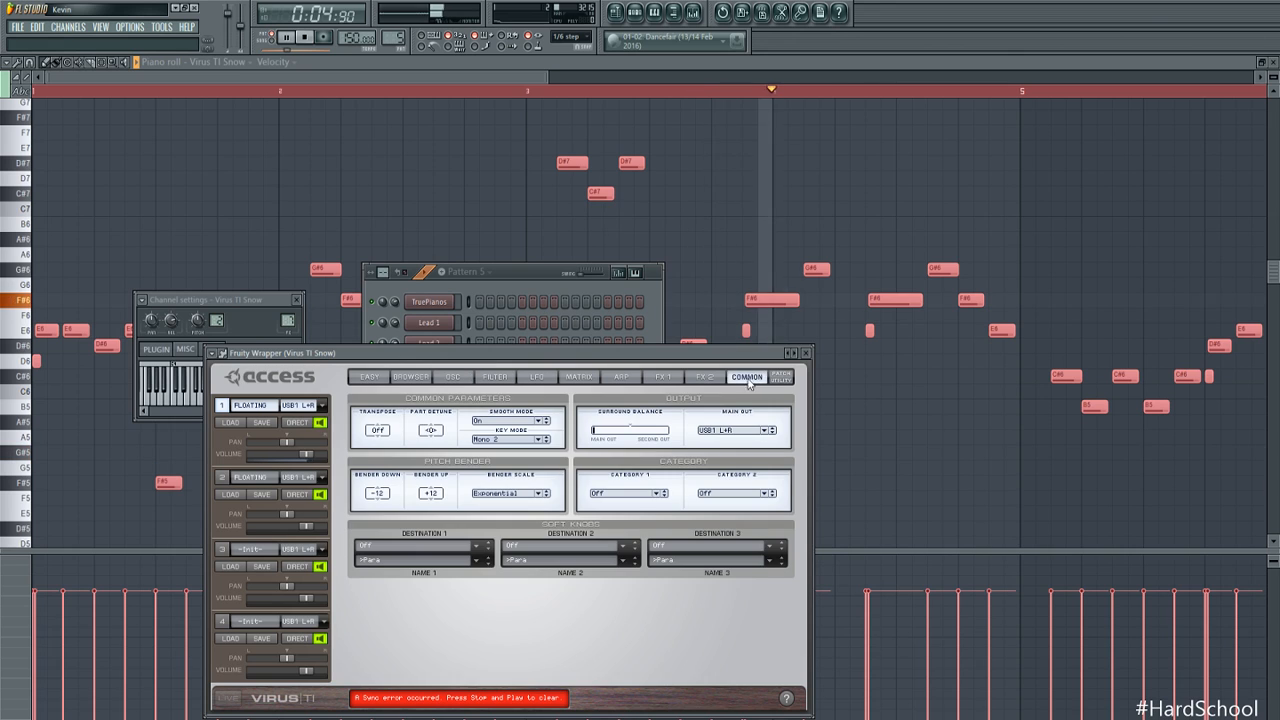
Inspect the Virus TI Snow oscillator and matrix pages, comparing the sound with matrix slot 1's source set to Off and to Envelope 3
{"action": "left_click", "coordinate": [462, 378]}
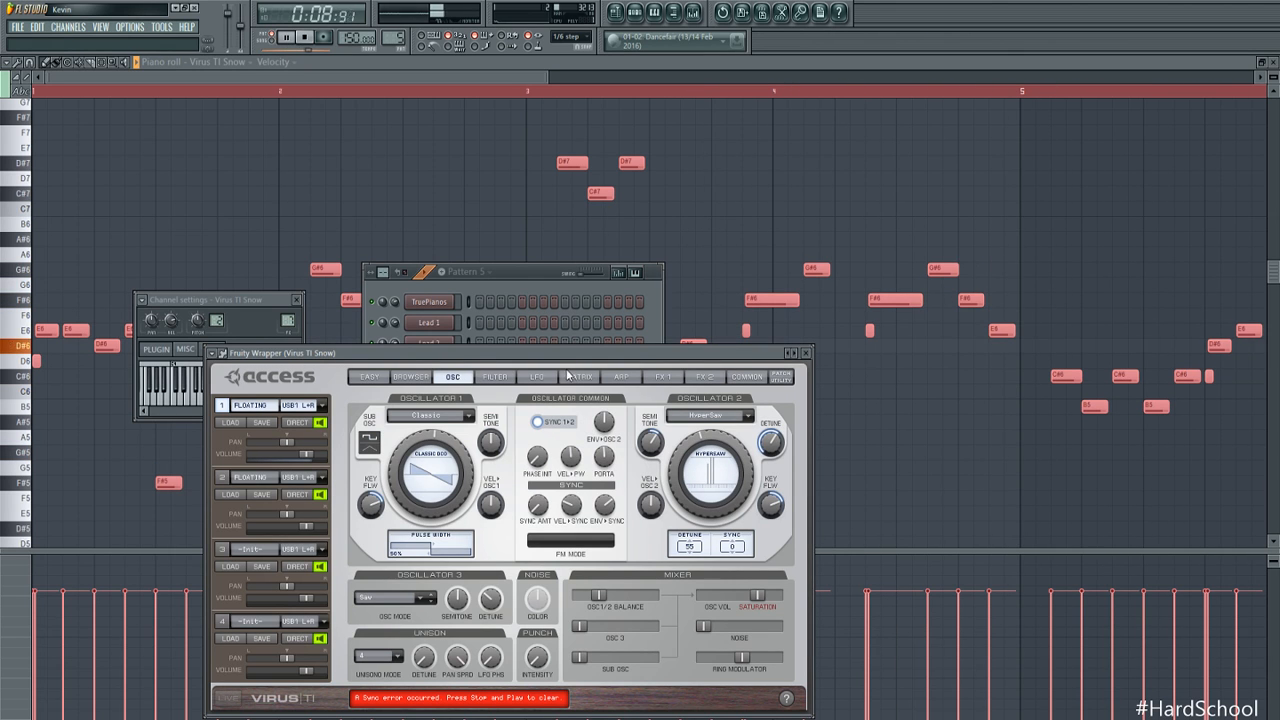
{"action": "left_click", "coordinate": [570, 378]}
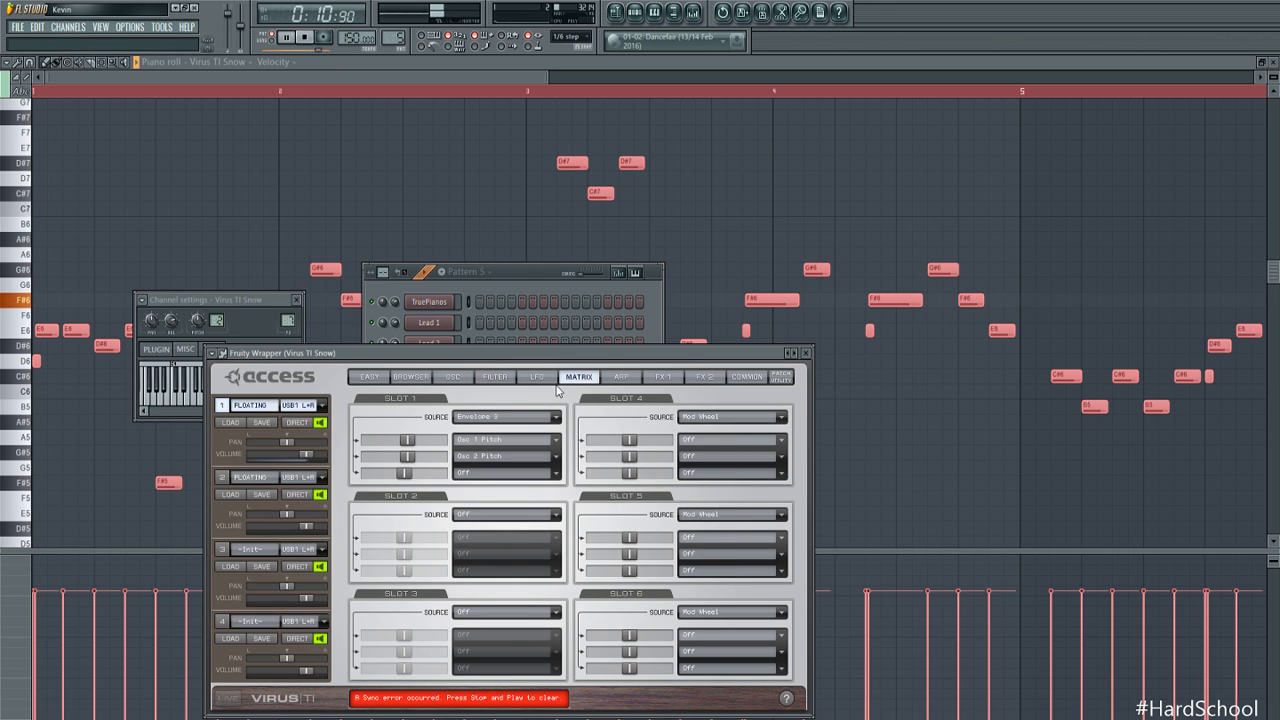
{"action": "left_click", "coordinate": [485, 425]}
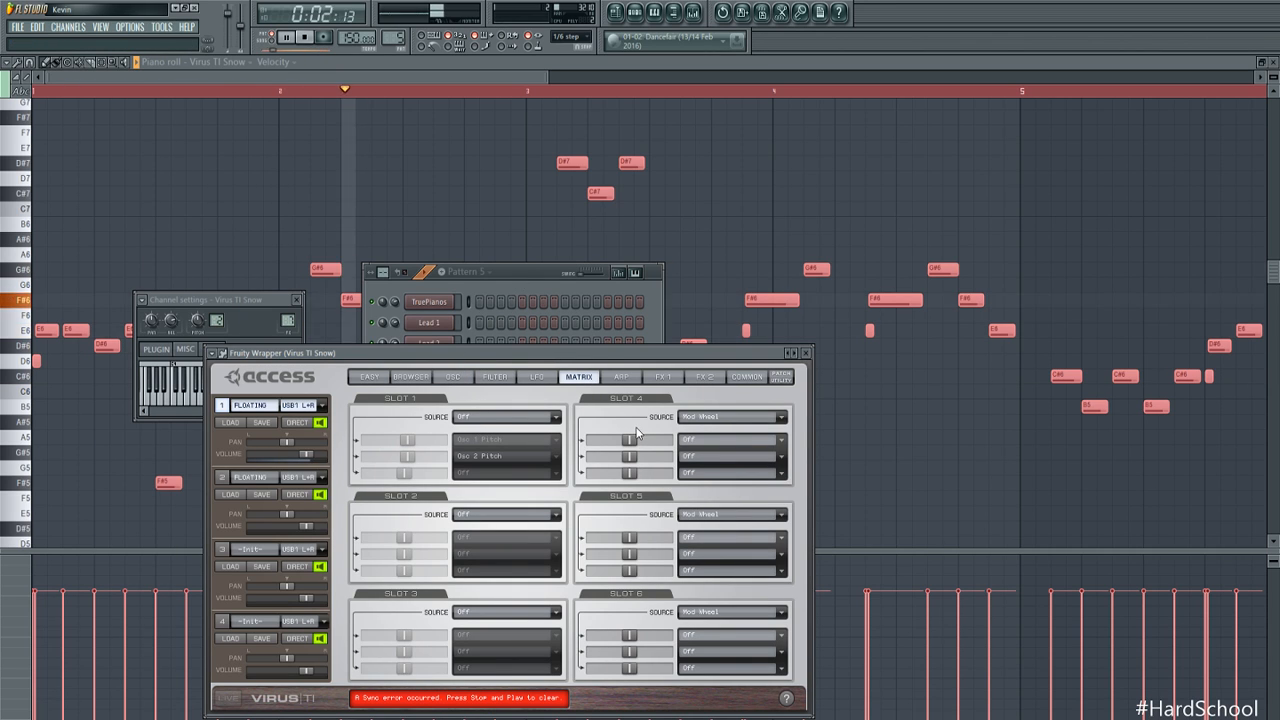
{"action": "left_click", "coordinate": [490, 424]}
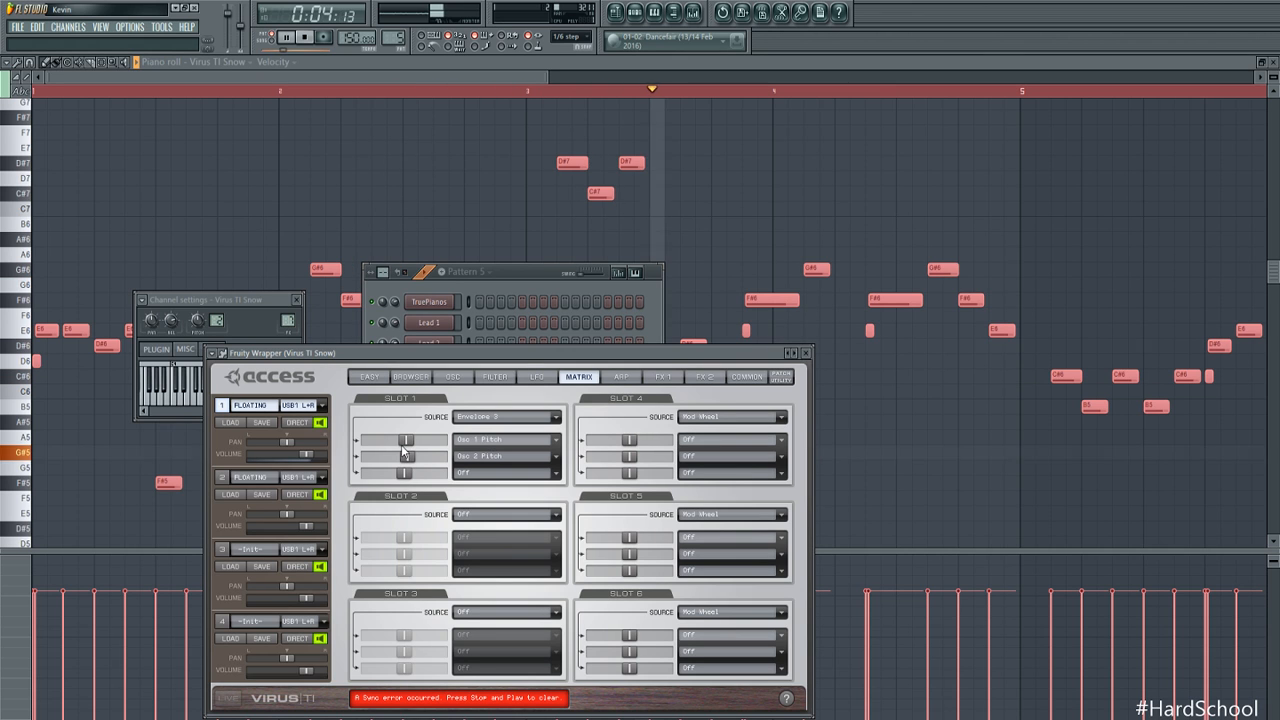
Place Pattern 5 on Track 7 of the playlist starting at bar 8, and stop playback
{"action": "left_click", "coordinate": [534, 272]}
{"action": "key", "text": "F5"}
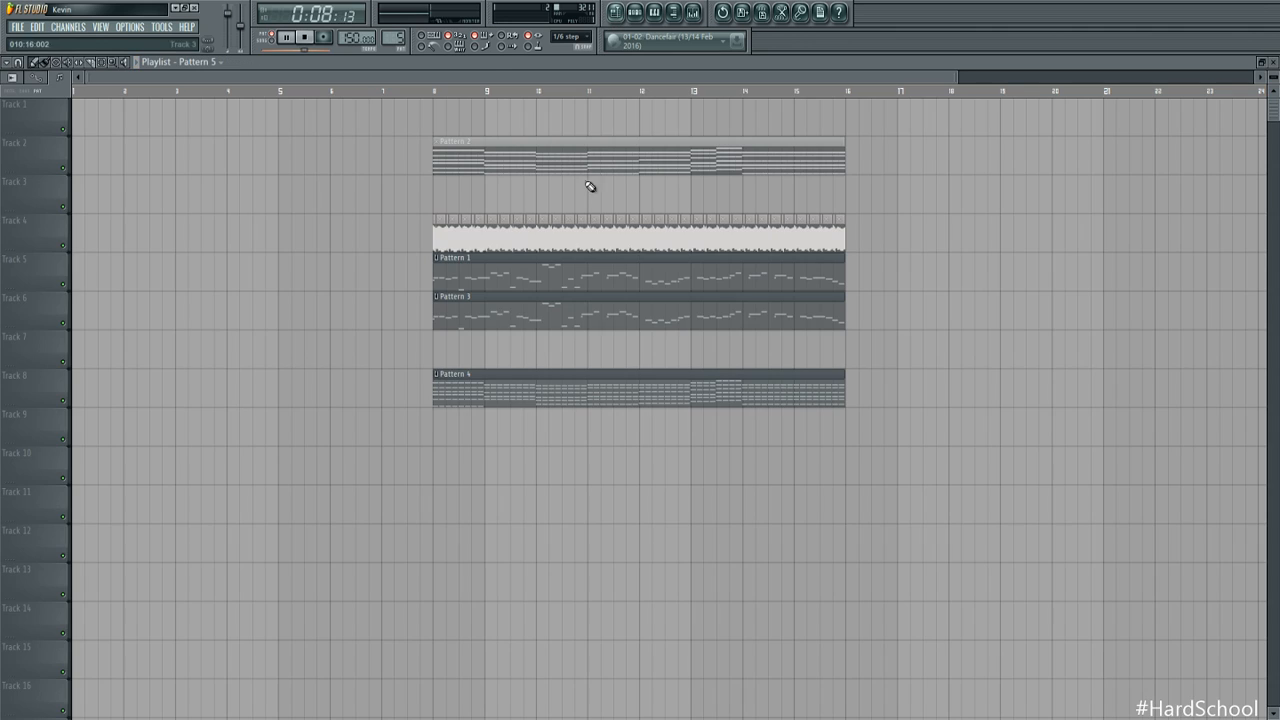
{"action": "left_click", "coordinate": [436, 367]}
{"action": "key", "text": "space"}
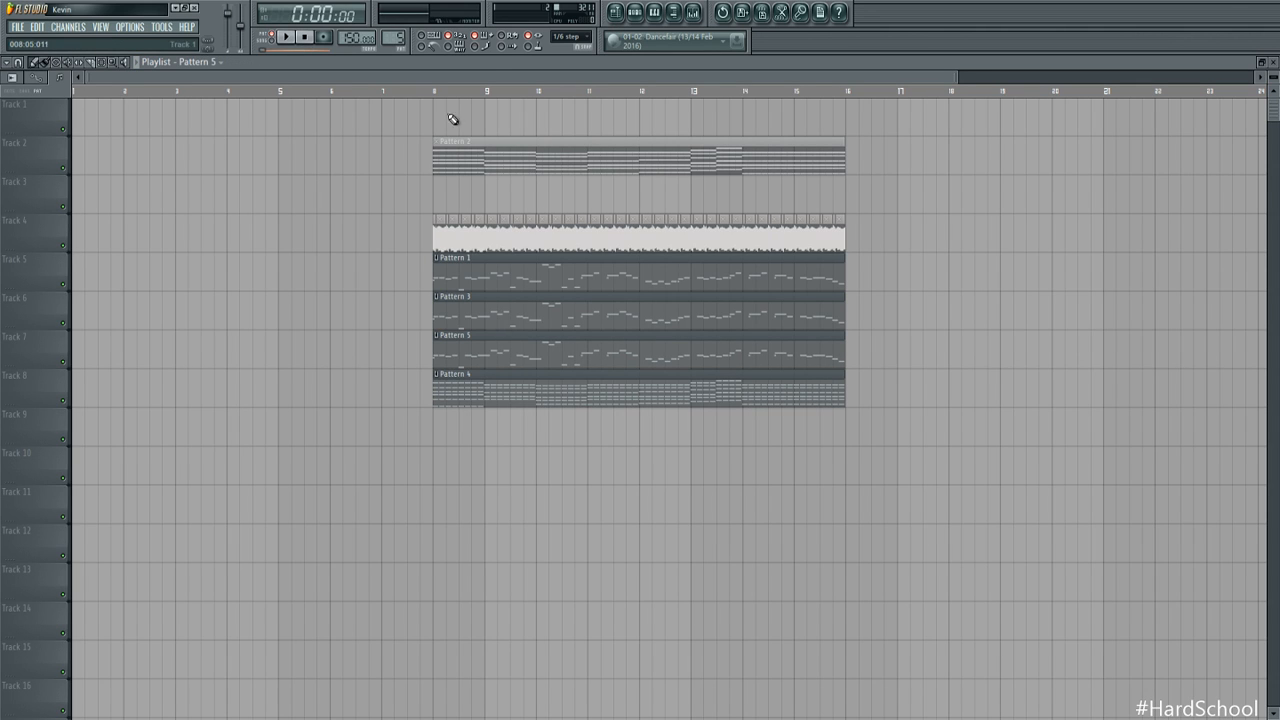
Play the arrangement with the mixer open and slightly raise the Virus TI Snow track's volume
{"action": "key", "text": "space"}
{"action": "left_click", "coordinate": [695, 14]}
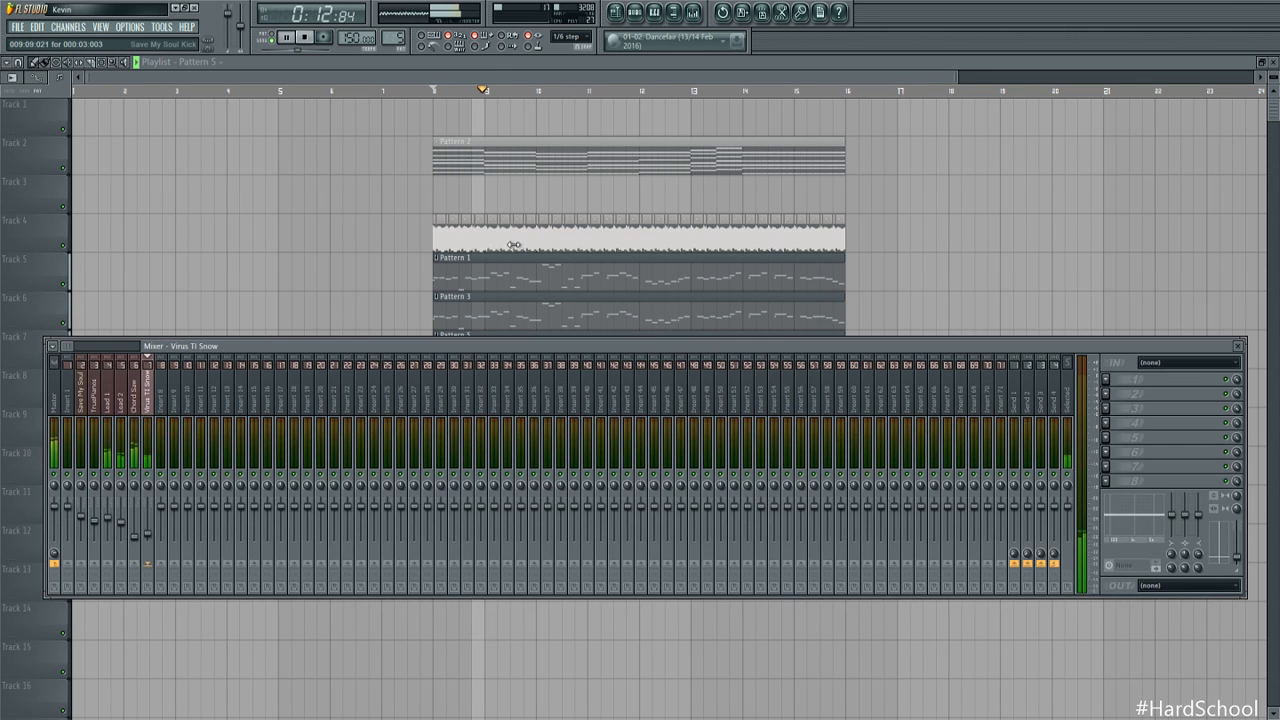
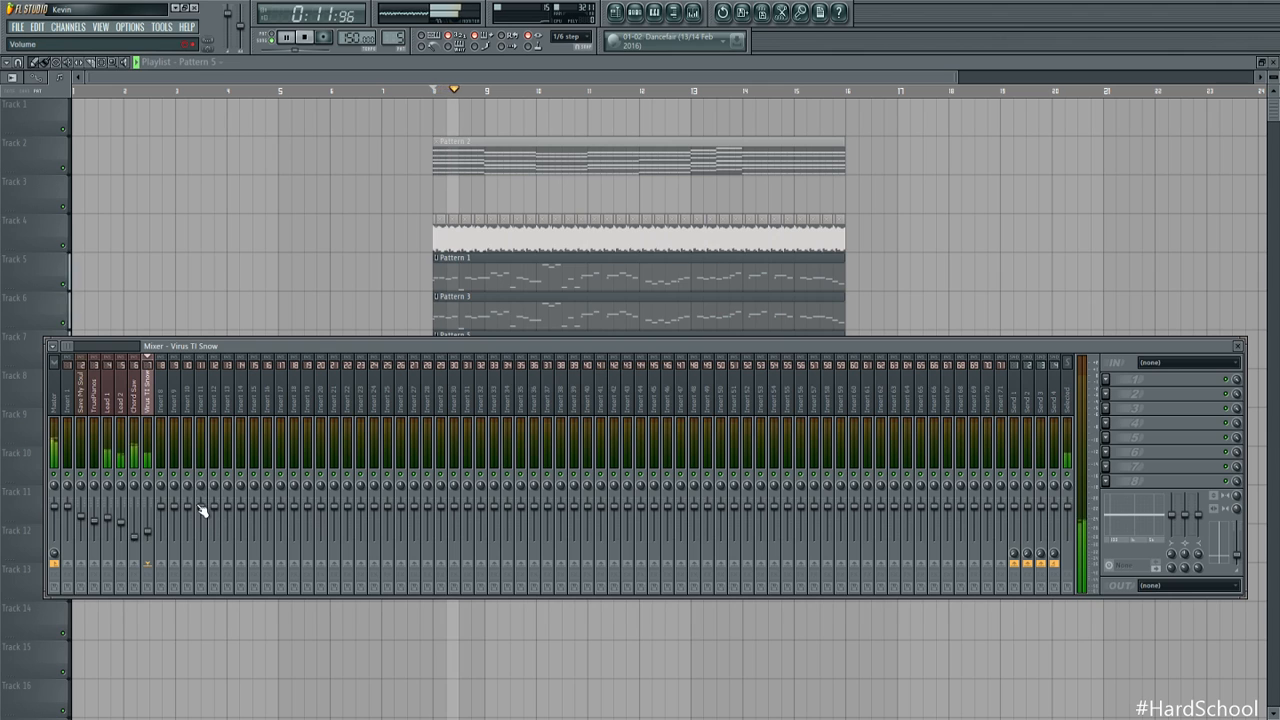
{"action": "key", "text": "space"}
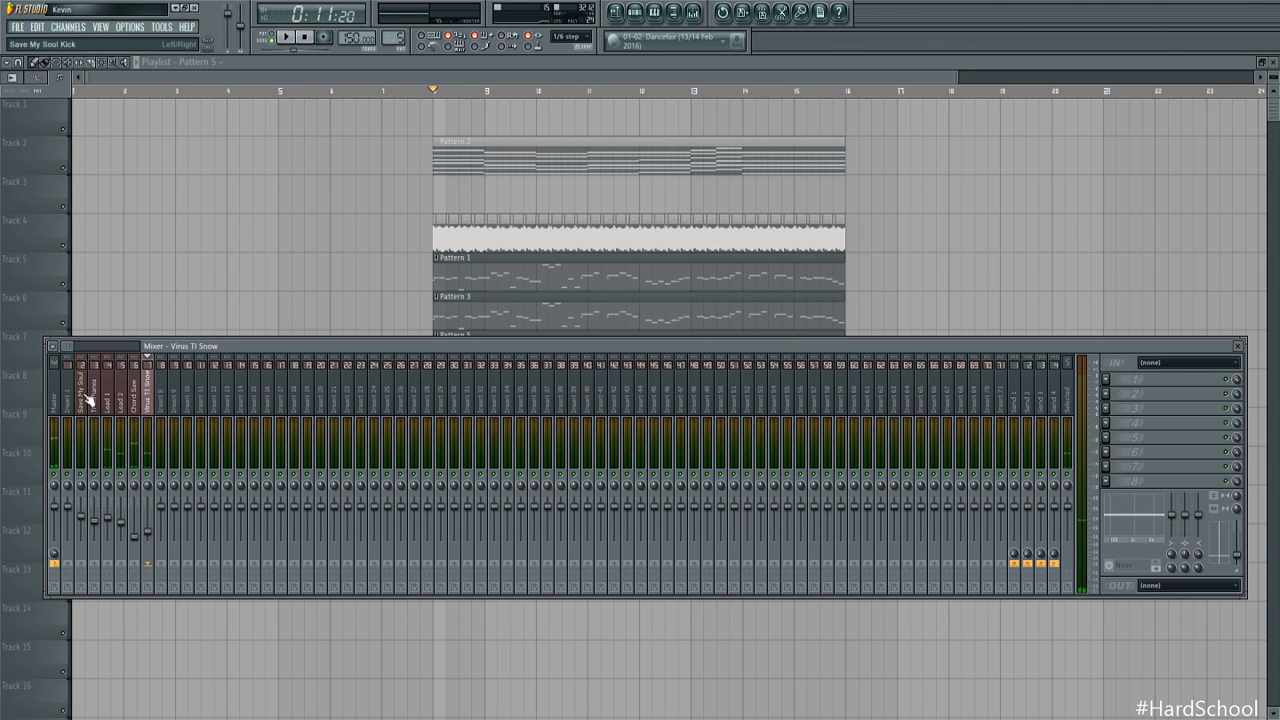
Select bars 8 to 16 of the playlist as the playback range and play it with the Lead 1 mixer track selected
{"action": "left_click_drag", "start_coordinate": [440, 92], "coordinate": [866, 93]}
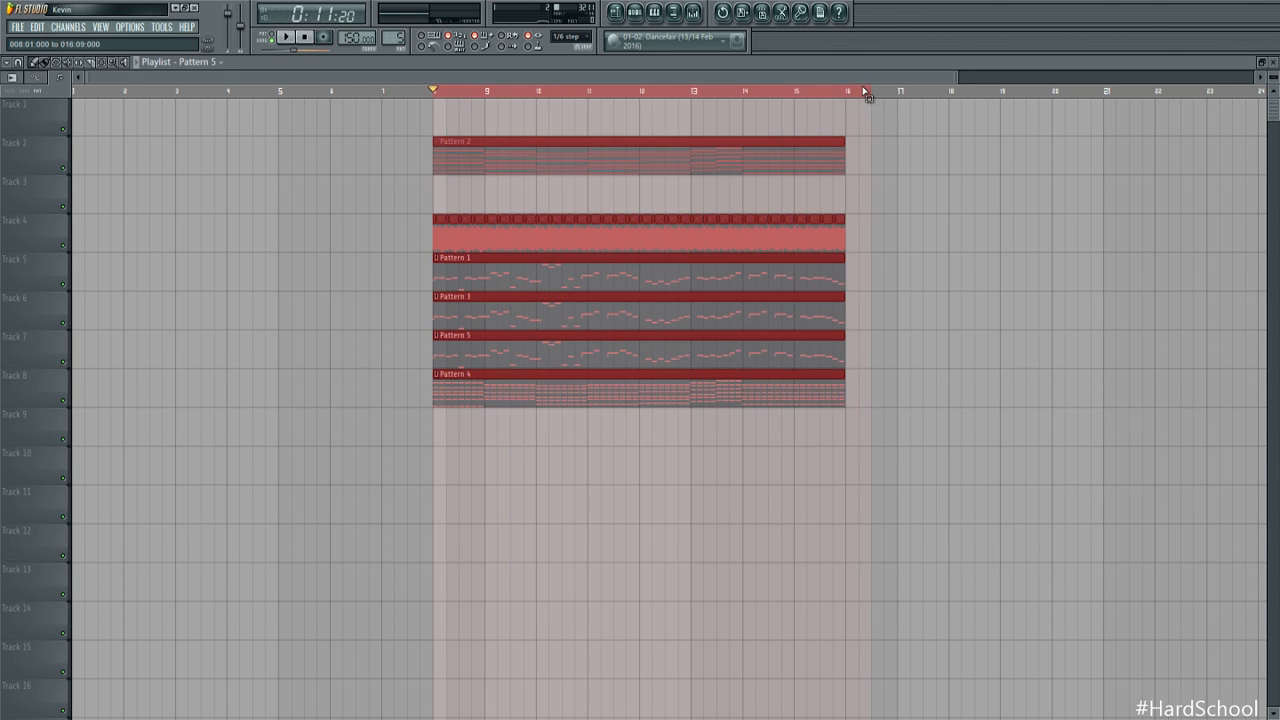
{"action": "left_click", "coordinate": [697, 13]}
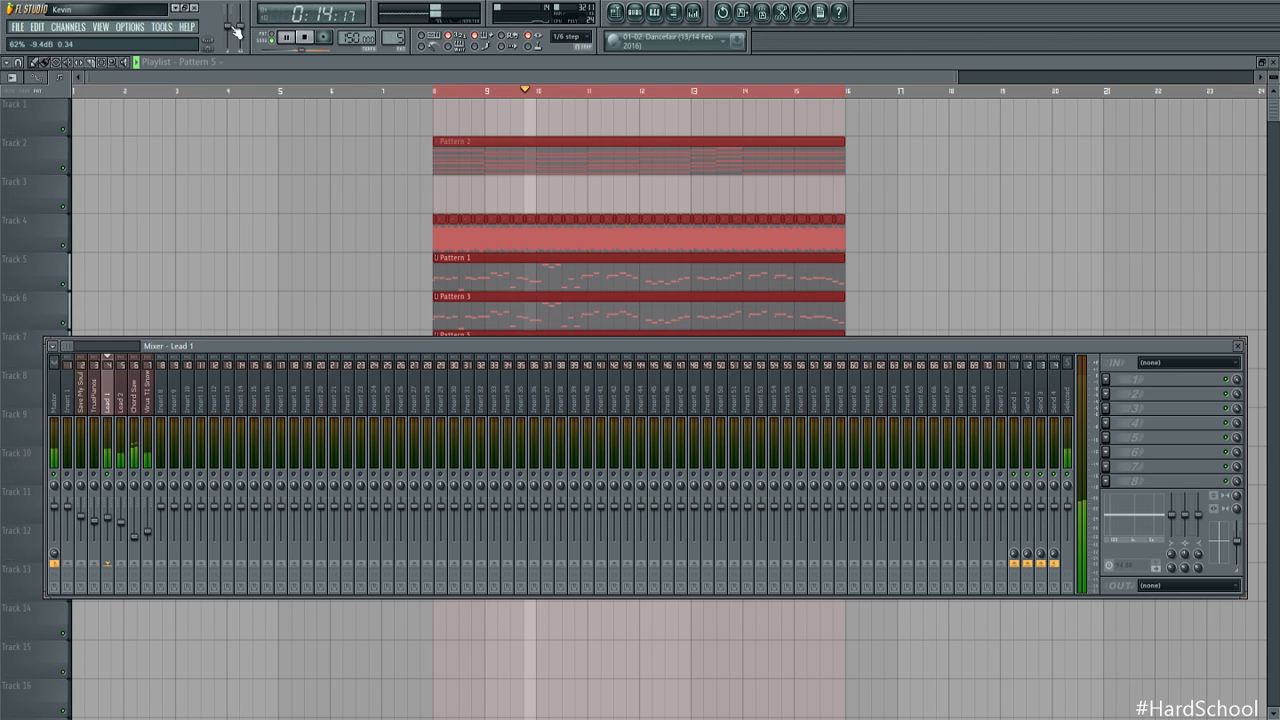
{"action": "left_click", "coordinate": [697, 14]}
{"action": "left_click", "coordinate": [697, 14]}
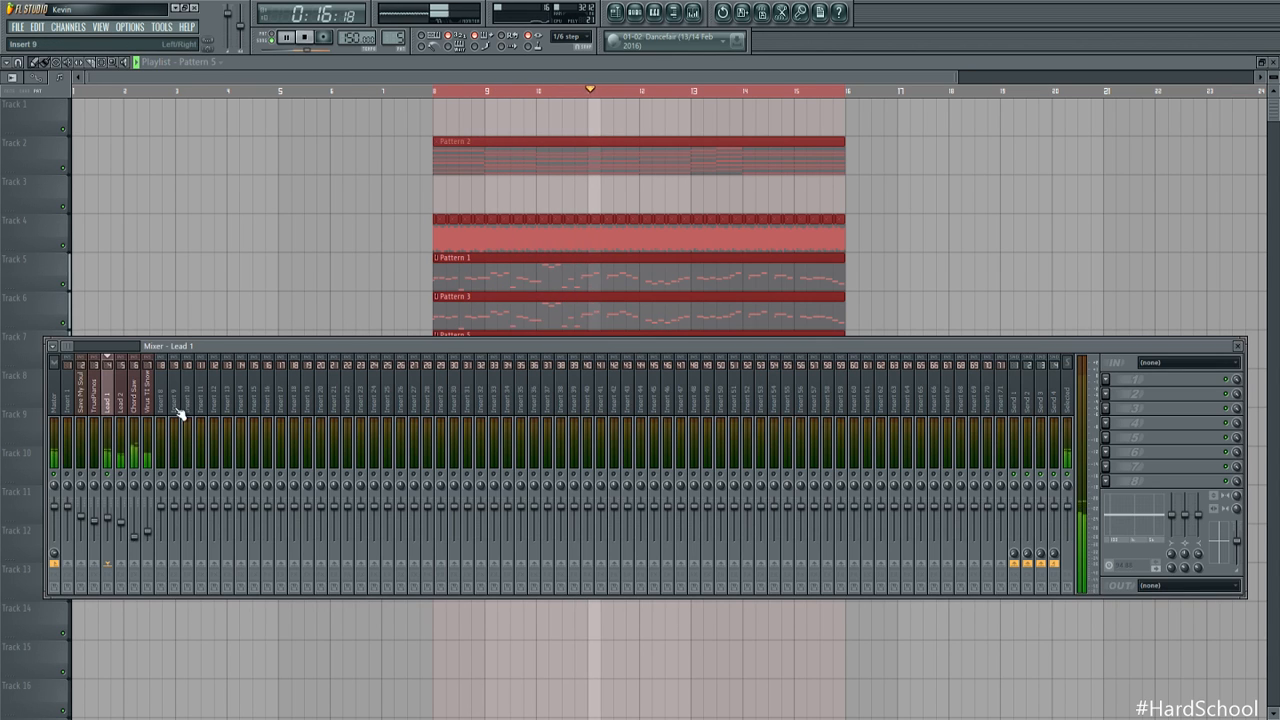
Insert FabFilter Pro-Q in the first effect slot of the Lead 1 mixer track and load its Low Cut preset
{"action": "key", "text": "space"}
{"action": "left_click", "coordinate": [1106, 174]}
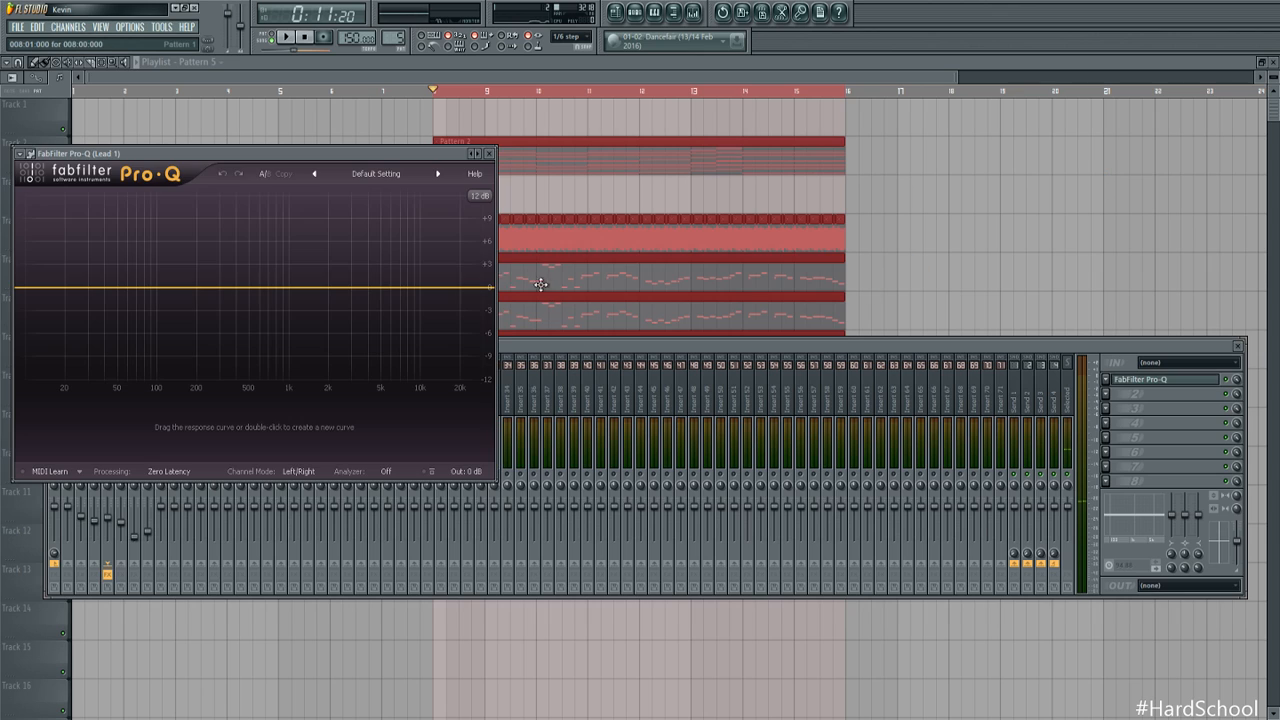
{"action": "left_click", "coordinate": [384, 325]}
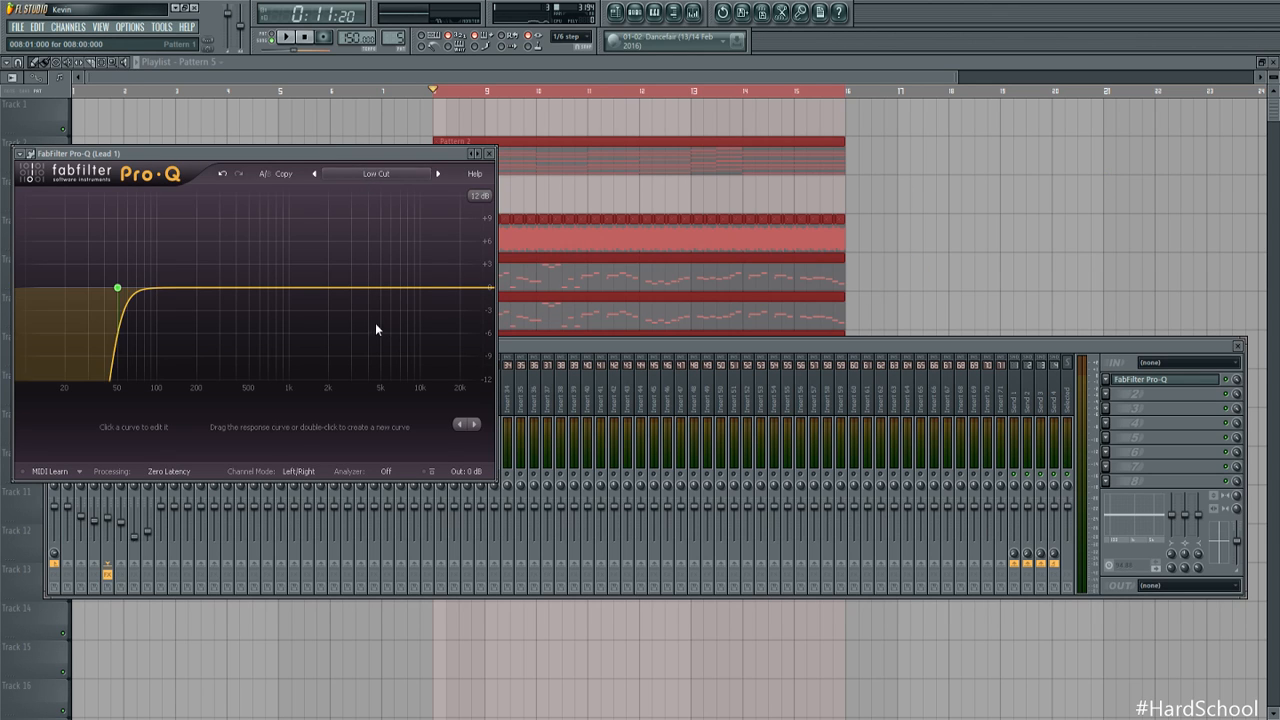
Set Lead 1's low cut to about 144 Hz with the Post-EQ analyzer enabled during playback
{"action": "left_click_drag", "start_coordinate": [118, 288], "coordinate": [148, 292]}
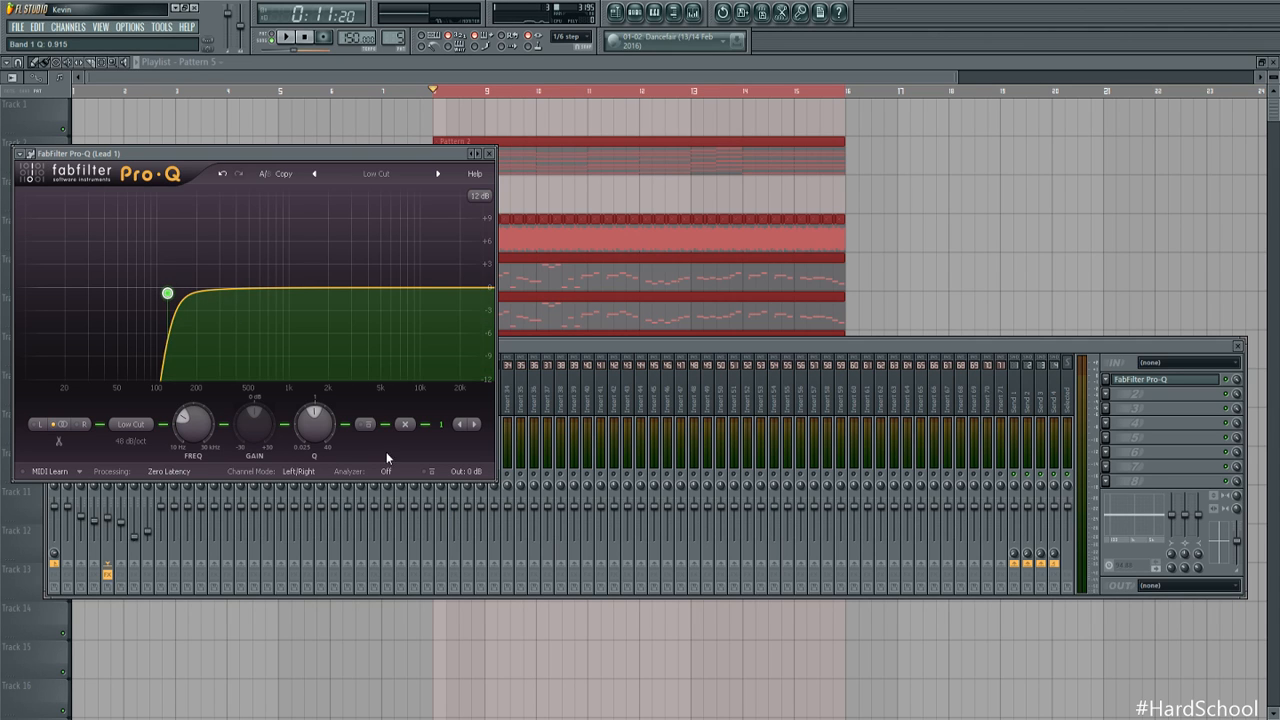
{"action": "left_click", "coordinate": [418, 522]}
{"action": "left_click", "coordinate": [287, 38]}
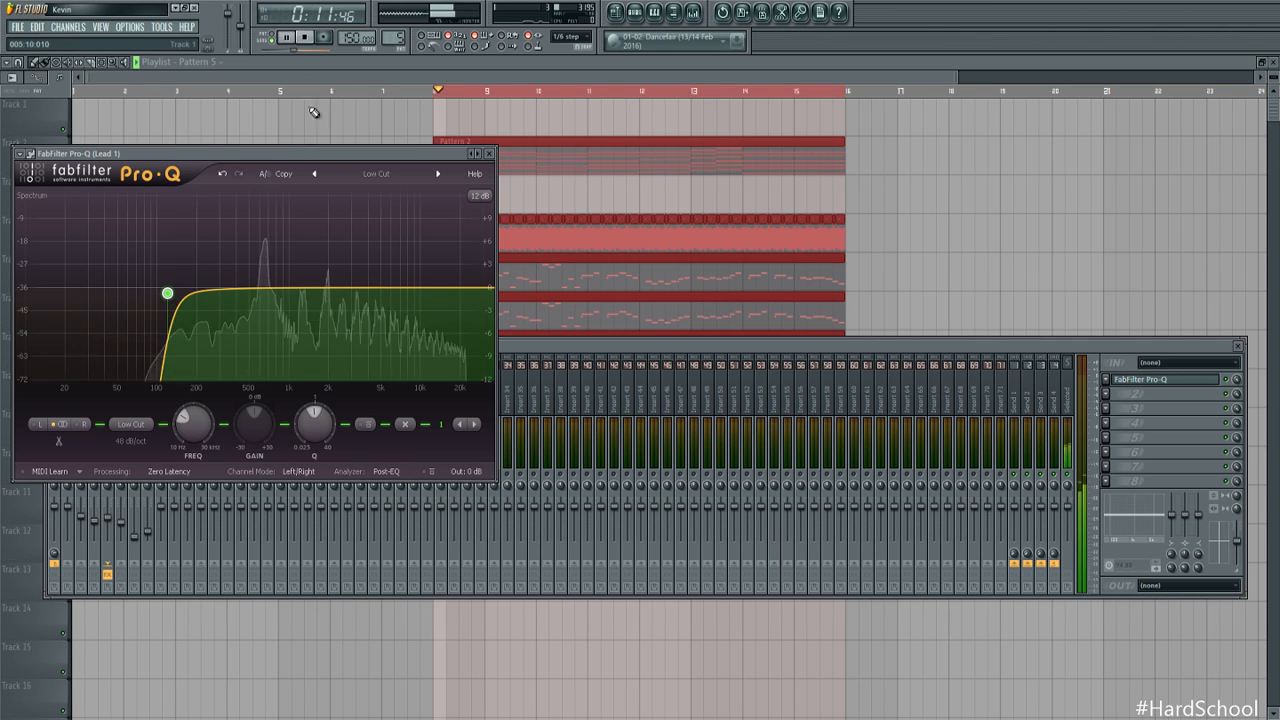
{"action": "left_click_drag", "start_coordinate": [167, 297], "coordinate": [178, 298]}
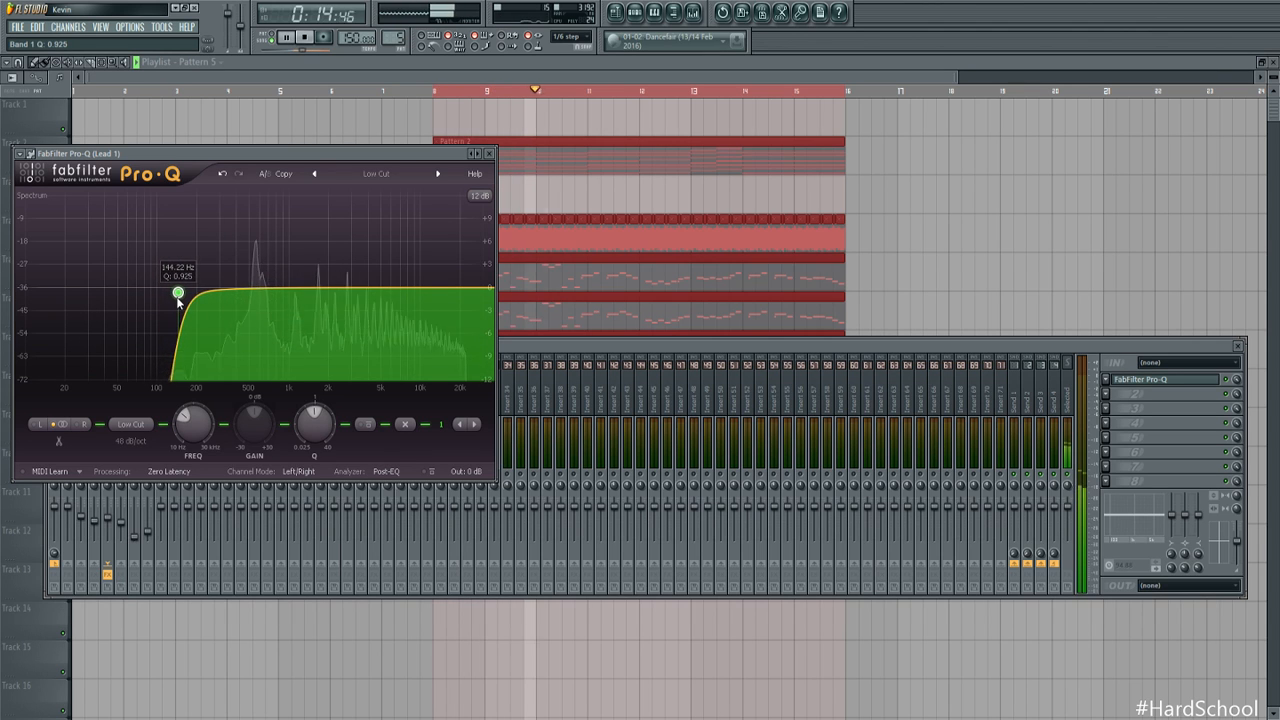
Add a high cut near 20 kHz and a bell boost of about 1.8 dB at about 19.5 kHz to Lead 1's EQ
{"action": "double_click", "coordinate": [463, 289]}
{"action": "left_click_drag", "start_coordinate": [463, 289], "coordinate": [460, 289]}
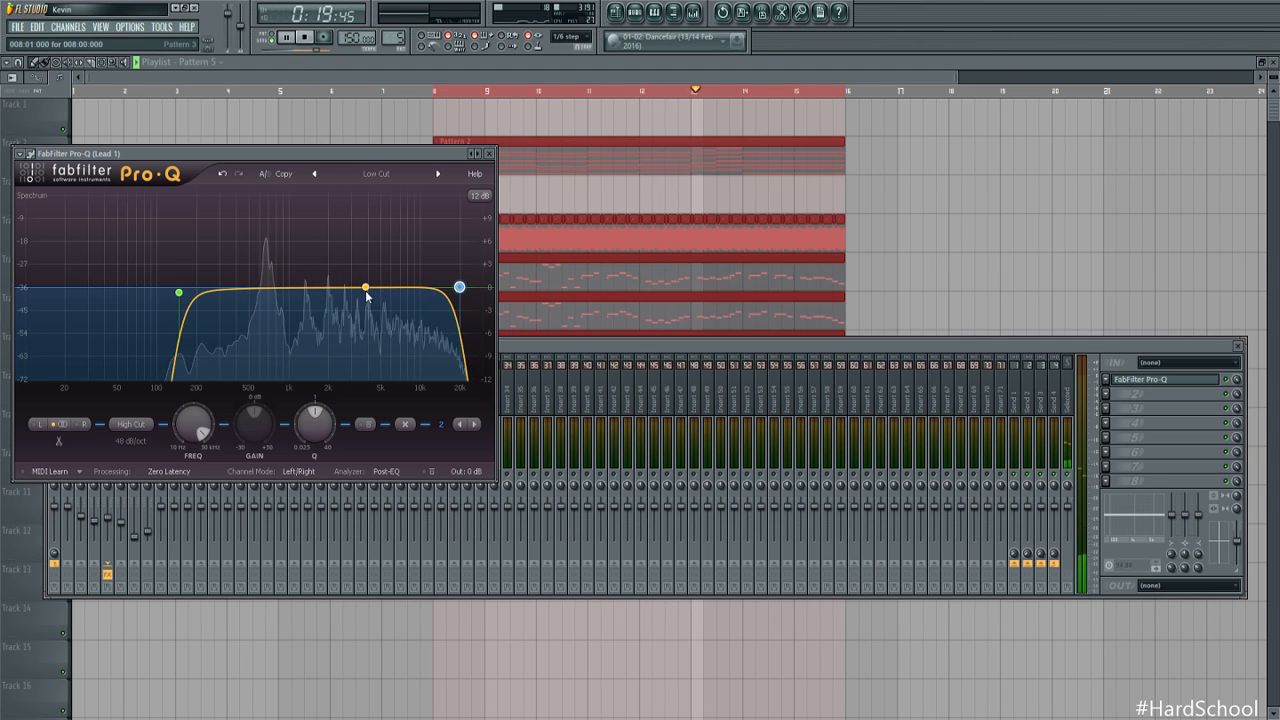
{"action": "double_click", "coordinate": [423, 285]}
{"action": "left_click_drag", "start_coordinate": [423, 278], "coordinate": [457, 272]}
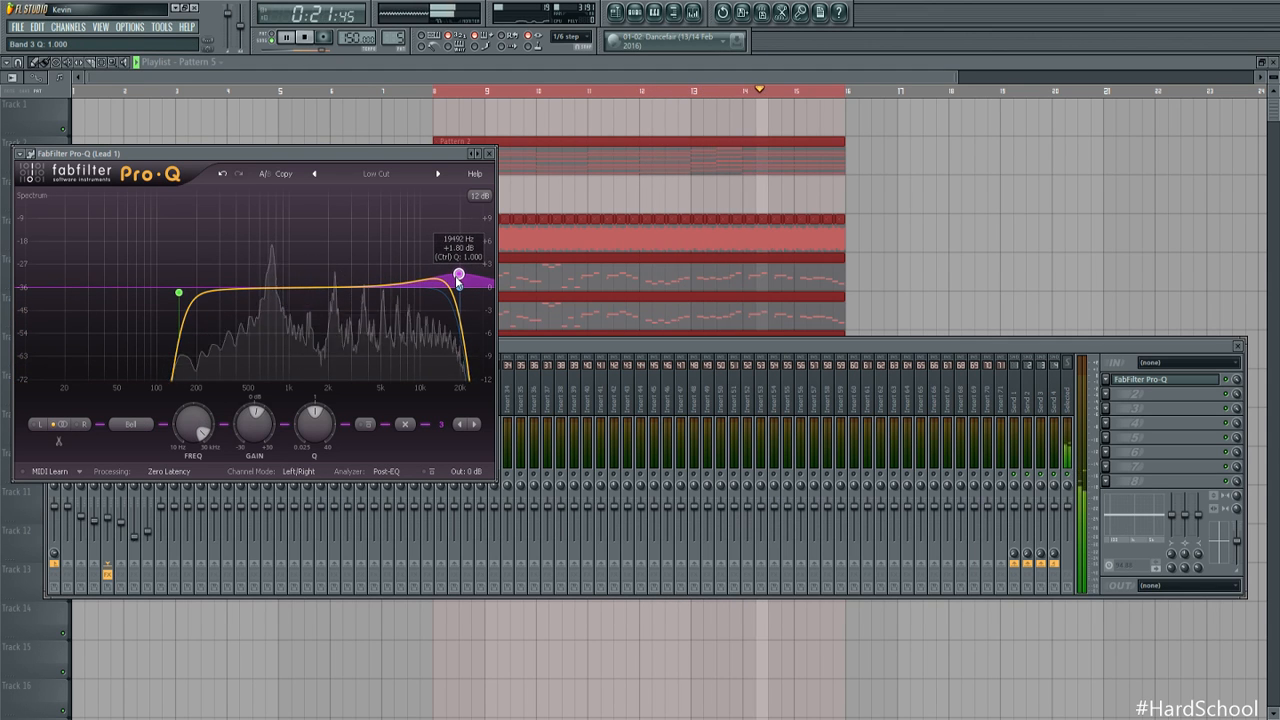
Insert FabFilter Pro-Q on the Lead 2 mixer track and load its Low Cut preset
{"action": "left_click", "coordinate": [543, 348]}
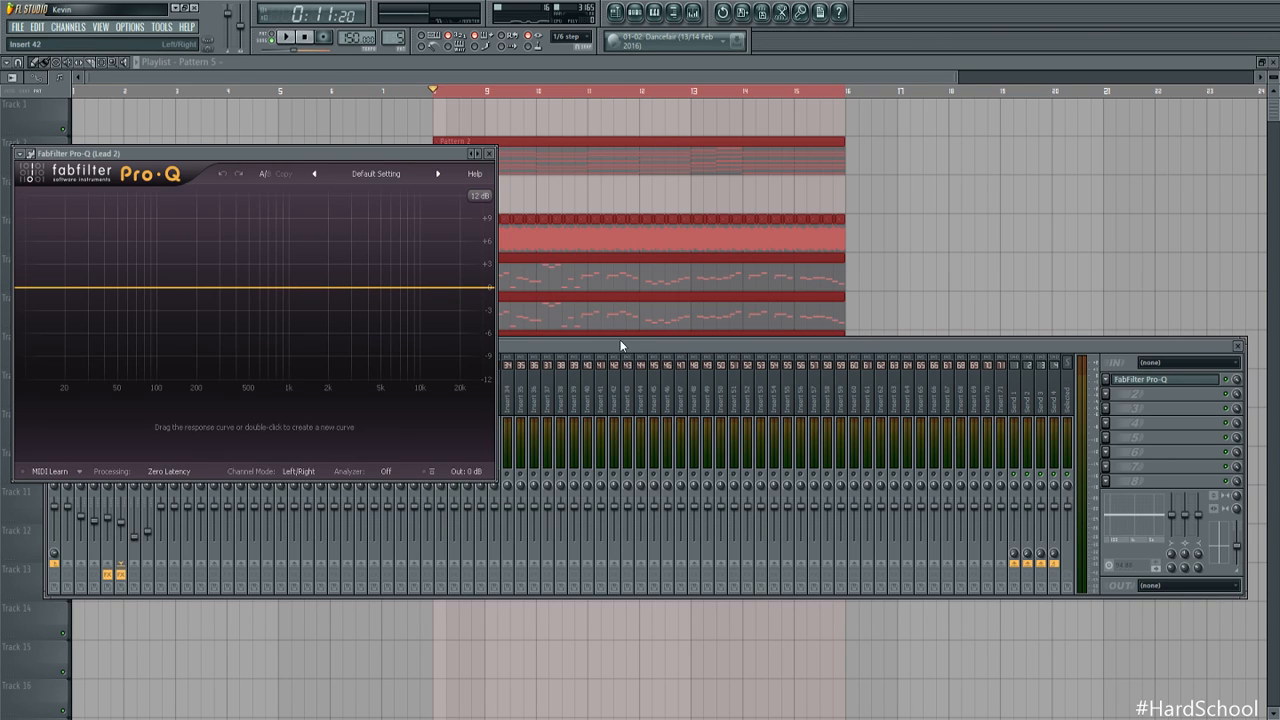
{"action": "left_click", "coordinate": [620, 346]}
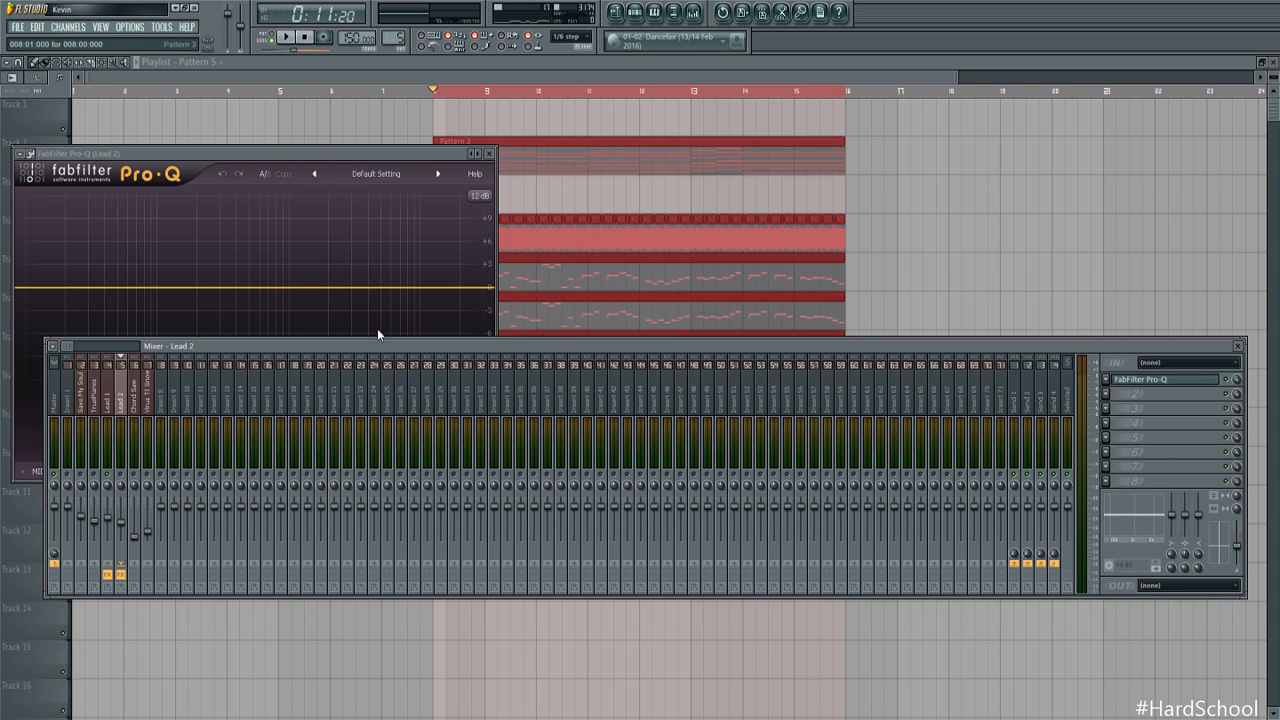
{"action": "left_click", "coordinate": [356, 178]}
{"action": "left_click", "coordinate": [398, 313]}
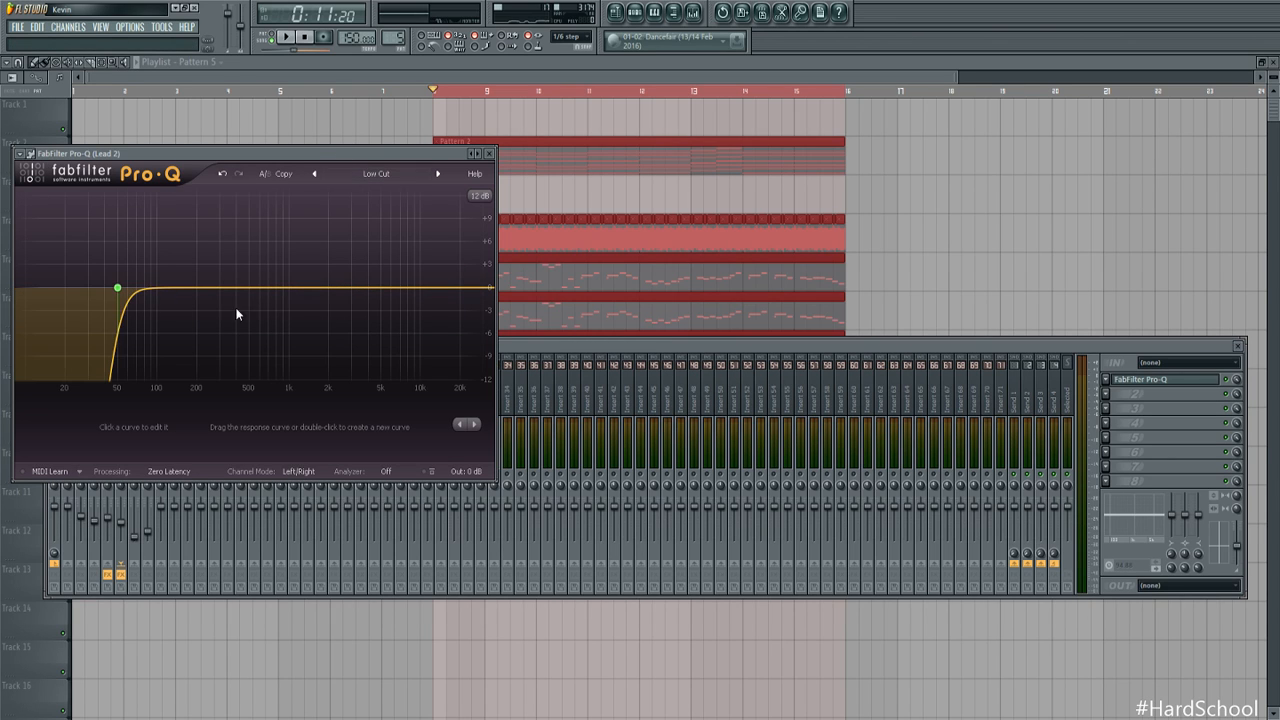
With the Post-EQ analyzer running, set Lead 2's low cut to about 153 Hz and add a high cut at about 19.5 kHz
{"action": "left_click", "coordinate": [292, 37]}
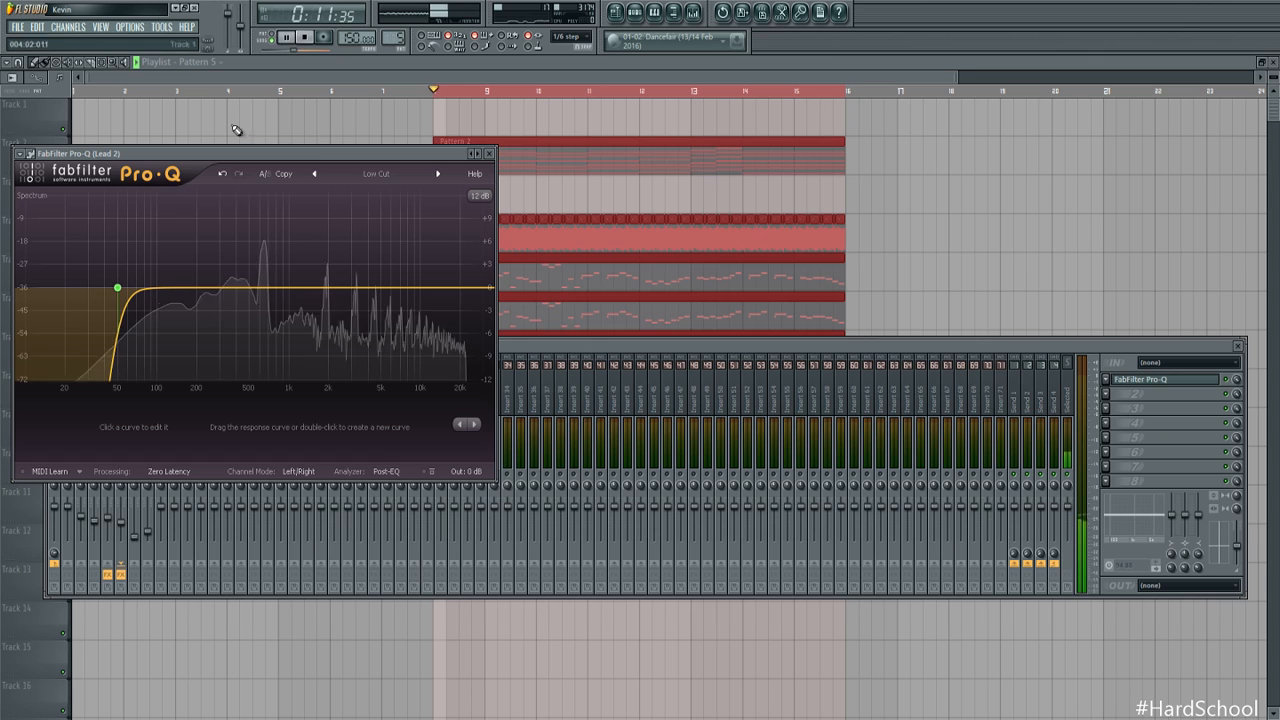
{"action": "left_click_drag", "start_coordinate": [117, 288], "coordinate": [181, 291]}
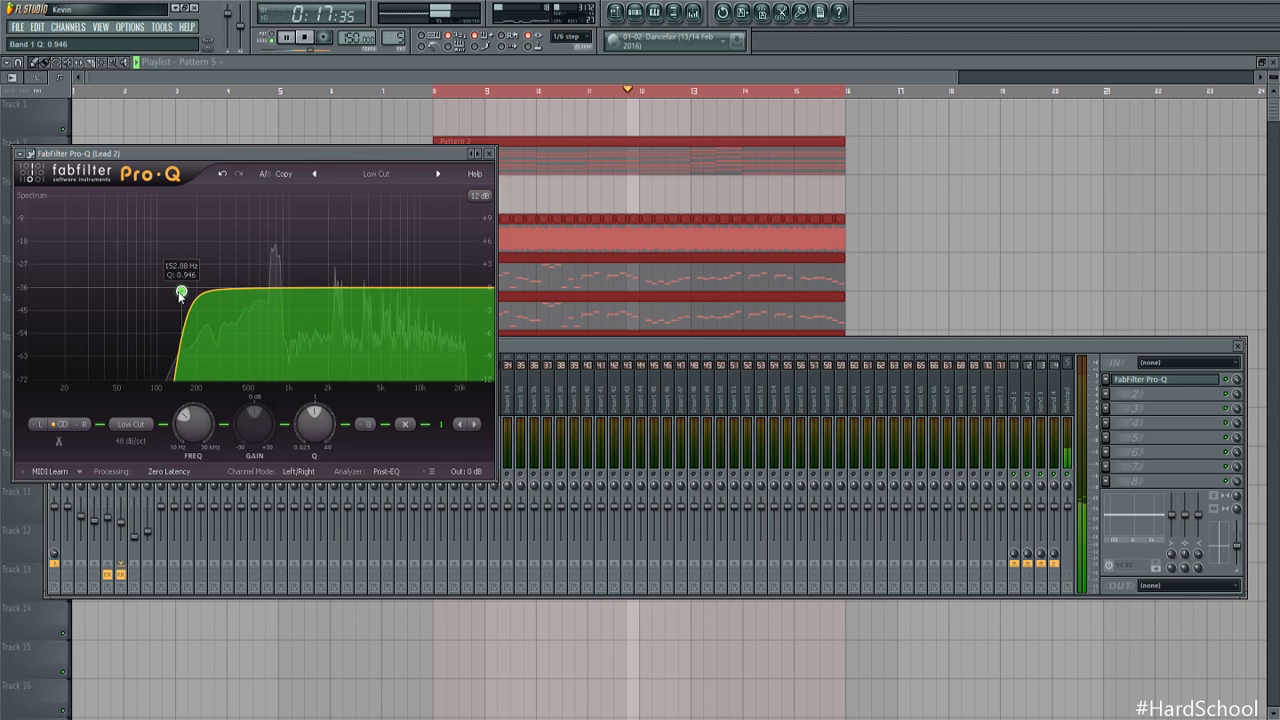
{"action": "double_click", "coordinate": [462, 291]}
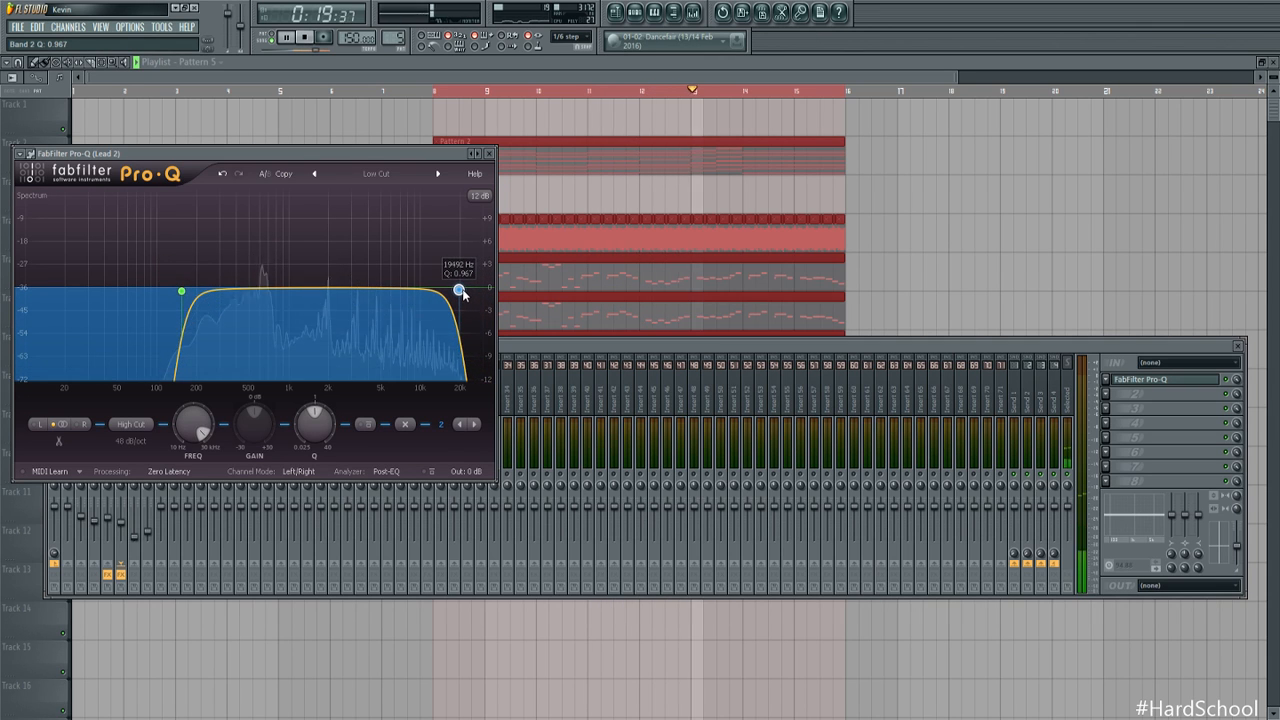
{"action": "left_click", "coordinate": [508, 344]}
{"action": "left_click", "coordinate": [415, 175]}
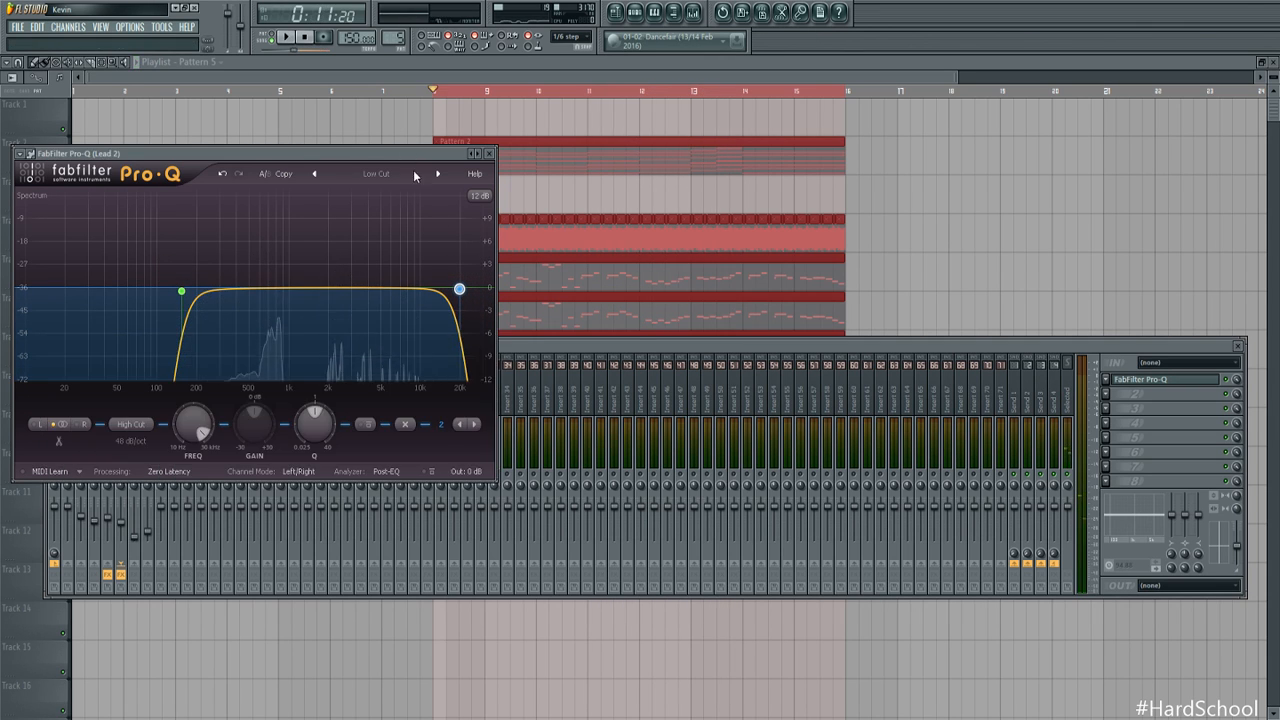
Add a bell boost of about 1.7 dB at about 20.9 kHz to Lead 2's EQ and raise its low cut to about 170 Hz
{"action": "double_click", "coordinate": [381, 287]}
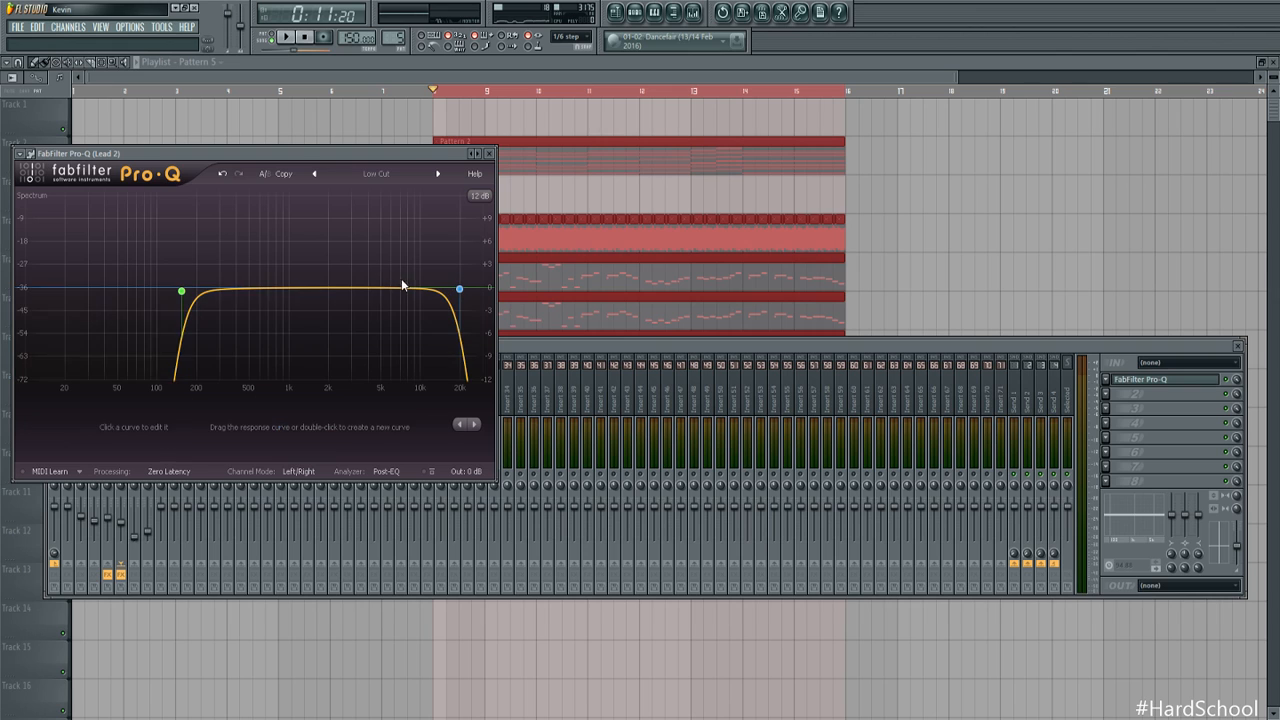
{"action": "left_click_drag", "start_coordinate": [382, 286], "coordinate": [455, 275]}
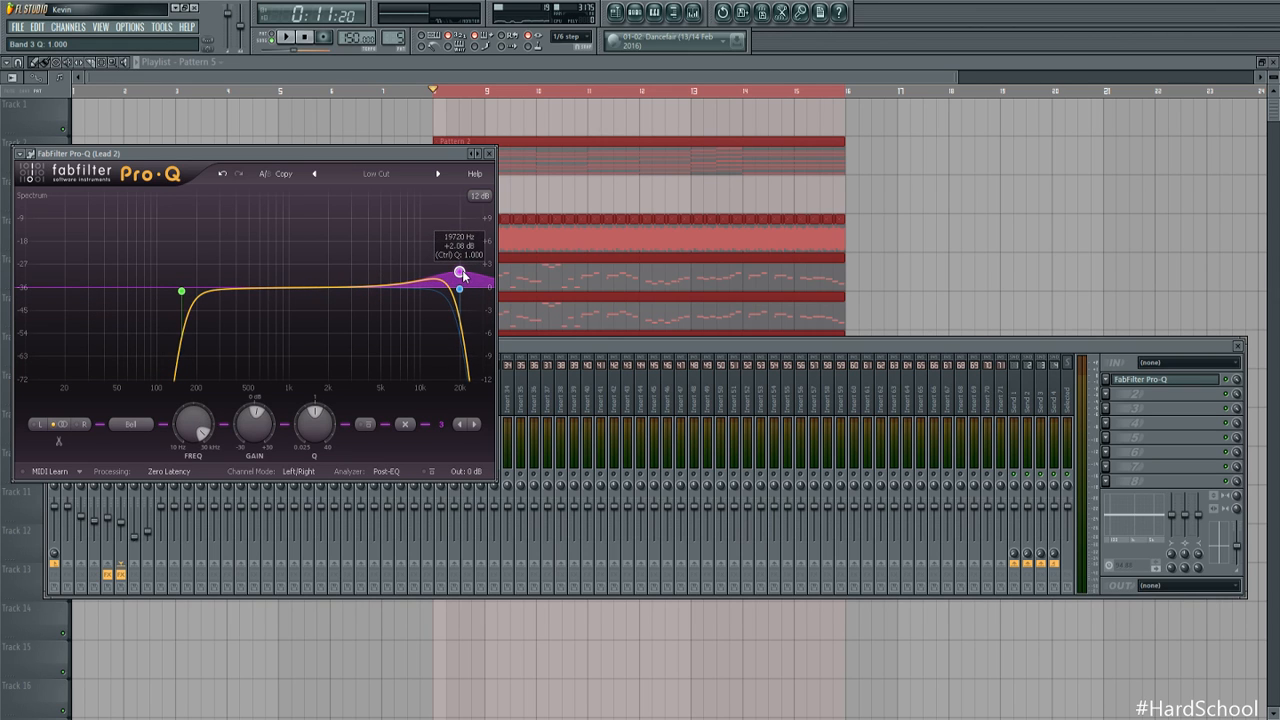
{"action": "left_click", "coordinate": [523, 353]}
{"action": "key", "text": "space"}
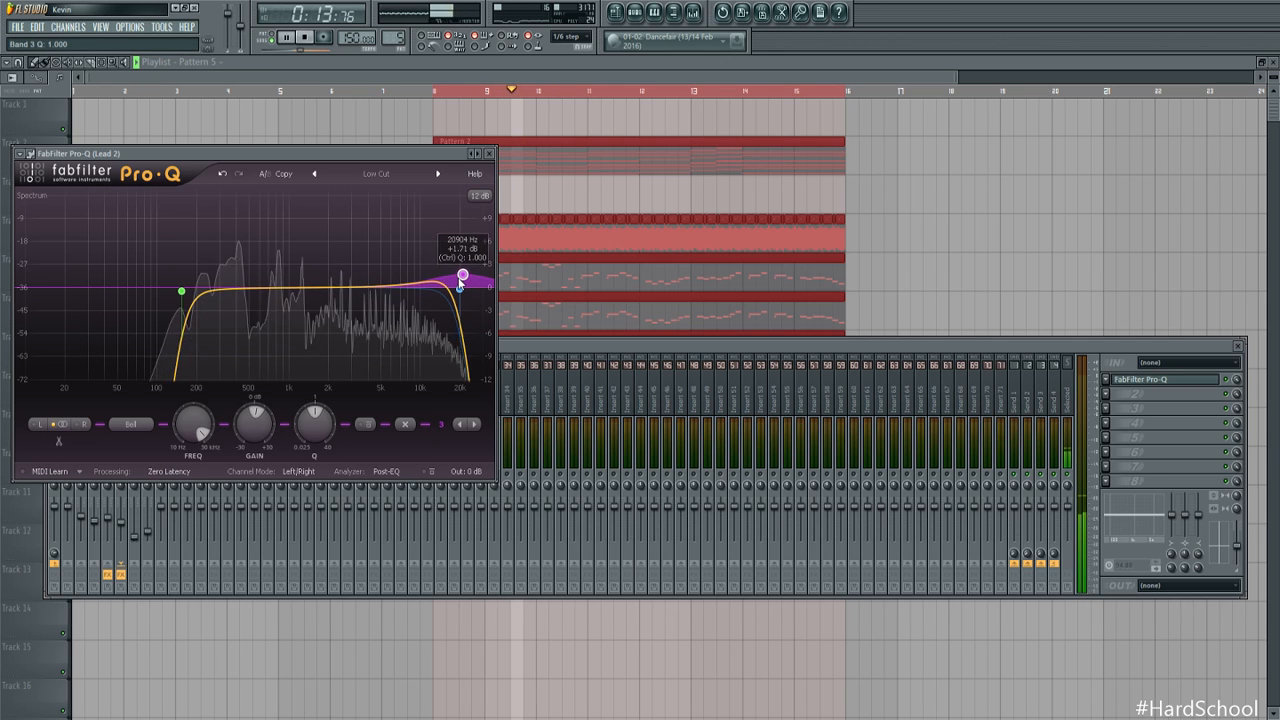
{"action": "left_click_drag", "start_coordinate": [459, 271], "coordinate": [462, 276]}
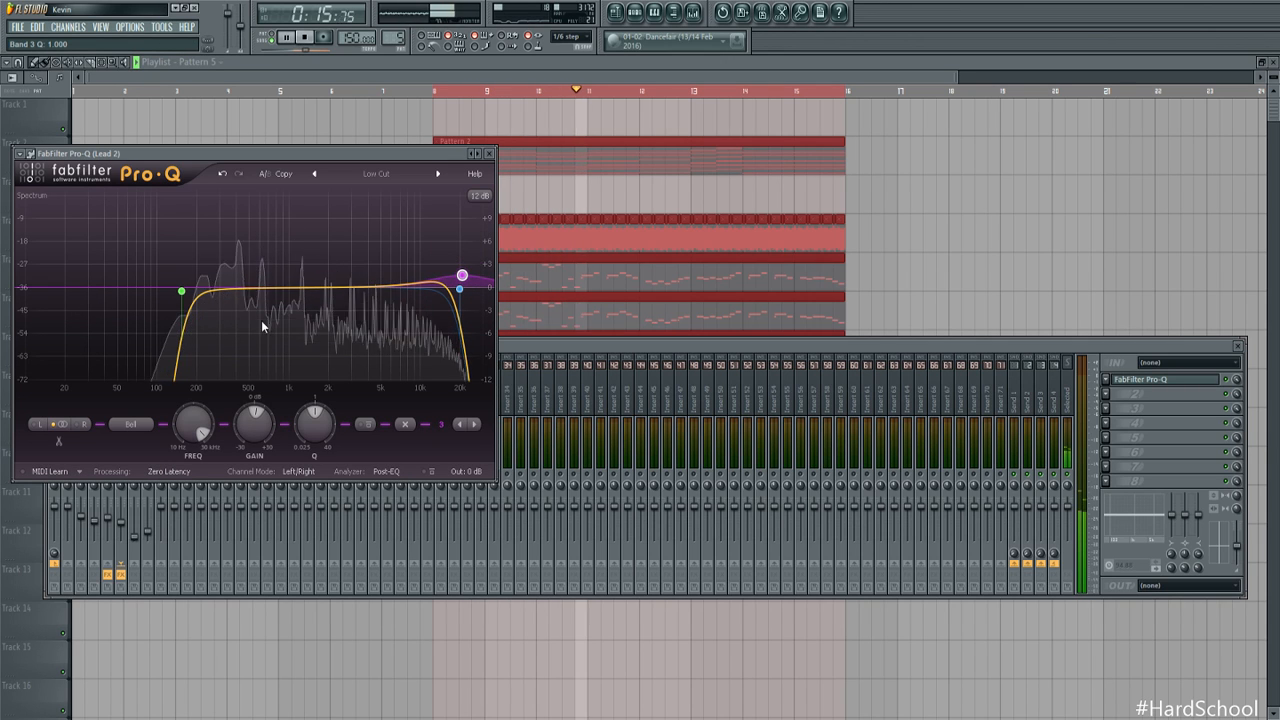
{"action": "left_click_drag", "start_coordinate": [181, 292], "coordinate": [185, 294]}
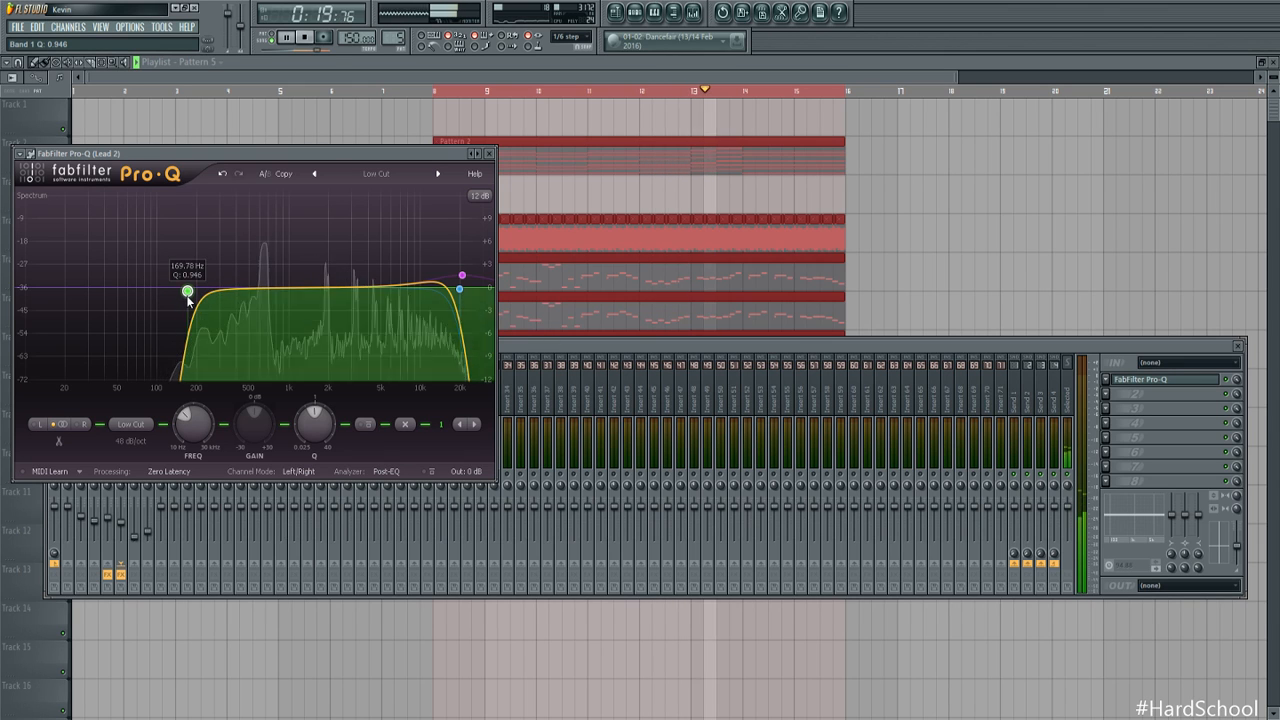
{"action": "left_click_drag", "start_coordinate": [186, 297], "coordinate": [188, 296]}
Insert FabFilter Pro-Q on the Chord Saw mixer track and load its Low Cut preset
{"action": "left_click", "coordinate": [508, 348]}
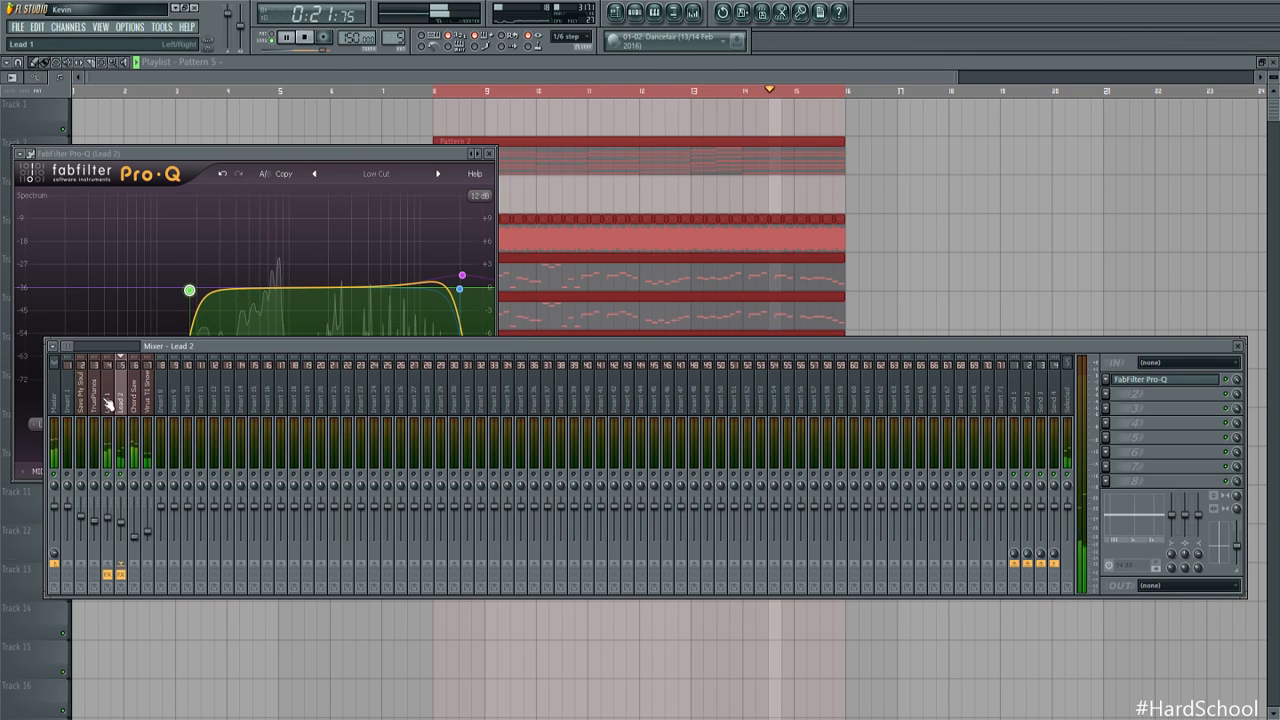
{"action": "left_click", "coordinate": [133, 414]}
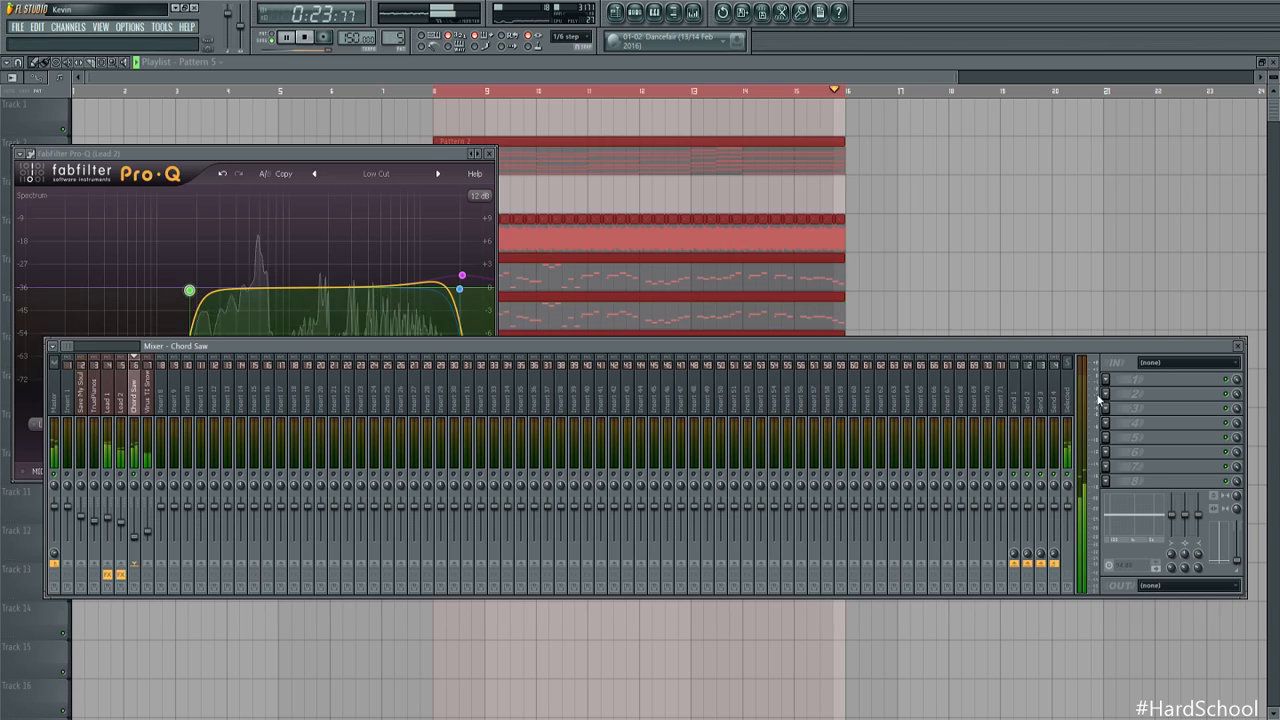
{"action": "left_click", "coordinate": [1133, 178]}
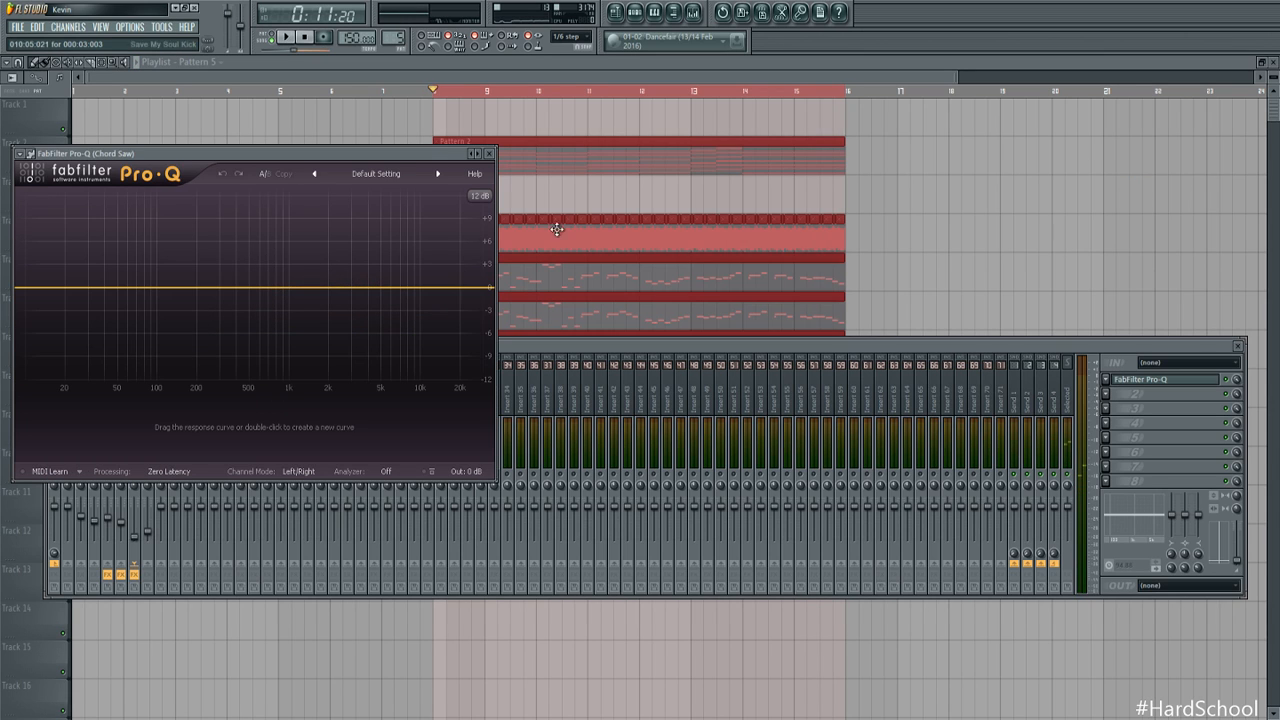
{"action": "left_click", "coordinate": [379, 324]}
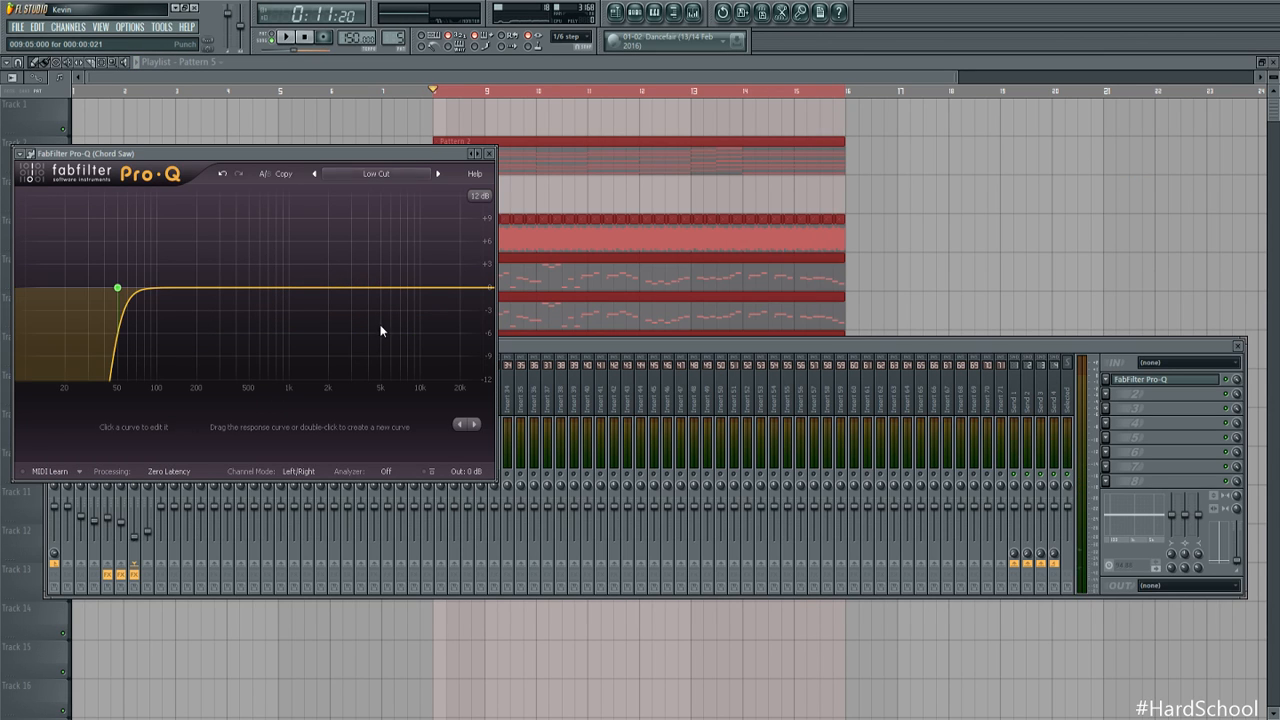
With the Post-EQ analyzer running during playback, raise Chord Saw's low cut to about 261 Hz
{"action": "left_click_drag", "start_coordinate": [117, 287], "coordinate": [177, 289]}
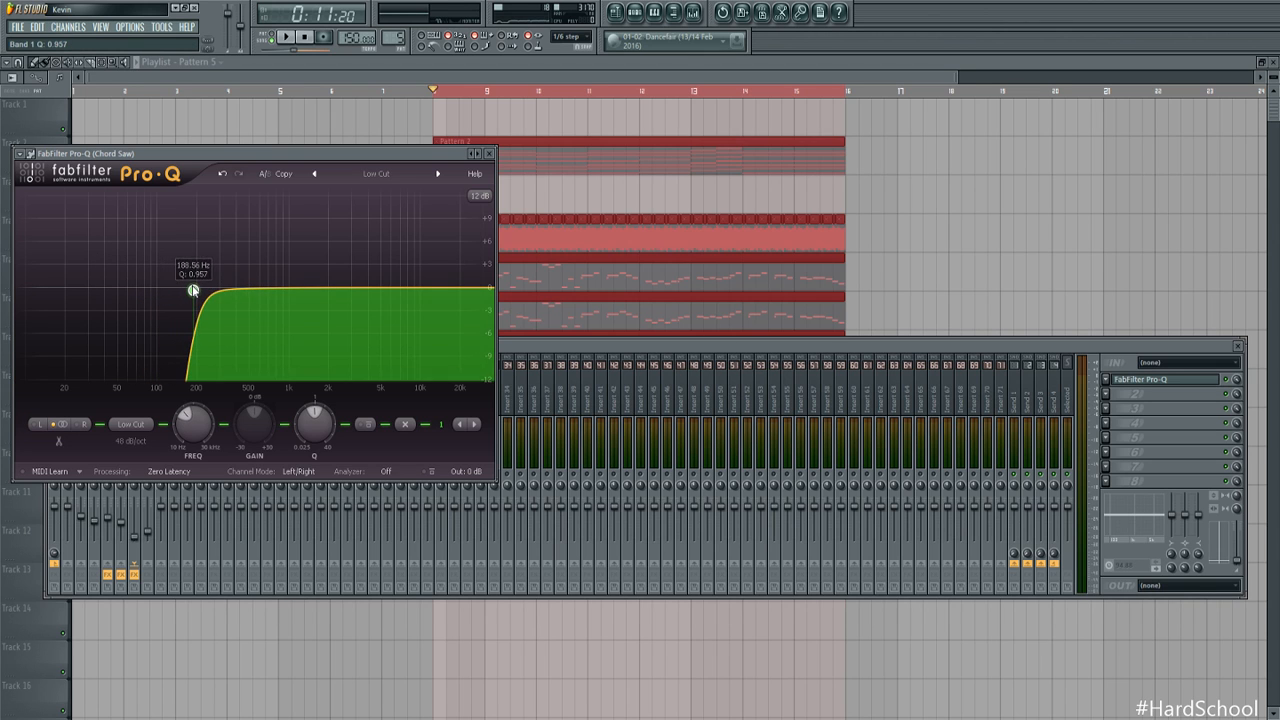
{"action": "left_click", "coordinate": [397, 474]}
{"action": "left_click", "coordinate": [411, 523]}
{"action": "left_click", "coordinate": [517, 340]}
{"action": "key", "text": "space"}
{"action": "left_click", "coordinate": [350, 154]}
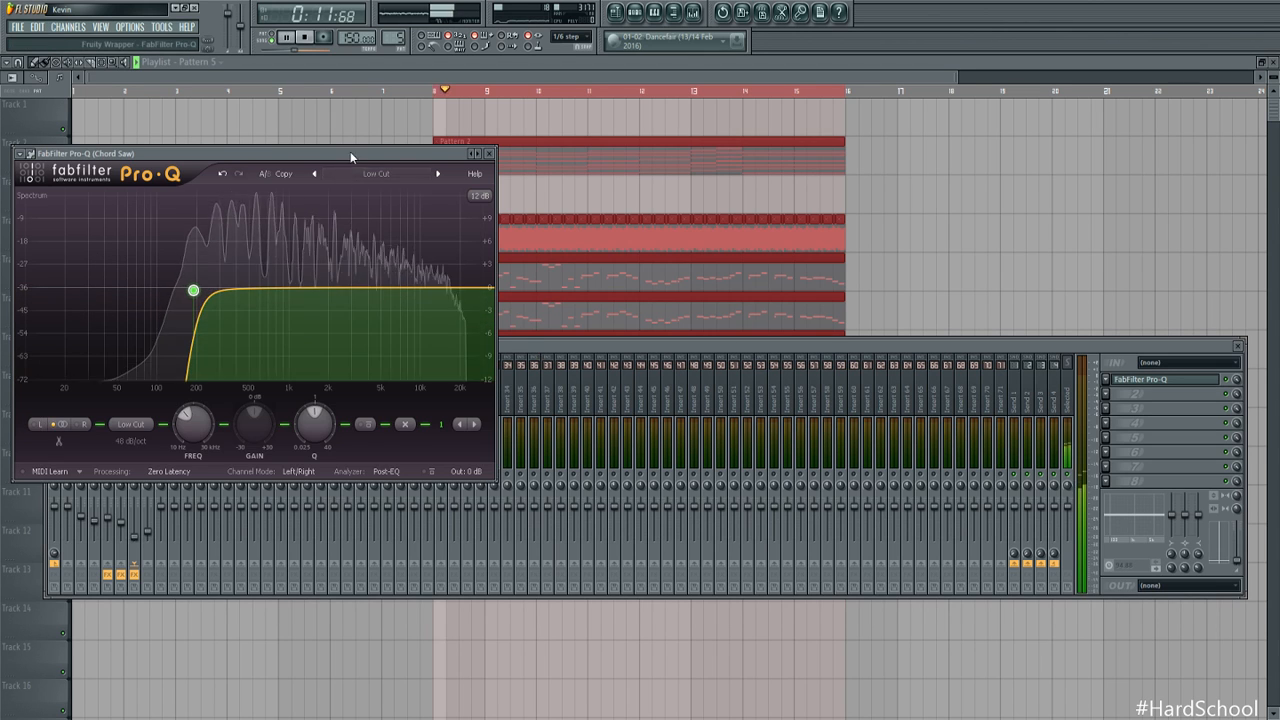
{"action": "left_click_drag", "start_coordinate": [193, 290], "coordinate": [213, 291]}
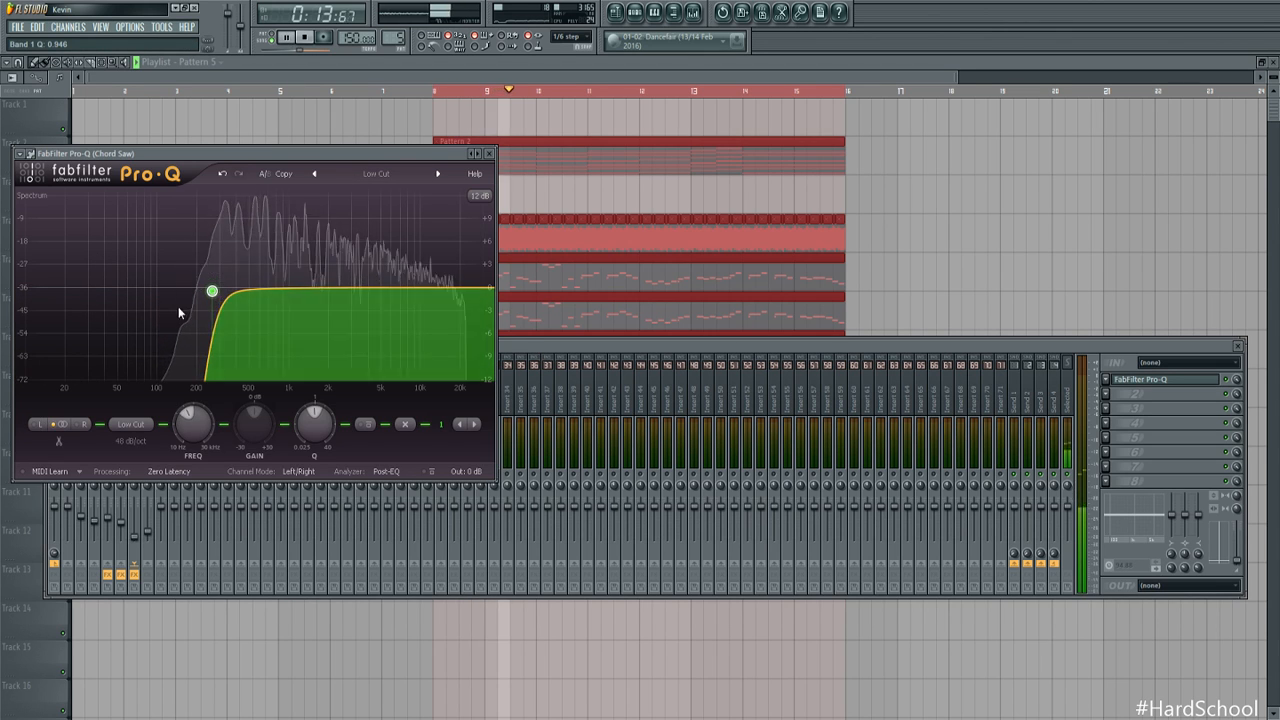
{"action": "mouse_move", "coordinate": [213, 291]}
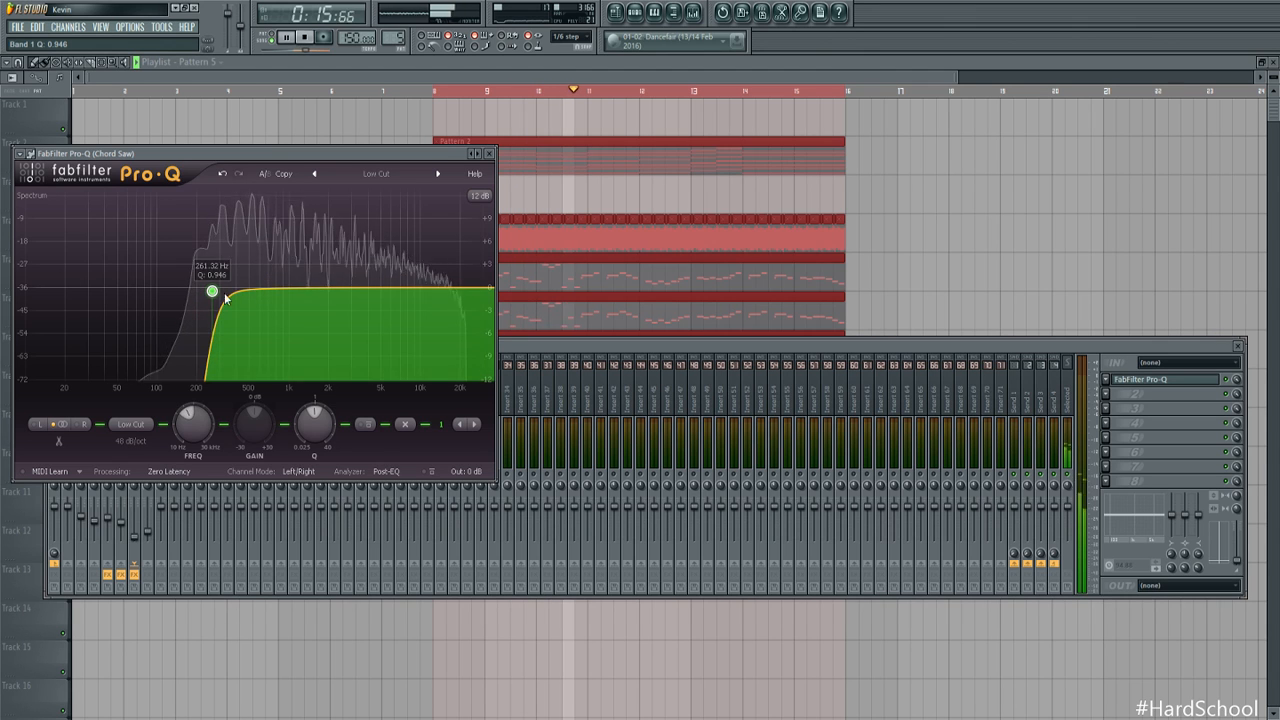
Add a high cut at about 20.2 kHz and a bell boost of about 2.4 dB at about 19 kHz to Chord Saw's EQ
{"action": "left_click", "coordinate": [461, 291]}
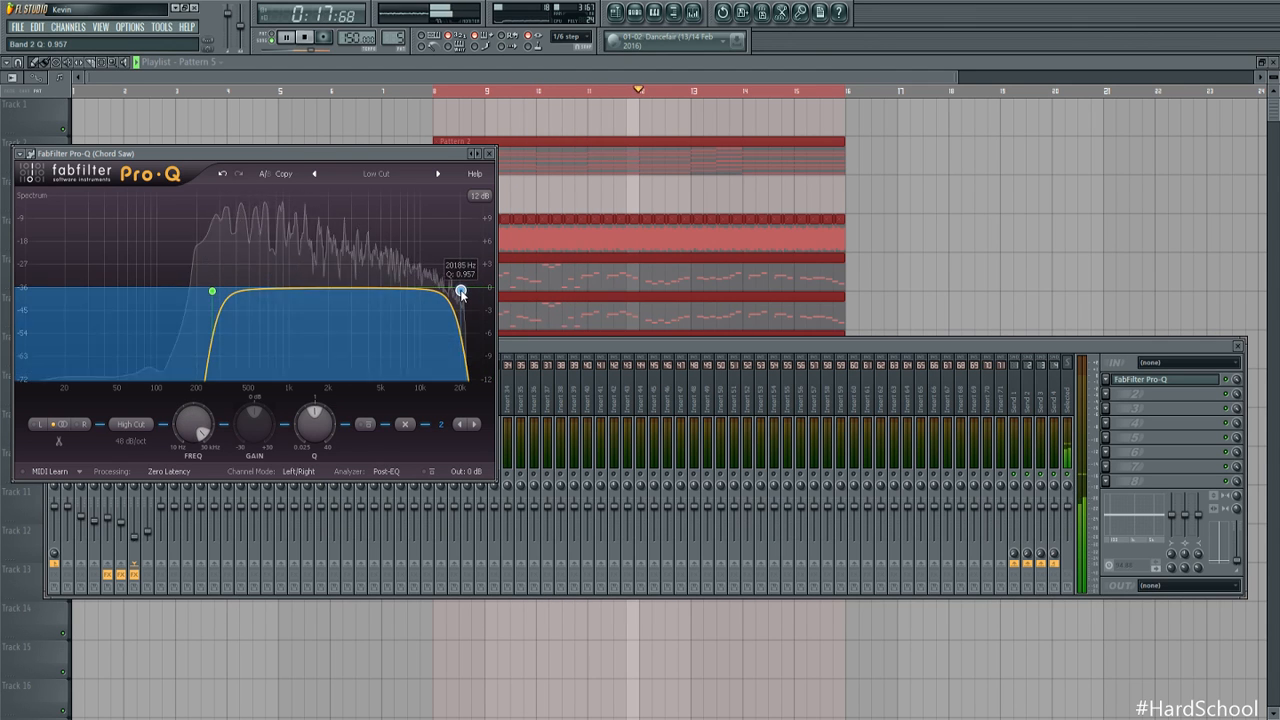
{"action": "left_click_drag", "start_coordinate": [380, 288], "coordinate": [457, 271]}
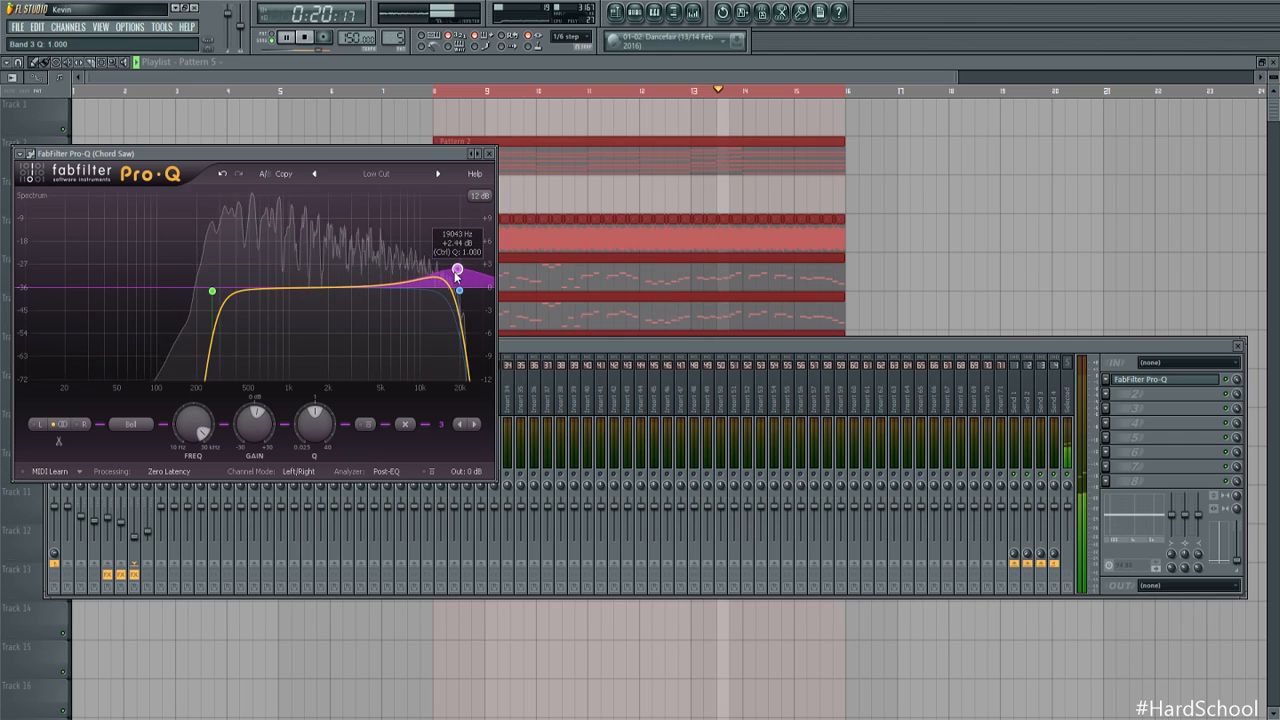
{"action": "left_click", "coordinate": [545, 347]}
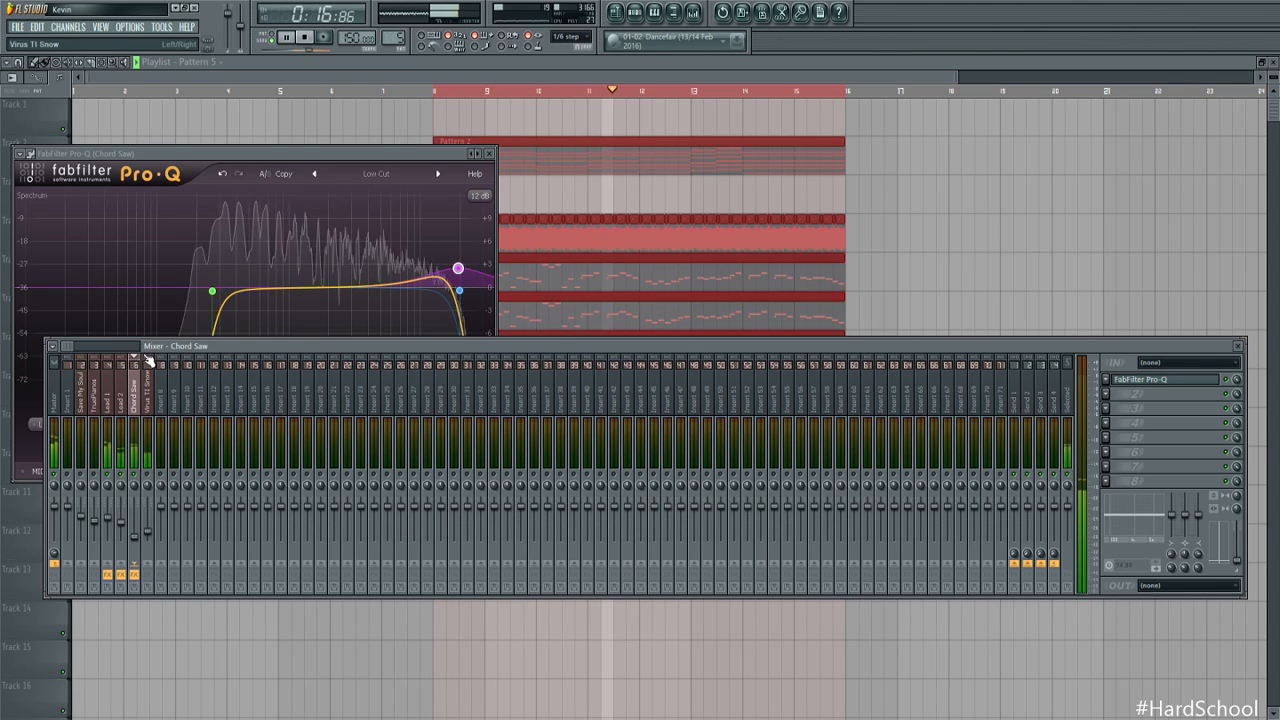
{"action": "key", "text": "space"}
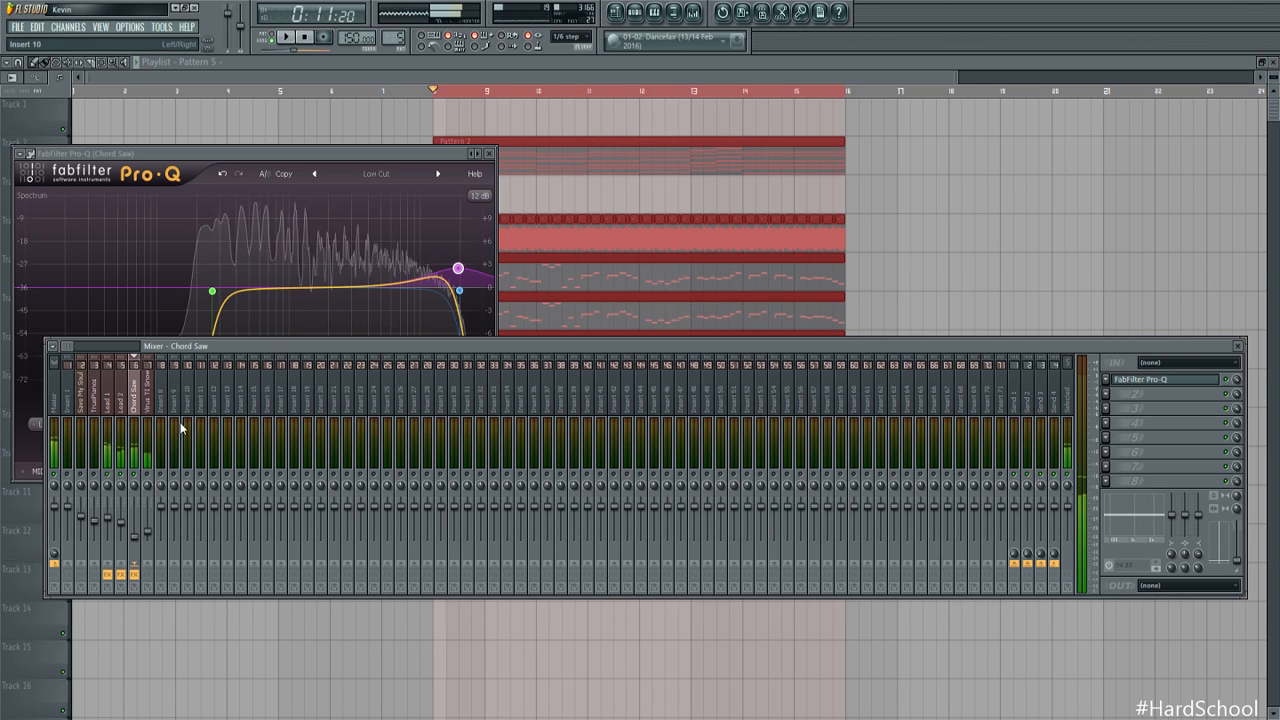
Insert FabFilter Pro-Q on the Virus TI Snow mixer track, load its Low Cut preset and enable the Post-EQ analyzer
{"action": "left_click", "coordinate": [153, 405]}
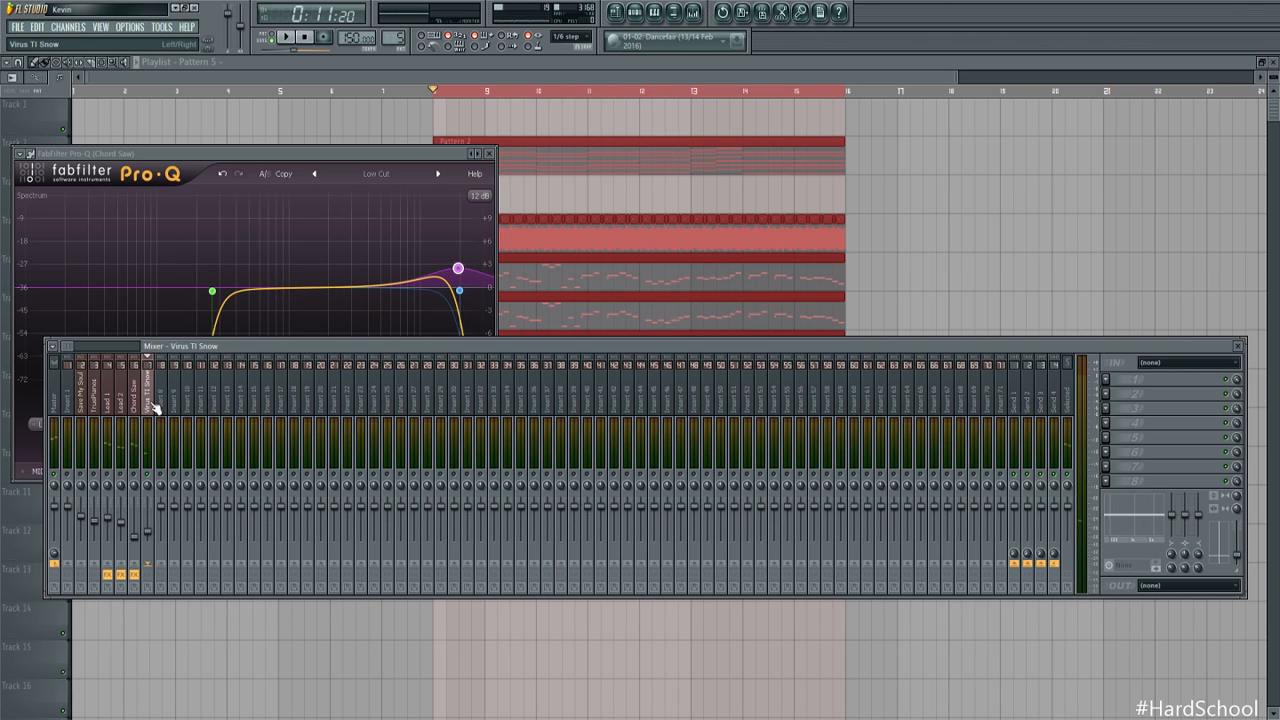
{"action": "key", "text": "space"}
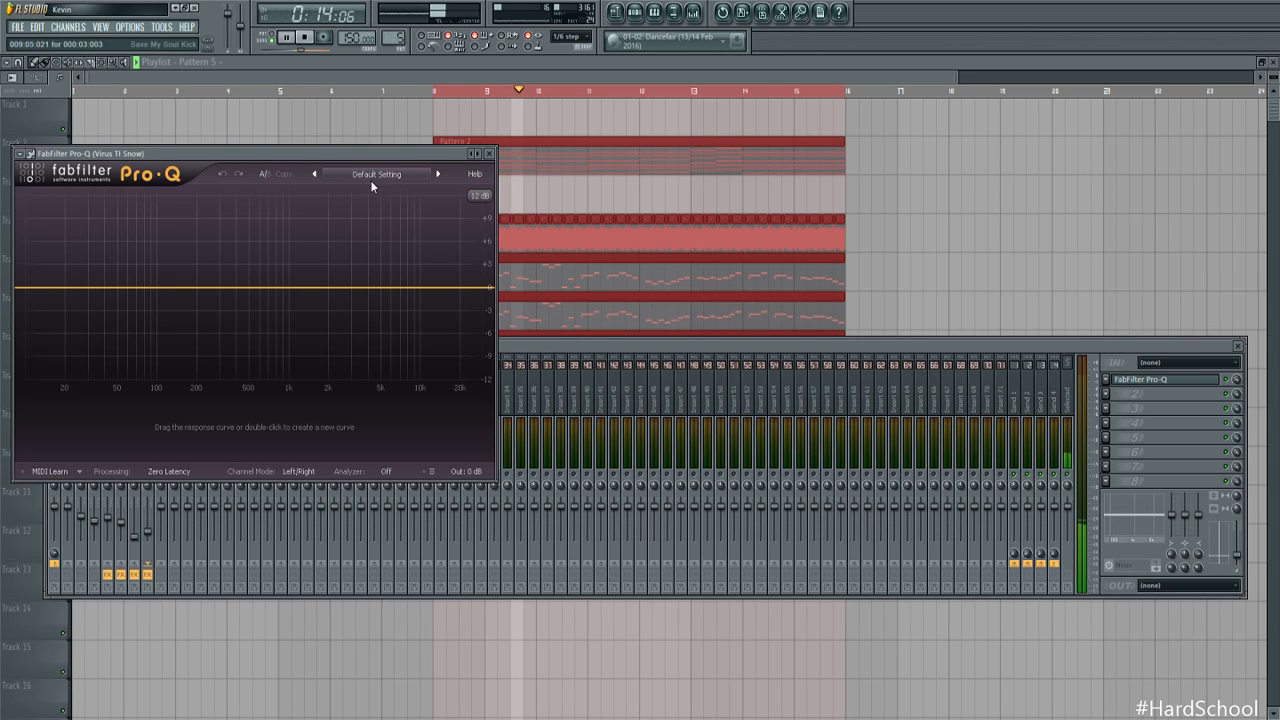
{"action": "left_click", "coordinate": [386, 471]}
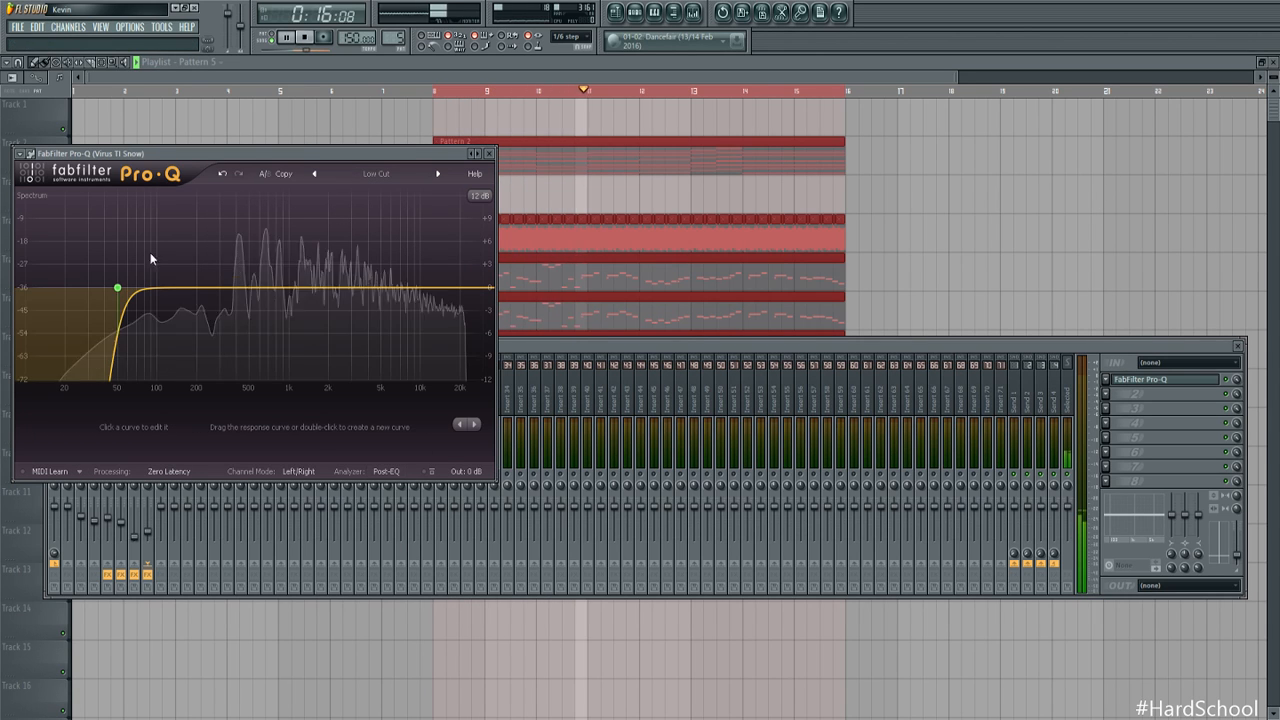
Raise Virus TI Snow's low cut, add a high cut near 20 kHz and a bell boost of about 2 dB at about 21.9 kHz
{"action": "left_click_drag", "start_coordinate": [117, 288], "coordinate": [178, 296]}
{"action": "left_click_drag", "start_coordinate": [489, 287], "coordinate": [460, 290]}
{"action": "left_click_drag", "start_coordinate": [376, 291], "coordinate": [463, 278]}
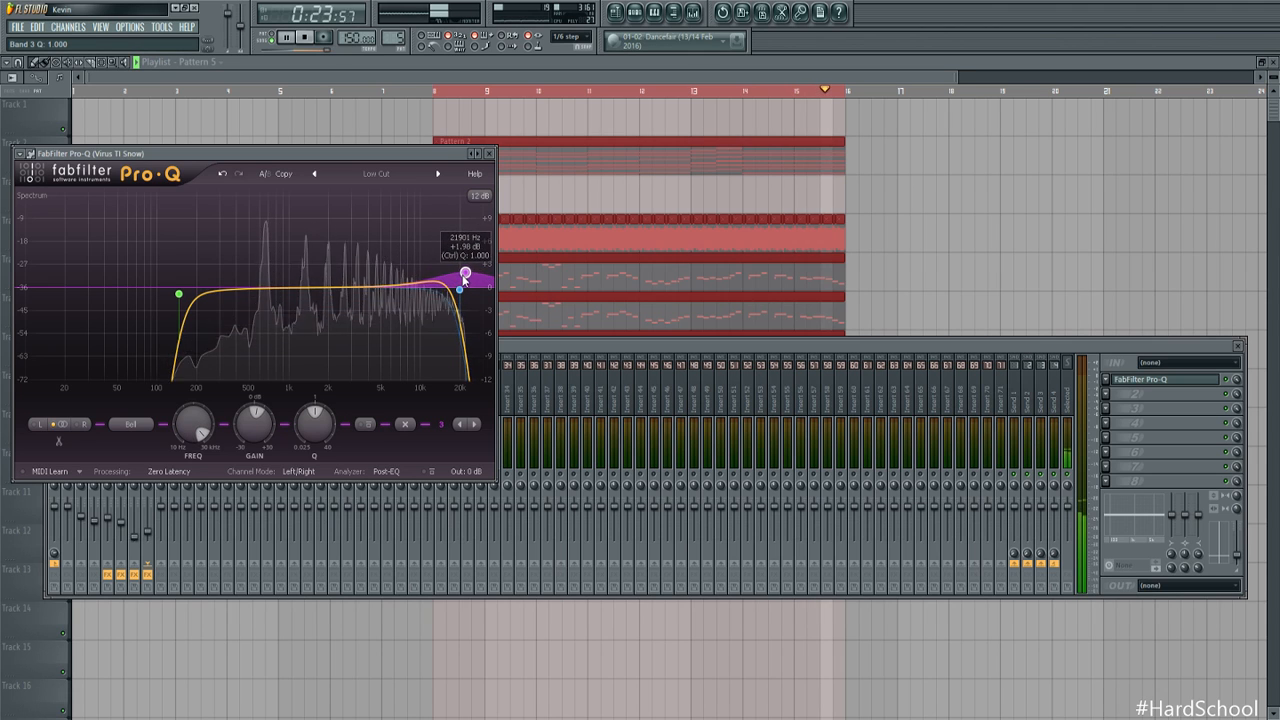
{"action": "left_click", "coordinate": [546, 341]}
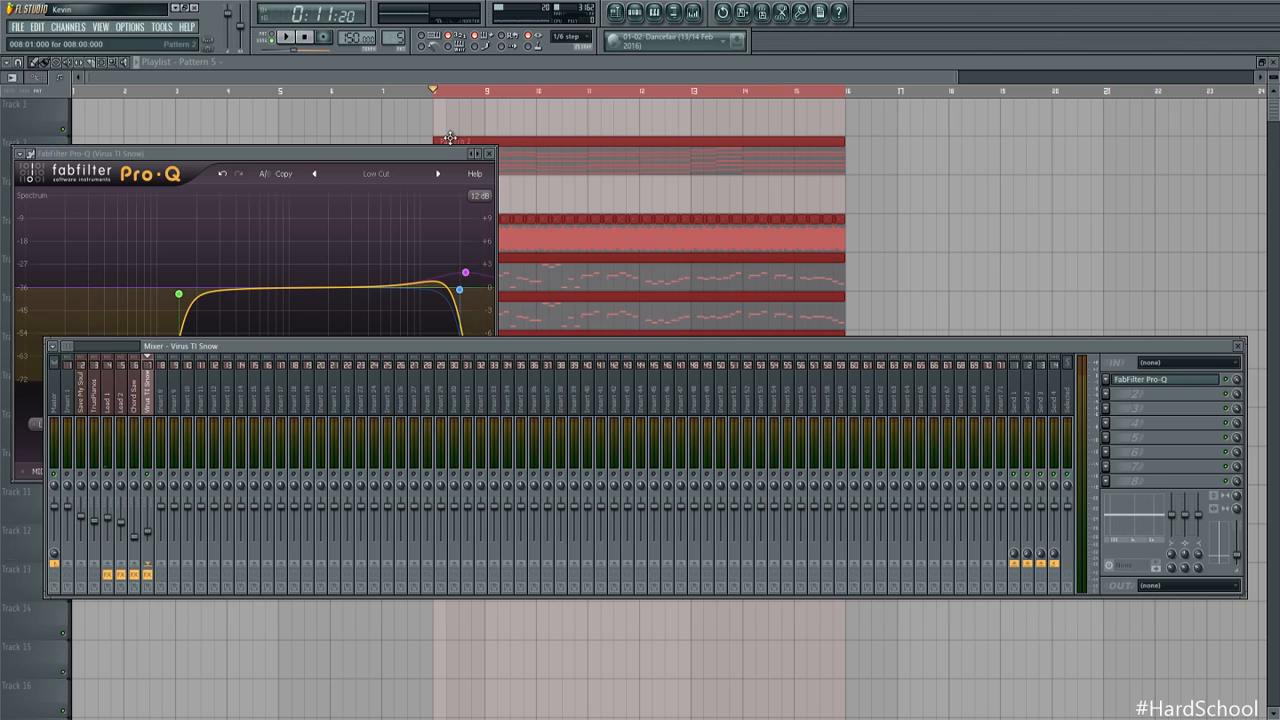
{"action": "left_click", "coordinate": [436, 155]}
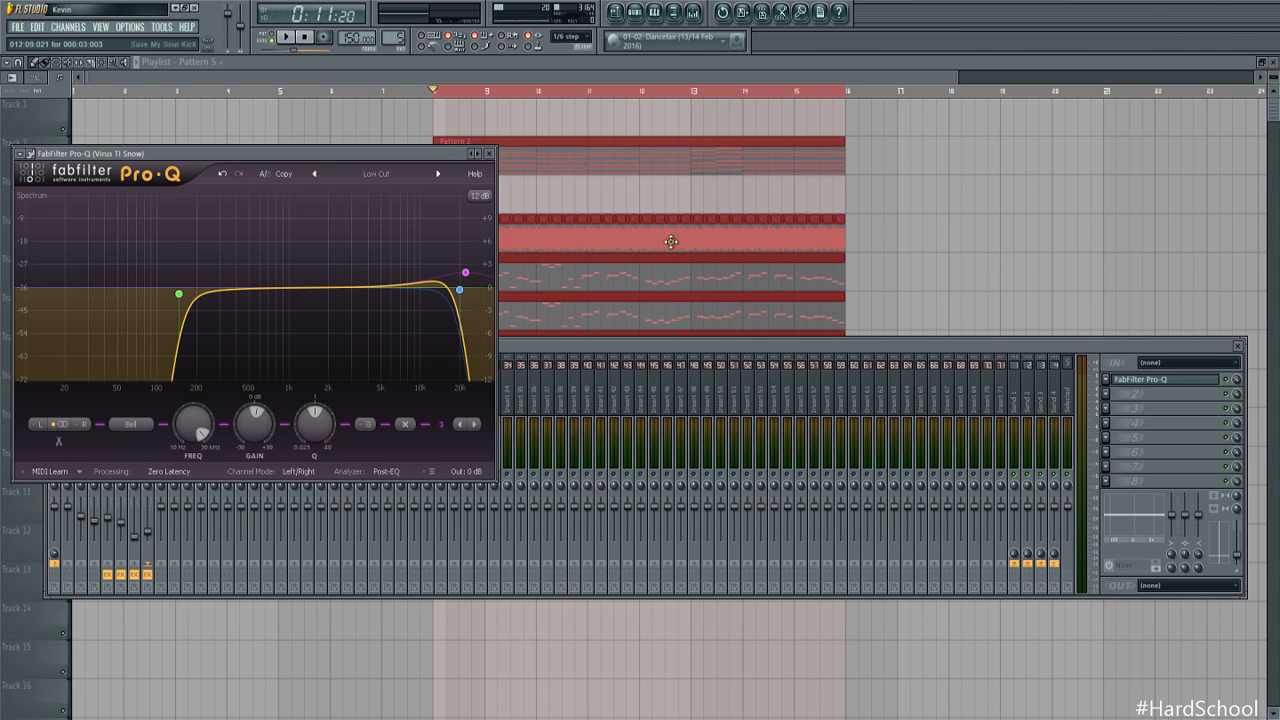
Insert LFOTool on the Chord Saw mixer track and pull its volume curve's start point down to zero
{"action": "left_click", "coordinate": [632, 343]}
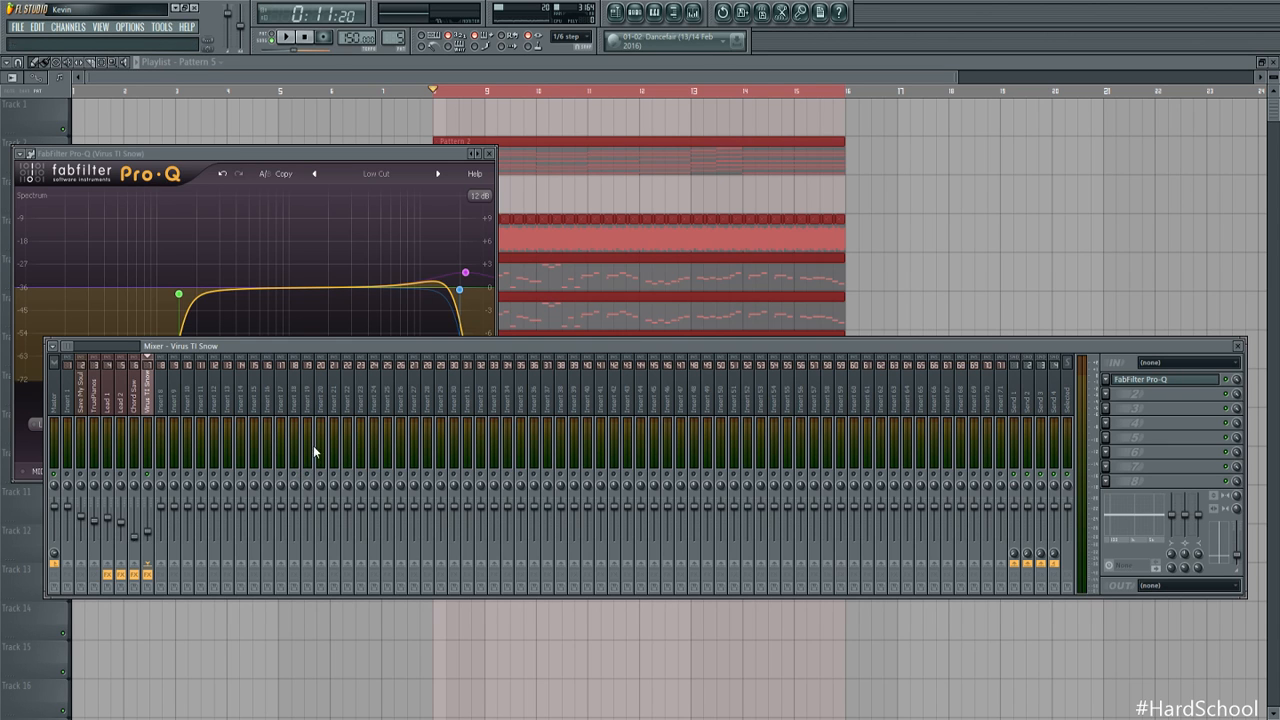
{"action": "left_click", "coordinate": [136, 405]}
{"action": "key", "text": "space"}
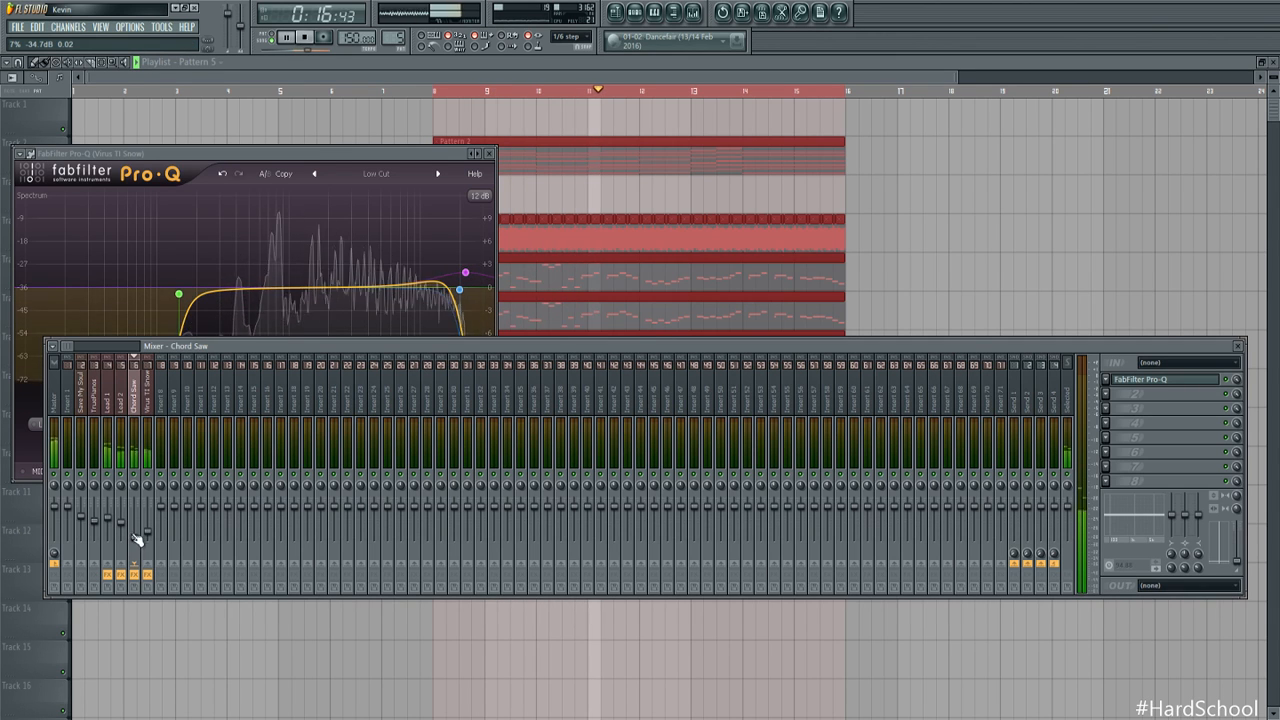
{"action": "key", "text": "space"}
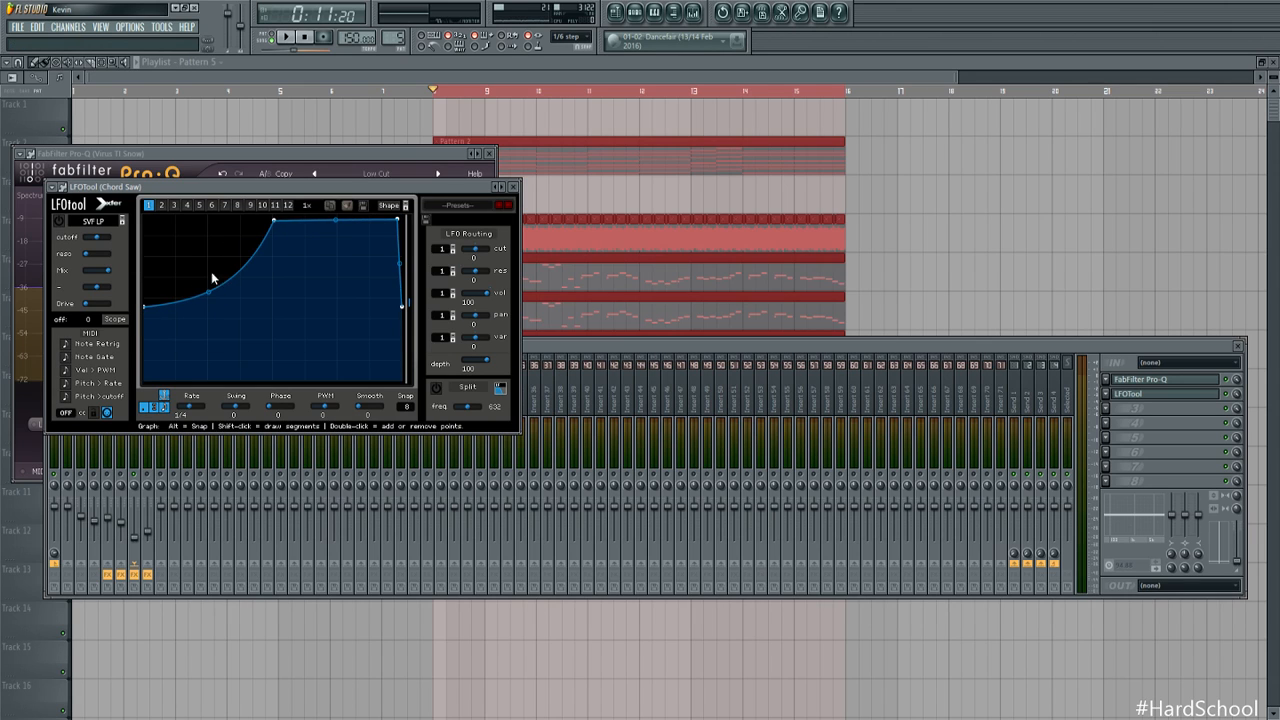
{"action": "left_click_drag", "start_coordinate": [145, 311], "coordinate": [138, 473]}
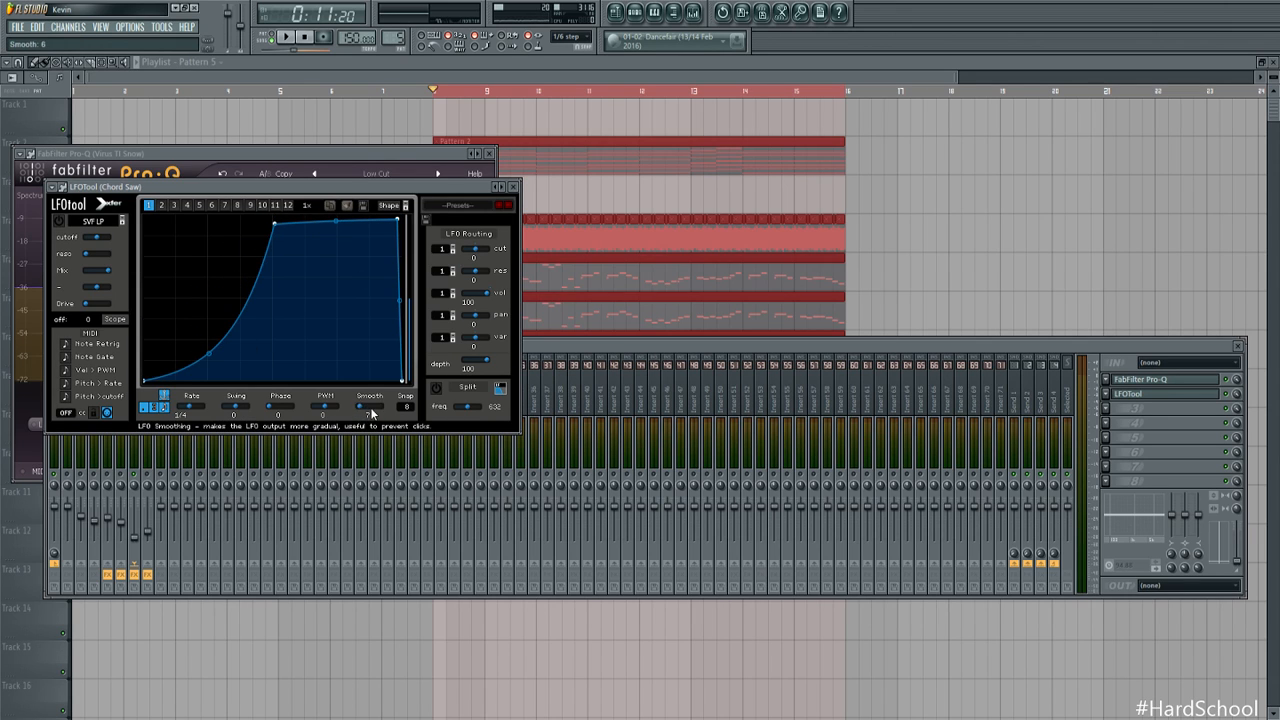
Move LFOTool to the third effect slot of Chord Saw and insert FabFilter Pro-C in the second slot
{"action": "left_click", "coordinate": [594, 341]}
{"action": "key", "text": "space"}
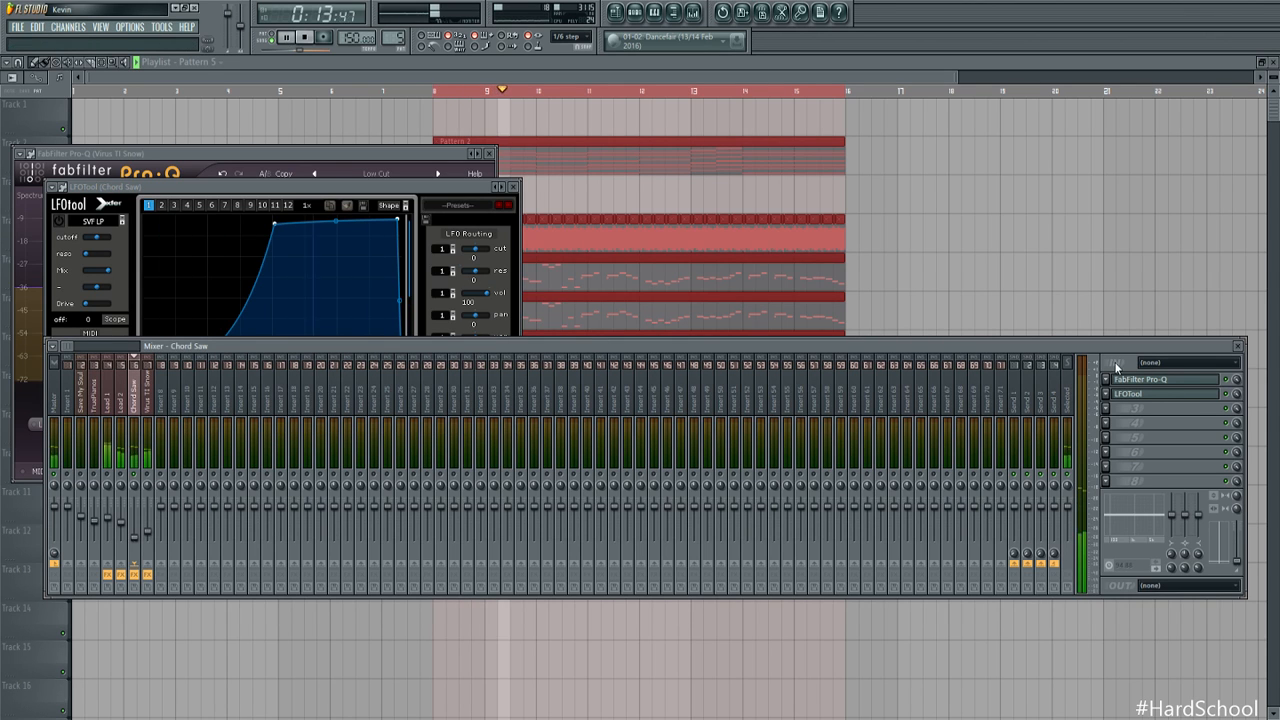
{"action": "left_click", "coordinate": [1163, 399]}
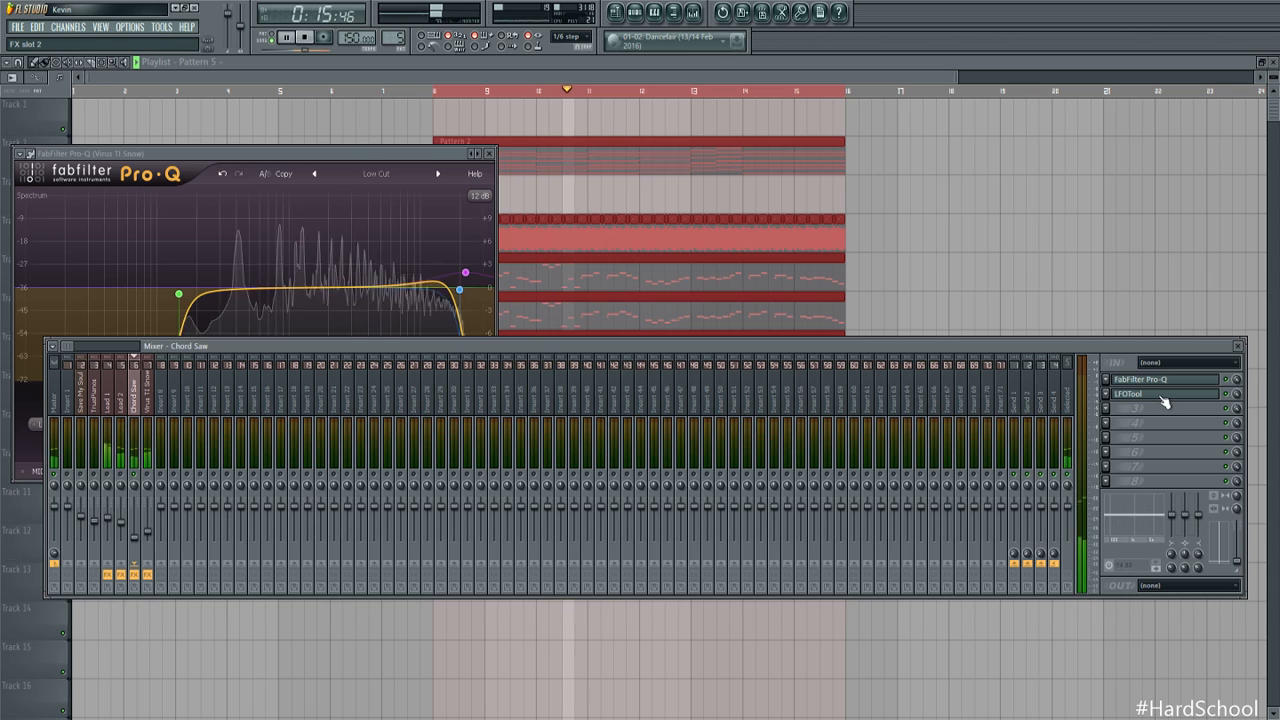
{"action": "left_click_drag", "start_coordinate": [1163, 402], "coordinate": [1163, 410]}
{"action": "key", "text": "space"}
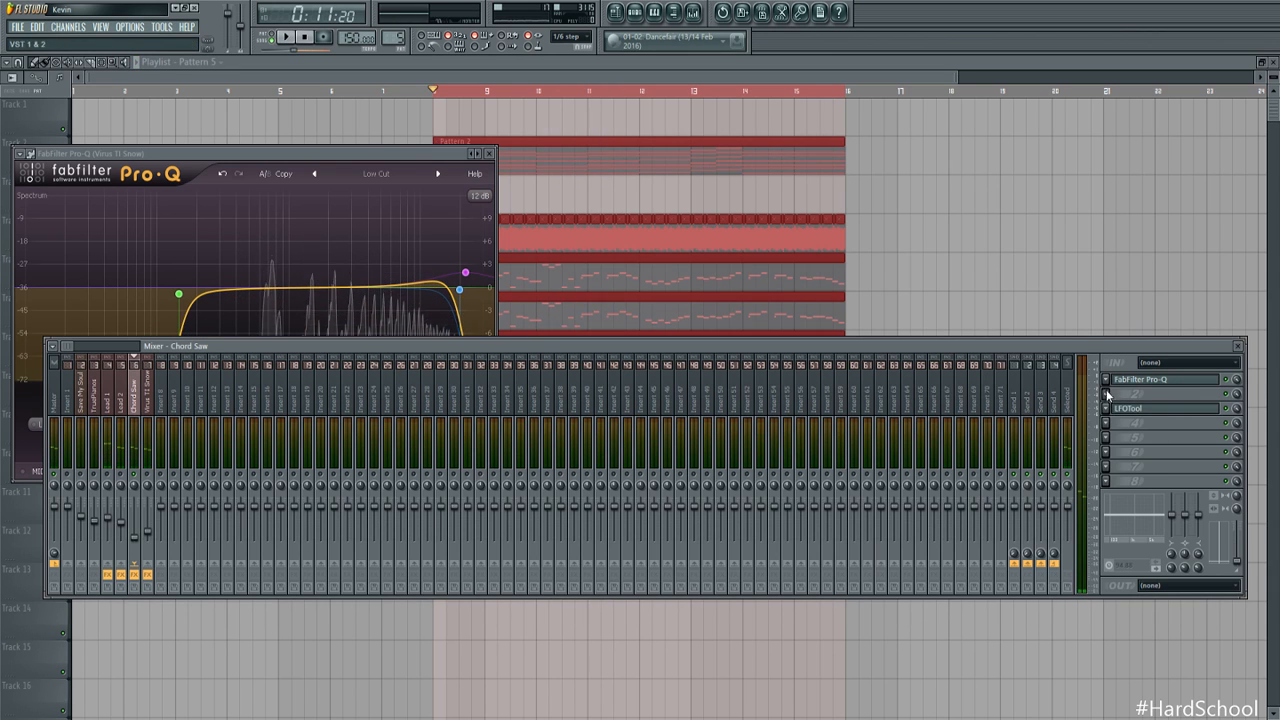
{"action": "left_click", "coordinate": [1103, 165]}
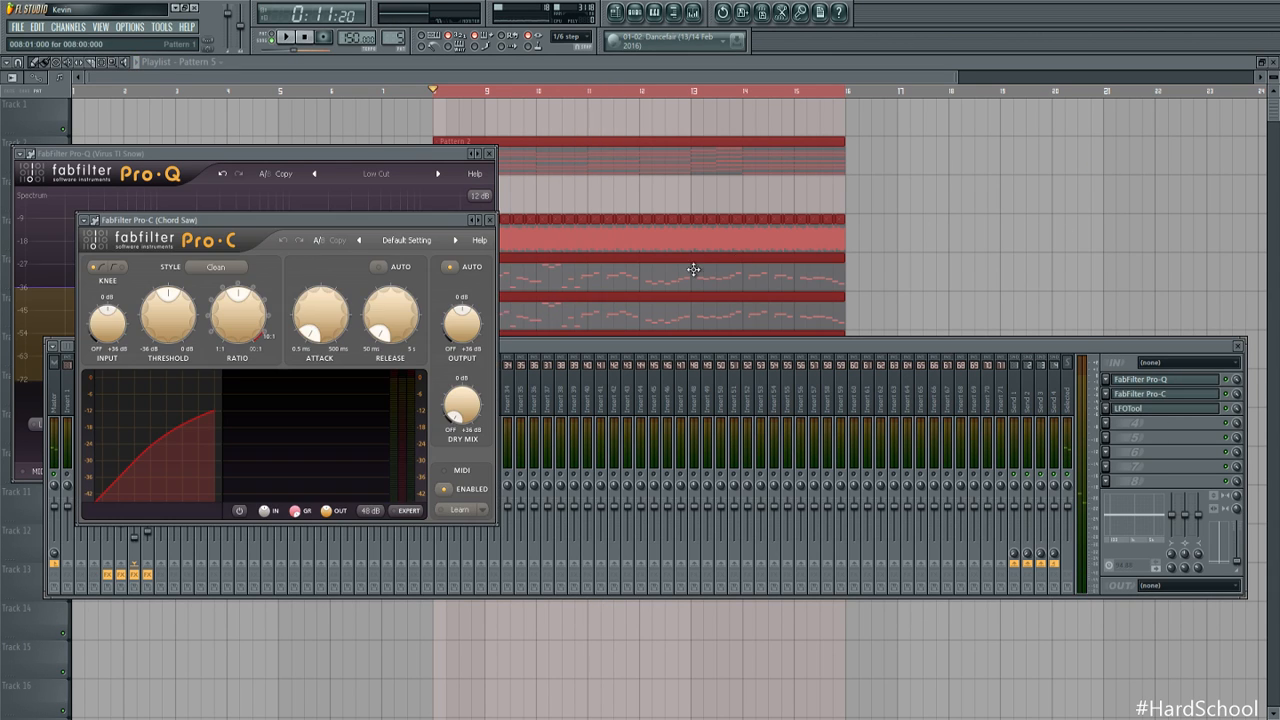
Raise Pro-C's output level on Chord Saw to about +15.2 dB while comparing the sound, and close the plugin windows
{"action": "left_click_drag", "start_coordinate": [464, 331], "coordinate": [468, 326]}
{"action": "double_click", "coordinate": [468, 323]}
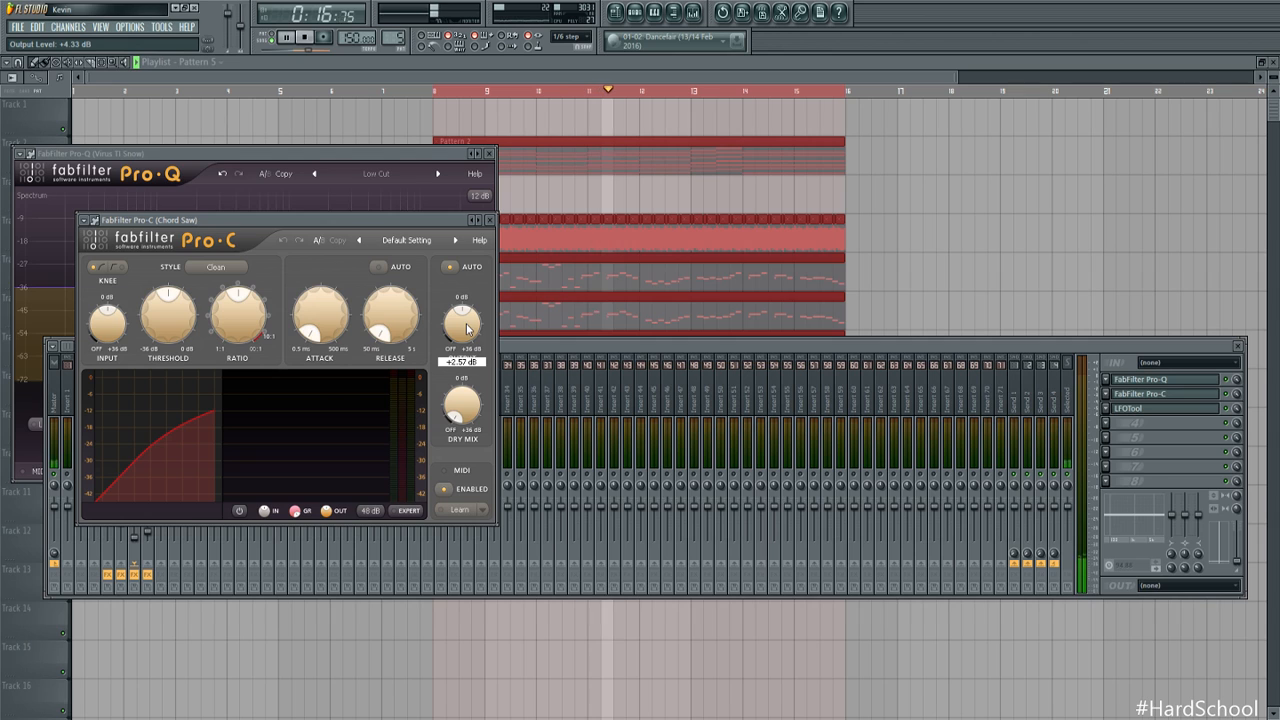
{"action": "left_click", "coordinate": [497, 368]}
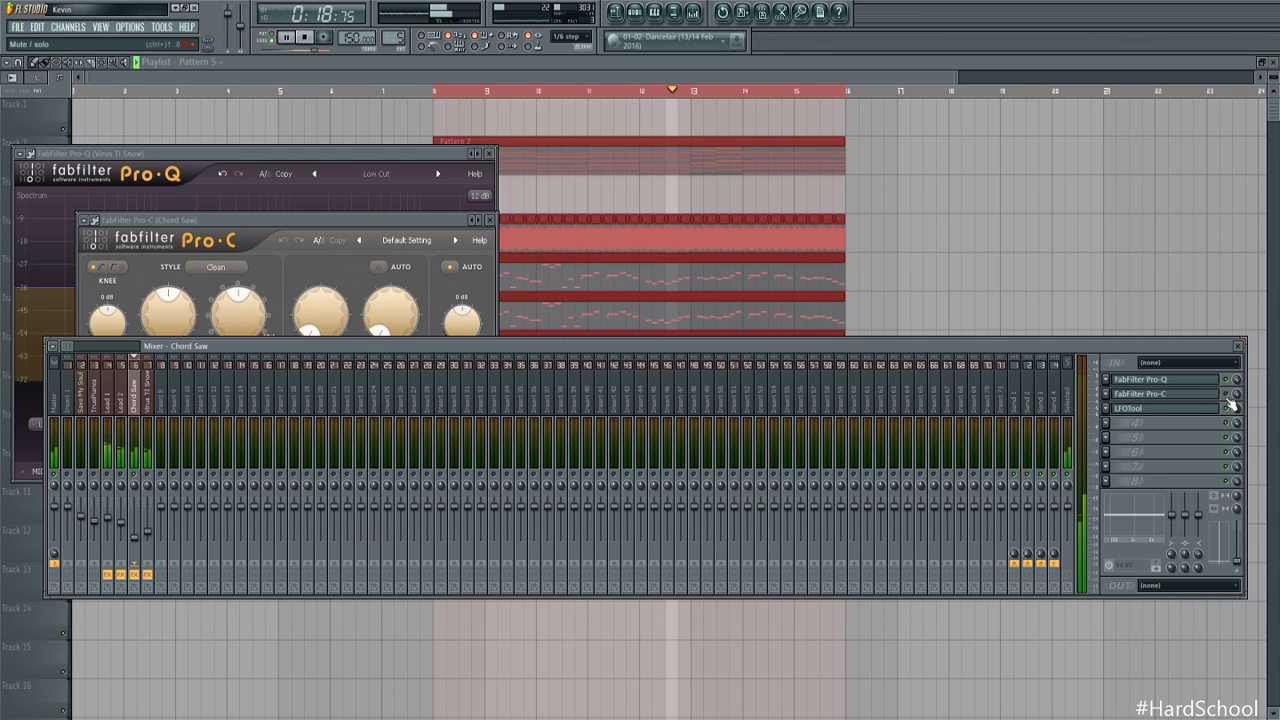
{"action": "left_click", "coordinate": [474, 305]}
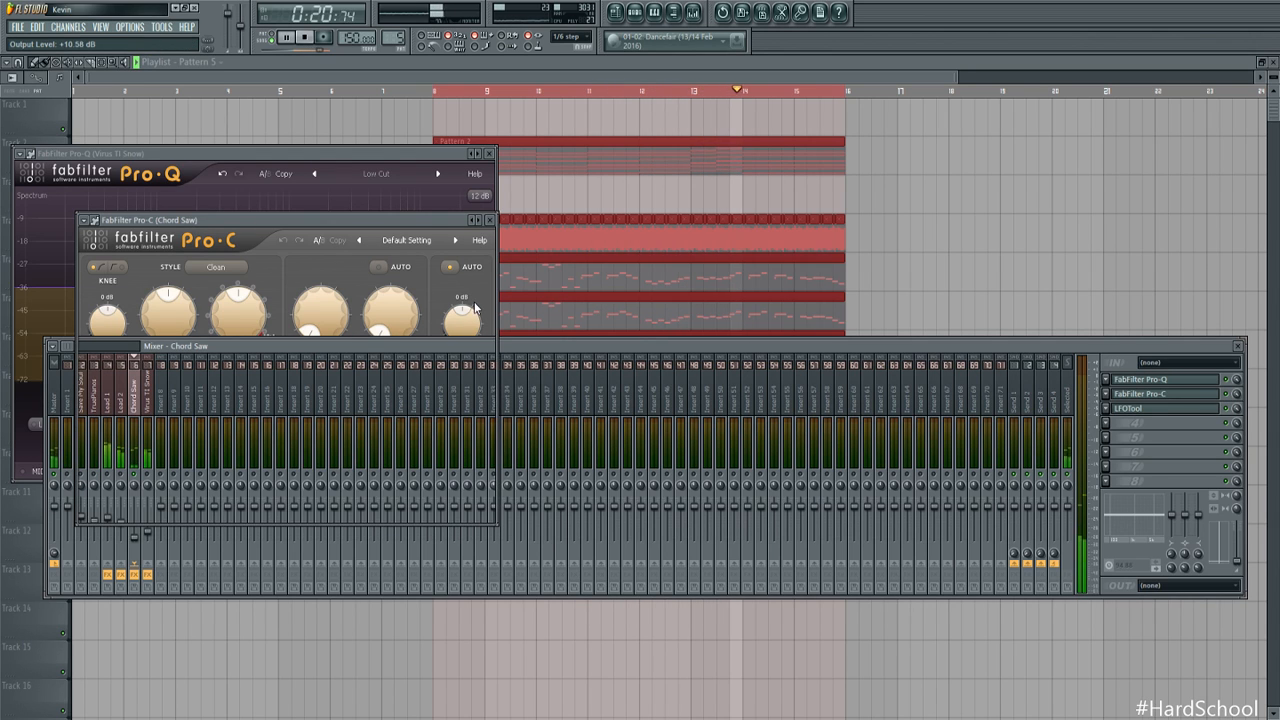
{"action": "left_click", "coordinate": [541, 342]}
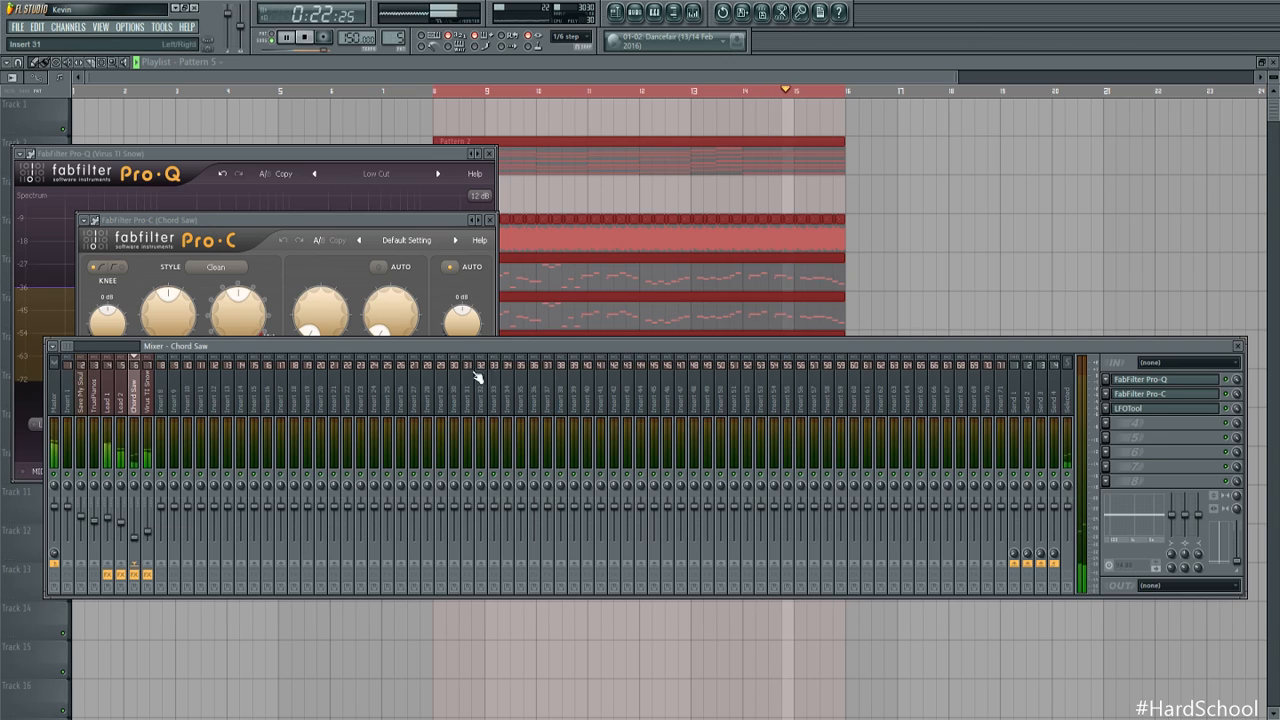
{"action": "left_click", "coordinate": [462, 318]}
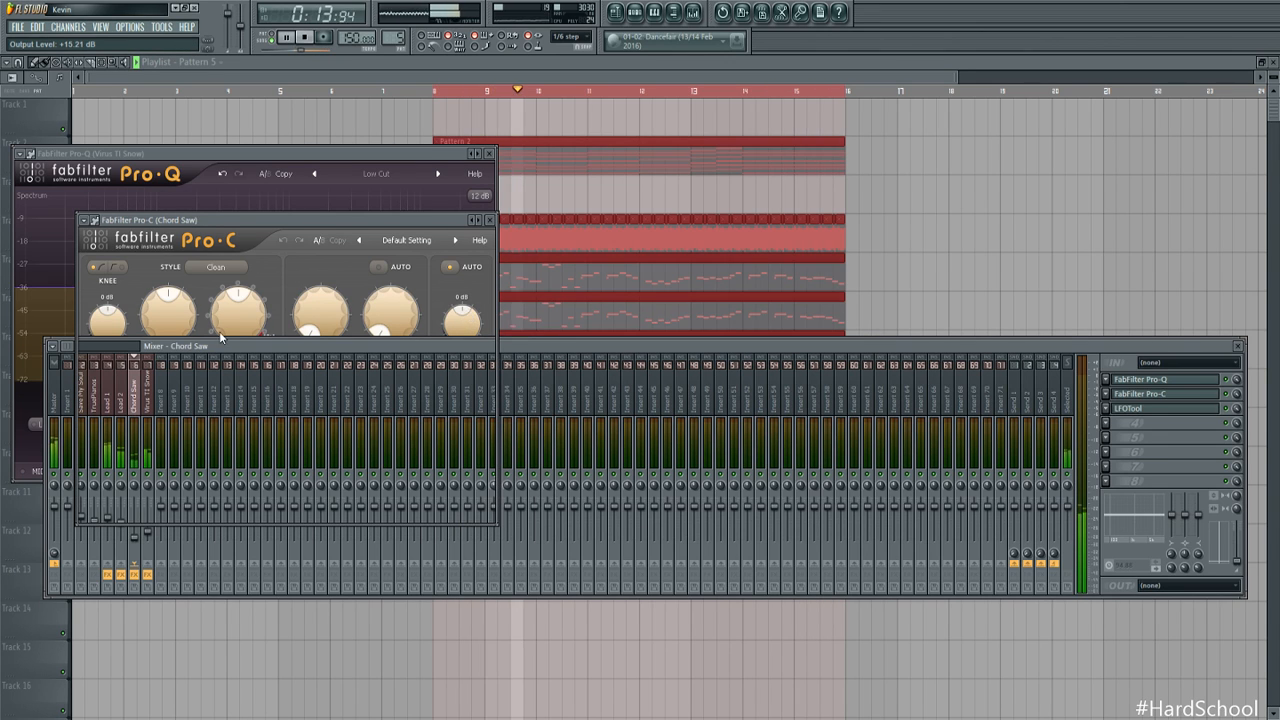
{"action": "key", "text": "F12"}
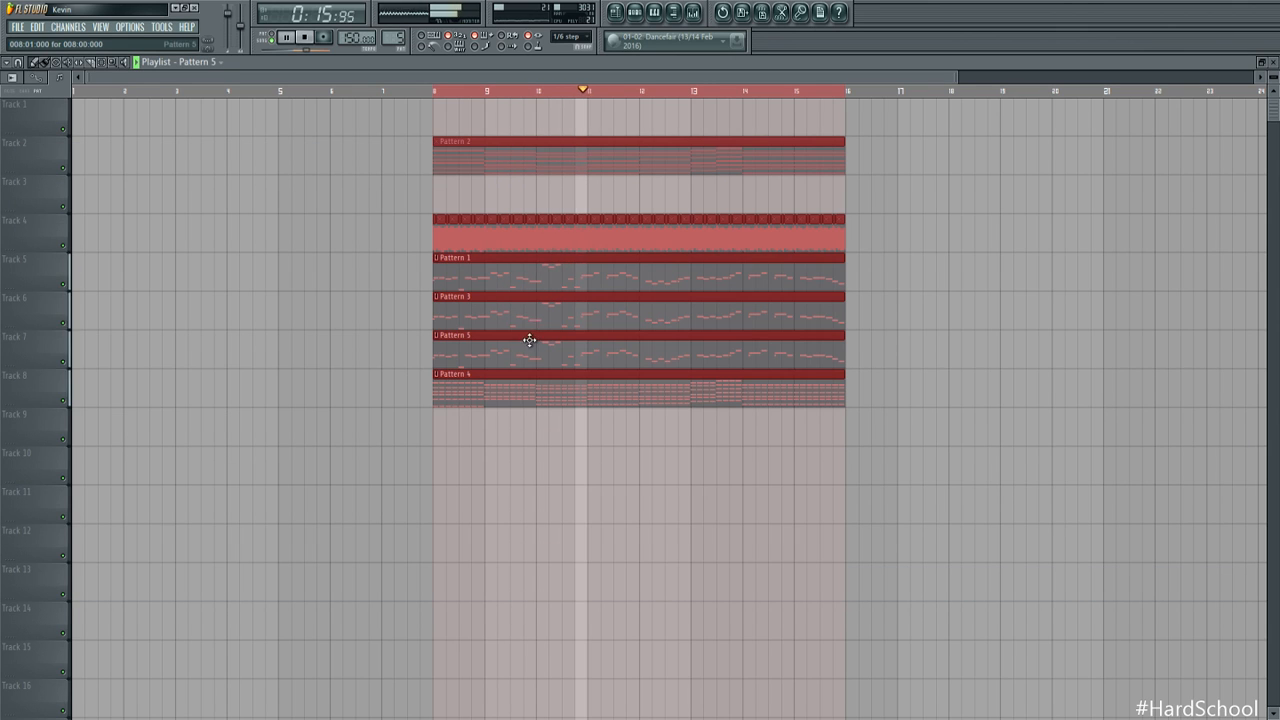
Rebalance the mixer faders during playback, adjusting Lead 1, Lead 2 to about 49% and Virus TI Snow to about 22%
{"action": "key", "text": "F9"}
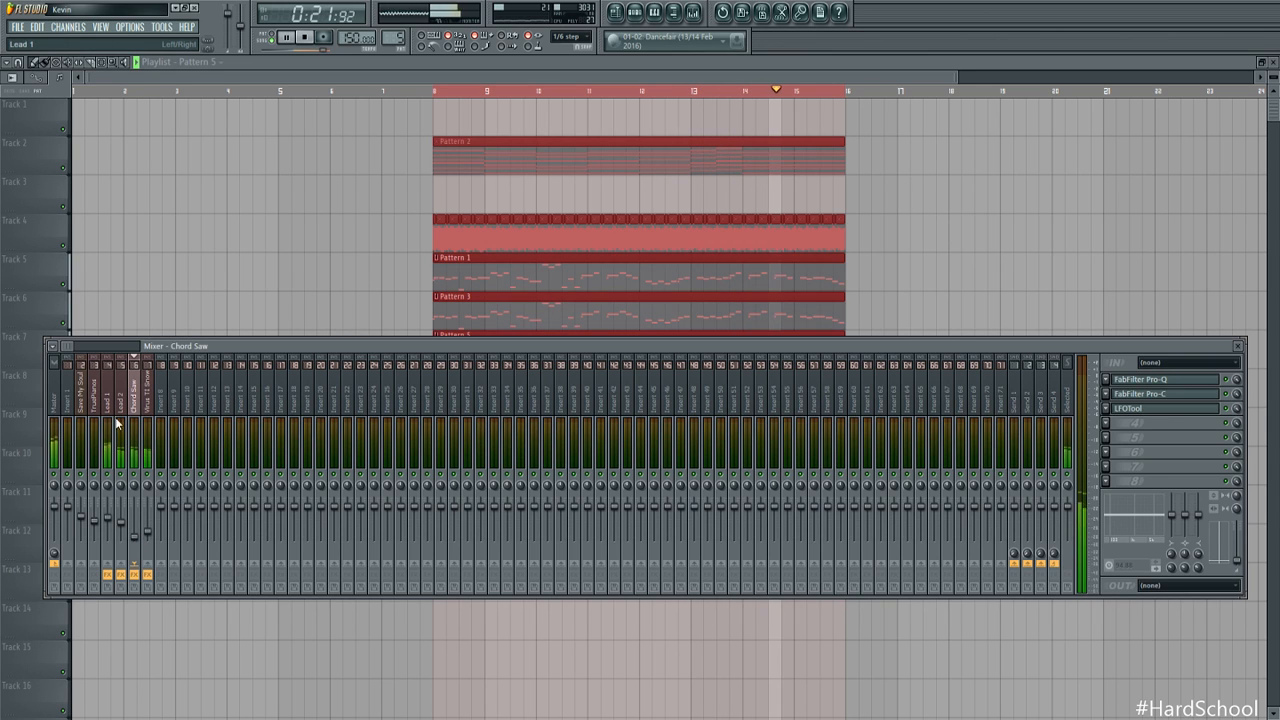
{"action": "left_click", "coordinate": [128, 526]}
{"action": "left_click", "coordinate": [148, 533]}
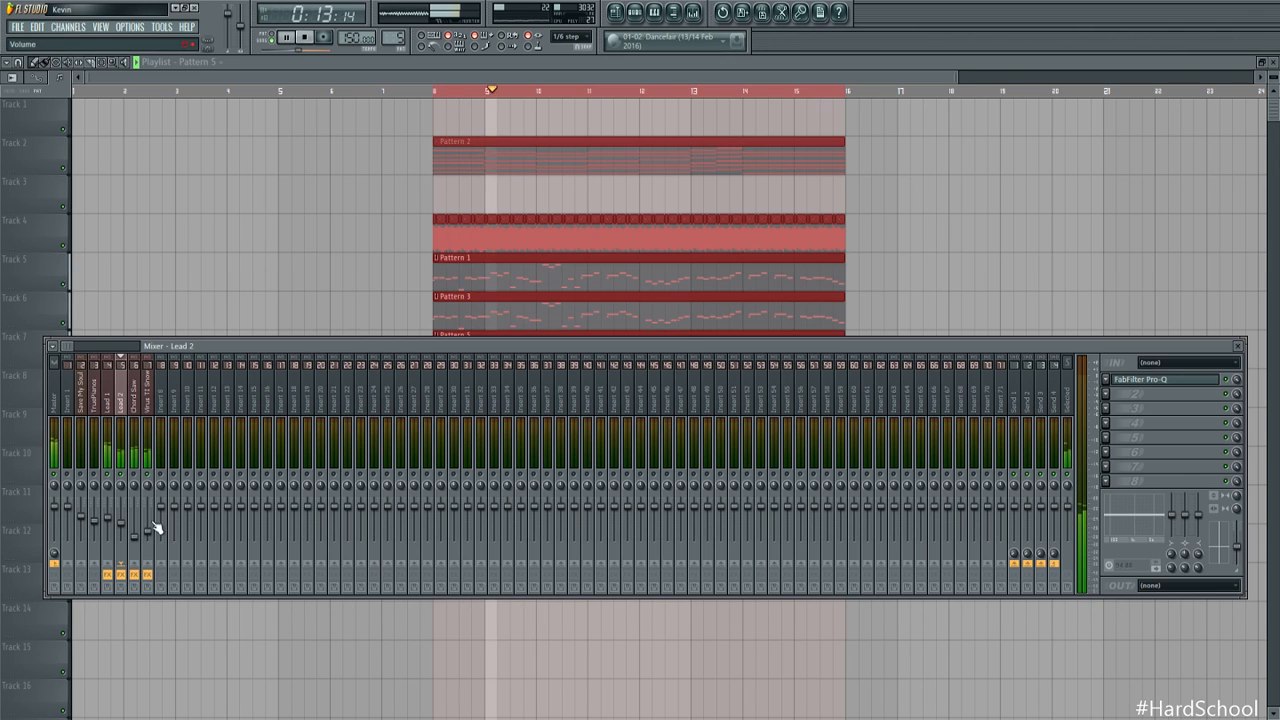
{"action": "left_click", "coordinate": [112, 519]}
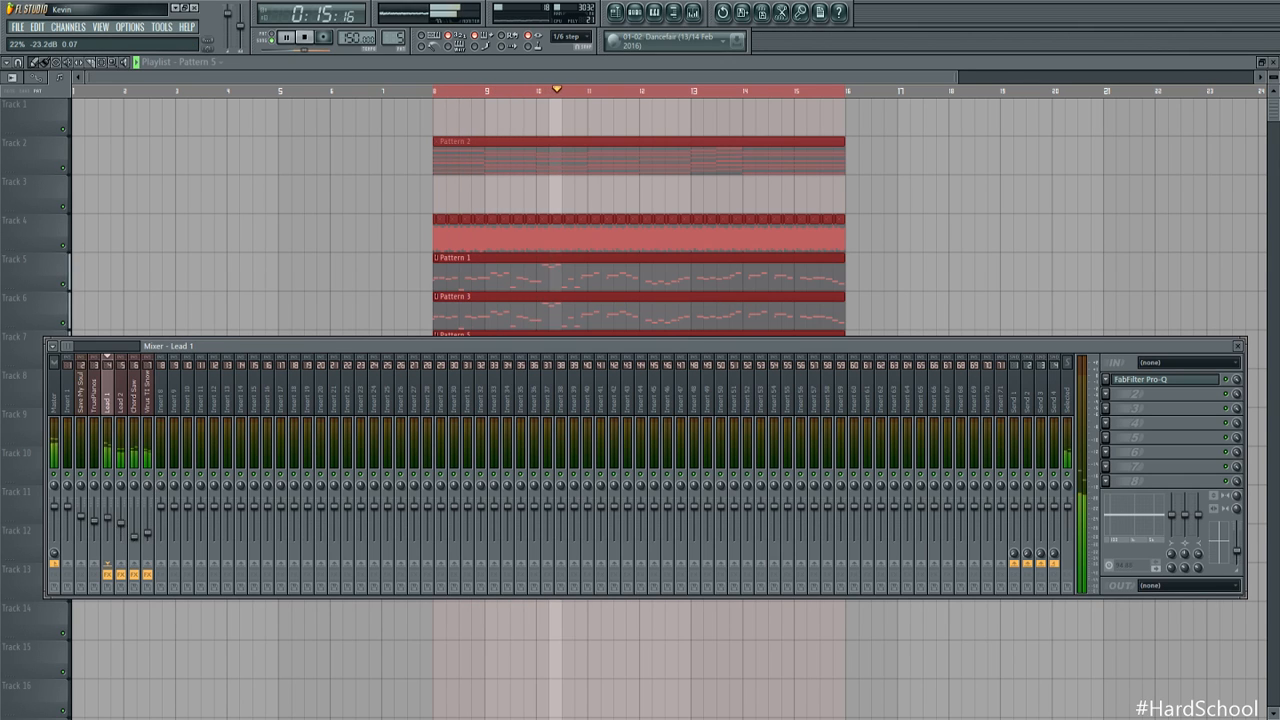
{"action": "left_click", "coordinate": [122, 527]}
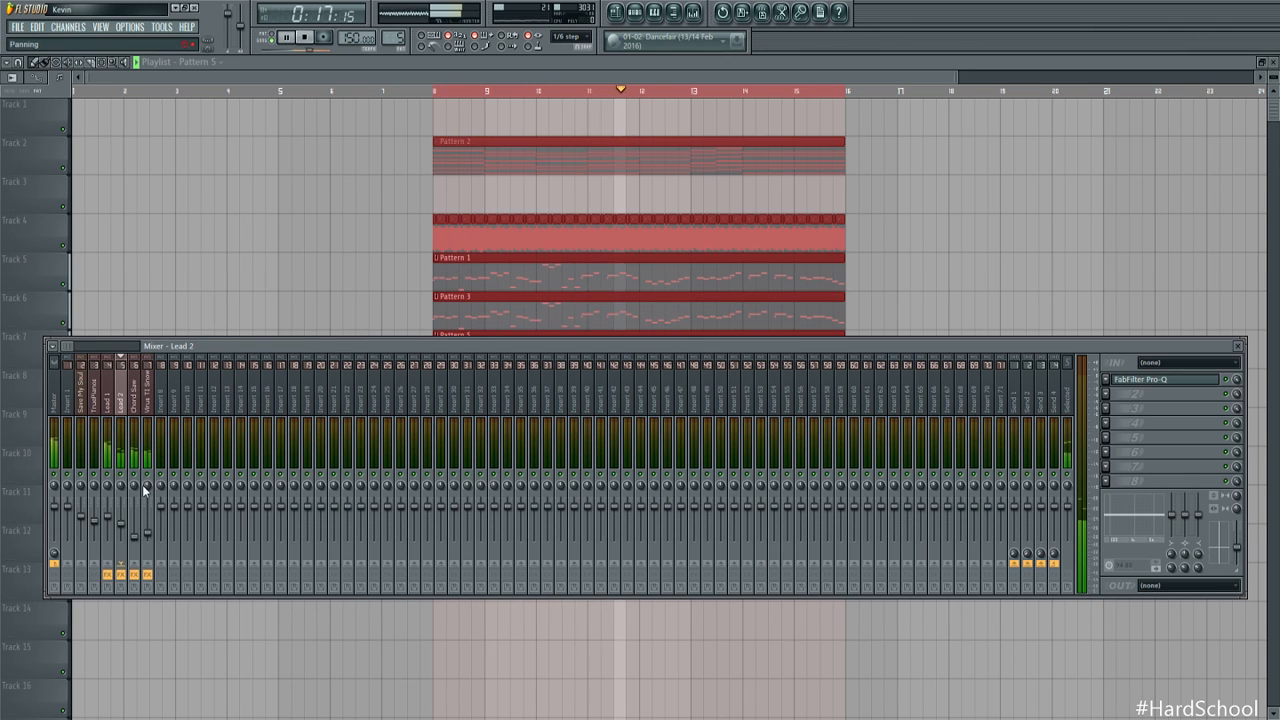
Review the fader levels of the Lead 1, Lead 2 and Virus TI Snow mixer tracks
{"action": "left_click", "coordinate": [112, 414]}
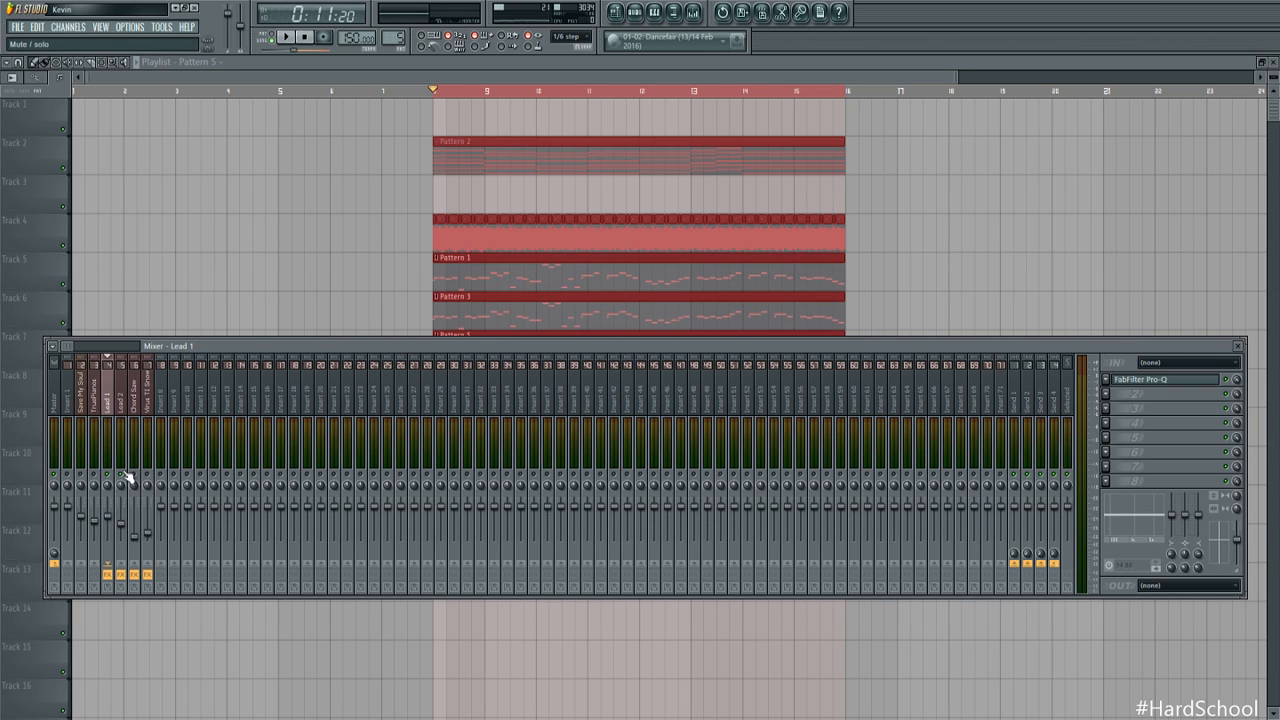
{"action": "left_click", "coordinate": [124, 428]}
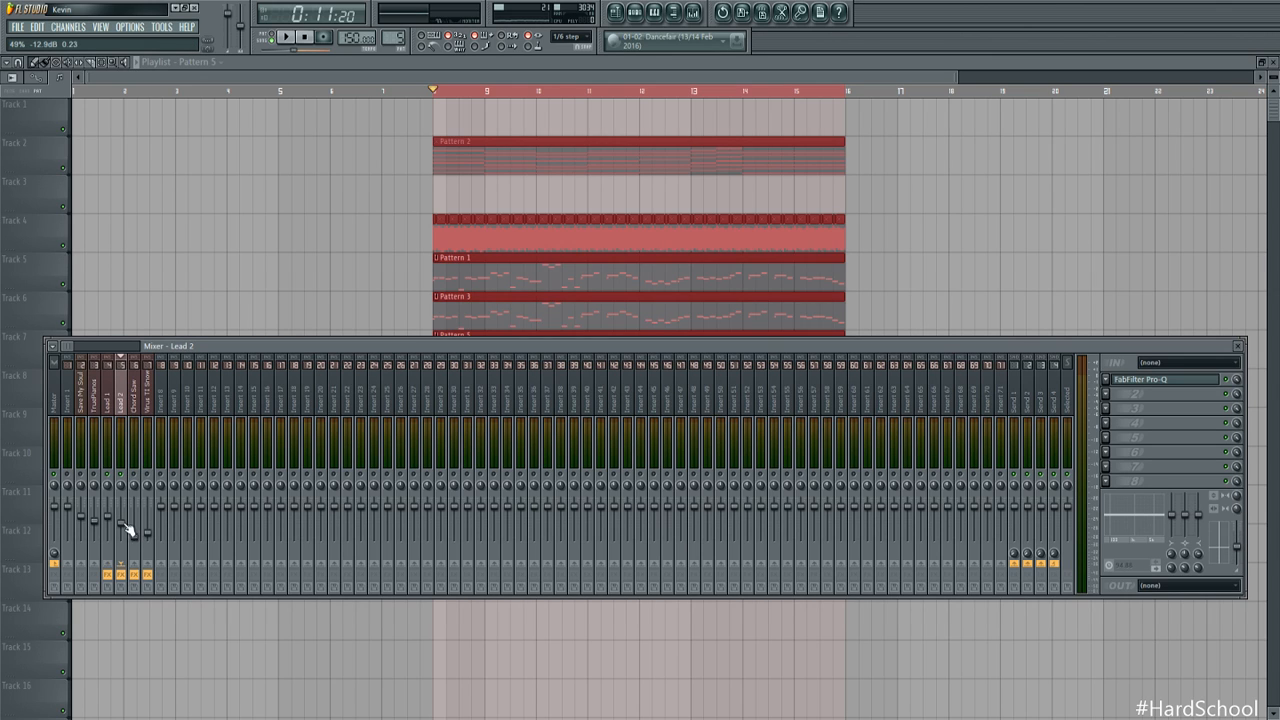
{"action": "left_click", "coordinate": [150, 416]}
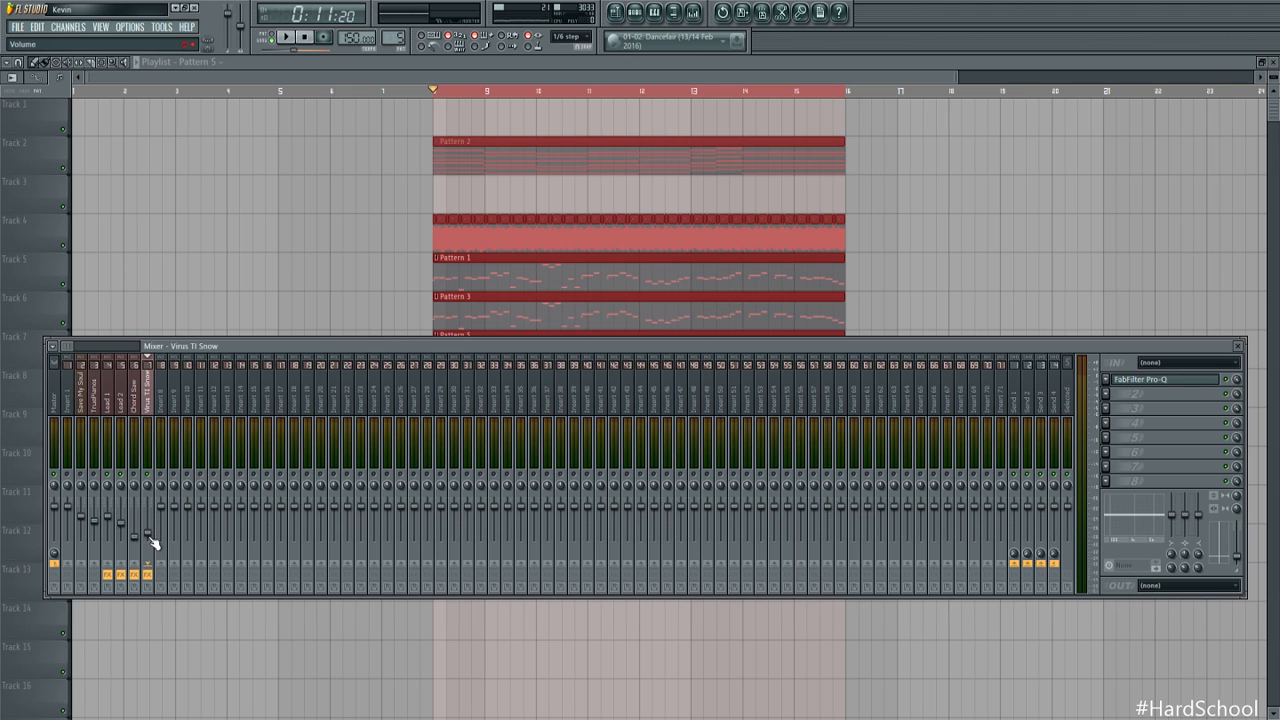
Play the melody loop and check the Virus TI Snow level against the other lead tracks in the mixer
{"action": "key", "text": "space"}
{"action": "left_click", "coordinate": [162, 513]}
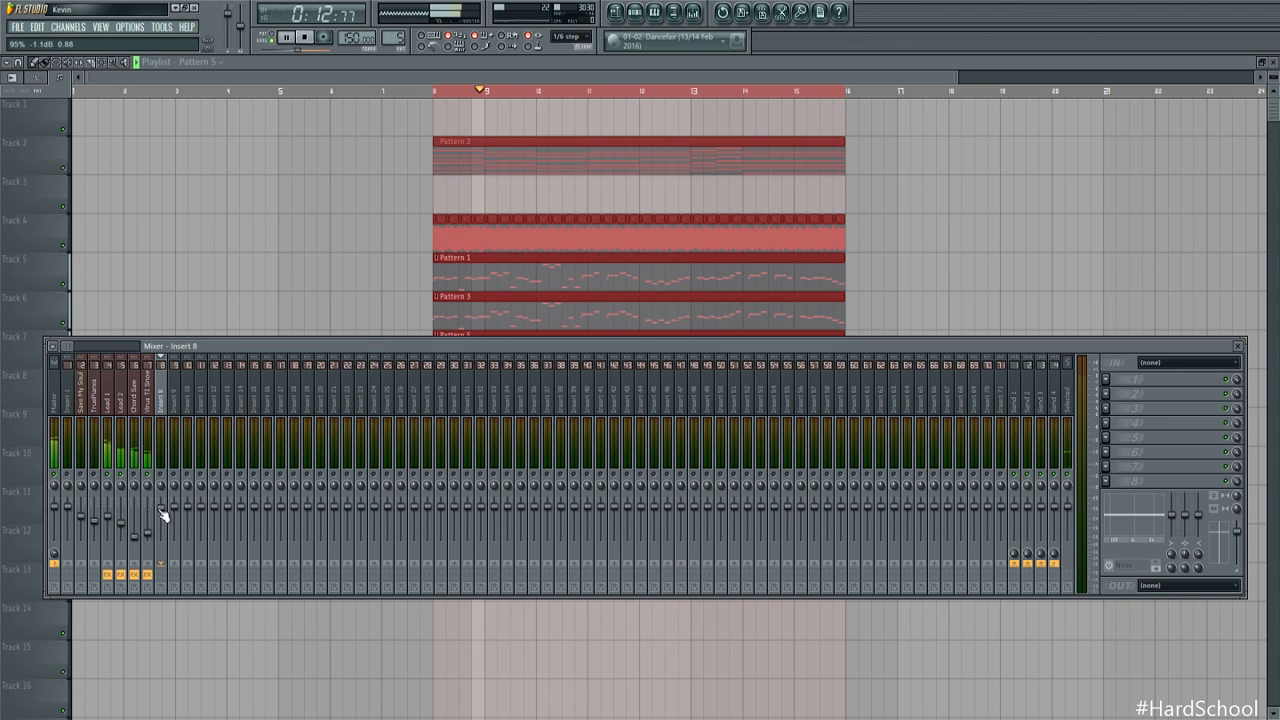
{"action": "left_click", "coordinate": [147, 515]}
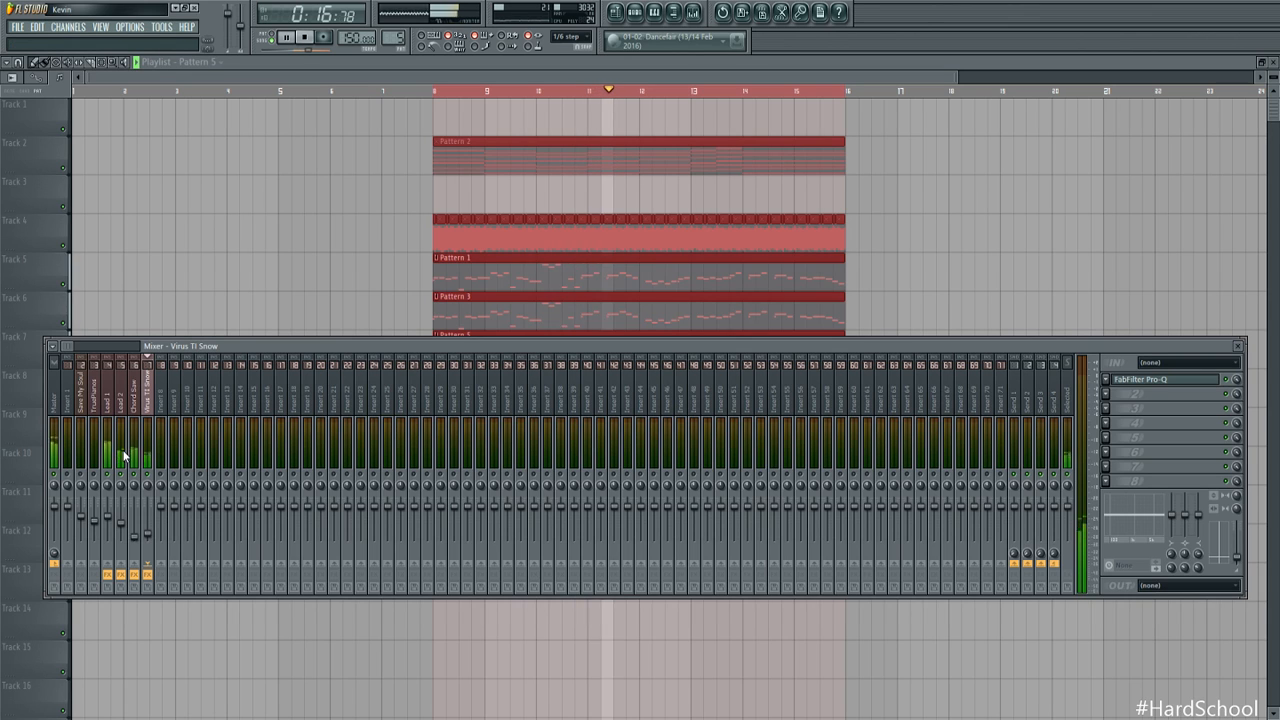
{"action": "key", "text": "space"}
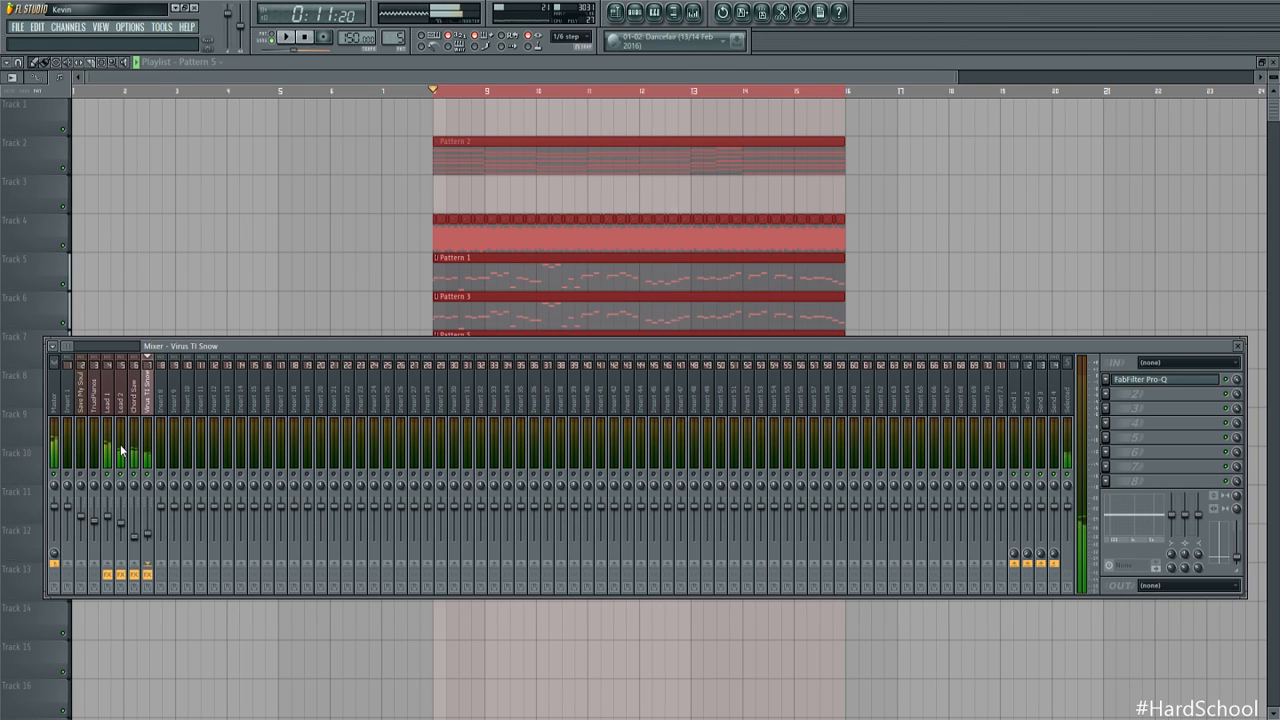
Unmute the kick on playlist Track 4 and set the Save My Soul Kick fader to about 70% during playback
{"action": "key", "text": "F9"}
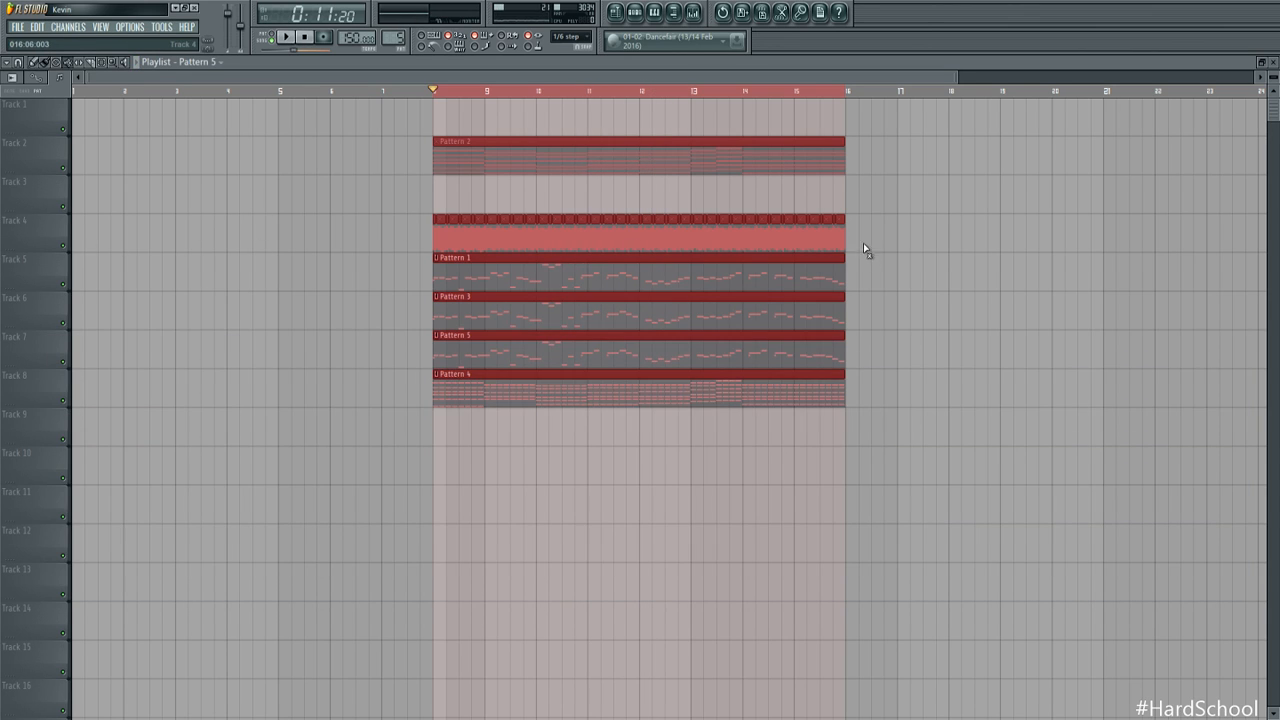
{"action": "key", "text": "space"}
{"action": "key", "text": "F9"}
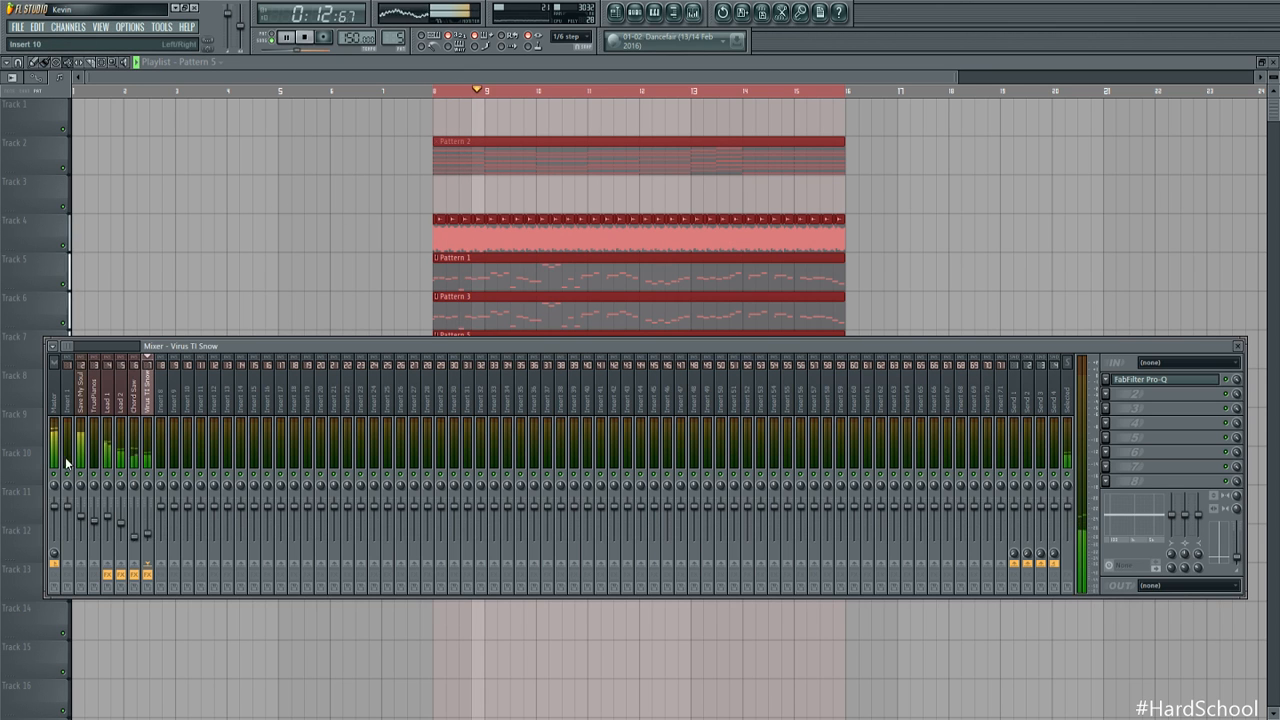
{"action": "left_click", "coordinate": [82, 519]}
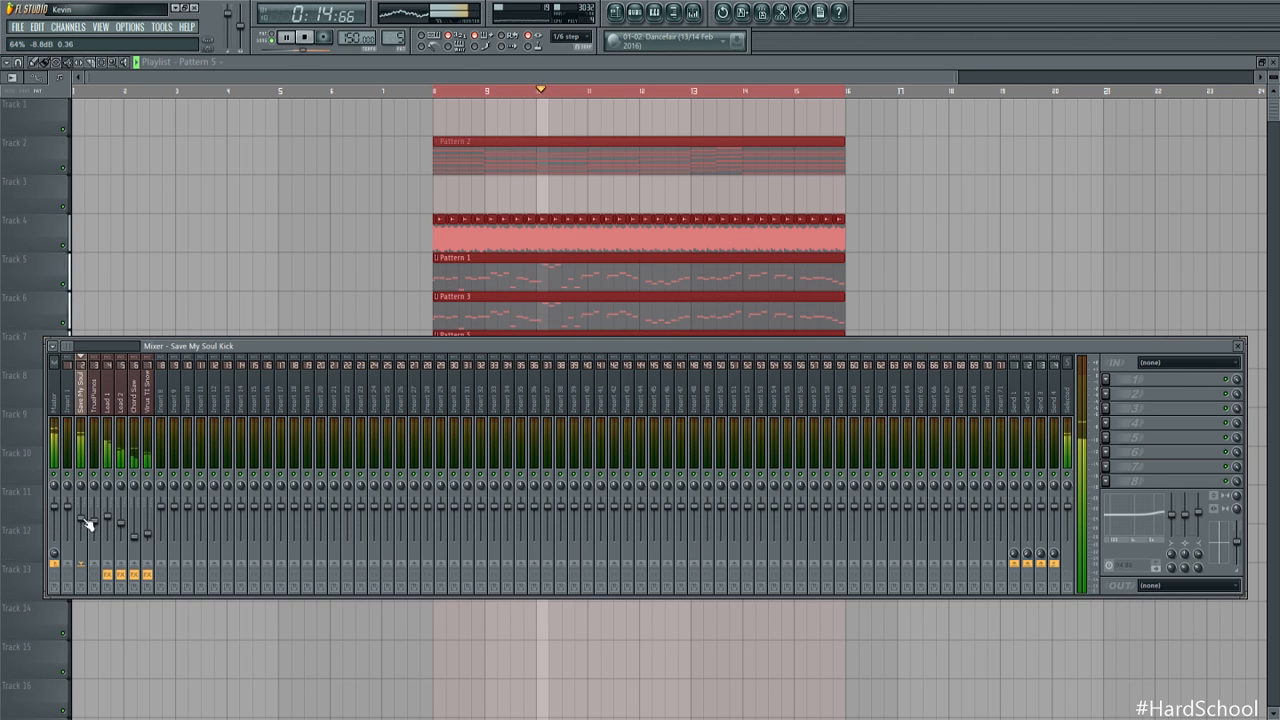
{"action": "left_click_drag", "start_coordinate": [88, 524], "coordinate": [85, 522]}
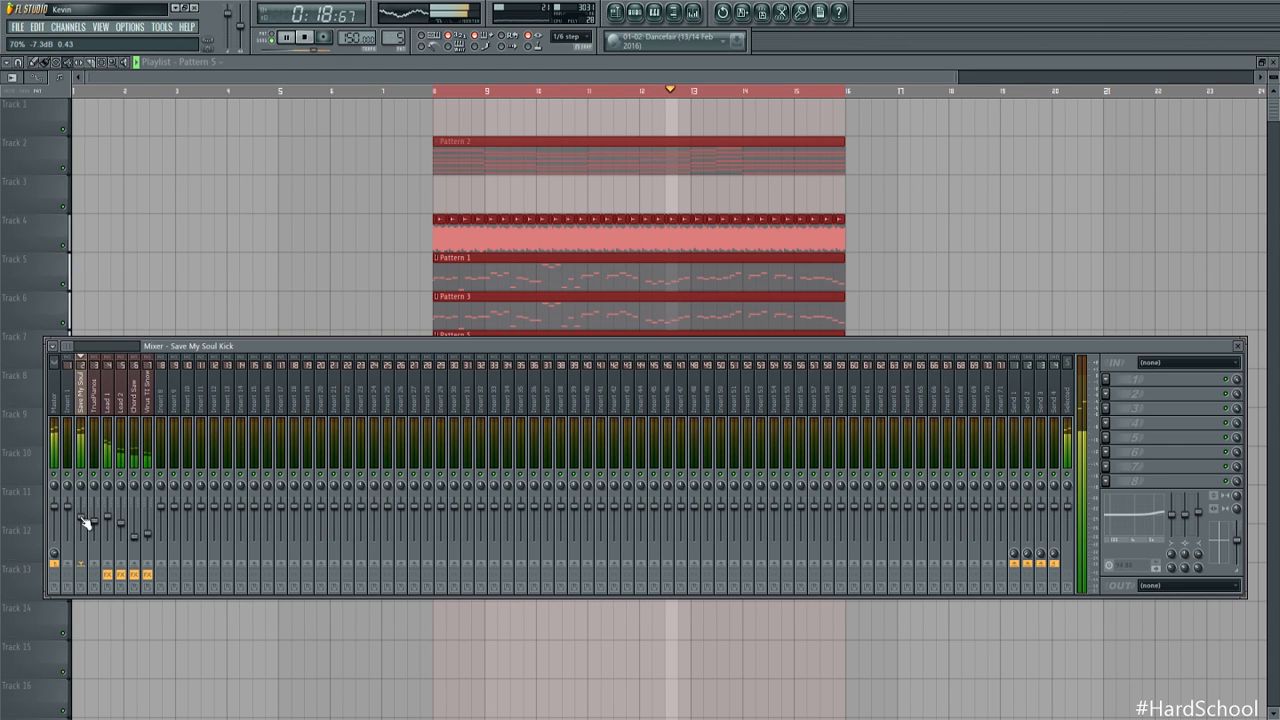
{"action": "key", "text": "space"}
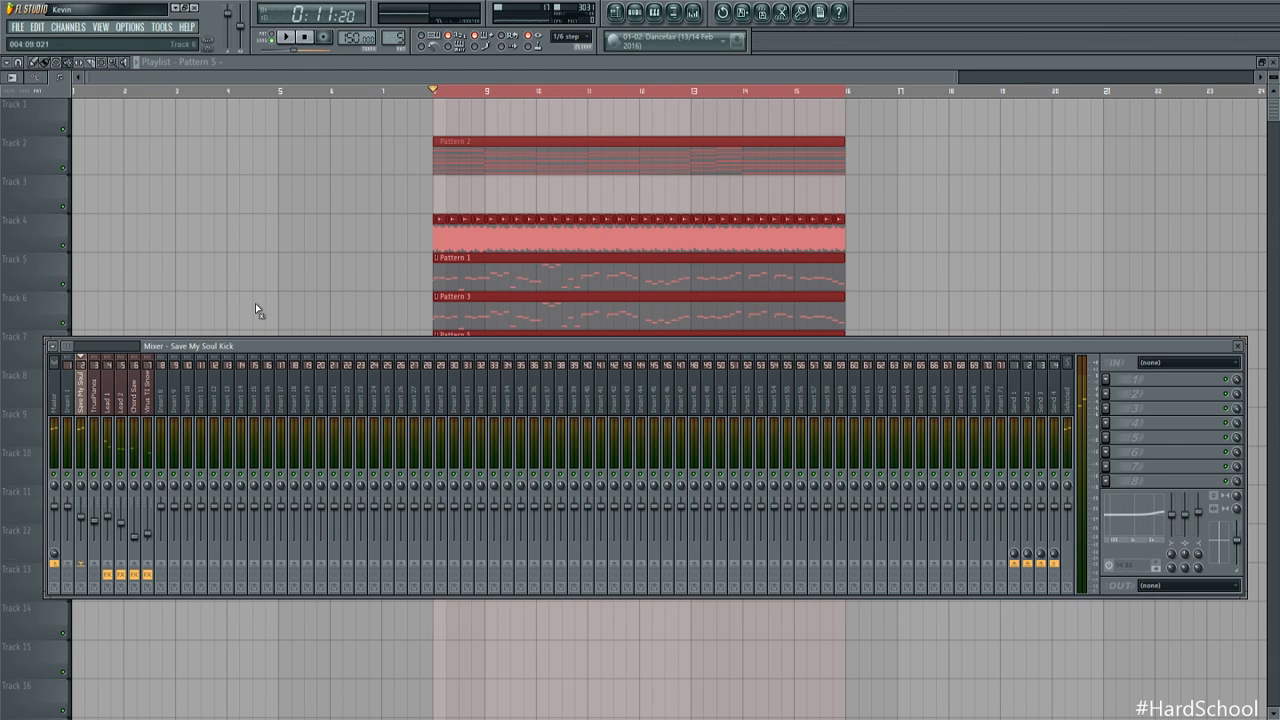
Insert ValhallaRoom on Send 1 with 100% mix, 304.5 ms predelay, 5.22 s decay and a high cut of about 8480 Hz
{"action": "left_click", "coordinate": [1014, 376]}
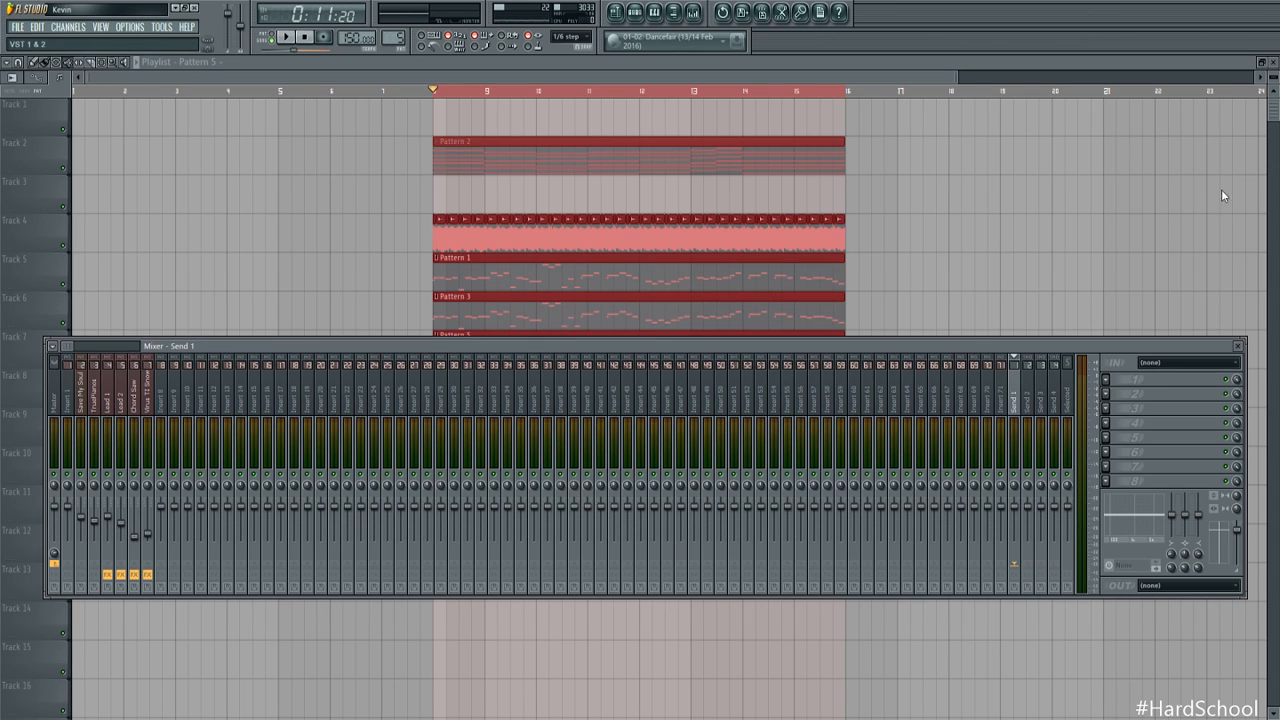
{"action": "left_click", "coordinate": [1229, 335]}
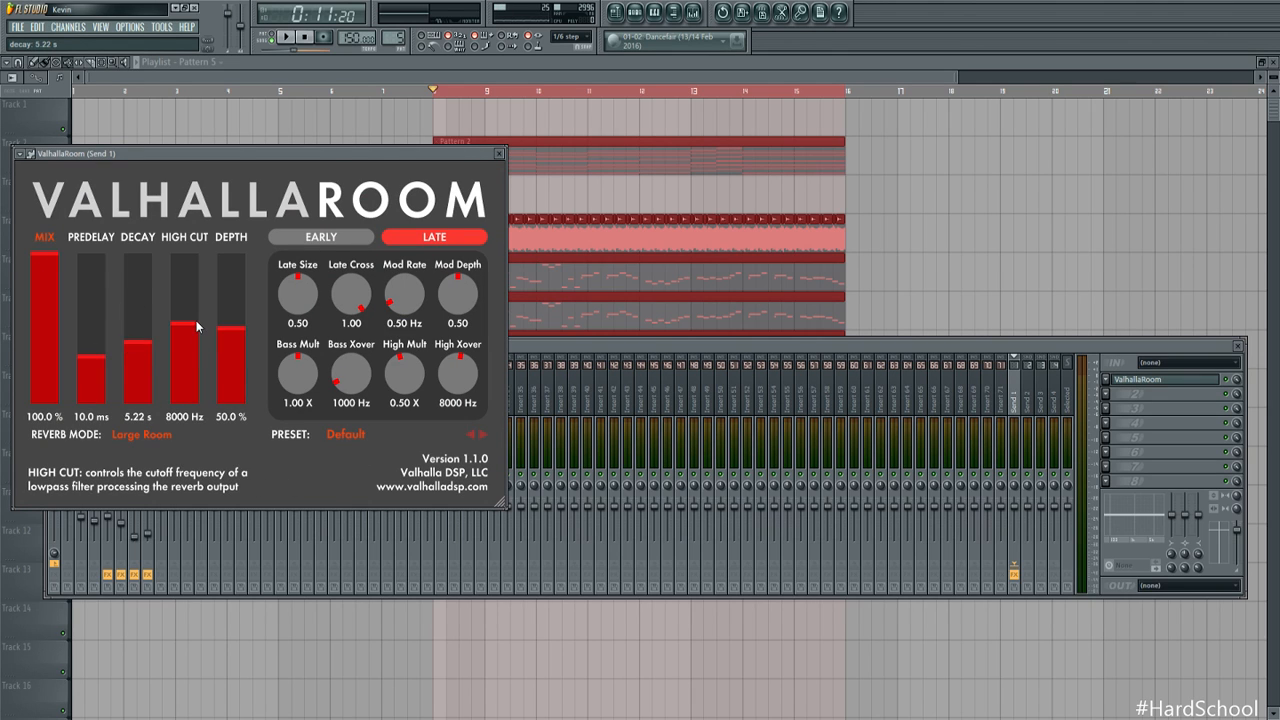
{"action": "left_click_drag", "start_coordinate": [92, 357], "coordinate": [97, 350]}
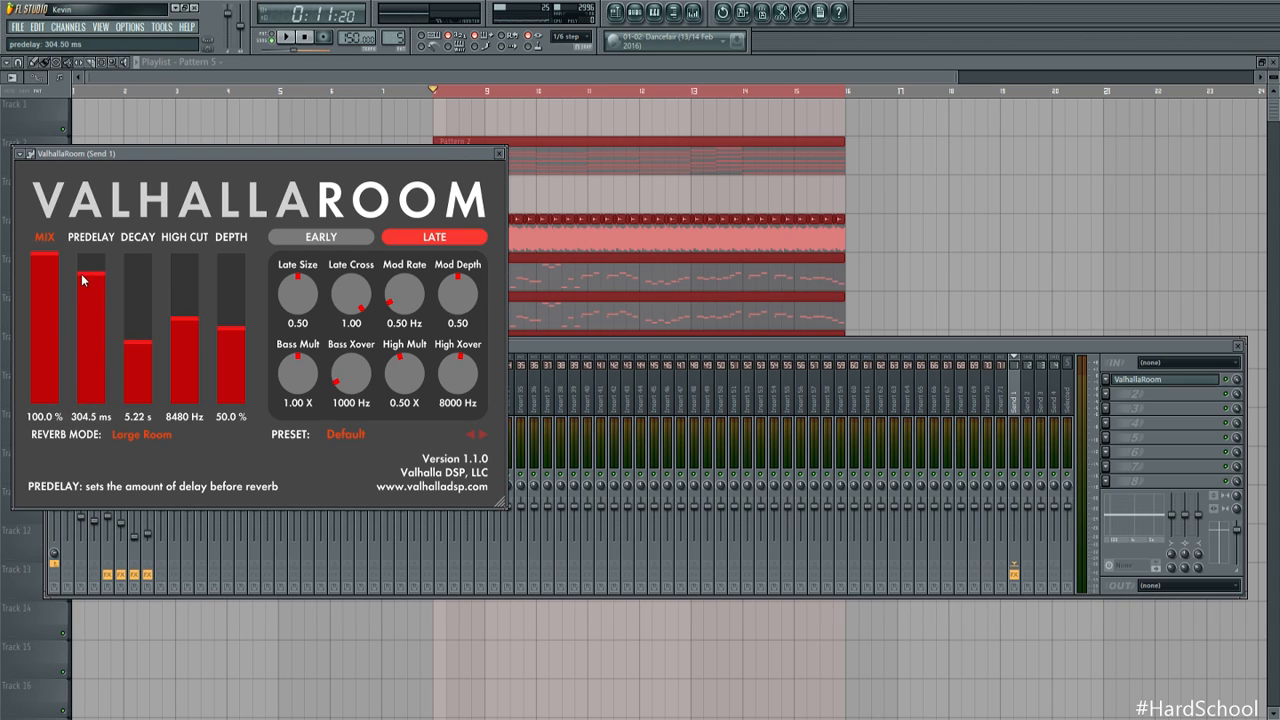
Set the send level from Lead 1 to the Send 1 reverb to about 54% during playback
{"action": "left_click", "coordinate": [528, 344]}
{"action": "left_click", "coordinate": [147, 400]}
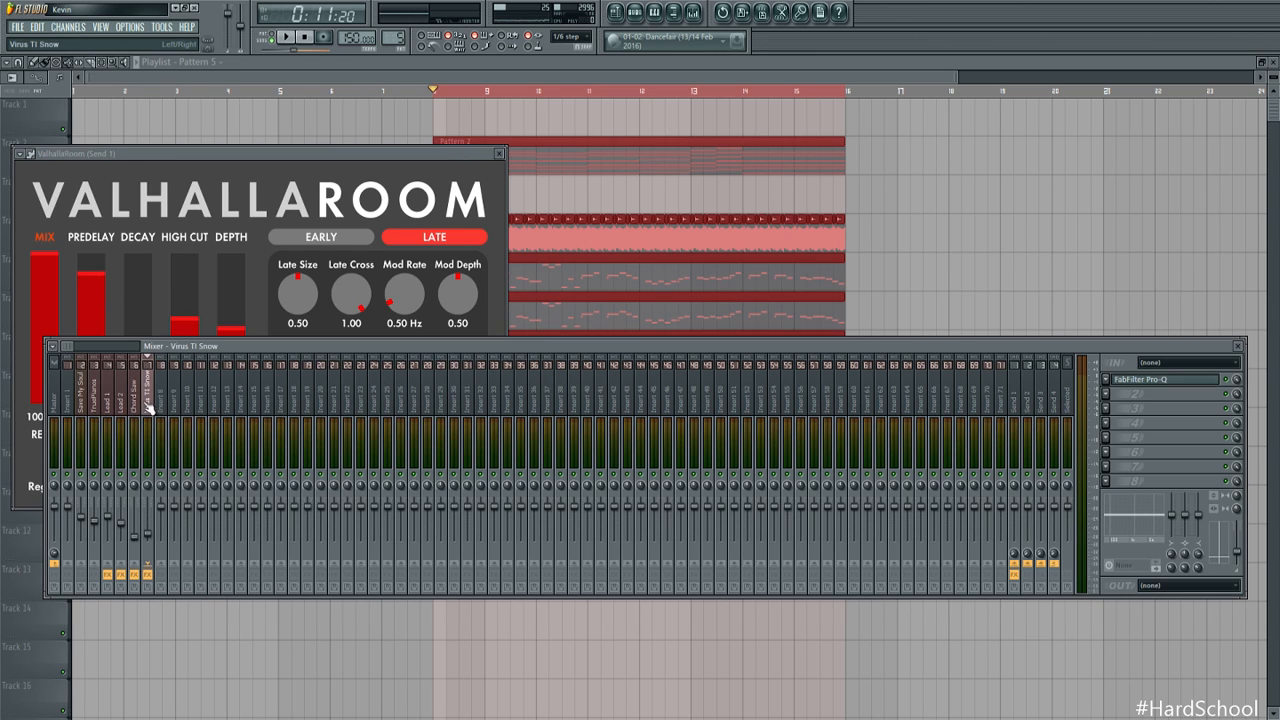
{"action": "left_click", "coordinate": [112, 412]}
{"action": "key", "text": "space"}
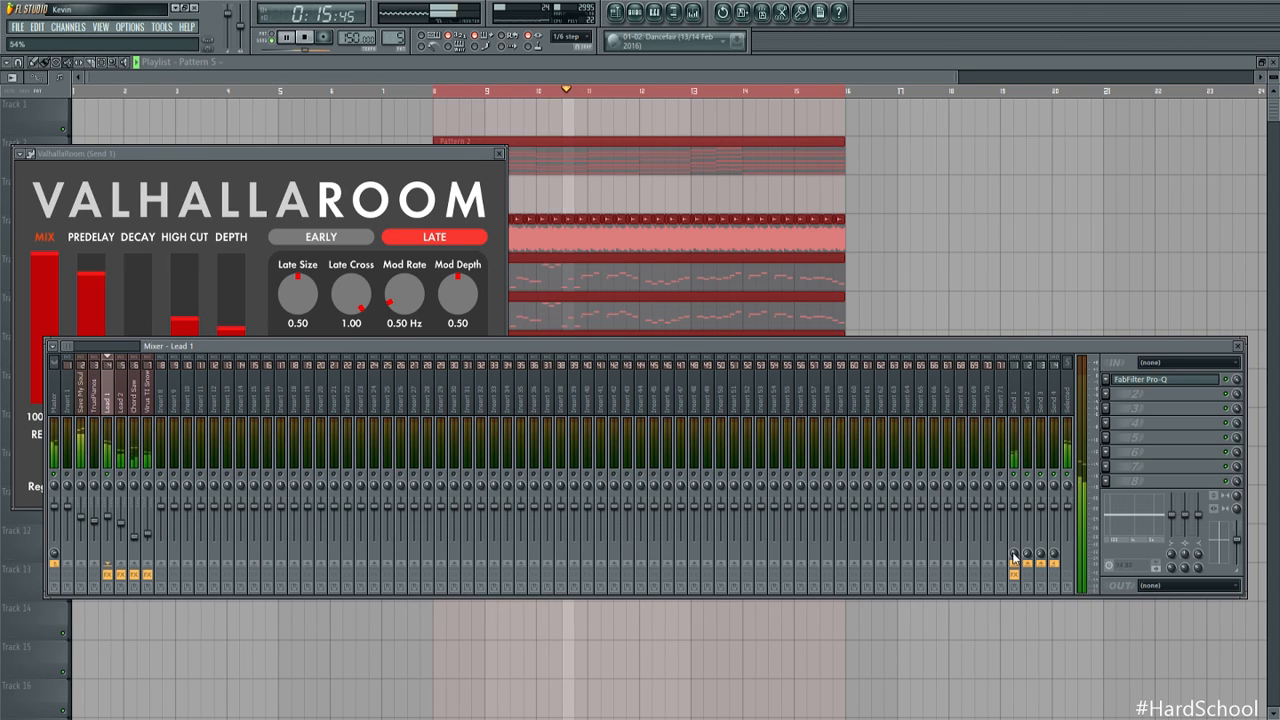
Insert FabFilter Pro-C in the second effect slot of Lead 1 and adjust its threshold during playback
{"action": "key", "text": "space"}
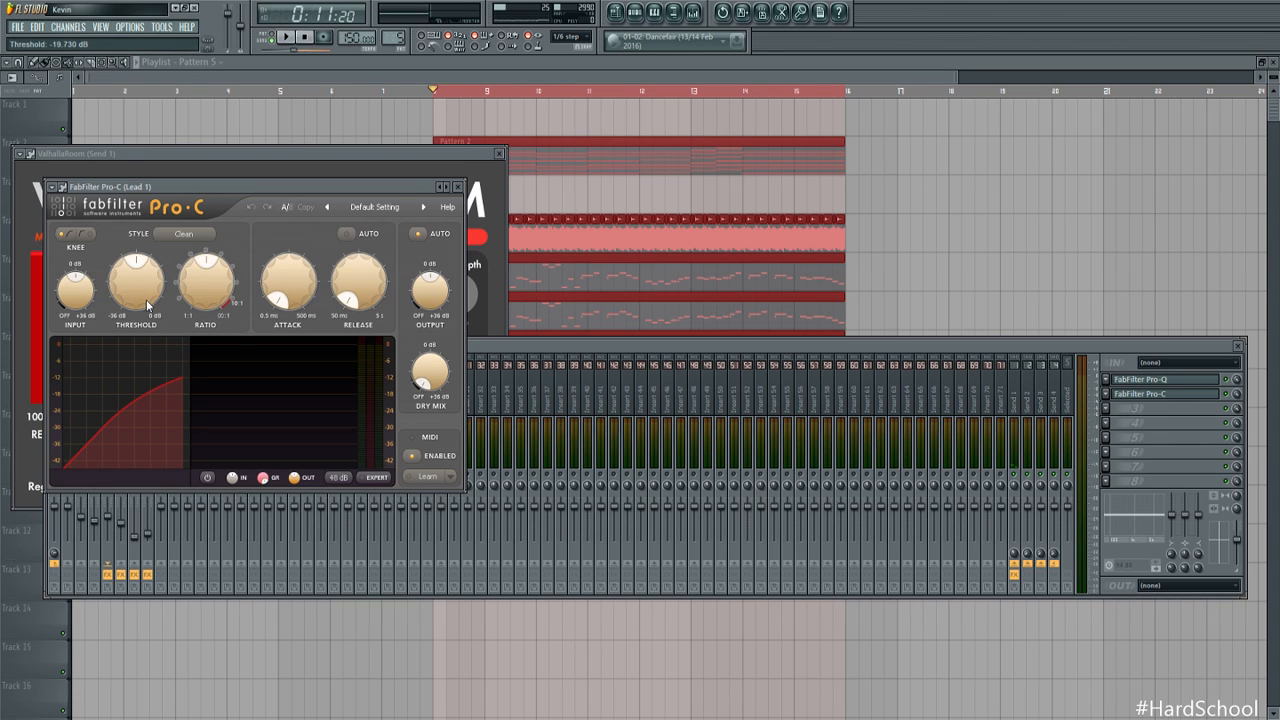
{"action": "key", "text": "space"}
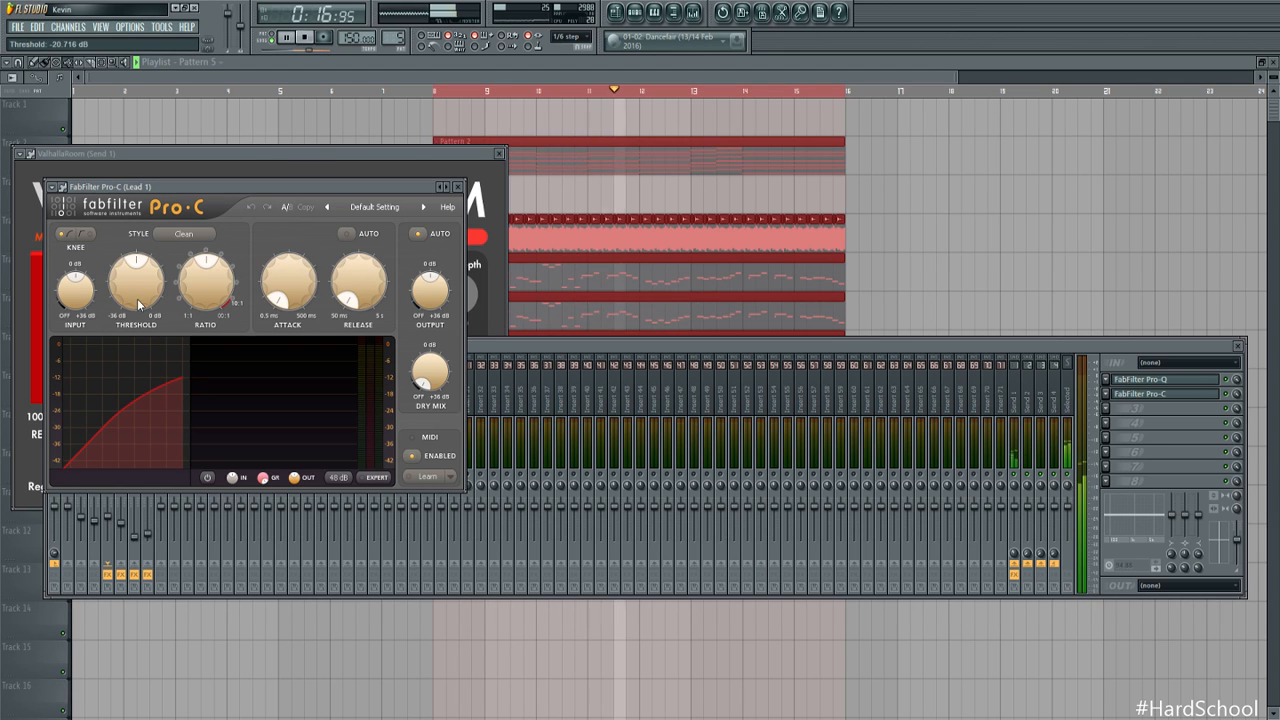
{"action": "left_click_drag", "start_coordinate": [139, 303], "coordinate": [143, 289]}
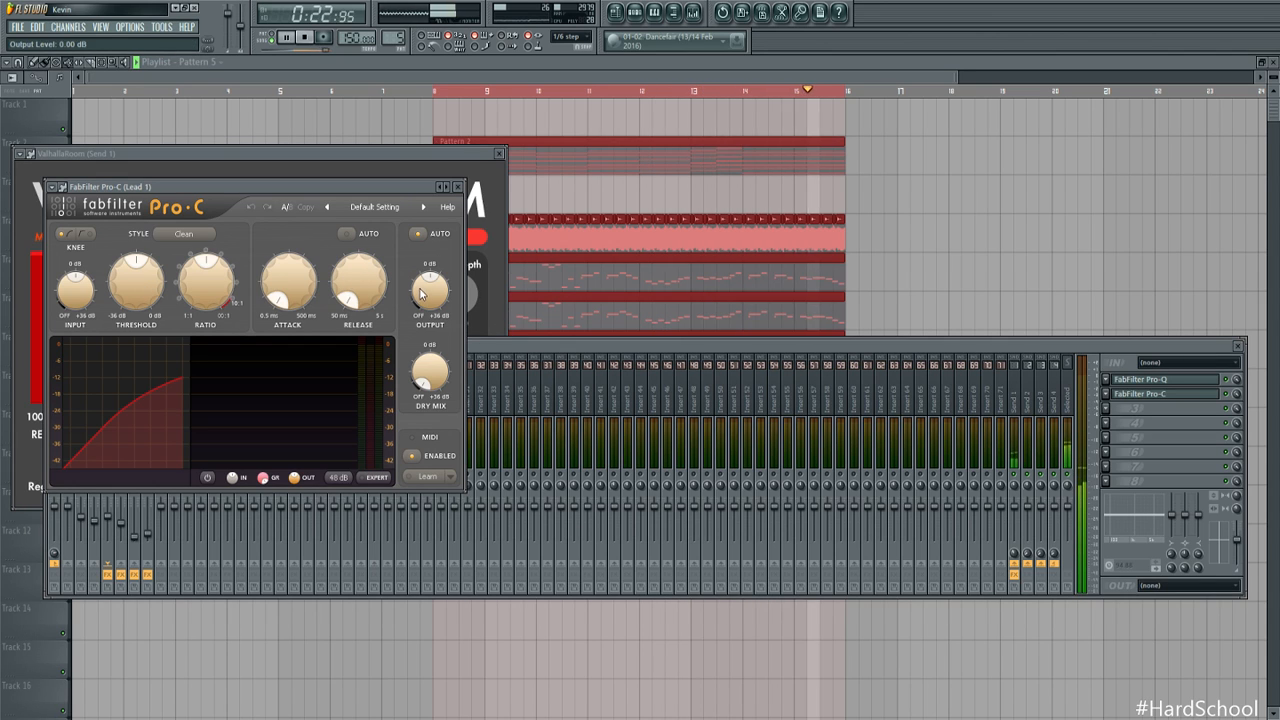
{"action": "left_click", "coordinate": [510, 349]}
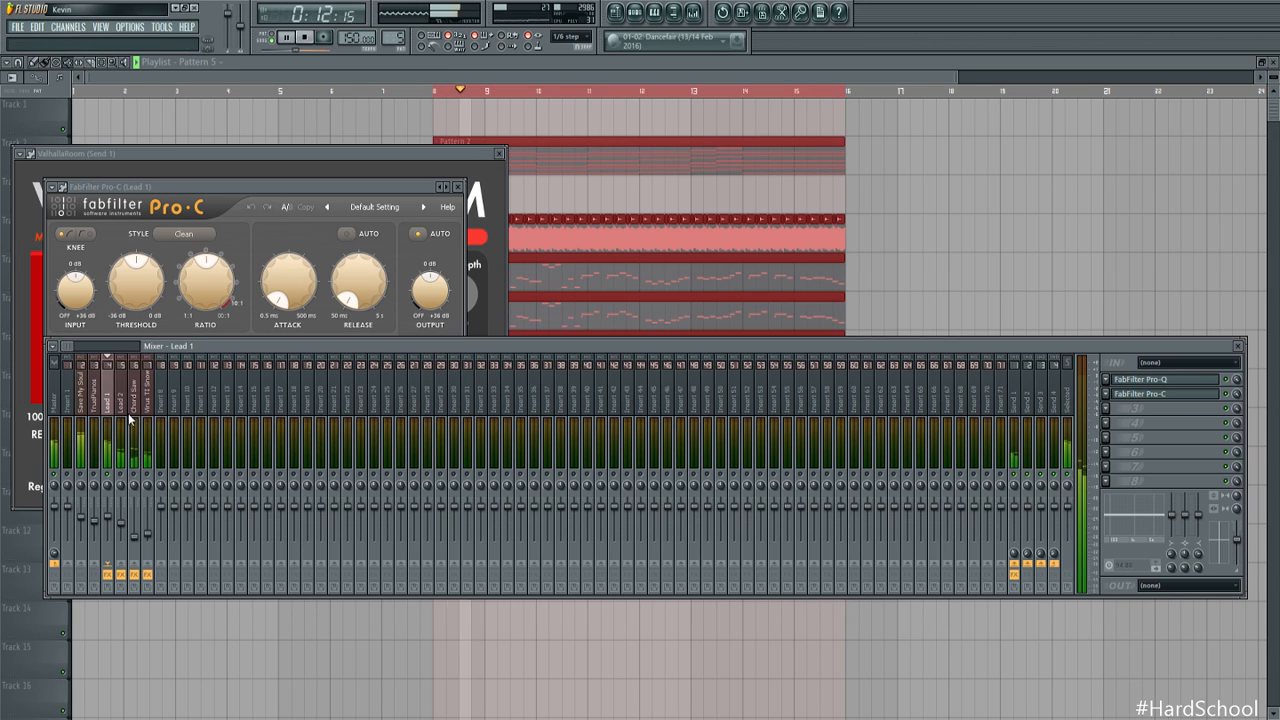
Check Lead 2 and send Virus TI Snow to the Send 1 reverb at about 50%
{"action": "left_click", "coordinate": [127, 418]}
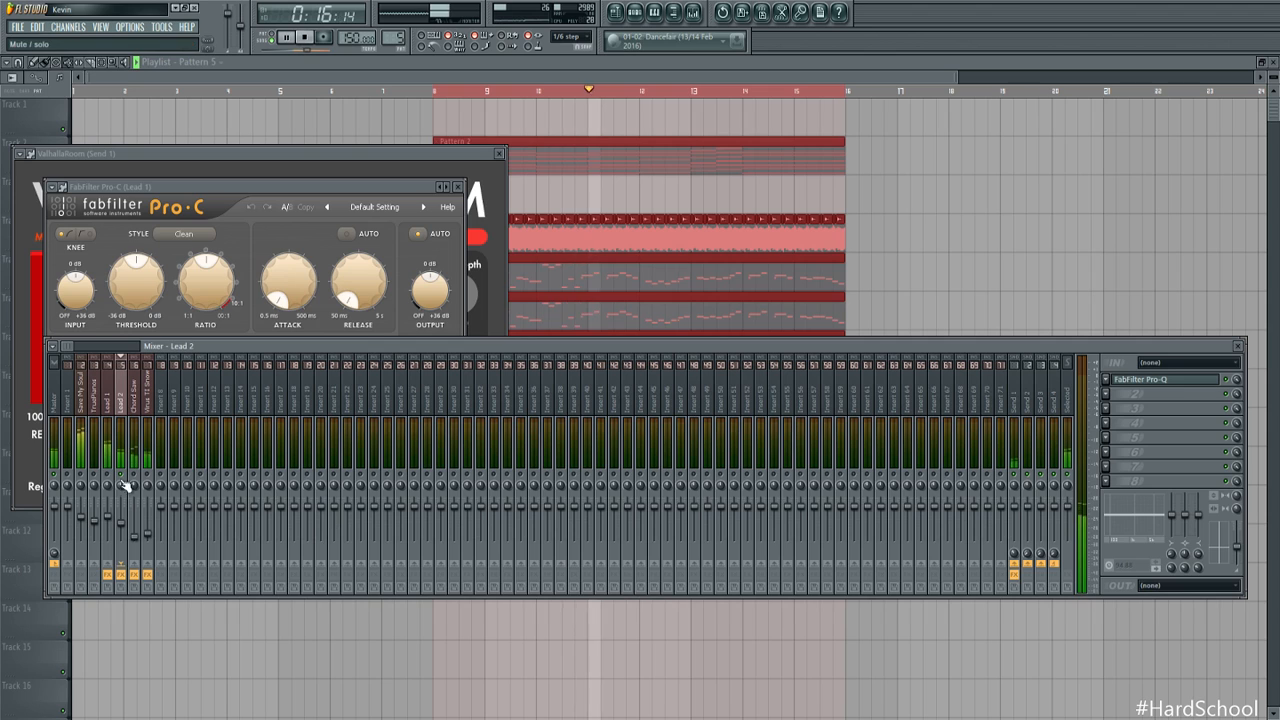
{"action": "left_click", "coordinate": [147, 402]}
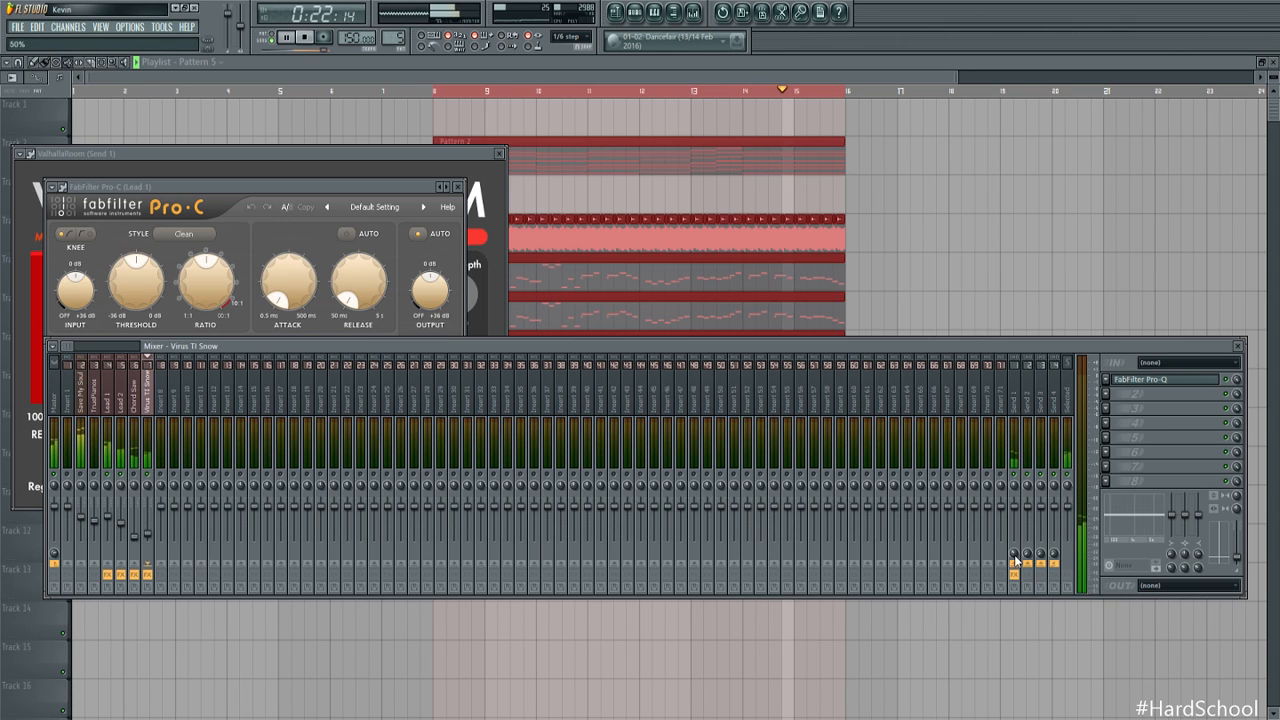
Insert FabFilter Pro-C after ValhallaRoom on Send 1, adjust its threshold and set the release to about 50 ms
{"action": "left_click", "coordinate": [1027, 398]}
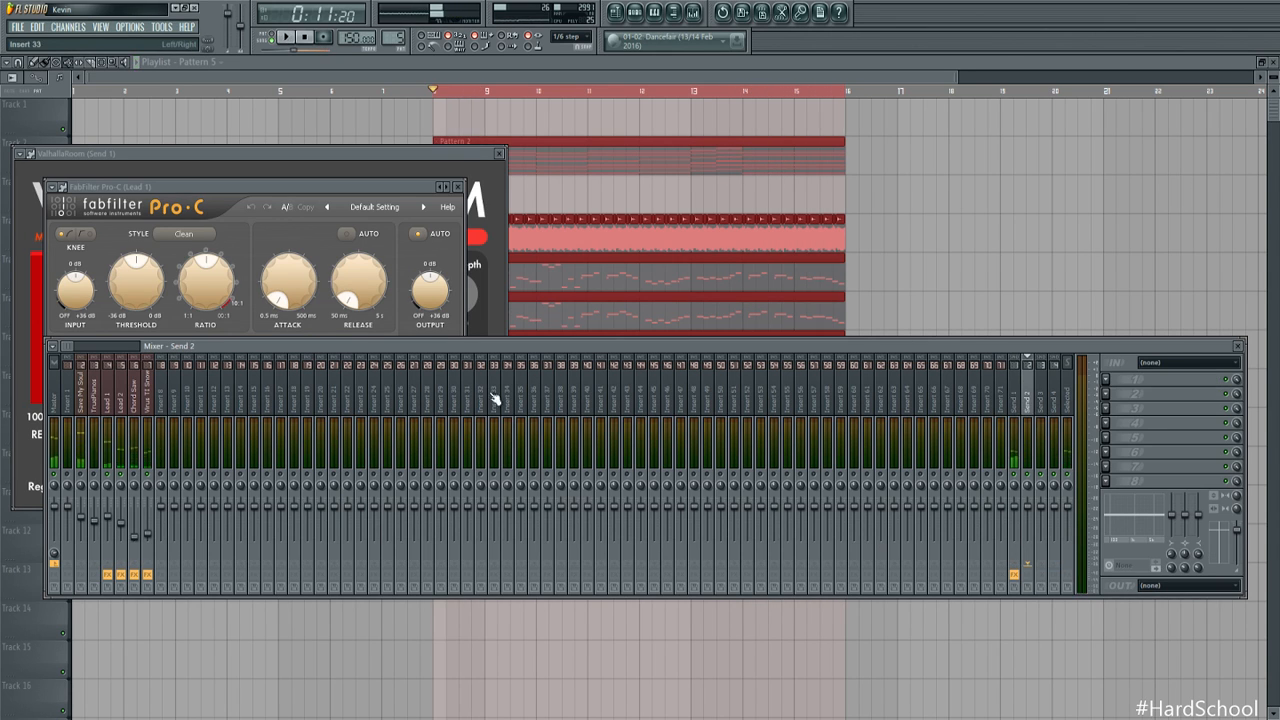
{"action": "left_click", "coordinate": [110, 405]}
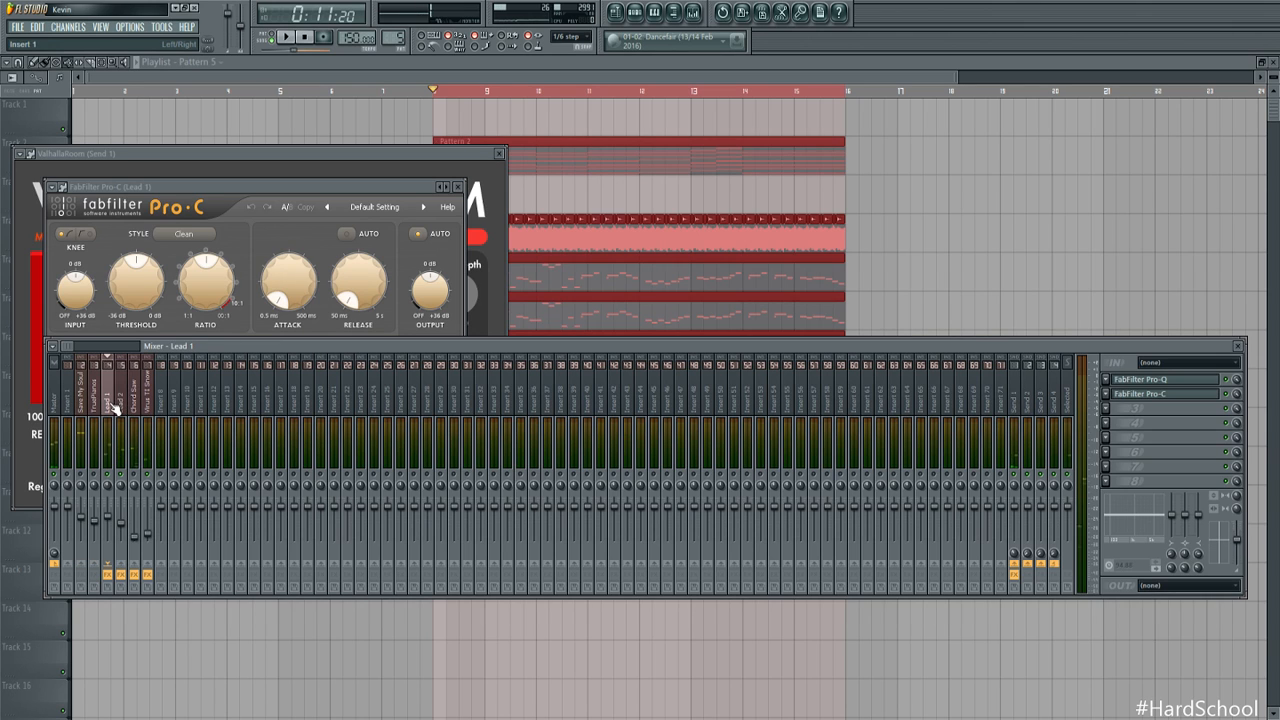
{"action": "left_click", "coordinate": [1014, 392]}
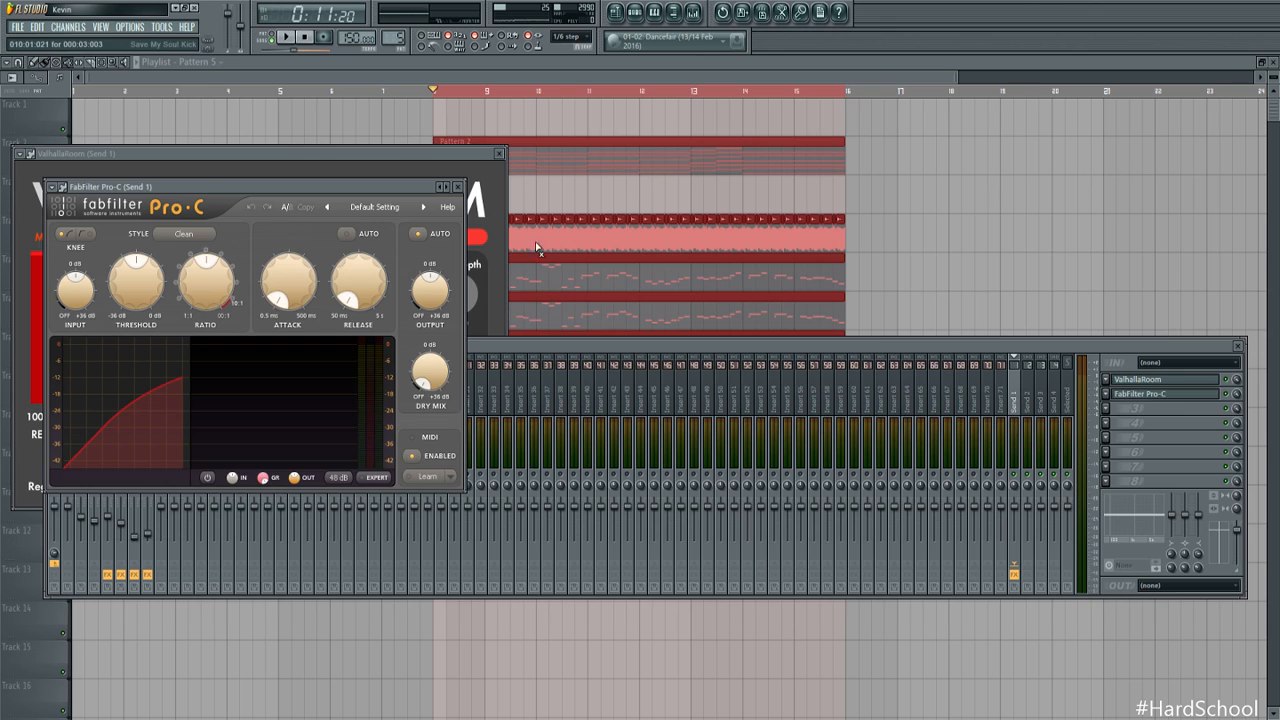
{"action": "left_click_drag", "start_coordinate": [148, 262], "coordinate": [155, 289]}
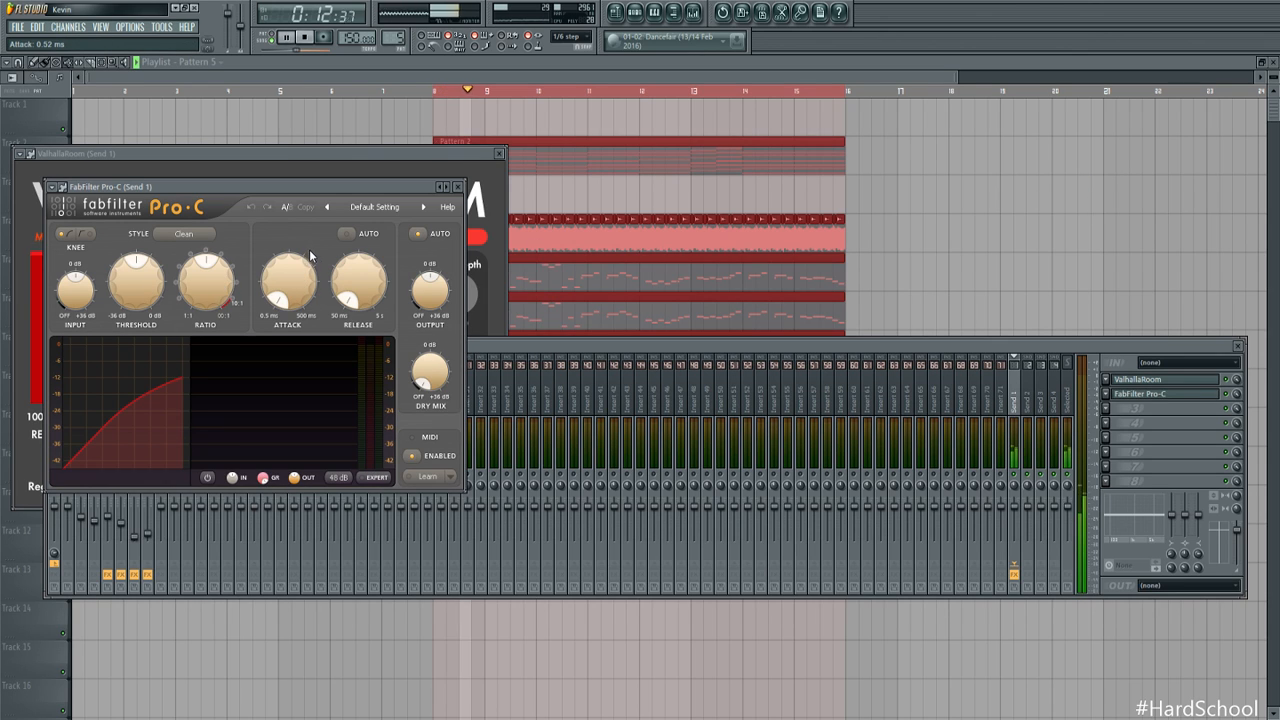
{"action": "double_click", "coordinate": [369, 262]}
{"action": "left_click_drag", "start_coordinate": [369, 262], "coordinate": [371, 264]}
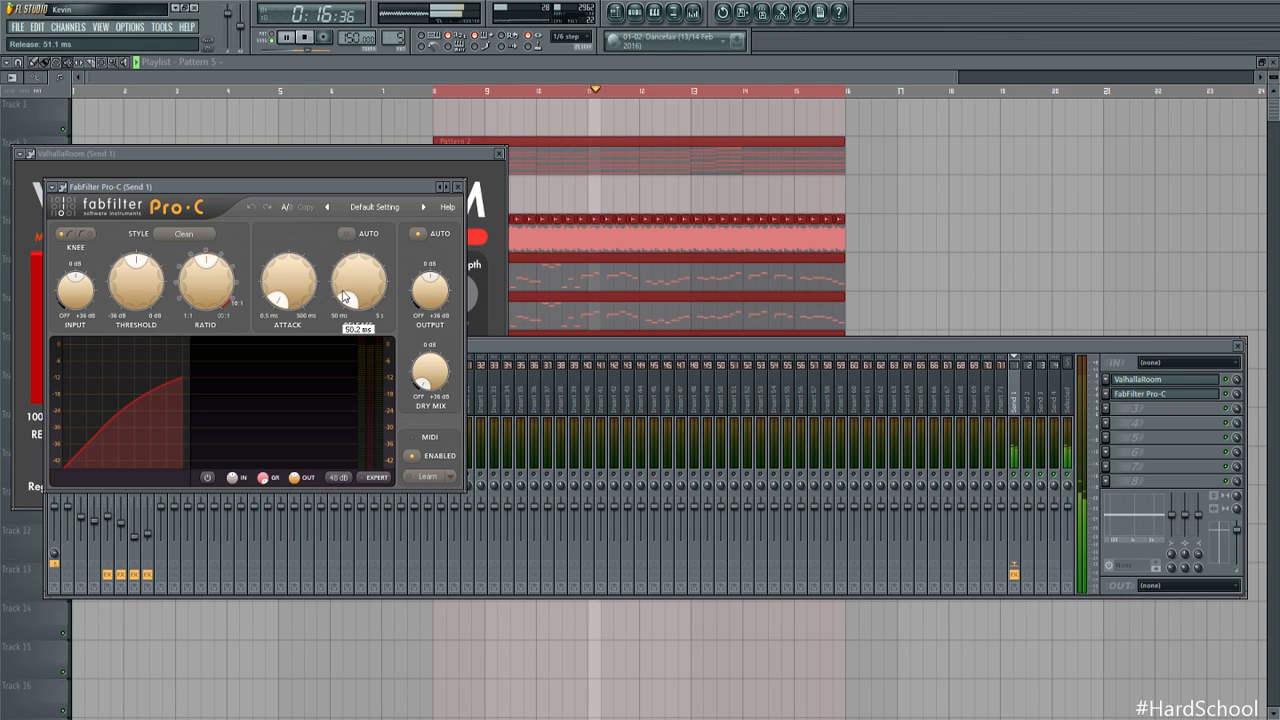
Mute the kick on playlist Track 4 and set the Virus TI Snow send to Send 1 to about 55%
{"action": "left_click", "coordinate": [105, 420]}
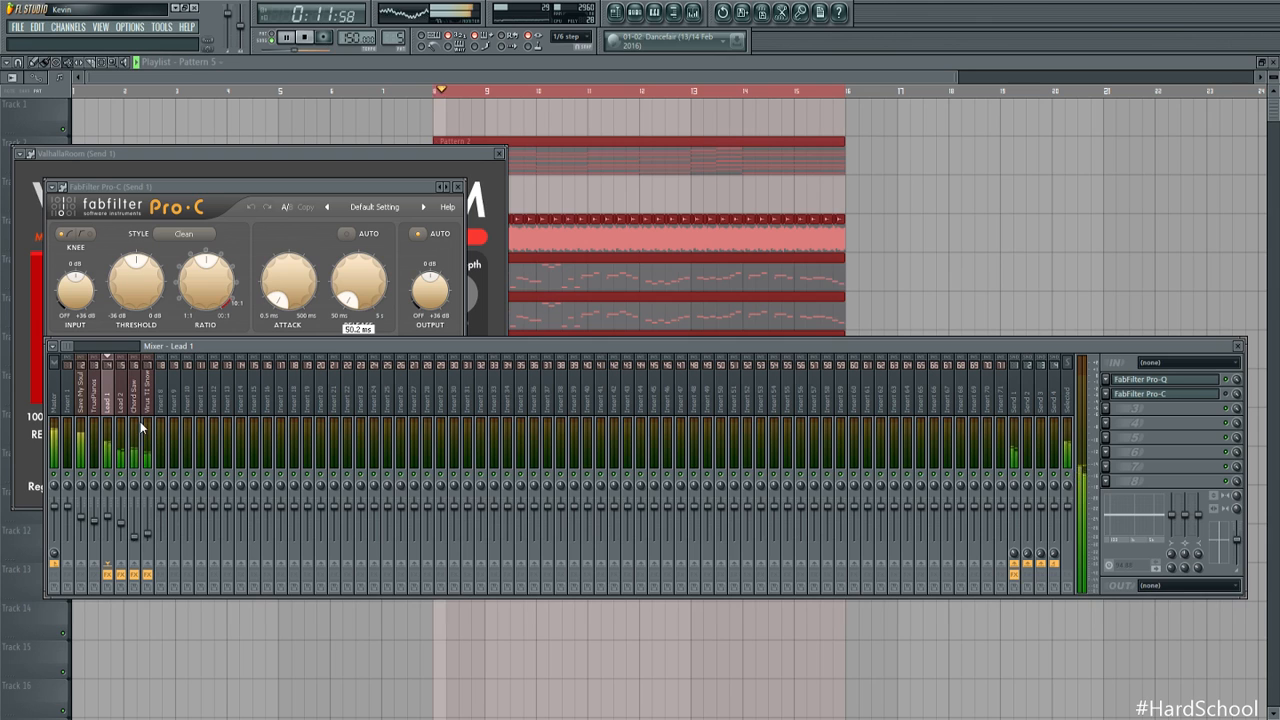
{"action": "key", "text": "space"}
{"action": "left_click", "coordinate": [583, 203]}
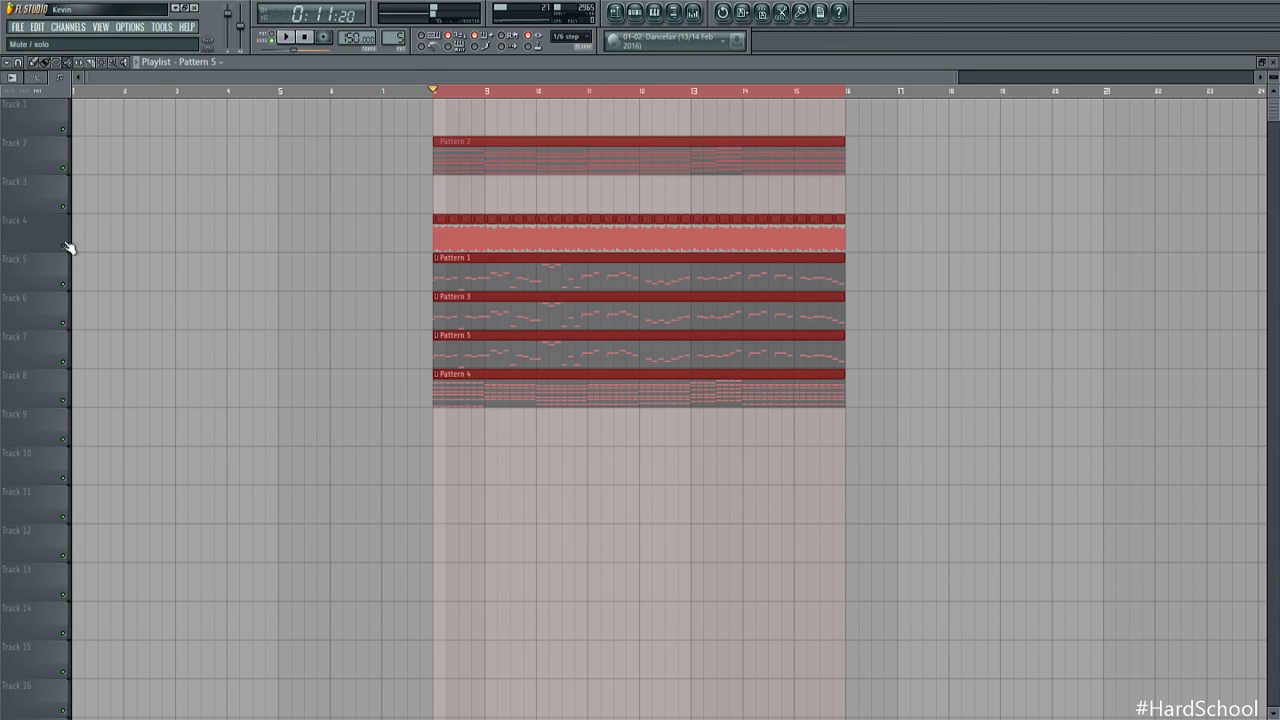
{"action": "key", "text": "space"}
{"action": "key", "text": "F9"}
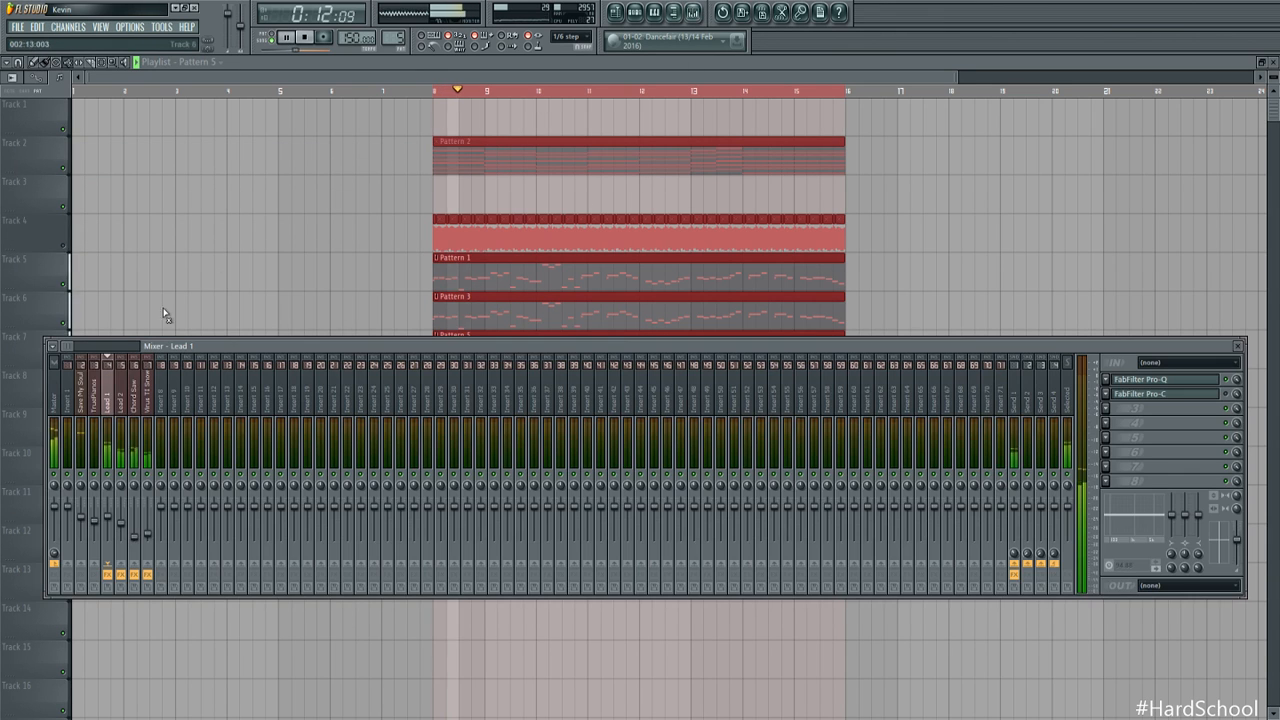
{"action": "left_click", "coordinate": [150, 408]}
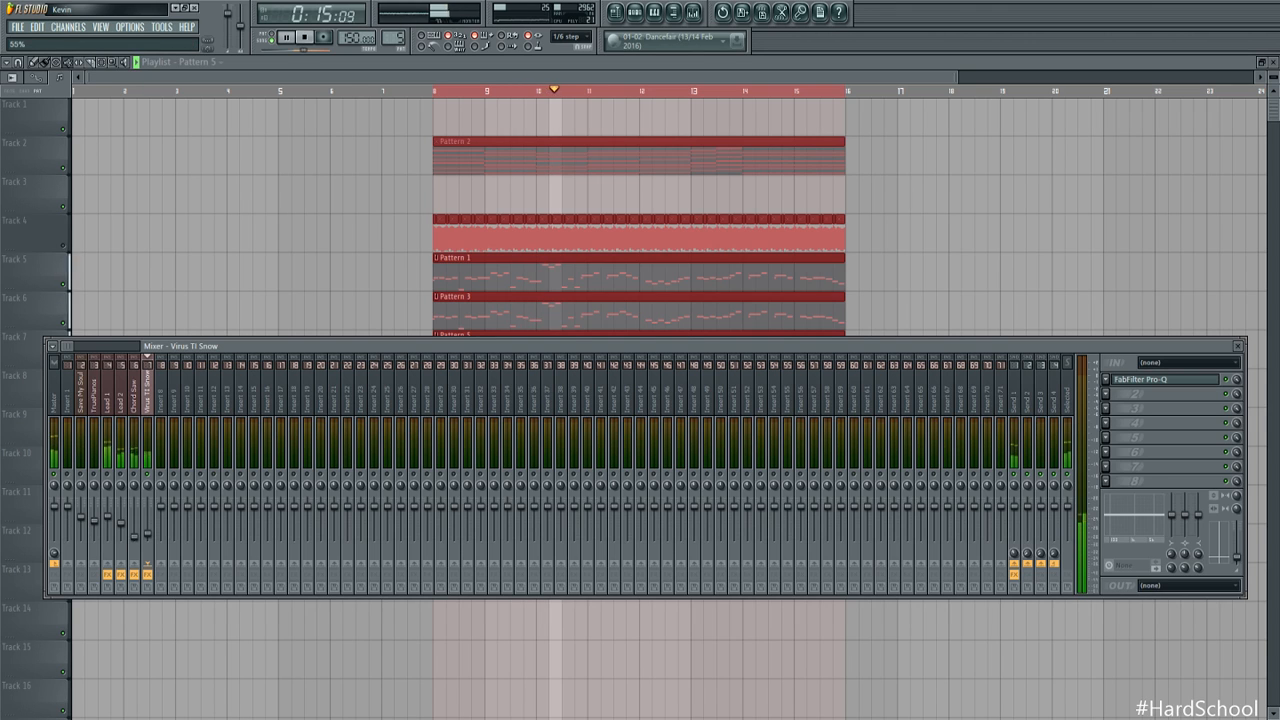
Boost the high end of Chord Saw in Pro-Q with band 3 at about +3.4 dB near 20 kHz
{"action": "left_click", "coordinate": [132, 405]}
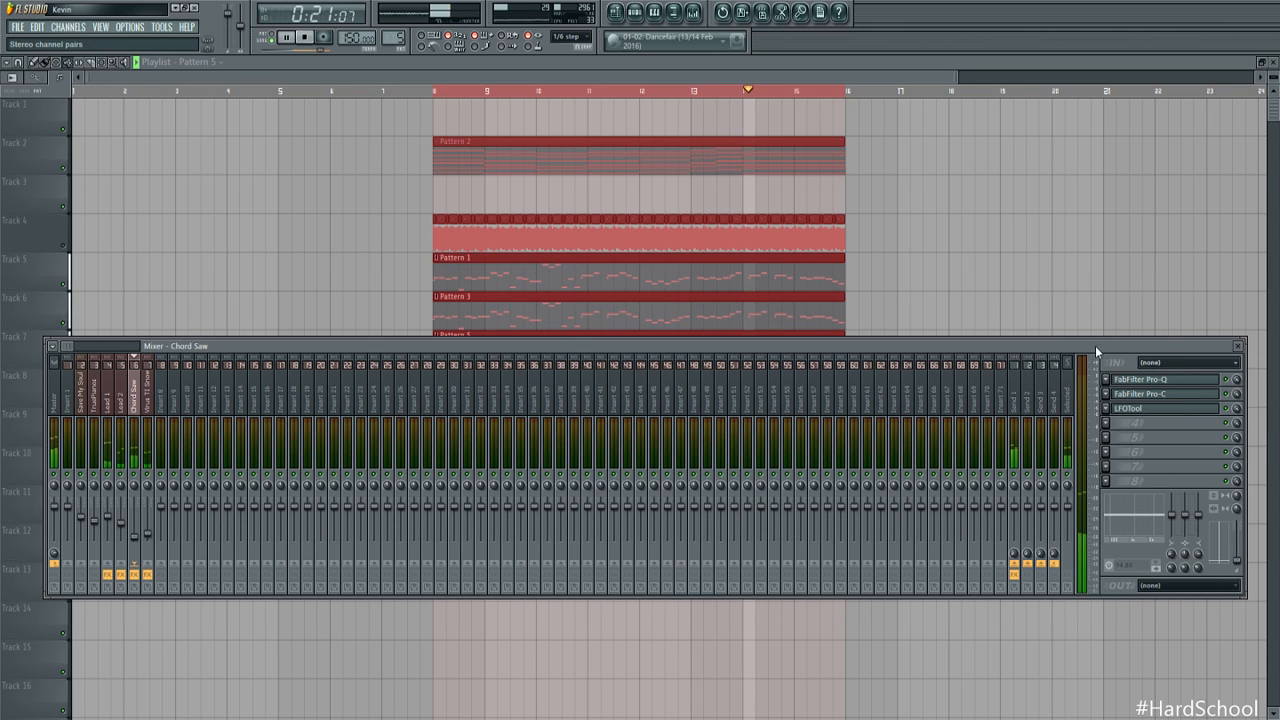
{"action": "left_click", "coordinate": [1160, 380]}
{"action": "left_click", "coordinate": [456, 261]}
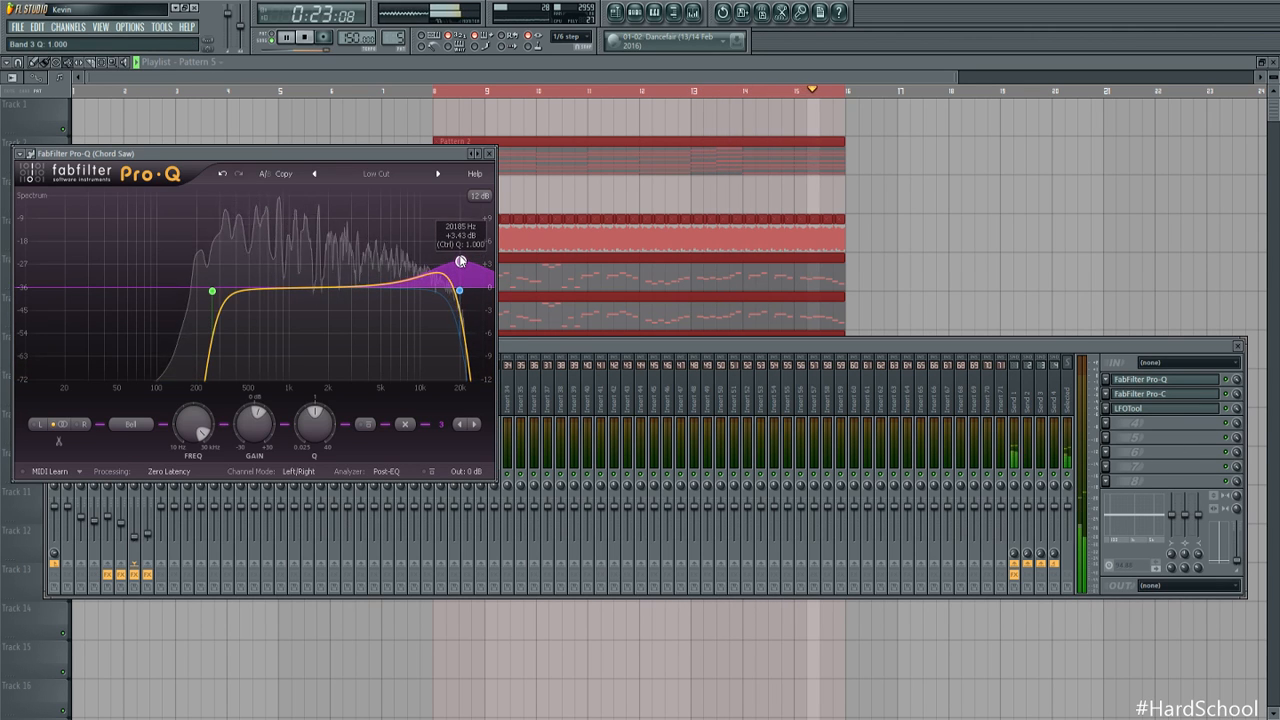
{"action": "left_click", "coordinate": [555, 344]}
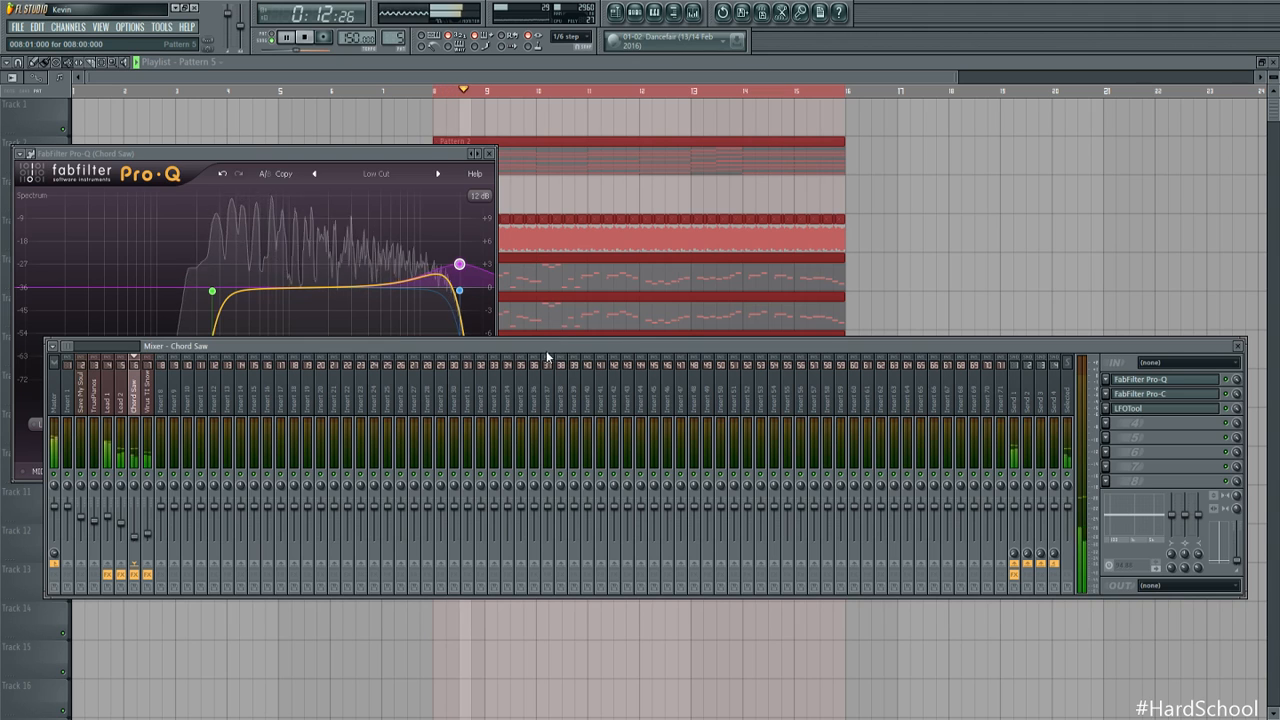
Close the plugin windows, set the Lead 2 send to Send 1 to about 54% and check Lead 1's sends
{"action": "key", "text": "F12"}
{"action": "left_click", "coordinate": [694, 12]}
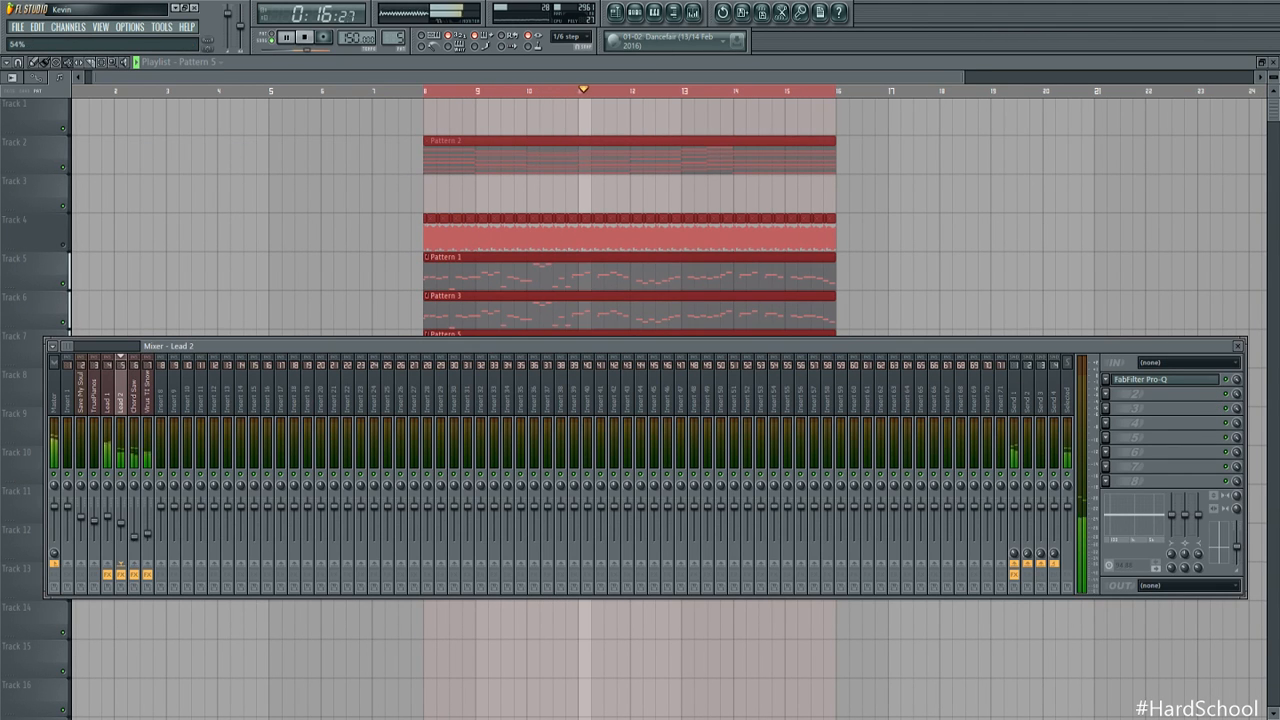
{"action": "left_click", "coordinate": [114, 398]}
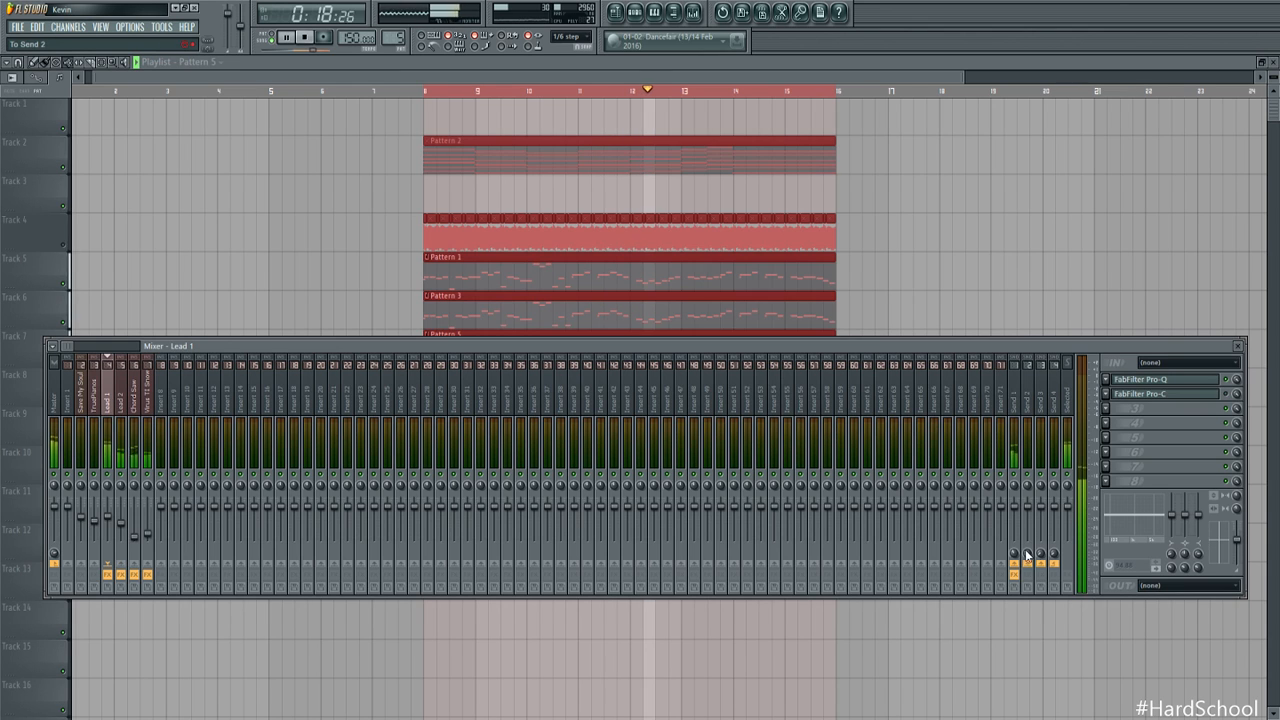
Adjust ValhallaRoom on Send 1 to a 5.61 s decay, a 9160 Hz high cut and 100% depth
{"action": "left_click", "coordinate": [1014, 390]}
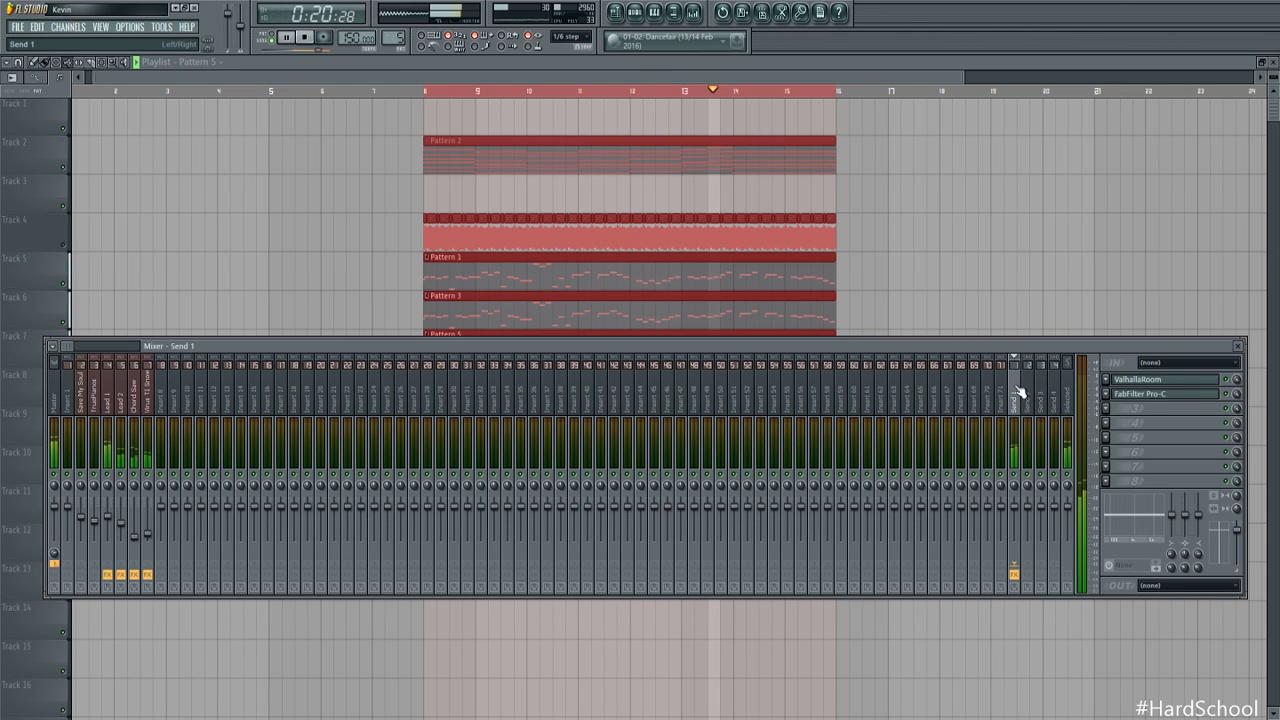
{"action": "left_click", "coordinate": [1167, 381]}
{"action": "left_click_drag", "start_coordinate": [143, 343], "coordinate": [182, 318]}
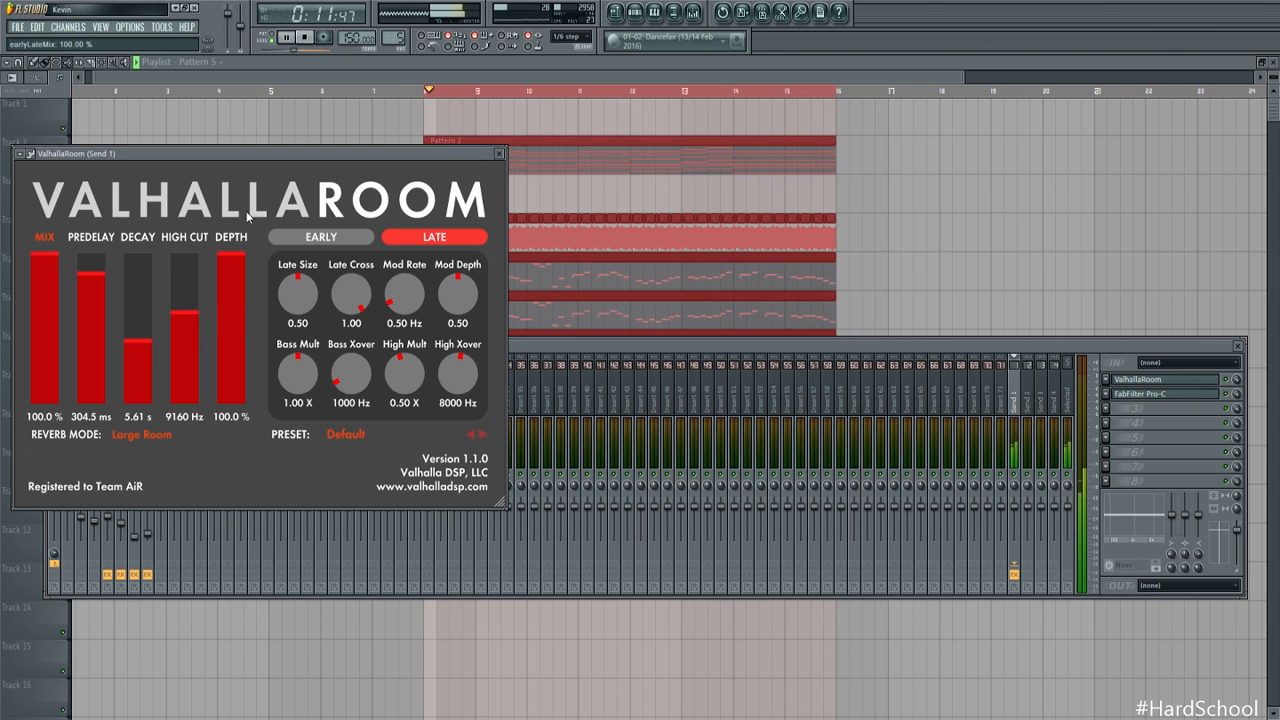
Select the Lead 1 mixer track, play the selected loop and close the open plugin and mixer windows
{"action": "left_click", "coordinate": [576, 344]}
{"action": "left_click", "coordinate": [108, 395]}
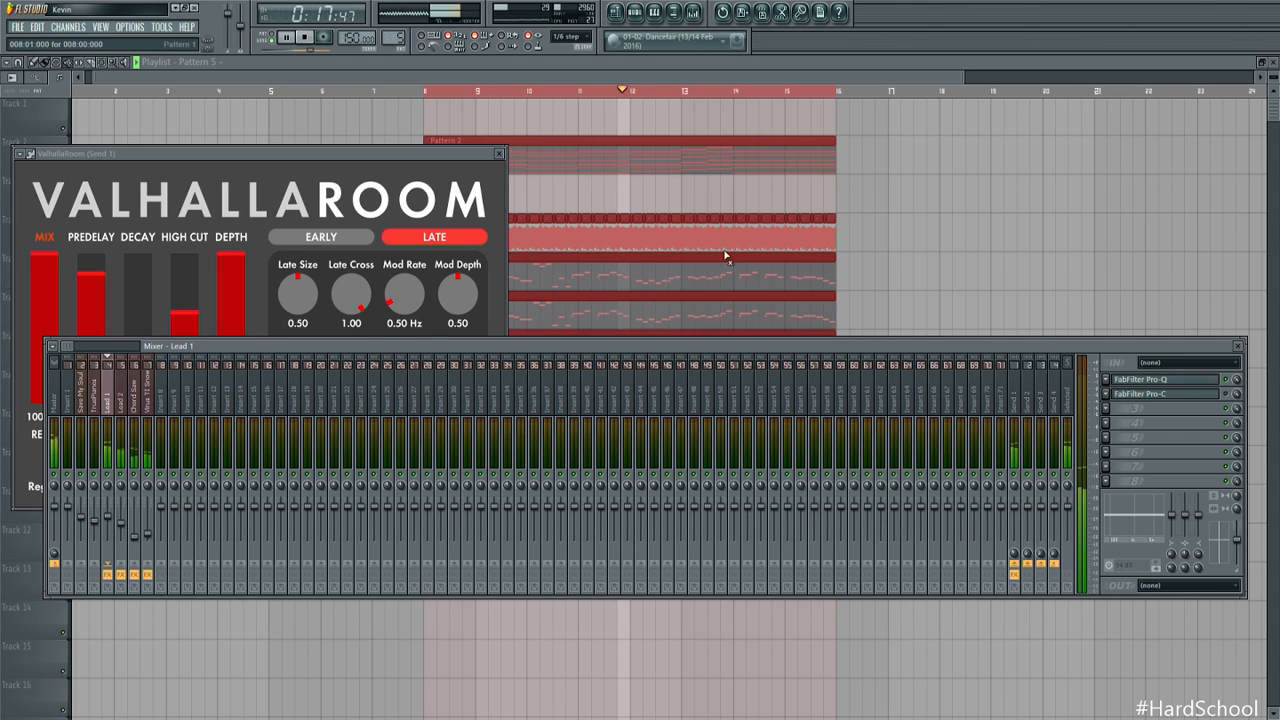
{"action": "right_click", "coordinate": [991, 208]}
{"action": "key", "text": "space"}
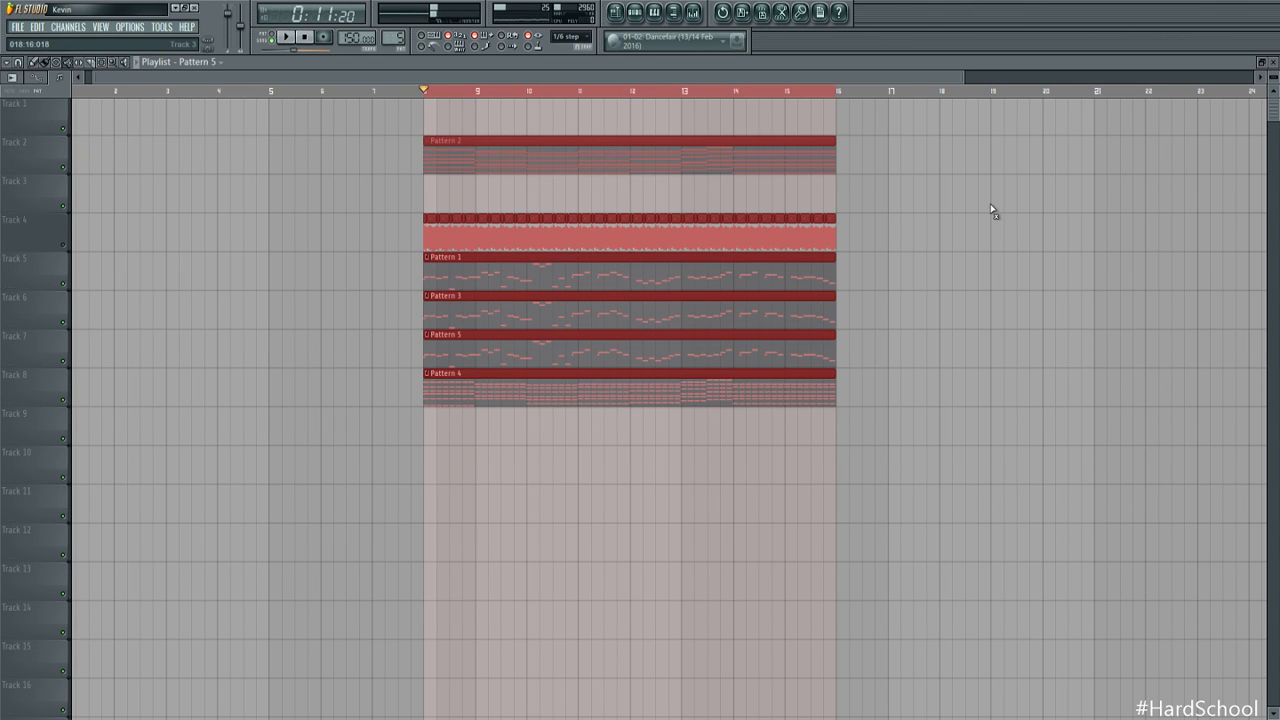
Clear the playlist selection and move the clips of Patterns 1, 3 and 5 to Tracks 6–8 and Pattern 4 to Track 10
{"action": "left_click", "coordinate": [882, 92]}
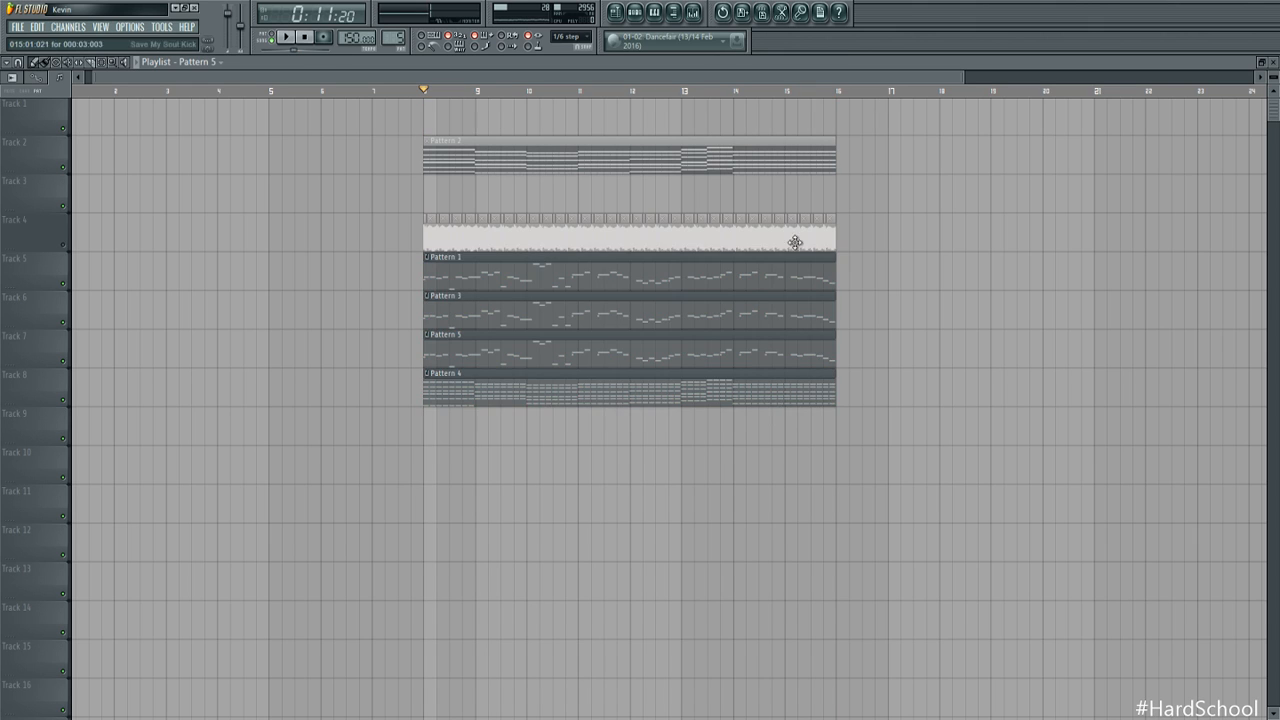
{"action": "left_click_drag", "start_coordinate": [909, 251], "coordinate": [371, 410]}
{"action": "key", "text": "shift+Down"}
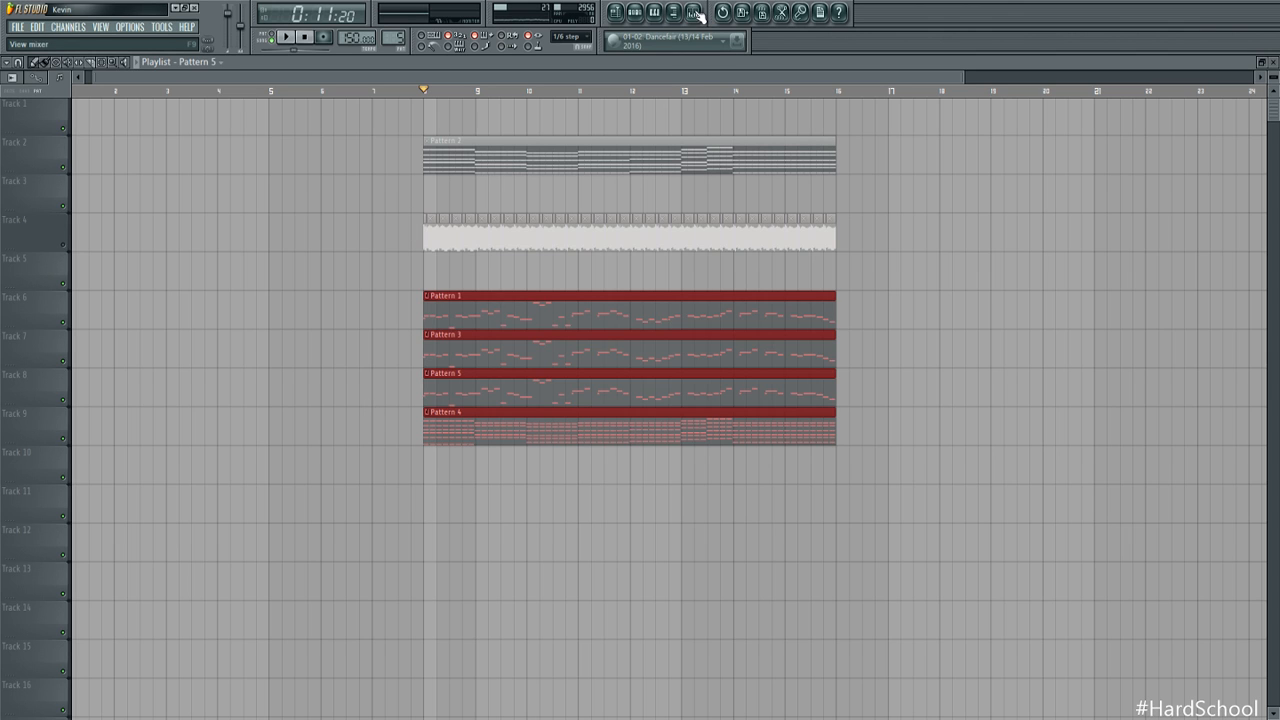
{"action": "left_click_drag", "start_coordinate": [855, 431], "coordinate": [745, 452]}
{"action": "key", "text": "shift+Down"}
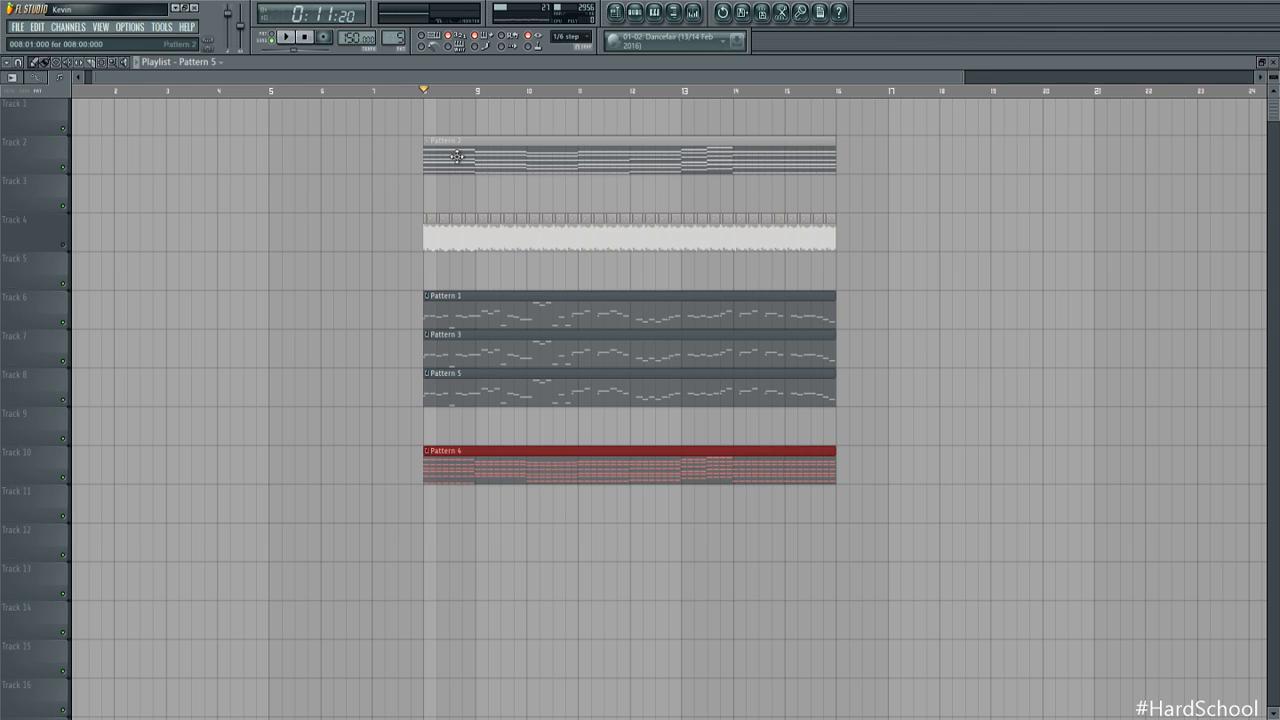
Play back the arrangement with the mixer open to check the levels of the lead and chord tracks
{"action": "key", "text": "space"}
{"action": "left_click", "coordinate": [694, 19]}
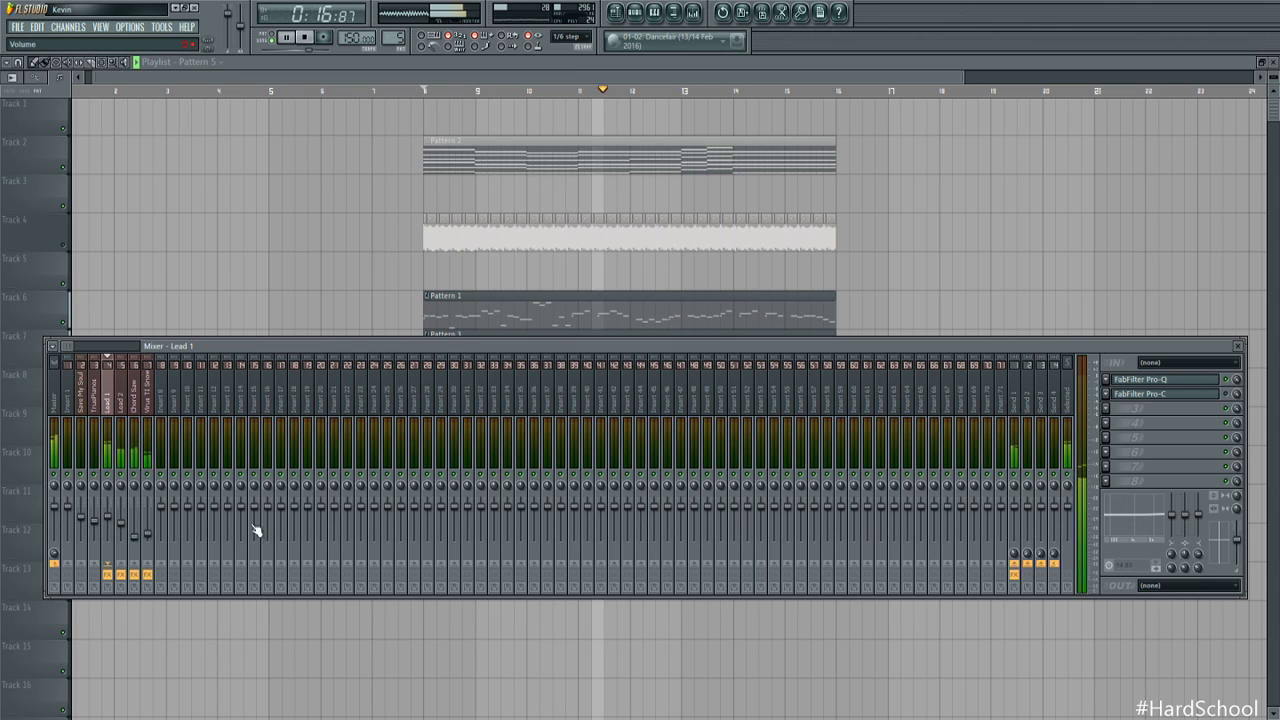
{"action": "key", "text": "space"}
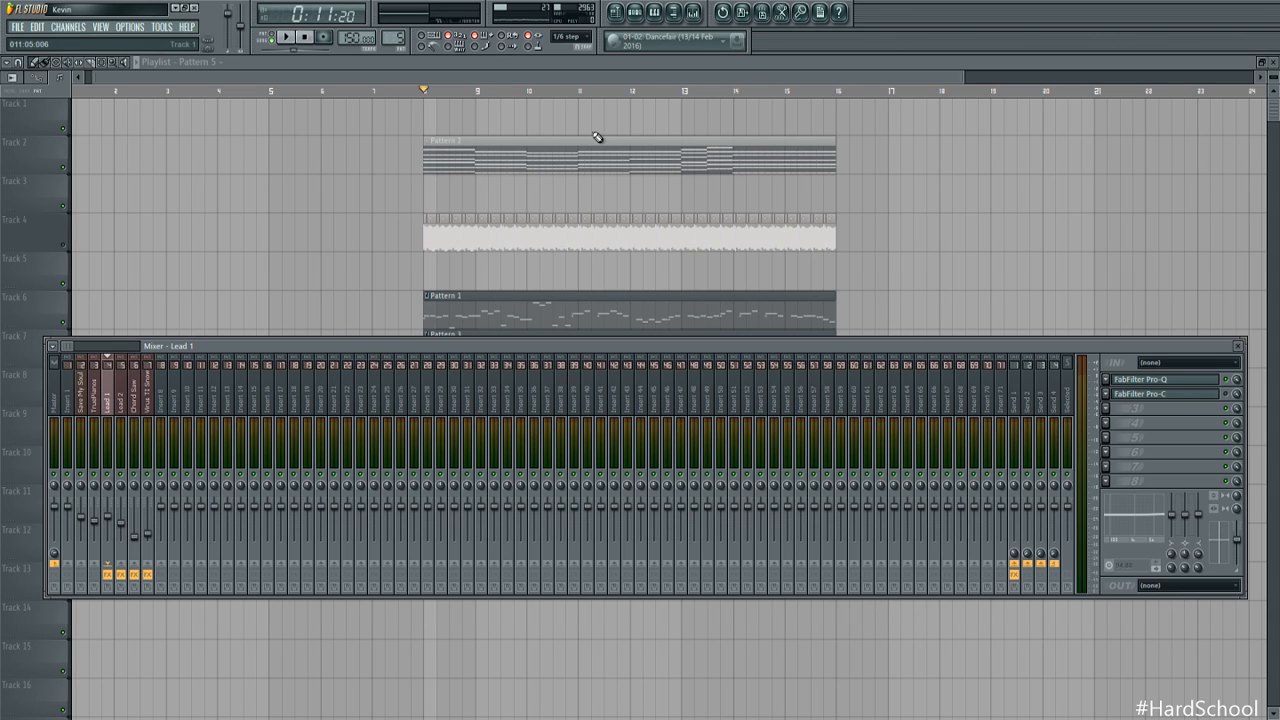
{"action": "left_click", "coordinate": [636, 66]}
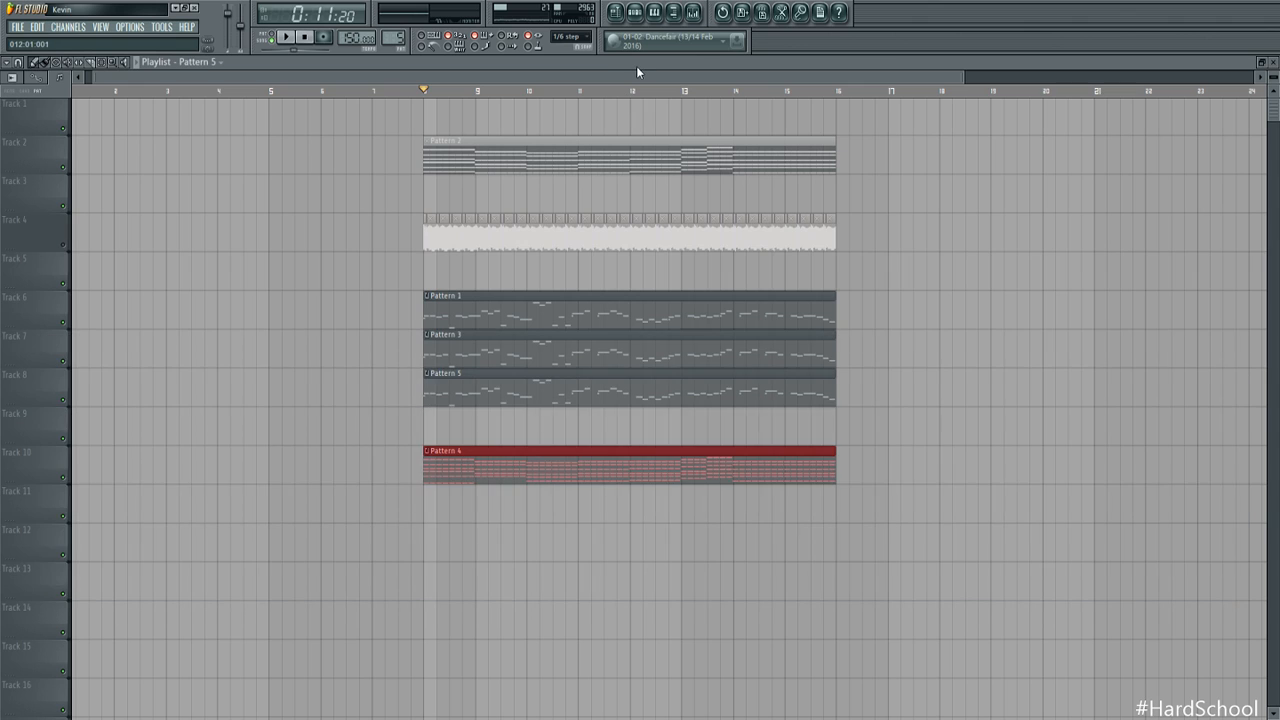
{"action": "left_click", "coordinate": [673, 11]}
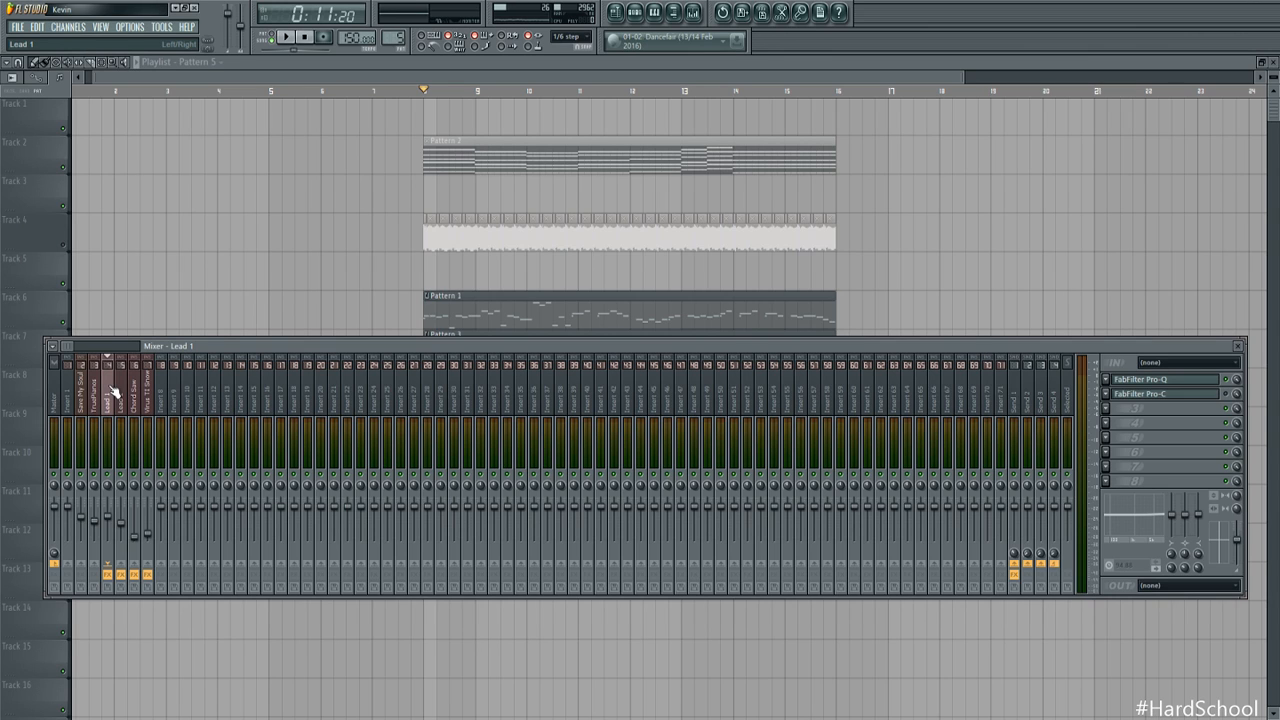
{"action": "key", "text": "space"}
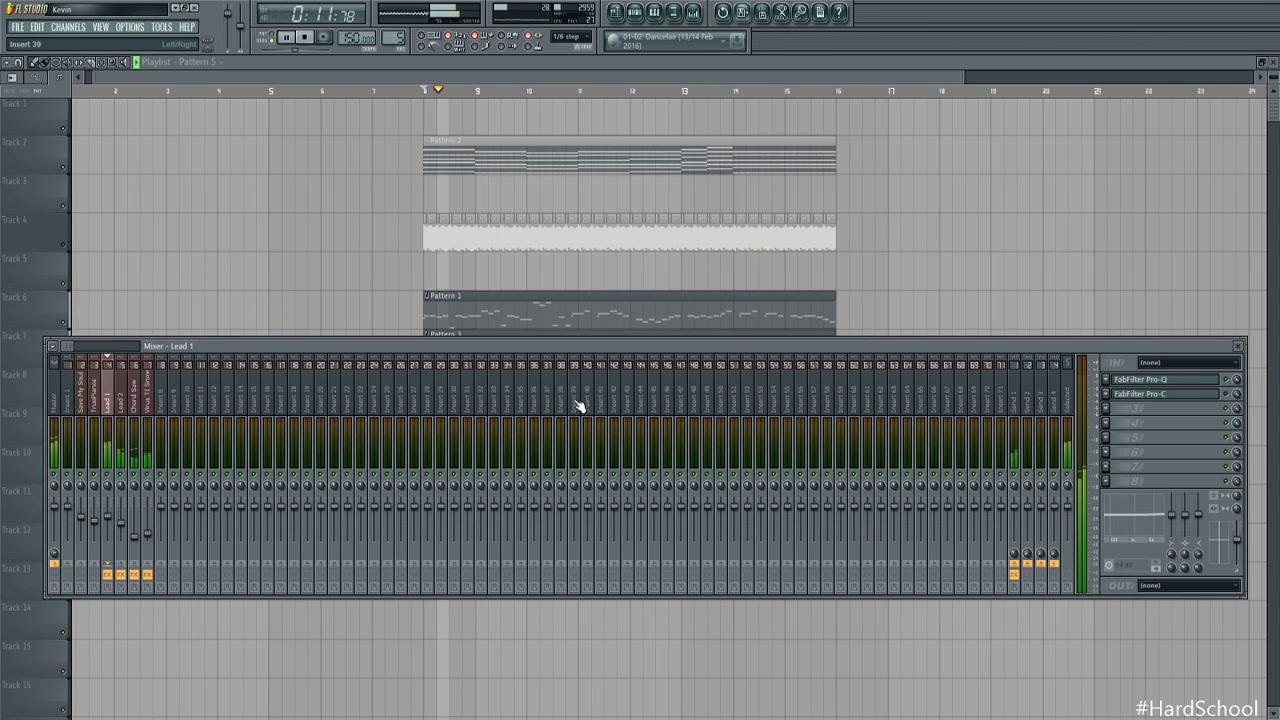
{"action": "key", "text": "space"}
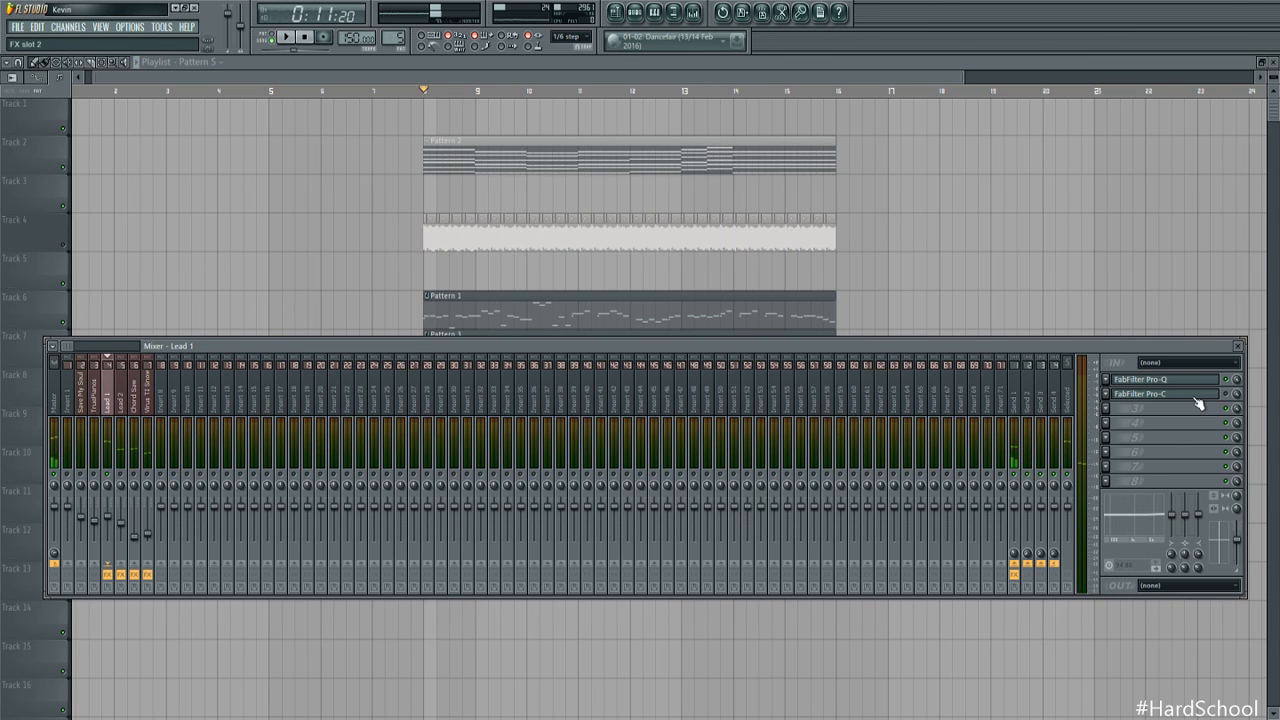
Set the output level of Lead 1's Pro-C to about +2.62 dB during playback and close the windows
{"action": "left_click", "coordinate": [1194, 396]}
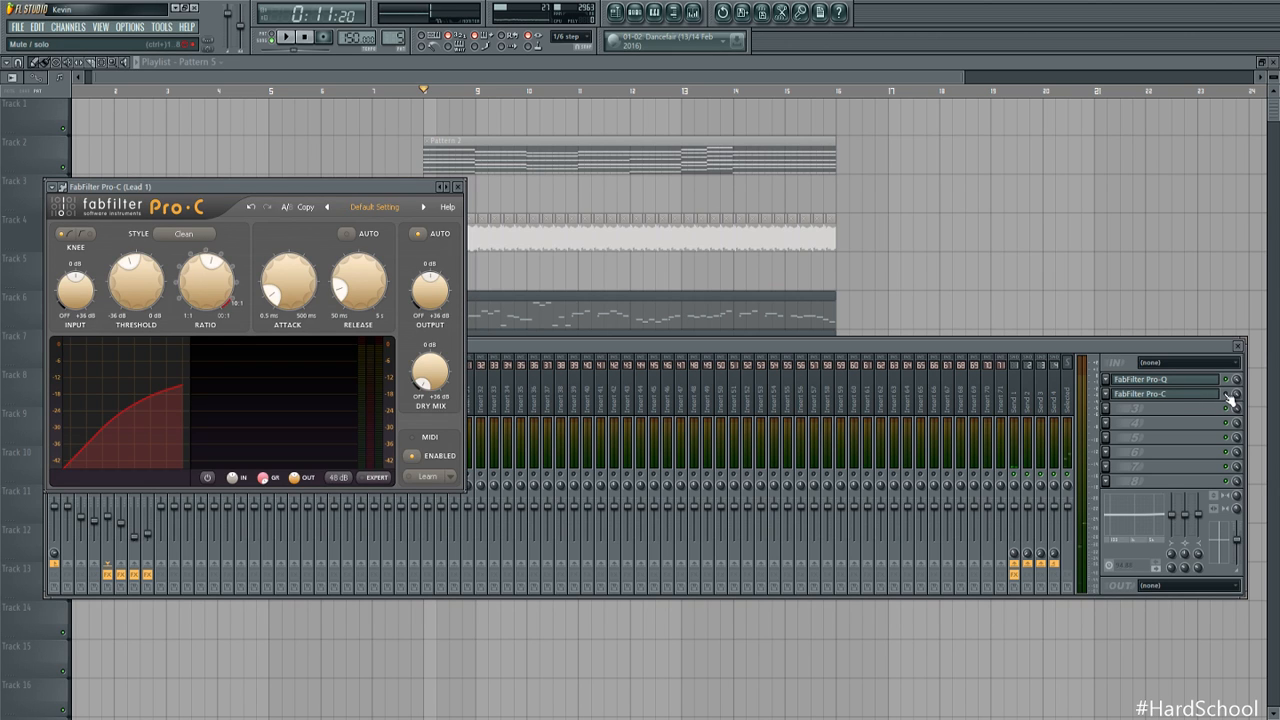
{"action": "key", "text": "space"}
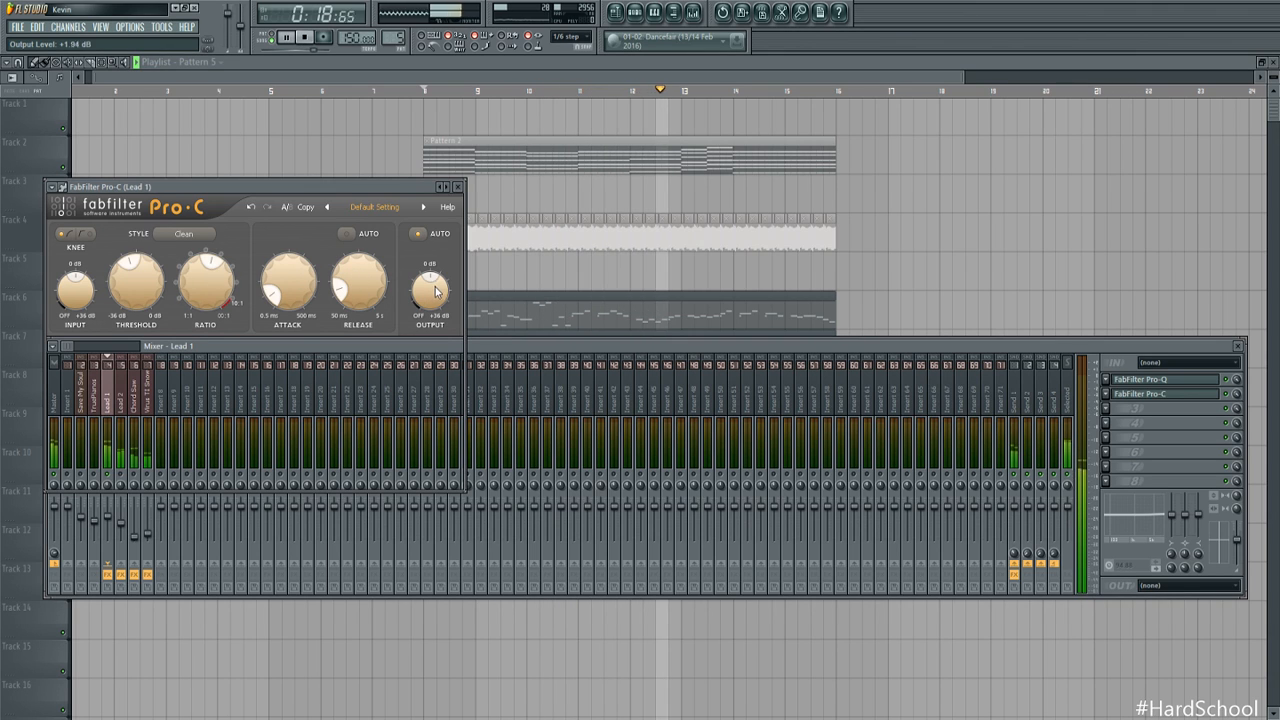
{"action": "left_click_drag", "start_coordinate": [436, 290], "coordinate": [432, 294]}
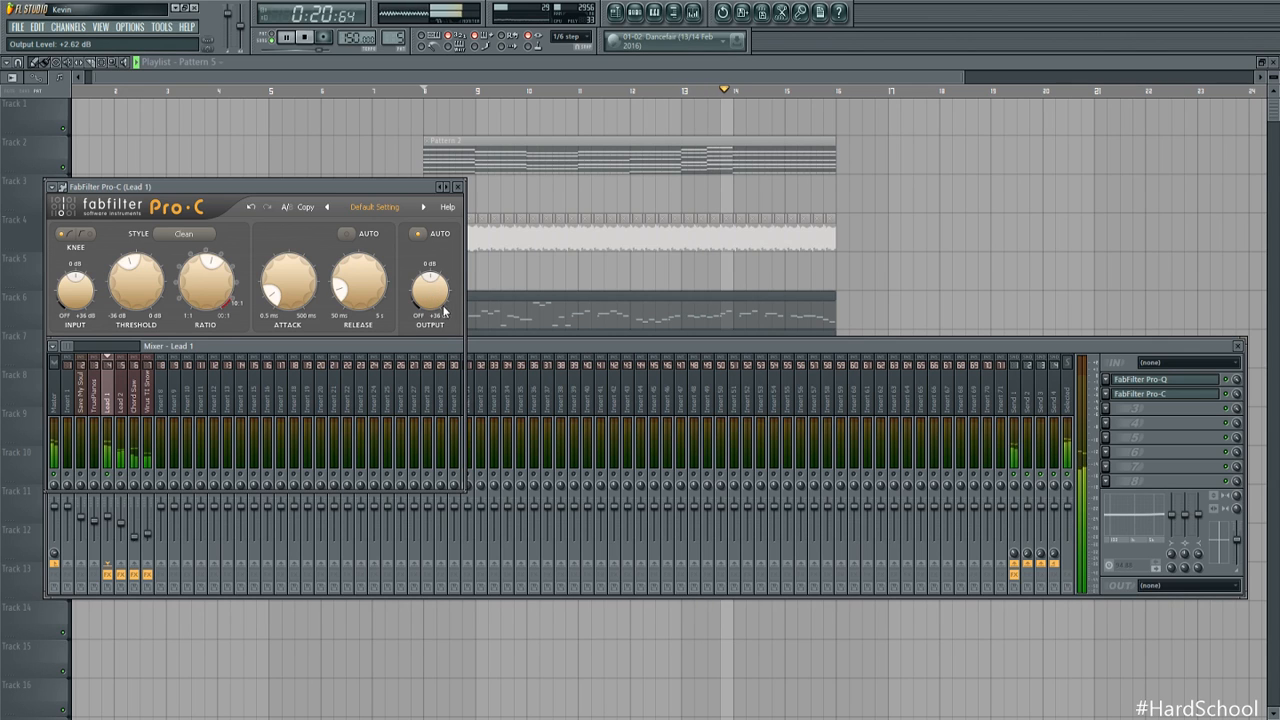
{"action": "left_click", "coordinate": [492, 344]}
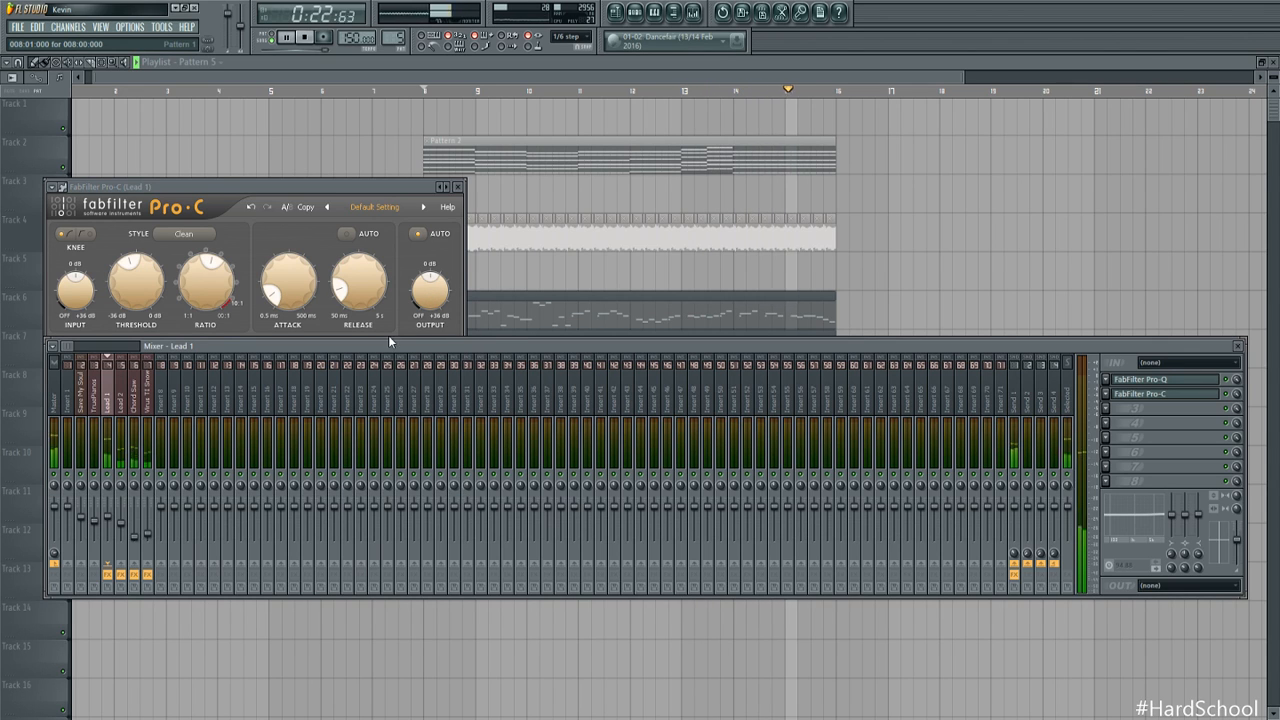
{"action": "key", "text": "space"}
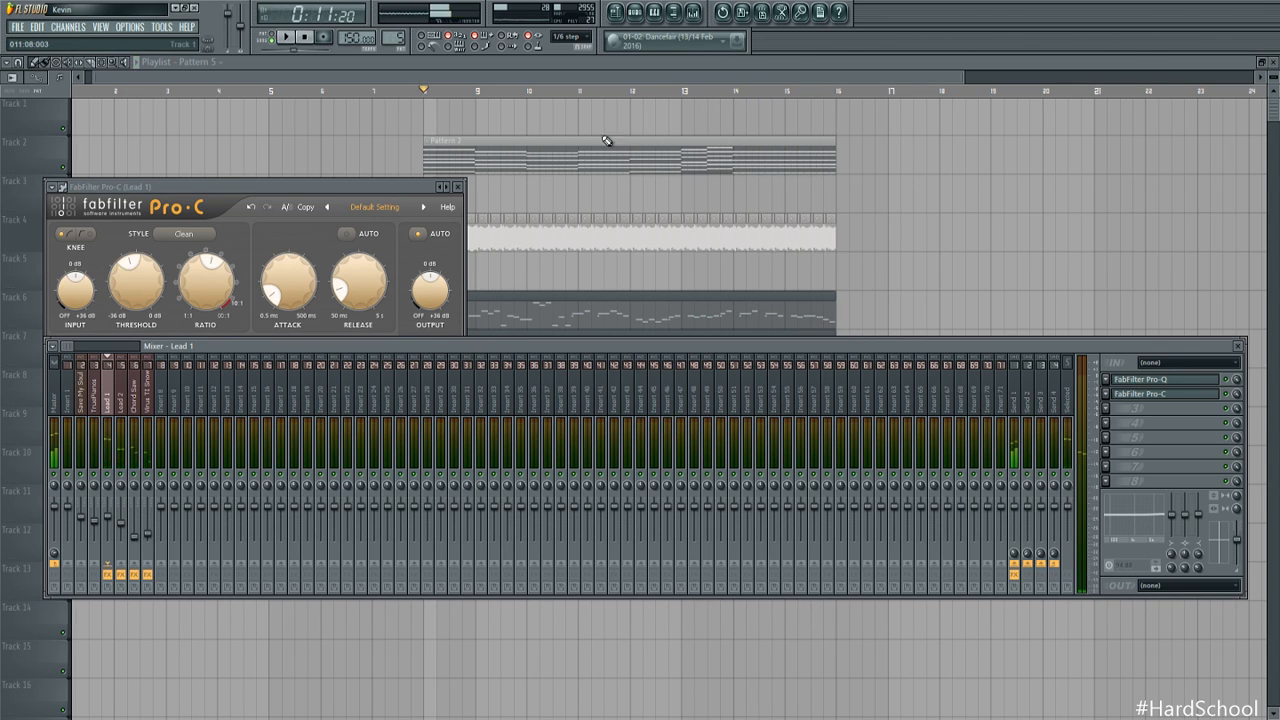
{"action": "key", "text": "F12"}
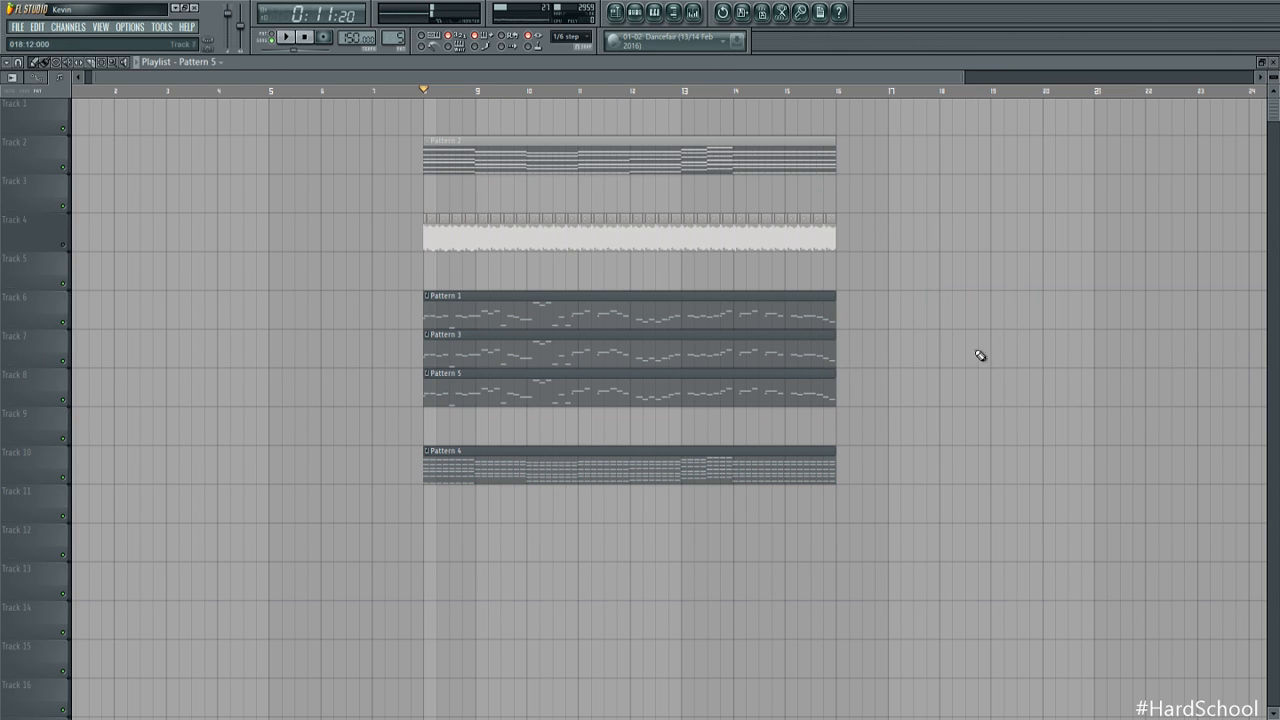
Reopen the mixer and briefly play the arrangement to check the lead balance
{"action": "left_click", "coordinate": [692, 12]}
{"action": "key", "text": "space"}
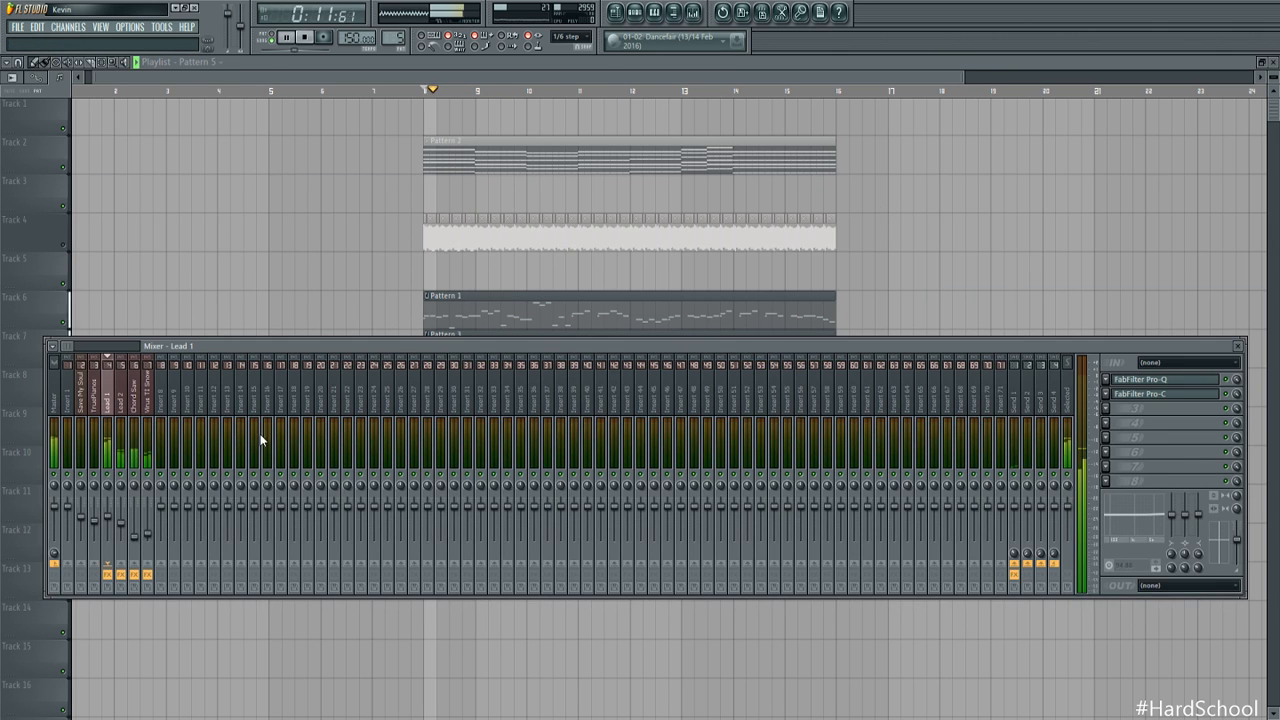
{"action": "key", "text": "space"}
Add a Sylenth1 channel and set oscillator A1 to 8 voices, retrigger off, adjusted detune and a 144° phase
{"action": "left_click", "coordinate": [634, 12]}
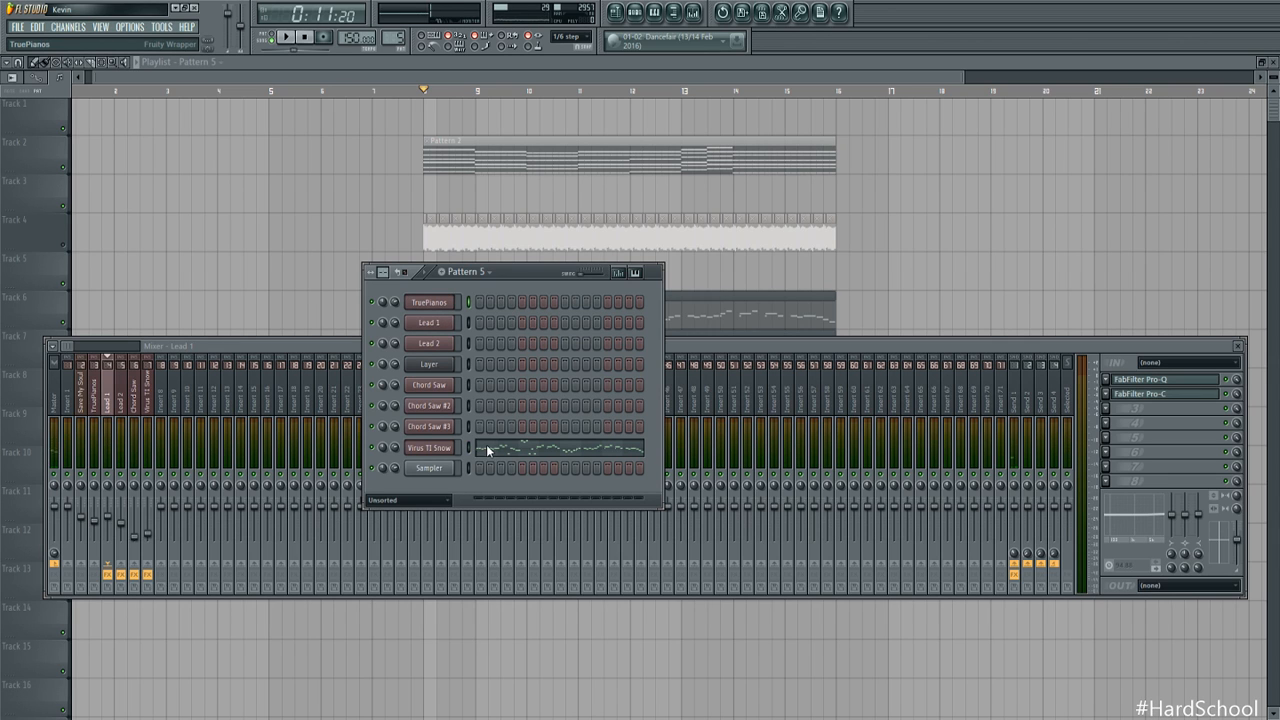
{"action": "left_click", "coordinate": [698, 28]}
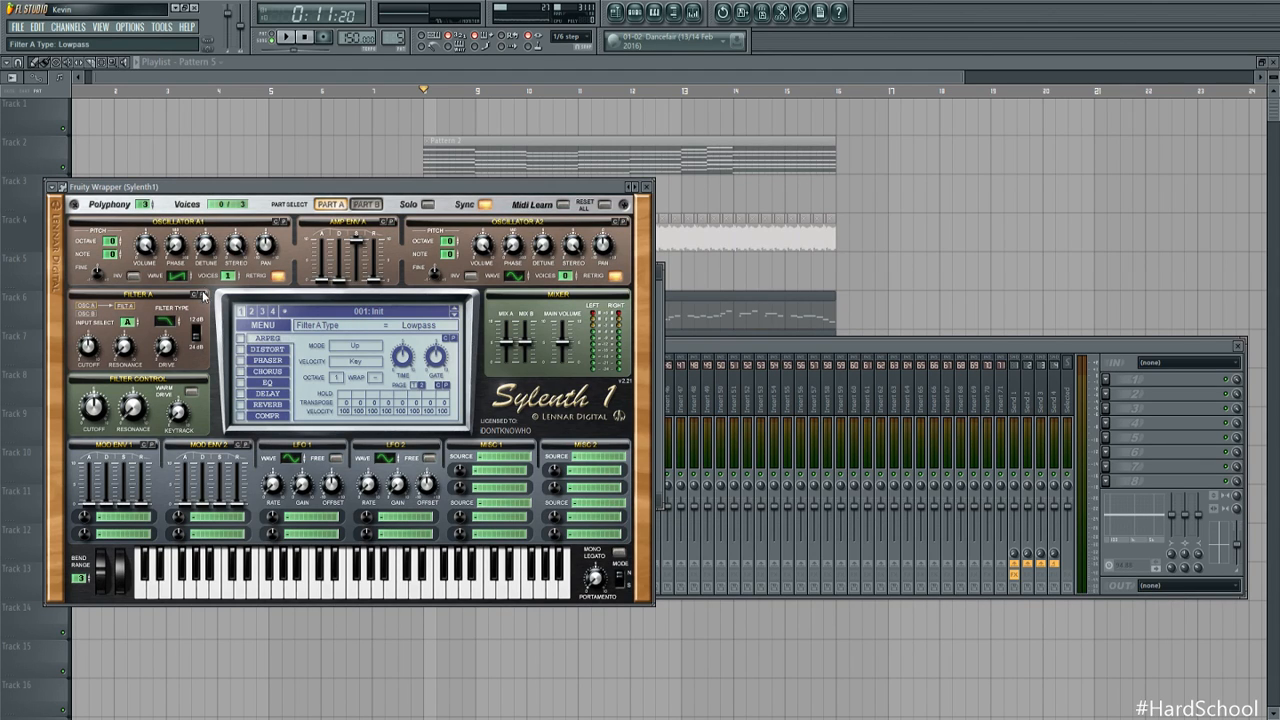
{"action": "left_click_drag", "start_coordinate": [230, 276], "coordinate": [237, 262]}
{"action": "left_click", "coordinate": [283, 275]}
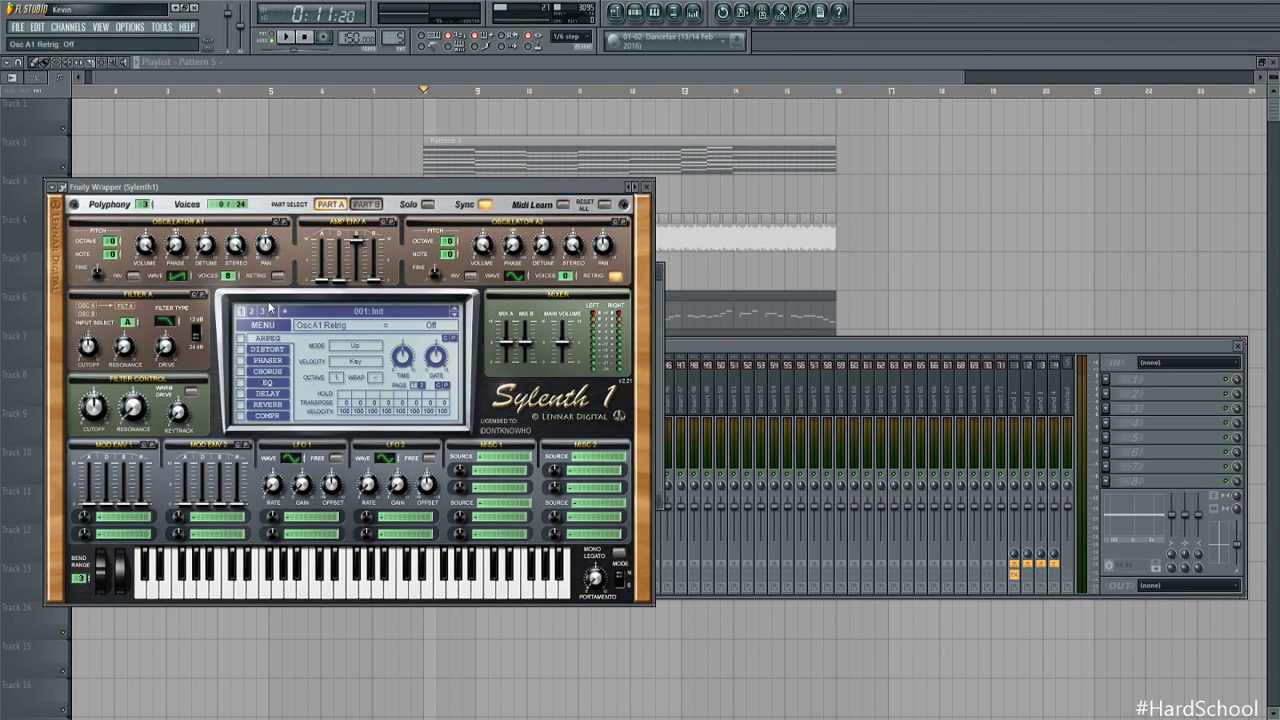
{"action": "left_click", "coordinate": [204, 245]}
{"action": "left_click", "coordinate": [178, 246]}
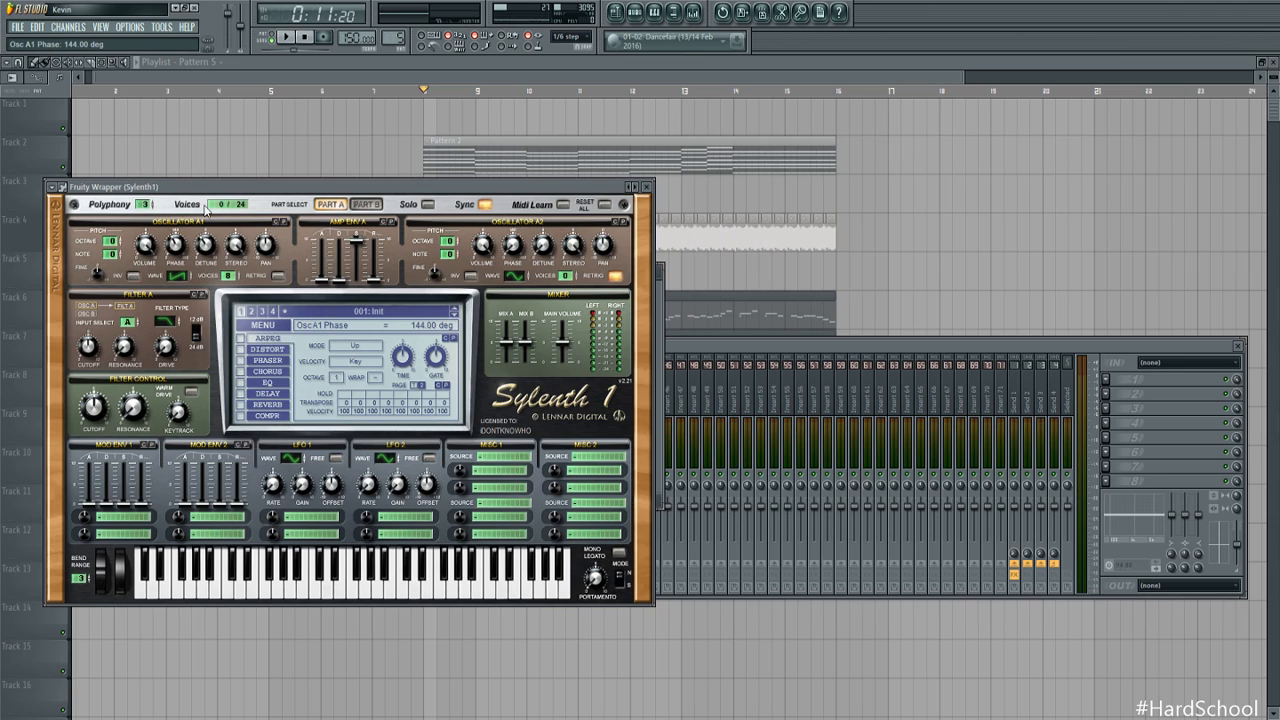
Set oscillator A2 to a saw wave with 8 voices, retrigger off and 147.43° phase, and the Amp Env A release to 3.55
{"action": "left_click", "coordinate": [514, 279]}
{"action": "left_click_drag", "start_coordinate": [563, 276], "coordinate": [592, 200]}
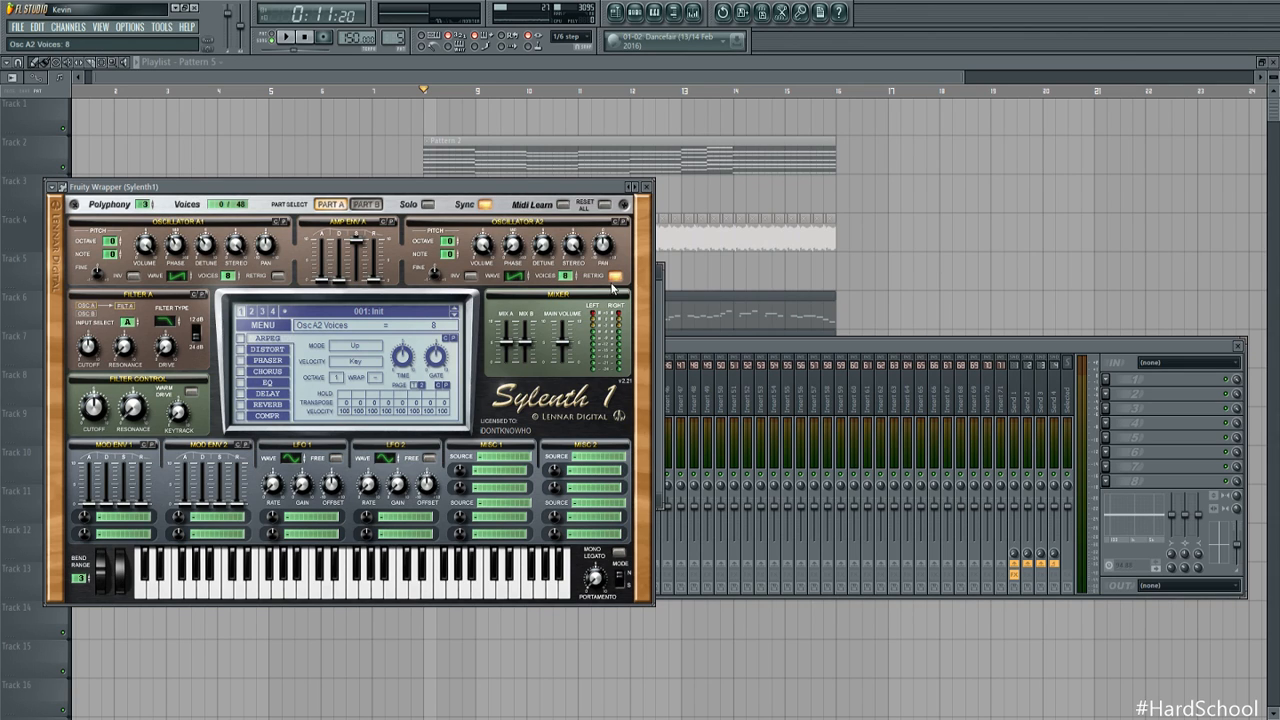
{"action": "left_click", "coordinate": [613, 278]}
{"action": "left_click_drag", "start_coordinate": [539, 257], "coordinate": [528, 204]}
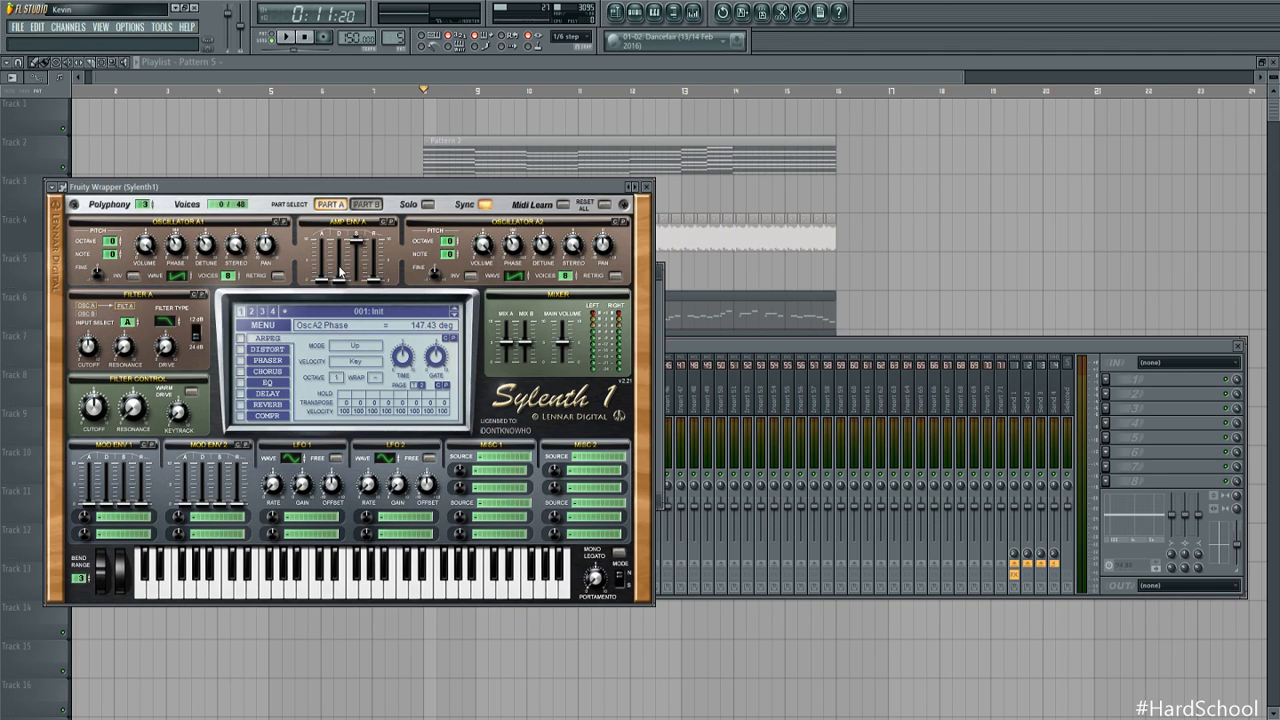
{"action": "left_click_drag", "start_coordinate": [370, 281], "coordinate": [383, 259]}
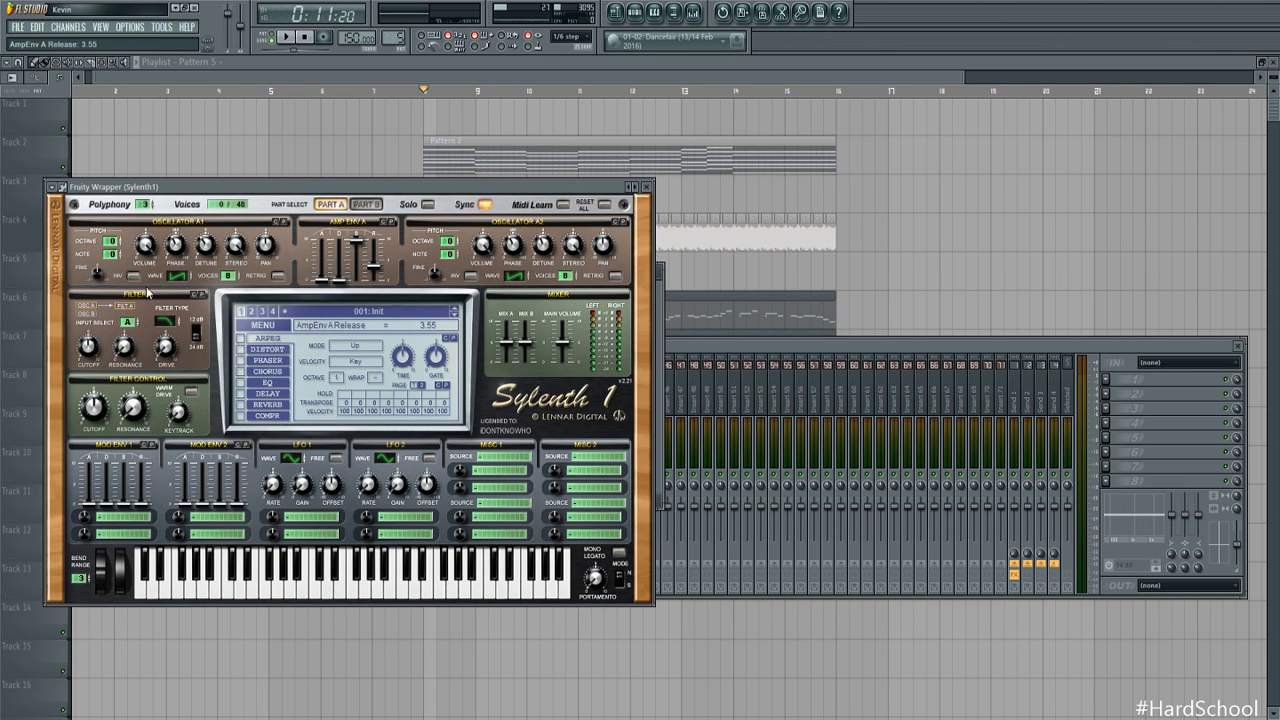
In Part B, set oscillator B1 to 8 voices with retrigger off, adjusted detune and a 94.29° phase
{"action": "left_click", "coordinate": [366, 204]}
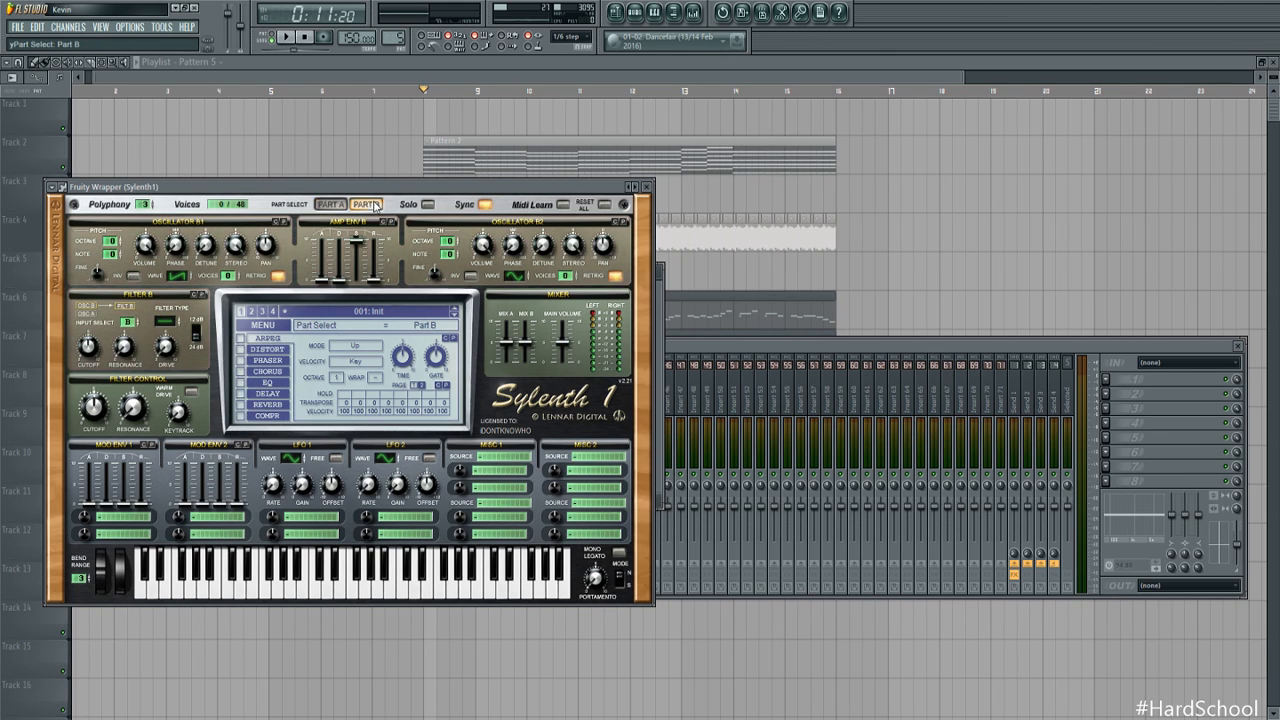
{"action": "left_click", "coordinate": [277, 277]}
{"action": "left_click_drag", "start_coordinate": [228, 276], "coordinate": [228, 205]}
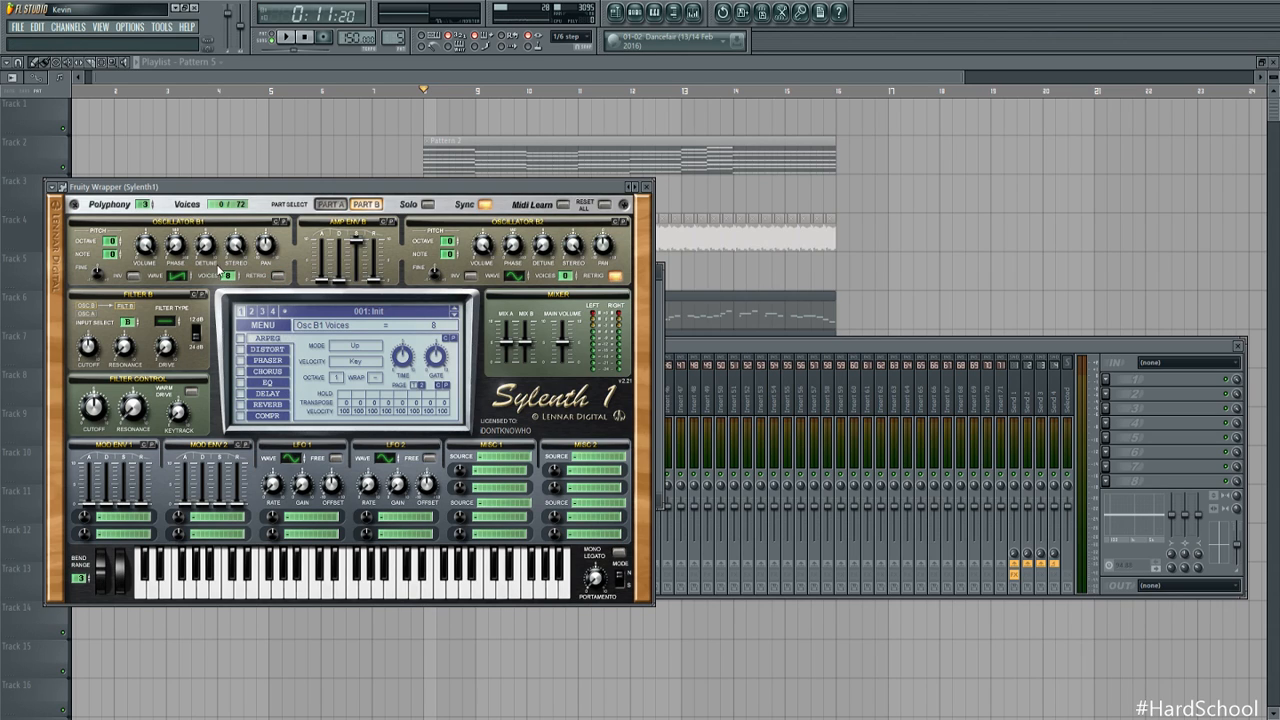
{"action": "left_click_drag", "start_coordinate": [207, 247], "coordinate": [177, 228]}
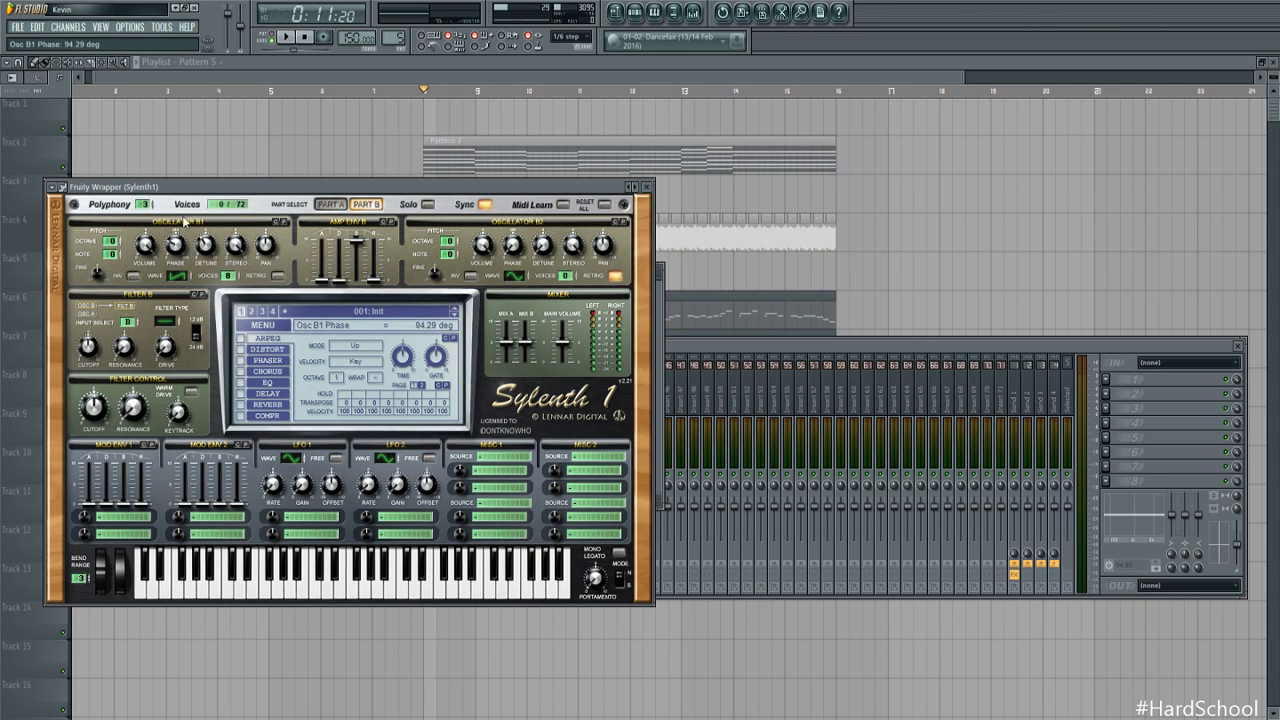
Set oscillator B2 to a saw wave with 8 voices, retrigger off and a 154.29° phase
{"action": "left_click", "coordinate": [516, 276]}
{"action": "left_click_drag", "start_coordinate": [573, 276], "coordinate": [527, 218]}
{"action": "left_click", "coordinate": [615, 276]}
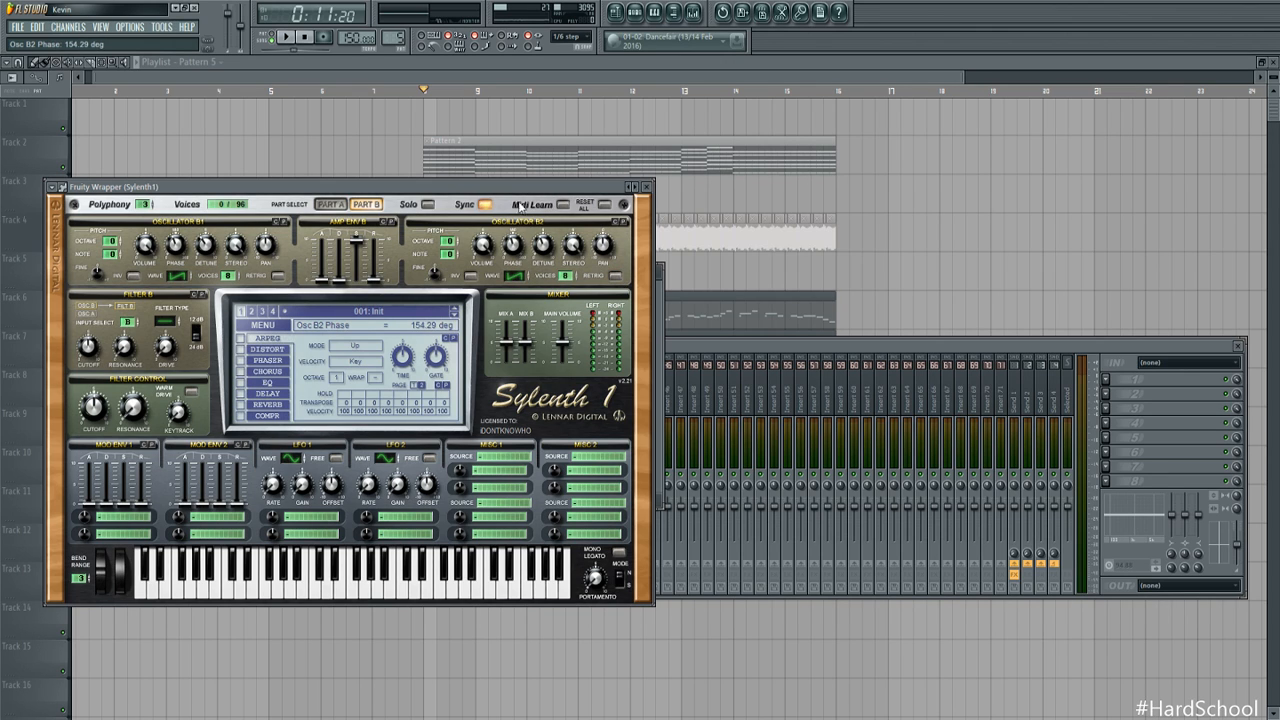
Feed both parts into Filters A and B, set Filter B to Lowpass and adjust the drive of both filters
{"action": "left_click", "coordinate": [133, 325]}
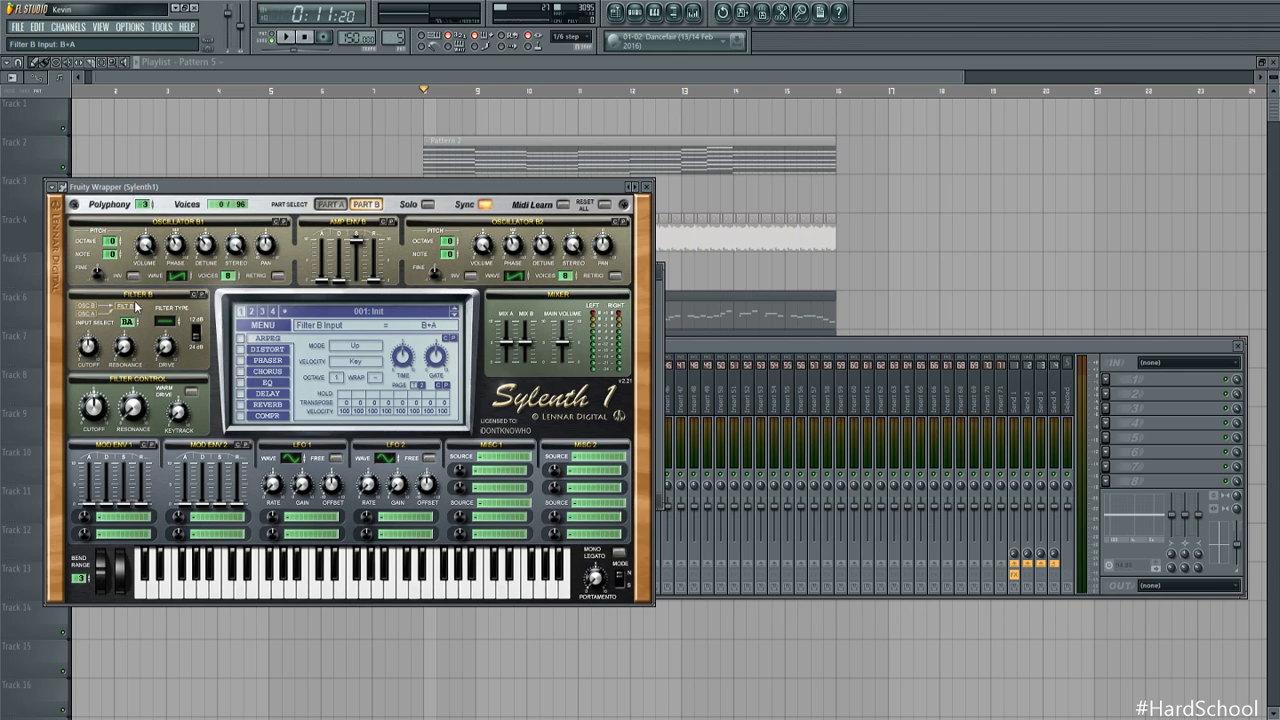
{"action": "left_click", "coordinate": [330, 204]}
{"action": "left_click", "coordinate": [127, 322]}
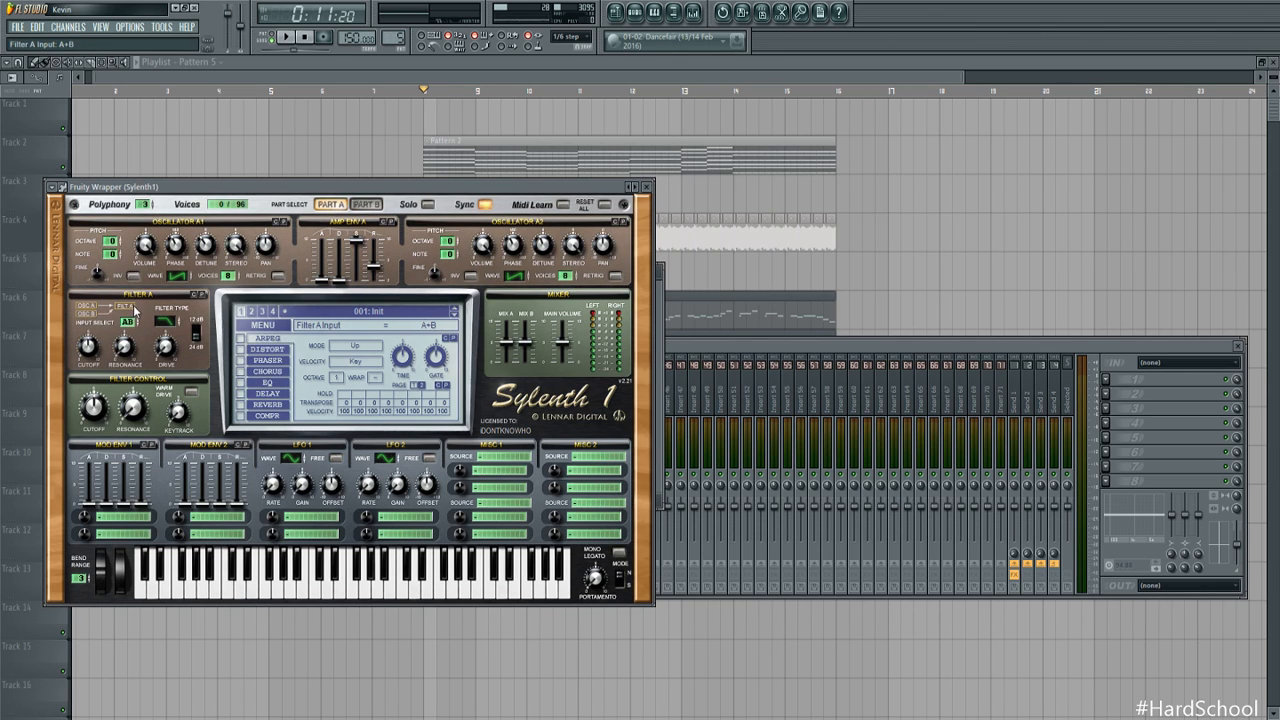
{"action": "left_click", "coordinate": [176, 345]}
{"action": "left_click", "coordinate": [372, 205]}
{"action": "left_click", "coordinate": [168, 345]}
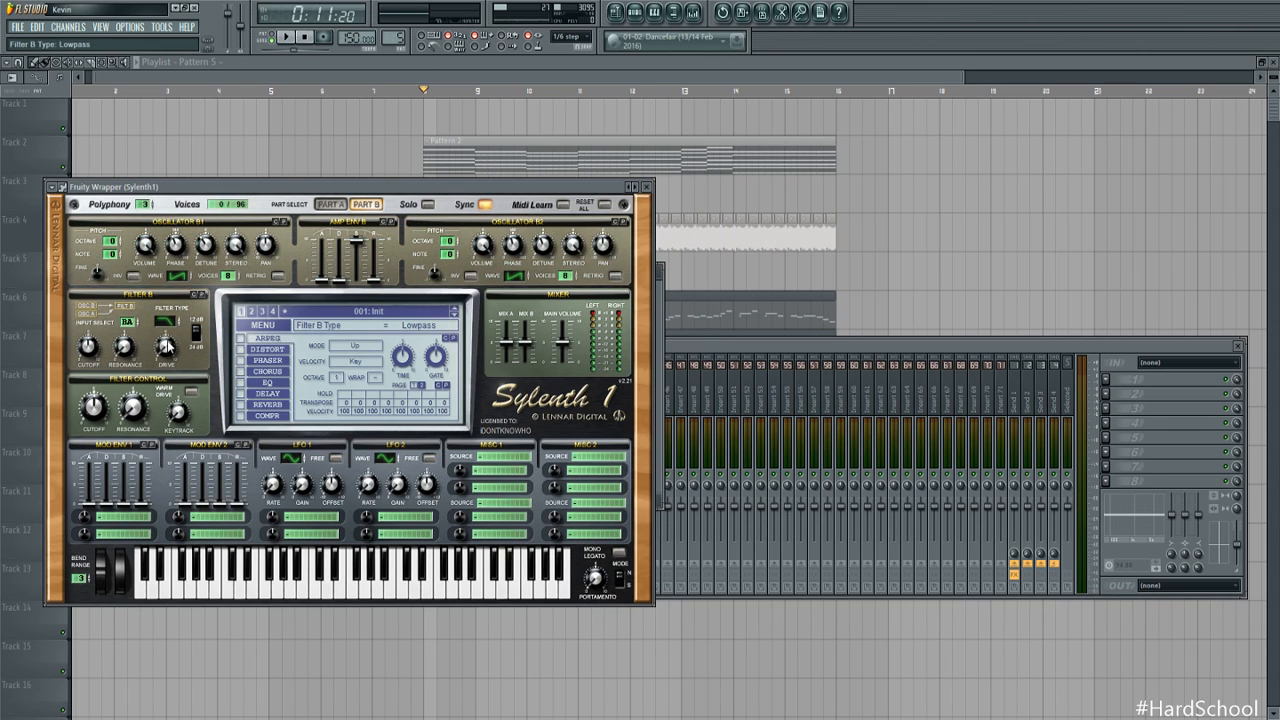
Lower the Filter Control cutoff to about 18 Hz and assign Mod Env 1 to Cutoff AB with a decay of 2.76
{"action": "left_click", "coordinate": [93, 406]}
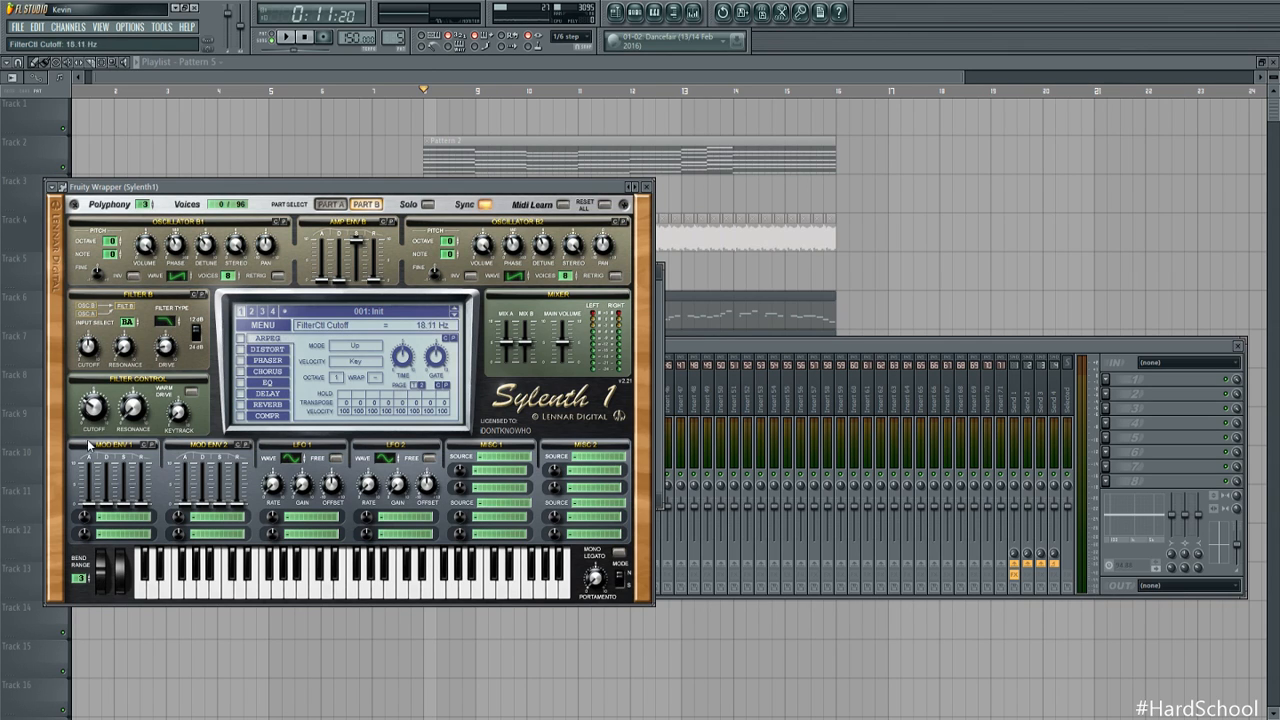
{"action": "left_click_drag", "start_coordinate": [88, 446], "coordinate": [88, 456]}
{"action": "left_click", "coordinate": [199, 568]}
{"action": "mouse_move", "coordinate": [106, 503]}
{"action": "left_mouse_down"}
{"action": "mouse_move", "coordinate": [107, 492]}
{"action": "mouse_move", "coordinate": [87, 520]}
{"action": "left_mouse_up"}
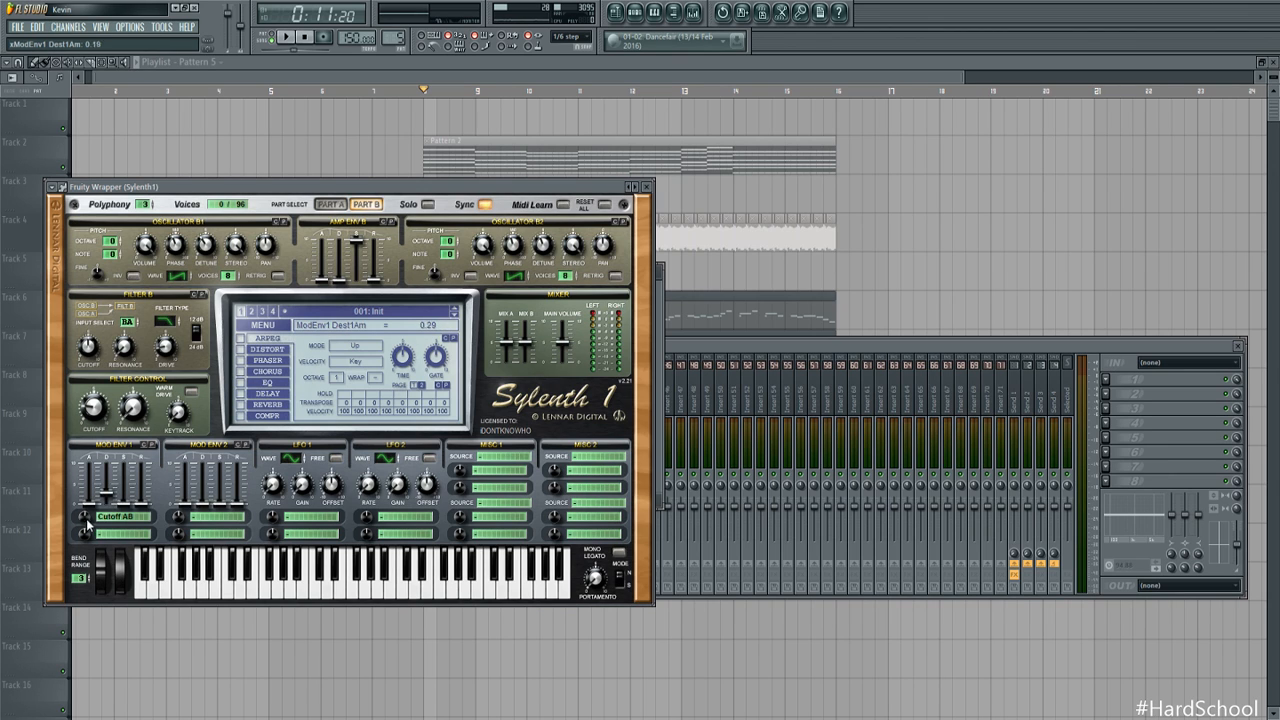
{"action": "left_click", "coordinate": [107, 497]}
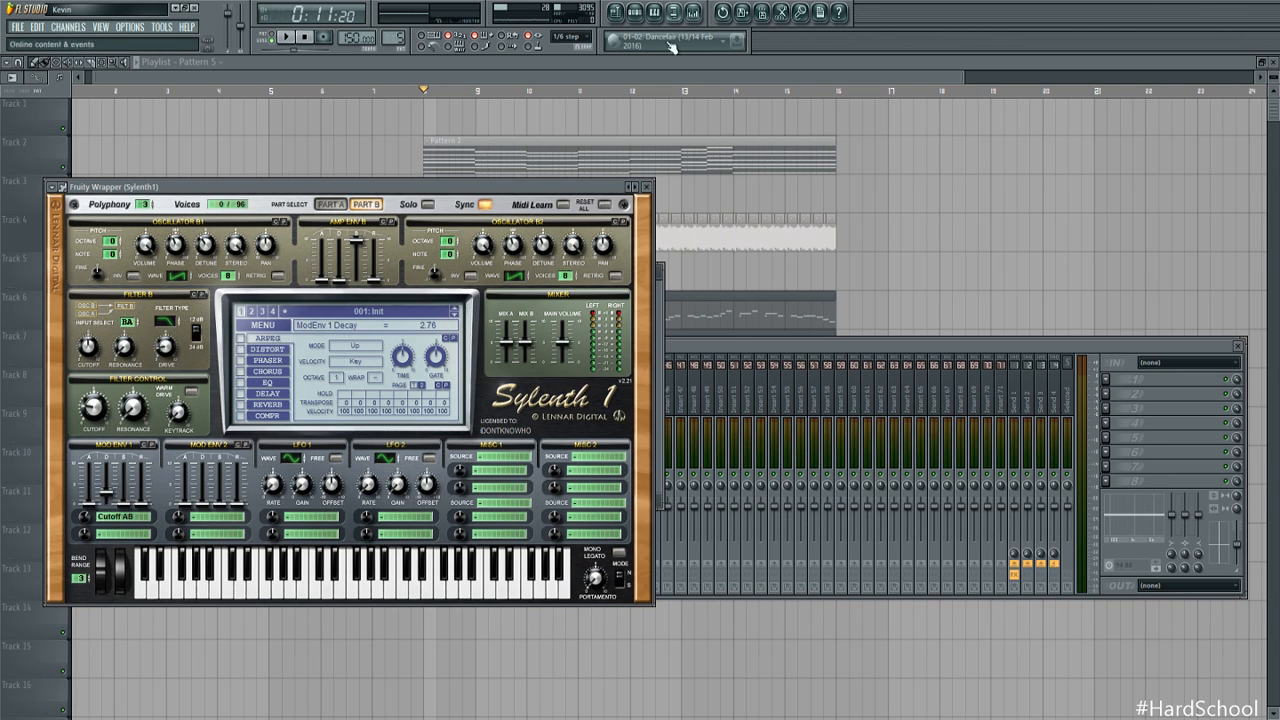
Play Pattern 2 and, in its Sylenth1, set the polyphony to 10 and the Mod Env 1 amount on Cutoff AB to 2.86
{"action": "left_click", "coordinate": [725, 347]}
{"action": "left_click", "coordinate": [165, 399]}
{"action": "left_click", "coordinate": [105, 410]}
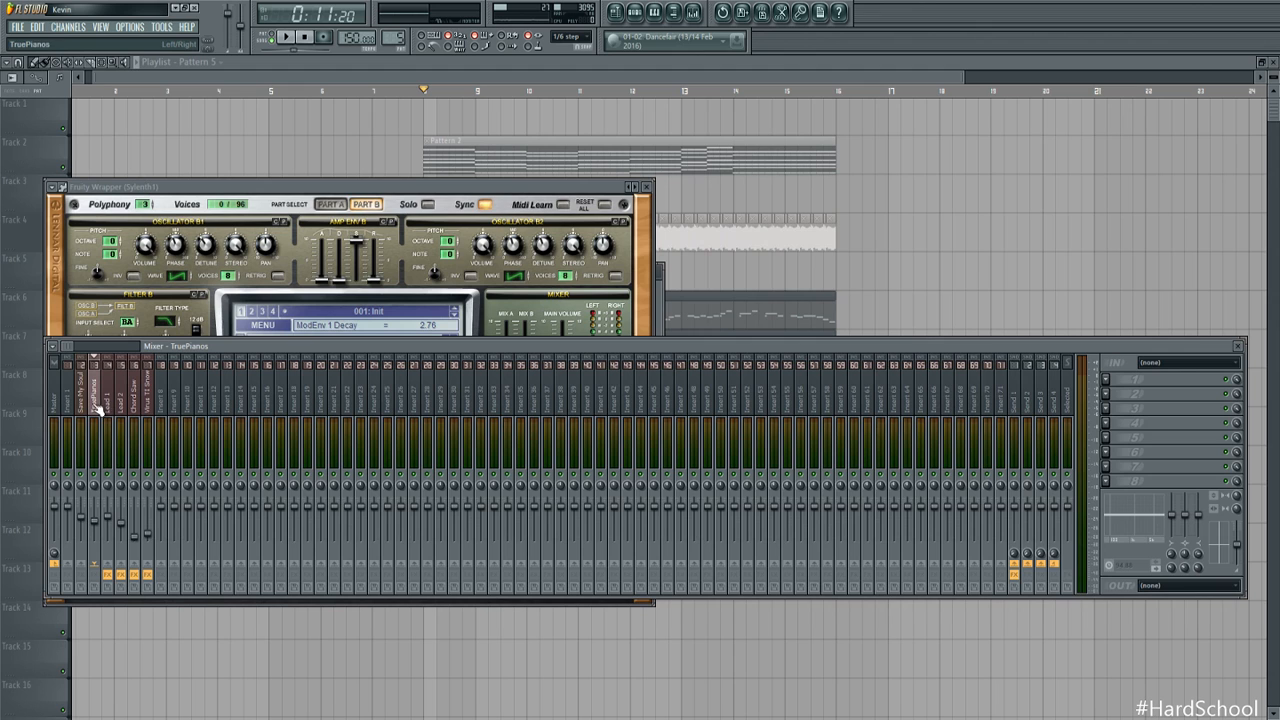
{"action": "key", "text": "space"}
{"action": "key", "text": "space"}
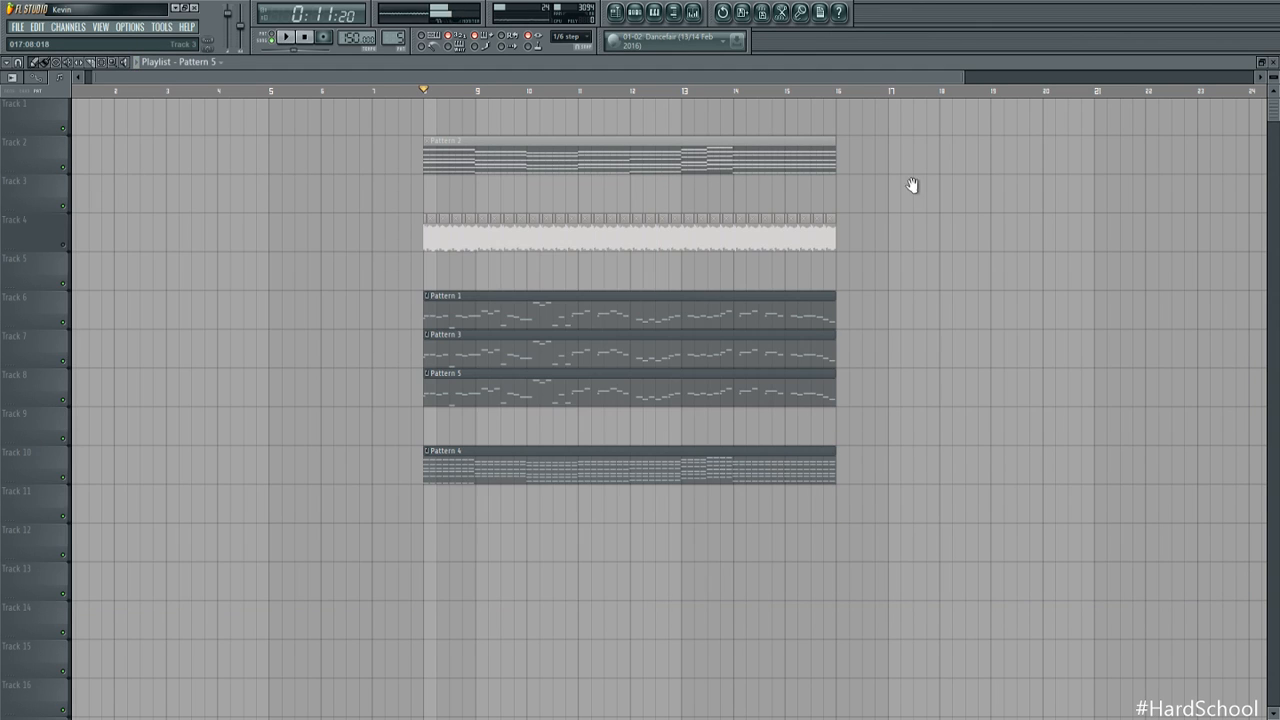
{"action": "double_click", "coordinate": [627, 151]}
{"action": "left_click", "coordinate": [283, 38]}
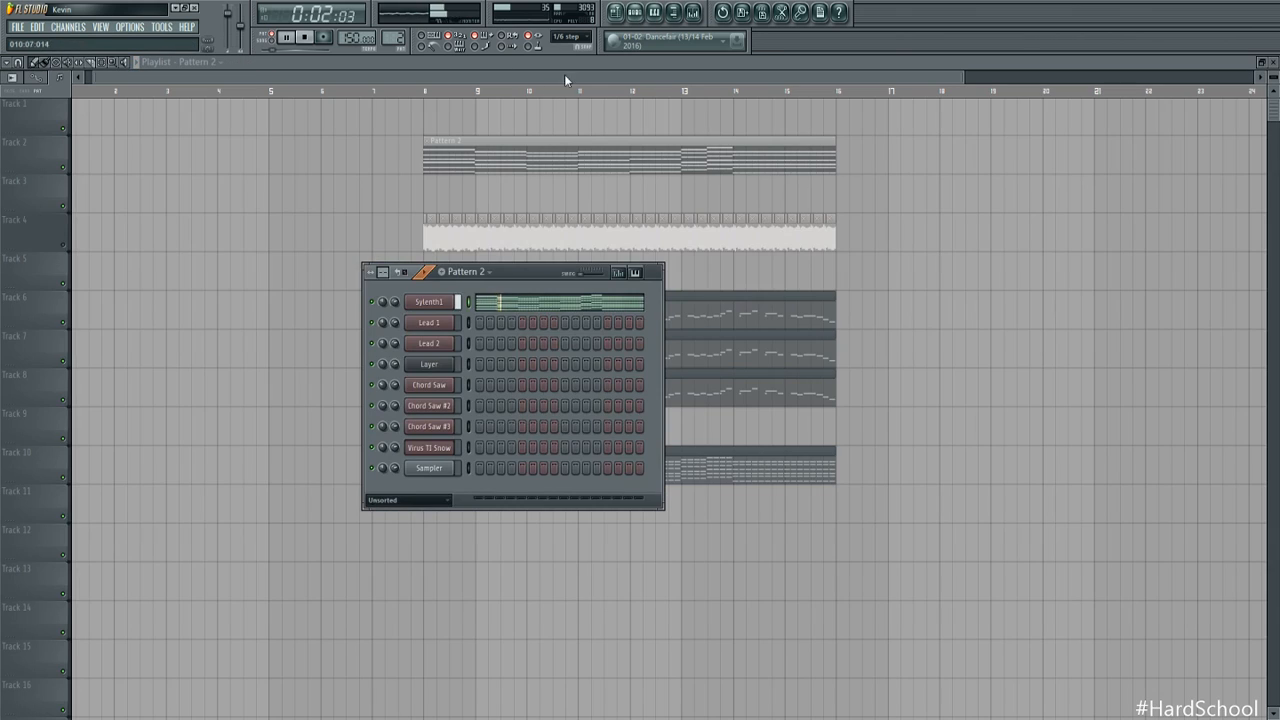
{"action": "left_click", "coordinate": [426, 300]}
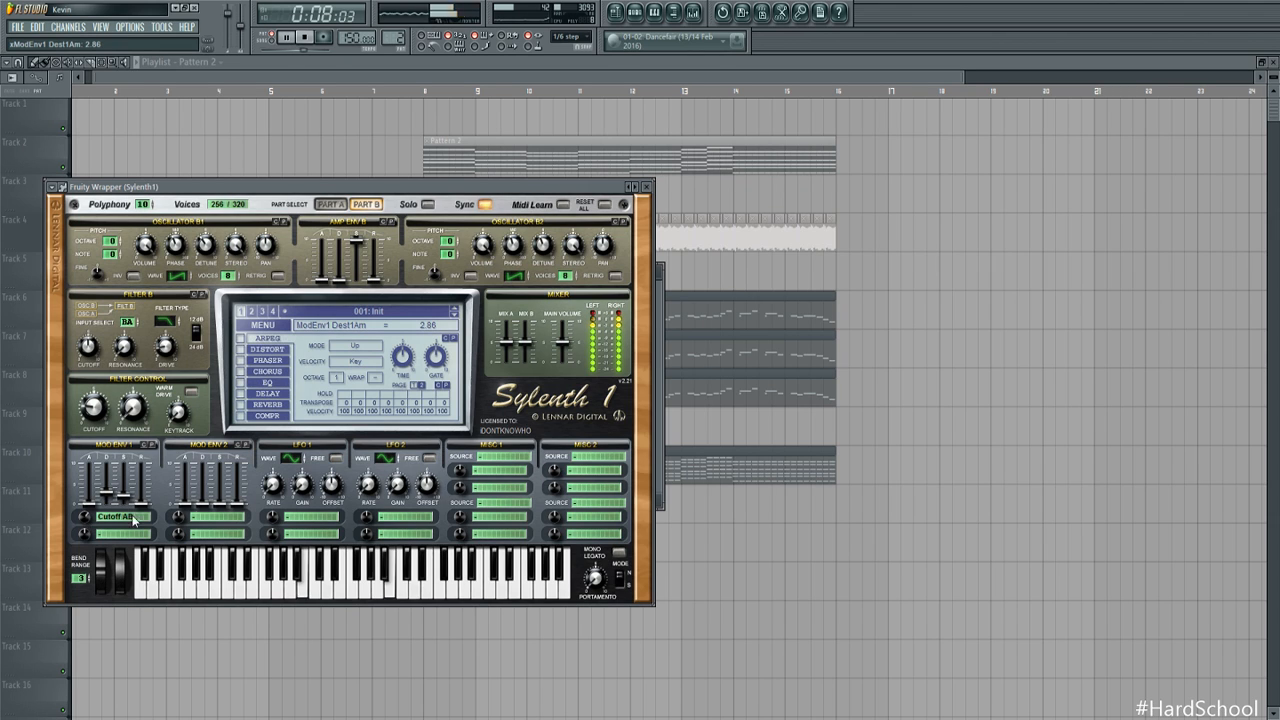
{"action": "key", "text": "space"}
Assign Mod Env 2 to Pitch AB with an amount of 0.29 and a decay of 0.40
{"action": "left_click", "coordinate": [245, 607]}
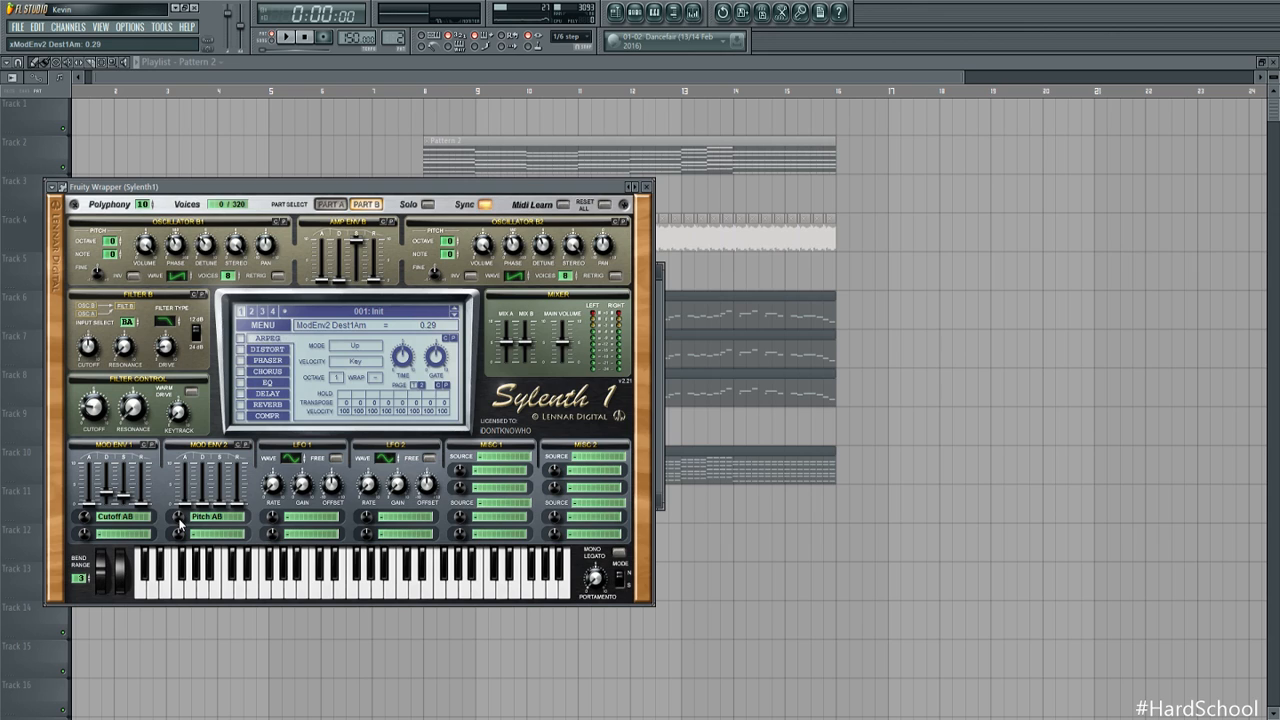
{"action": "key", "text": "space"}
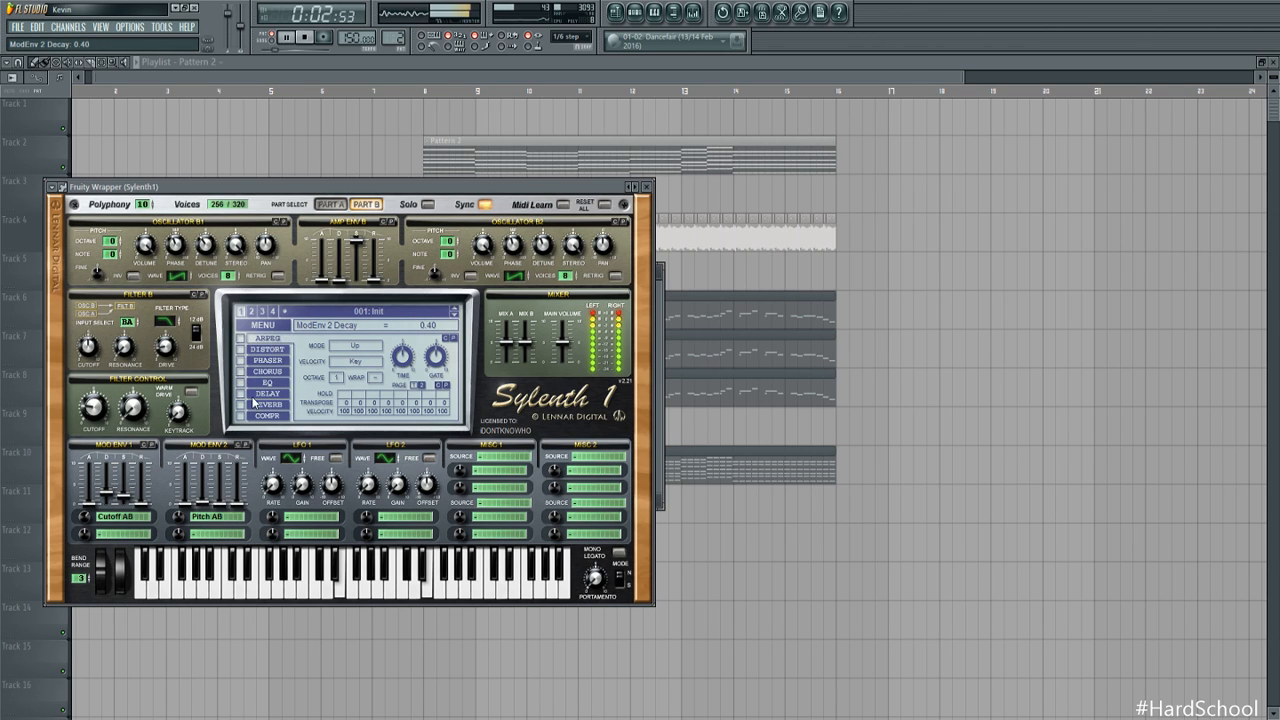
{"action": "key", "text": "space"}
Enable the Sylenth1 chorus and set its width to 27.62 % while the pattern plays
{"action": "left_click", "coordinate": [241, 371]}
{"action": "left_click", "coordinate": [267, 371]}
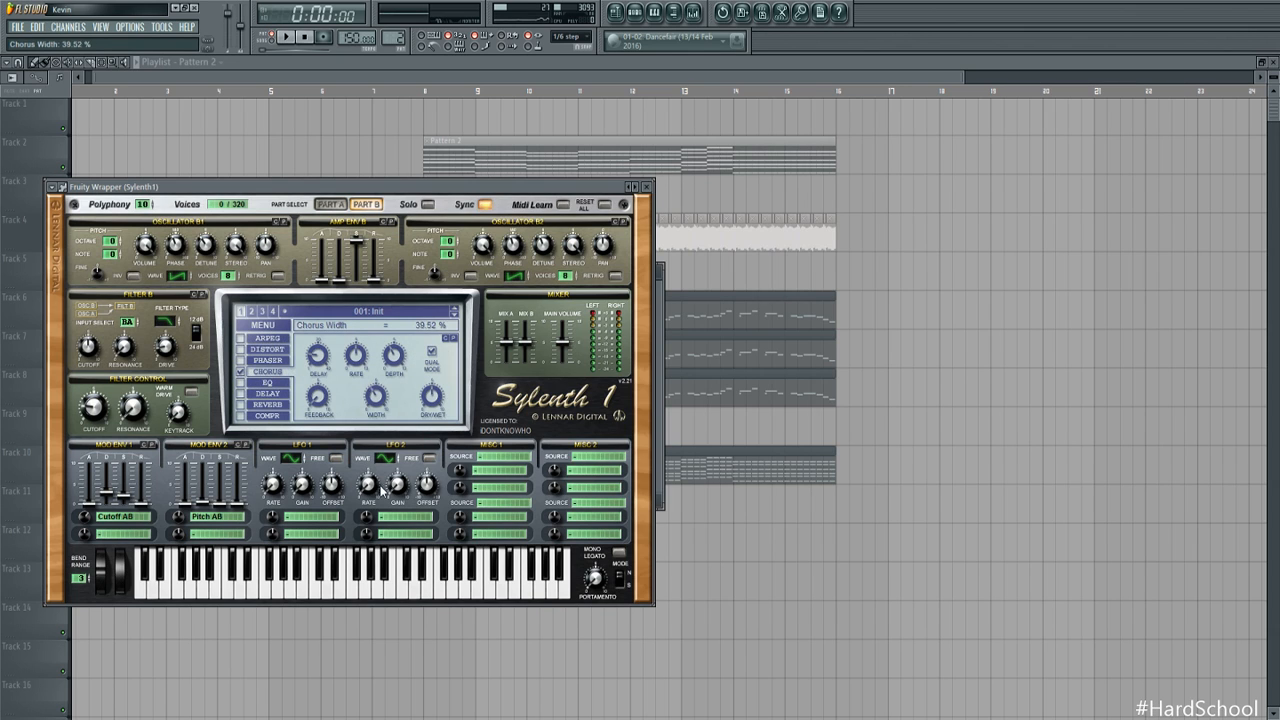
{"action": "key", "text": "space"}
{"action": "left_click_drag", "start_coordinate": [376, 398], "coordinate": [379, 402]}
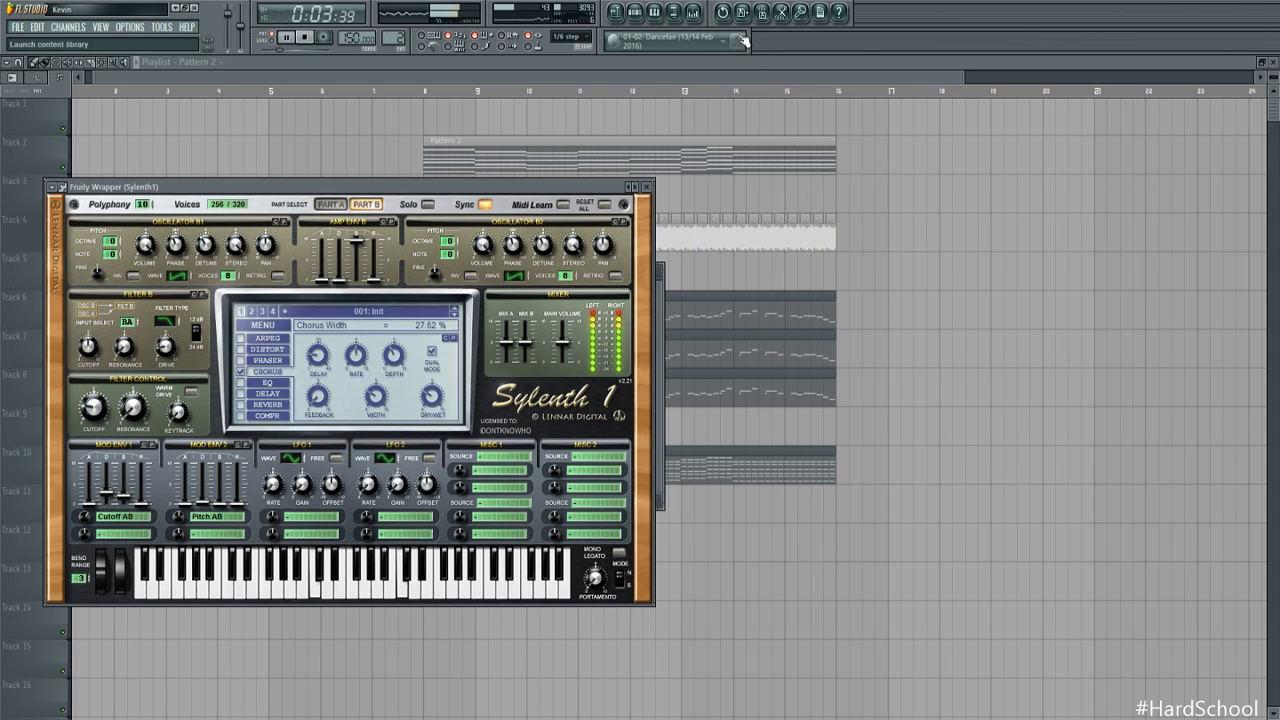
{"action": "left_click", "coordinate": [821, 133]}
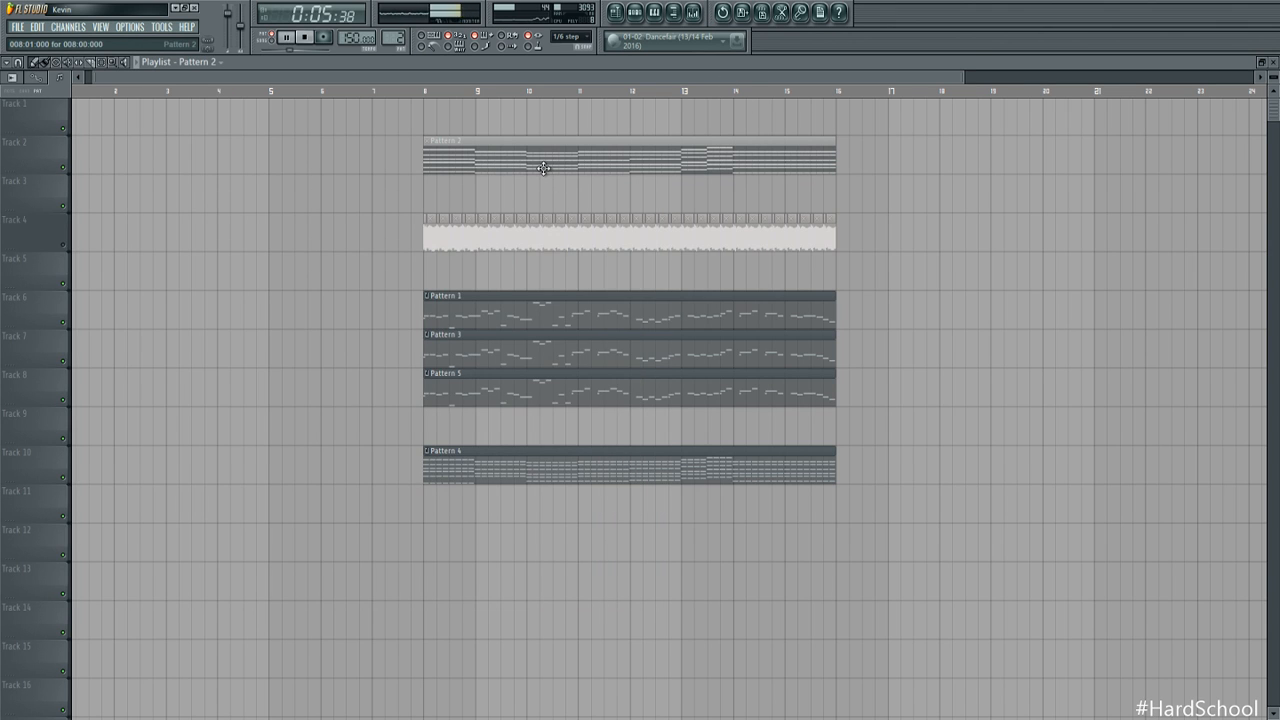
Open Pattern 2's Sylenth1 piano roll and delete the C#5 and F#5 notes in bar 1
{"action": "double_click", "coordinate": [543, 168]}
{"action": "scroll", "coordinate": [251, 211], "scroll_direction": "down", "scroll_amount": 5}
{"action": "key", "text": "space"}
{"action": "left_click_drag", "start_coordinate": [391, 197], "coordinate": [153, 265]}
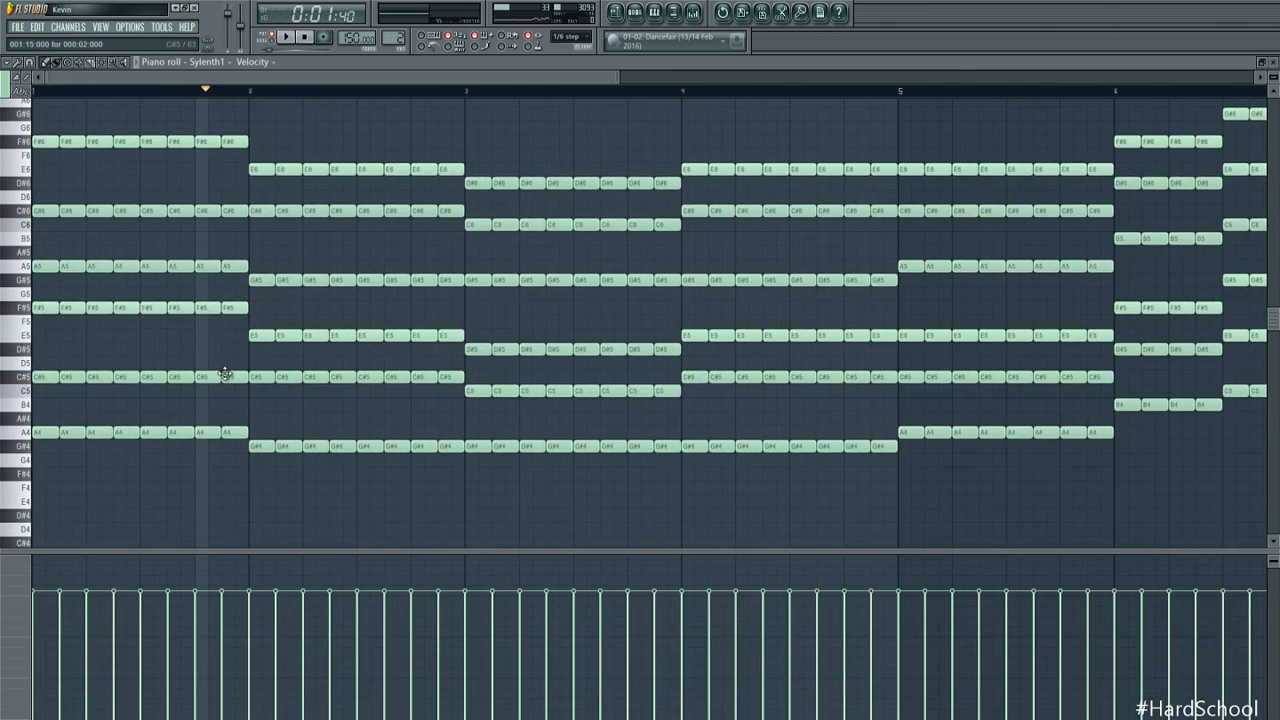
{"action": "left_click_drag", "start_coordinate": [230, 377], "coordinate": [40, 378]}
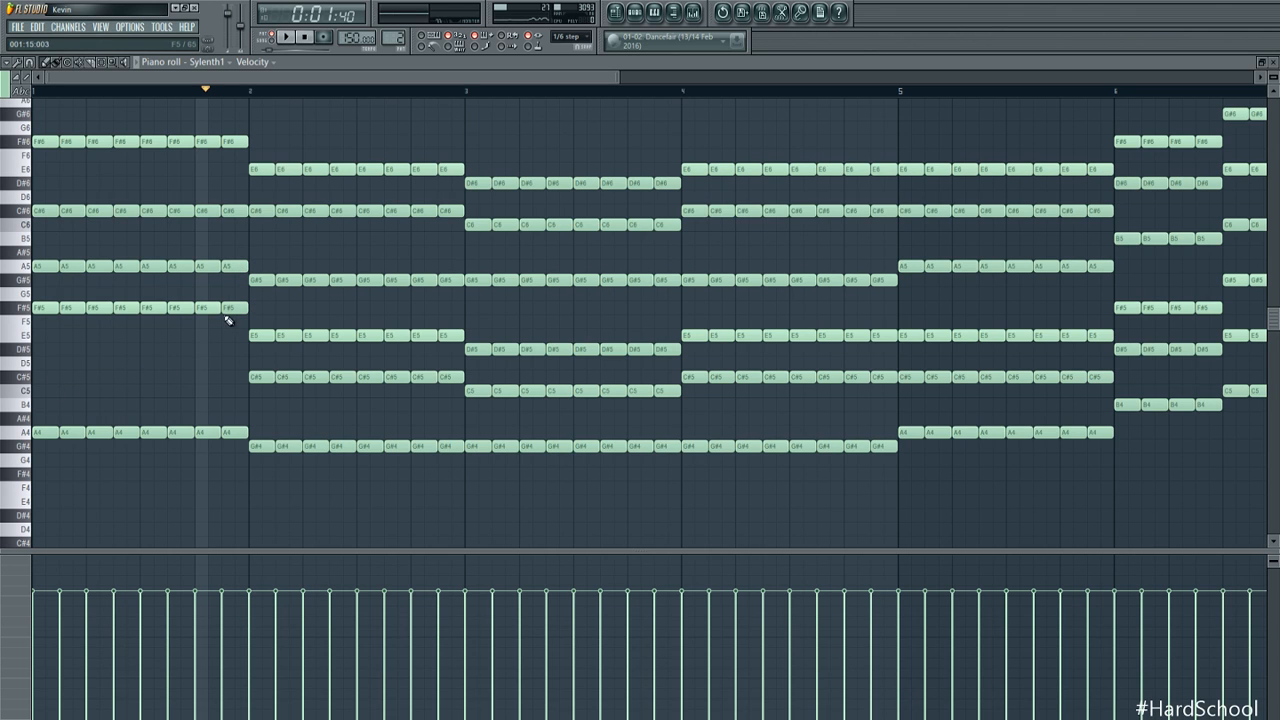
{"action": "left_click_drag", "start_coordinate": [229, 317], "coordinate": [33, 316]}
Lower the A4 notes in bar 1 to F#2 as a bass line and play them back
{"action": "key", "text": "ctrl+a"}
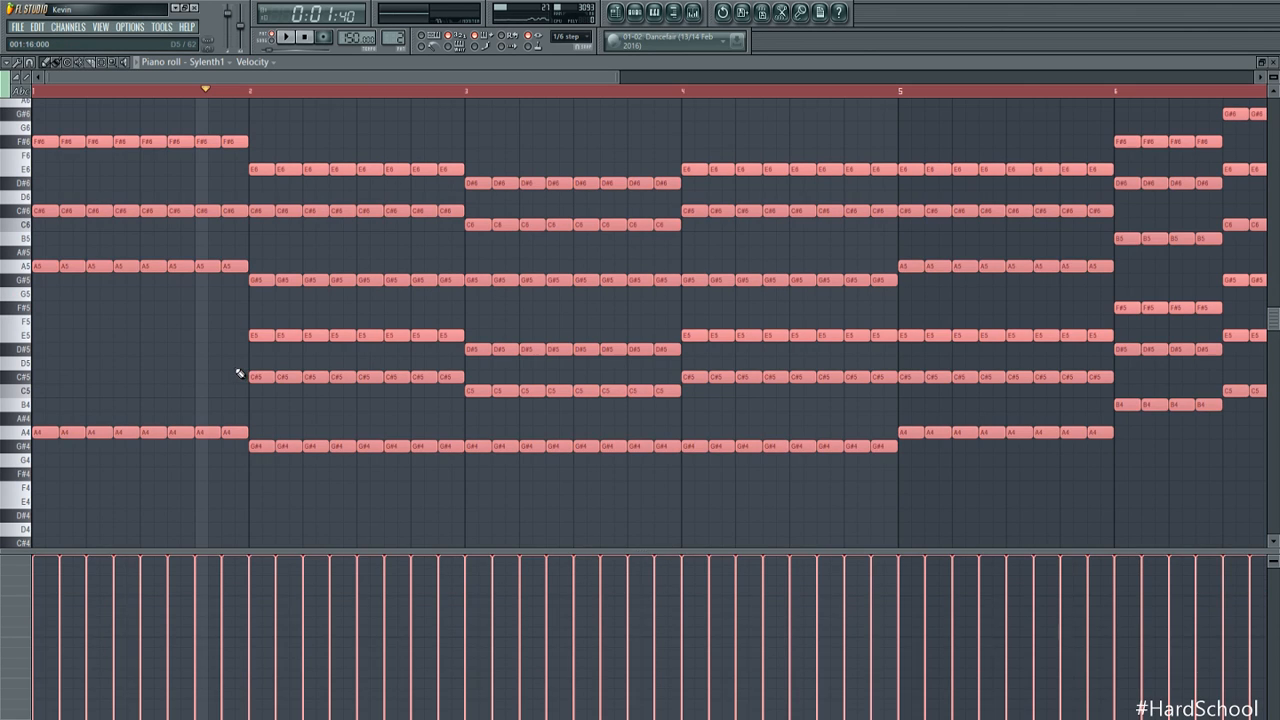
{"action": "left_click_drag", "start_coordinate": [239, 400], "coordinate": [37, 472]}
{"action": "key", "text": "ctrl+Down"}
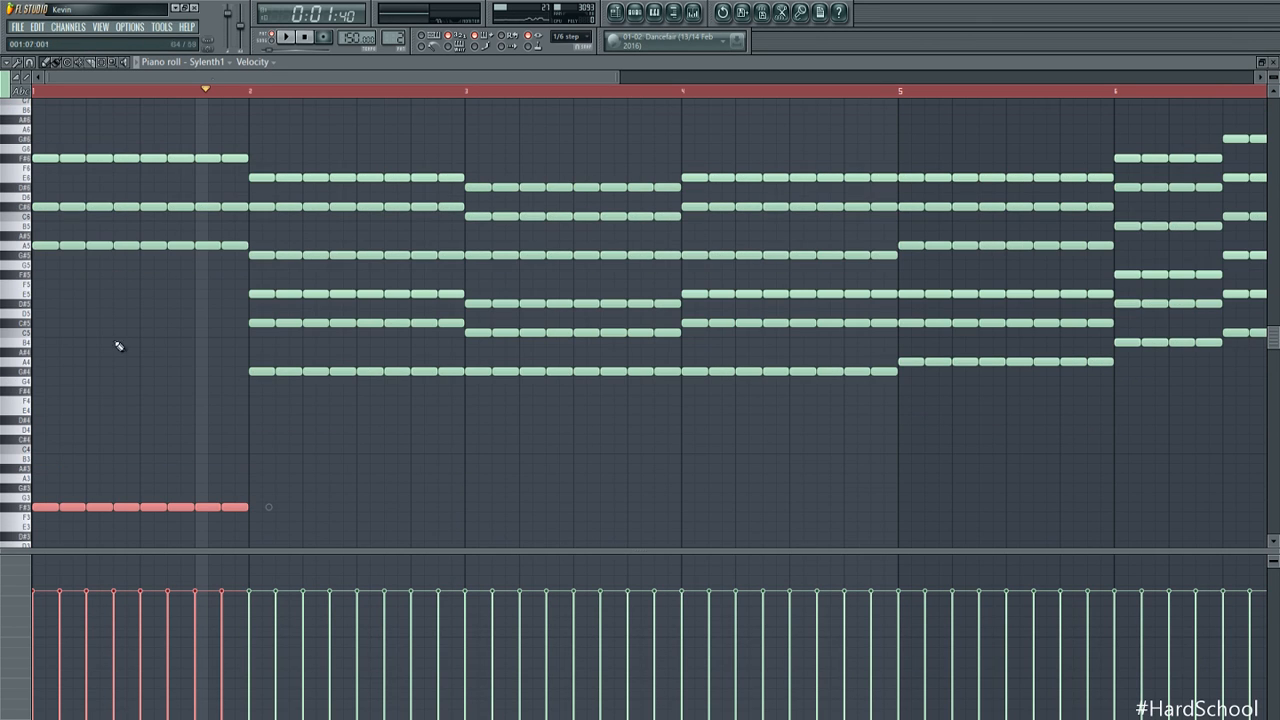
{"action": "key", "text": "space"}
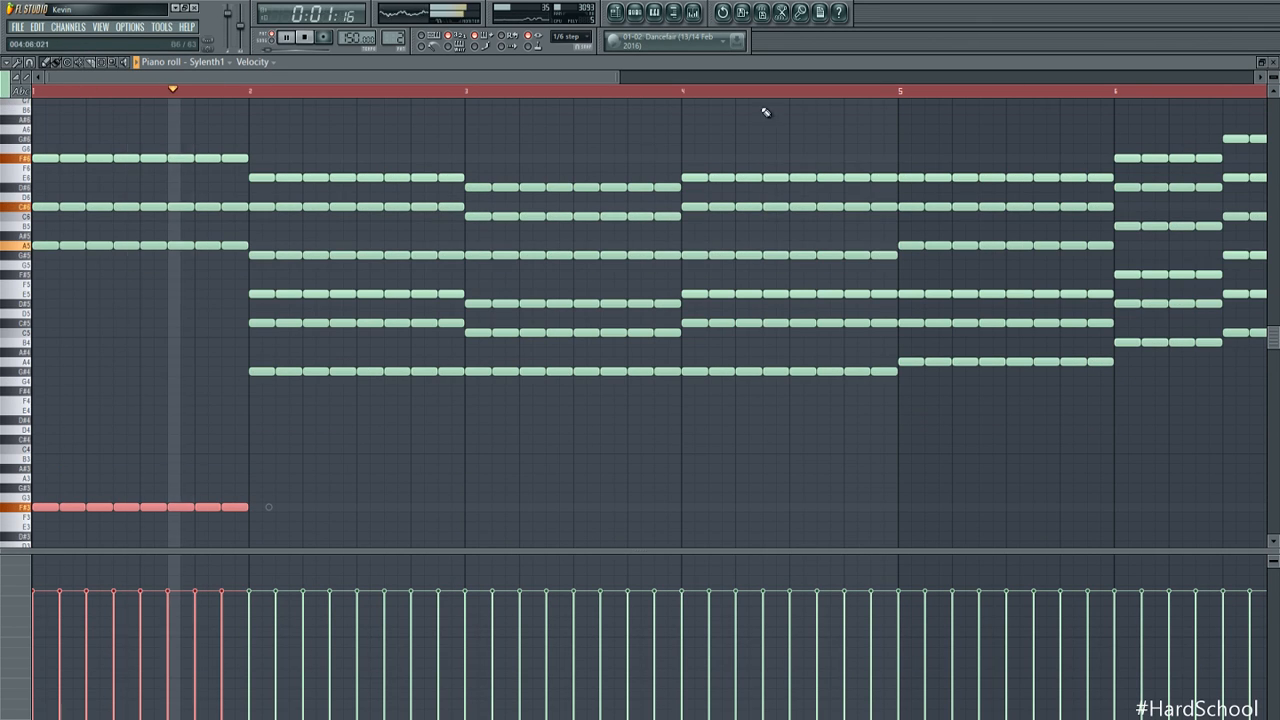
{"action": "left_click_drag", "start_coordinate": [1273, 77], "coordinate": [1273, 72]}
{"action": "key", "text": "space"}
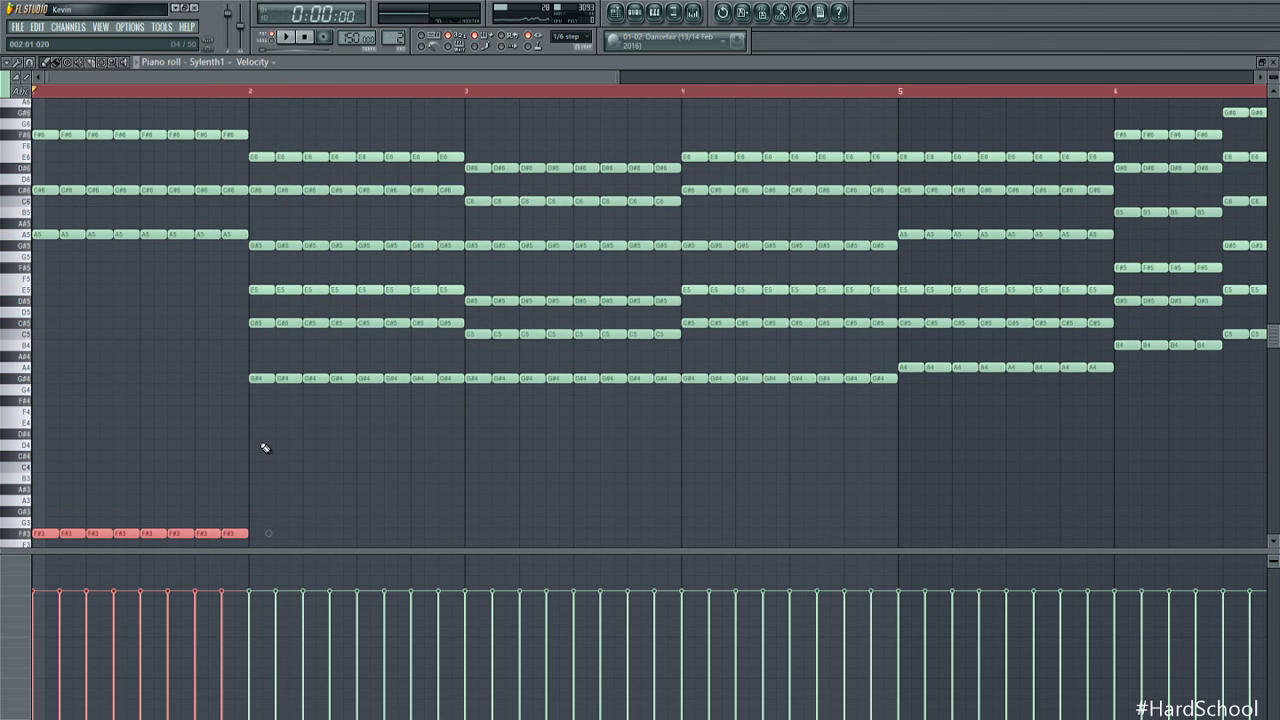
{"action": "key", "text": "ctrl+Down"}
{"action": "key", "text": "space"}
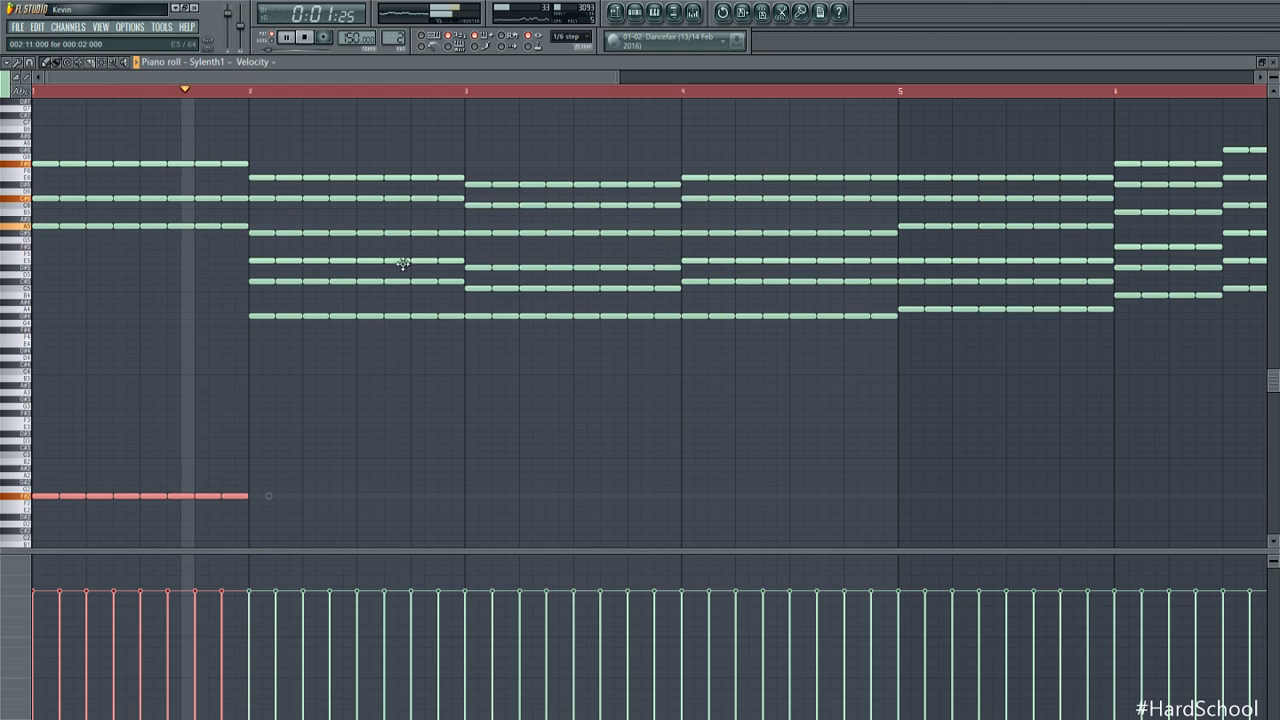
{"action": "key", "text": "space"}
In bar 2, delete the G#4 notes and lower the C#5 notes two octaves to C#3
{"action": "left_click_drag", "start_coordinate": [1273, 77], "coordinate": [1273, 71]}
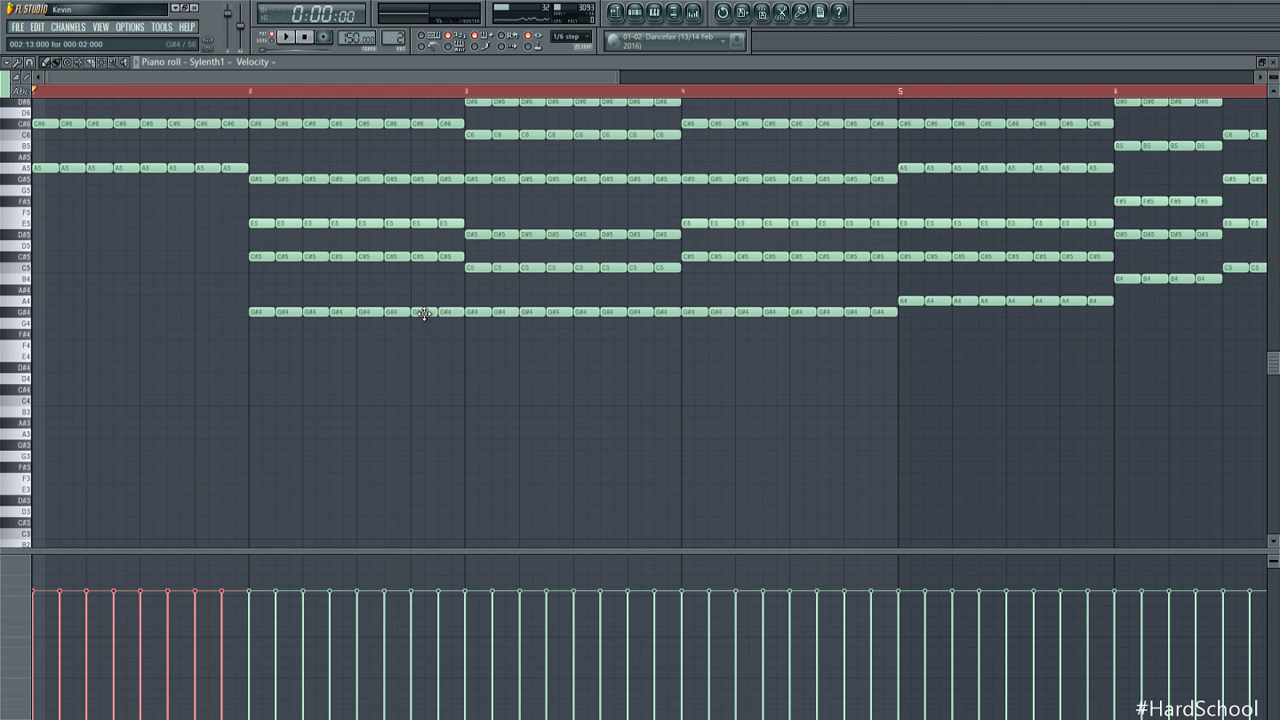
{"action": "scroll", "coordinate": [453, 329], "scroll_direction": "up", "scroll_amount": 3}
{"action": "left_click_drag", "start_coordinate": [456, 317], "coordinate": [252, 372]}
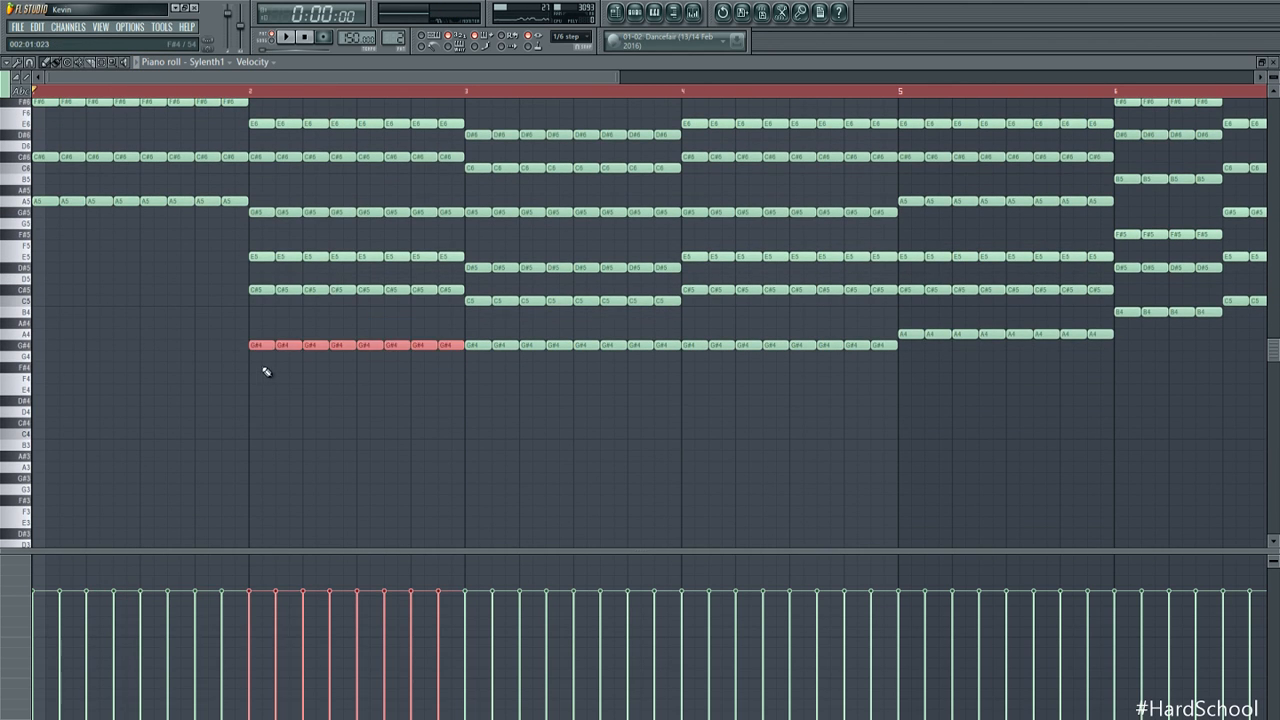
{"action": "left_click_drag", "start_coordinate": [441, 286], "coordinate": [203, 327]}
{"action": "scroll", "coordinate": [297, 284], "scroll_direction": "down", "scroll_amount": 6}
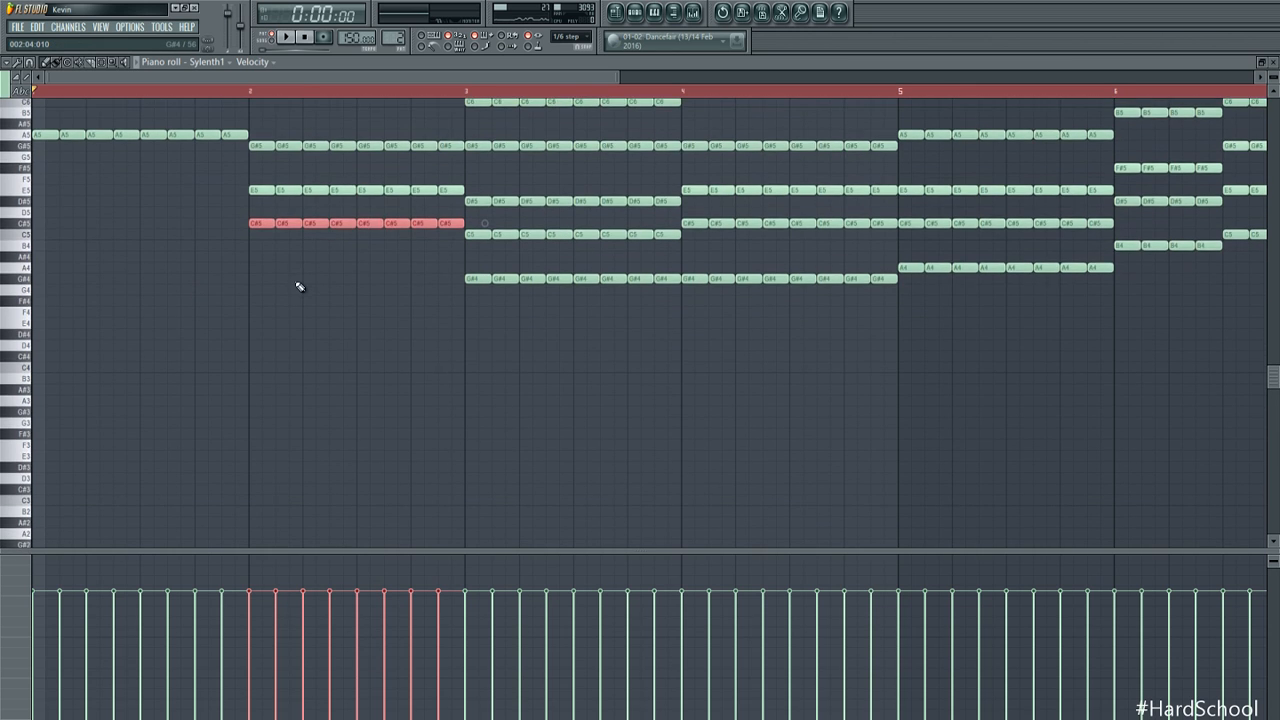
{"action": "key", "text": "ctrl+Down"}
{"action": "key", "text": "ctrl+Down"}
{"action": "key", "text": "space"}
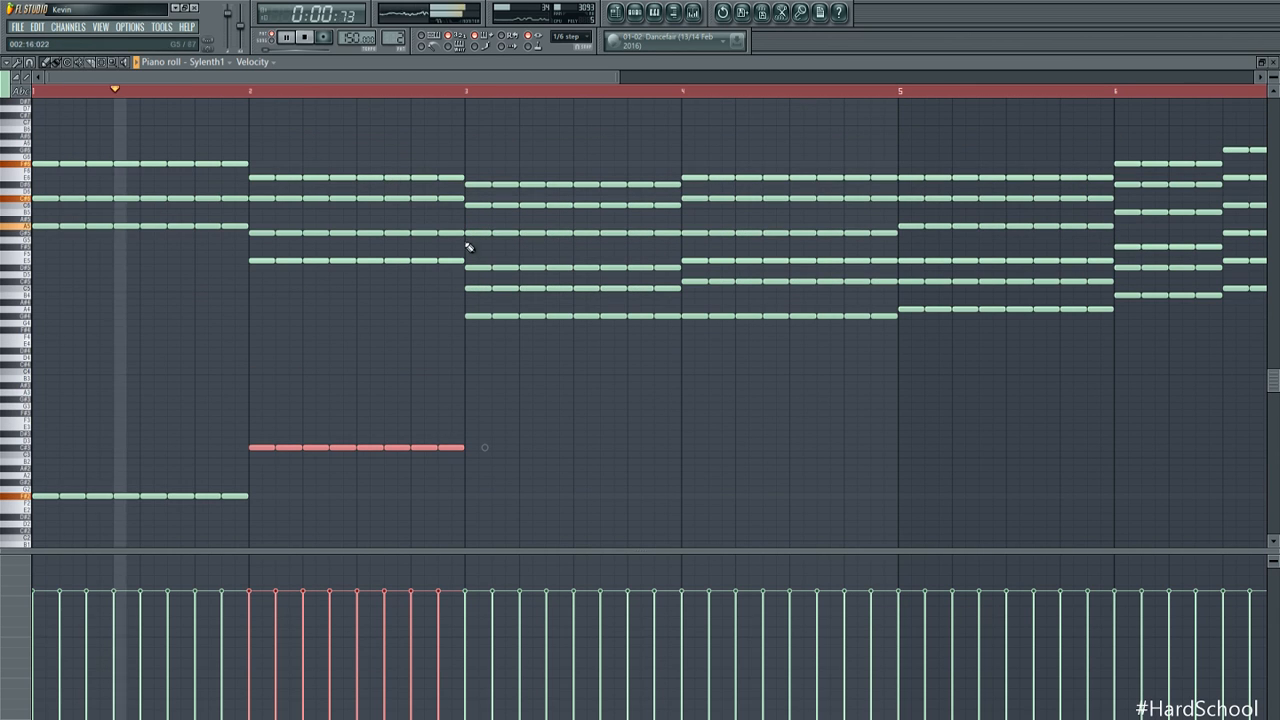
Delete the E5 notes in bar 2 and the D#5 and C5 notes in bar 3
{"action": "left_click_drag", "start_coordinate": [1273, 77], "coordinate": [1273, 67]}
{"action": "scroll", "coordinate": [314, 286], "scroll_direction": "up", "scroll_amount": 2}
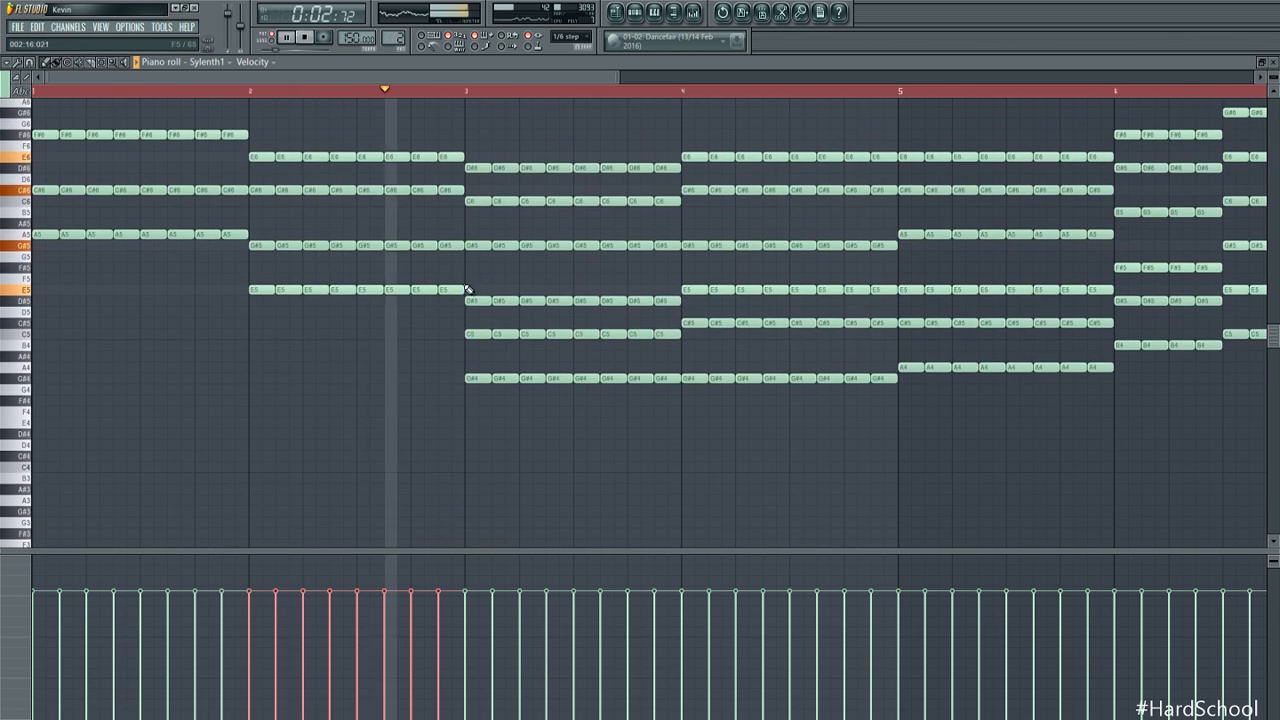
{"action": "mouse_move", "coordinate": [464, 289]}
{"action": "left_mouse_down"}
{"action": "mouse_move", "coordinate": [280, 289]}
{"action": "mouse_move", "coordinate": [350, 289]}
{"action": "left_mouse_up"}
{"action": "key", "text": "space"}
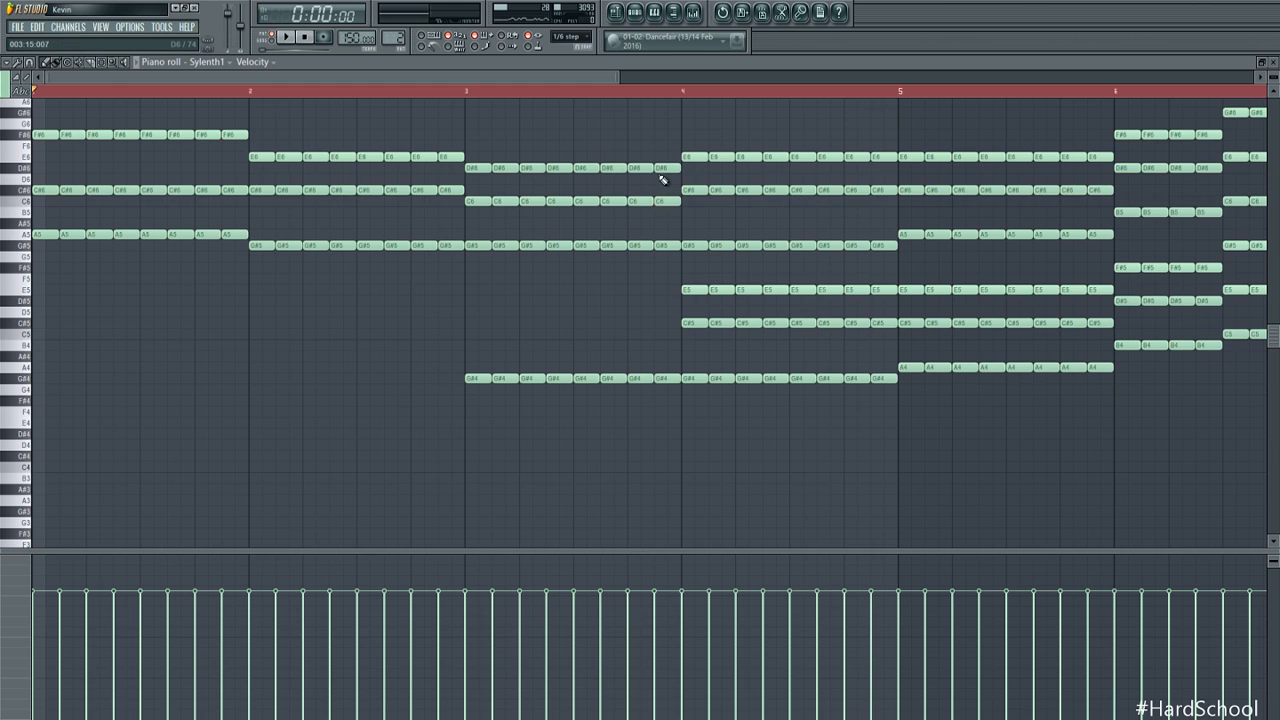
Lower the G#4 notes in bar 3 two octaves to G#2 and play the pattern
{"action": "scroll", "coordinate": [663, 240], "scroll_direction": "down", "scroll_amount": 3}
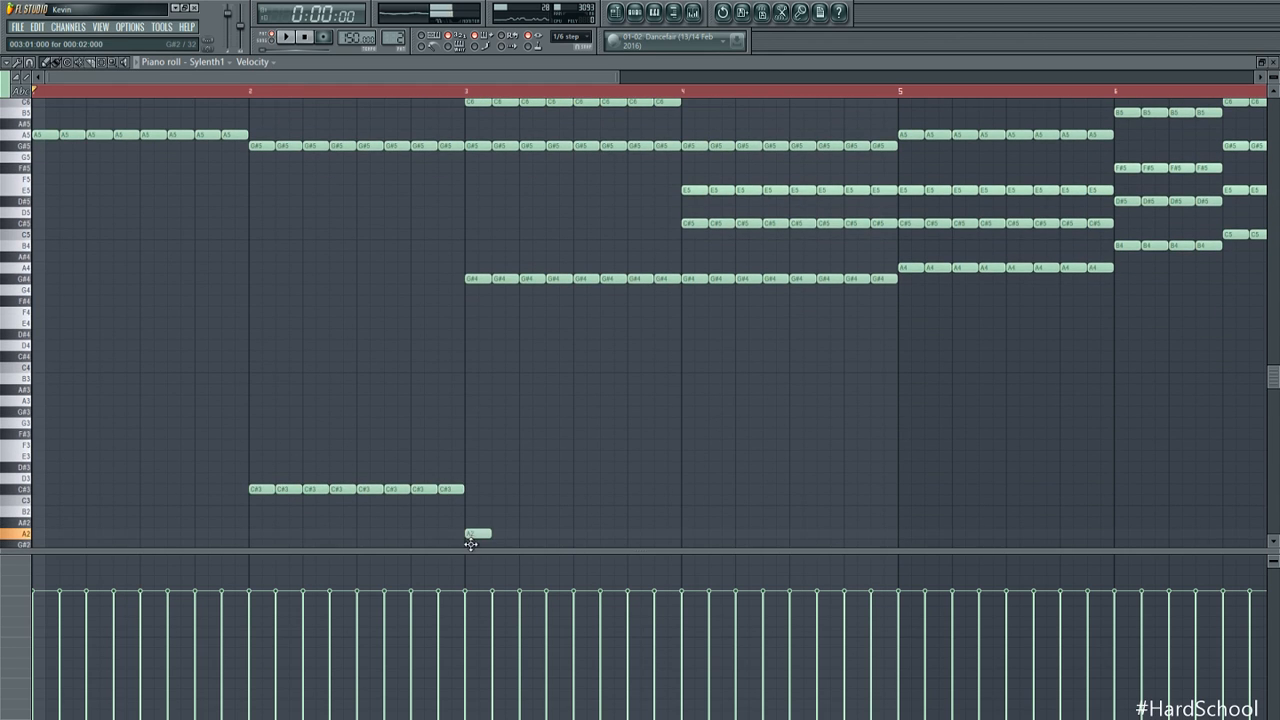
{"action": "left_click_drag", "start_coordinate": [470, 543], "coordinate": [479, 537]}
{"action": "left_click_drag", "start_coordinate": [678, 289], "coordinate": [452, 264]}
{"action": "key", "text": "ctrl+Down"}
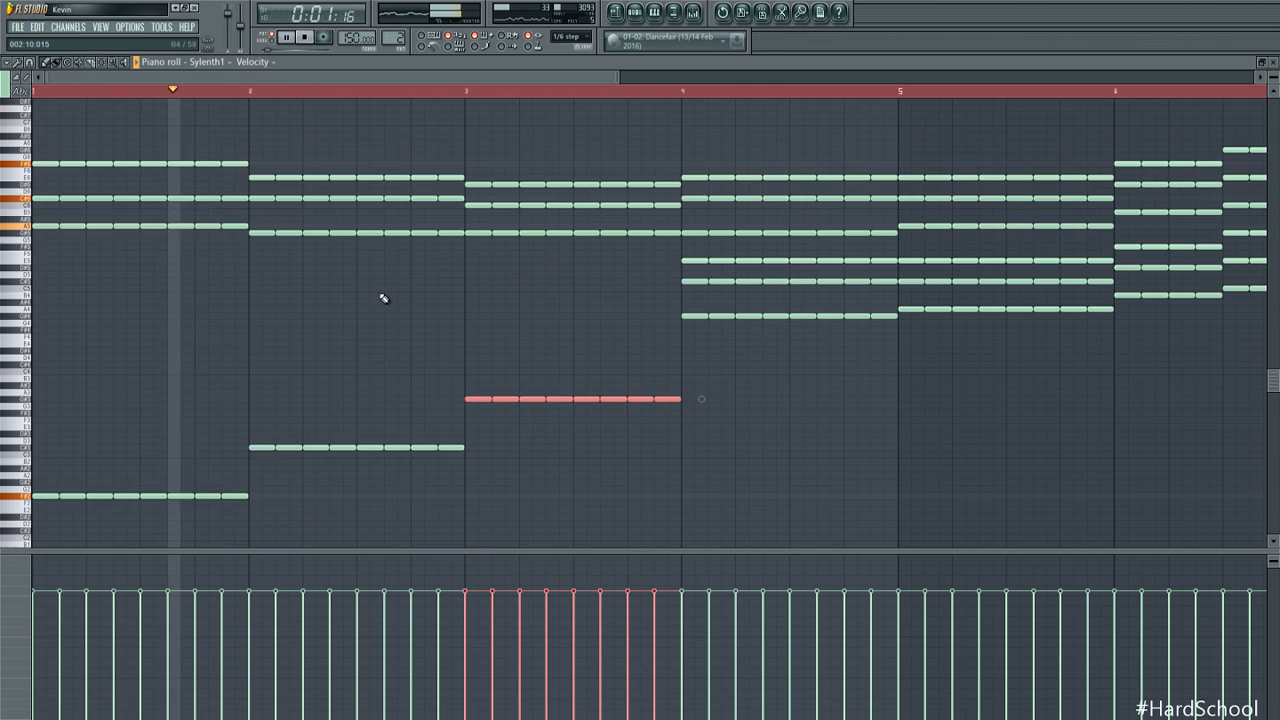
{"action": "key", "text": "ctrl+Down"}
{"action": "left_click_drag", "start_coordinate": [1273, 77], "coordinate": [1273, 62]}
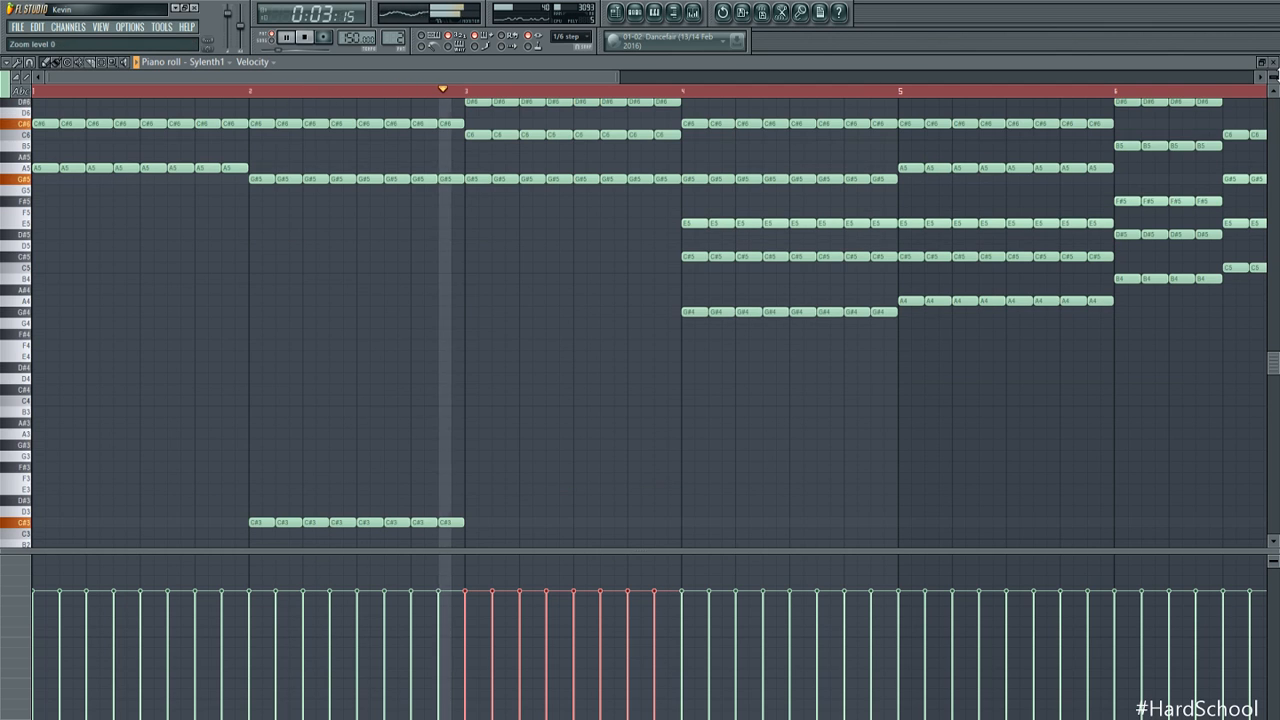
{"action": "scroll", "coordinate": [497, 449], "scroll_direction": "down", "scroll_amount": 3}
{"action": "key", "text": "space"}
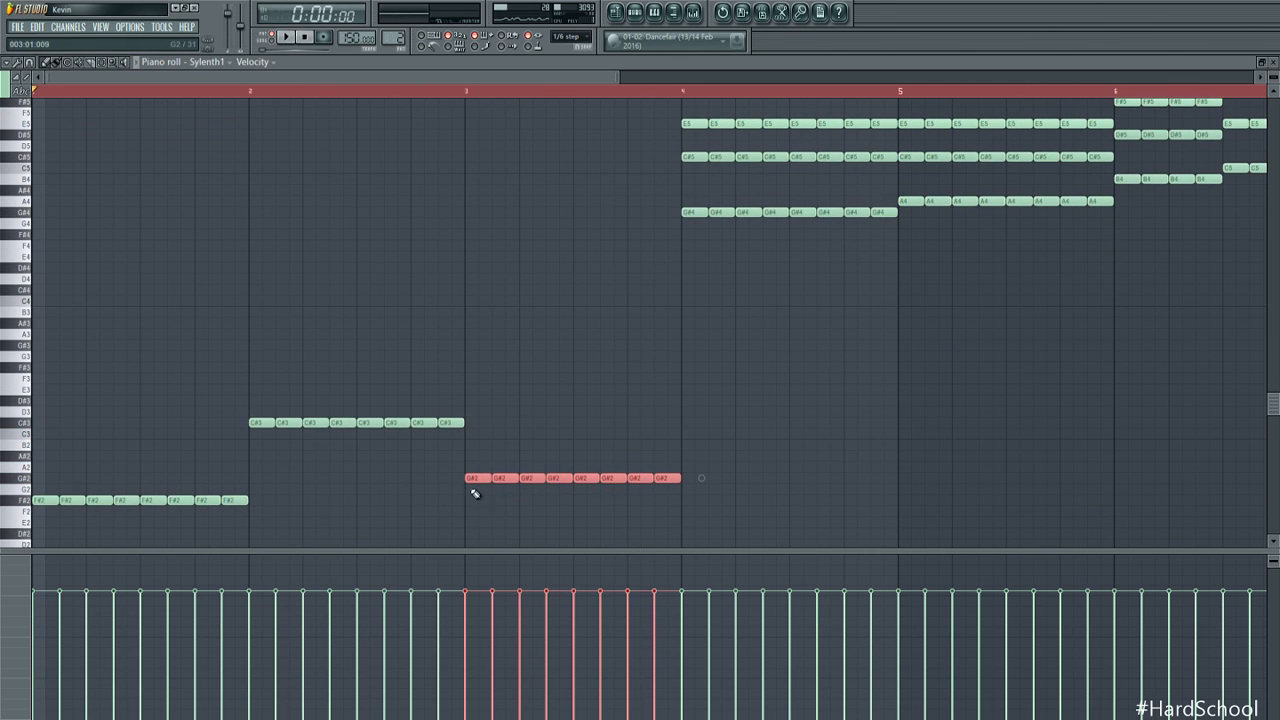
Copy the bar 3 bass notes into bar 4 at C#3
{"action": "left_click_drag", "start_coordinate": [471, 490], "coordinate": [703, 415]}
{"action": "key", "text": "ctrl+z"}
{"action": "left_click_drag", "start_coordinate": [472, 481], "coordinate": [690, 421], "text": "shift"}
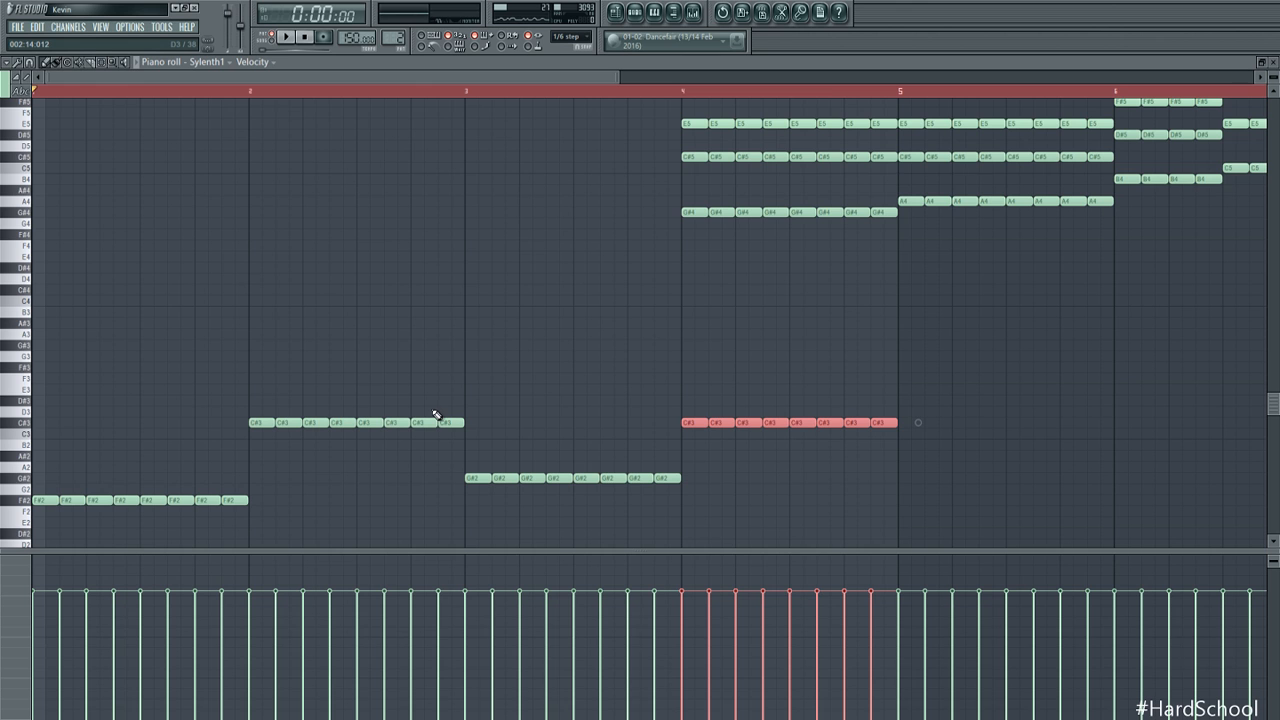
Delete the C#5 and G#4 notes in bar 4 and preview the pattern
{"action": "scroll", "coordinate": [774, 443], "scroll_direction": "up", "scroll_amount": 2}
{"action": "scroll", "coordinate": [691, 420], "scroll_direction": "down", "scroll_amount": 3, "text": "ctrl"}
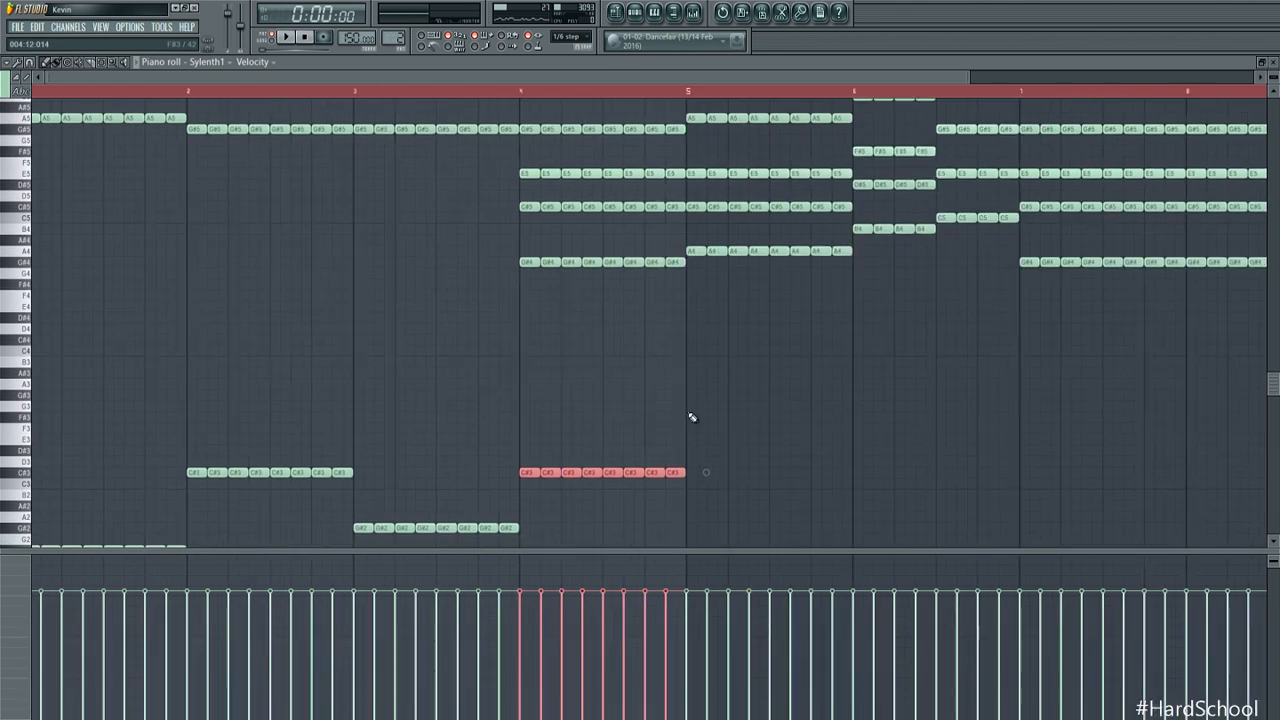
{"action": "key", "text": "space"}
{"action": "scroll", "coordinate": [500, 289], "scroll_direction": "down", "scroll_amount": 2}
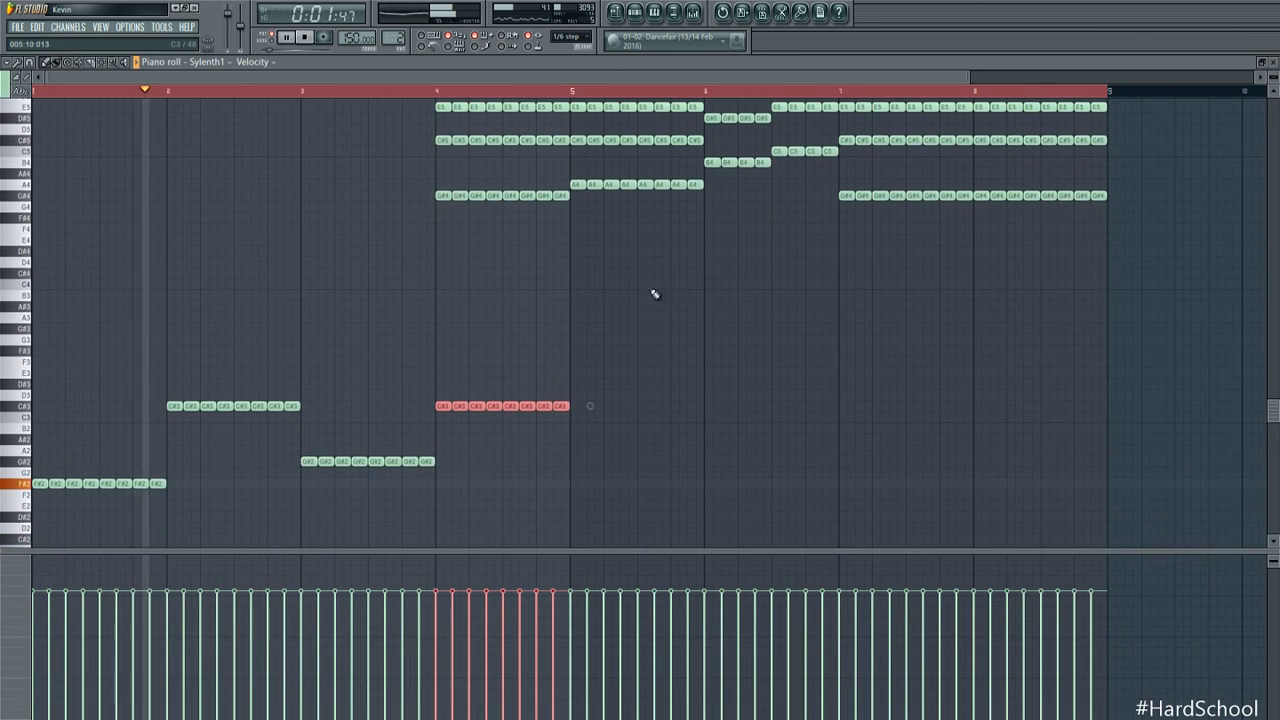
{"action": "scroll", "coordinate": [620, 285], "scroll_direction": "up", "scroll_amount": 5}
{"action": "scroll", "coordinate": [570, 320], "scroll_direction": "up", "scroll_amount": 1}
{"action": "key", "text": "space"}
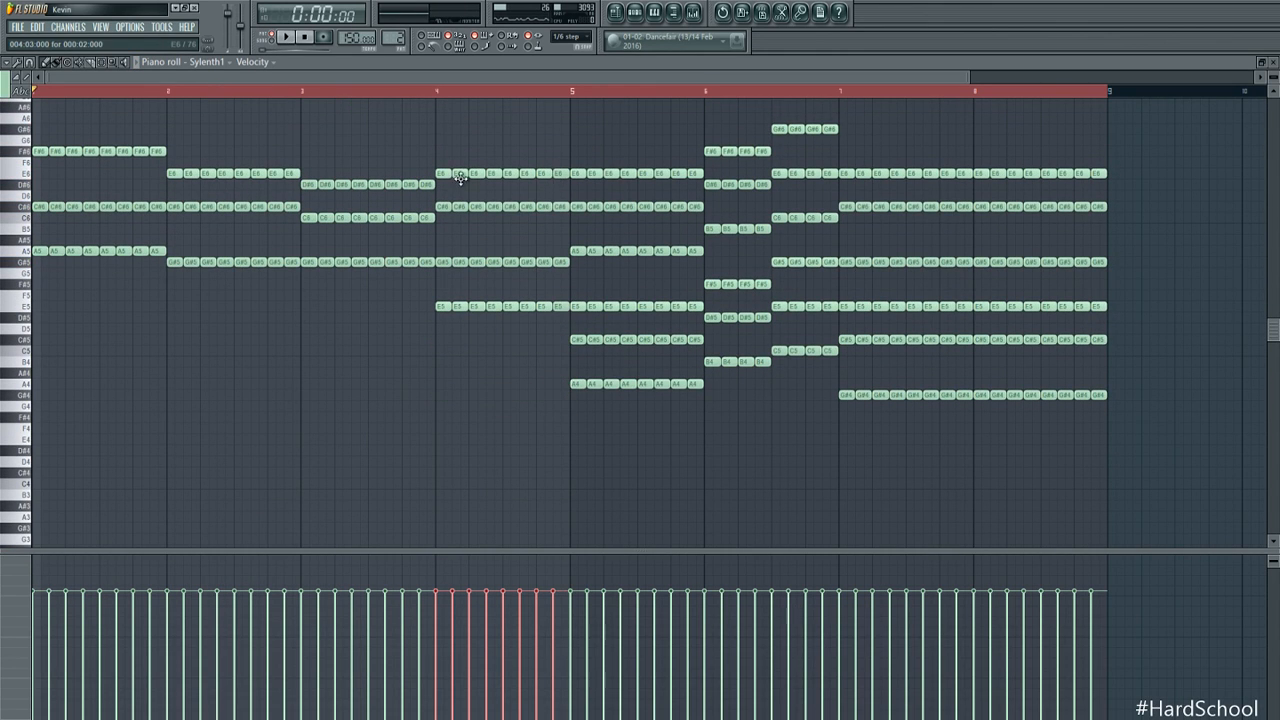
Delete the E6 notes in bar 4 and play the chords around bar 4 and from the start
{"action": "key", "text": "space"}
{"action": "scroll", "coordinate": [474, 277], "scroll_direction": "down", "scroll_amount": 3}
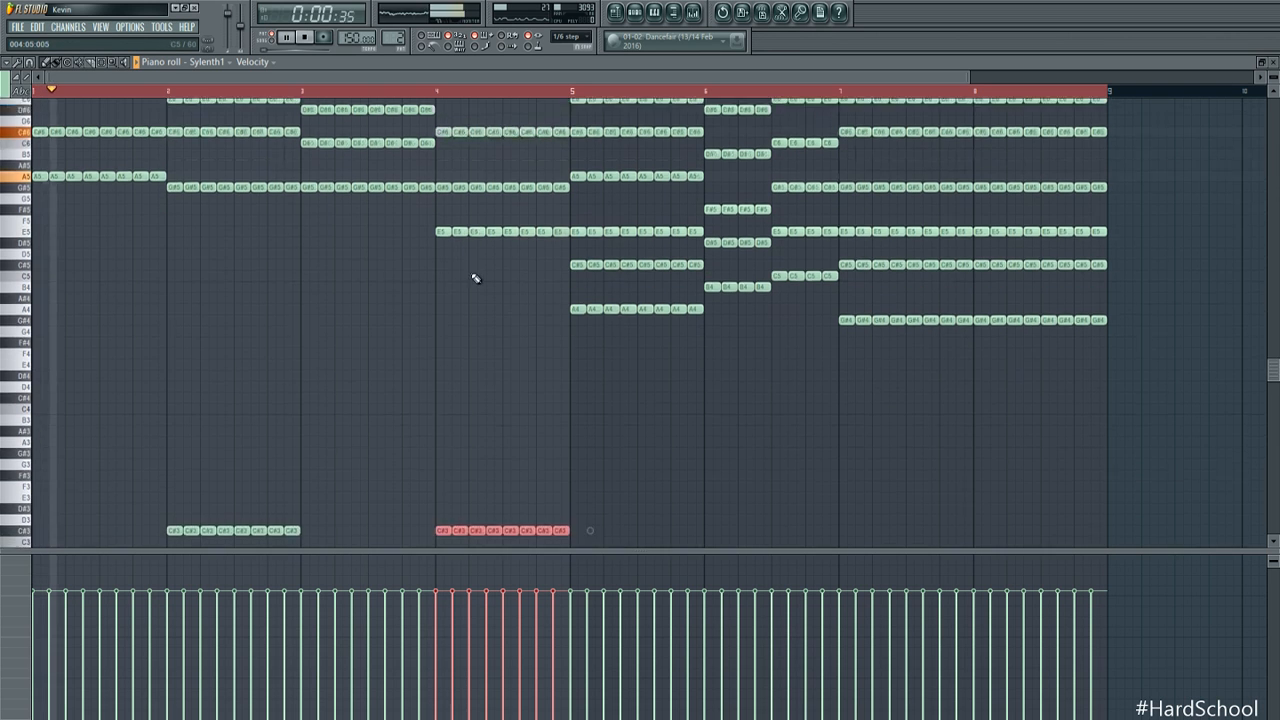
{"action": "scroll", "coordinate": [472, 262], "scroll_direction": "up", "scroll_amount": 3}
{"action": "left_click", "coordinate": [413, 89]}
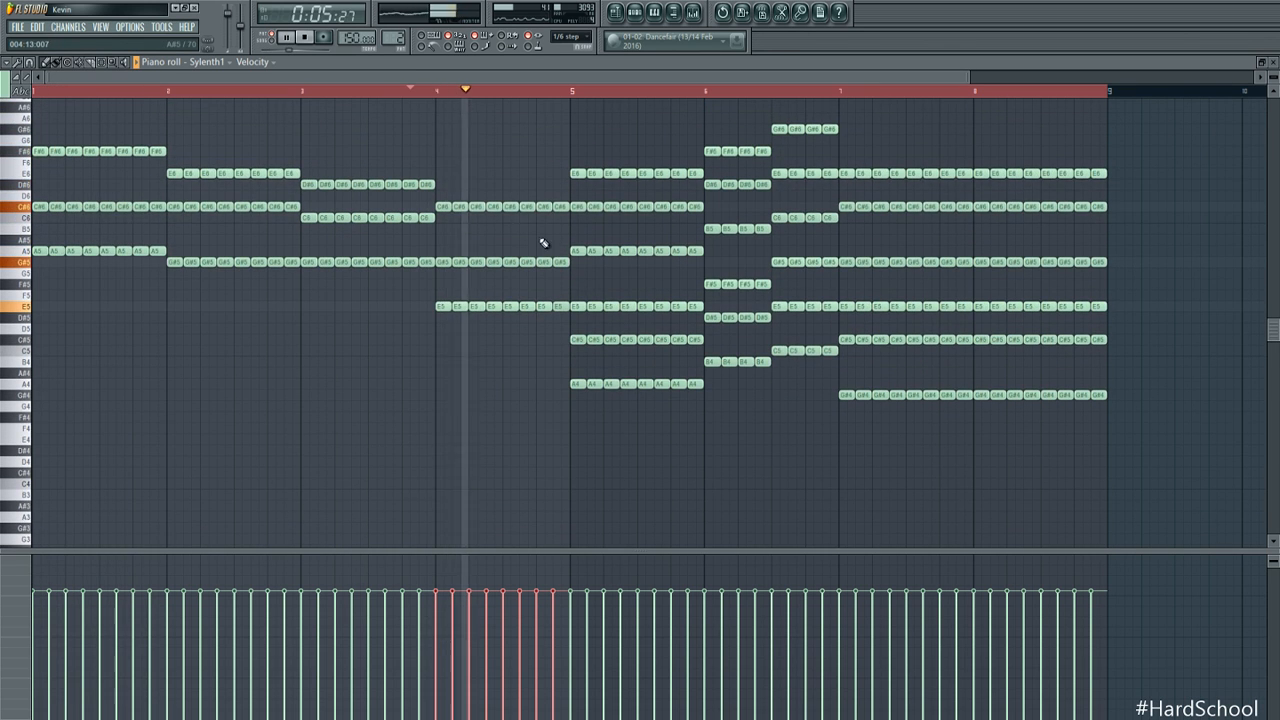
{"action": "scroll", "coordinate": [525, 238], "scroll_direction": "down", "scroll_amount": 3}
{"action": "key", "text": "space"}
{"action": "left_click", "coordinate": [34, 91]}
{"action": "key", "text": "space"}
{"action": "scroll", "coordinate": [277, 186], "scroll_direction": "up", "scroll_amount": 5}
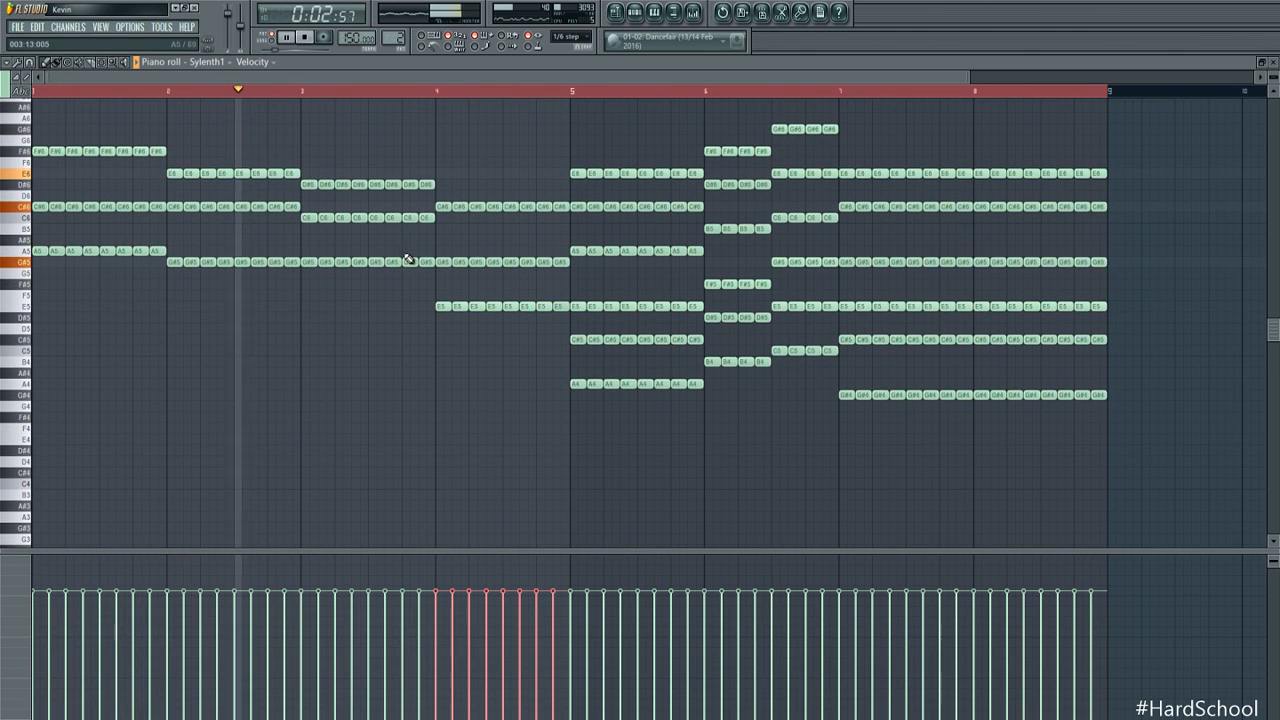
Raise the E5 notes in bar 4 one octave to E6, then stop playback
{"action": "left_click_drag", "start_coordinate": [562, 318], "coordinate": [349, 306]}
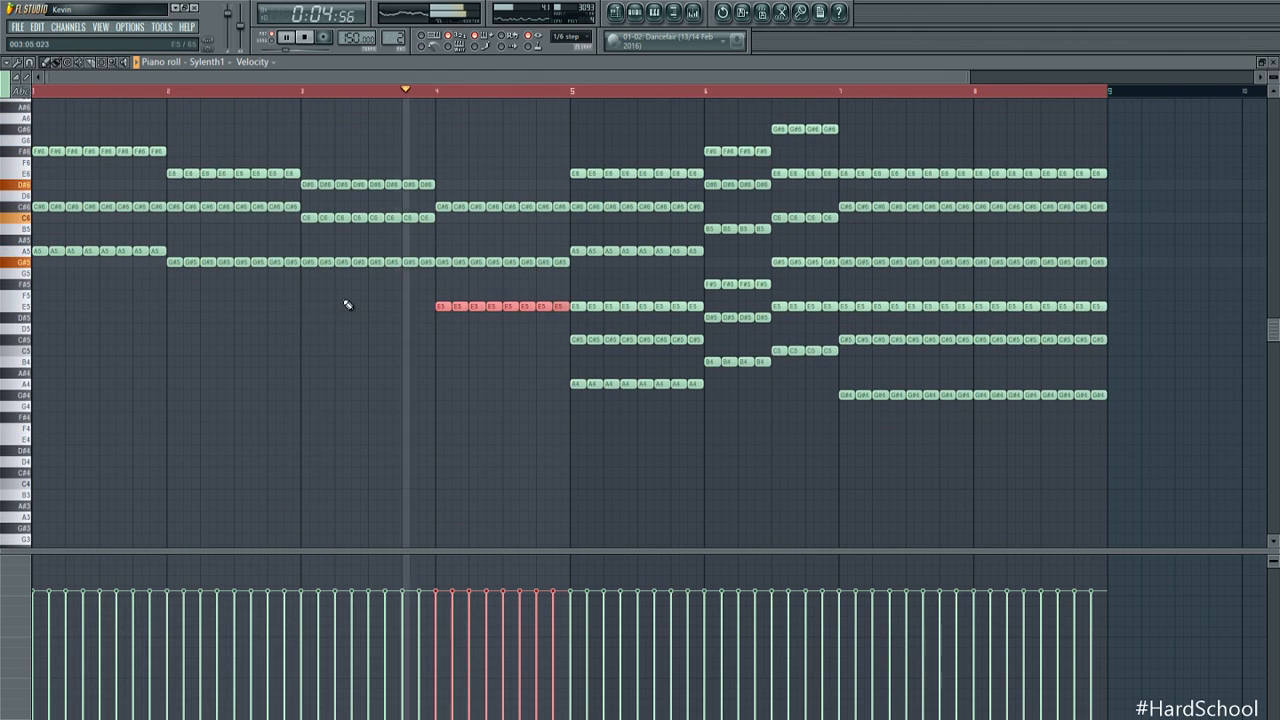
{"action": "key", "text": "ctrl+Up"}
{"action": "scroll", "coordinate": [349, 306], "scroll_direction": "down", "scroll_amount": 2}
{"action": "key", "text": "space"}
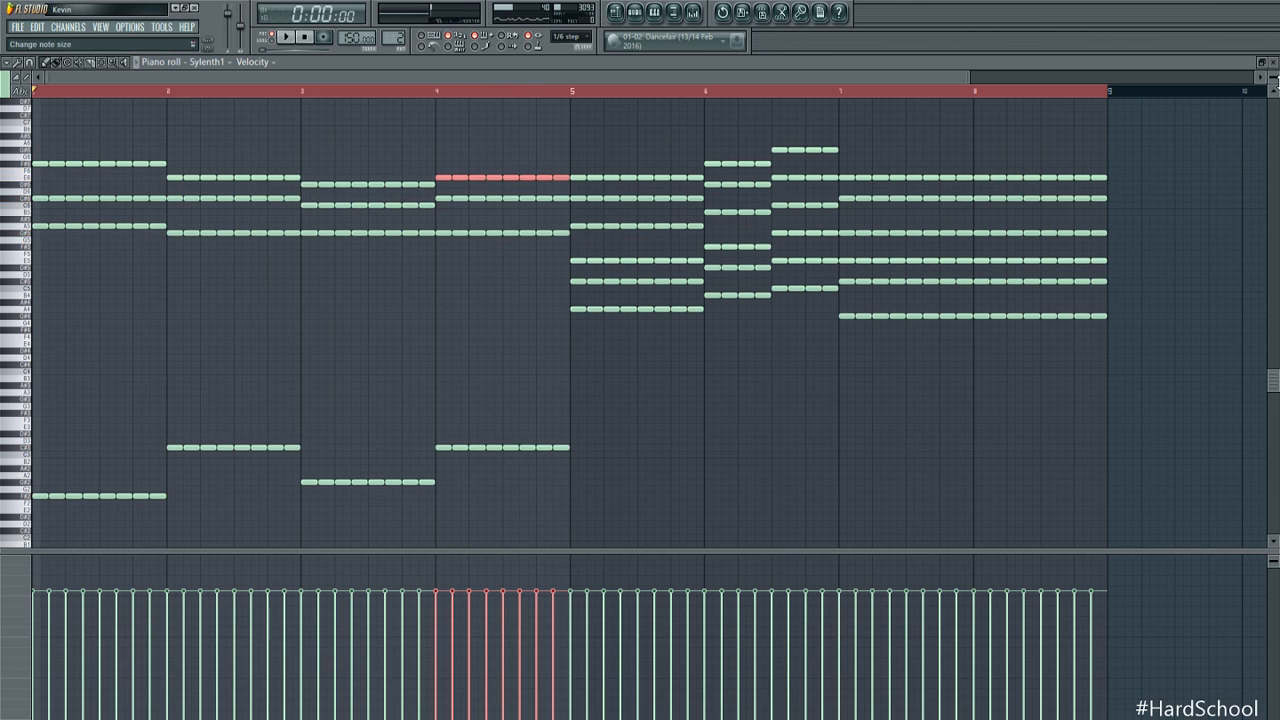
Lower the A4 notes in bar 5 two octaves to A2
{"action": "left_click_drag", "start_coordinate": [1273, 77], "coordinate": [1273, 68]}
{"action": "scroll", "coordinate": [677, 200], "scroll_direction": "up", "scroll_amount": 2}
{"action": "left_click_drag", "start_coordinate": [582, 149], "coordinate": [576, 149]}
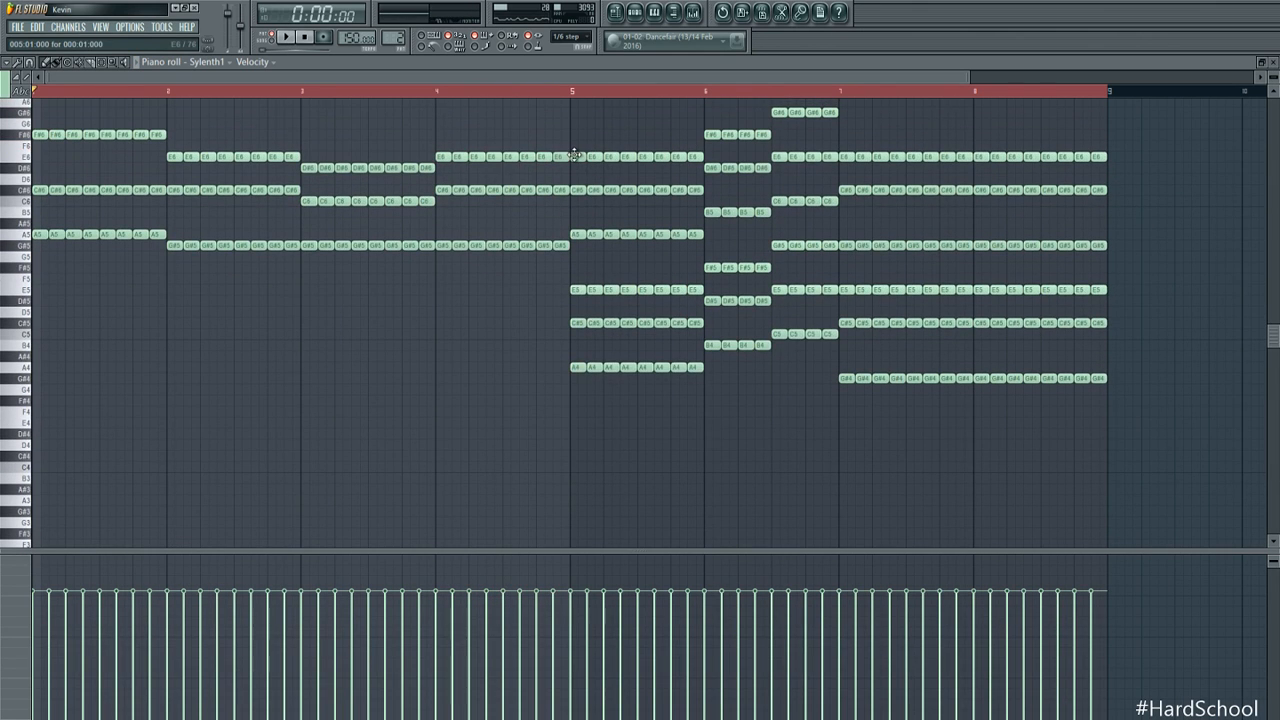
{"action": "left_click_drag", "start_coordinate": [697, 364], "coordinate": [497, 405]}
{"action": "scroll", "coordinate": [572, 344], "scroll_direction": "down", "scroll_amount": 2}
{"action": "scroll", "coordinate": [574, 344], "scroll_direction": "down", "scroll_amount": 2}
{"action": "key", "text": "ctrl+Down"}
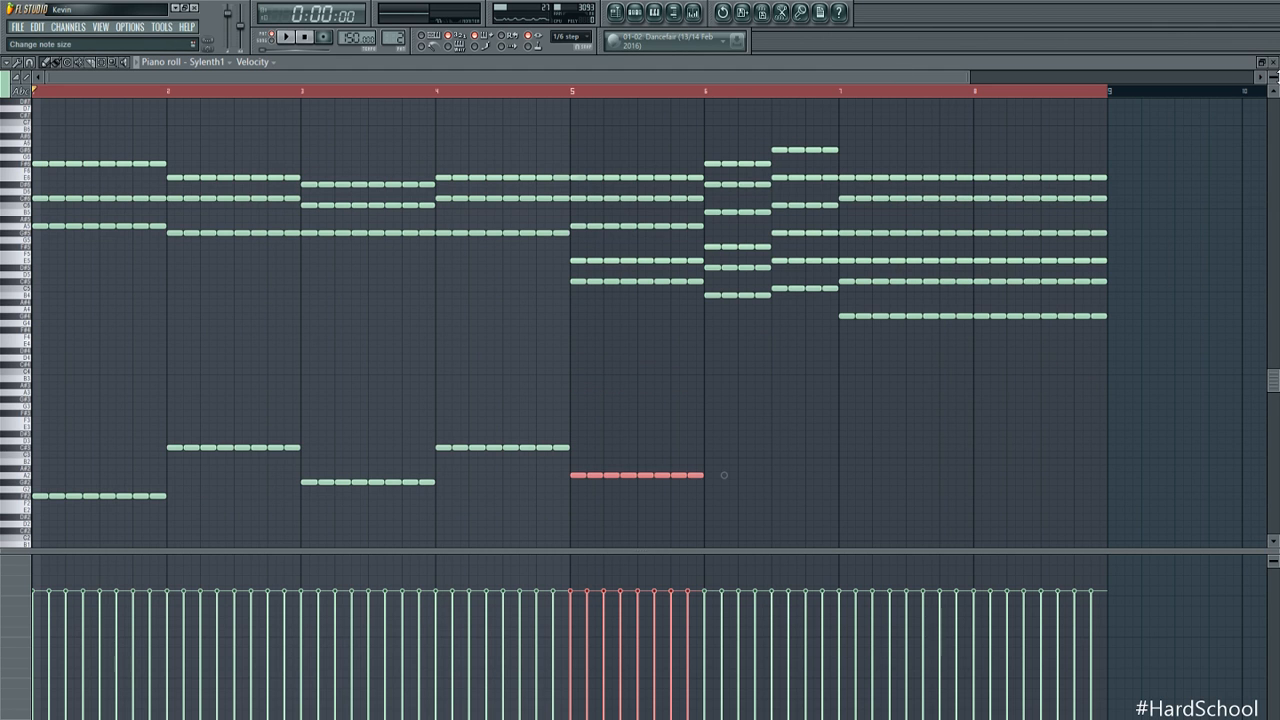
Delete the E5 and C#5 notes in bar 5 and preview the pattern
{"action": "scroll", "coordinate": [717, 430], "scroll_direction": "up", "scroll_amount": 2}
{"action": "right_click", "coordinate": [578, 259]}
{"action": "right_click", "coordinate": [604, 258]}
{"action": "scroll", "coordinate": [674, 272], "scroll_direction": "up", "scroll_amount": 1}
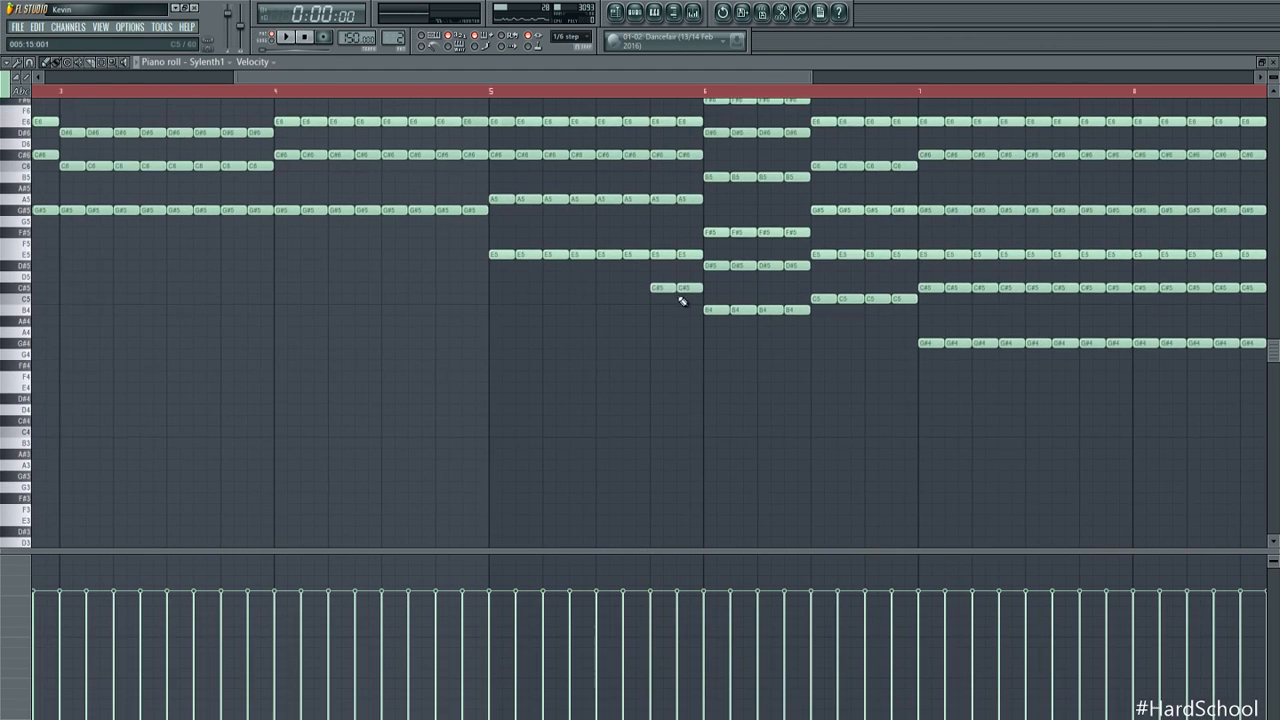
{"action": "right_click", "coordinate": [685, 290]}
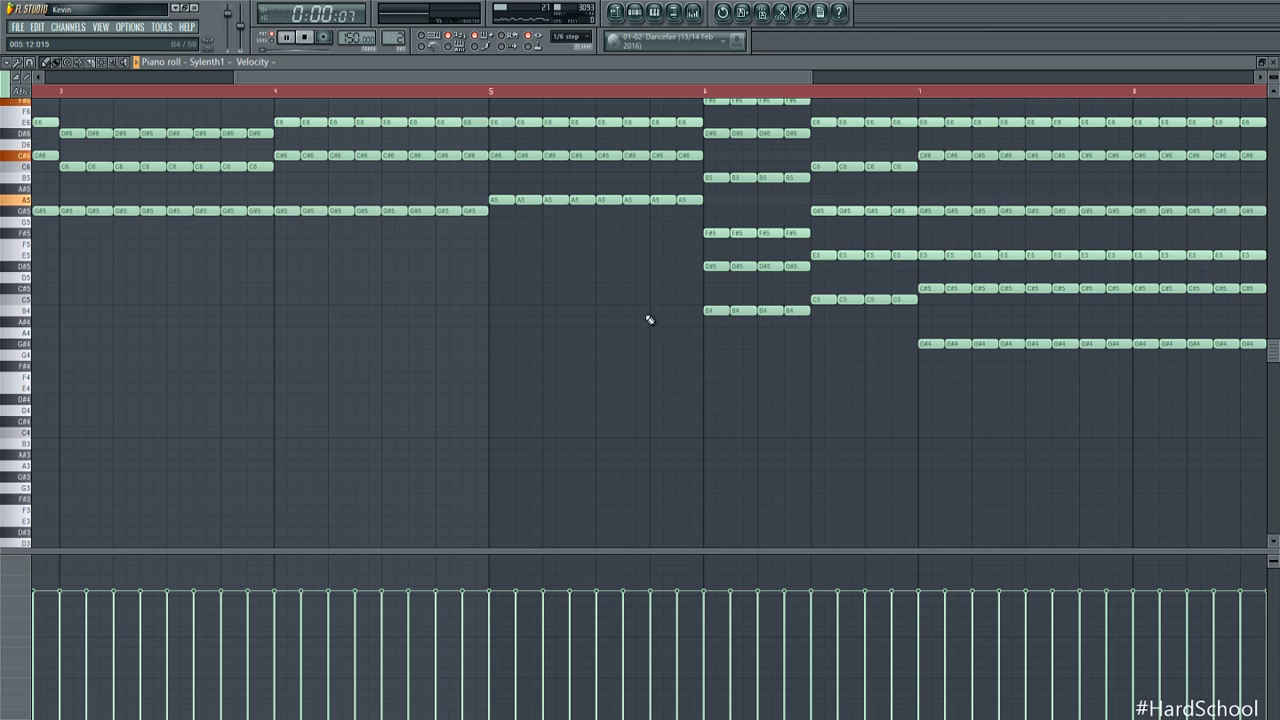
{"action": "scroll", "coordinate": [649, 320], "scroll_direction": "up", "scroll_amount": 2}
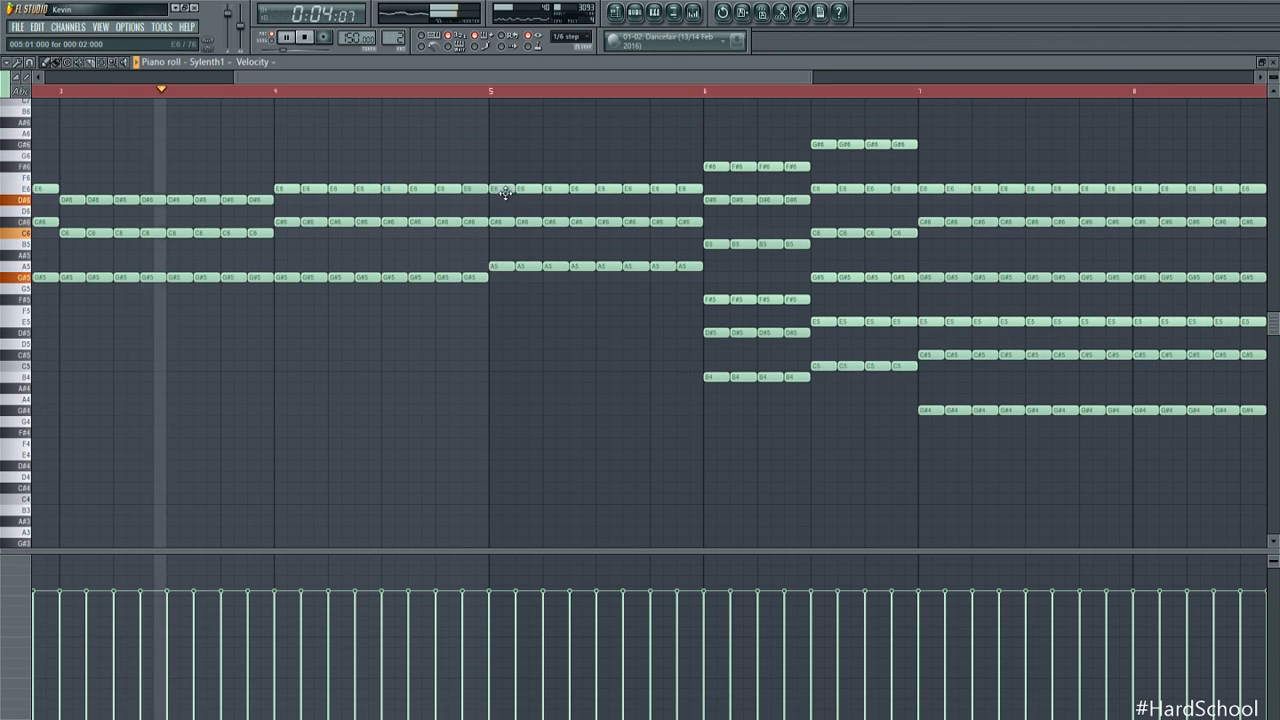
{"action": "scroll", "coordinate": [563, 243], "scroll_direction": "down", "scroll_amount": 1}
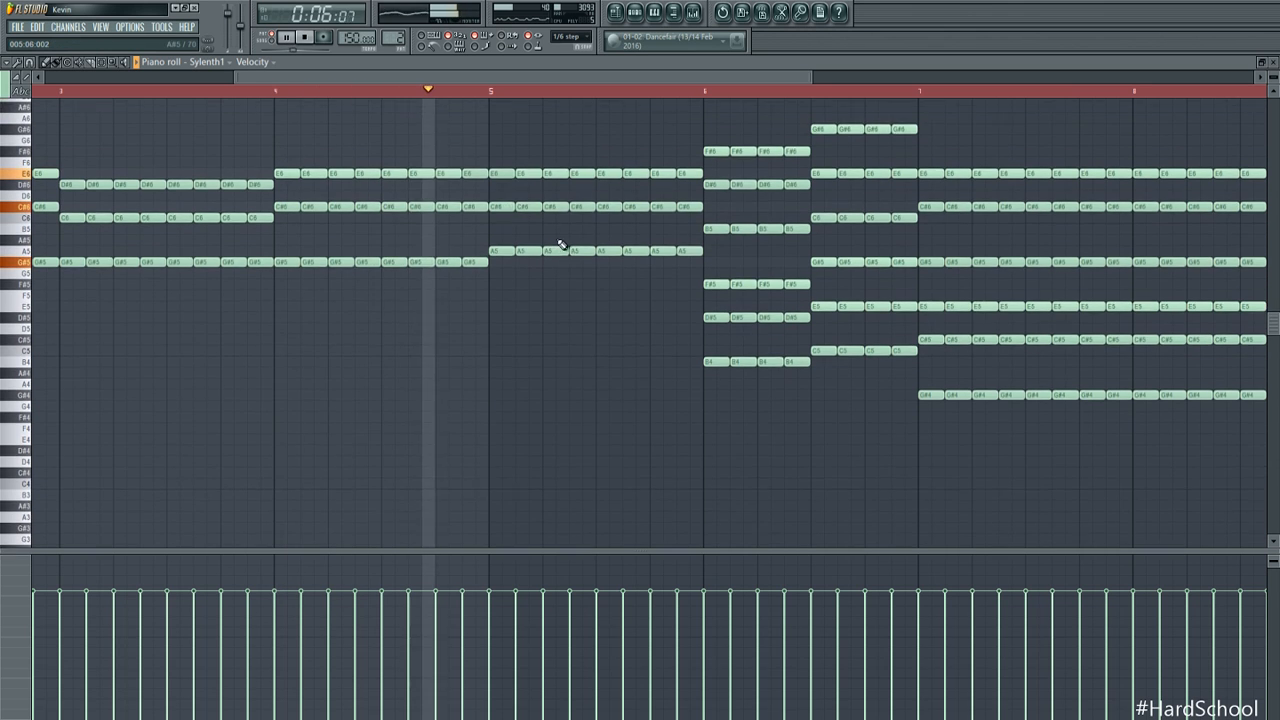
Lower the B4 and C5 notes in bar 6 to B2 and C3, and delete that bar's D#5, E5, F#5 and G#5 notes
{"action": "scroll", "coordinate": [563, 244], "scroll_direction": "up", "scroll_amount": 1}
{"action": "scroll", "coordinate": [684, 223], "scroll_direction": "right", "scroll_amount": 2}
{"action": "key", "text": "space"}
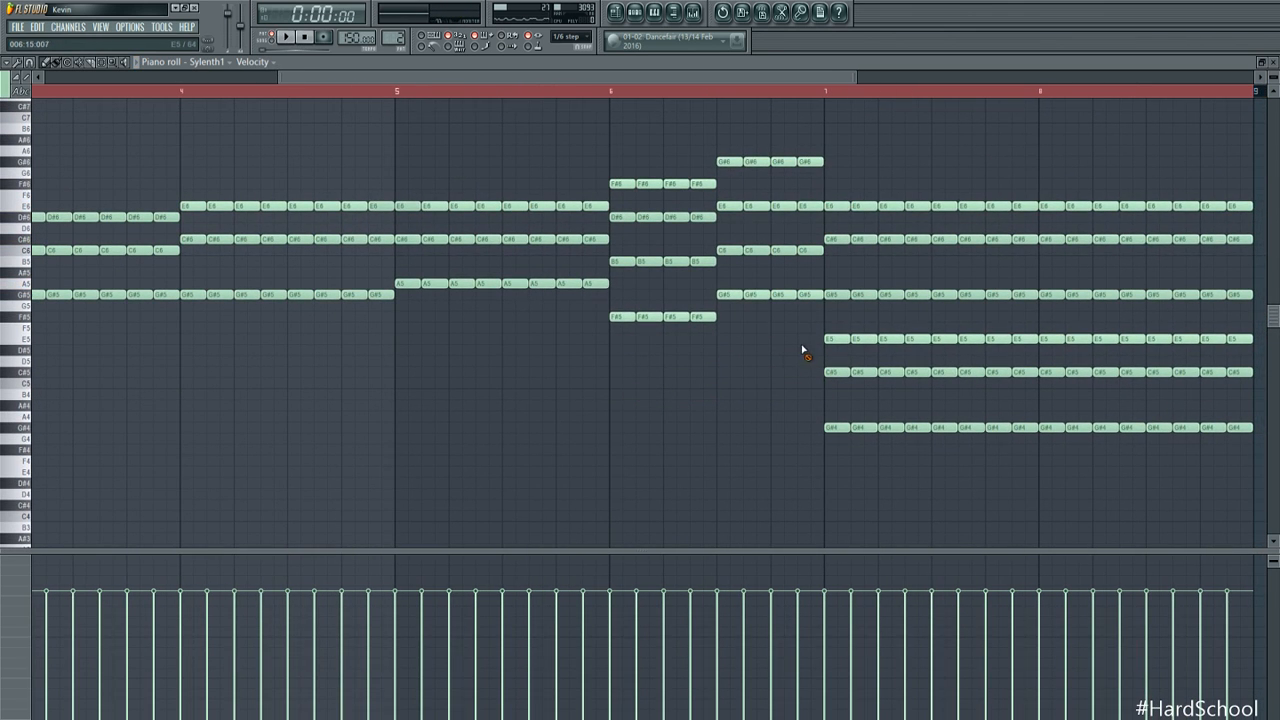
{"action": "left_click_drag", "start_coordinate": [800, 379], "coordinate": [655, 411]}
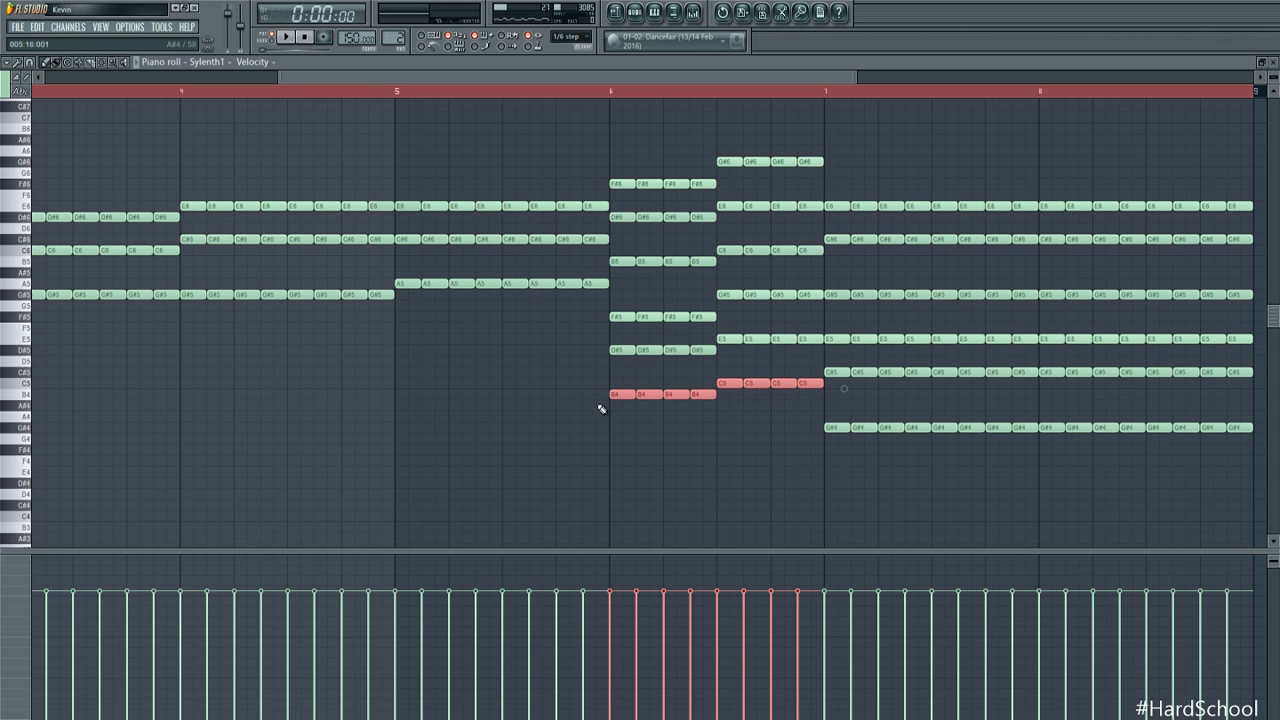
{"action": "scroll", "coordinate": [601, 409], "scroll_direction": "down", "scroll_amount": 2}
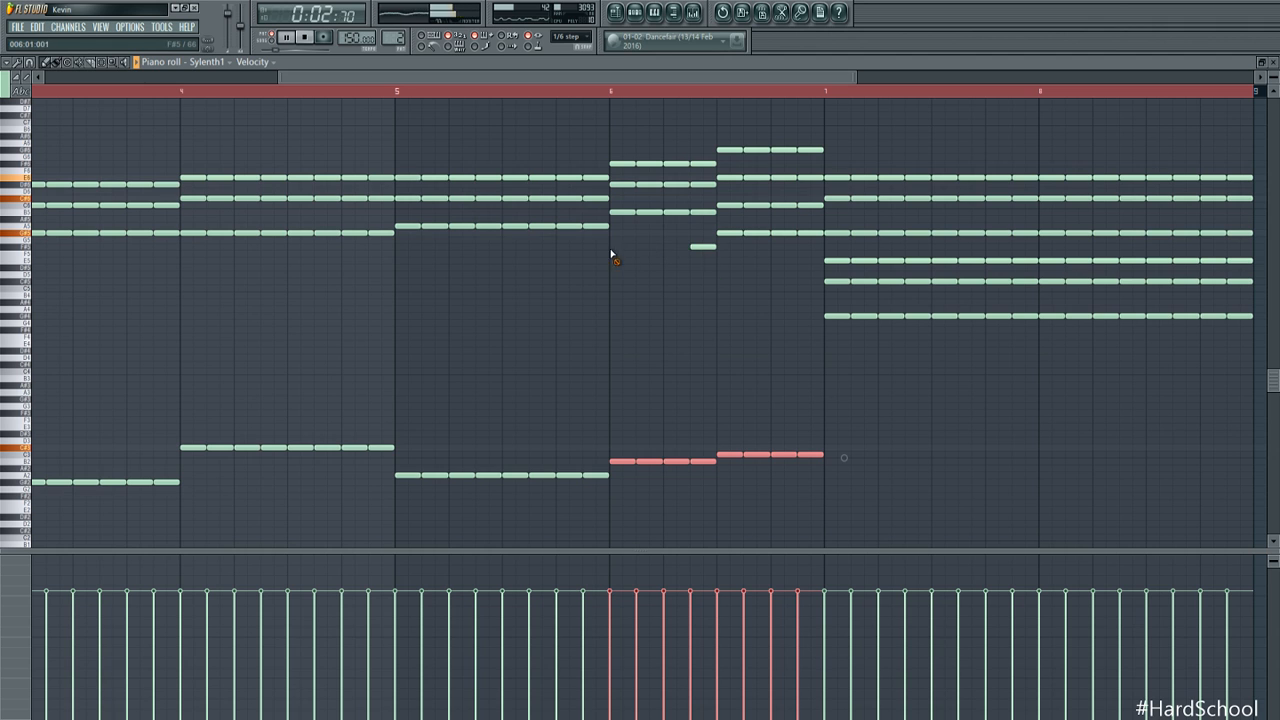
{"action": "scroll", "coordinate": [800, 239], "scroll_direction": "up", "scroll_amount": 4}
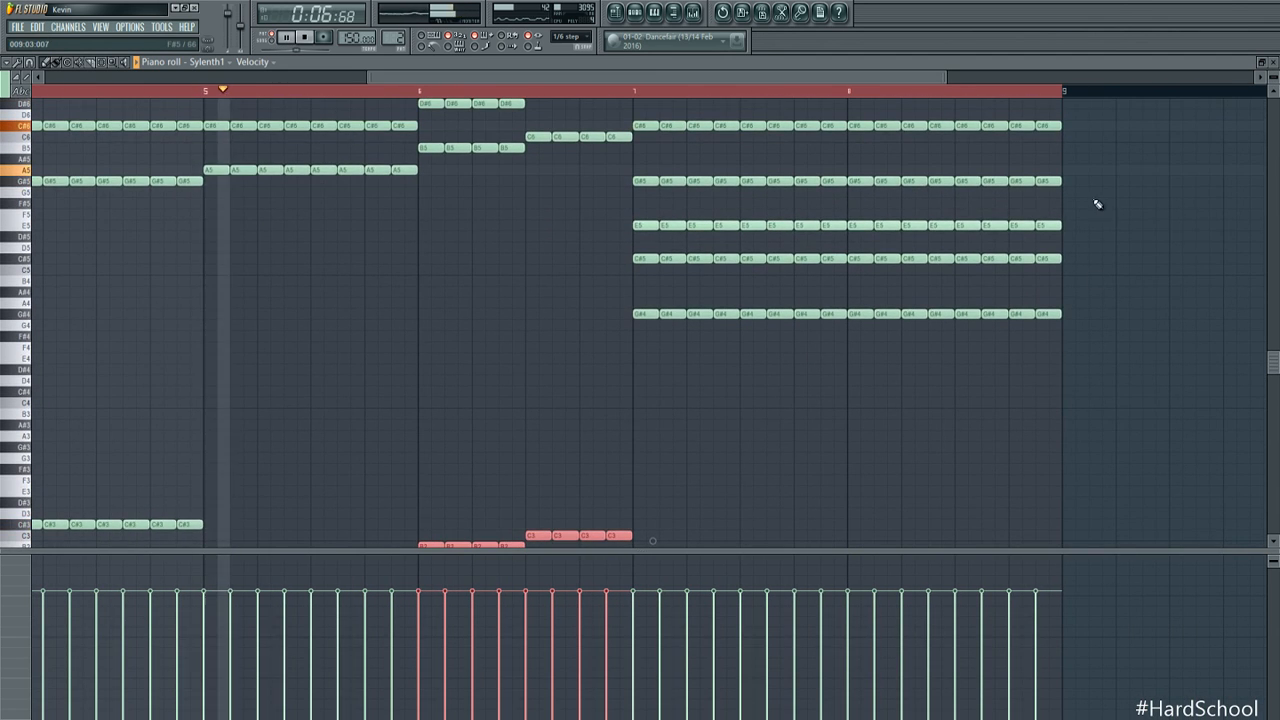
Delete the E5 and C#5 notes in bars 7 and 8
{"action": "scroll", "coordinate": [1094, 240], "scroll_direction": "up", "scroll_amount": 3}
{"action": "left_click_drag", "start_coordinate": [1090, 278], "coordinate": [628, 349]}
{"action": "key", "text": "Delete"}
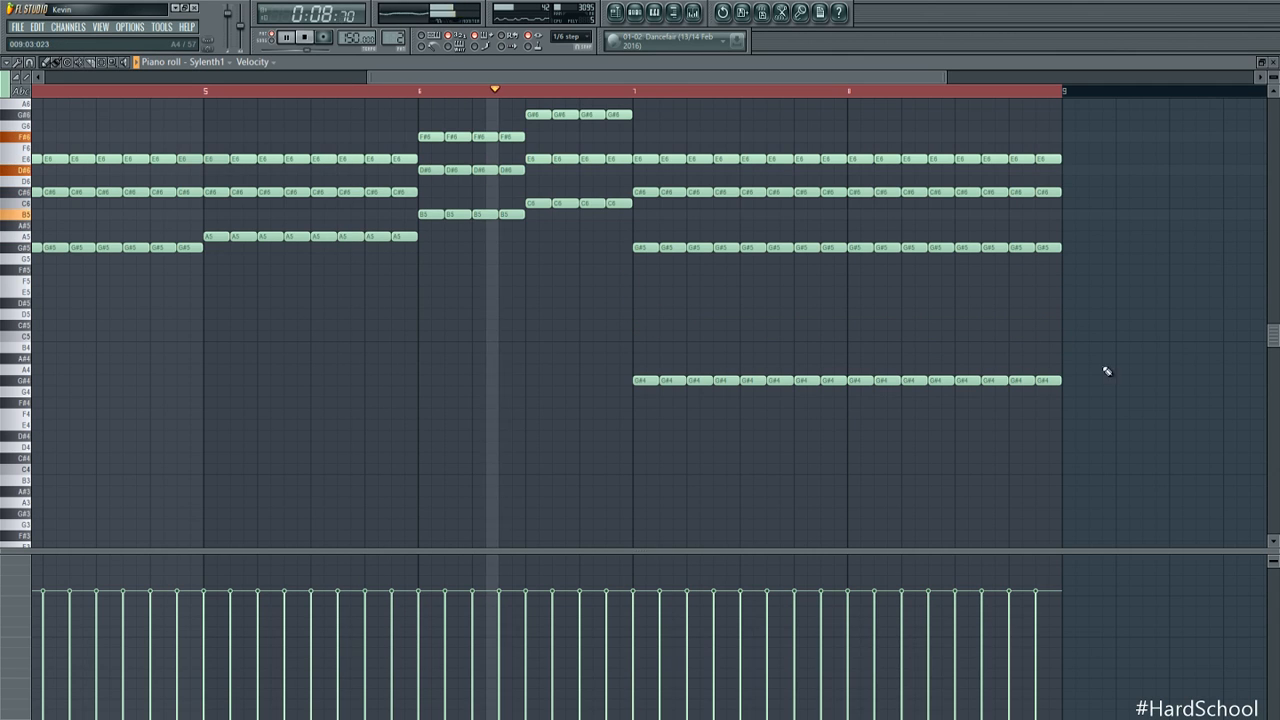
Move the G#4 notes in bars 7 and 8 down to C#3 and preview the end of bar 6
{"action": "left_click_drag", "start_coordinate": [1106, 368], "coordinate": [606, 408]}
{"action": "key", "text": "ctrl+Down"}
{"action": "scroll", "coordinate": [429, 440], "scroll_direction": "down", "scroll_amount": 3}
{"action": "key", "text": "space"}
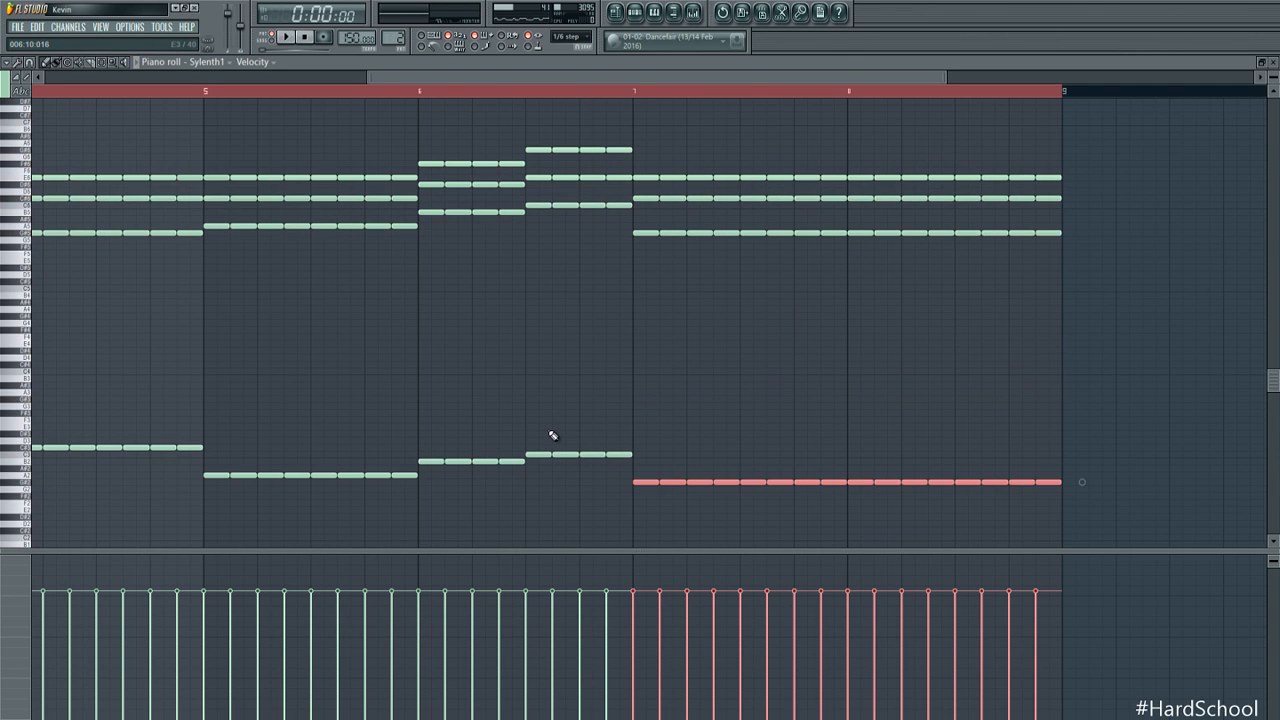
{"action": "left_click_drag", "start_coordinate": [645, 482], "coordinate": [642, 447]}
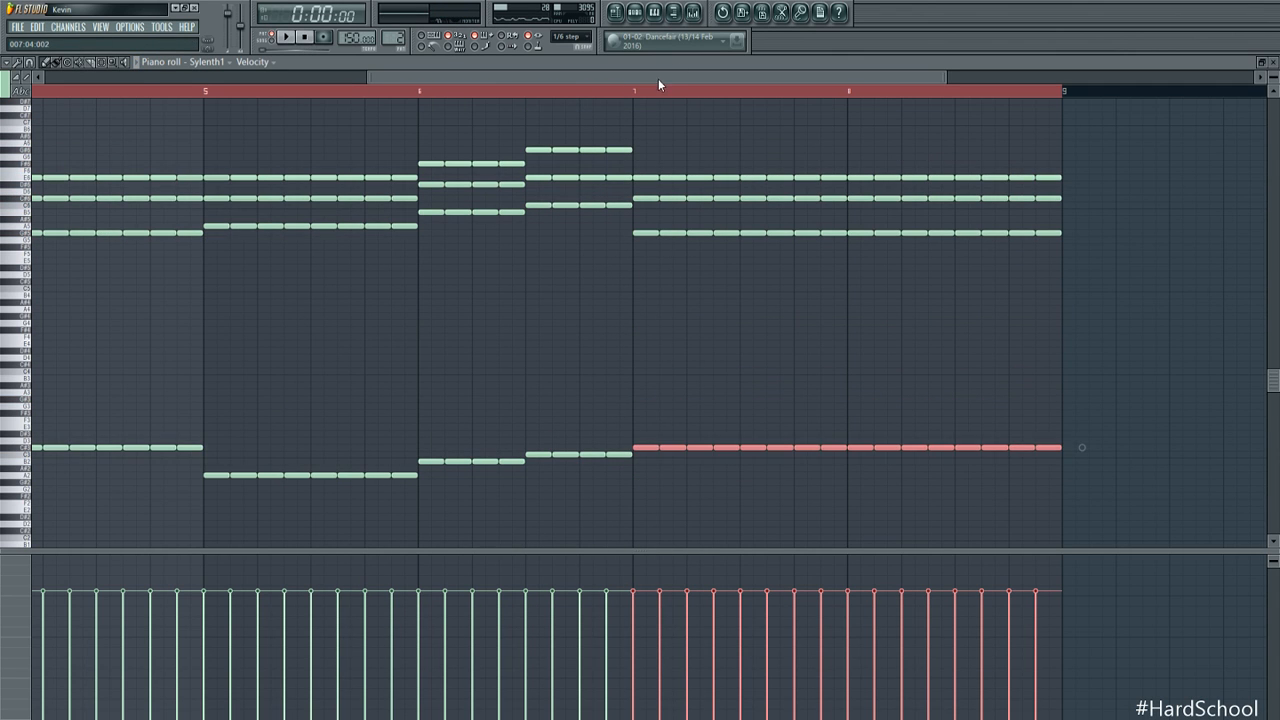
{"action": "left_click", "coordinate": [613, 92]}
{"action": "key", "text": "space"}
{"action": "scroll", "coordinate": [961, 243], "scroll_direction": "up", "scroll_amount": 3}
{"action": "key", "text": "space"}
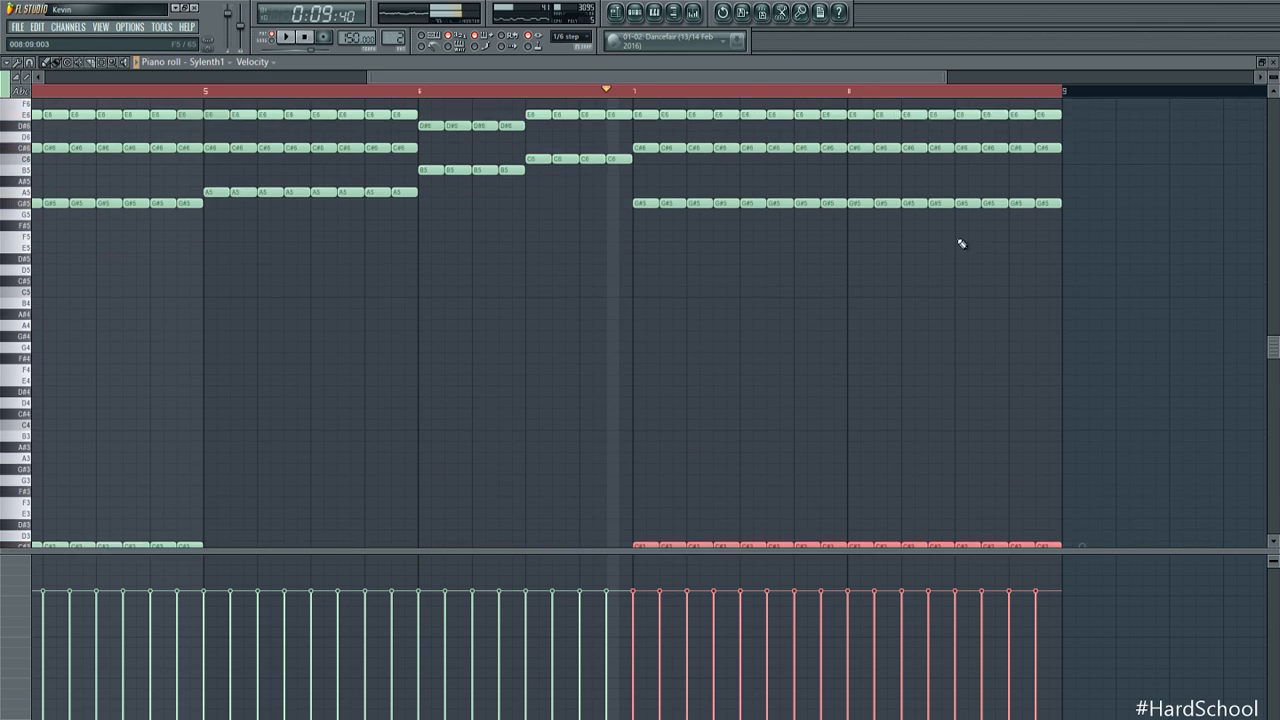
Replace the last E6 note of bar 7 with a D#6 note and preview the change
{"action": "scroll", "coordinate": [829, 166], "scroll_direction": "up", "scroll_amount": 2}
{"action": "left_click", "coordinate": [828, 187]}
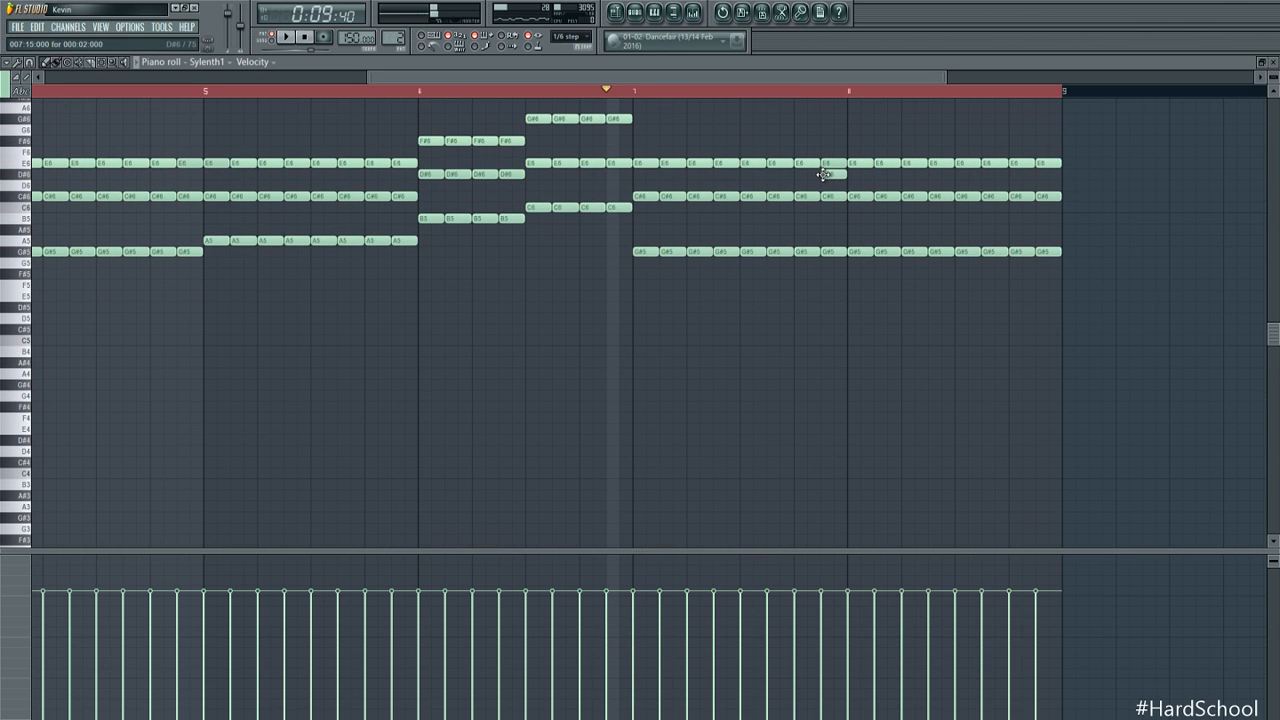
{"action": "key", "text": "space"}
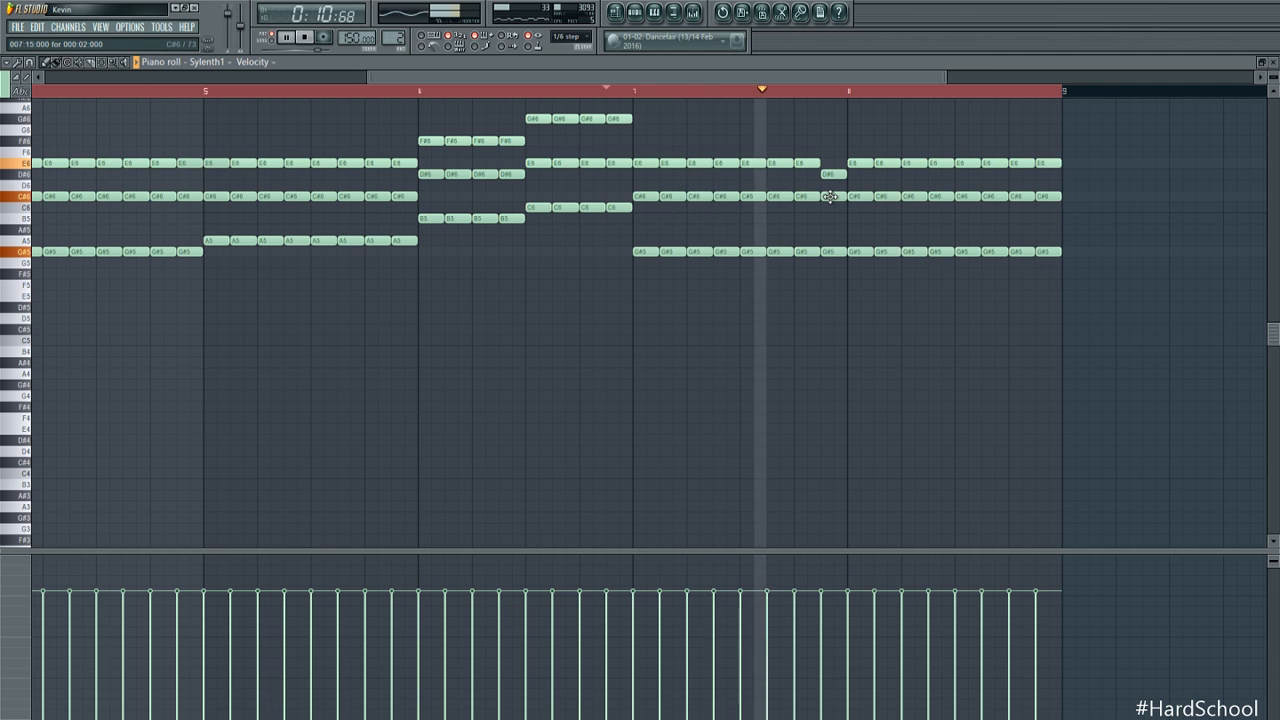
{"action": "scroll", "coordinate": [837, 208], "scroll_direction": "down", "scroll_amount": 4}
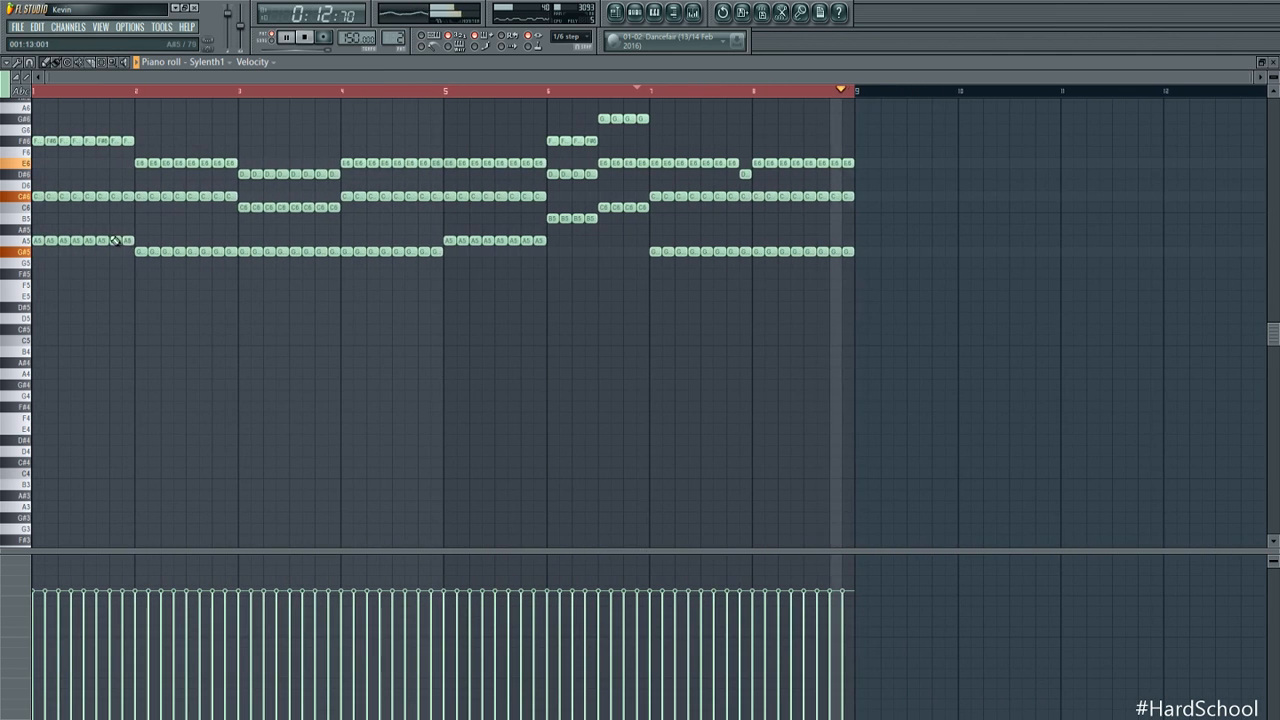
{"action": "key", "text": "space"}
Add a lower chord voice of repeated notes: F#5 in bar 1, E5 in bar 2, D#5 in bar 3, E5 in bars 4-5, F#5 in bar 6
{"action": "scroll", "coordinate": [40, 238], "scroll_direction": "up", "scroll_amount": 2}
{"action": "left_click_drag", "start_coordinate": [204, 215], "coordinate": [70, 248]}
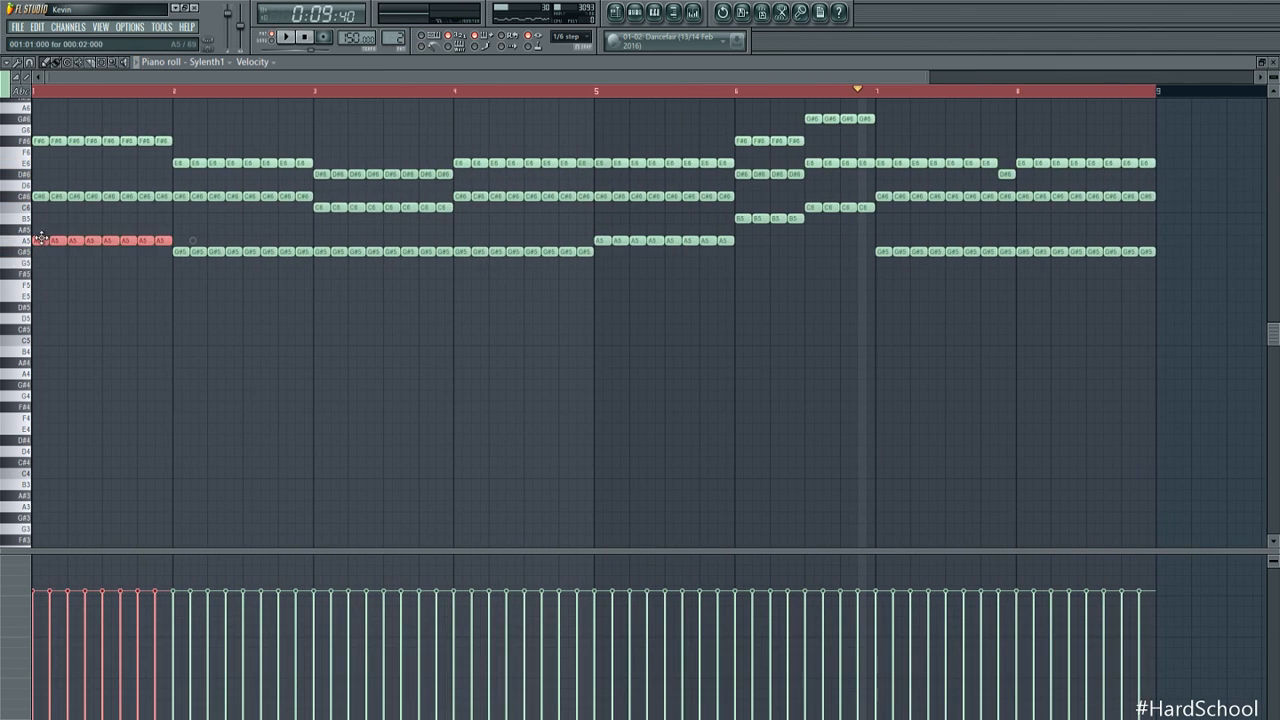
{"action": "left_click", "coordinate": [78, 88]}
{"action": "left_click_drag", "start_coordinate": [36, 272], "coordinate": [751, 296]}
{"action": "key", "text": "space"}
{"action": "key", "text": "space"}
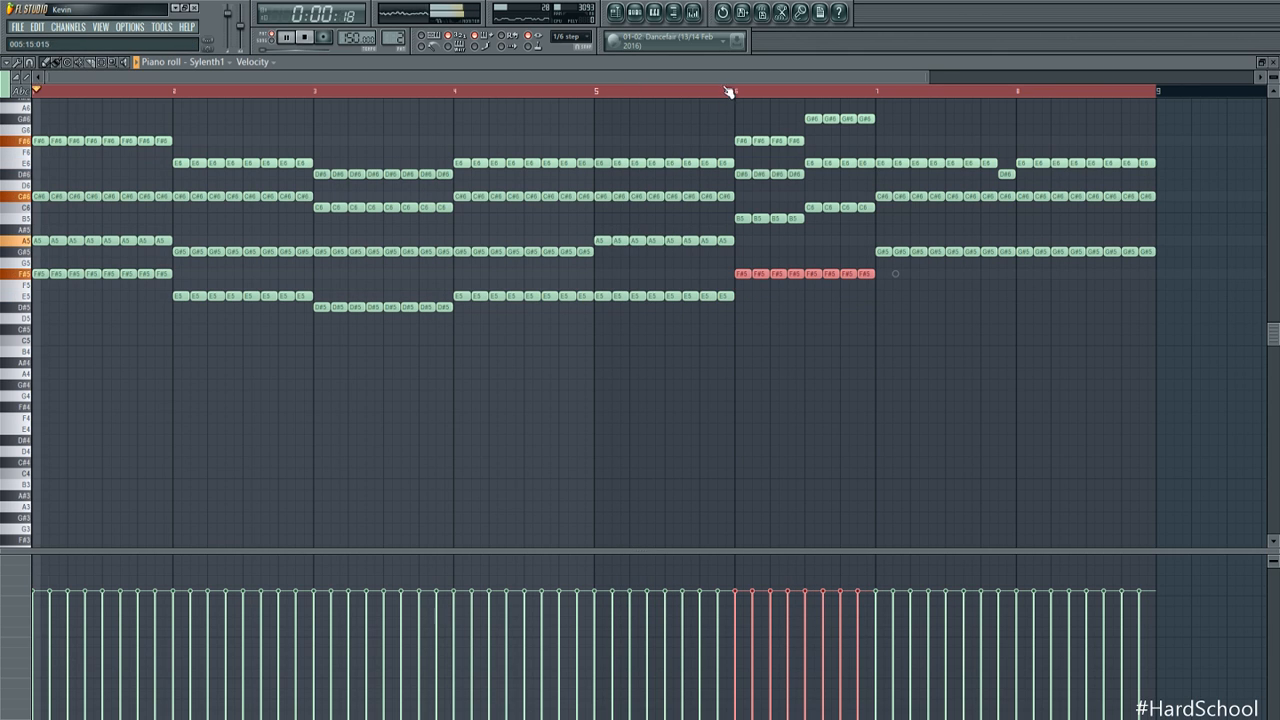
Play from the end of bar 5 and raise the F#5 notes in the second half of bar 6 to G#5
{"action": "left_click", "coordinate": [718, 91]}
{"action": "left_click_drag", "start_coordinate": [900, 270], "coordinate": [815, 282]}
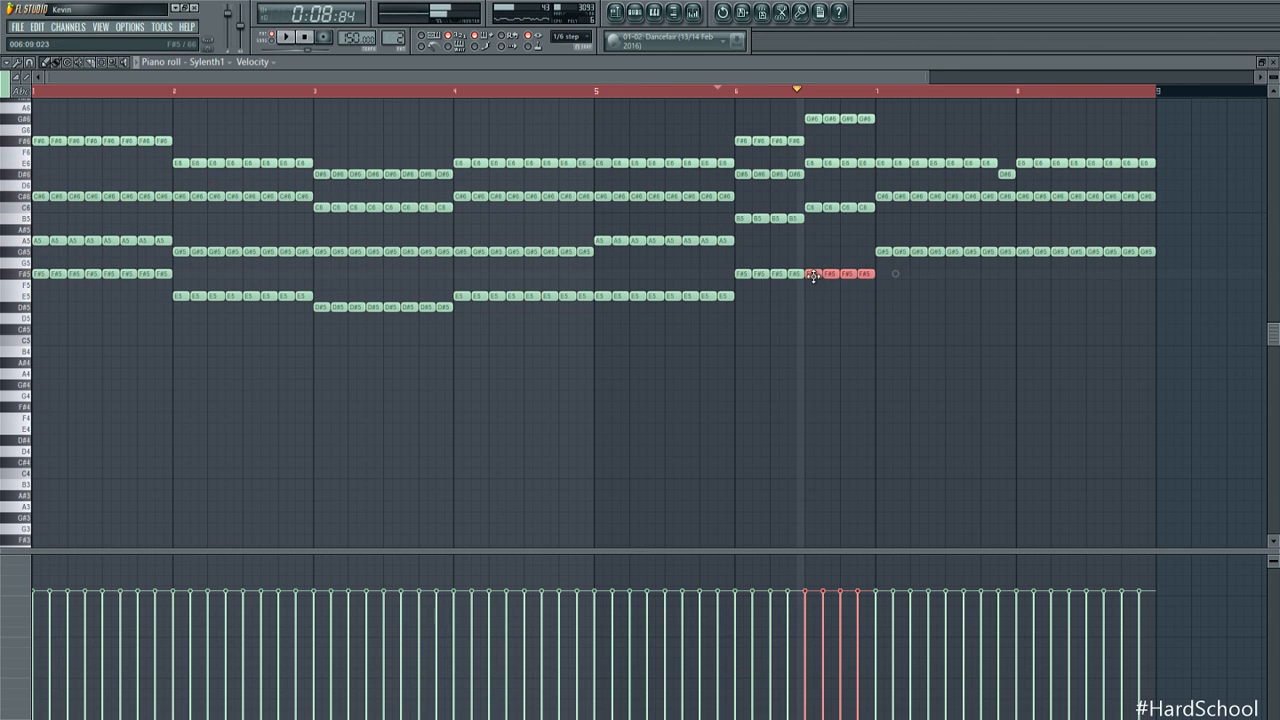
{"action": "mouse_move", "coordinate": [1026, 214]}
{"action": "left_mouse_down"}
{"action": "mouse_move", "coordinate": [1012, 238]}
{"action": "mouse_move", "coordinate": [894, 262]}
{"action": "left_mouse_up"}
{"action": "key", "text": "space"}
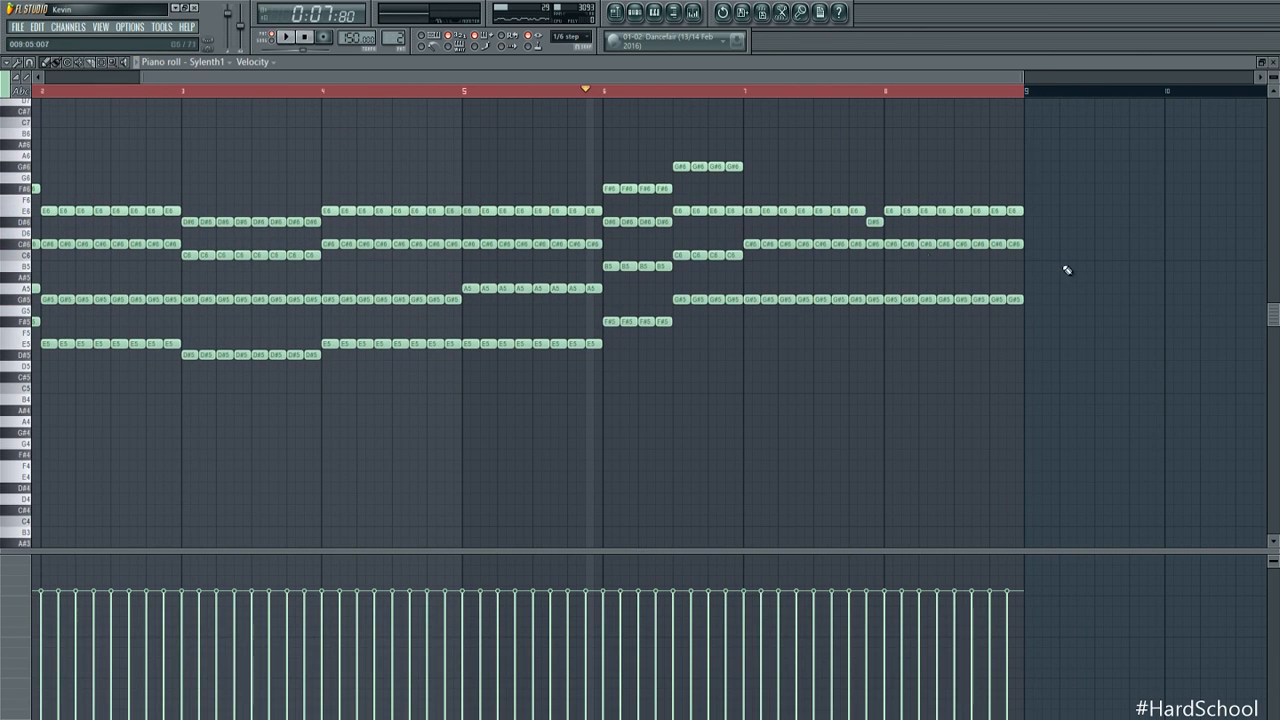
Copy the G#5 notes in bars 7 and 8 down to E5 and play the ending
{"action": "left_click_drag", "start_coordinate": [1067, 270], "coordinate": [744, 348]}
{"action": "key", "text": "space"}
{"action": "scroll", "coordinate": [820, 308], "scroll_direction": "down", "scroll_amount": 1}
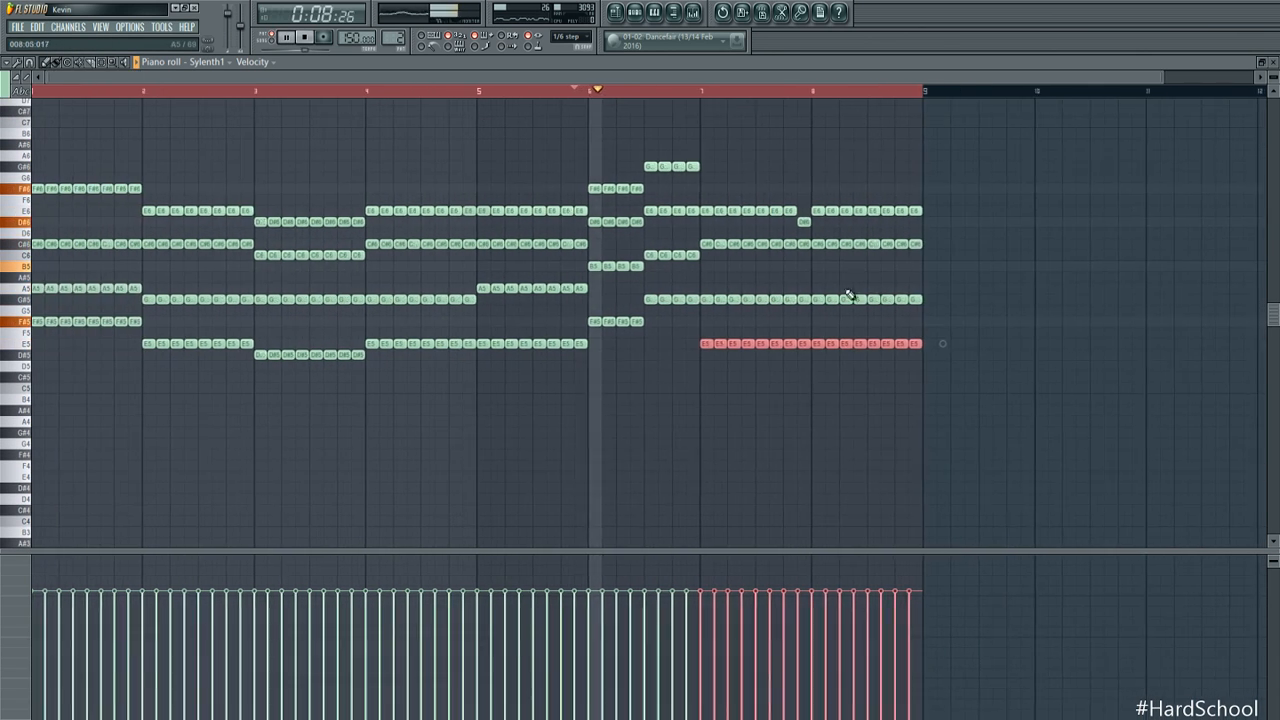
{"action": "scroll", "coordinate": [700, 312], "scroll_direction": "down", "scroll_amount": 4}
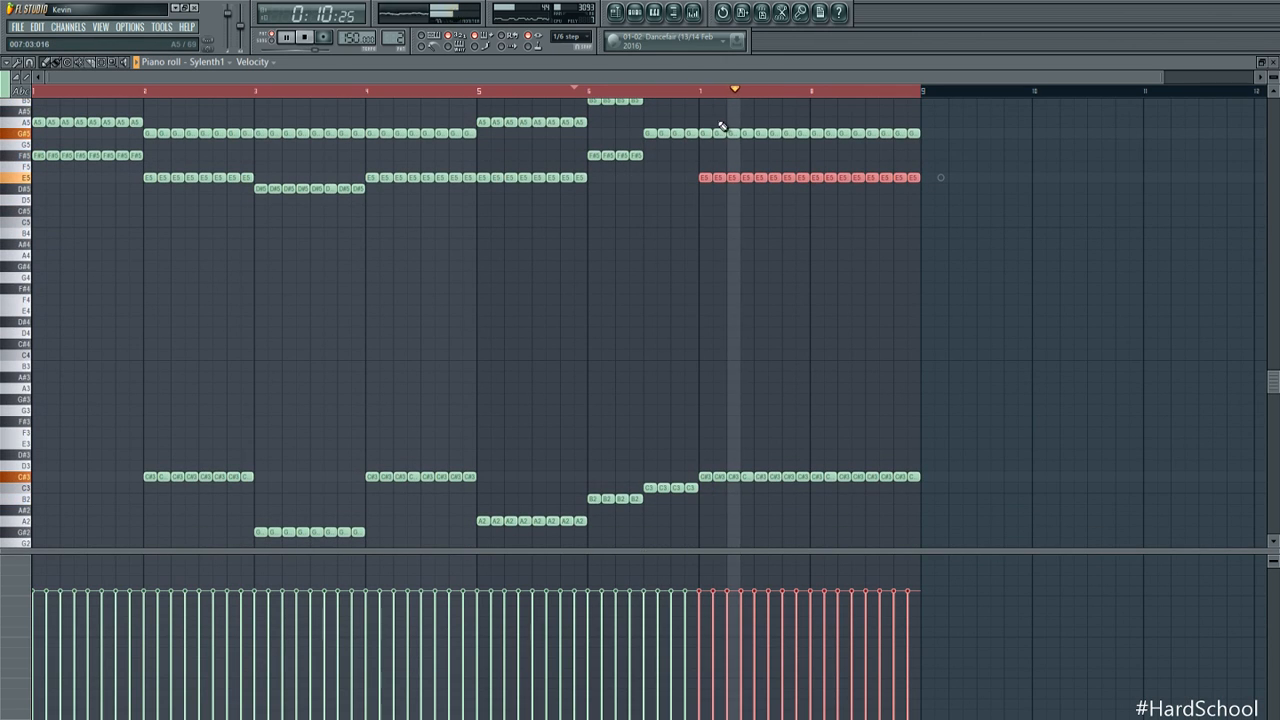
{"action": "scroll", "coordinate": [690, 250], "scroll_direction": "up", "scroll_amount": 4}
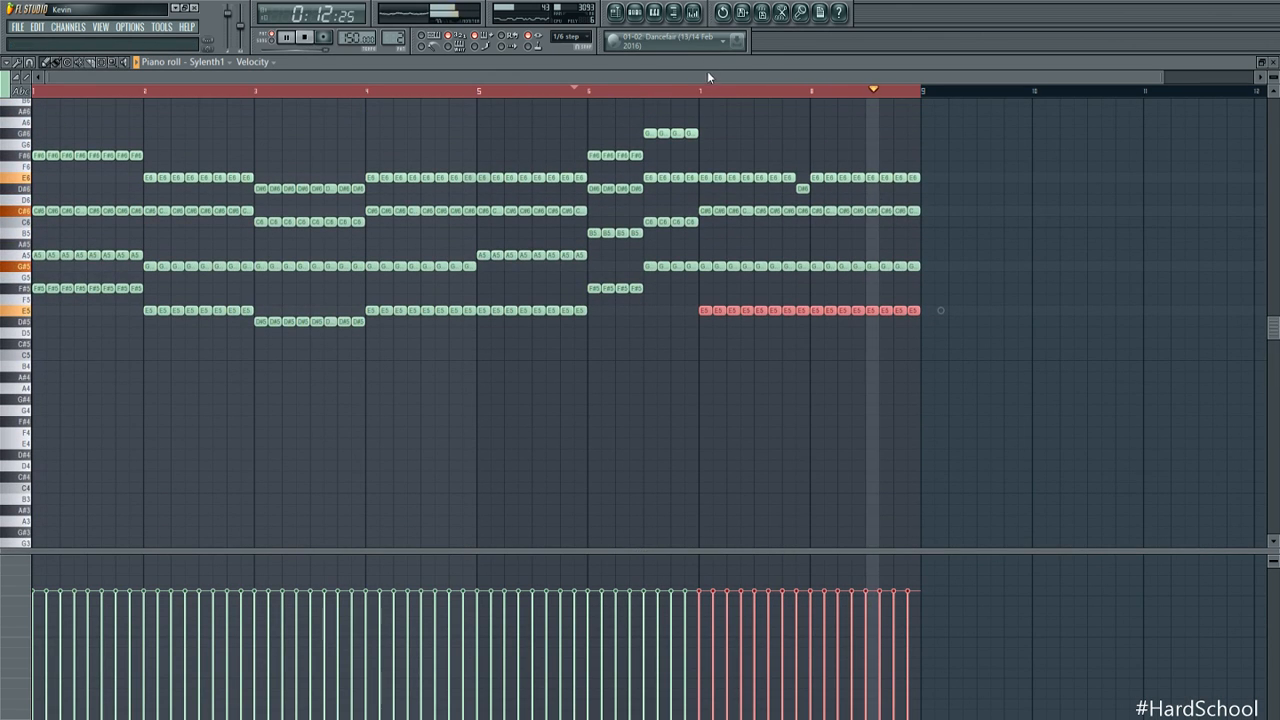
Insert FabFilter Pro-Q on the TruePianos mixer track with a High Cut and a bell boost of 2.98 dB at 20422 Hz, and resume playback
{"action": "key", "text": "F9"}
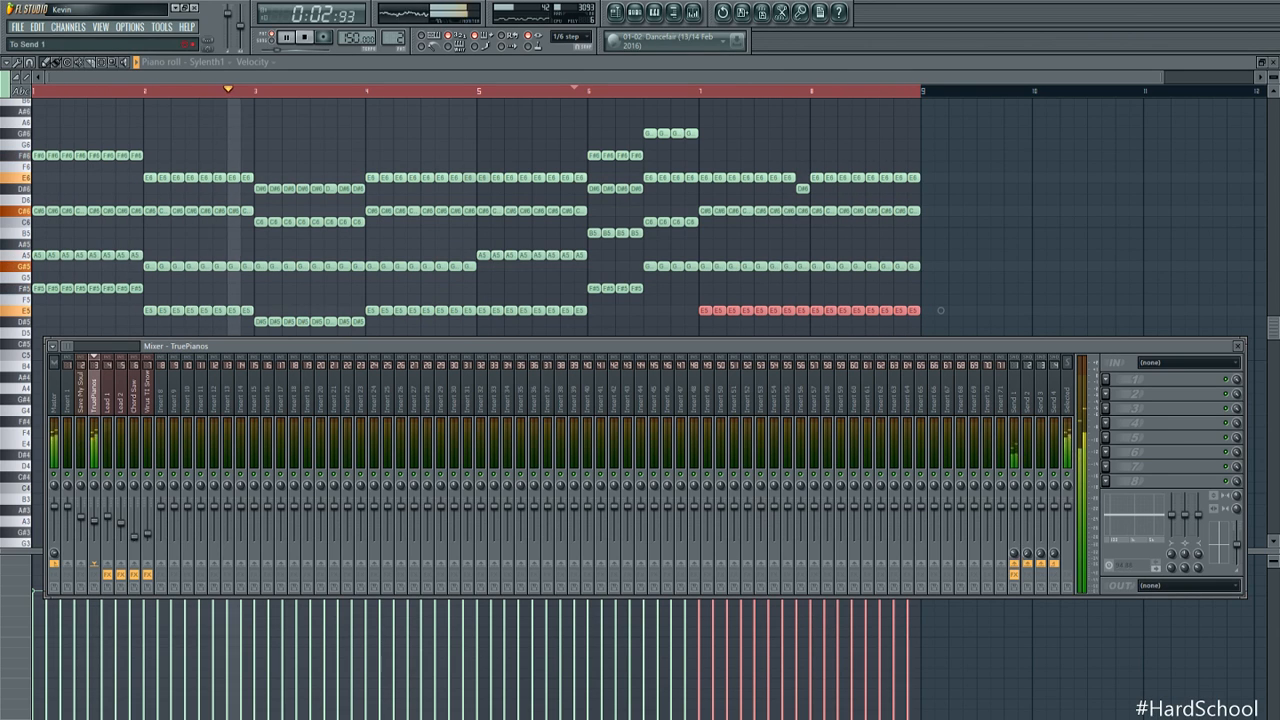
{"action": "key", "text": "space"}
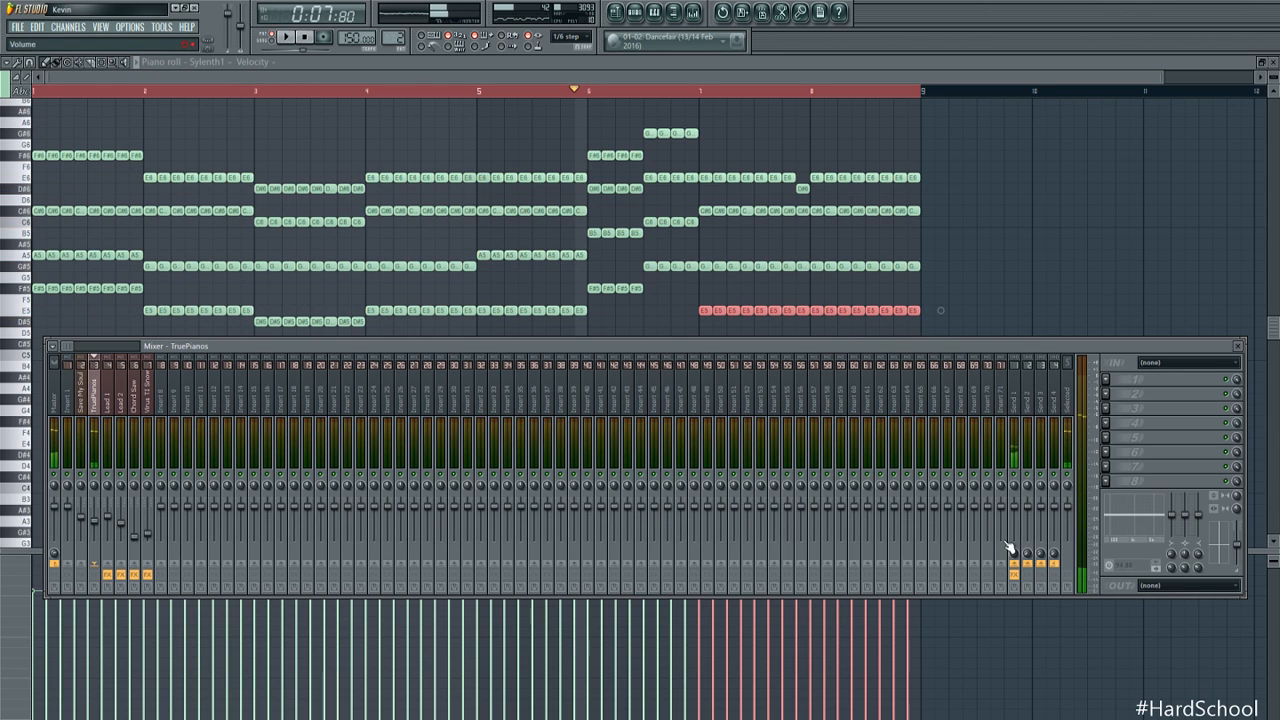
{"action": "left_click", "coordinate": [158, 418]}
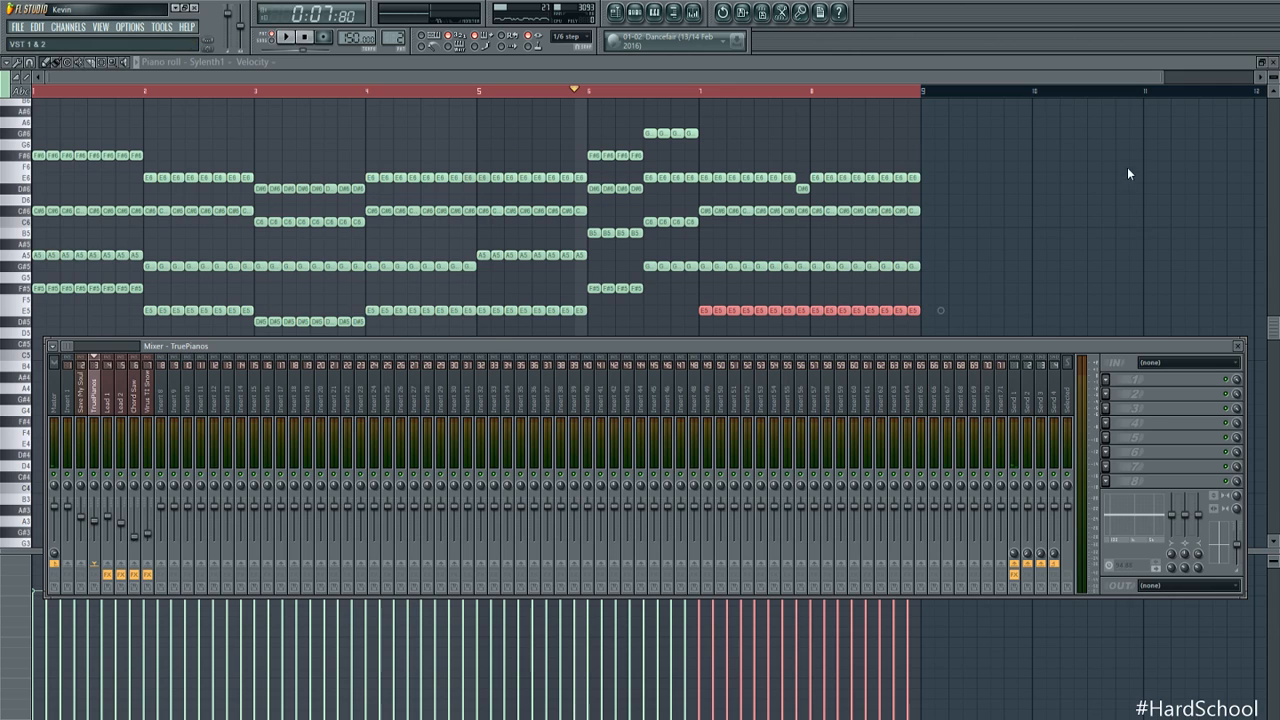
{"action": "double_click", "coordinate": [388, 290]}
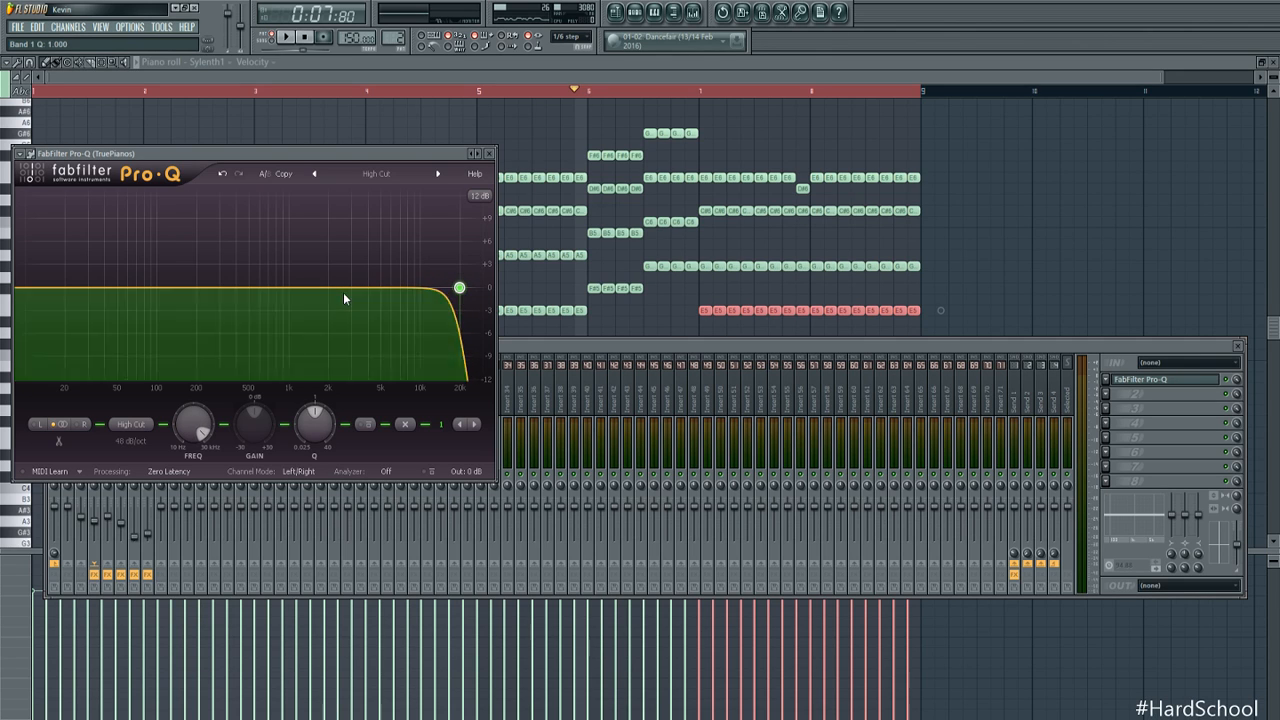
{"action": "double_click", "coordinate": [460, 259]}
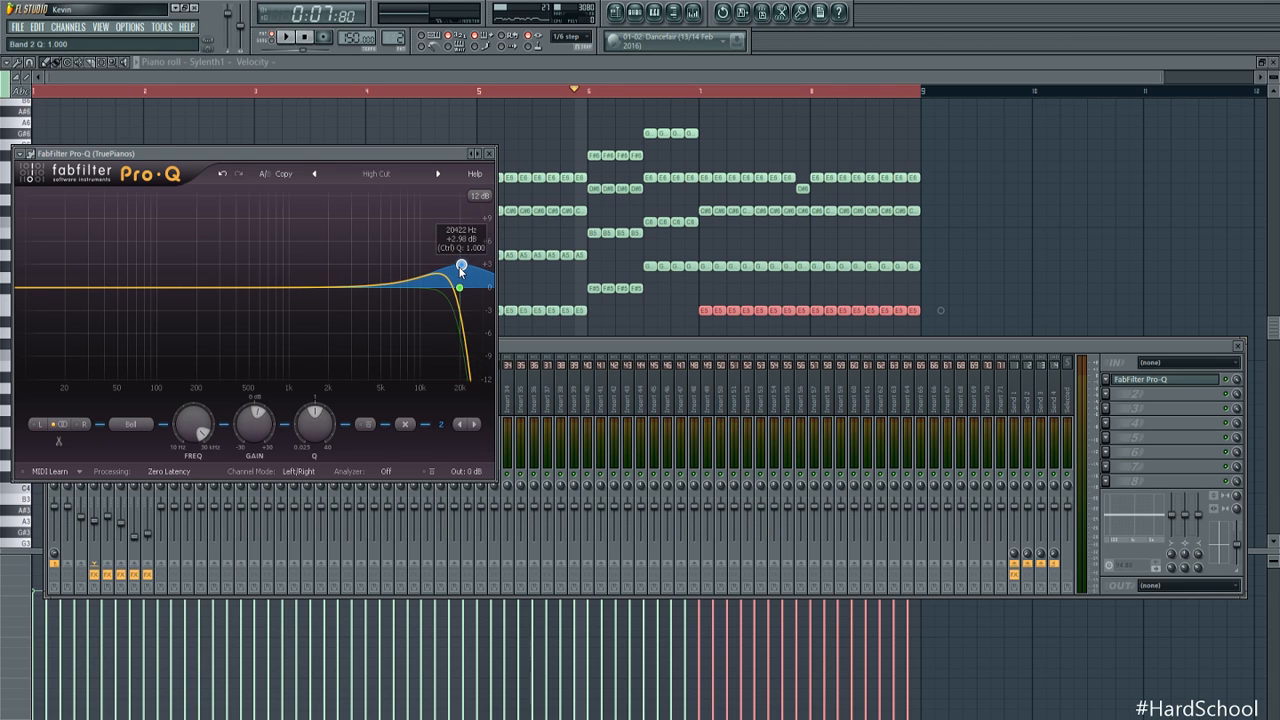
{"action": "left_click", "coordinate": [542, 344]}
{"action": "key", "text": "space"}
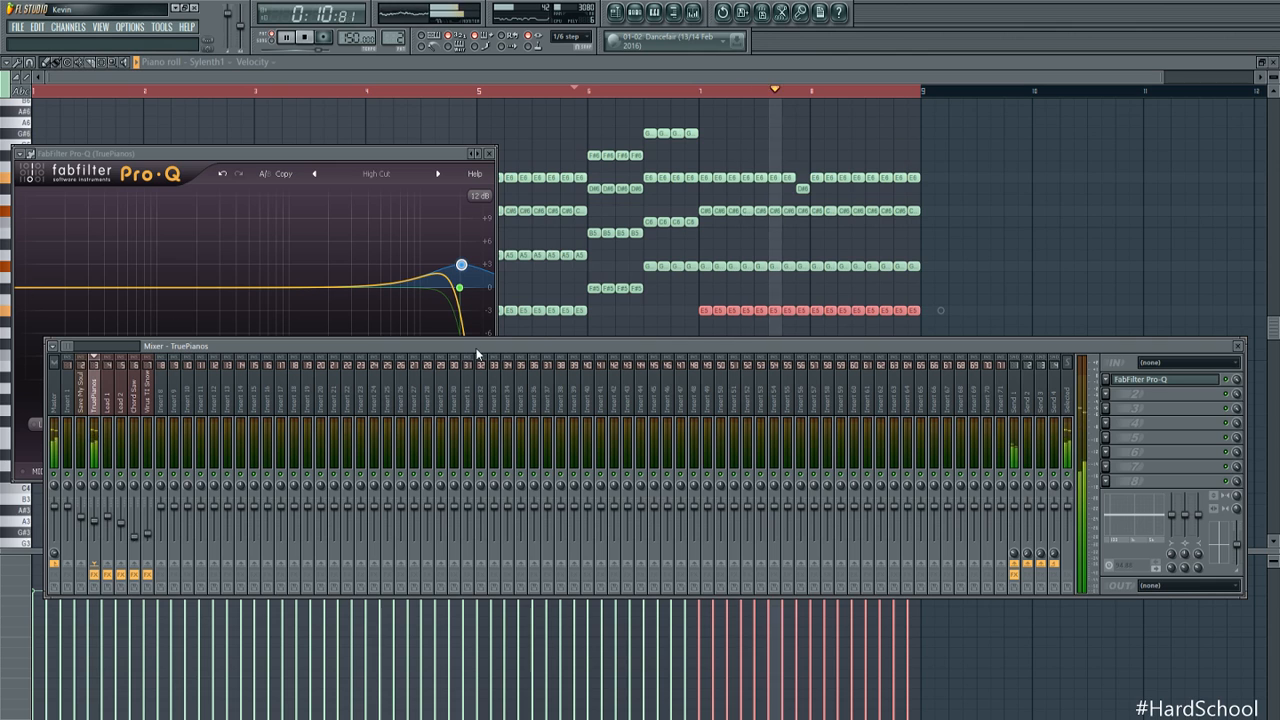
Open the Sylenth1 chord synth and set Filter B Drive to 1.52 in Part B
{"action": "left_click", "coordinate": [635, 13]}
{"action": "left_click", "coordinate": [437, 305]}
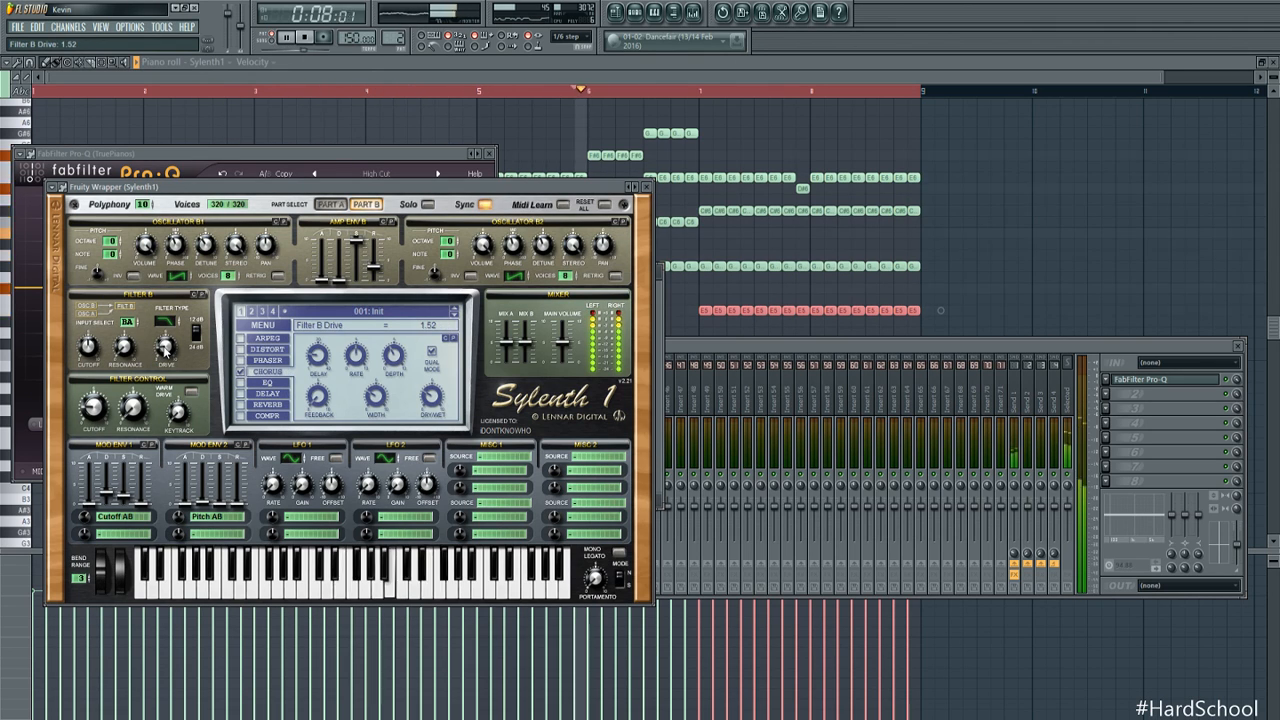
{"action": "left_click", "coordinate": [957, 240]}
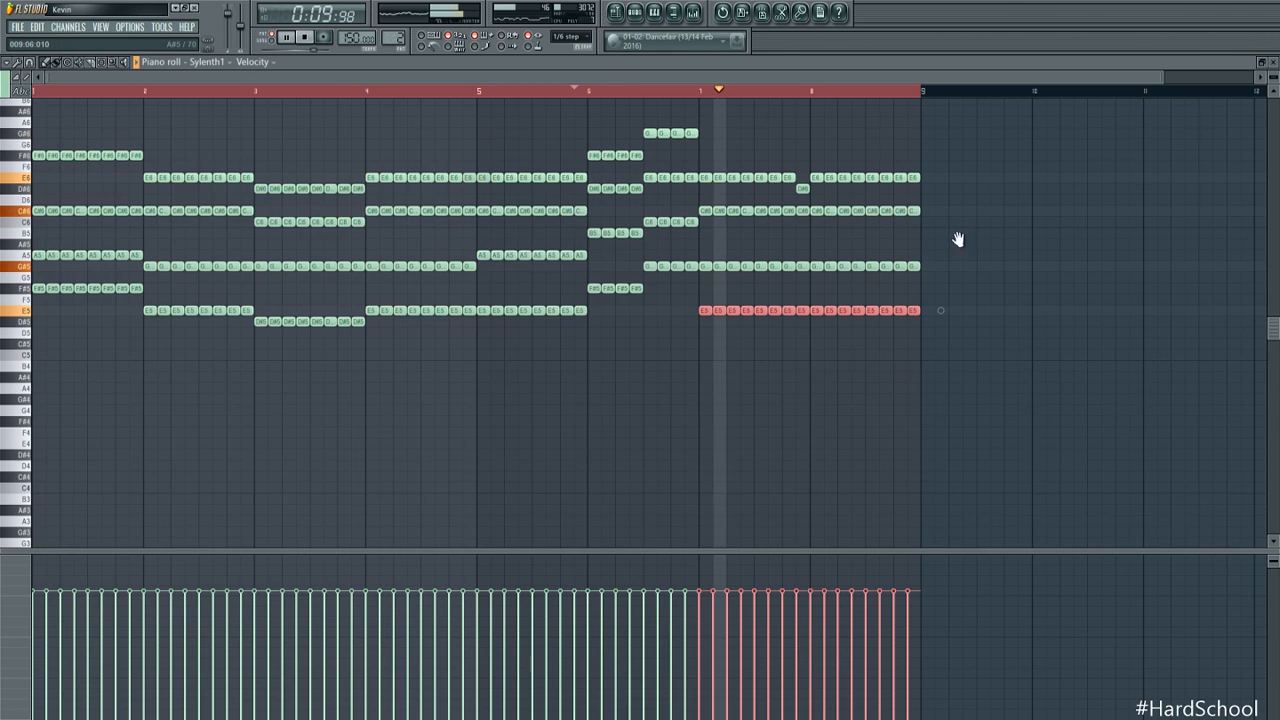
Place Pattern 2 on Track 11 of the playlist at bar 8 and play the arrangement from there with the mixer open
{"action": "key", "text": "F5"}
{"action": "left_click", "coordinate": [431, 505]}
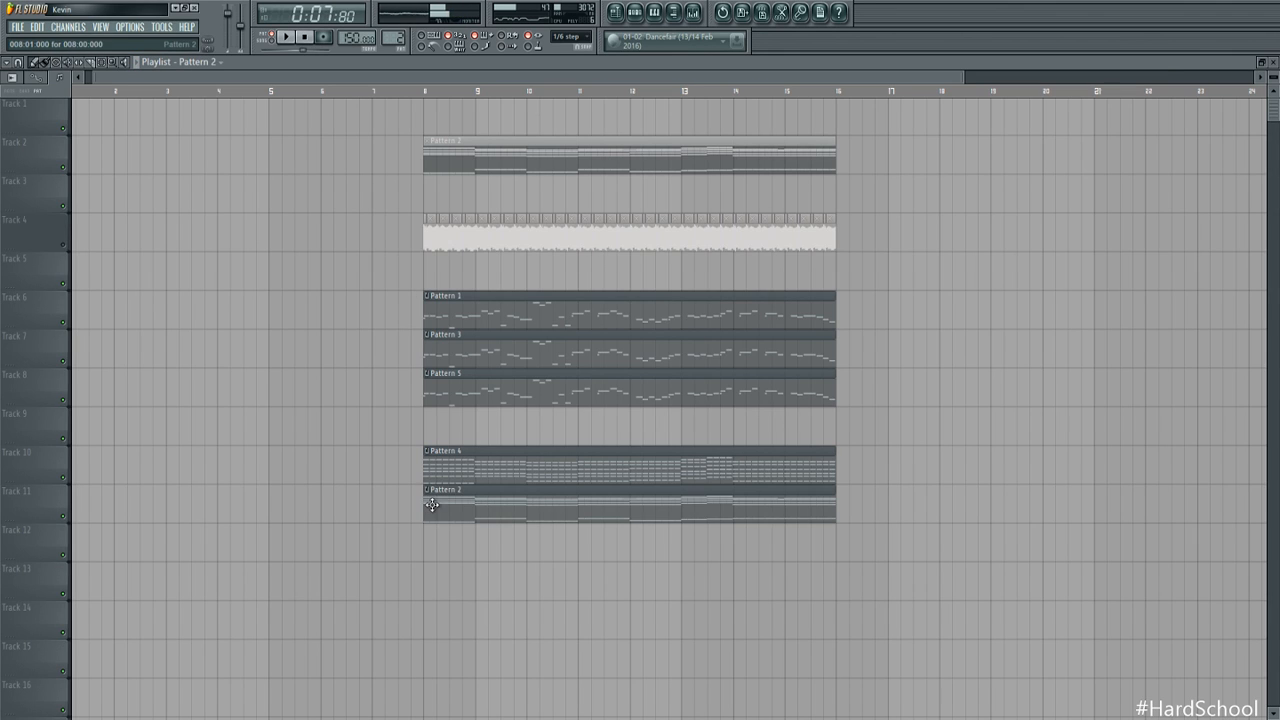
{"action": "left_click", "coordinate": [425, 90]}
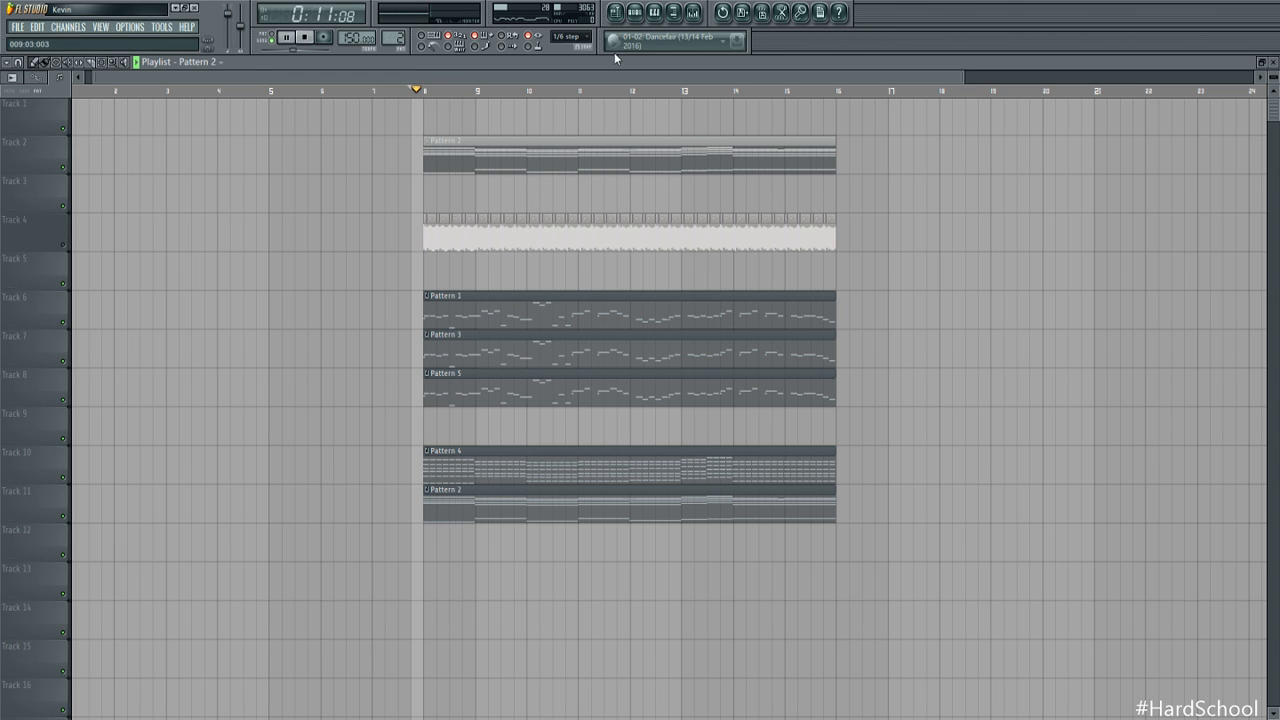
{"action": "key", "text": "F9"}
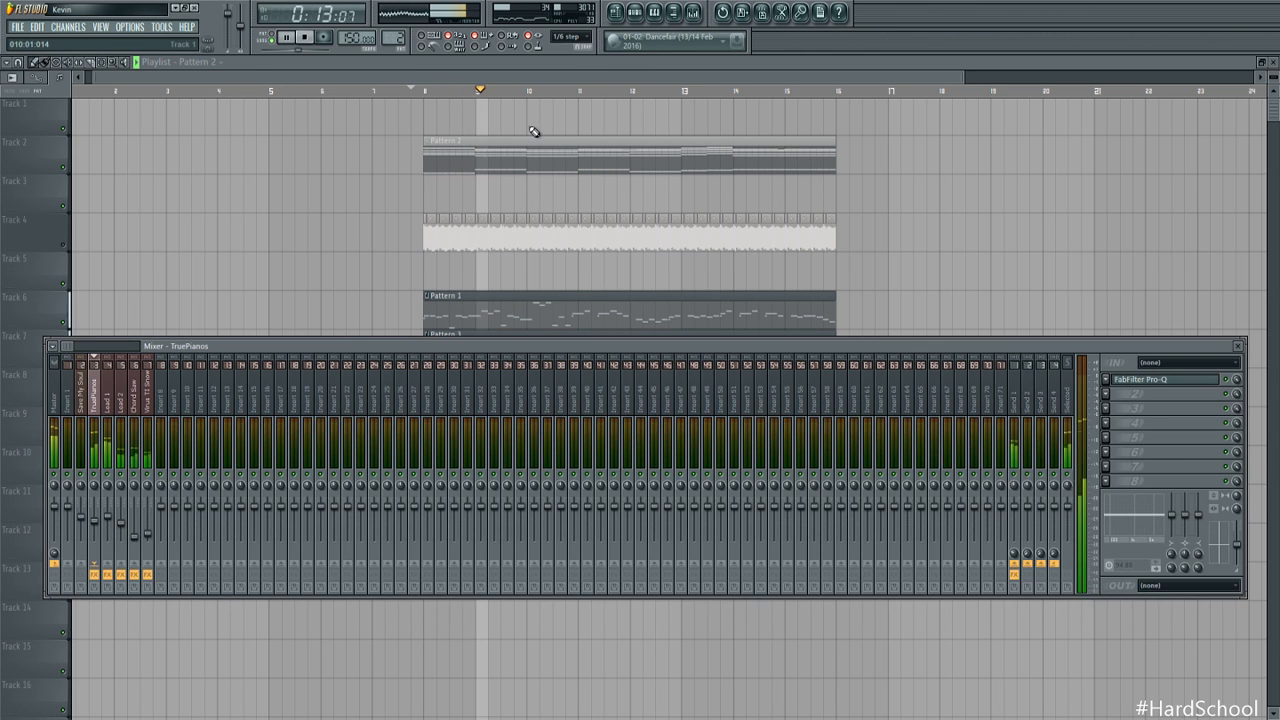
Set the mixer levels of Lead 2 to -11.3 dB and Virus TI Snow to -20.3 dB, adjust TruePianos, and stop playback
{"action": "left_click", "coordinate": [122, 425]}
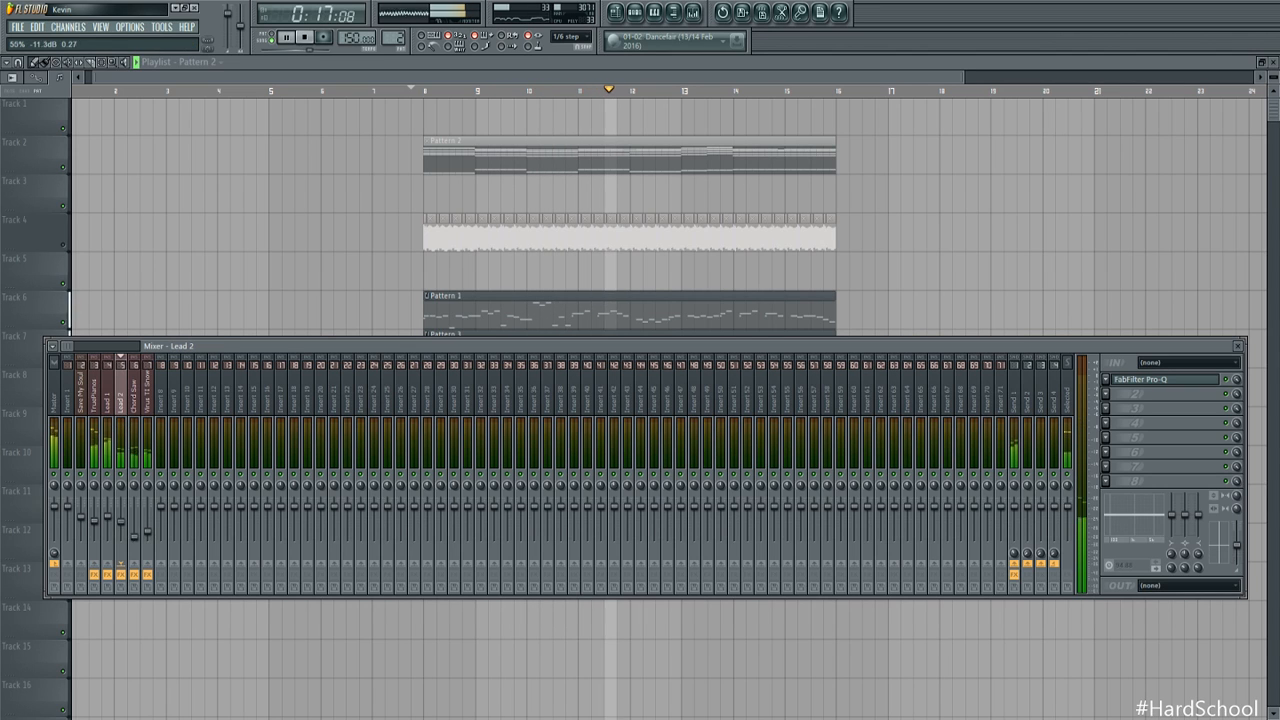
{"action": "left_click", "coordinate": [147, 540]}
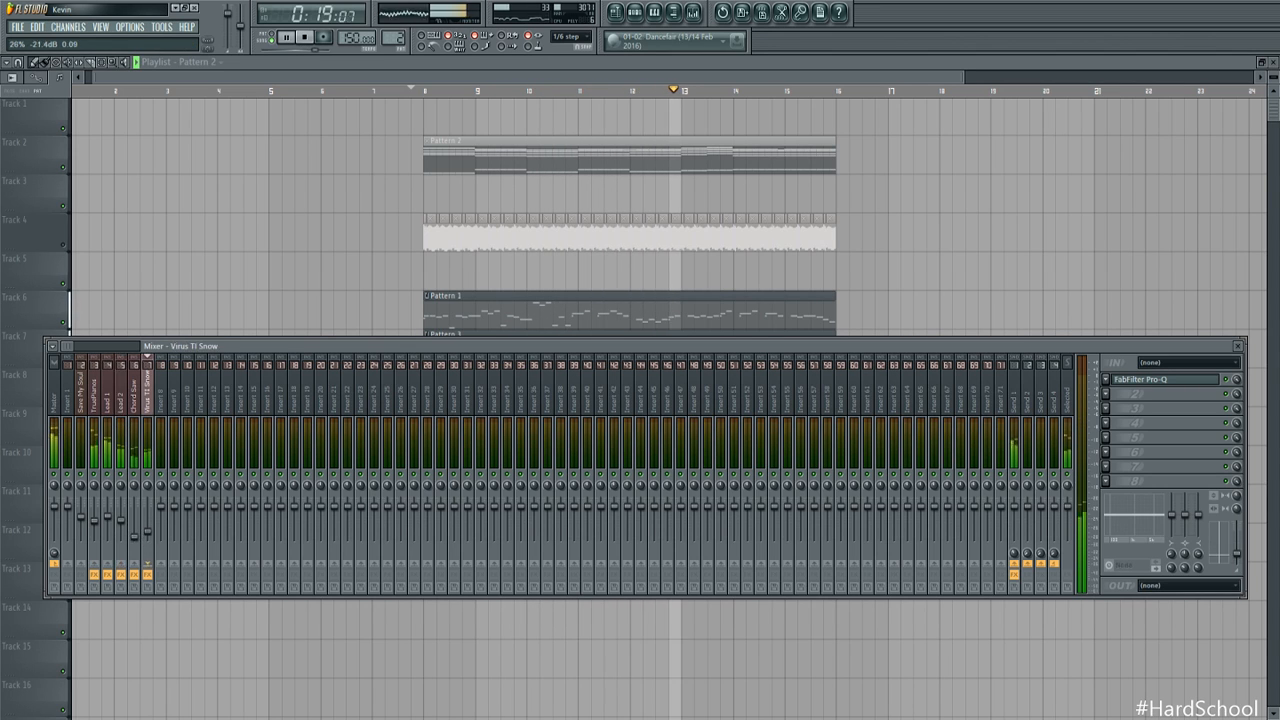
{"action": "left_click_drag", "start_coordinate": [148, 533], "coordinate": [148, 530]}
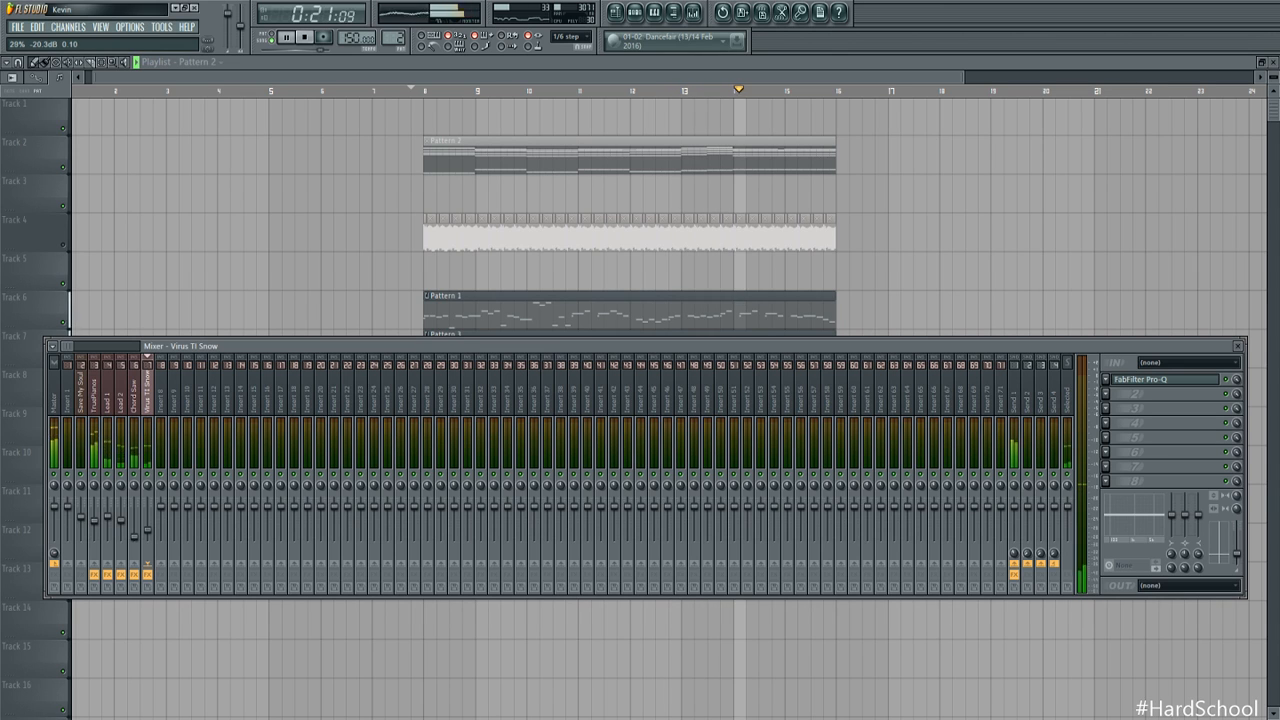
{"action": "left_click", "coordinate": [97, 530]}
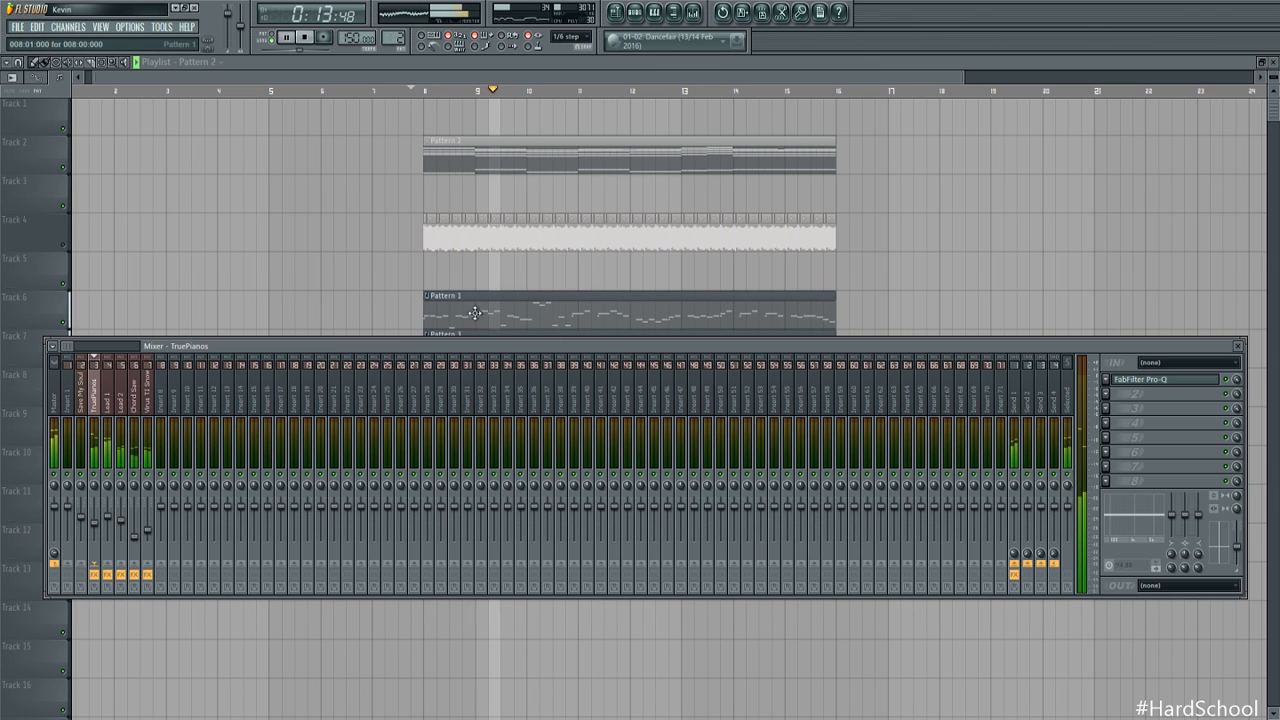
{"action": "key", "text": "F9"}
{"action": "key", "text": "space"}
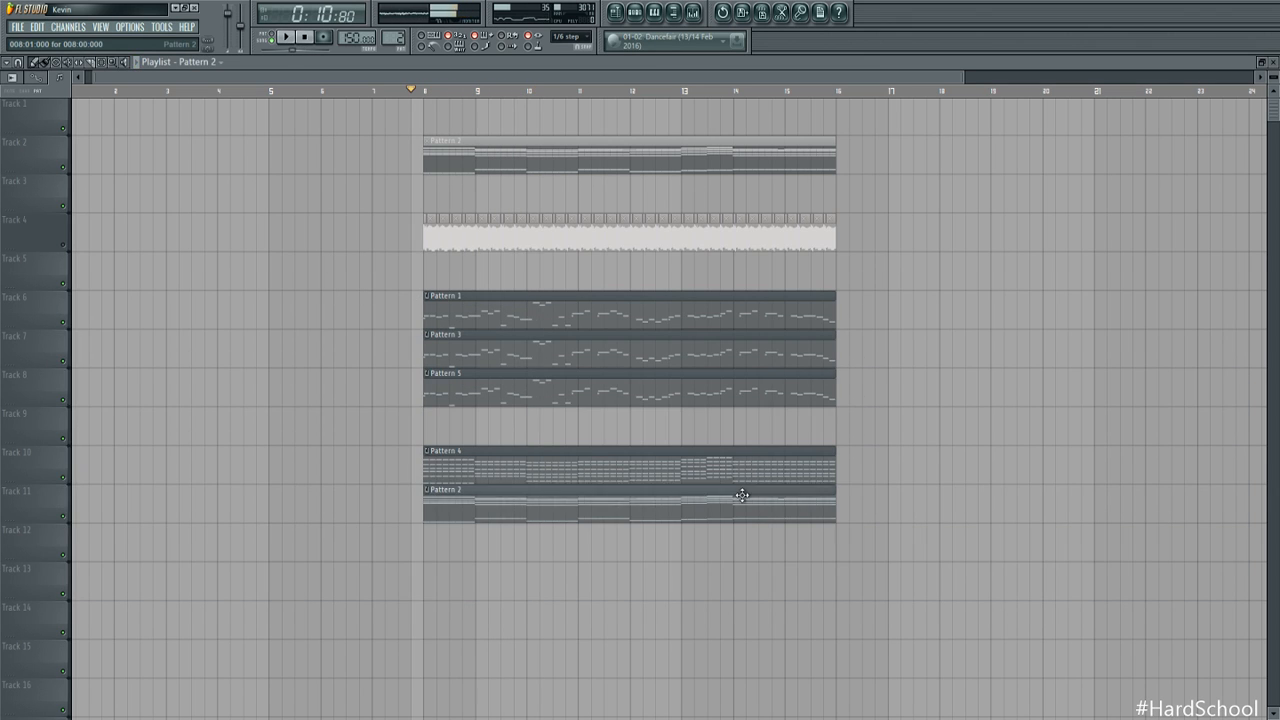
Open Pattern 2's Sylenth1 notes in the piano roll, shorten all of them slightly, and return to the playlist
{"action": "double_click", "coordinate": [745, 495]}
{"action": "scroll", "coordinate": [565, 280], "scroll_direction": "up", "scroll_amount": 4}
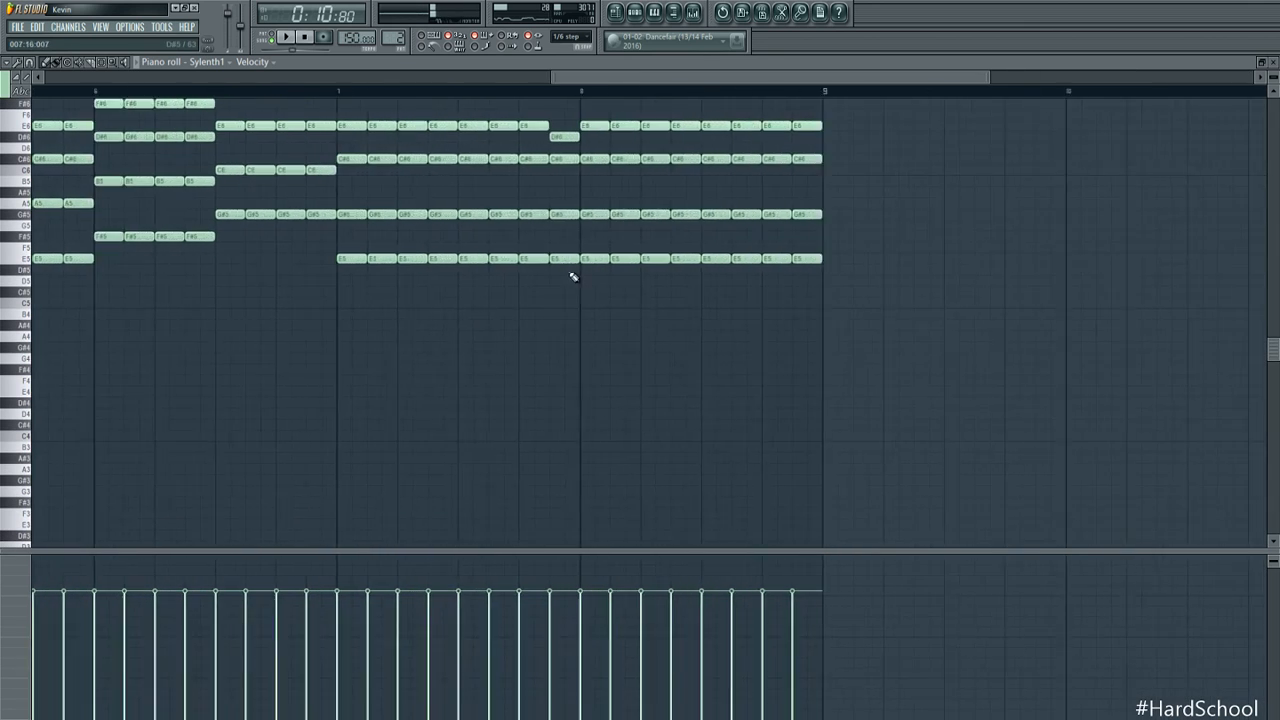
{"action": "key", "text": "ctrl+a"}
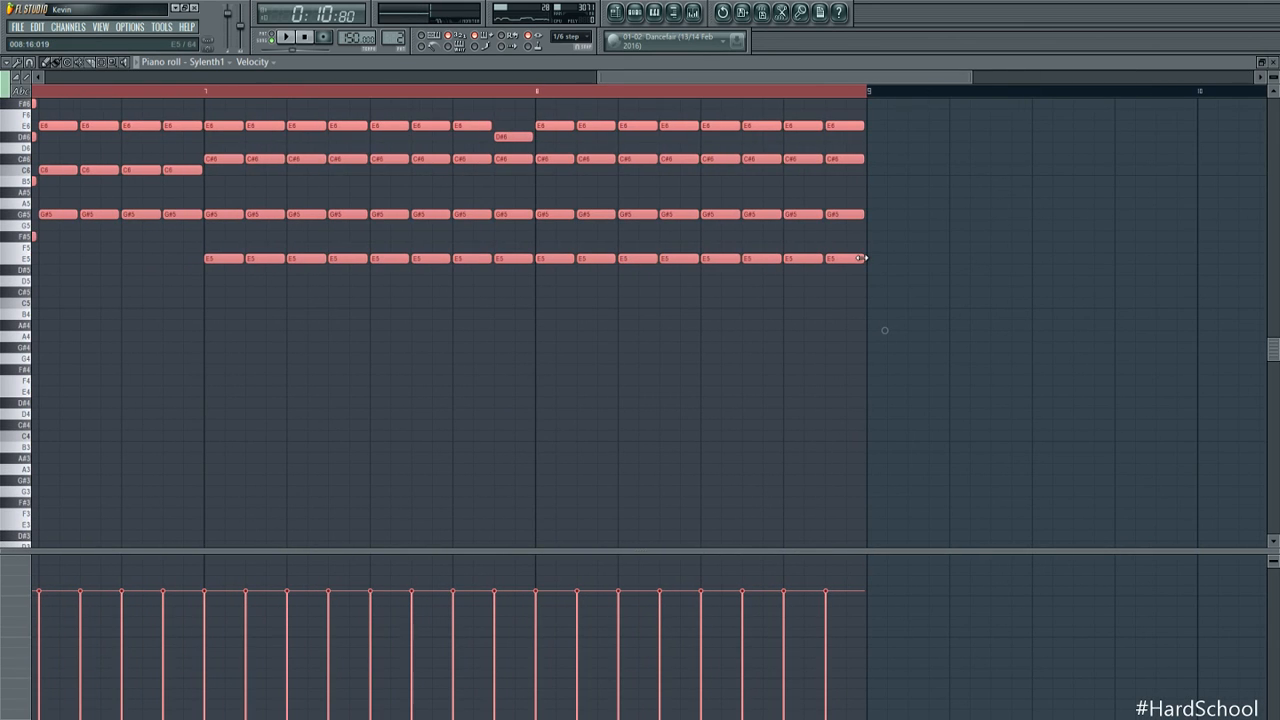
{"action": "scroll", "coordinate": [908, 281], "scroll_direction": "down", "scroll_amount": 3}
{"action": "scroll", "coordinate": [917, 281], "scroll_direction": "left", "scroll_amount": 3}
{"action": "scroll", "coordinate": [917, 281], "scroll_direction": "down", "scroll_amount": 3}
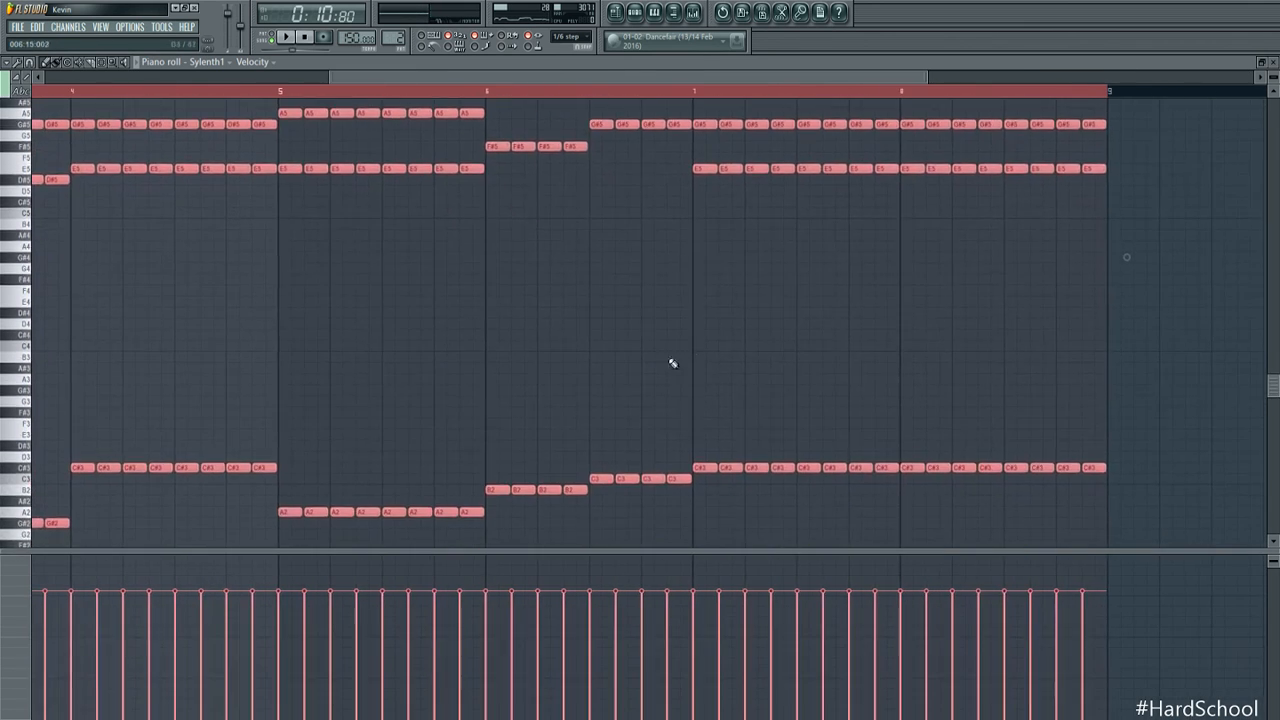
{"action": "key", "text": "F5"}
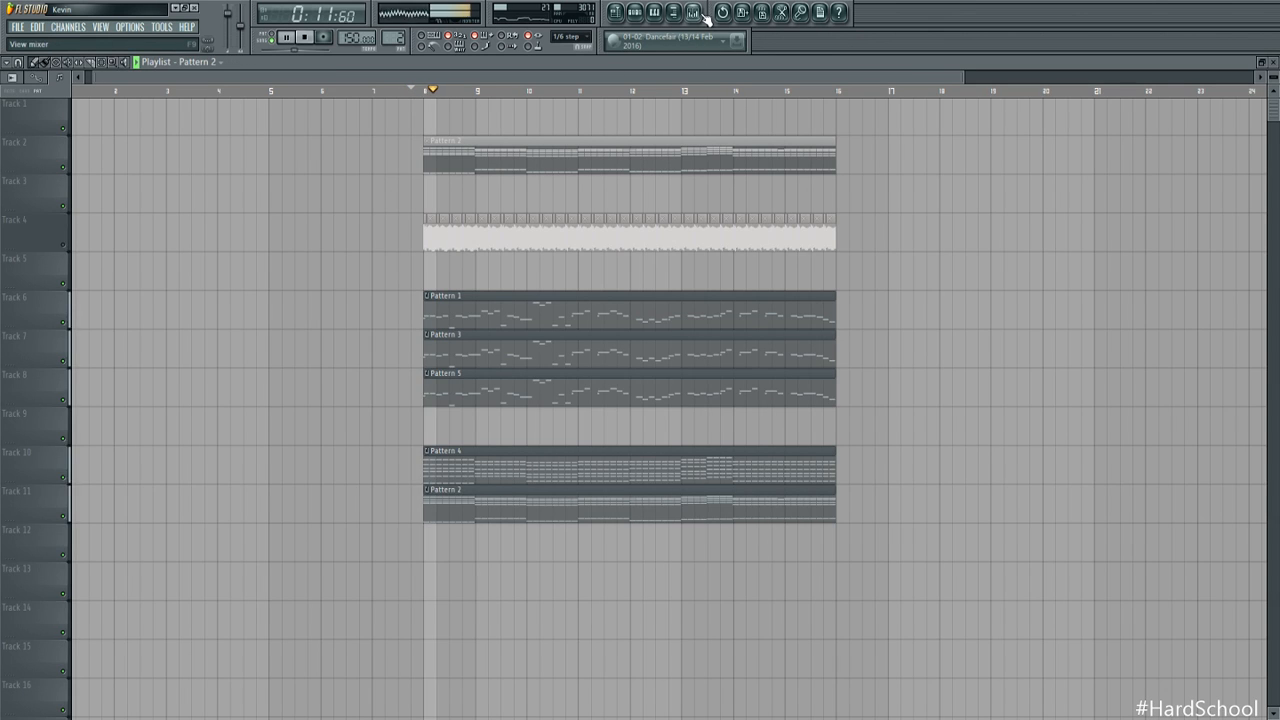
Listen to the arrangement through to its end with the mixer open, then restart playback from bar 8
{"action": "left_click", "coordinate": [693, 12]}
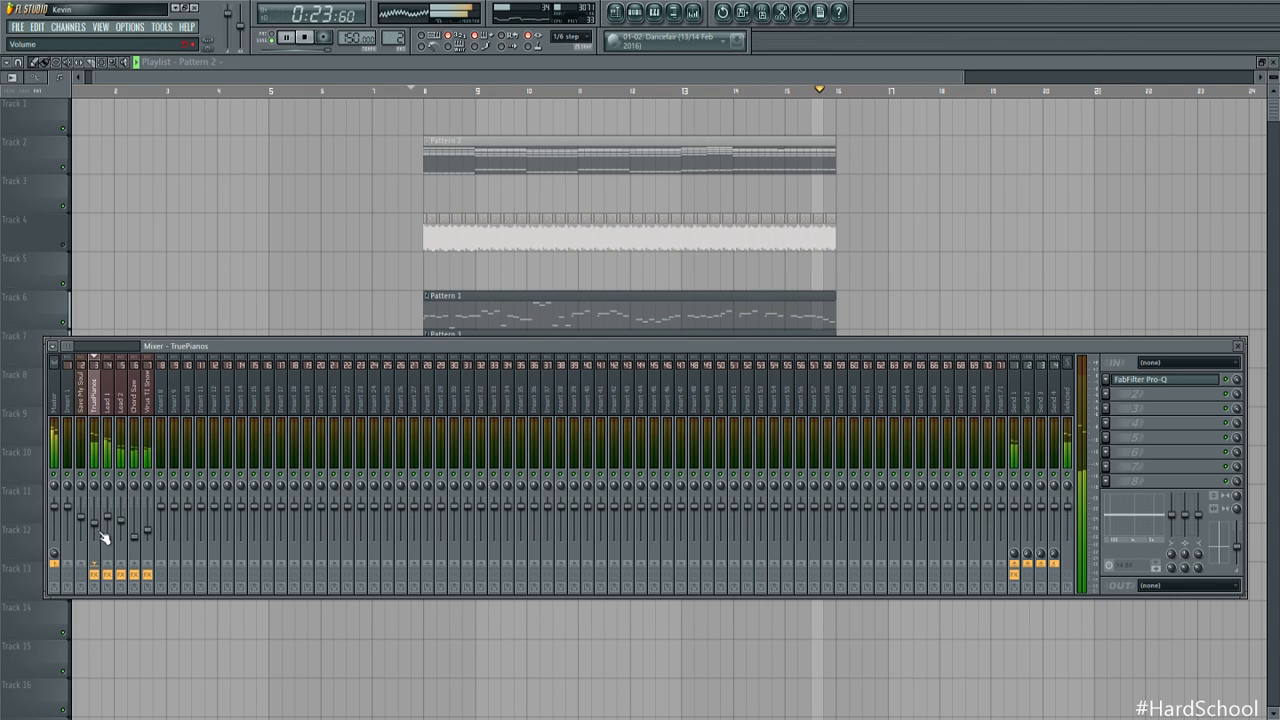
{"action": "key", "text": "space"}
{"action": "key", "text": "F9"}
{"action": "left_click", "coordinate": [704, 12]}
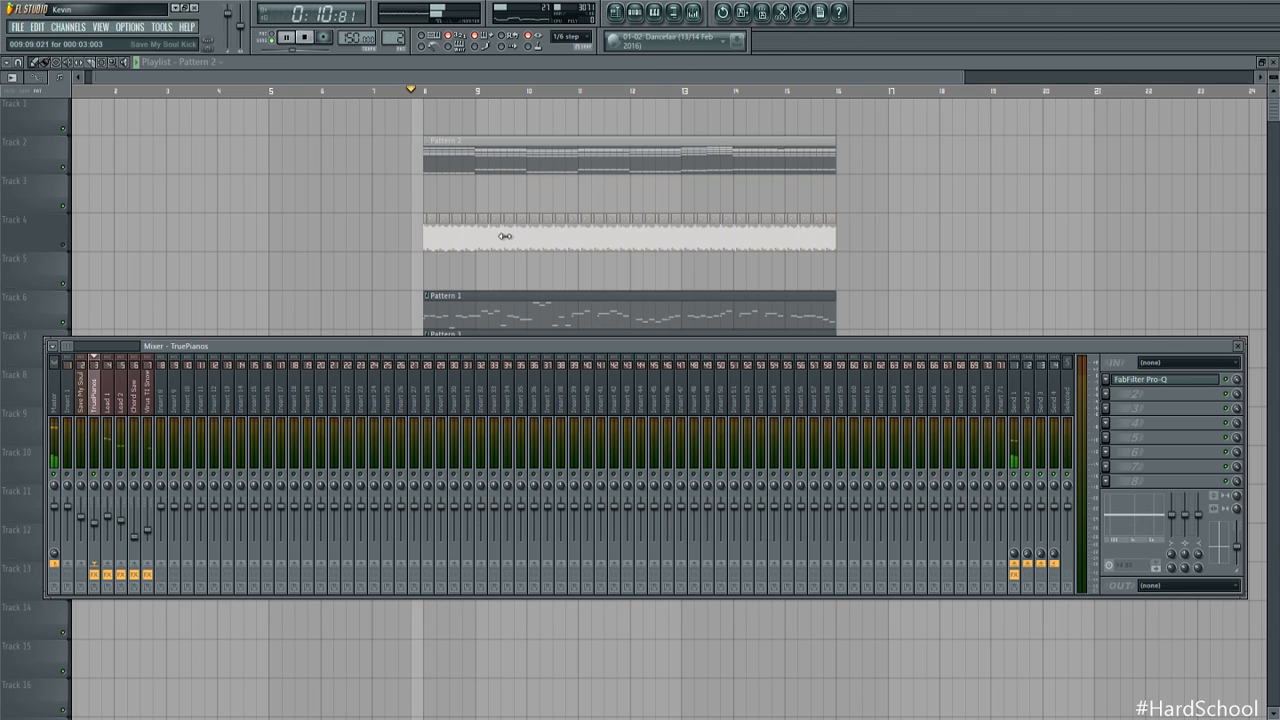
Open the Sylenth1 chord synth and set its Filter Control to Cutoff 4.16 Hz, Warm Drive on and KeyTrack 0.52
{"action": "left_click", "coordinate": [636, 12]}
{"action": "left_click", "coordinate": [430, 301]}
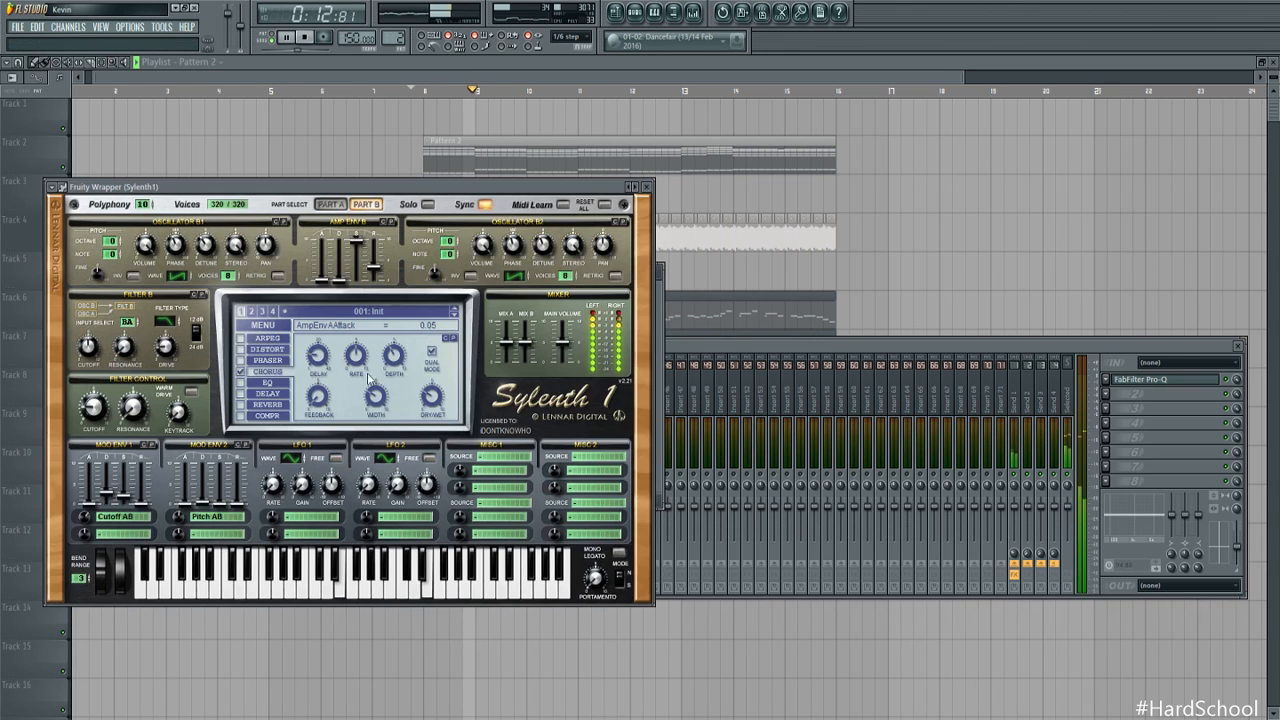
{"action": "left_click", "coordinate": [97, 409]}
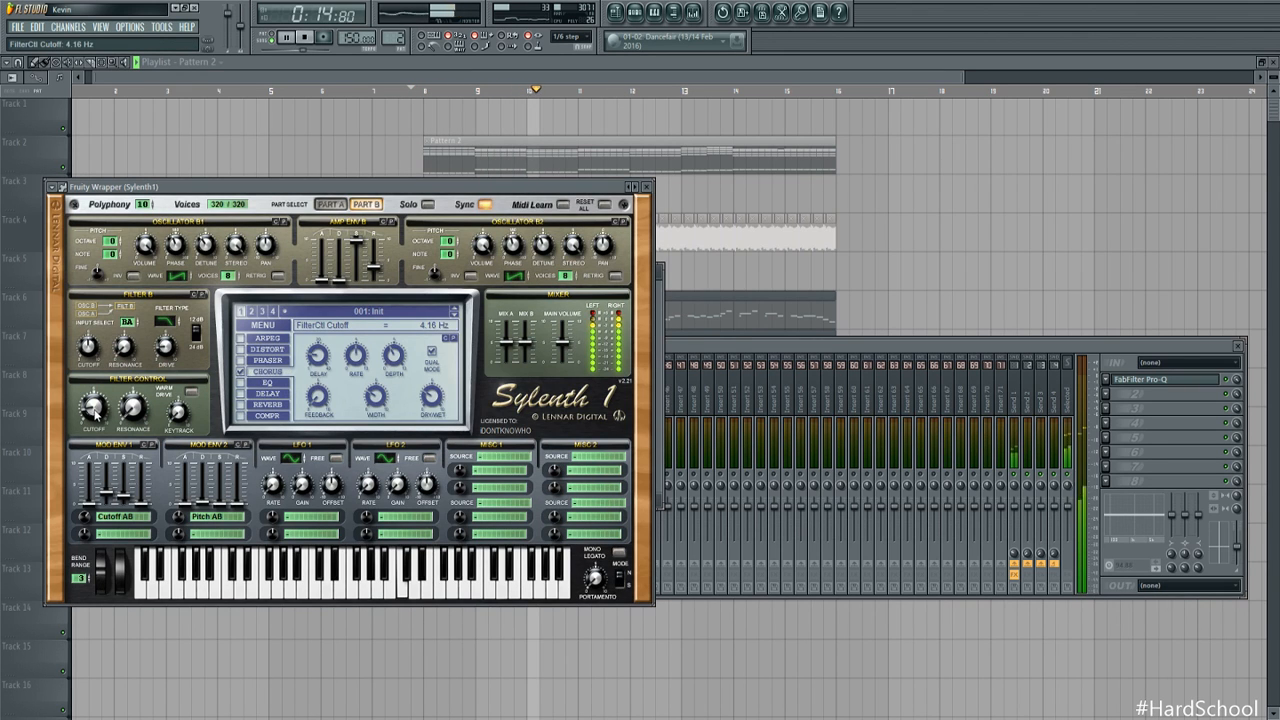
{"action": "left_click", "coordinate": [191, 392]}
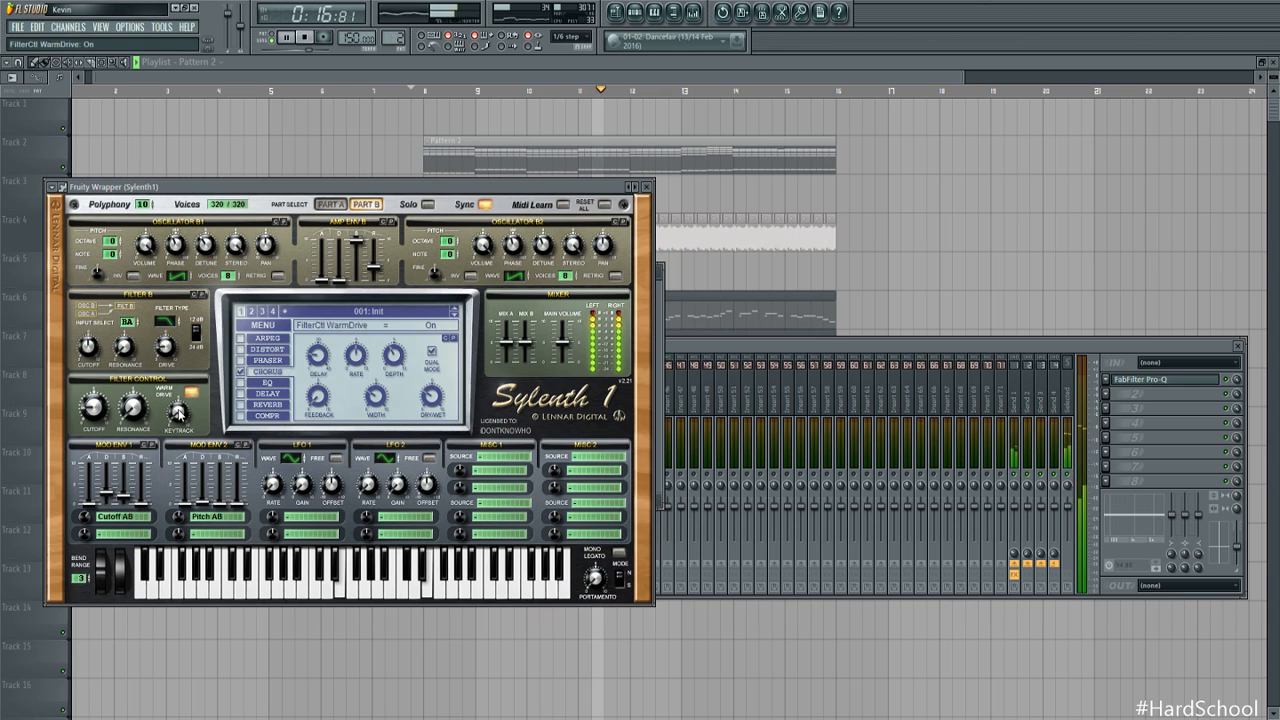
{"action": "left_click", "coordinate": [178, 413]}
{"action": "key", "text": "space"}
Check the mixer during playback, close the synth and mixer windows, and stop the arrangement
{"action": "left_click", "coordinate": [733, 355]}
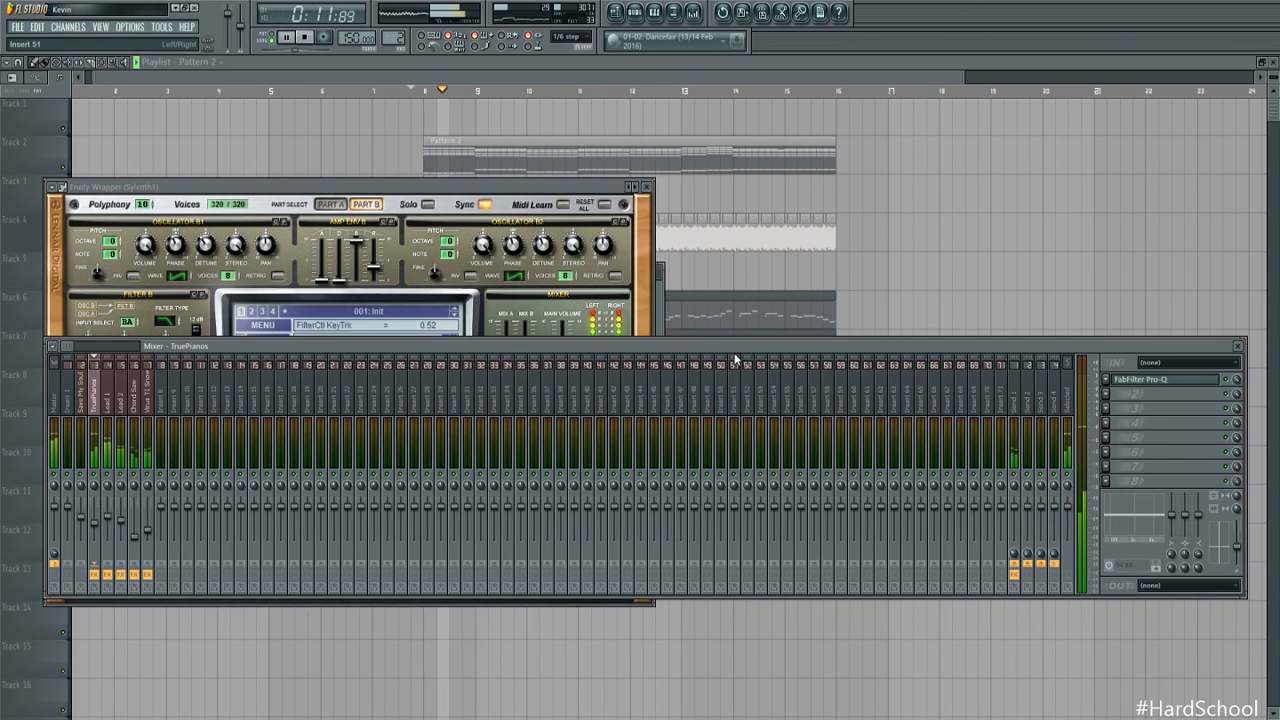
{"action": "left_click", "coordinate": [825, 198]}
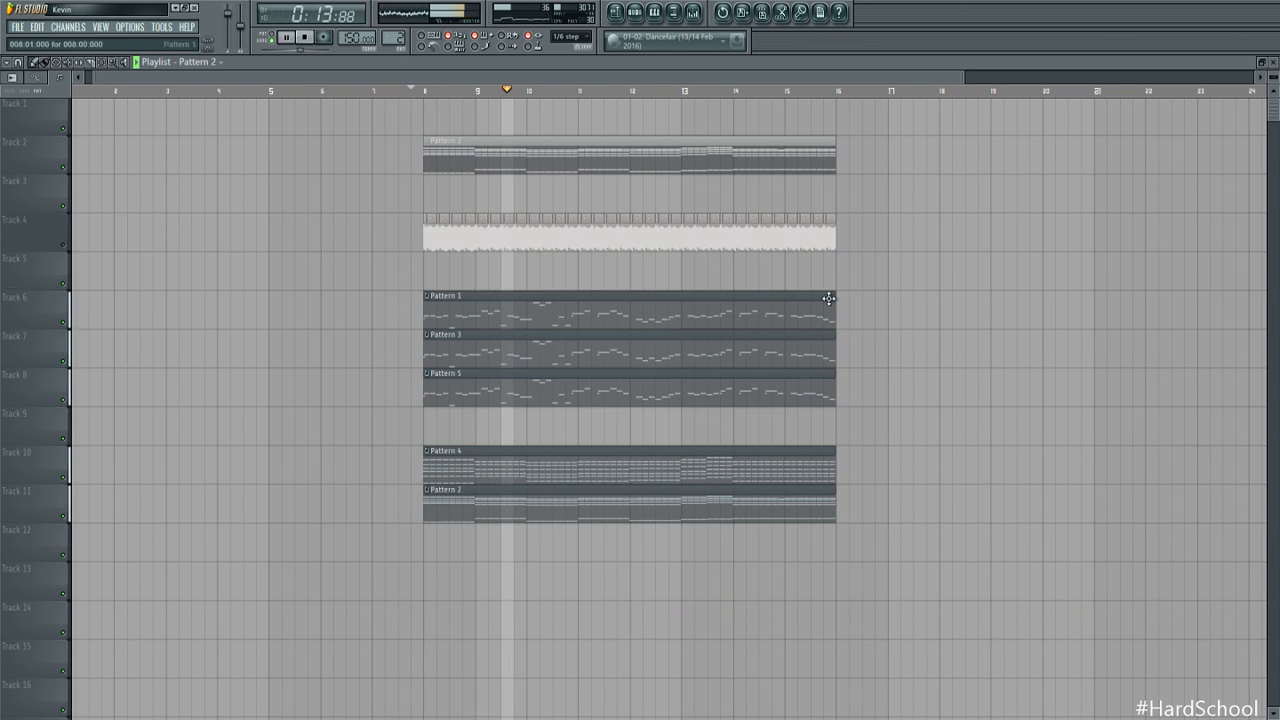
{"action": "key", "text": "space"}
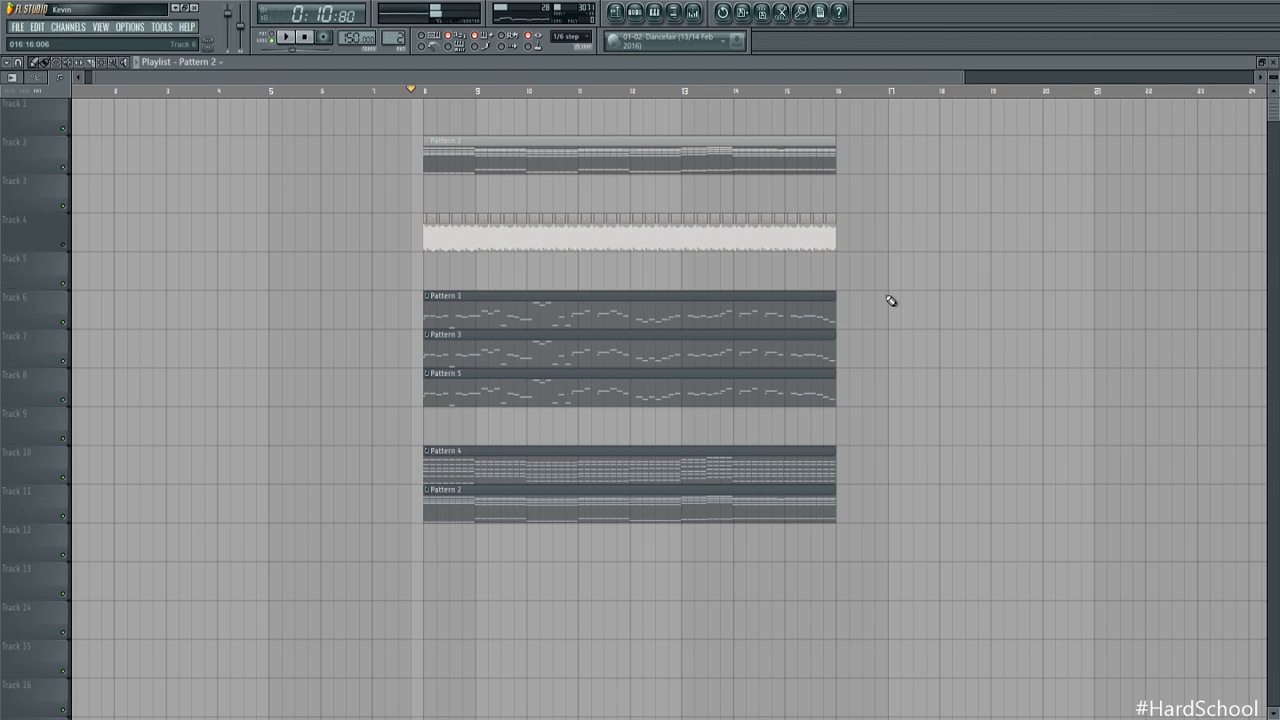